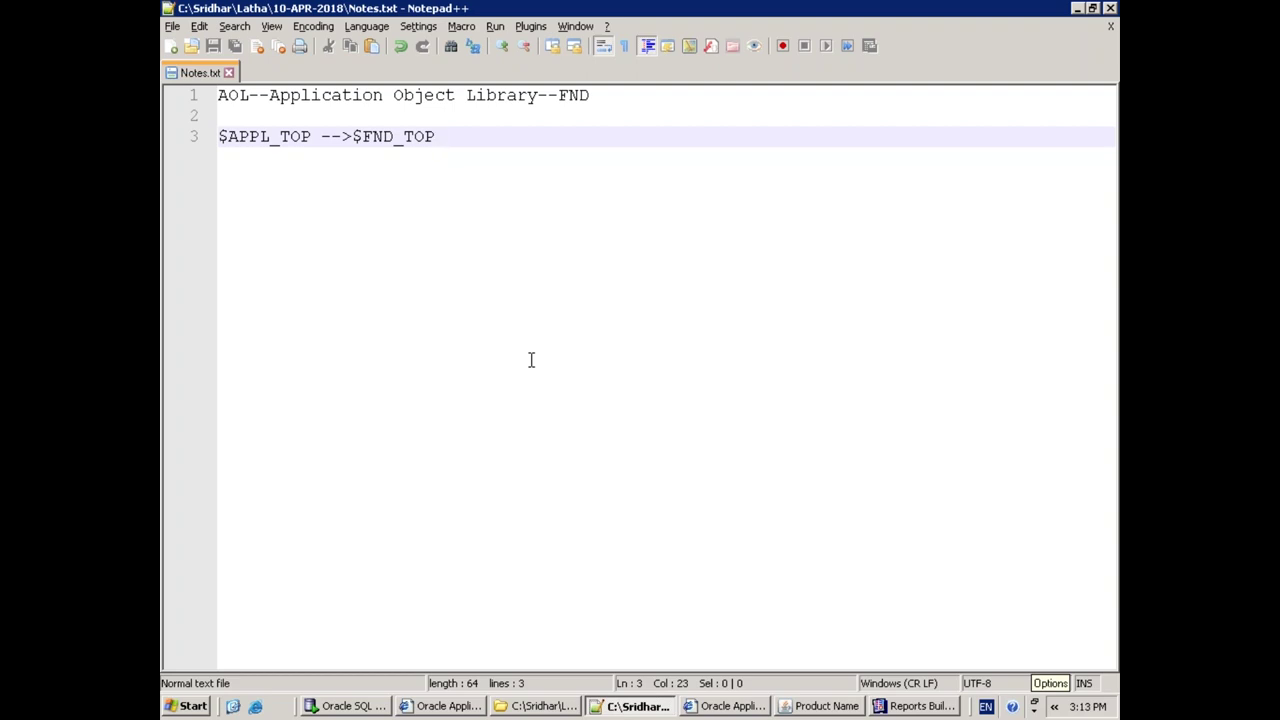
Step: Add a 'General Ledger /Payables/Receivables' line to the notes, then start a 'Messages, ValeuSets,' line
key(Return)
key(Return)
key(Return)
text(G)
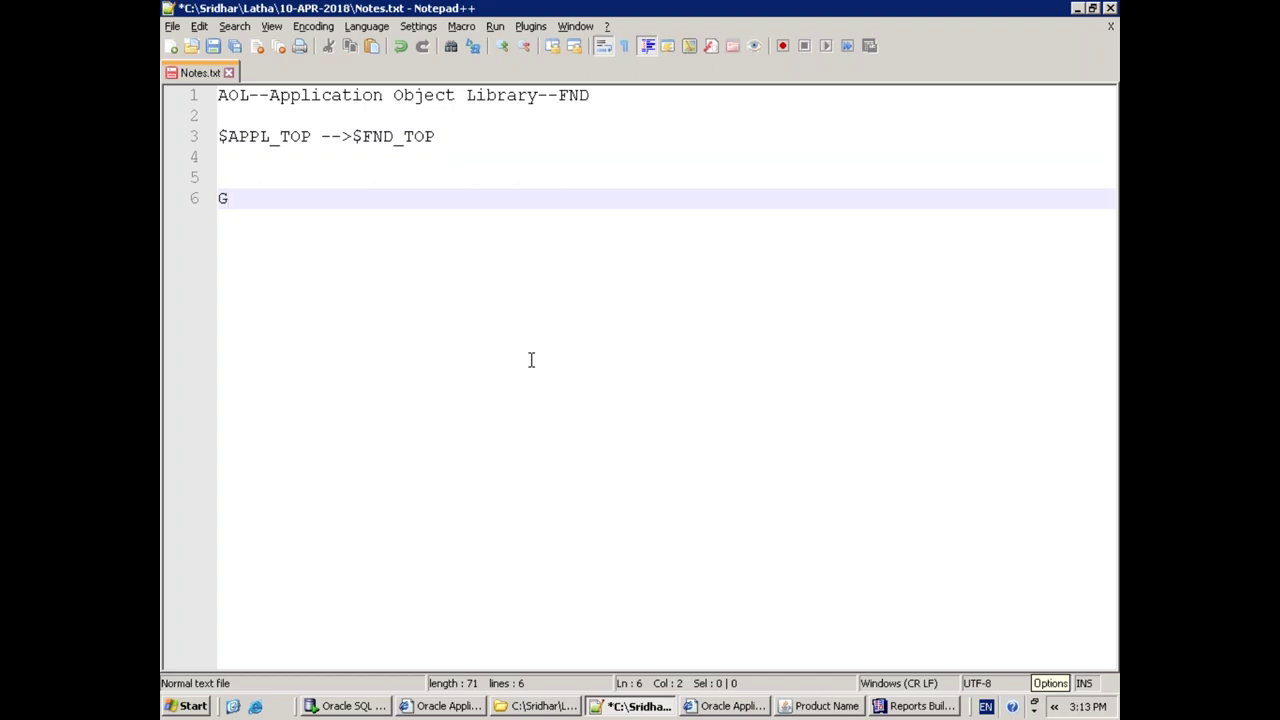
text(eneral Ledger )
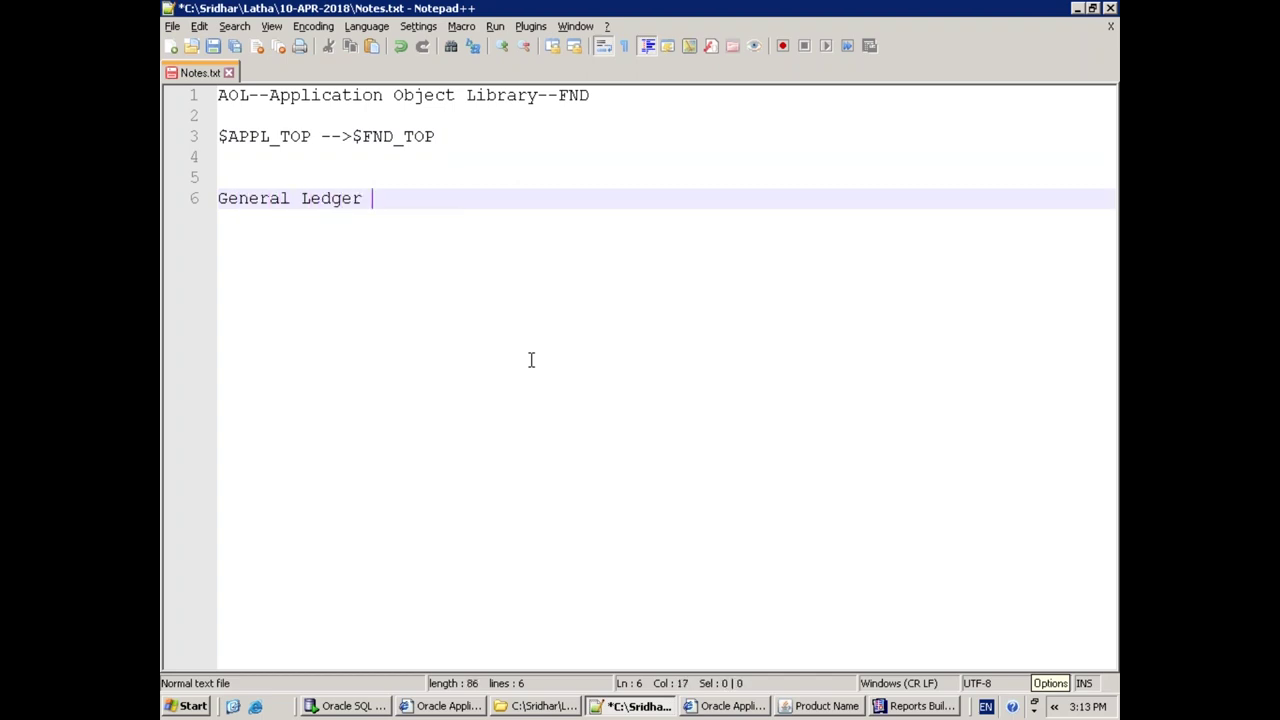
text(/Payables/)
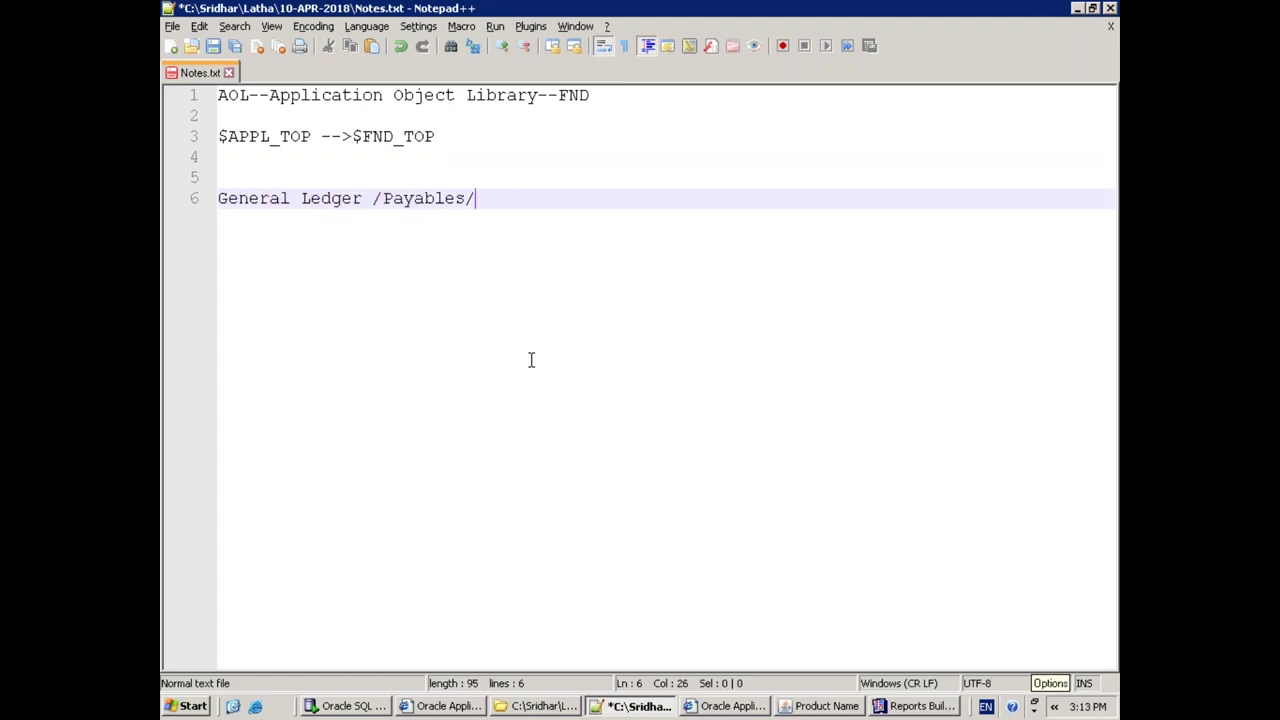
text(Receivables)
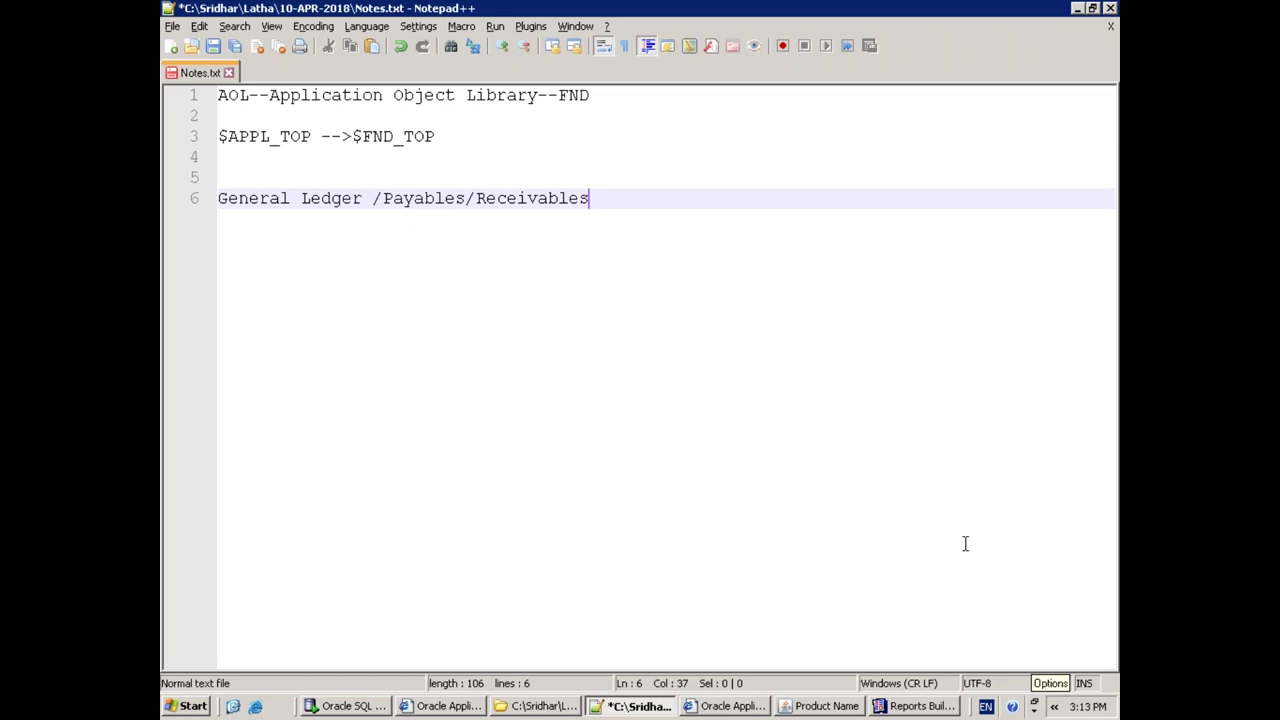
key(Return)
key(Return)
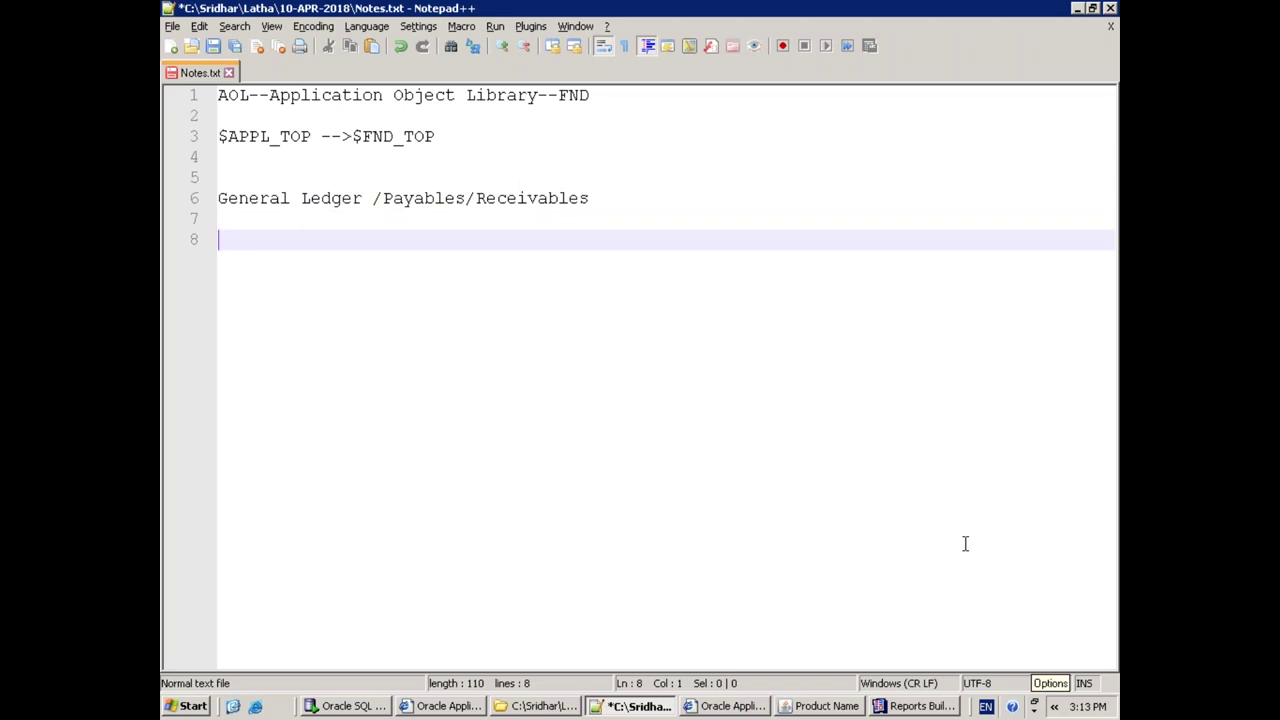
text(Messages,)
text( Valeu)
text(Sets,)
Step: Complete the list with 'ValueSets, Lookups, FlexFields(DFF/KFF)' and add a 'Conc Progra, Conc Exec,' line
key(BackSpace)
key(BackSpace)
key(BackSpace)
key(BackSpace)
key(BackSpace)
key(BackSpace)
key(BackSpace)
text(ue)
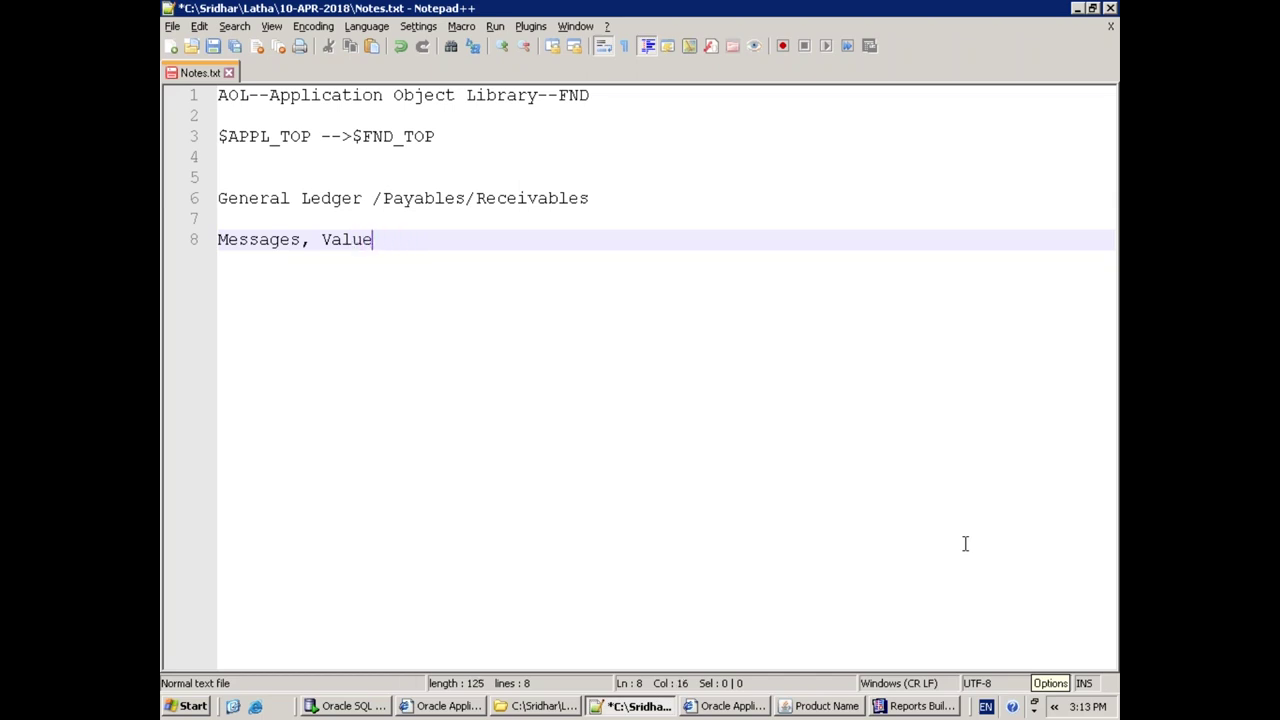
text(Sets, Looku)
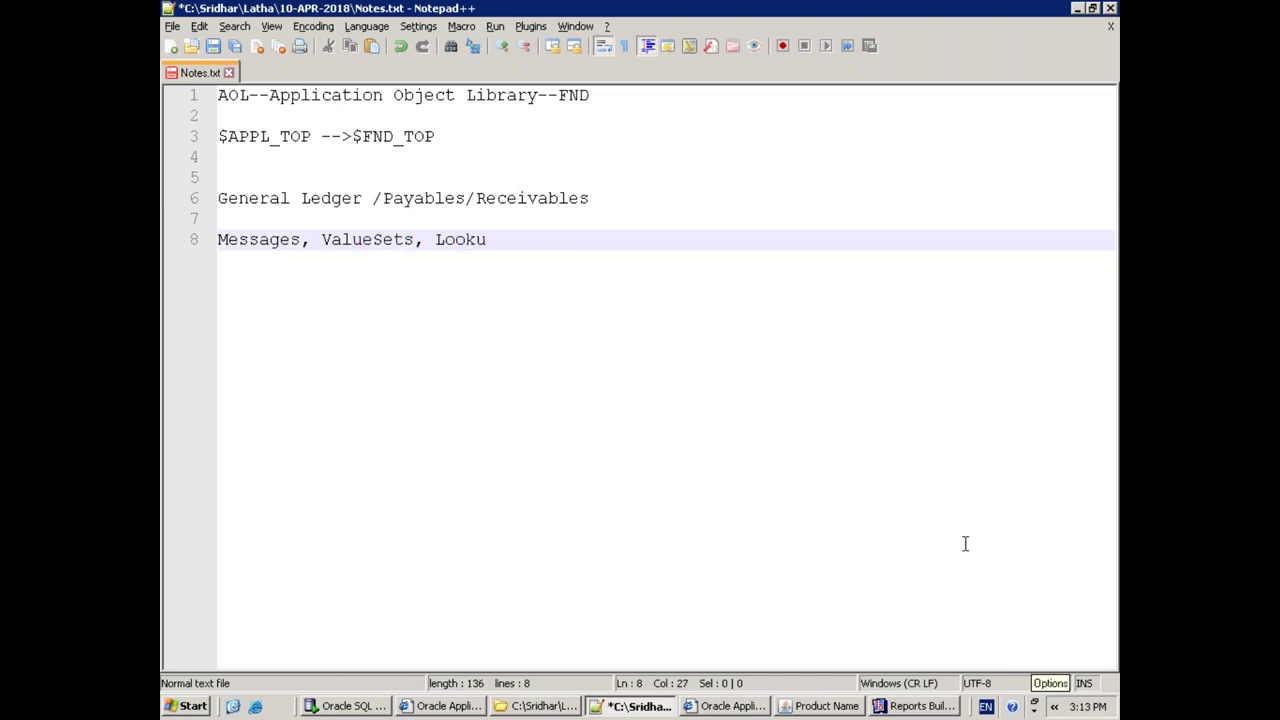
text(ps, FlexFields(DFF/KFF))
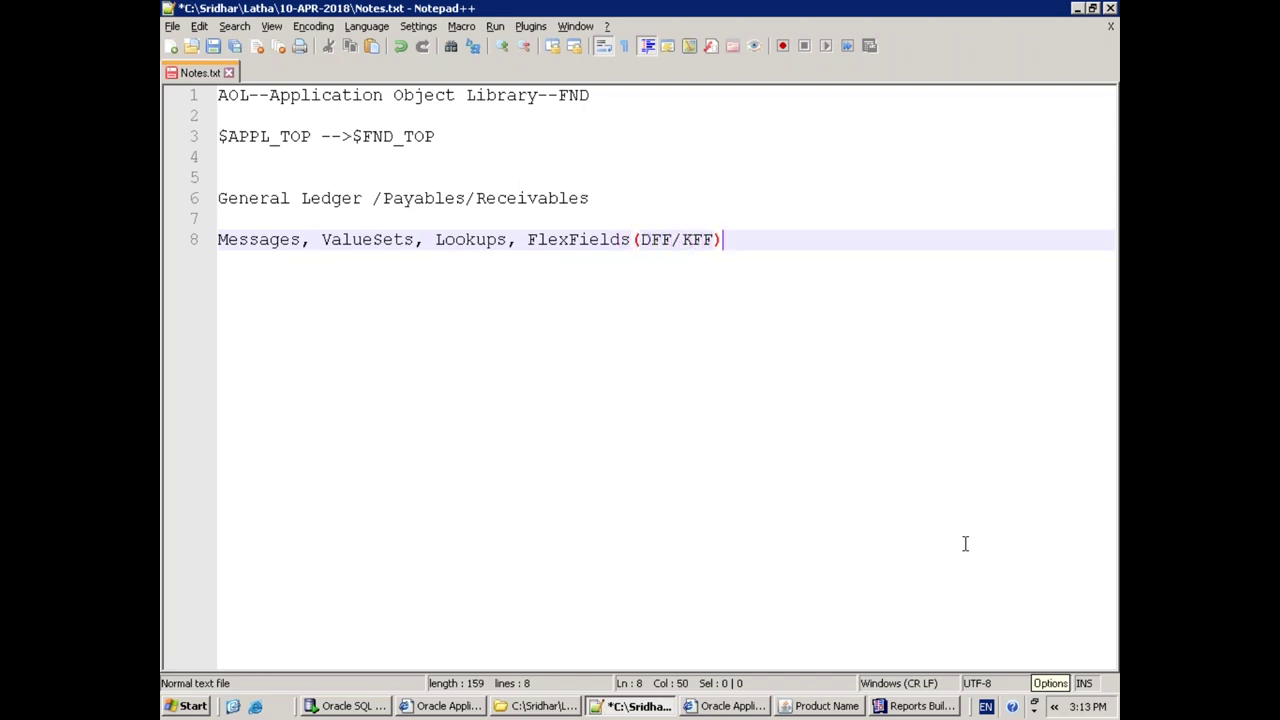
key(Return)
text(Conc Progra, )
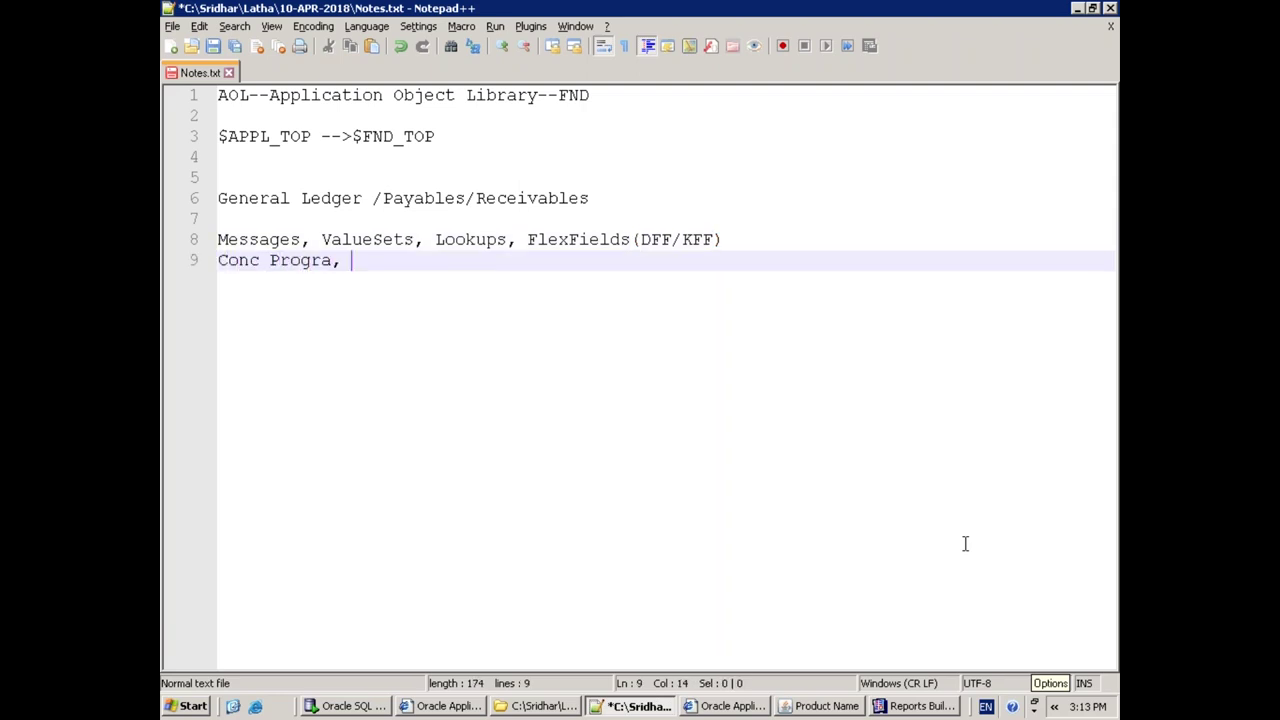
text(Conc Exec,)
Step: Add 'User--Resp--Menu-Form/Function' and 'RequestGroup' lines to the notes and save the file
key(Return)
key(Return)
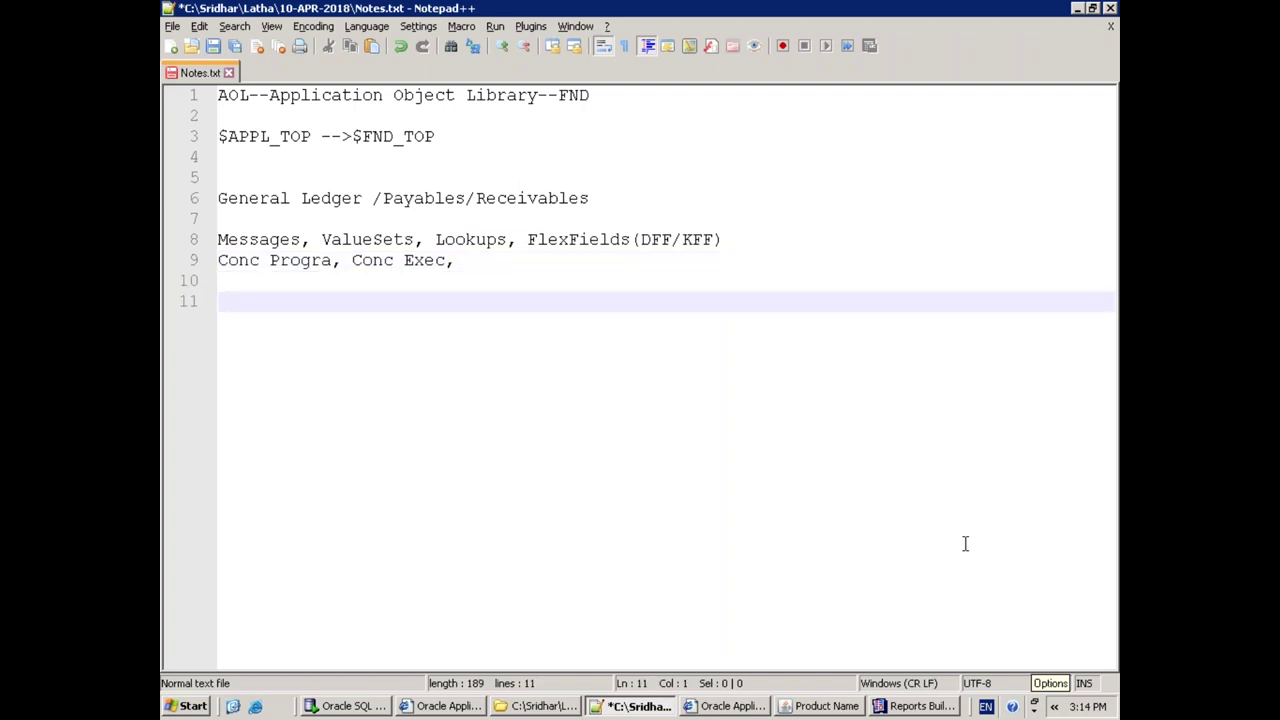
text(User=Menu=)
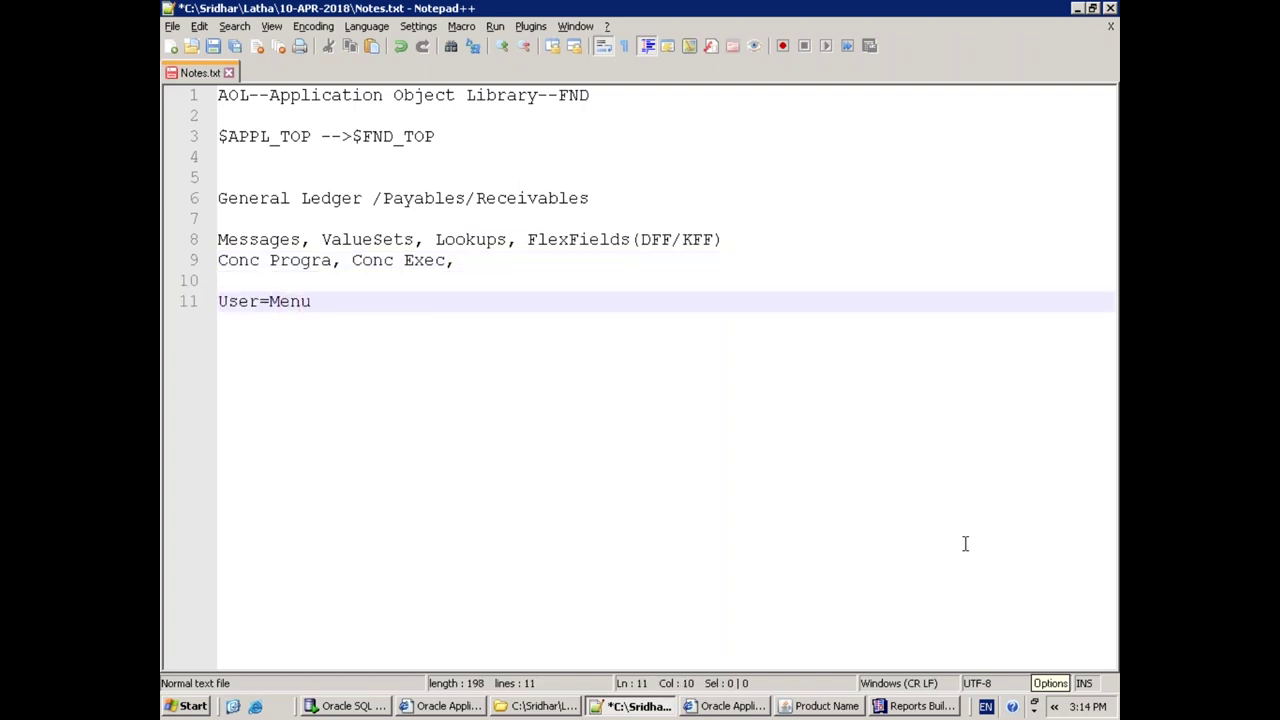
key(BackSpace)
key(BackSpace)
key(BackSpace)
key(BackSpace)
key(BackSpace)
key(BackSpace)
key(BackSpace)
key(BackSpace)
key(BackSpace)
key(BackSpace)
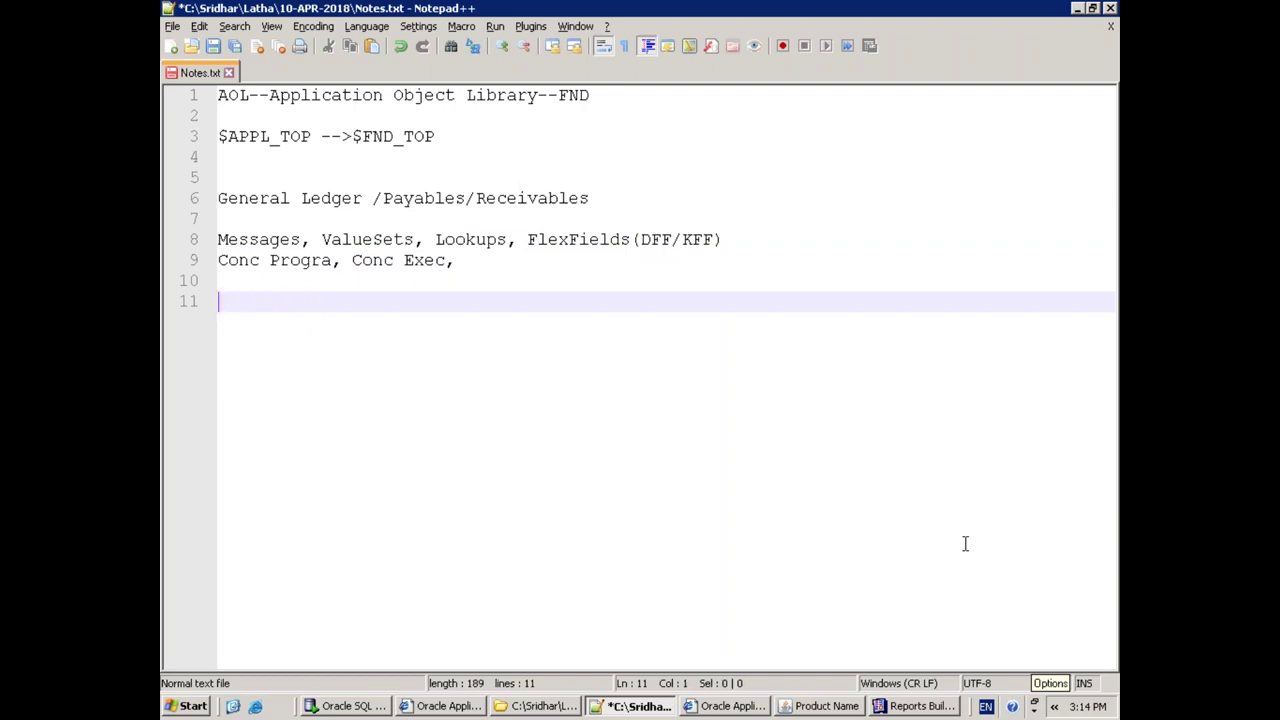
text(User--Resp--Men)
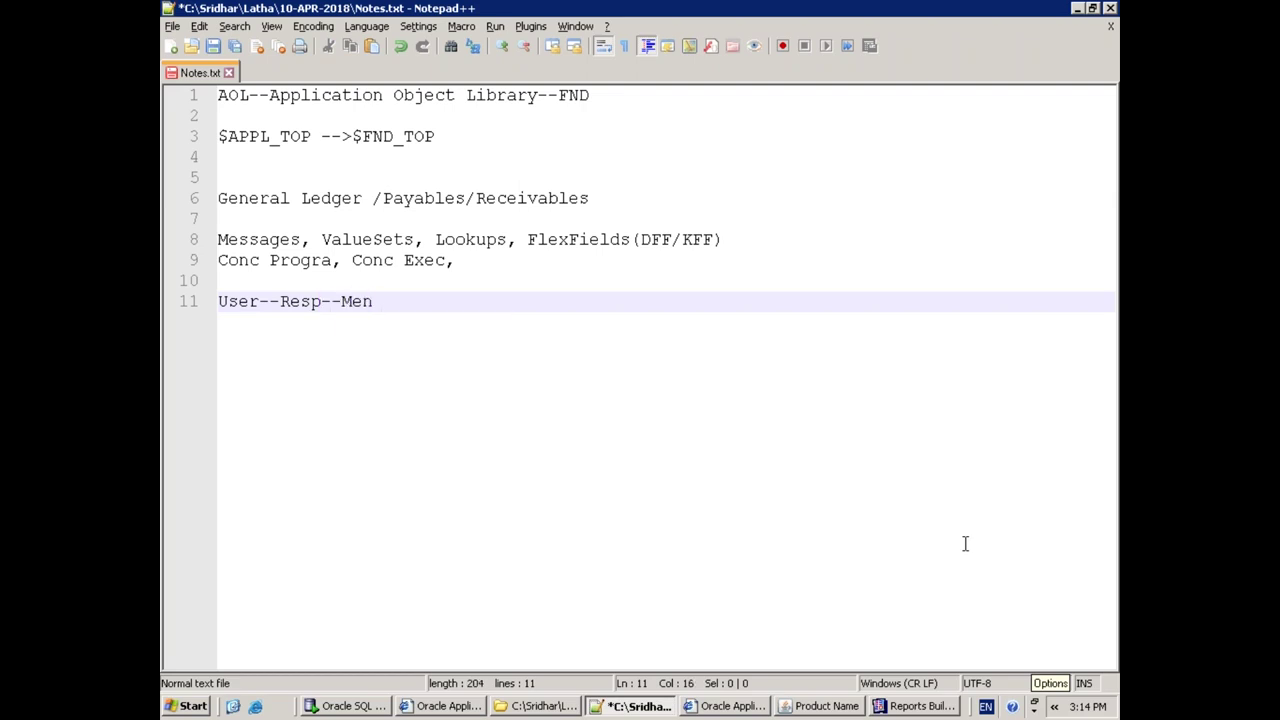
text(u-Form/Function)
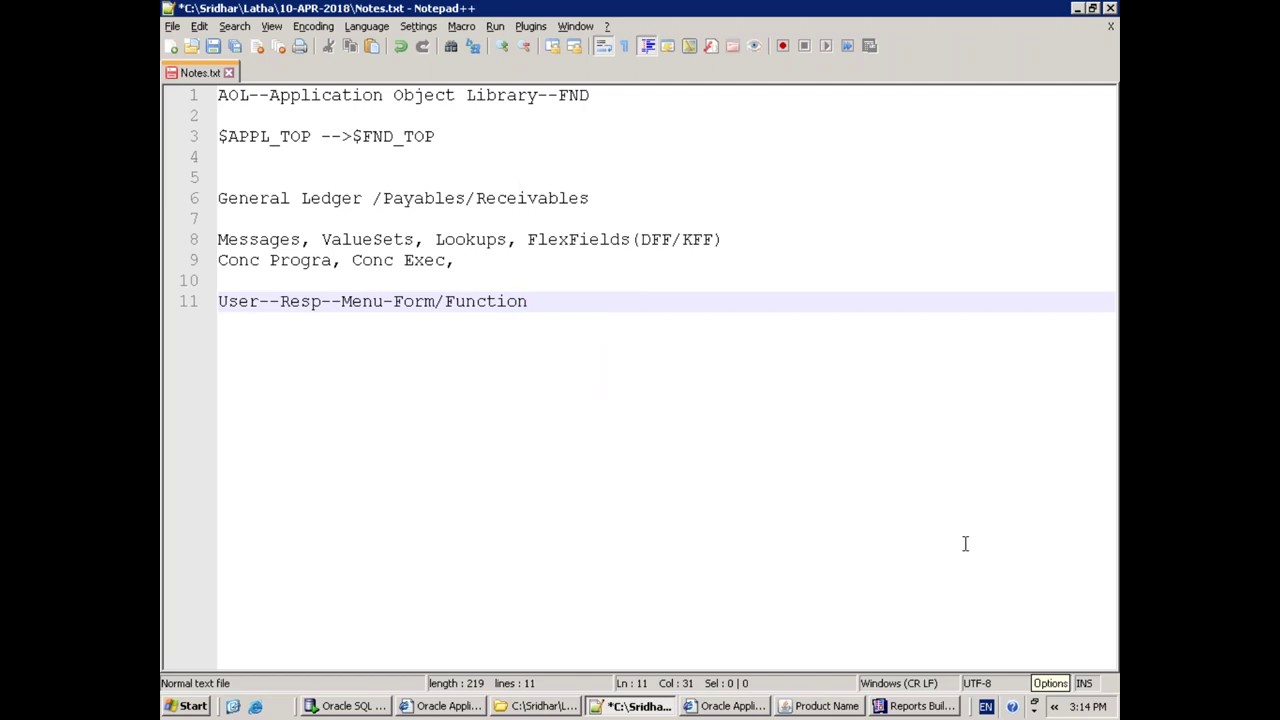
key(Return)
text(Reque)
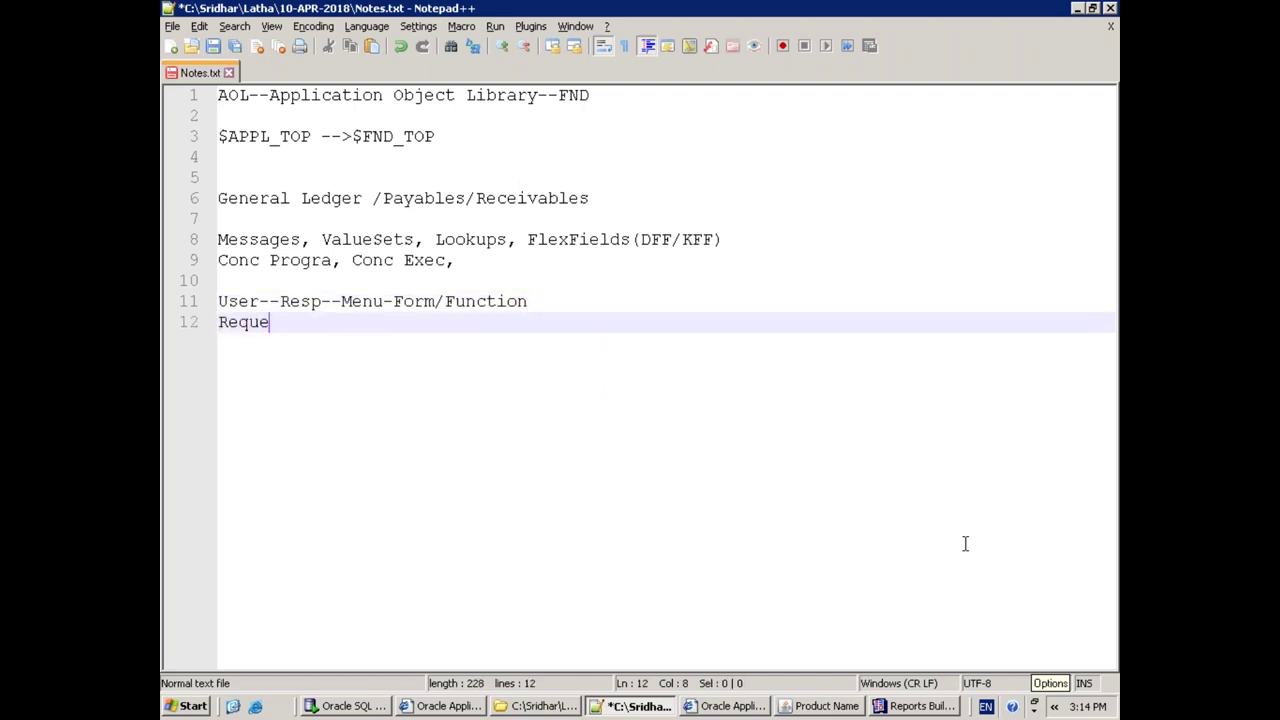
text(stGroup)
key(Return)
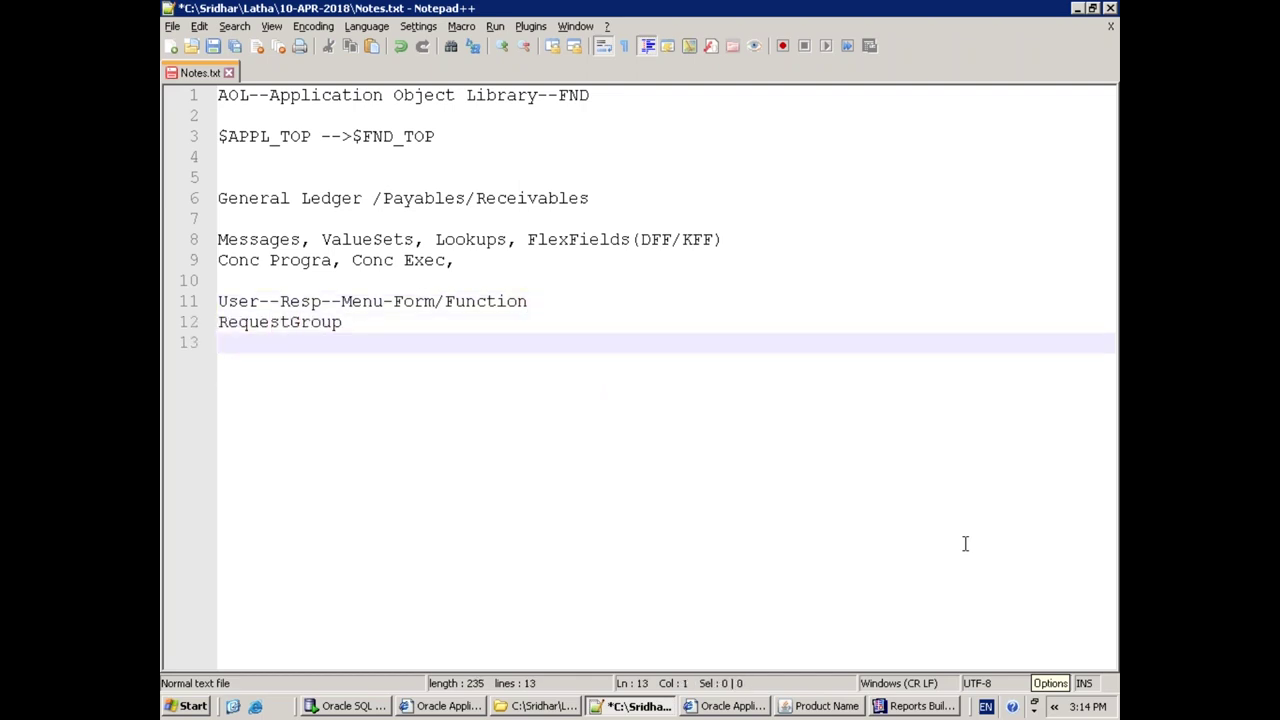
key(ctrl+s)
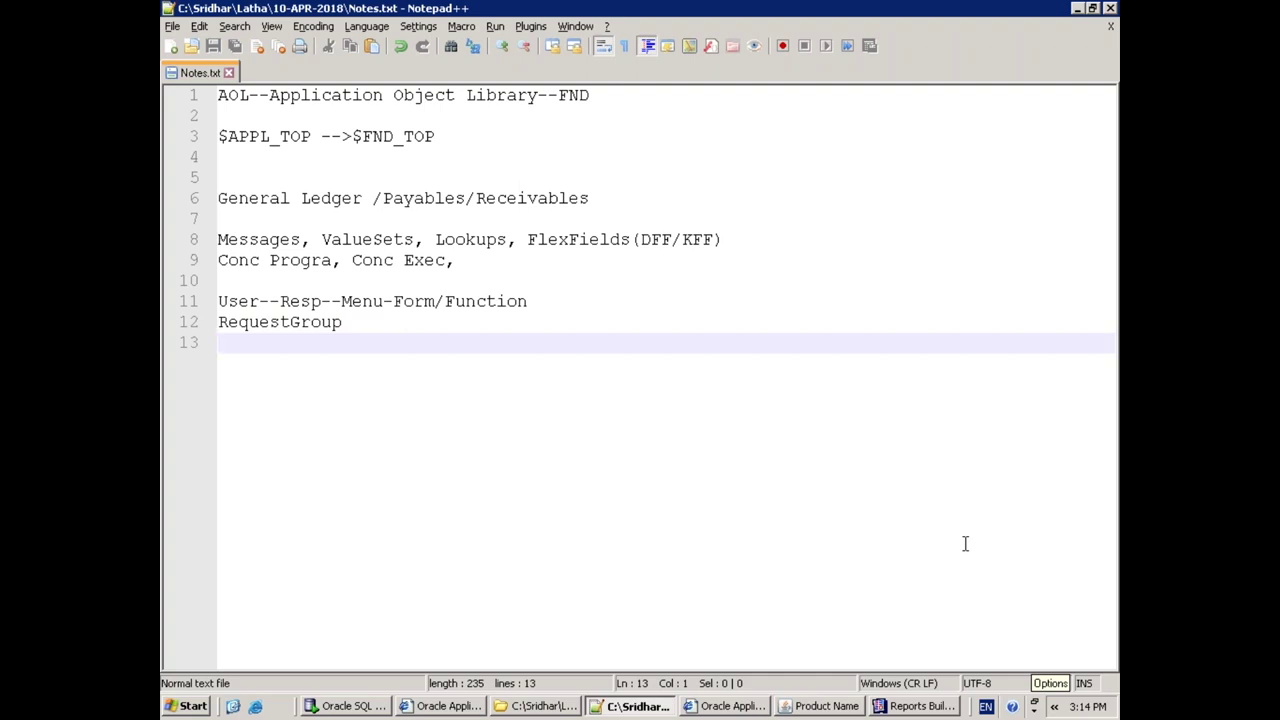
Step: Append 'Profiles' to the end of line 9 in the notes and save
scroll(965, 543, up, 1)
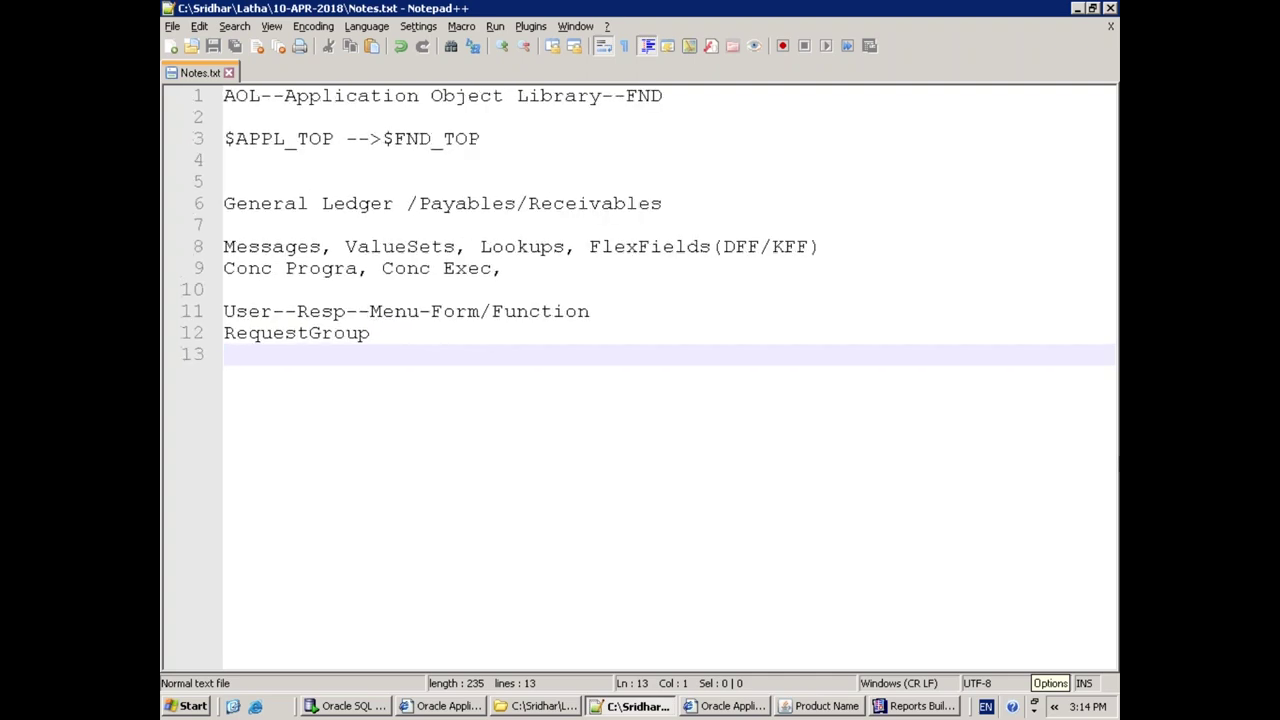
click(536, 269)
key(BackSpace)
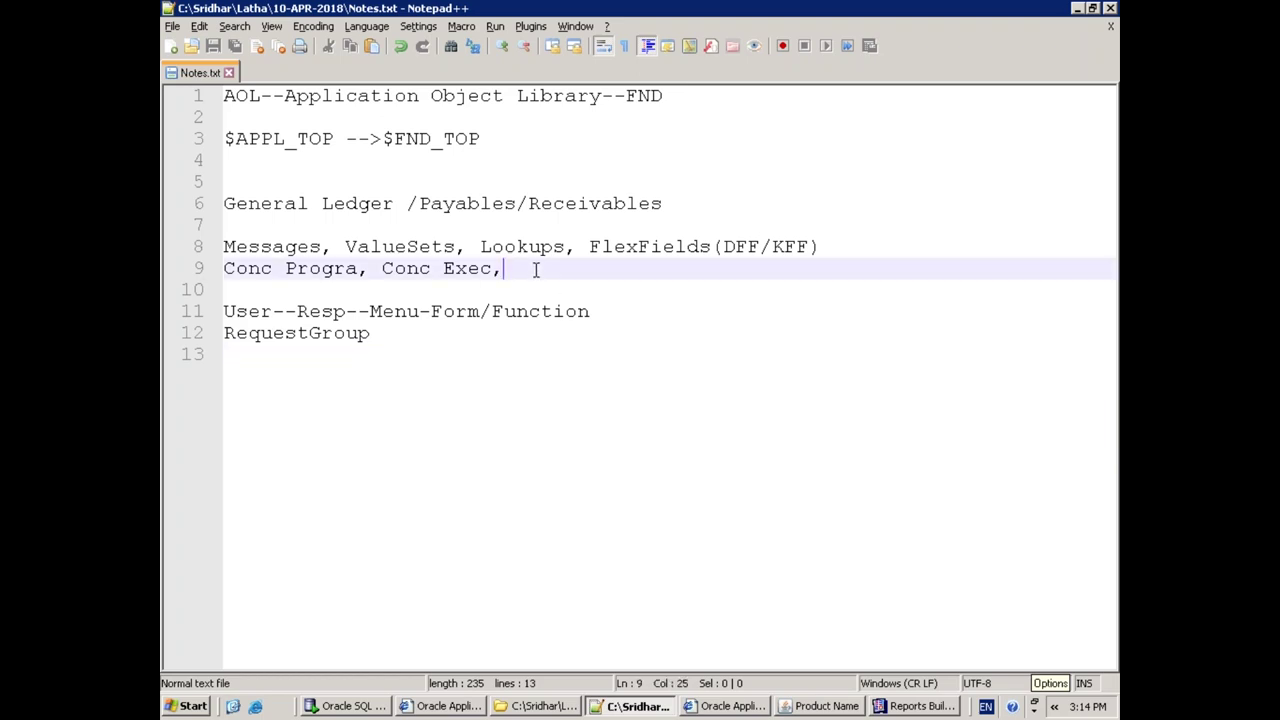
text(Profiles)
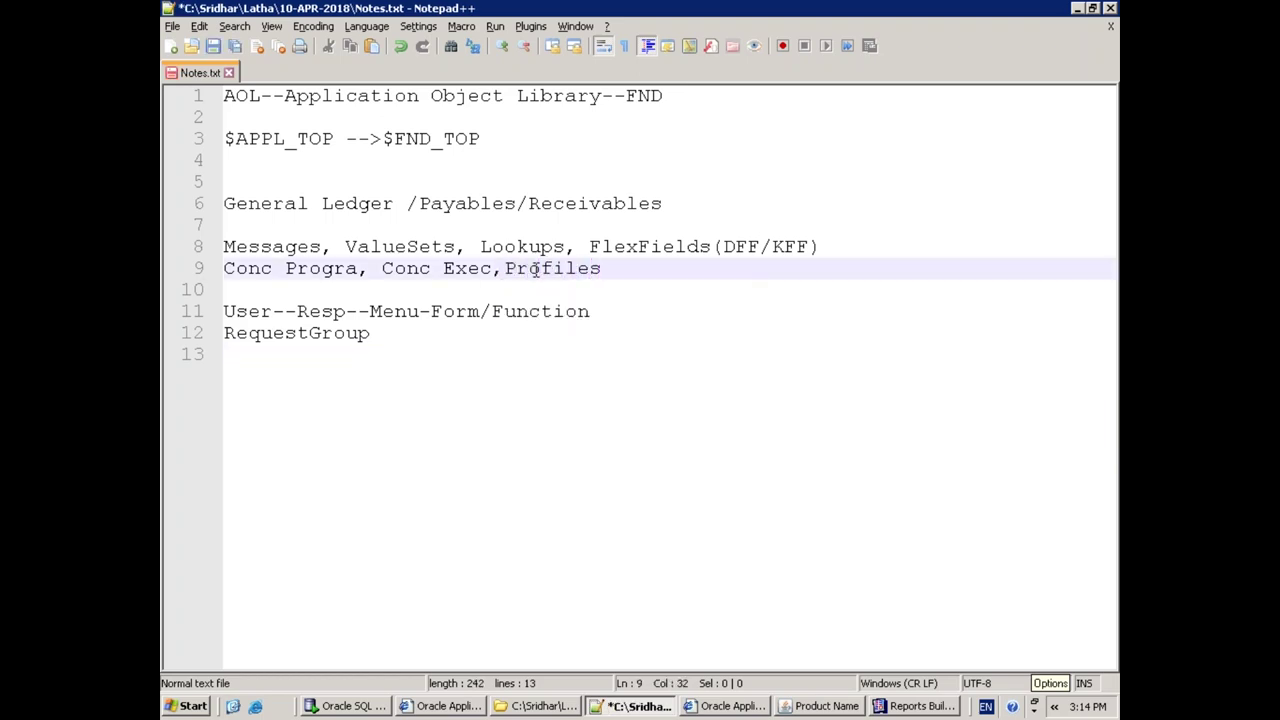
key(ctrl+s)
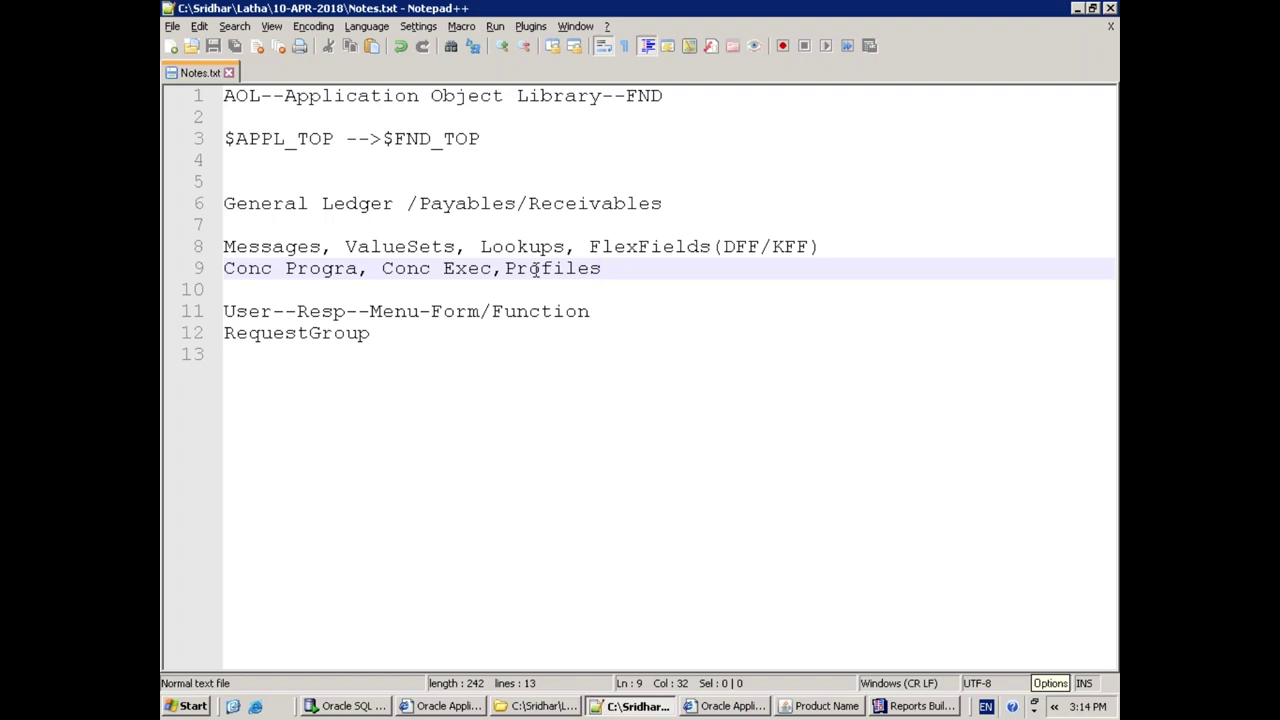
Step: Select the word Messages on line 8, then minimize all windows to the desktop
click(228, 256)
double_click(259, 256)
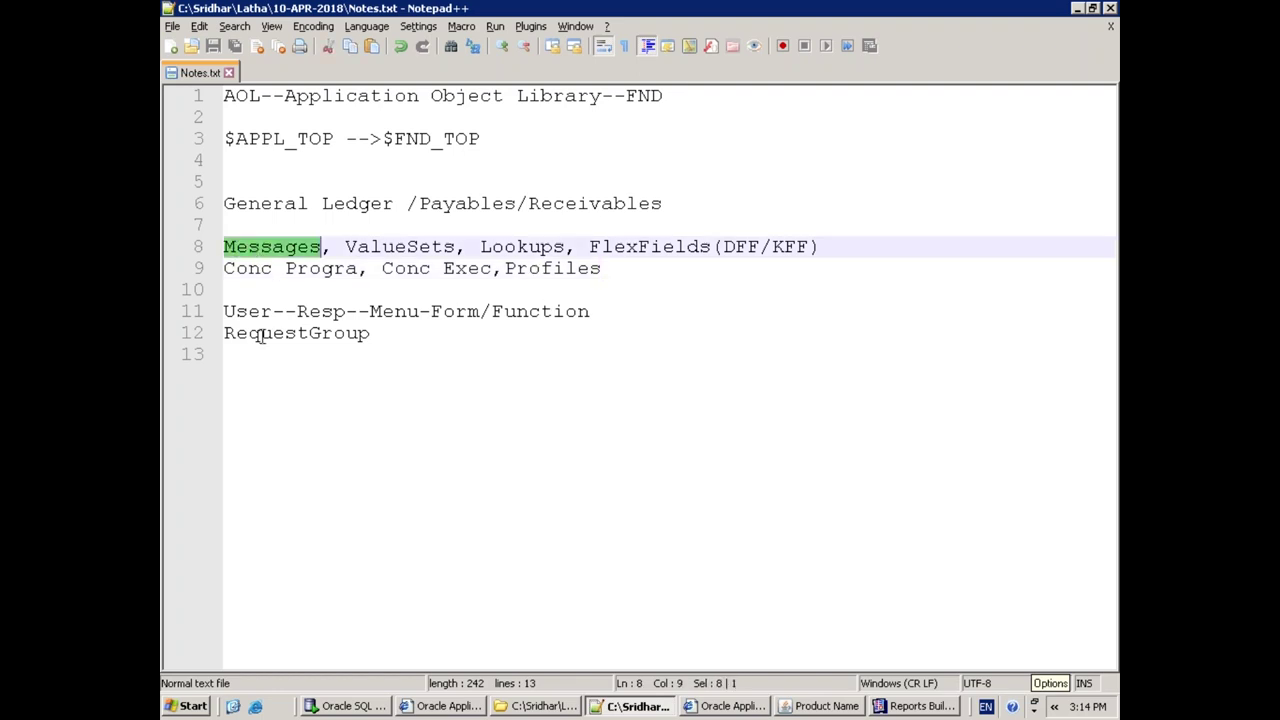
click(233, 706)
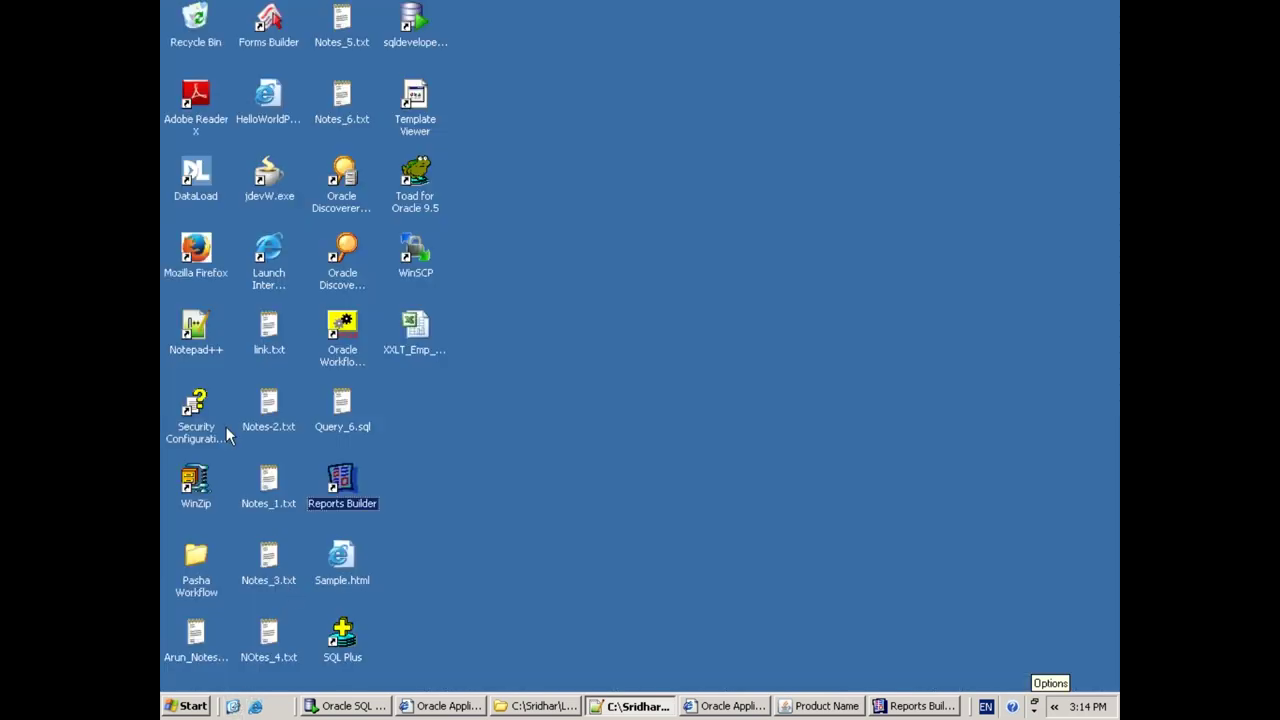
Step: Launch Firefox and load the Oracle Applications server address copied from the home page URL
click(197, 276)
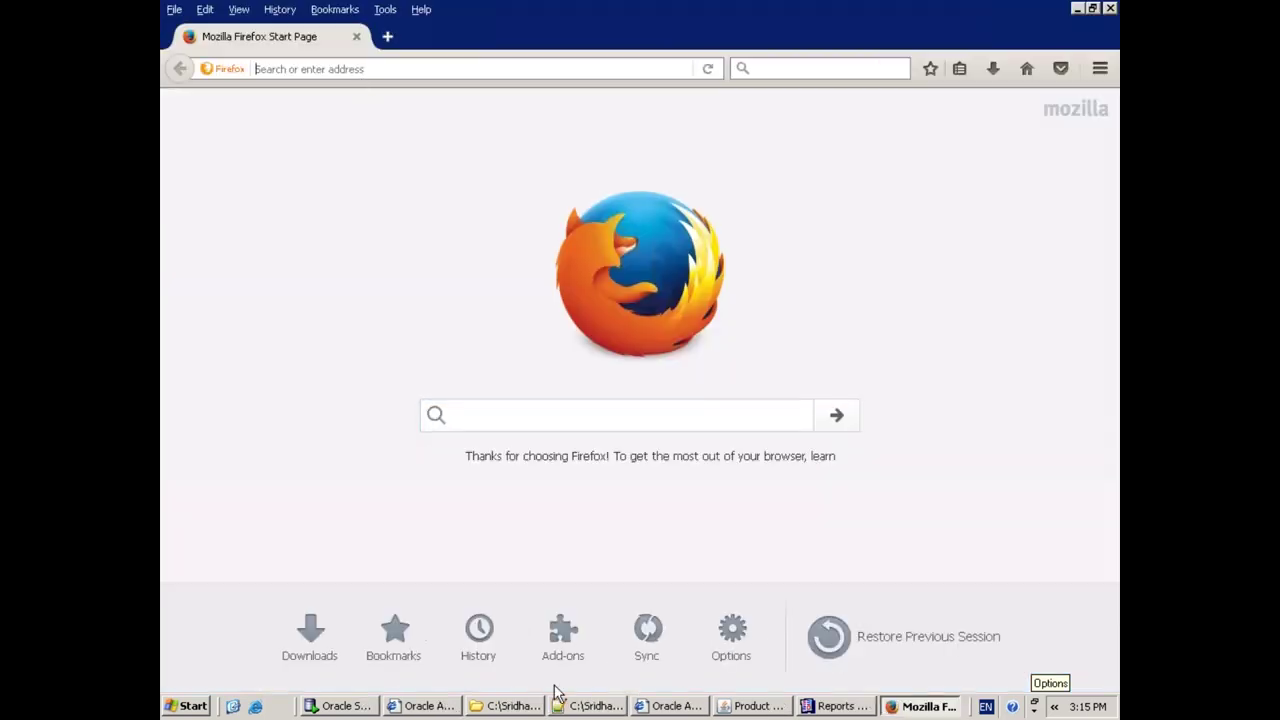
click(437, 707)
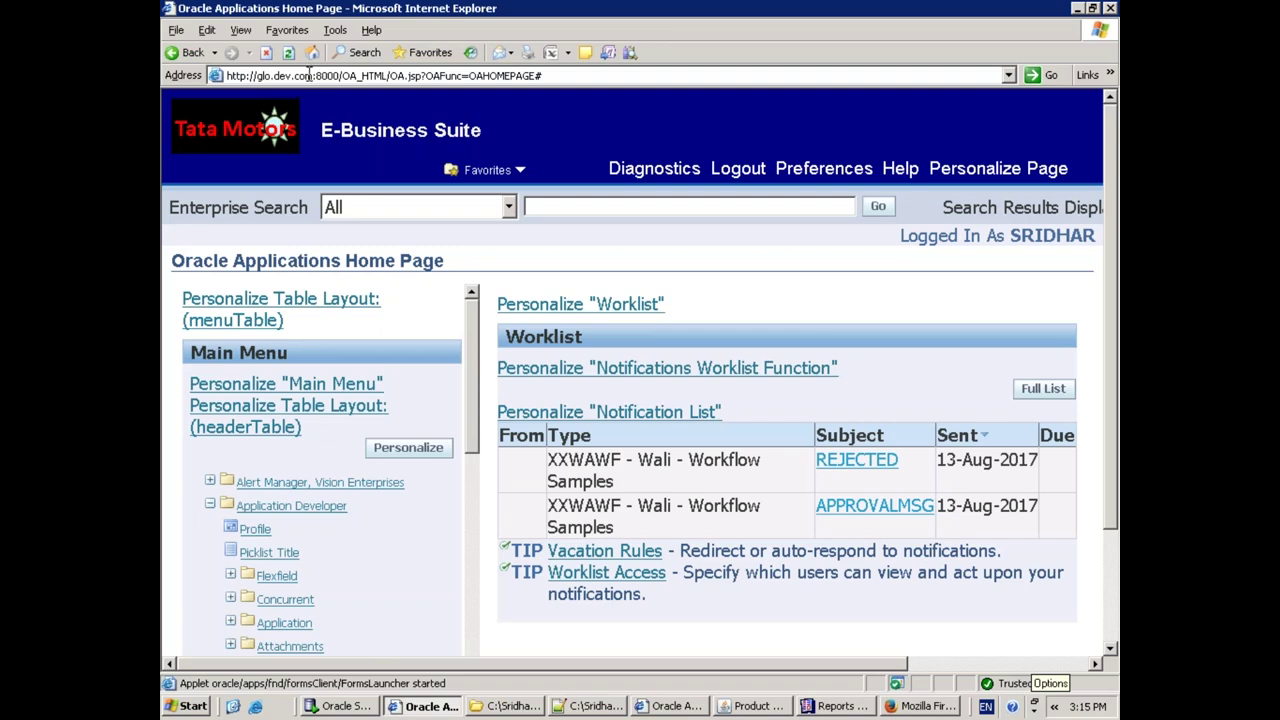
drag(343, 76, 226, 76)
key(alt+Tab)
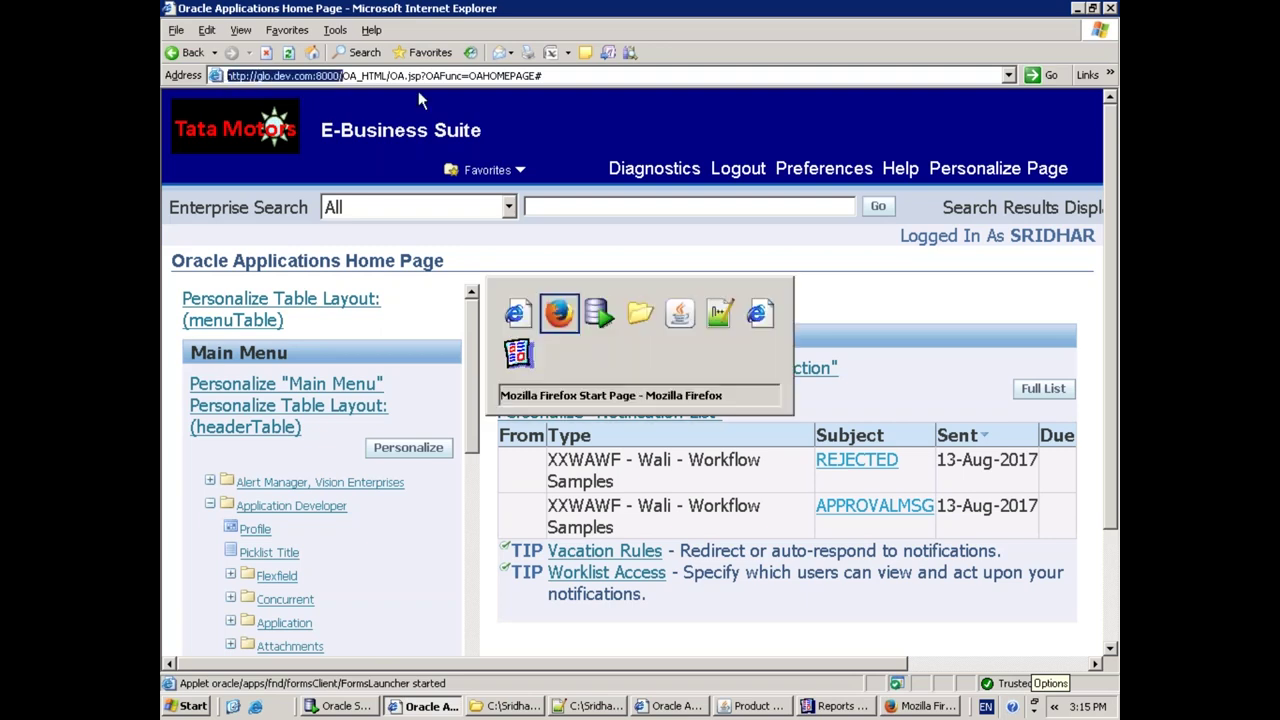
click(395, 62)
text(http://glo.dev.com:8000)
key(Return)
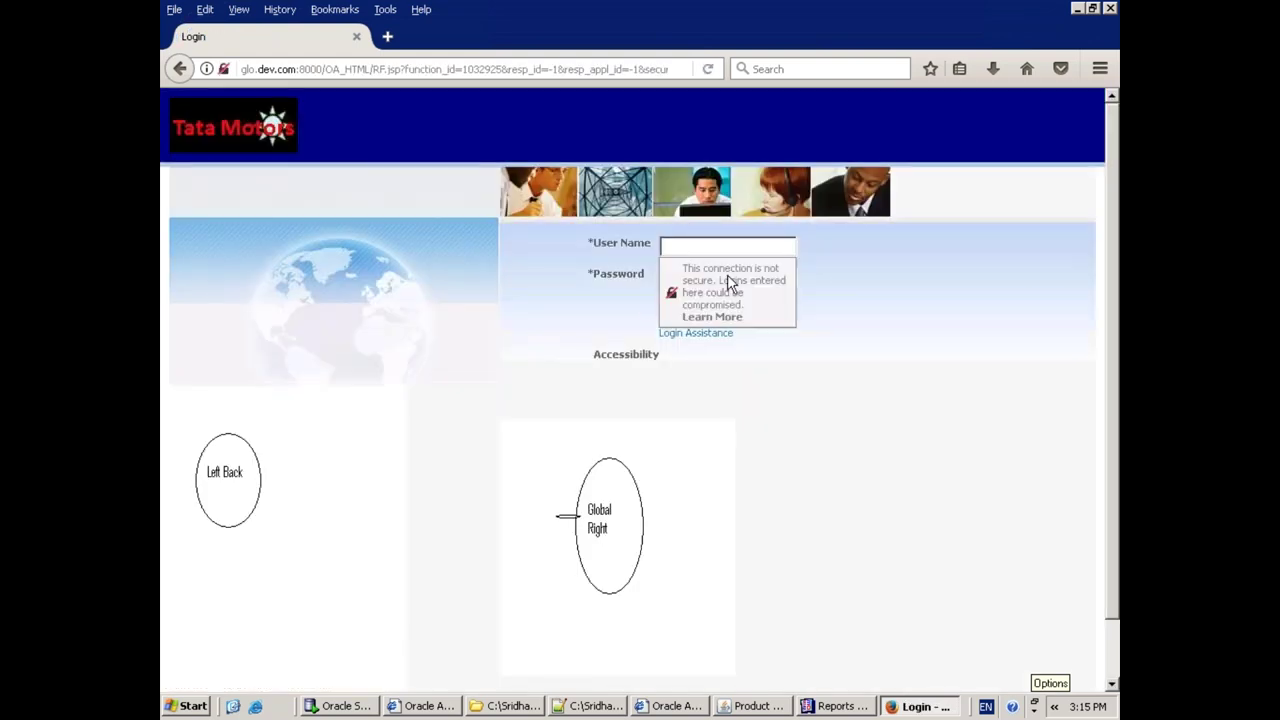
Step: Attempt a login as user 'operations' with a wrong password and dismiss the save-login prompt
click(666, 246)
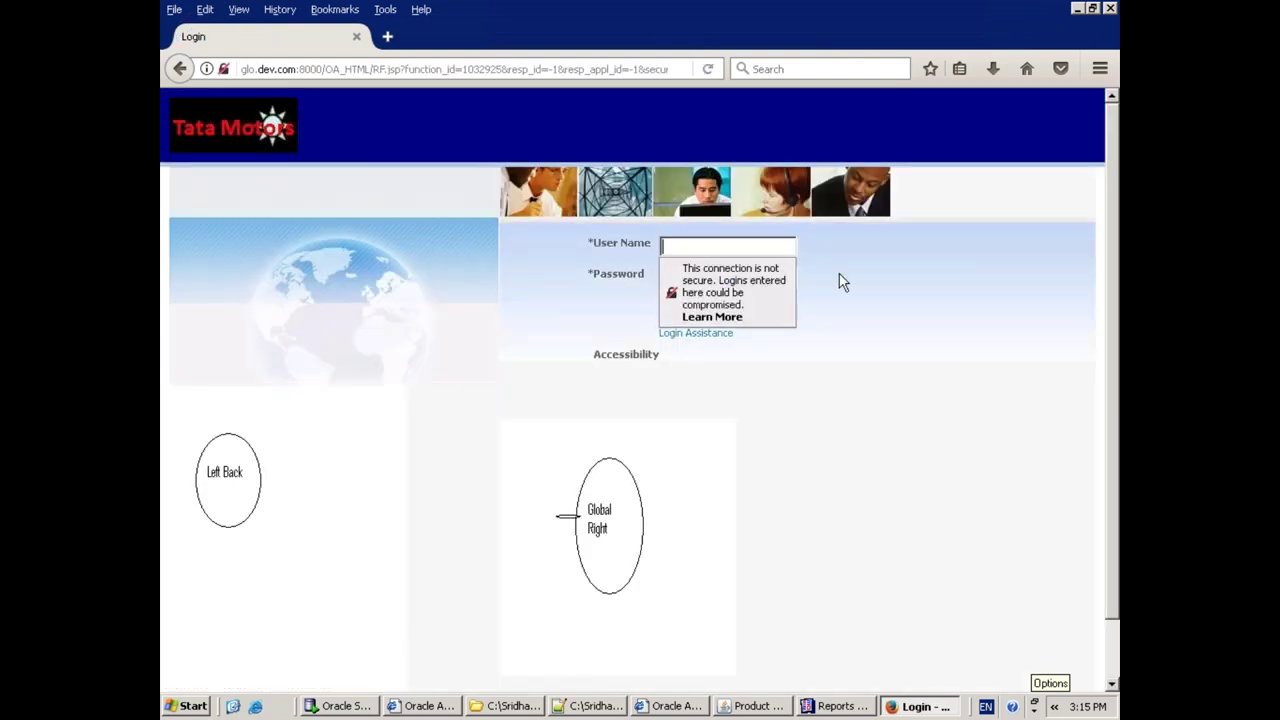
text(operations)
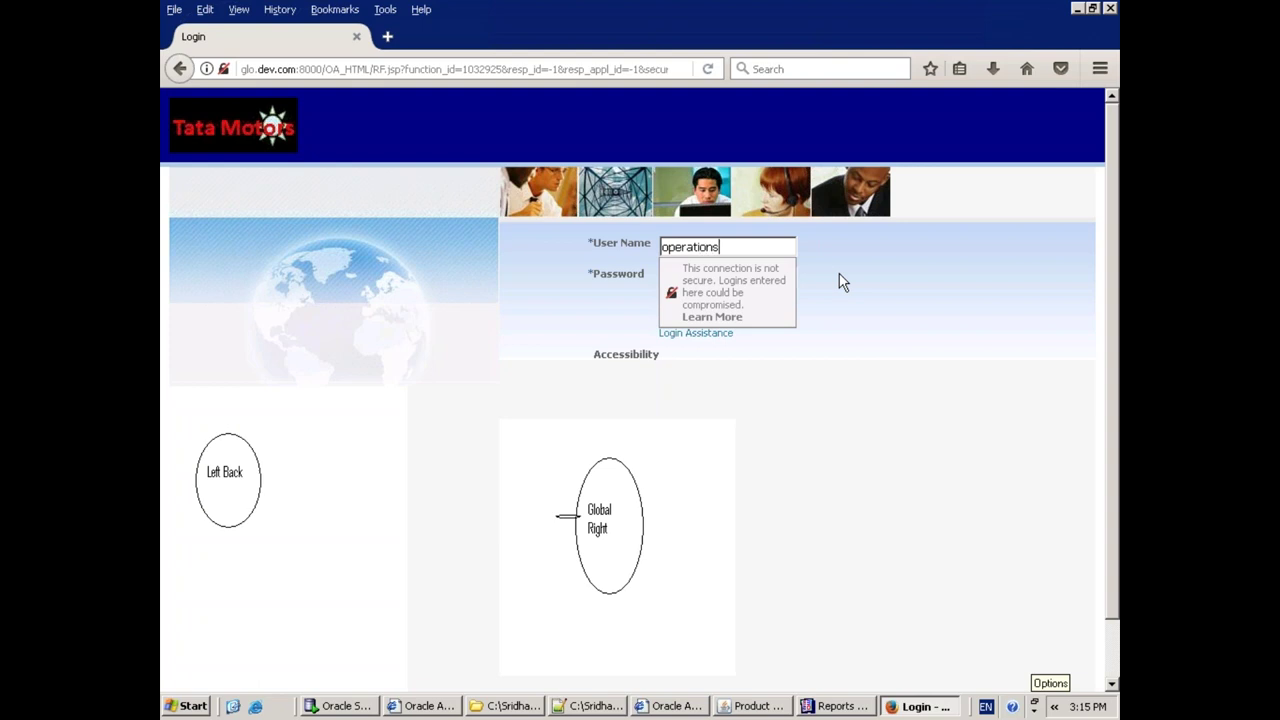
key(Tab)
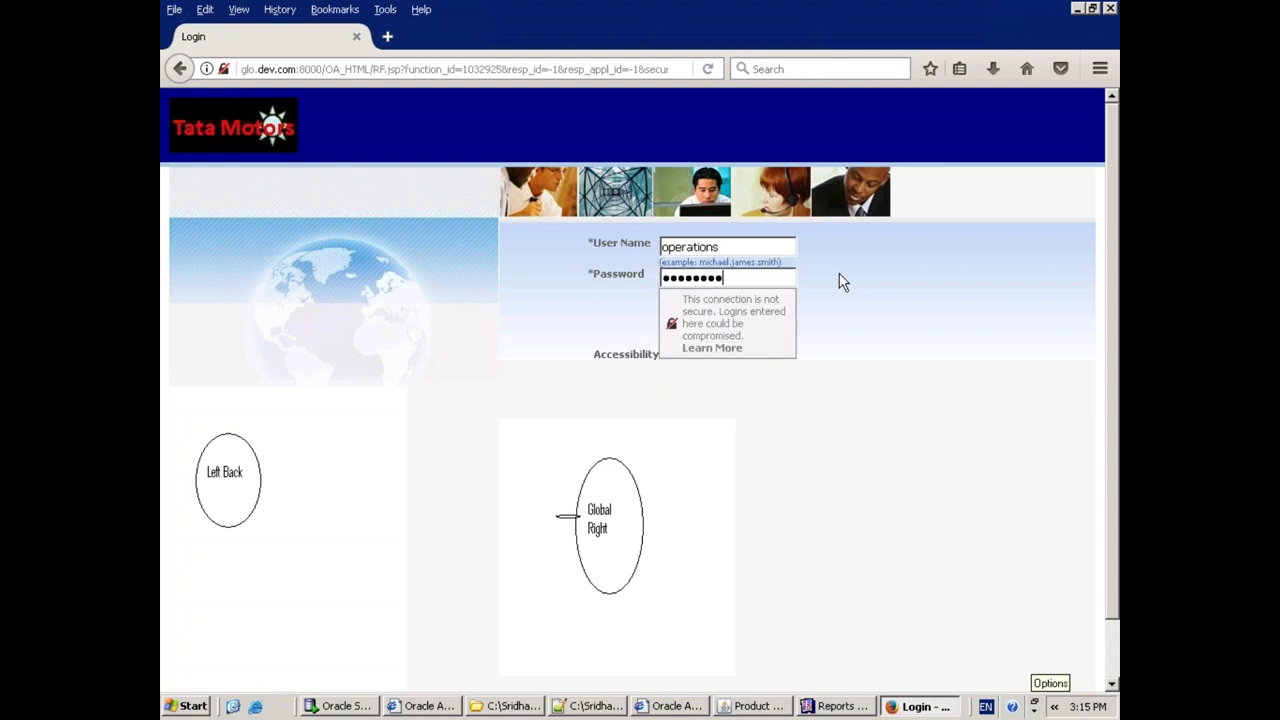
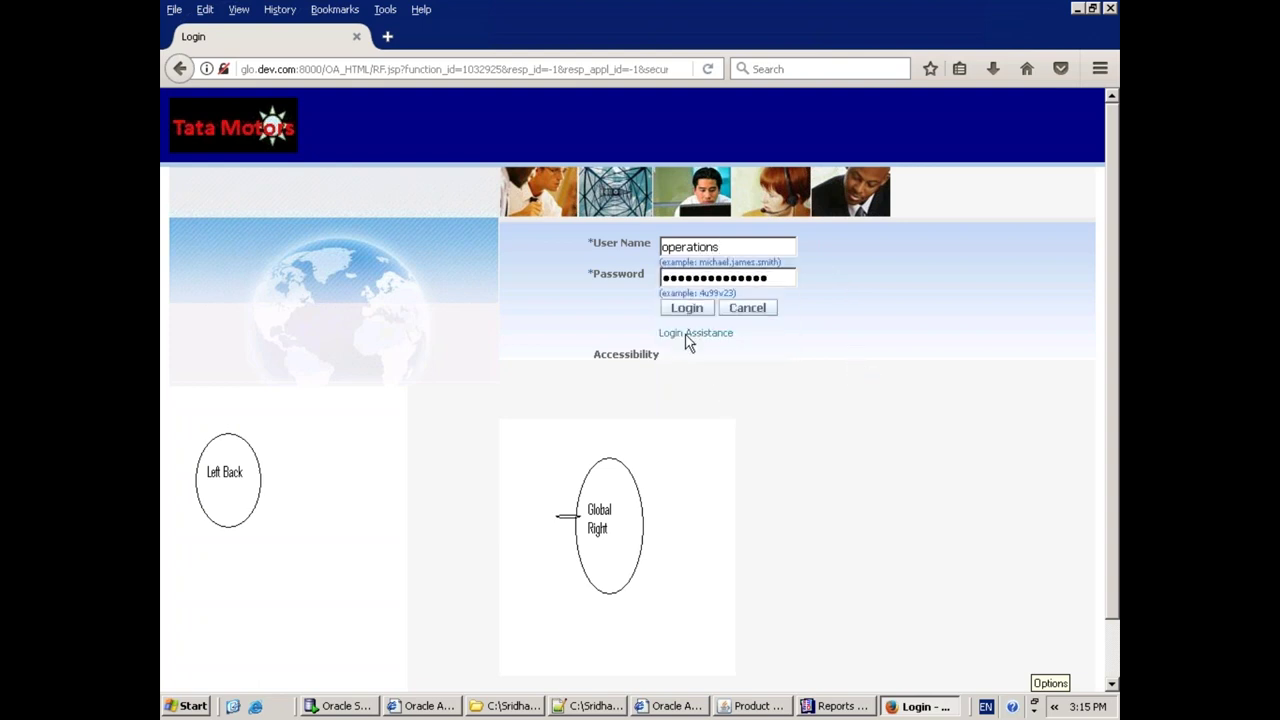
click(678, 316)
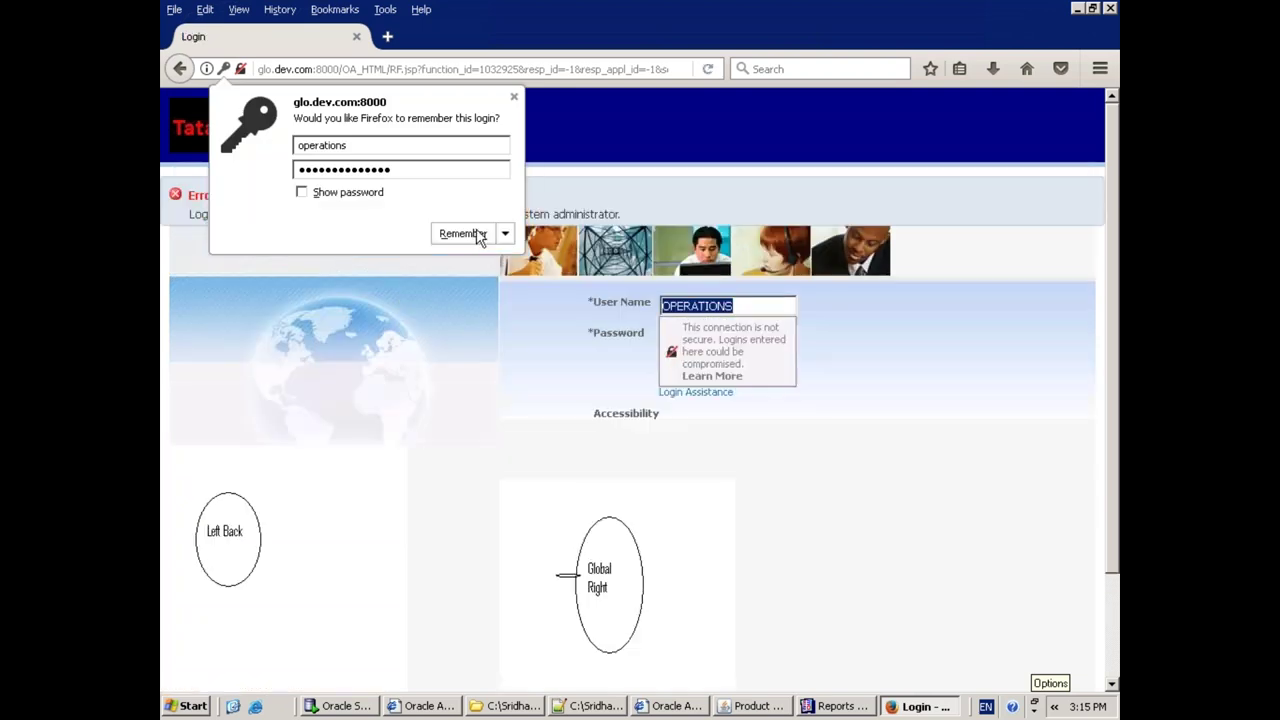
click(192, 249)
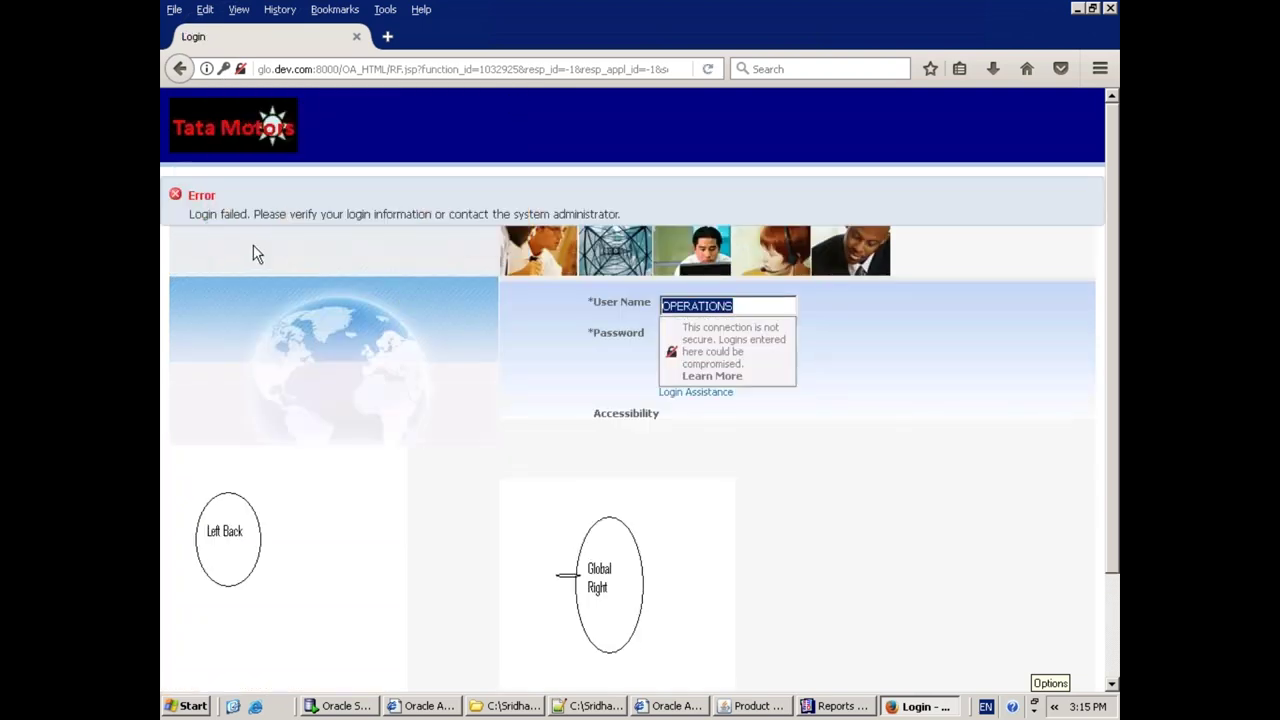
click(226, 229)
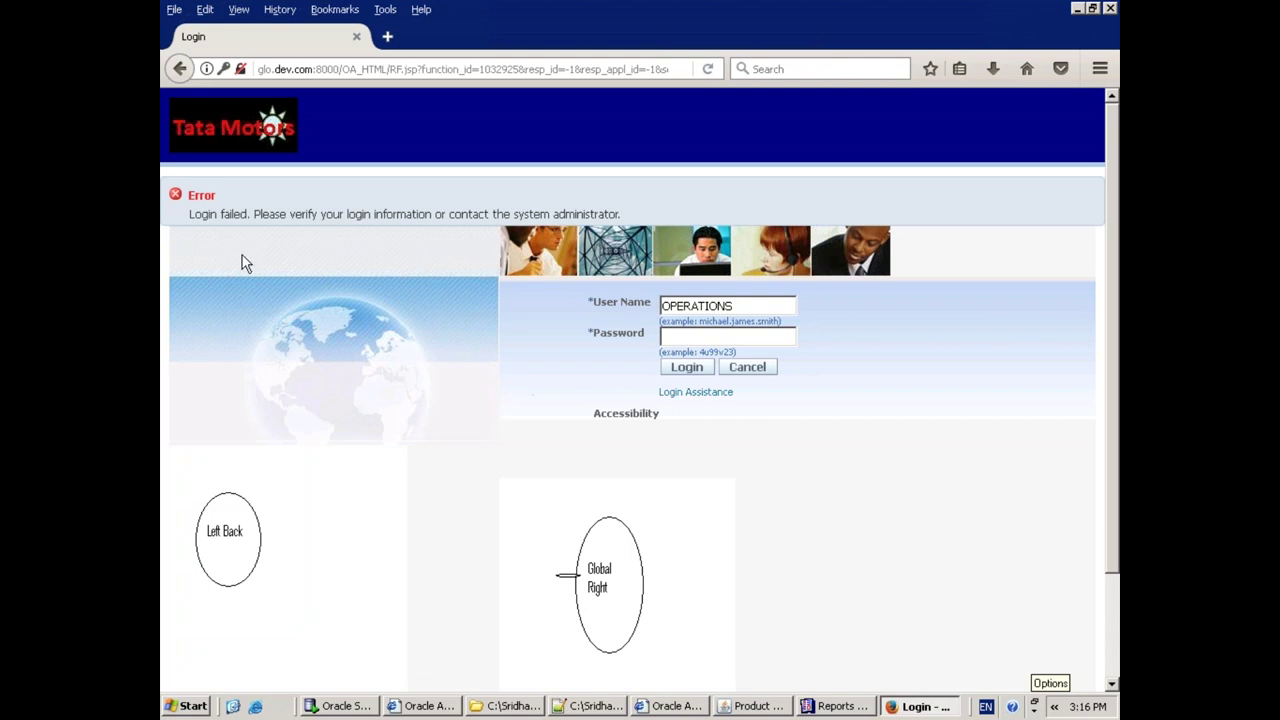
Step: Copy the full 'Login failed' error message text and switch to SQL Developer
drag(221, 214, 455, 226)
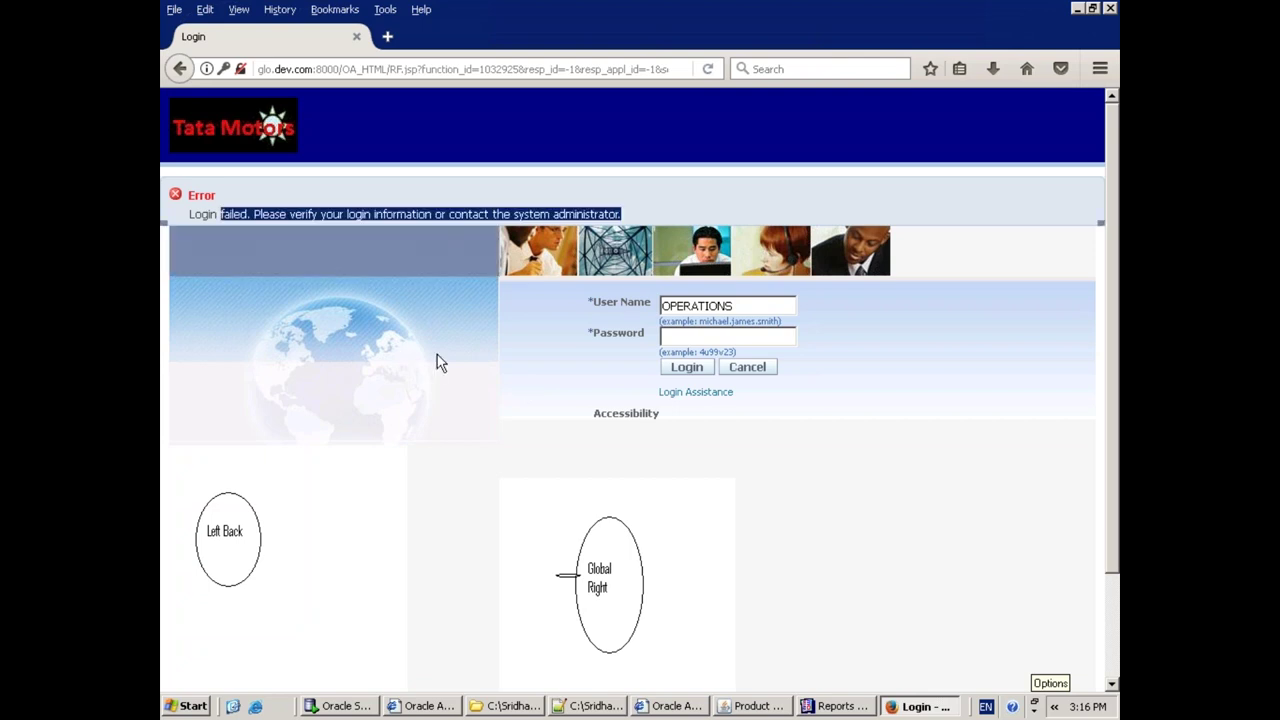
click(297, 216)
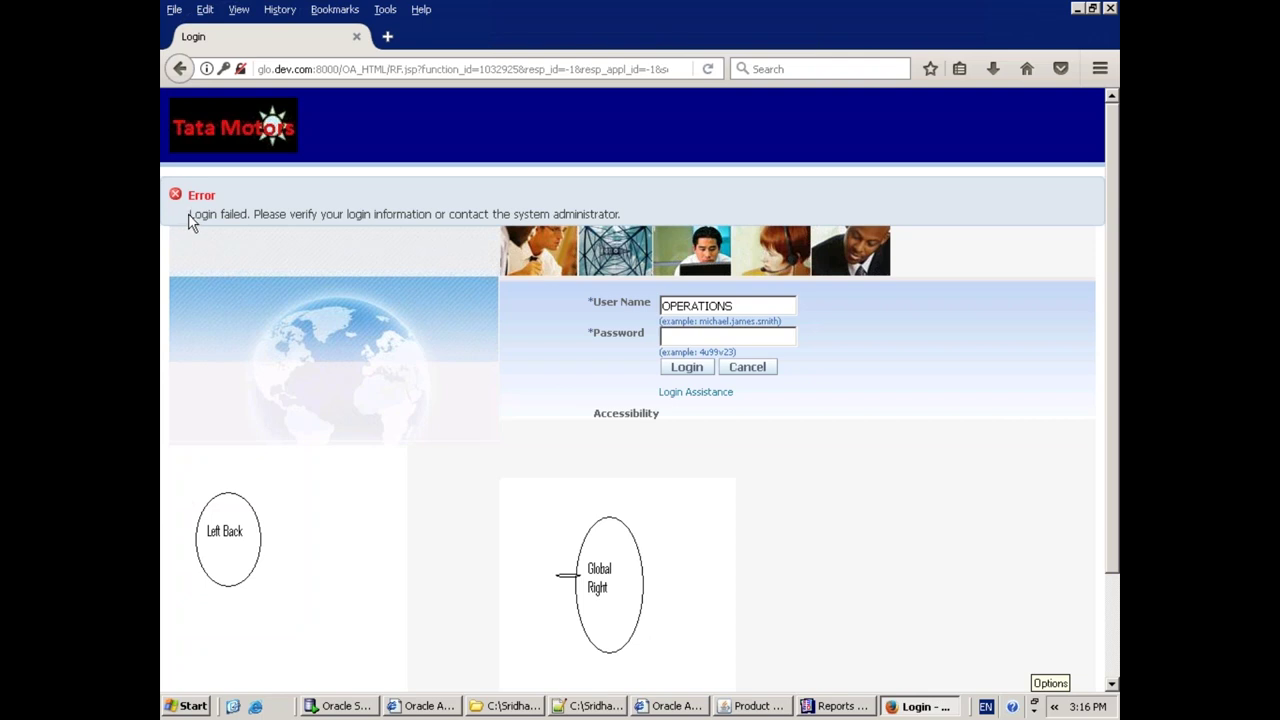
drag(191, 213, 624, 220)
key(ctrl+c)
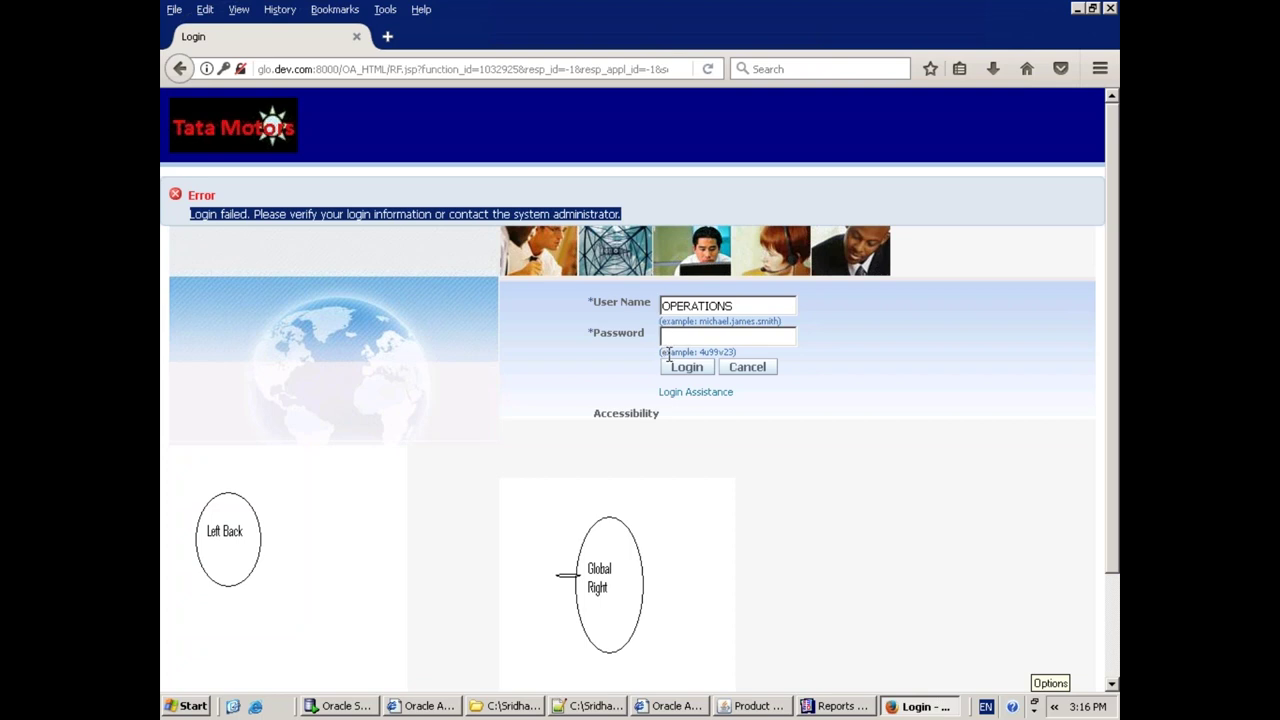
click(335, 706)
Step: Open a maximized SQL worksheet on the VIS connection and run 'select * from fnd_new_messages;'
click(219, 150)
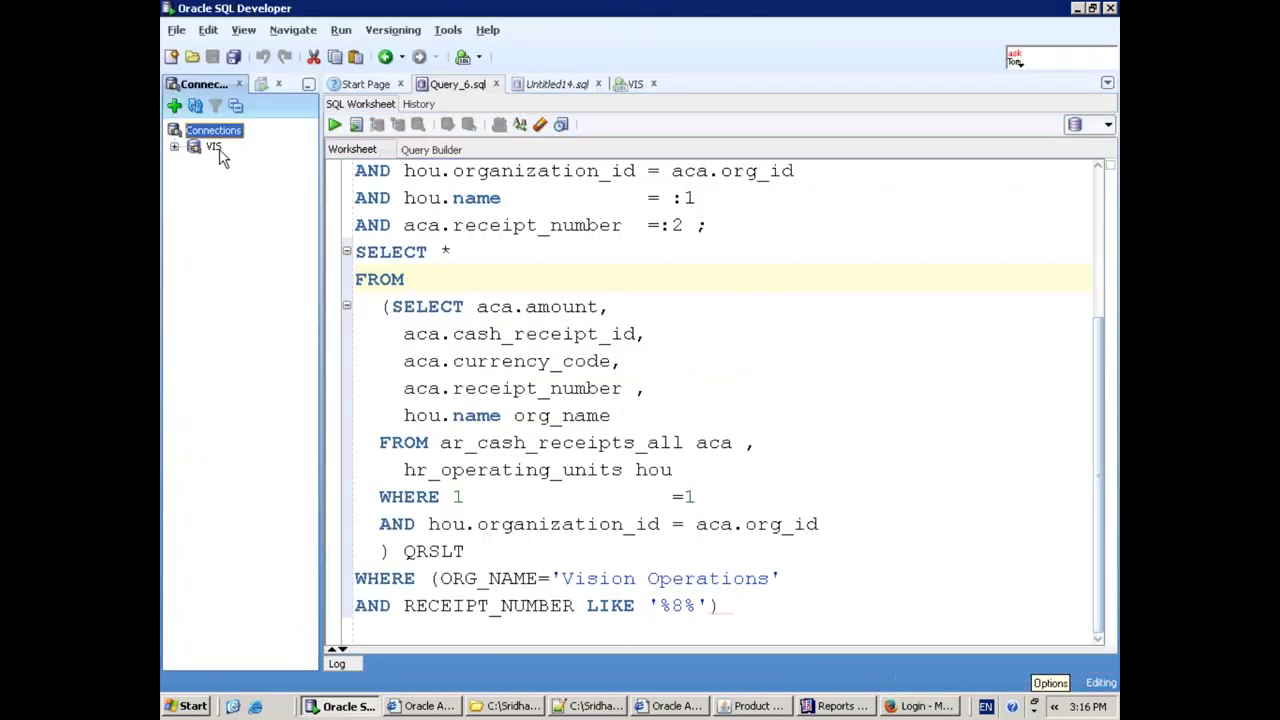
right_click(219, 150)
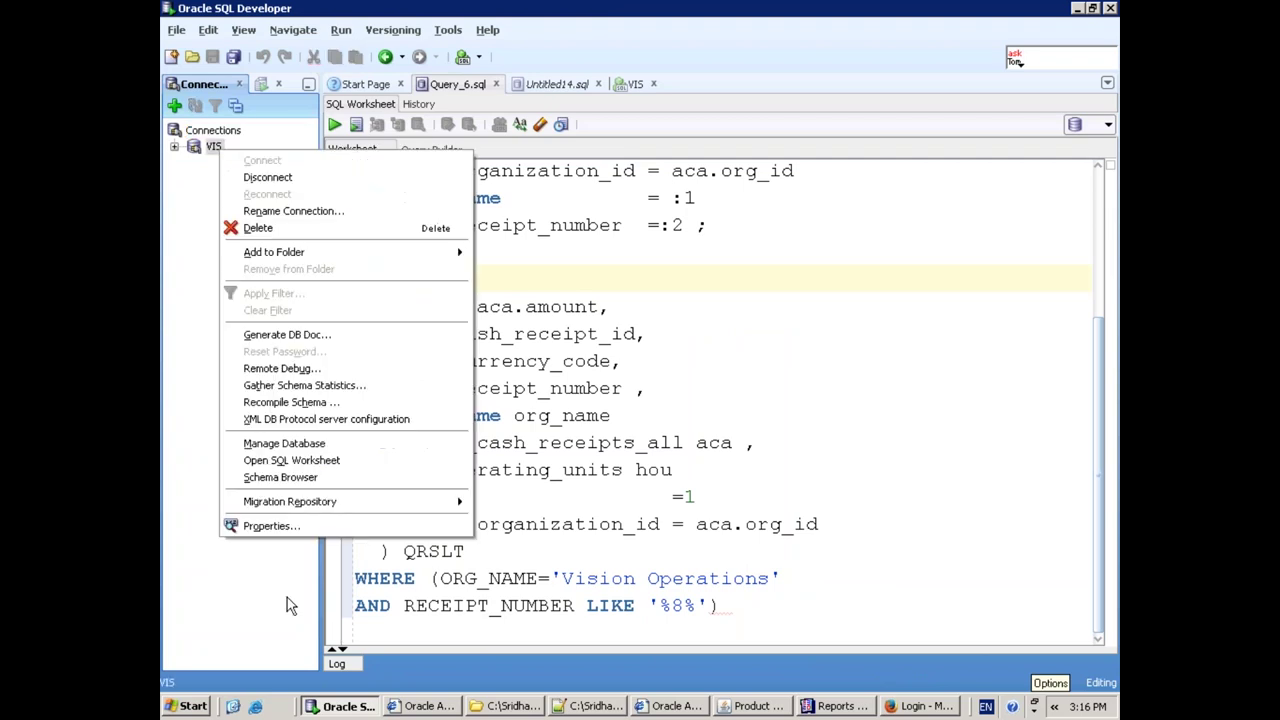
click(265, 462)
double_click(562, 84)
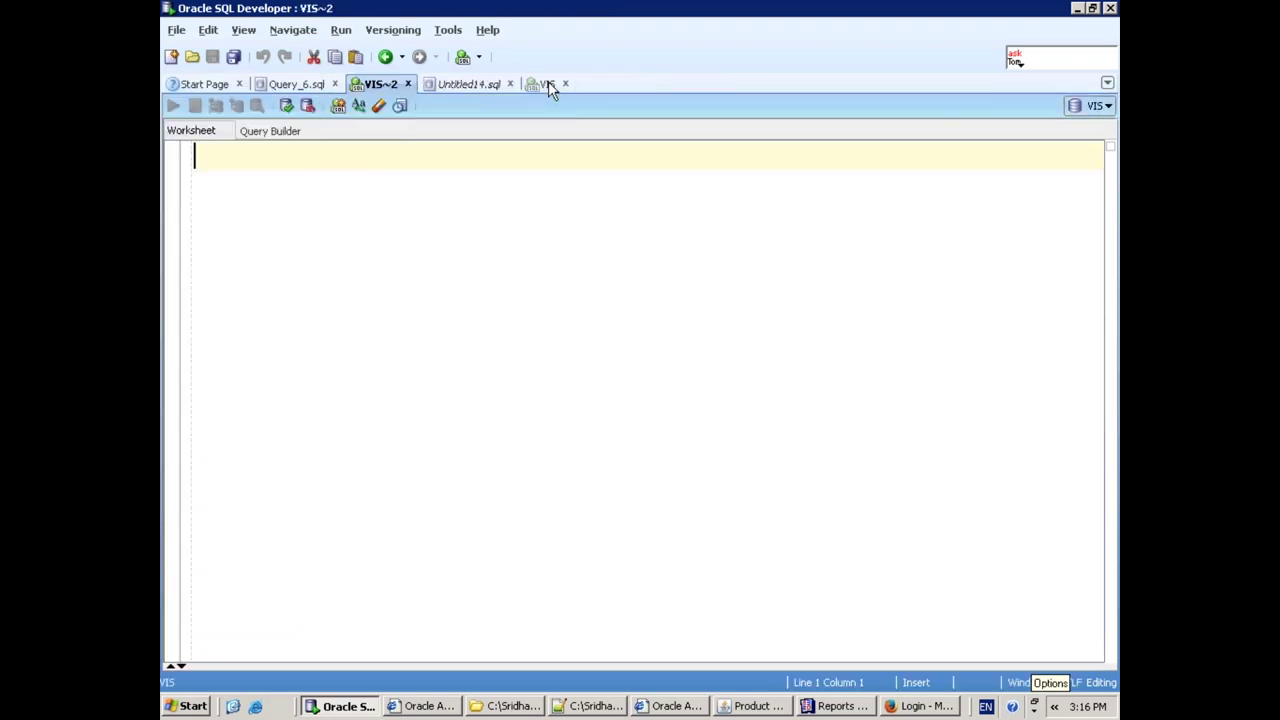
text(selec)
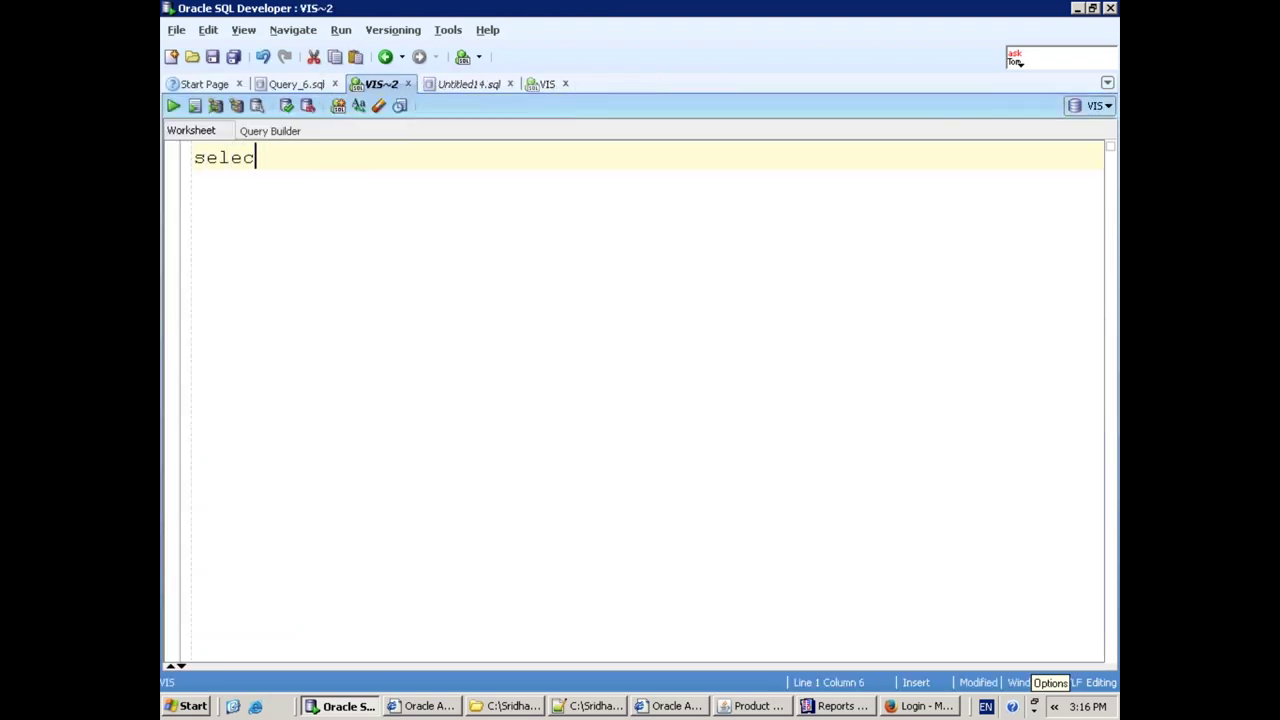
text(t * from fnd_)
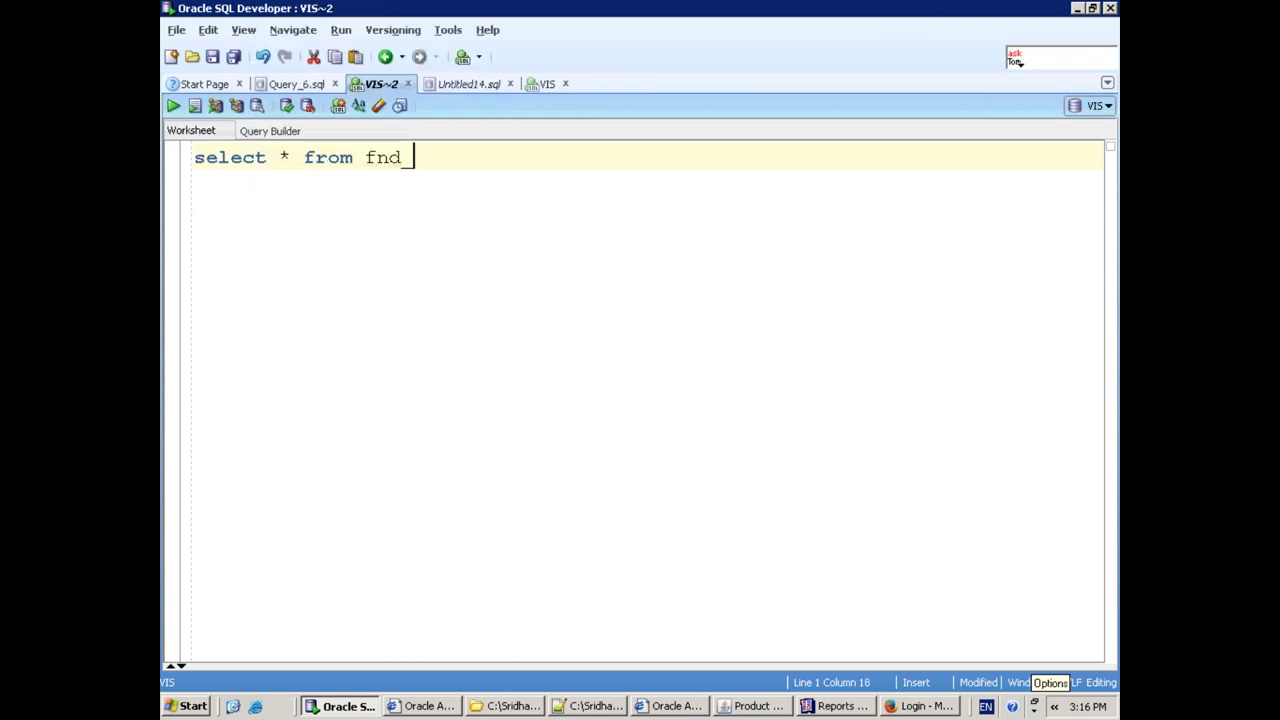
text(new_messages ;)
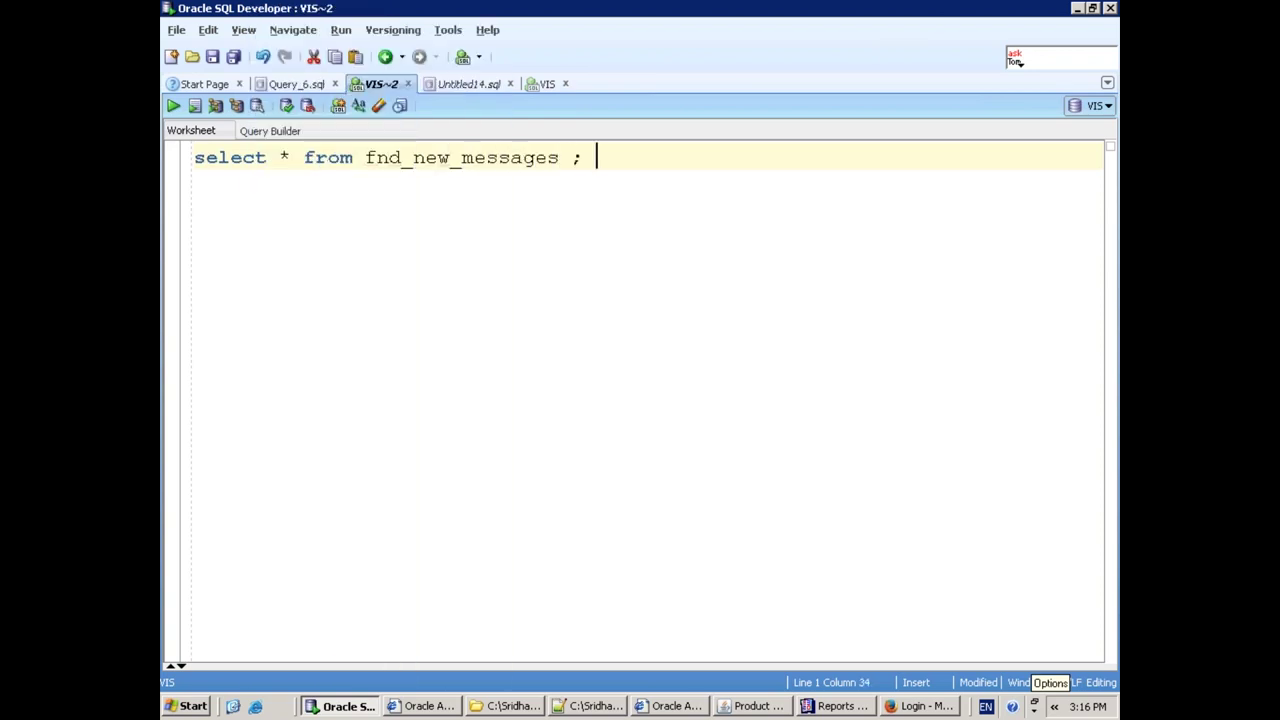
key(ctrl+Return)
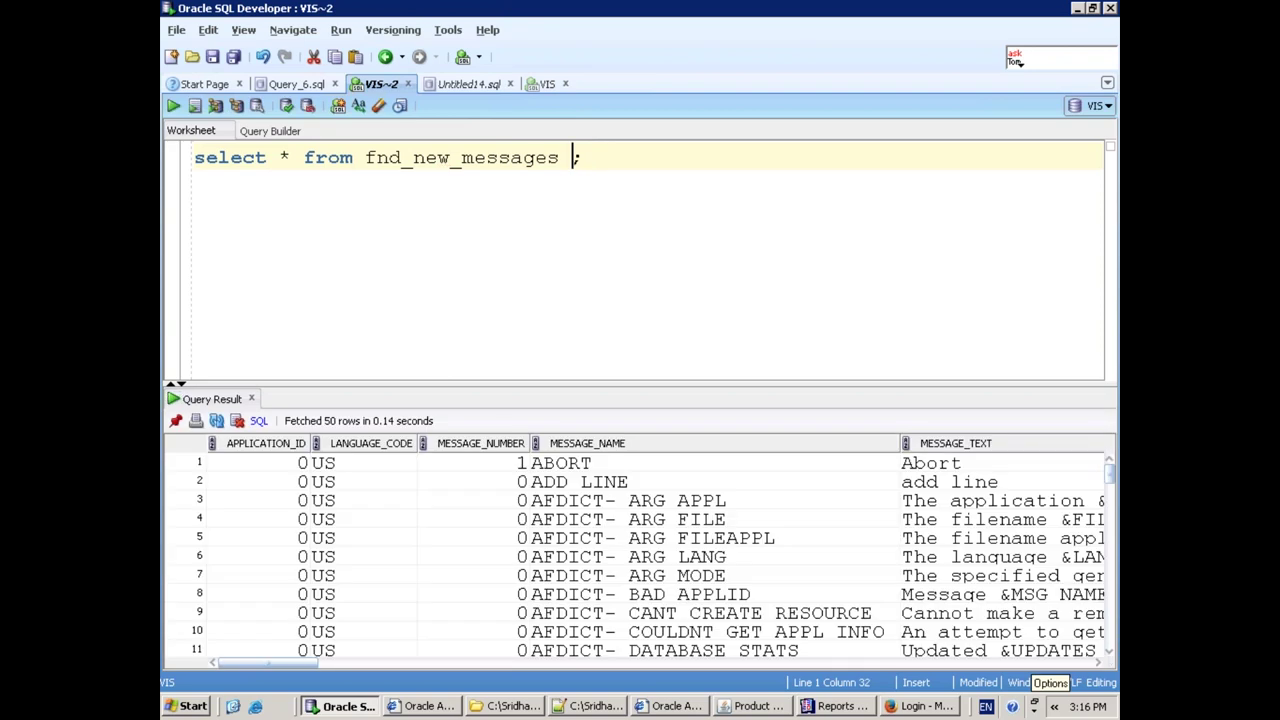
Step: Filter the query with where message_text equal to the pasted login-failed text and run it
text(where mes)
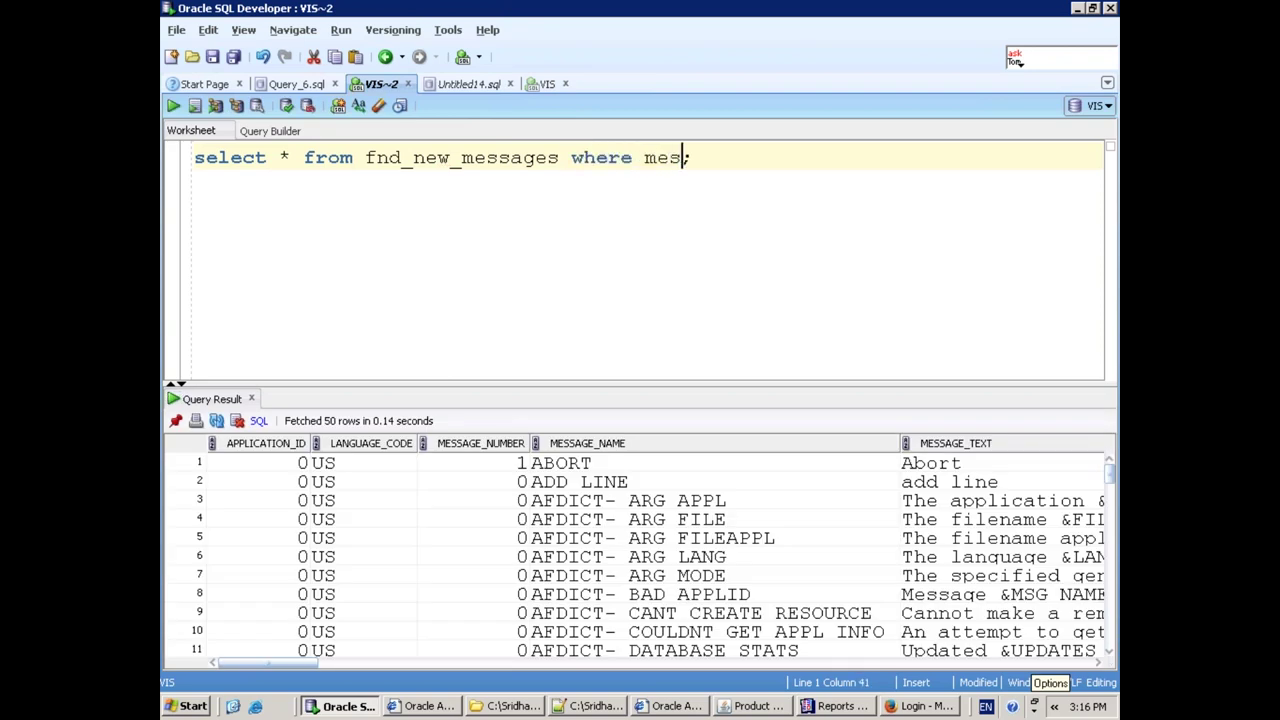
text(sage)
key(BackSpace)
key(BackSpace)
key(BackSpace)
key(BackSpace)
text(a)
key(BackSpace)
text(sage+tex)
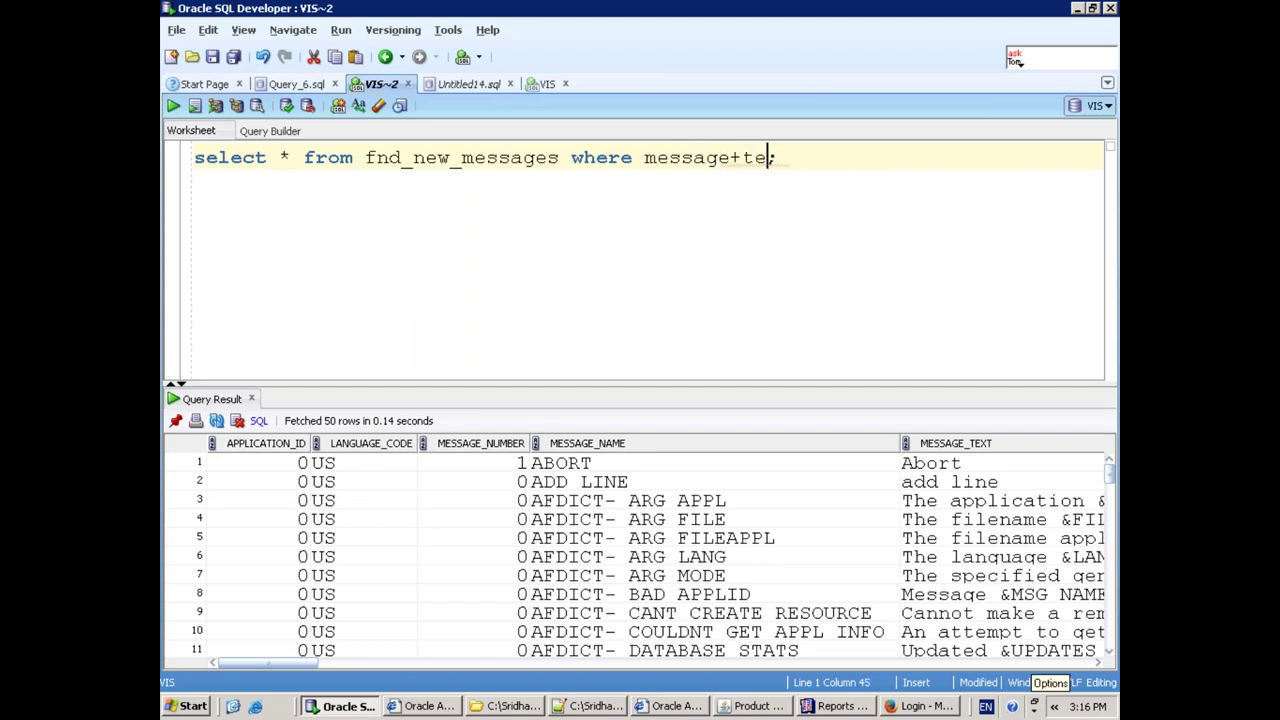
key(BackSpace)
key(BackSpace)
key(BackSpace)
key(BackSpace)
text(+)
key(BackSpace)
text(_text=)
text(')
key(ctrl+v)
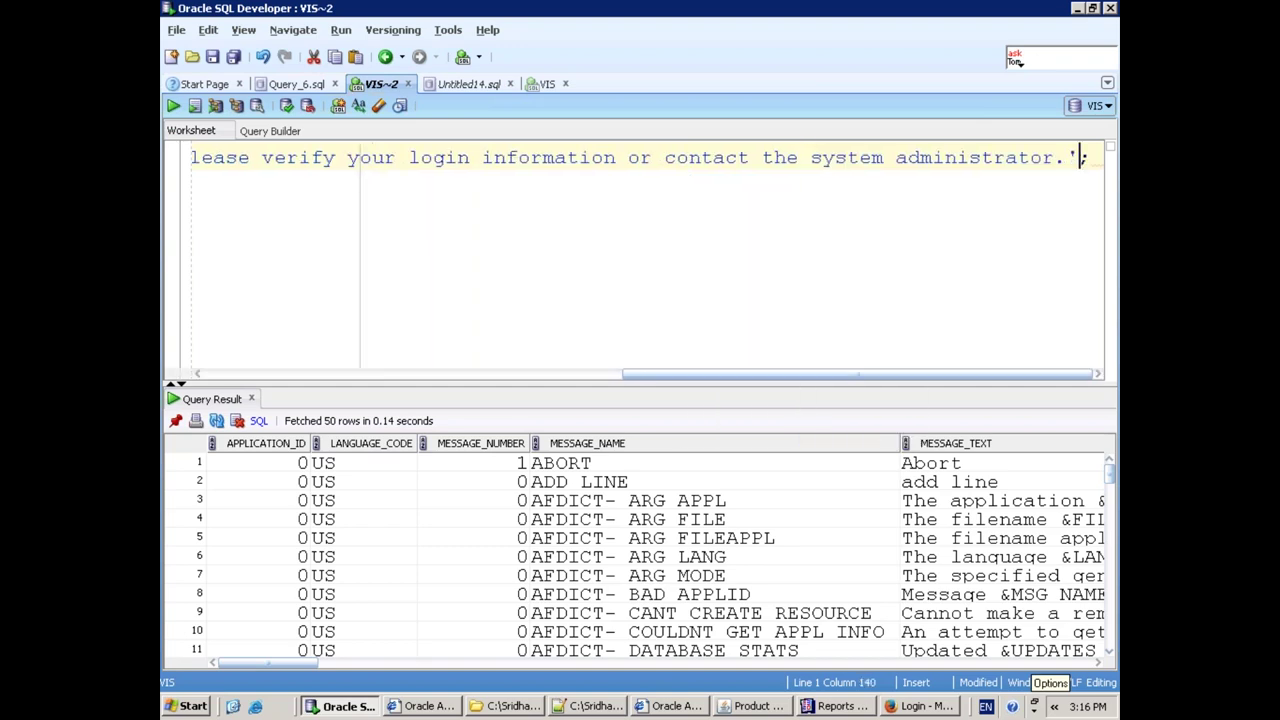
key(ctrl+Return)
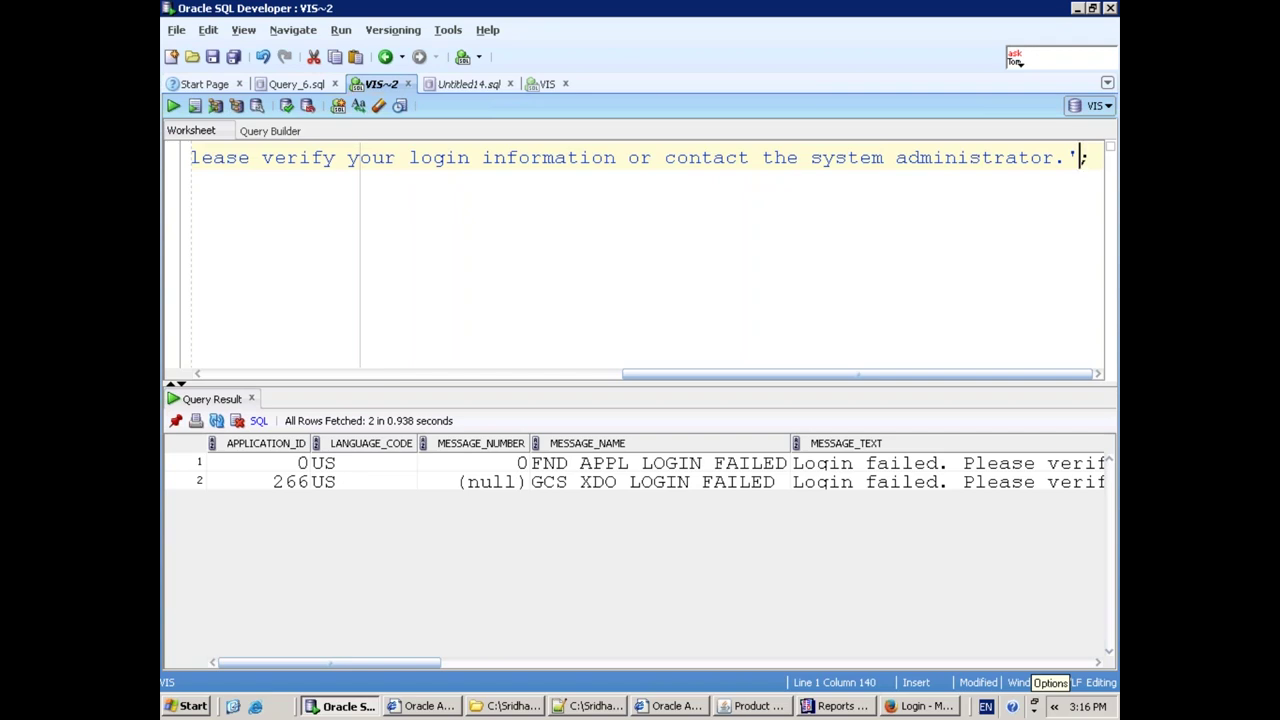
Step: Inspect the FND APPL LOGIN FAILED row's name, message text and language code, then return to Oracle Applications
click(641, 466)
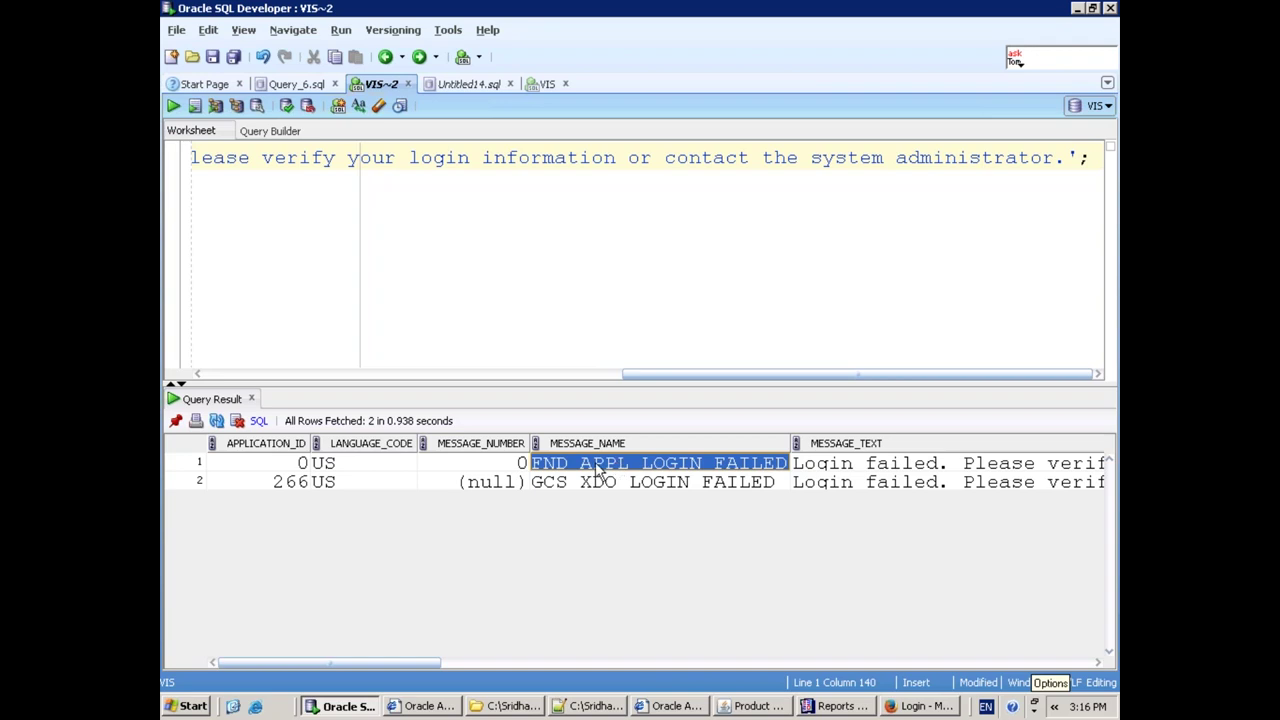
click(872, 466)
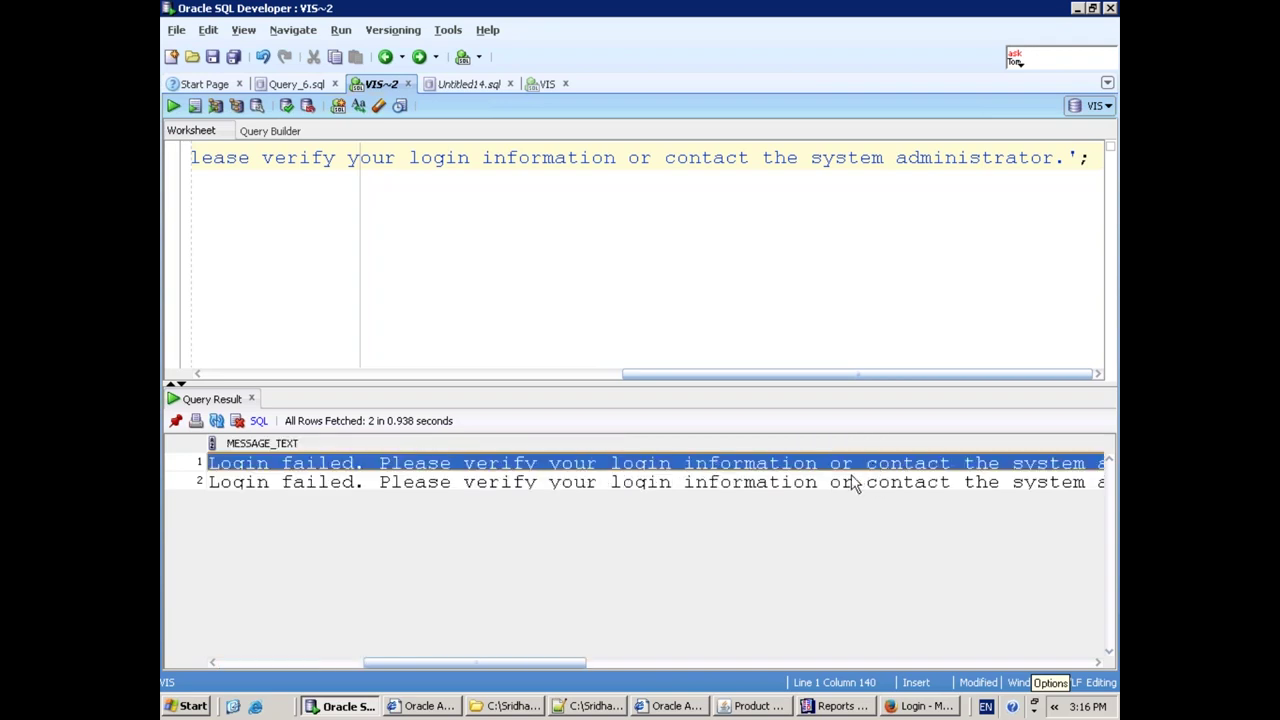
key(Home)
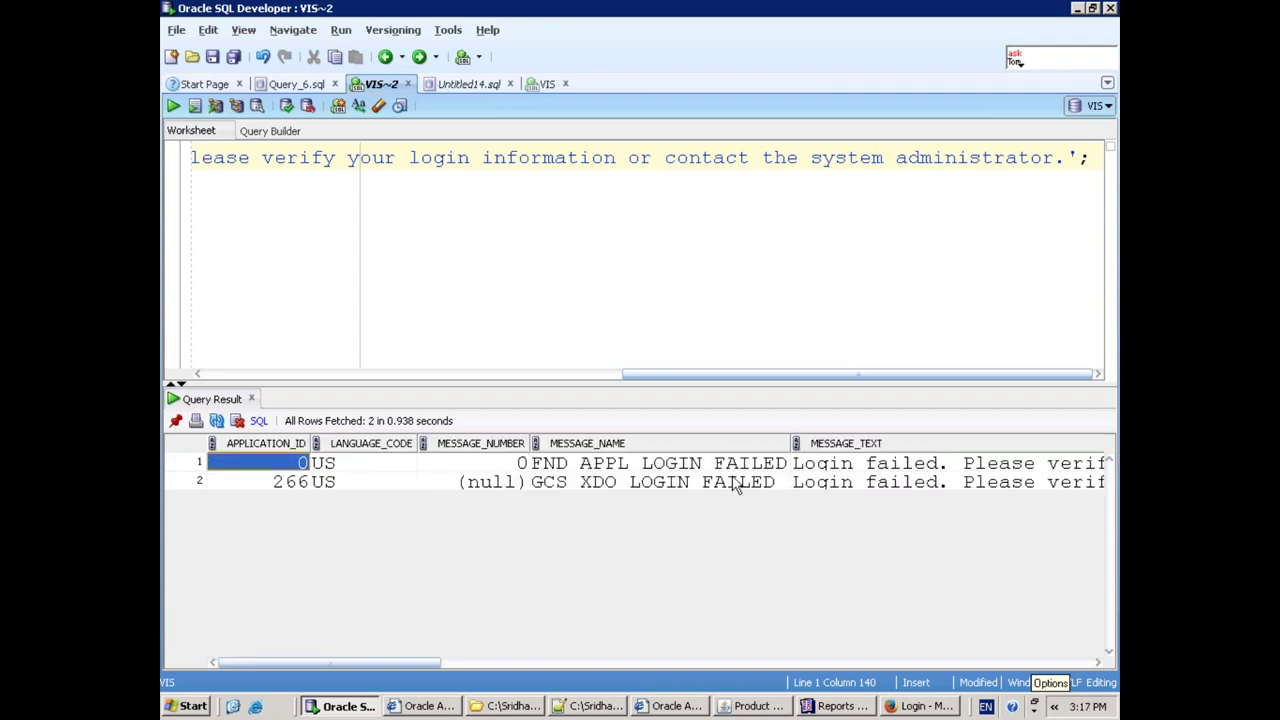
click(356, 467)
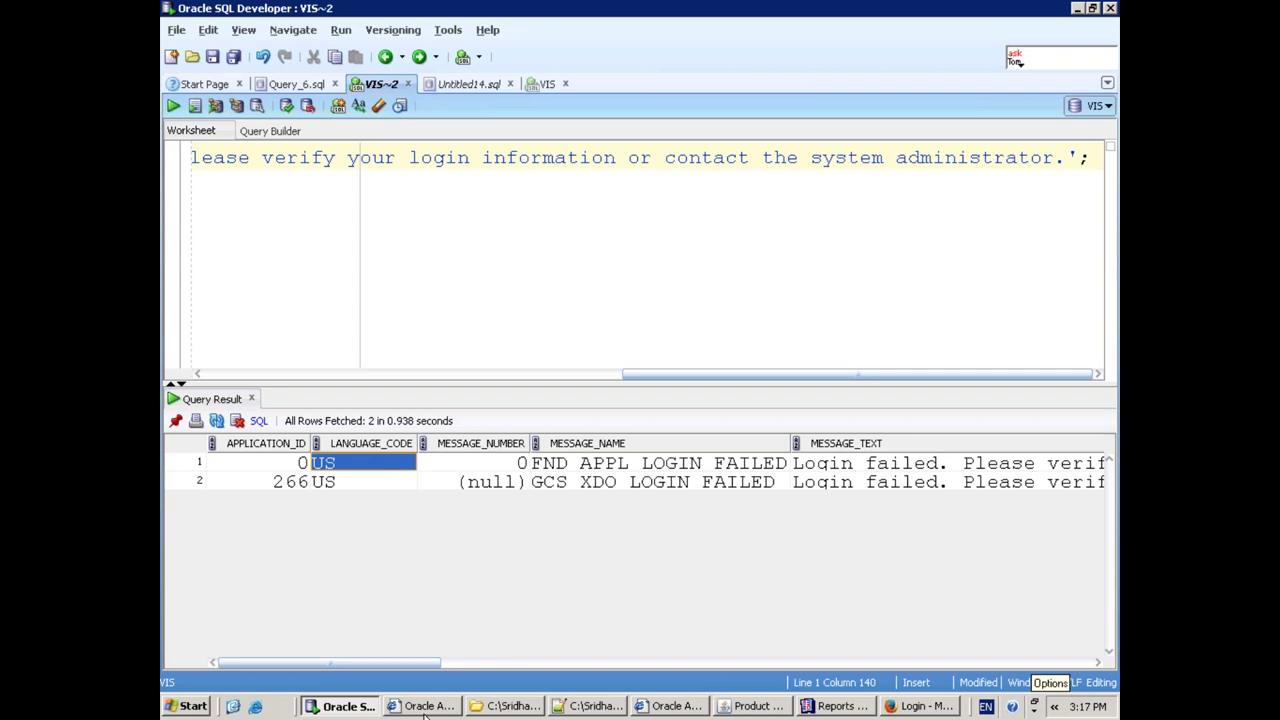
click(776, 706)
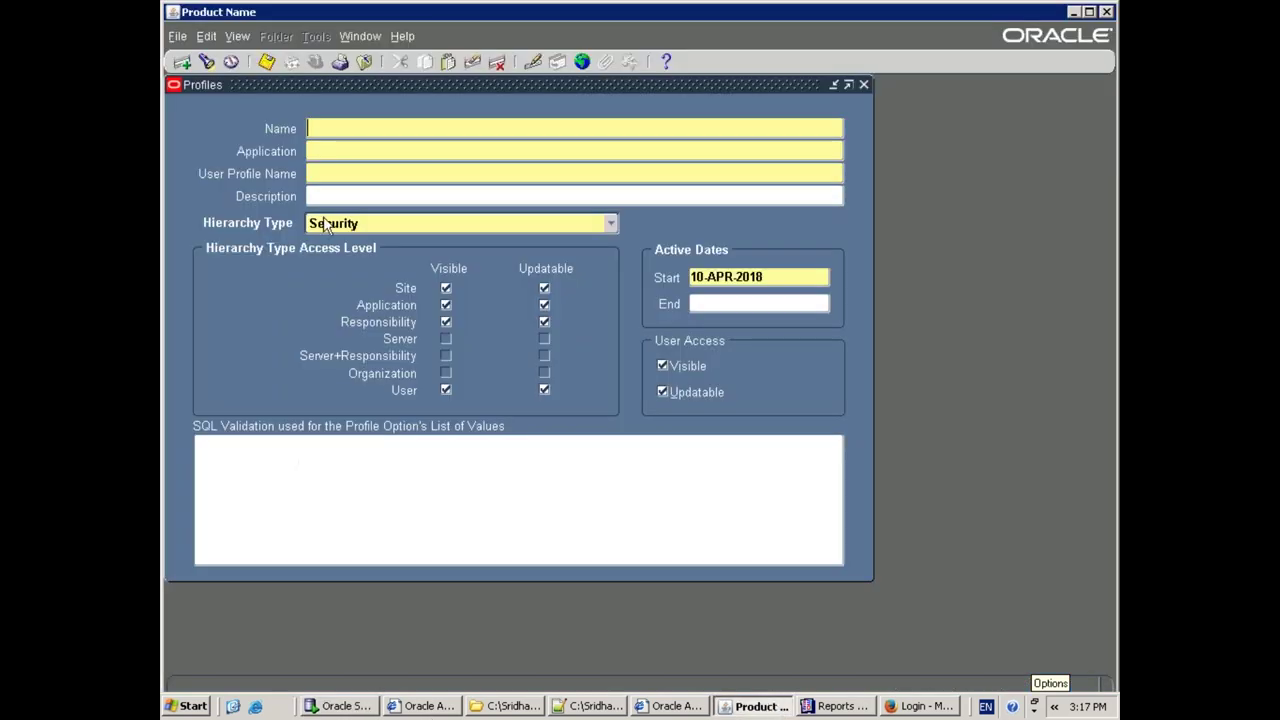
Step: Close the Profiles form and open Define Messages from the Application menu group
key(F4)
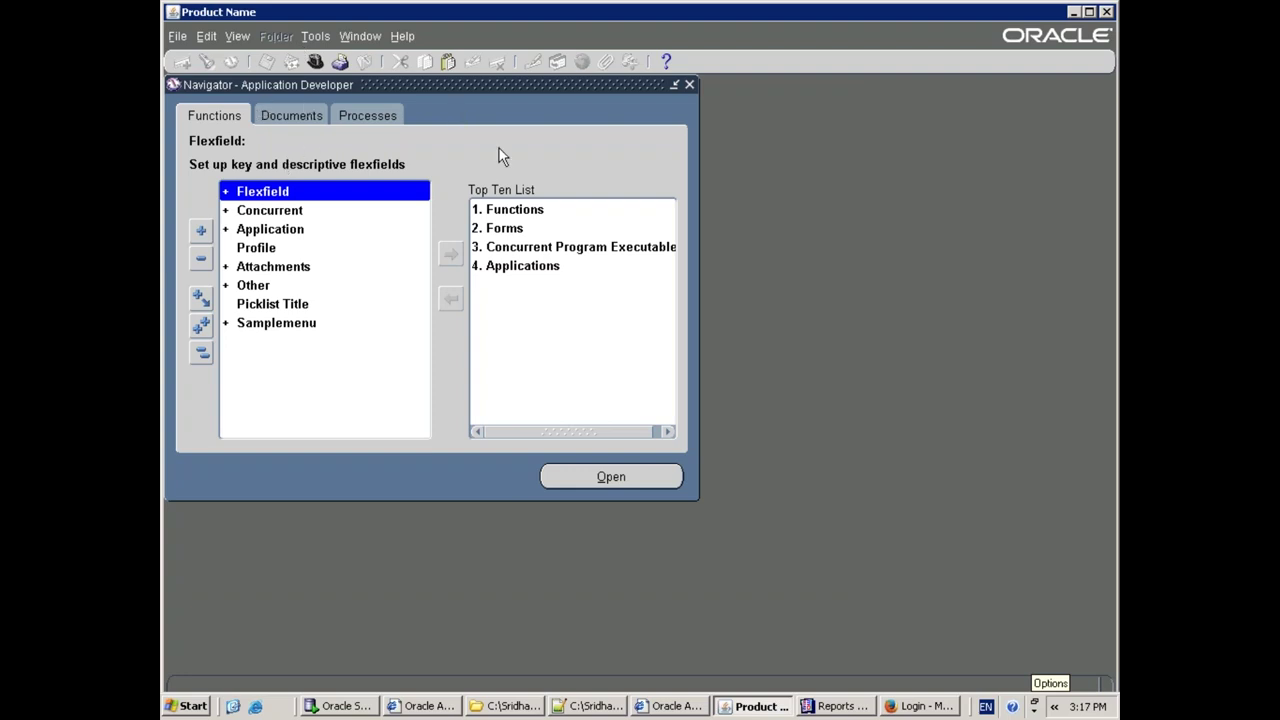
double_click(297, 229)
click(303, 247)
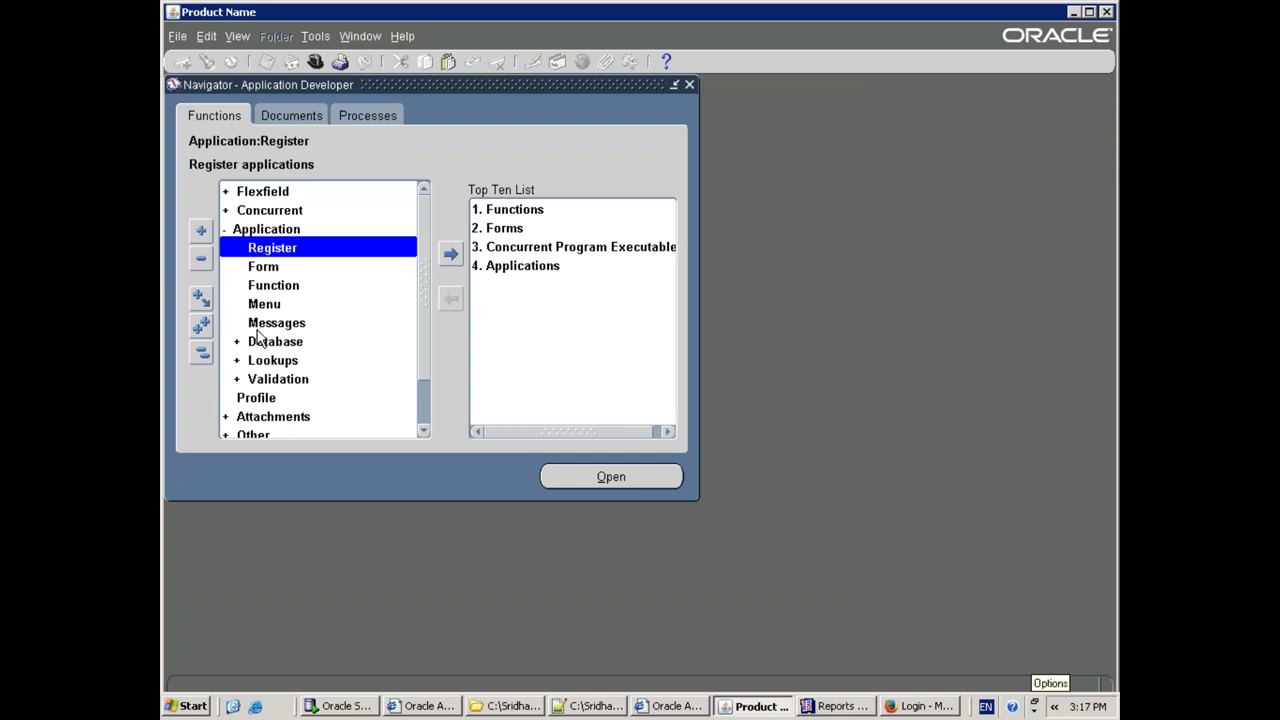
click(298, 325)
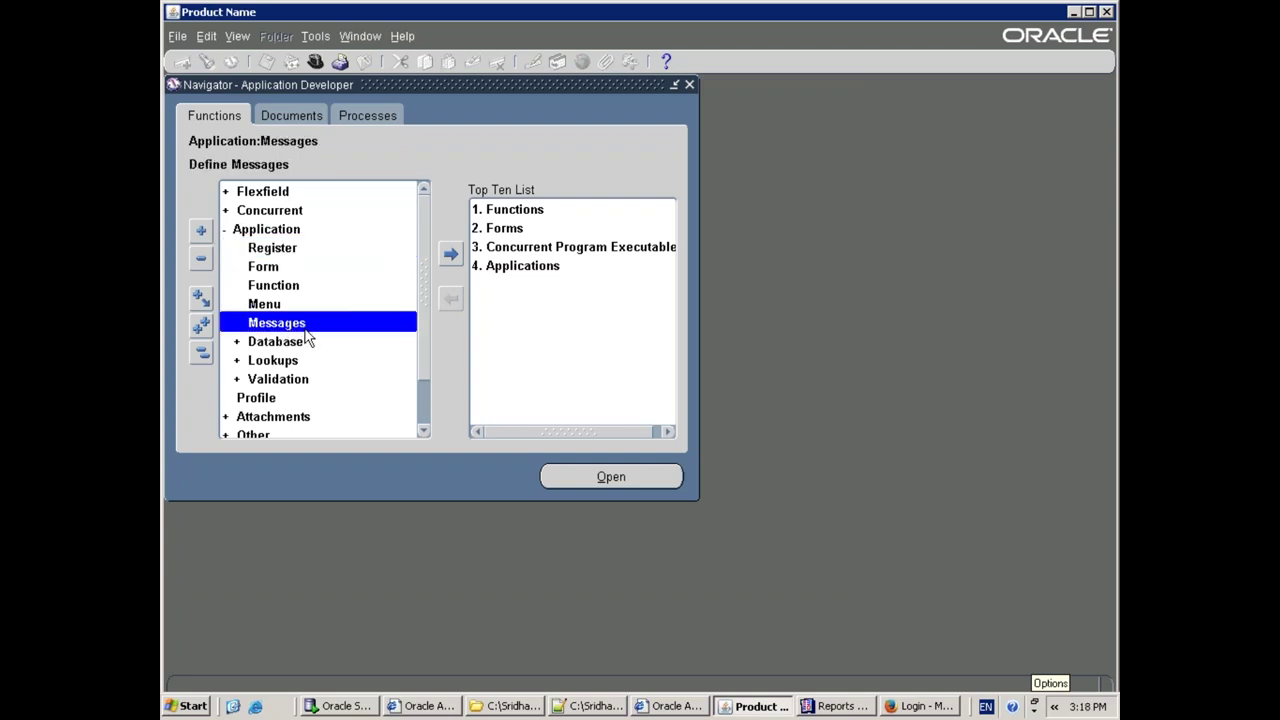
key(Return)
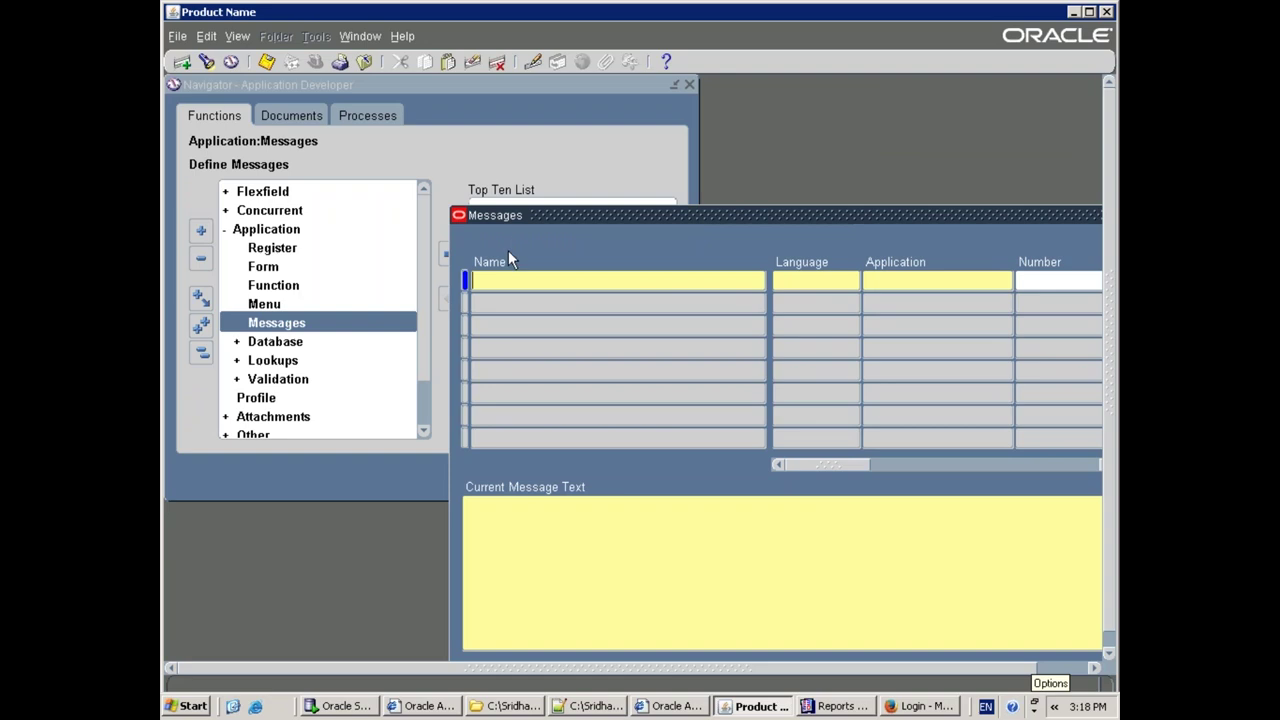
Step: Create message XXLT_MSG1 in US for Application Object Library with text 'First Message' and save it
text(XXLT_MSG1)
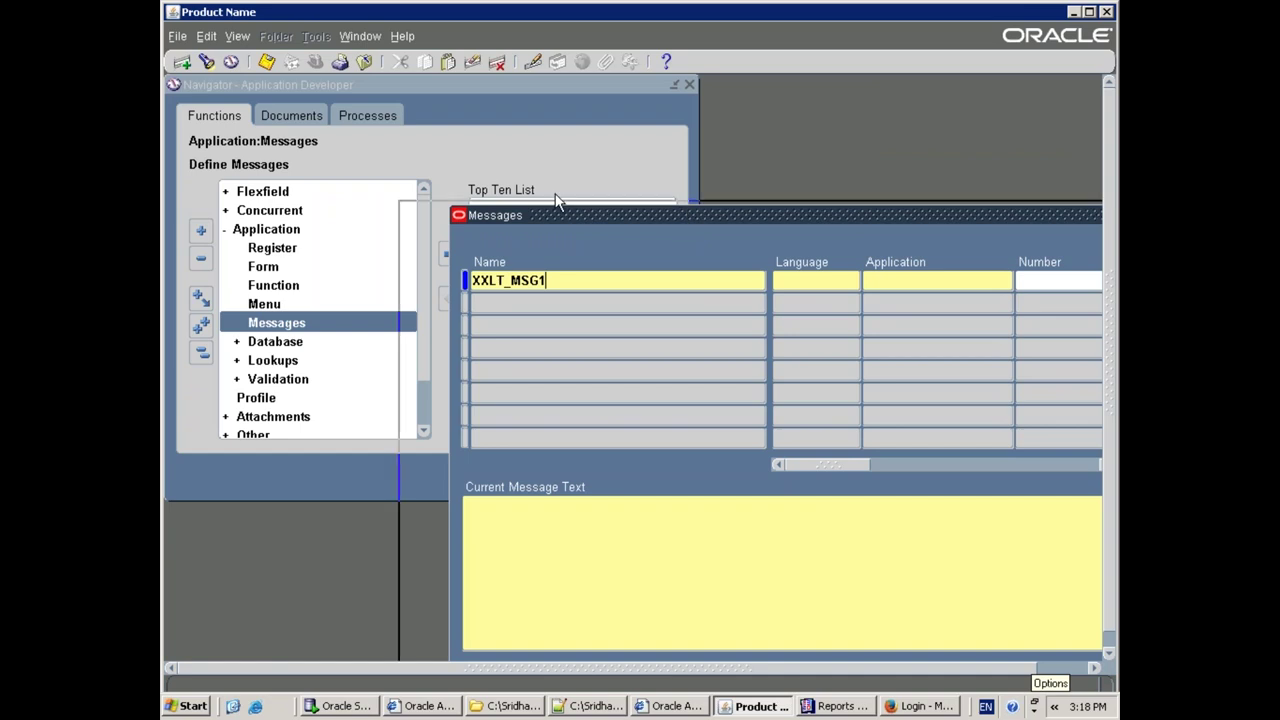
click(690, 266)
text(US)
key(Tab)
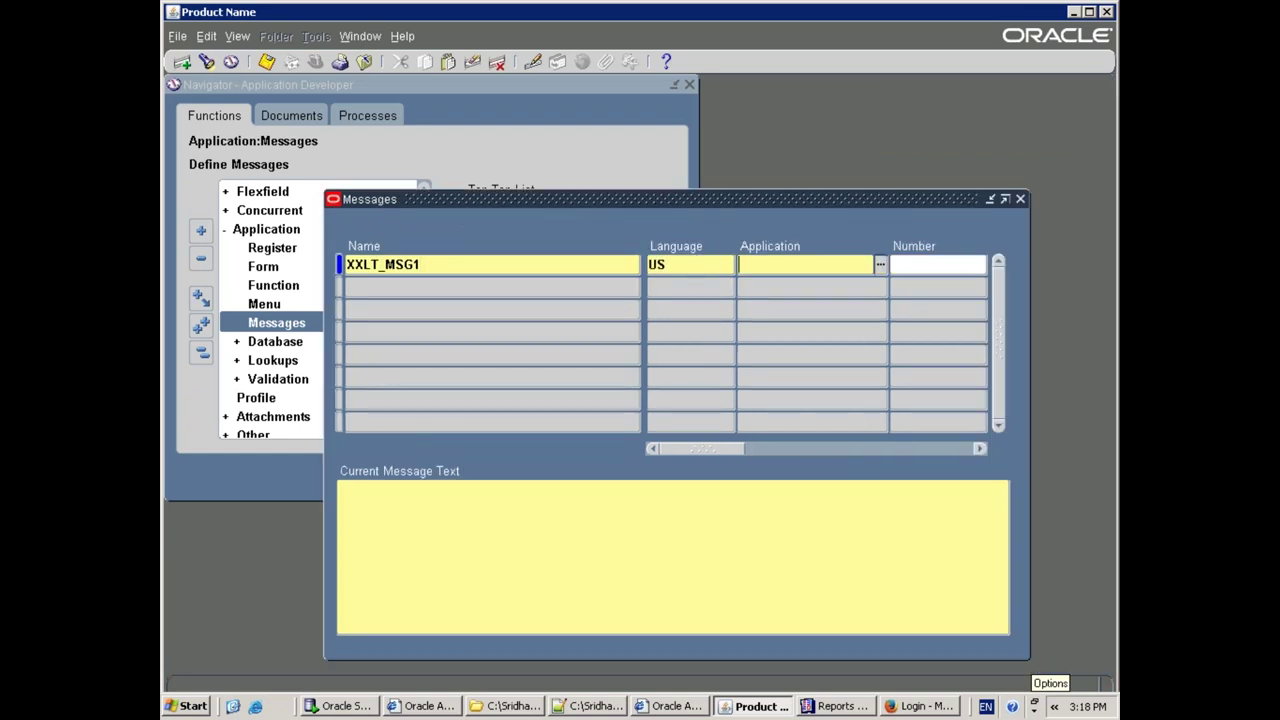
text(APplication obj)
key(Tab)
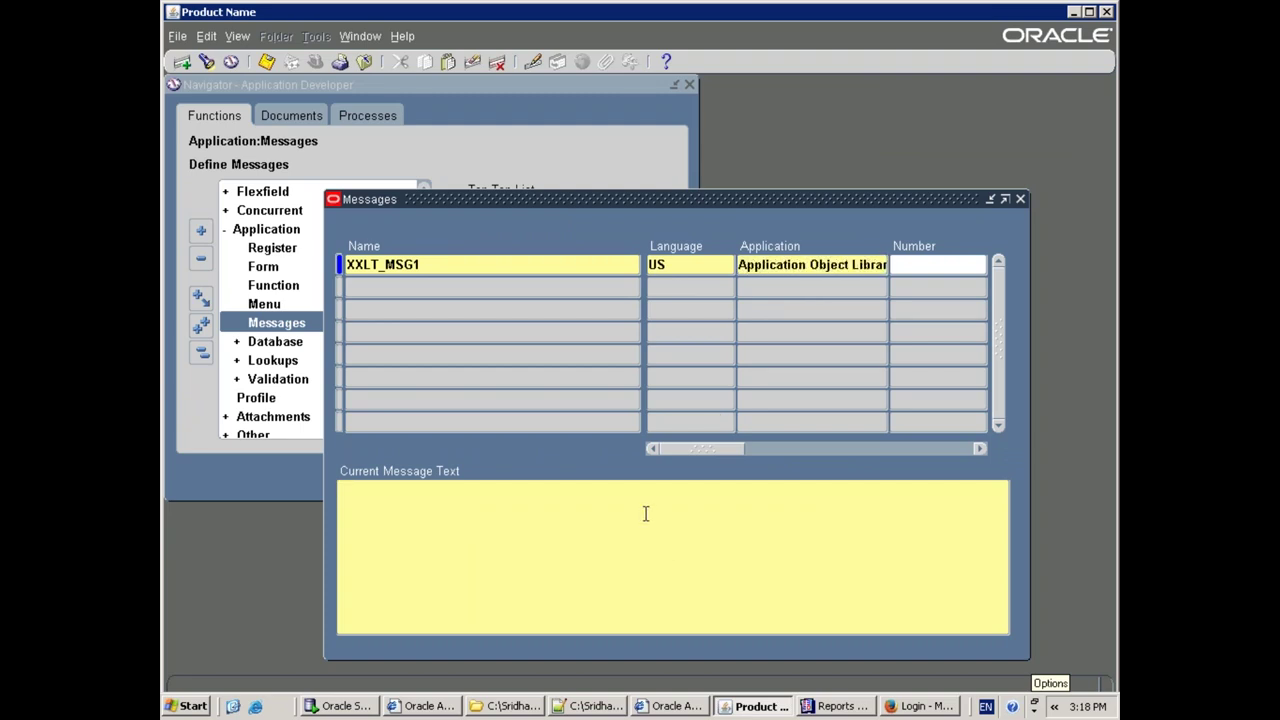
text(First Message)
key(ctrl+s)
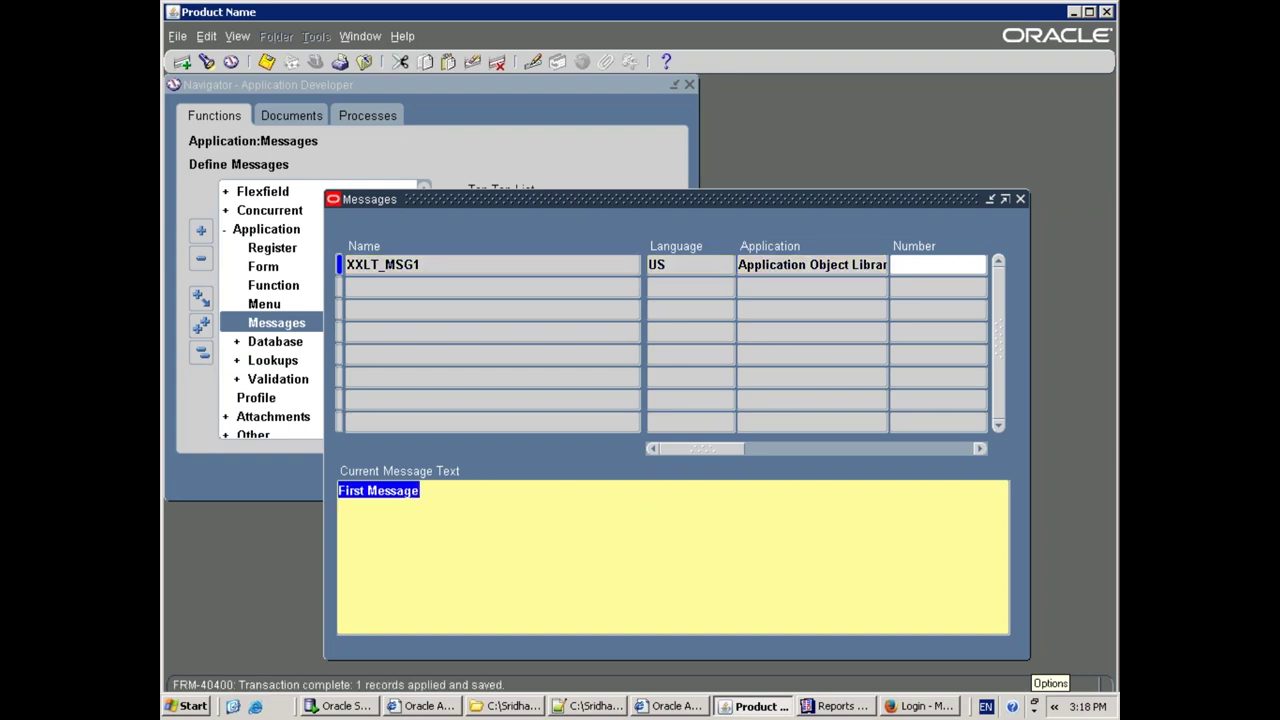
key(Tab)
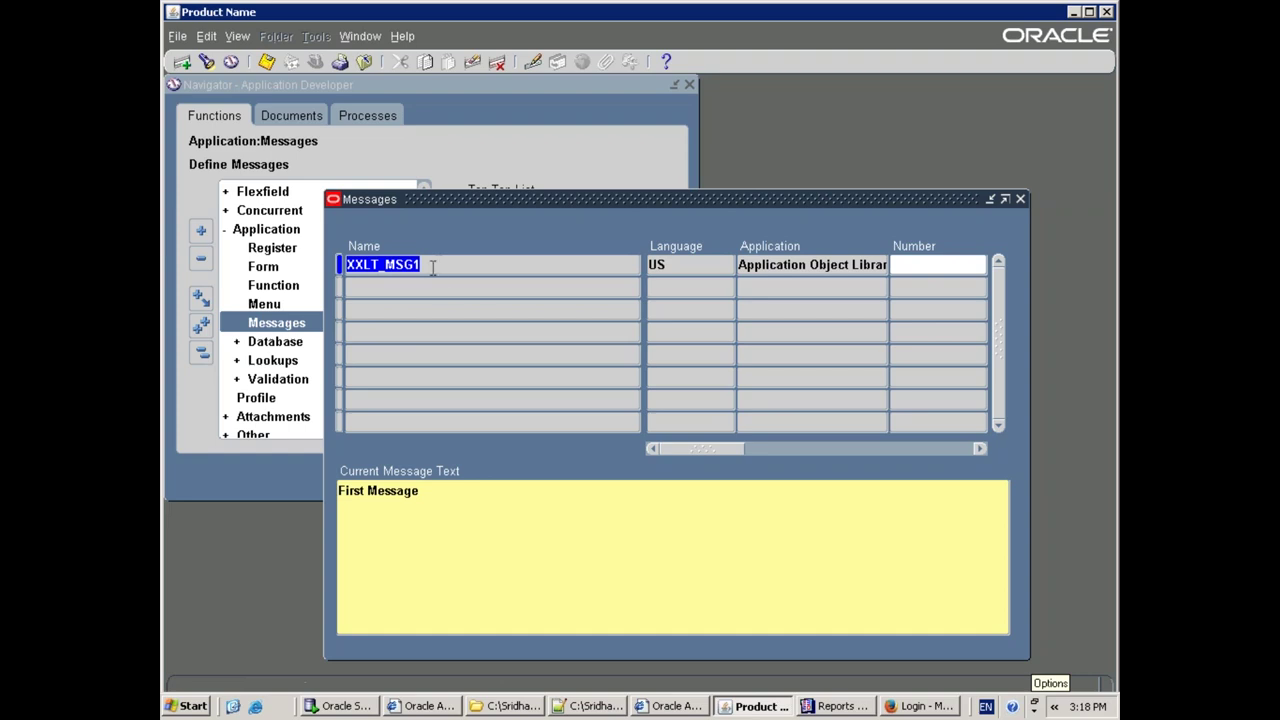
click(340, 706)
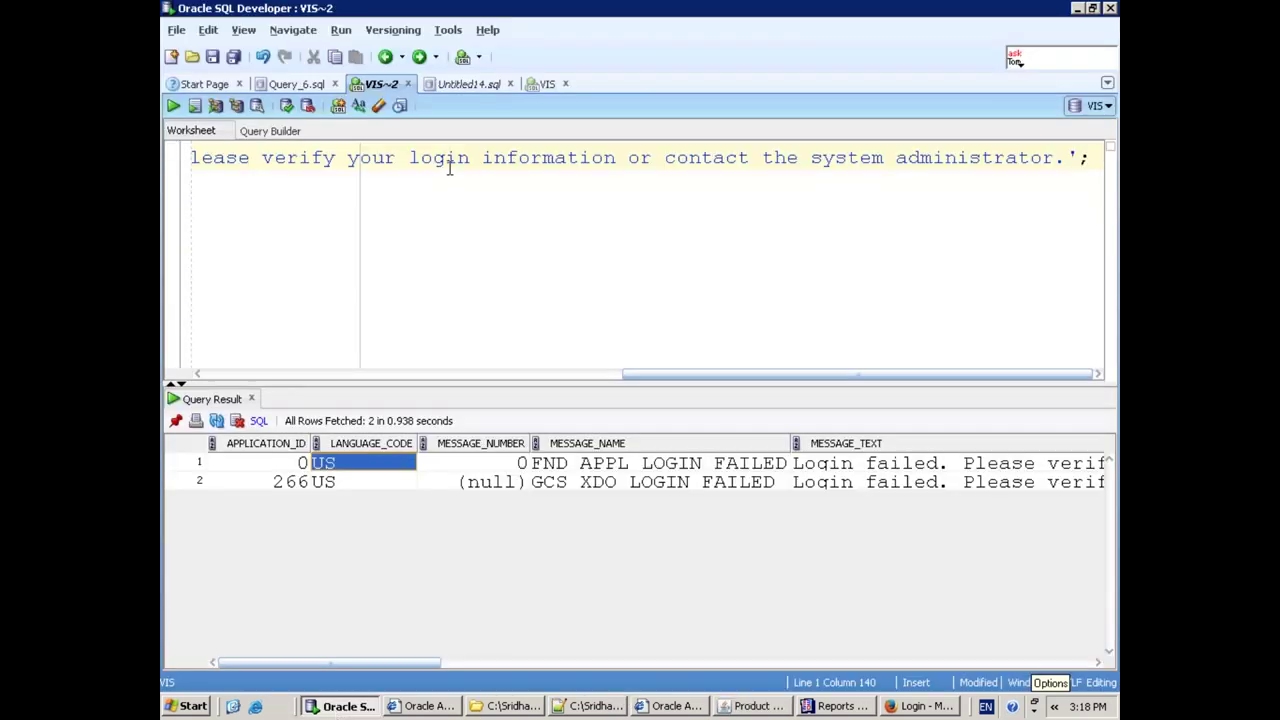
Step: Run select * from fnd_new_messages where message_name='XXLT_MSG1' and enlarge the results area
key(Down)
key(Right)
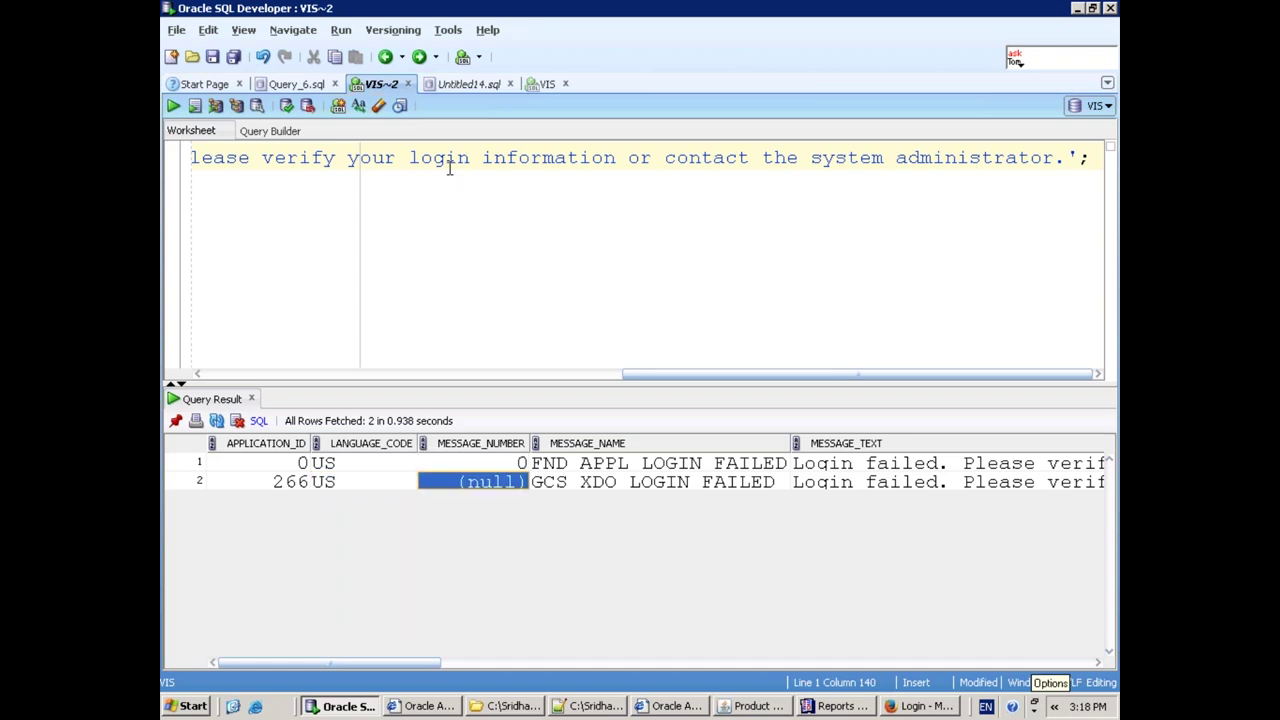
key(Return)
key(Return)
text(s)
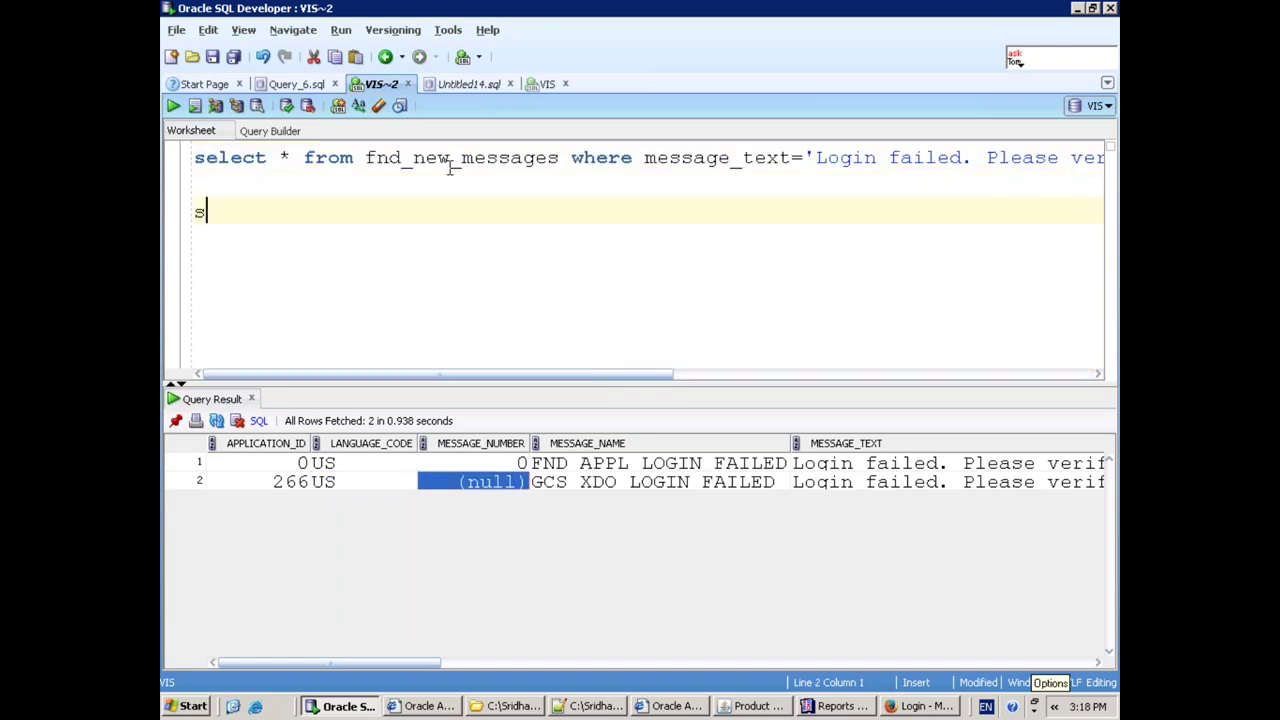
text(elect * from fnd)
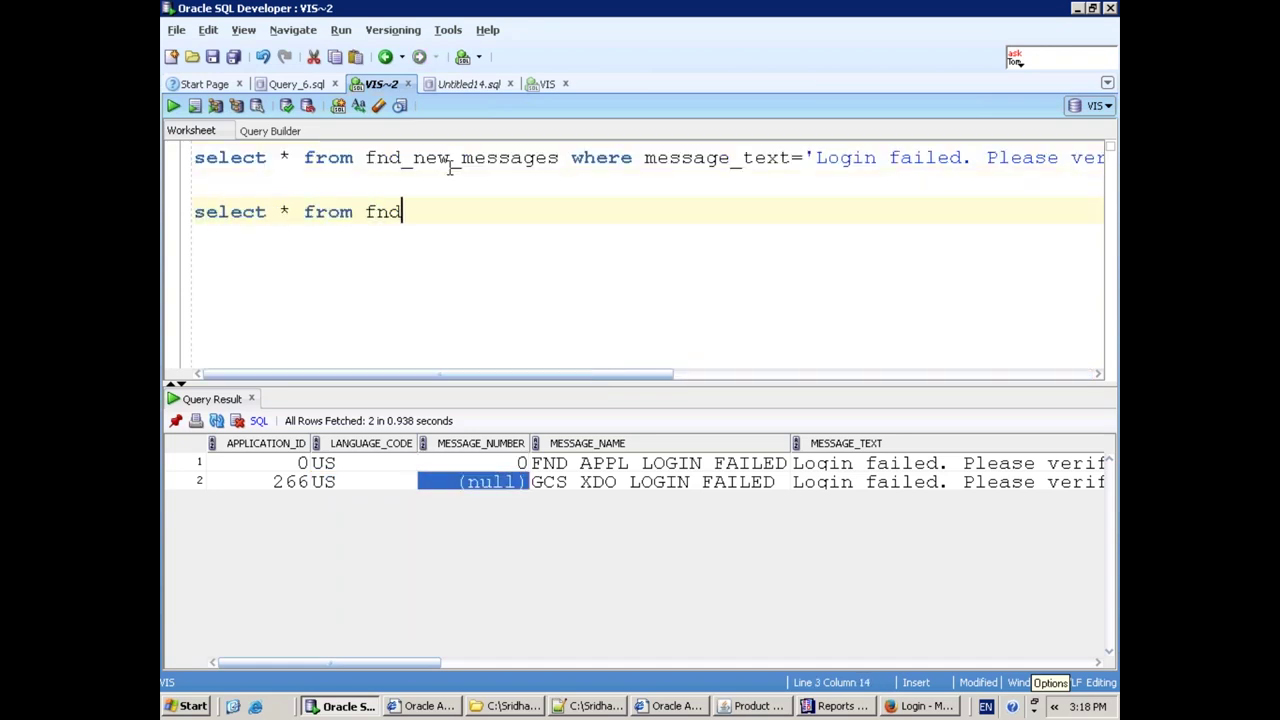
text(_new_messages )
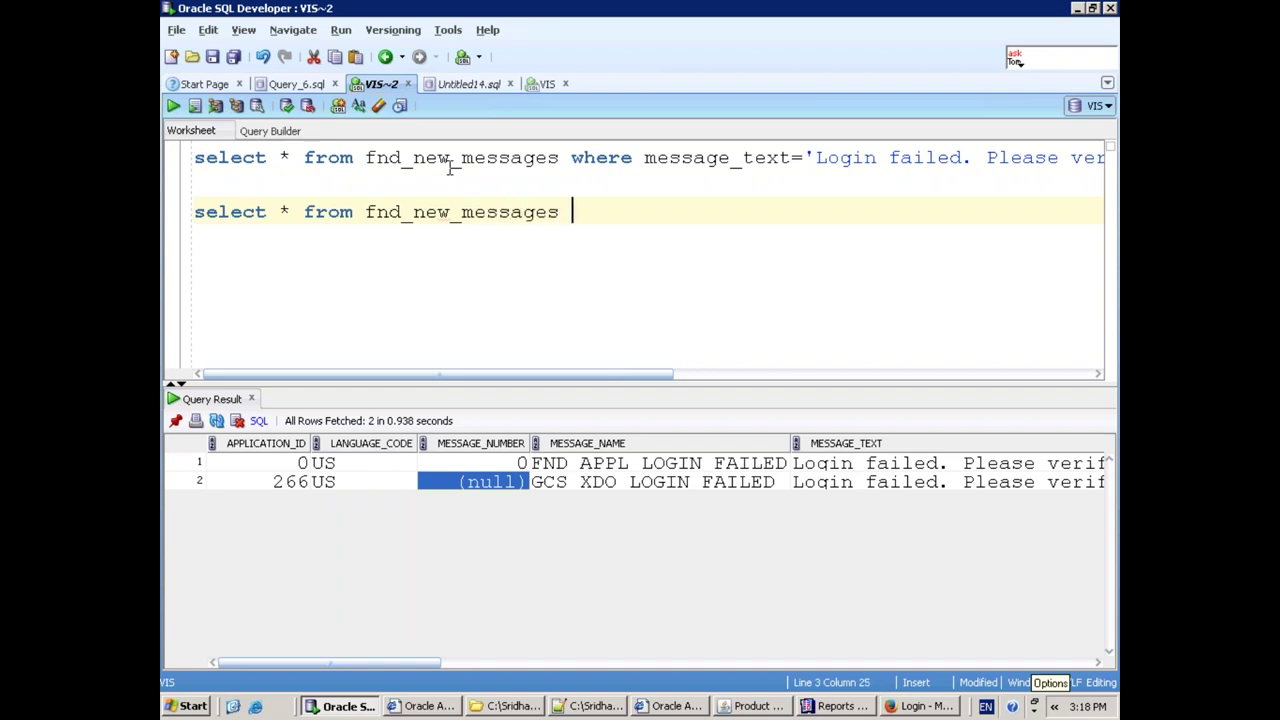
text(where message)
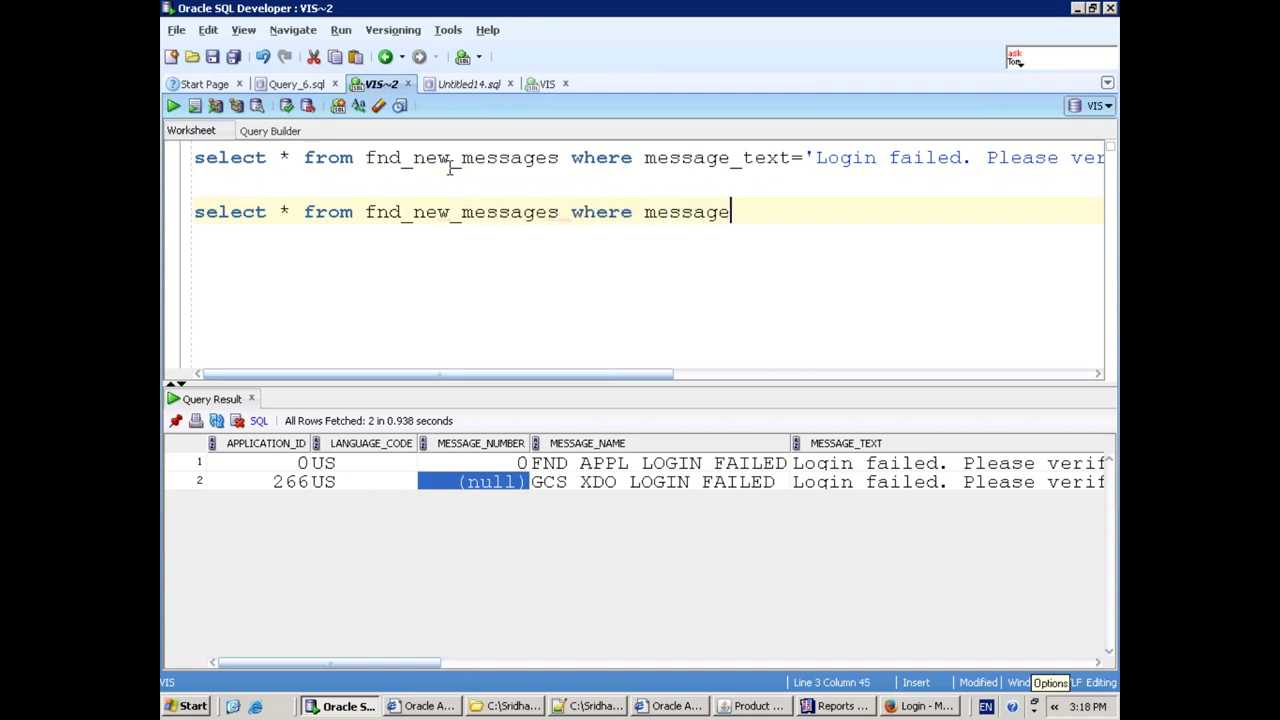
text(_name='XXLT_MSG1';)
key(ctrl+Return)
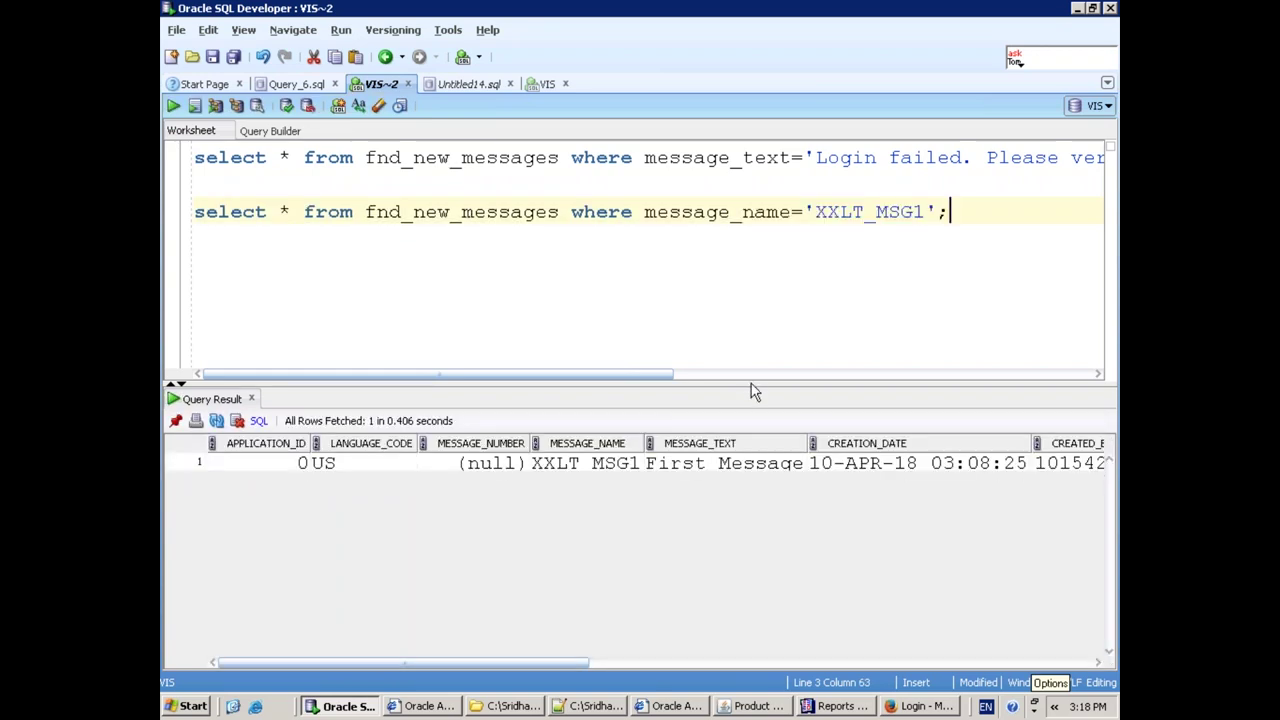
drag(752, 370, 752, 328)
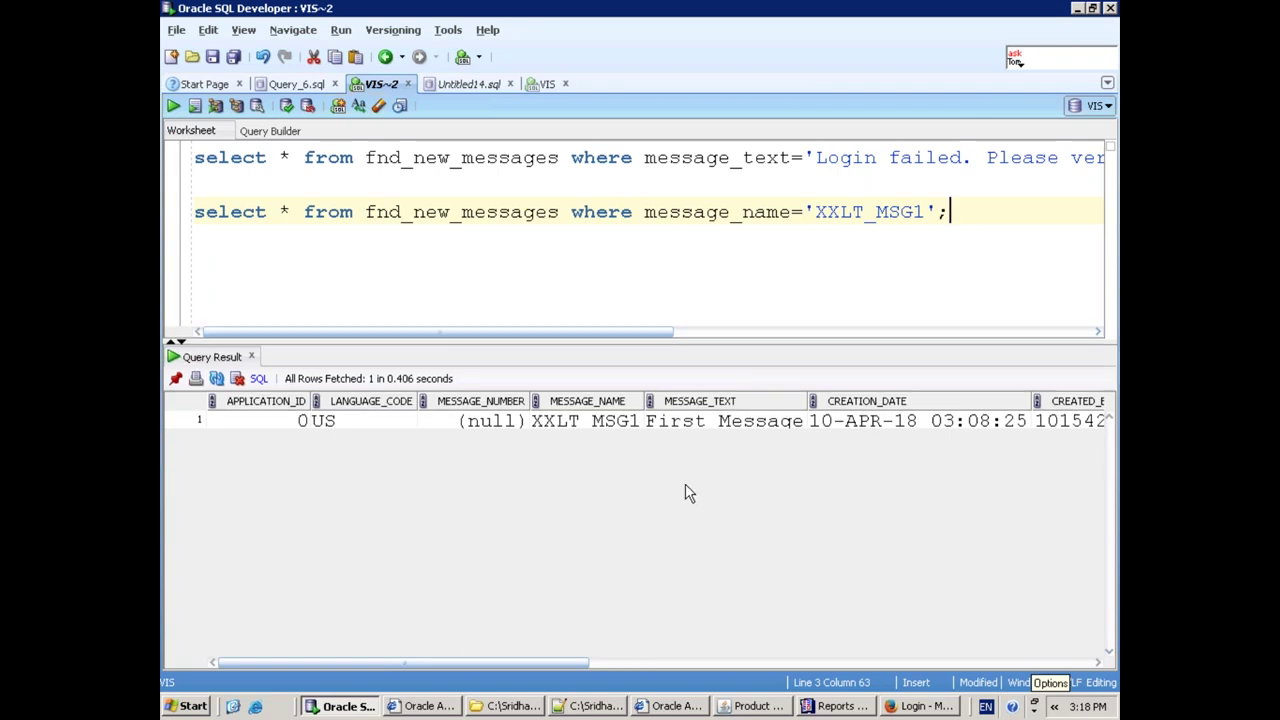
Step: Save the worksheet as Query.sql in the 10-APR-2018 folder using its copied path
click(537, 712)
click(526, 203)
click(525, 203)
click(525, 203)
key(ctrl+c)
key(alt+Tab)
key(ctrl+s)
key(ctrl+v)
key(Return)
text(Qu)
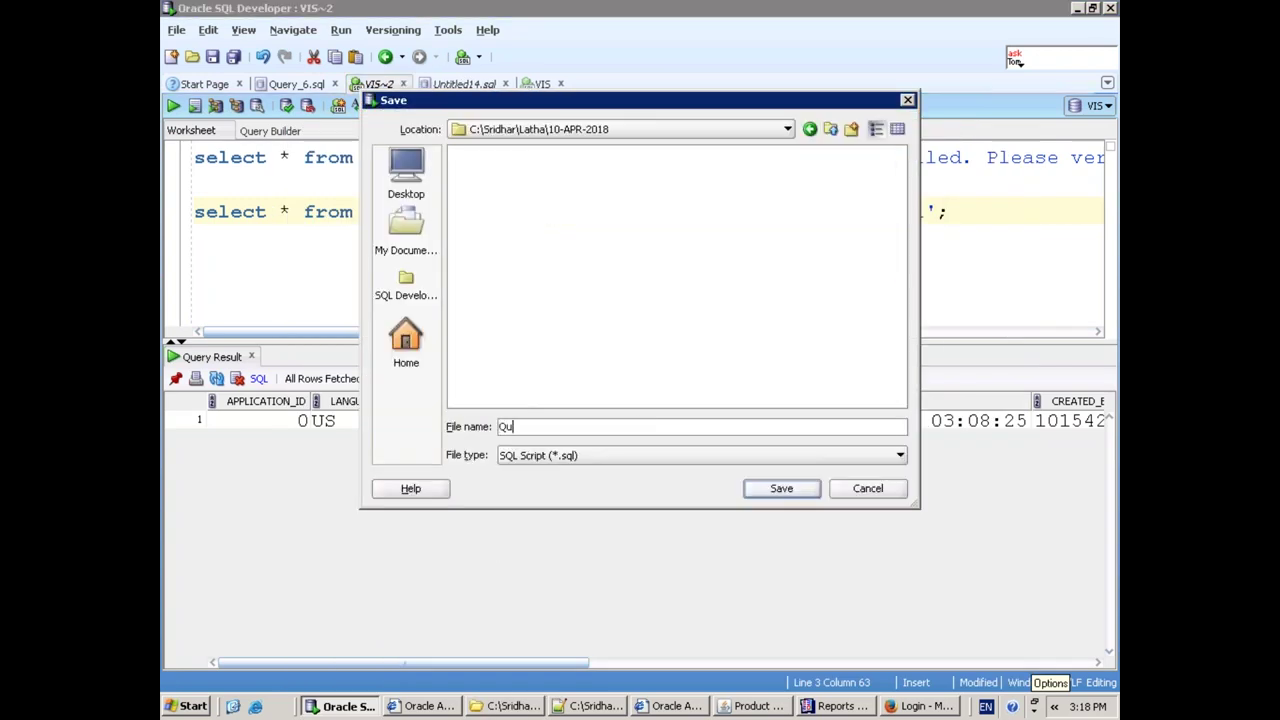
text(ery)
key(Return)
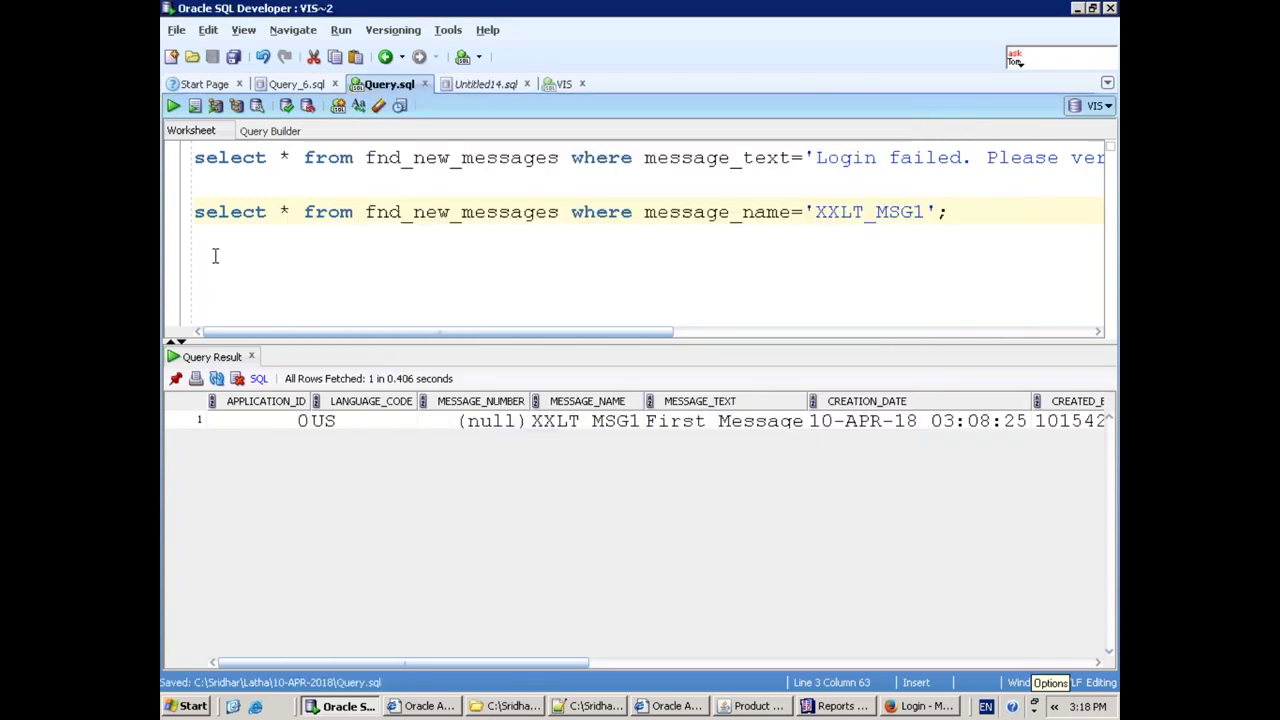
Step: Turn on editor line numbers, re-save the script, and close the Firefox login window
right_click(180, 254)
click(200, 279)
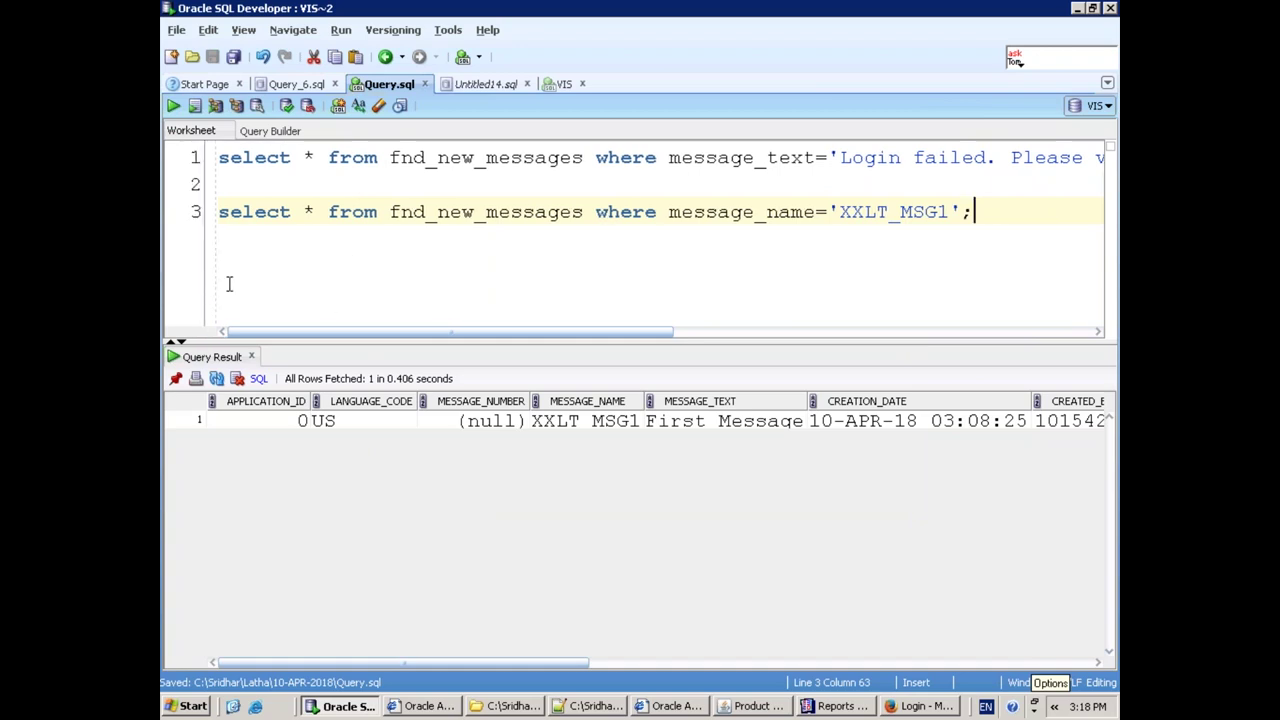
key(Return)
key(Return)
key(Return)
key(ctrl+s)
right_click(922, 706)
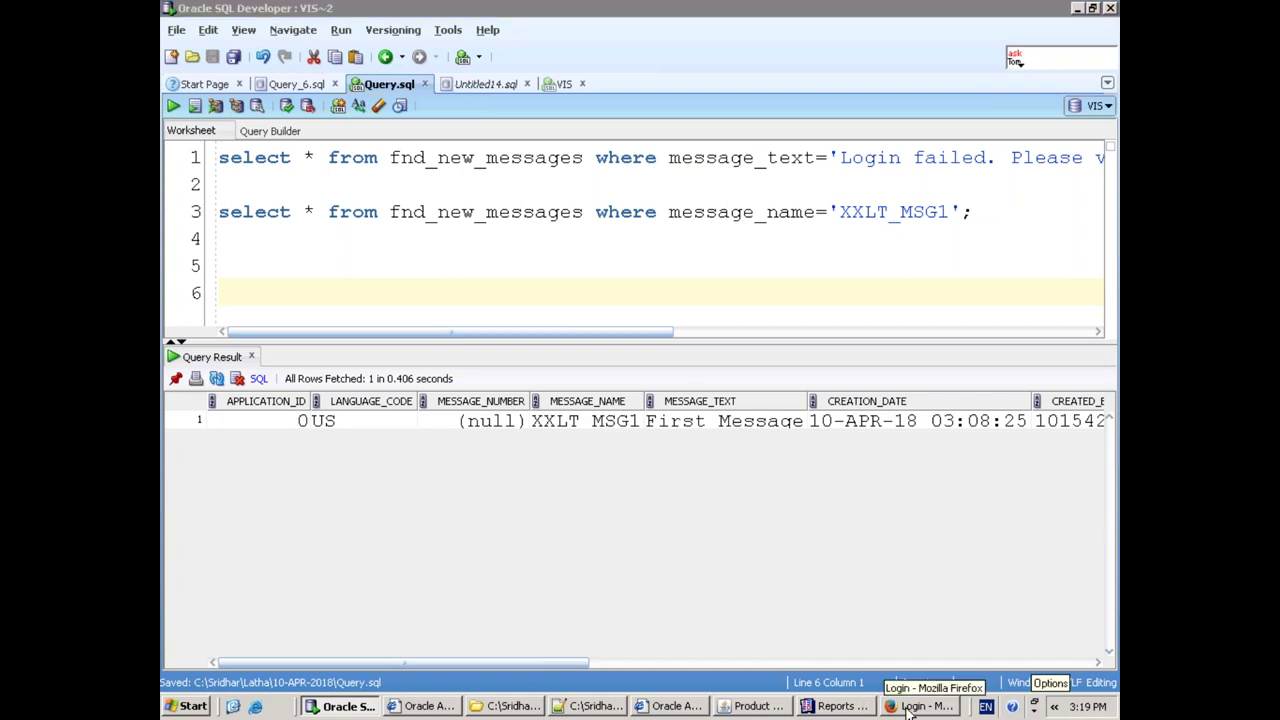
click(926, 699)
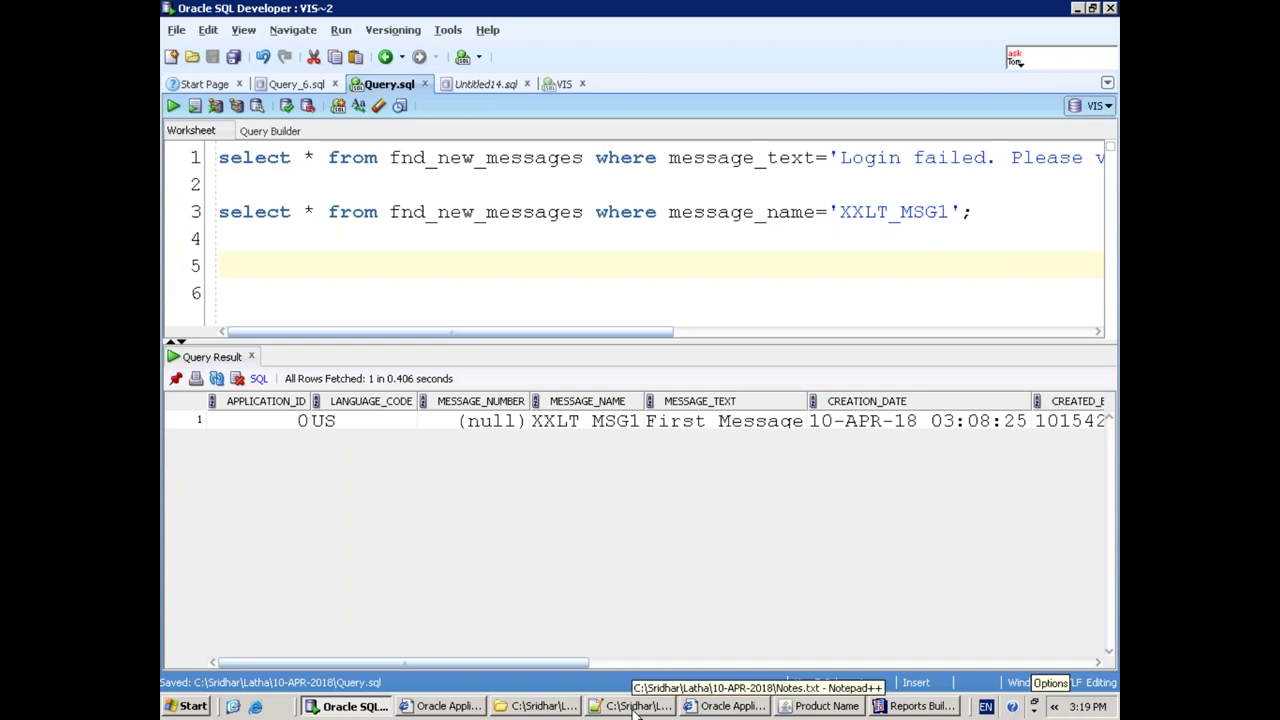
Step: Close the Messages form and expand the Lookups group in the Navigator
click(805, 707)
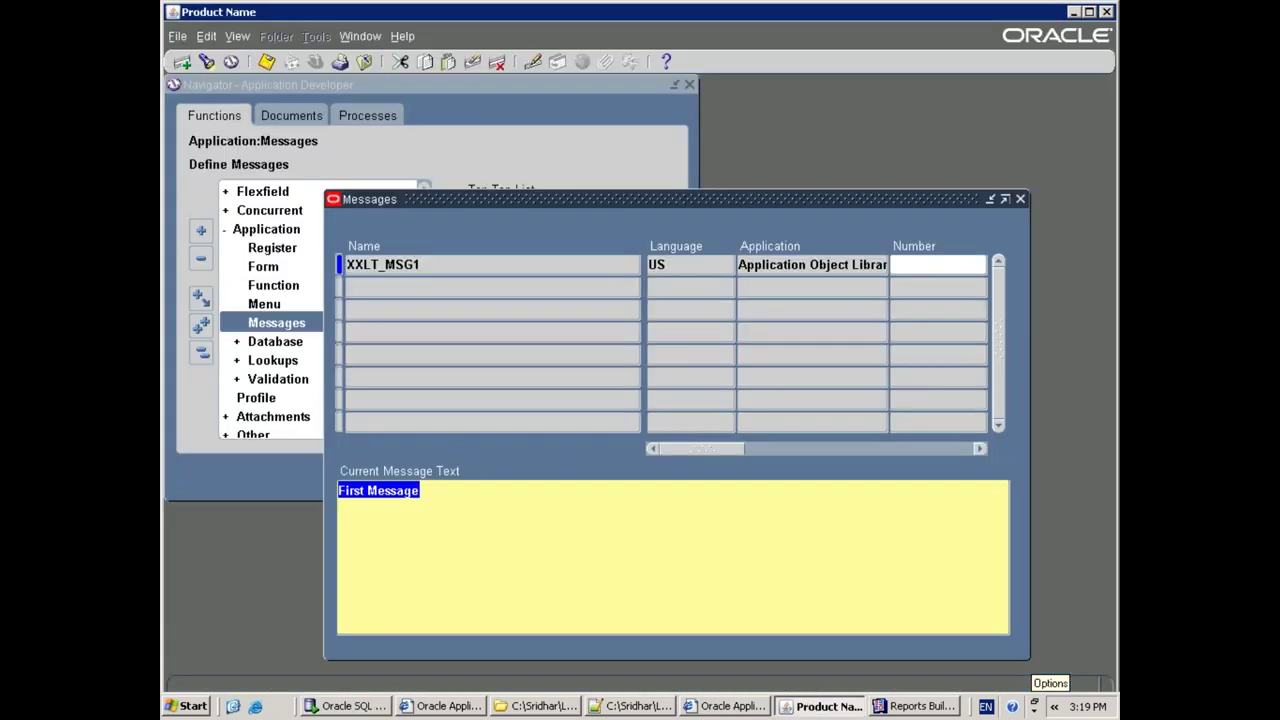
key(F4)
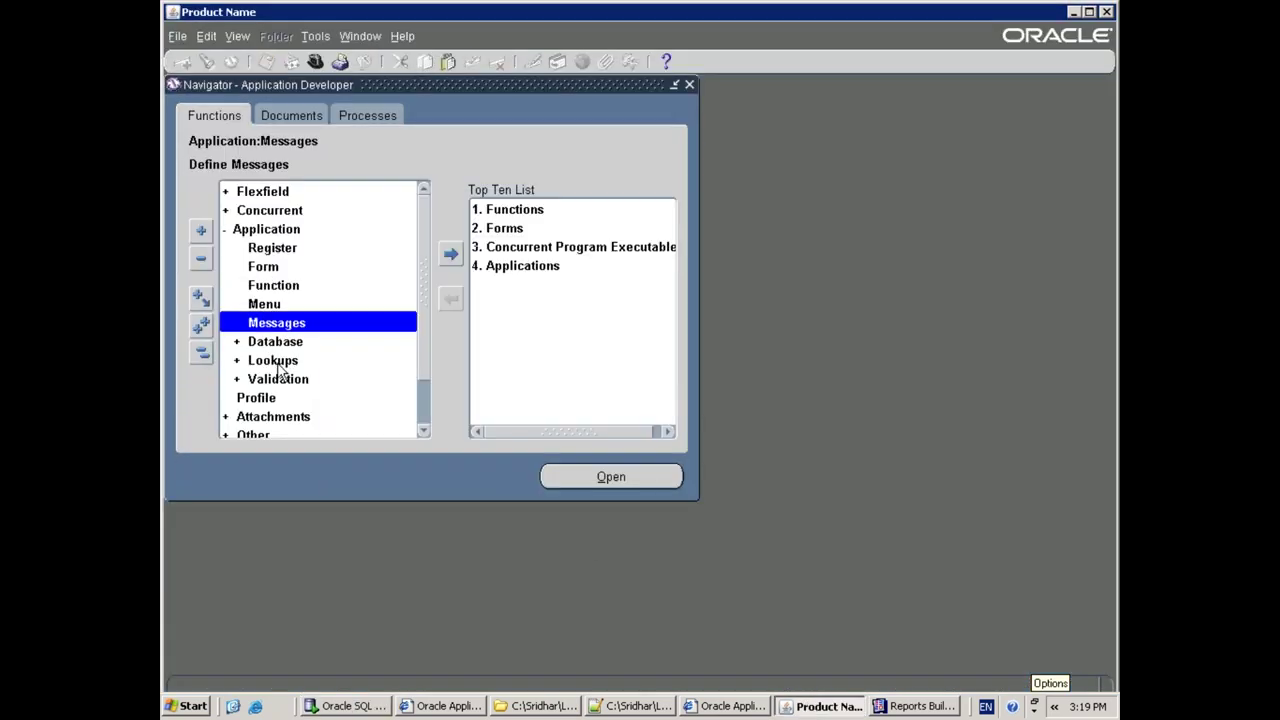
click(286, 366)
double_click(286, 362)
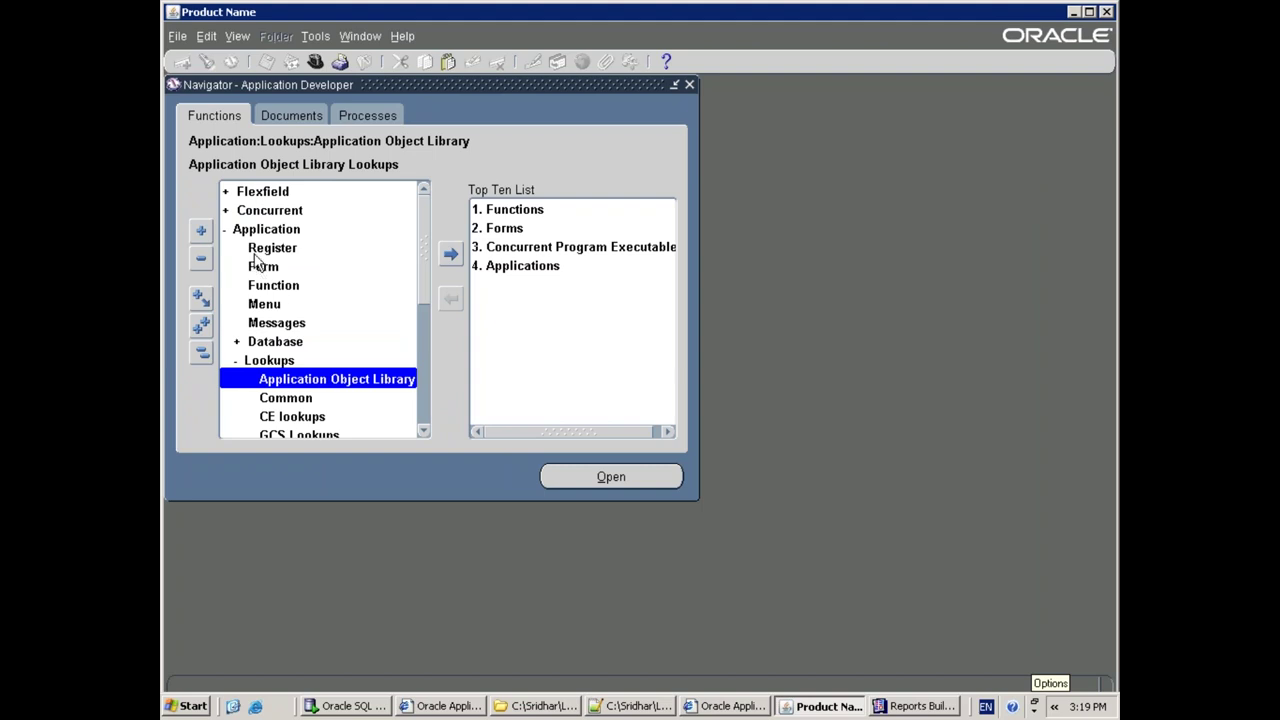
Step: Open the Application Object Library Lookups form, reposition it, and bring the home page forward
click(424, 431)
click(424, 431)
click(424, 431)
click(424, 431)
click(424, 431)
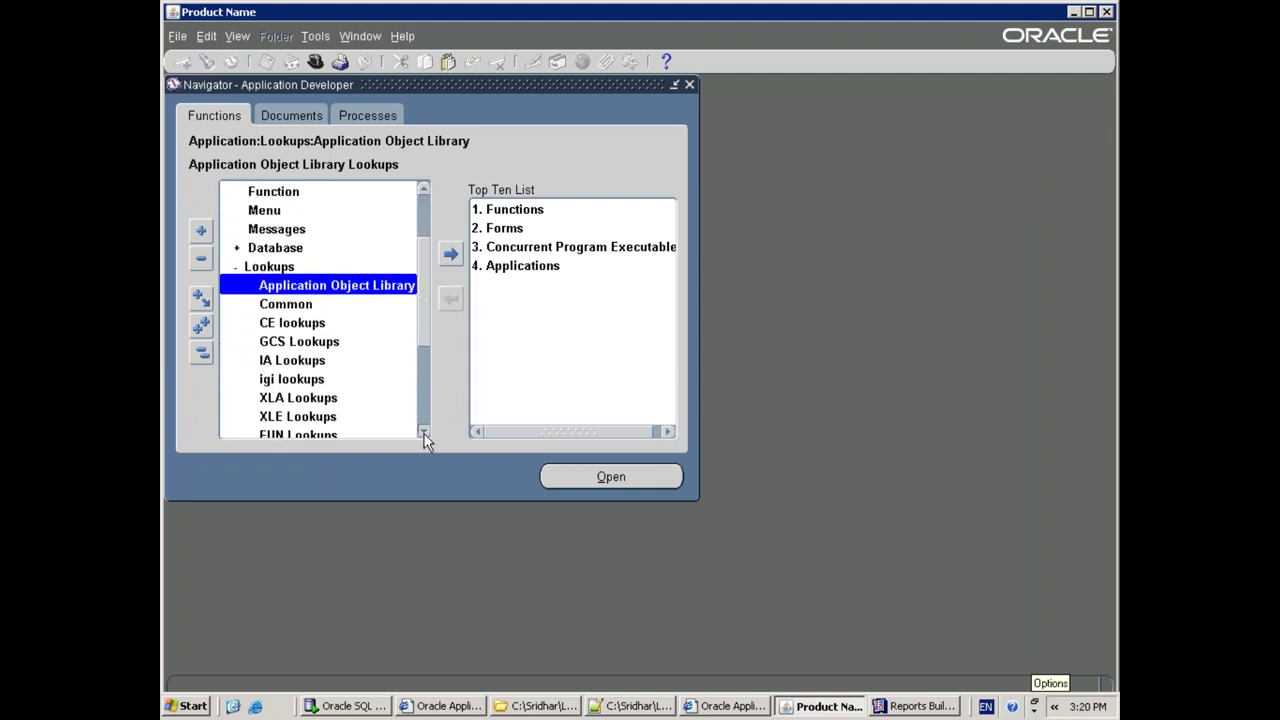
click(424, 431)
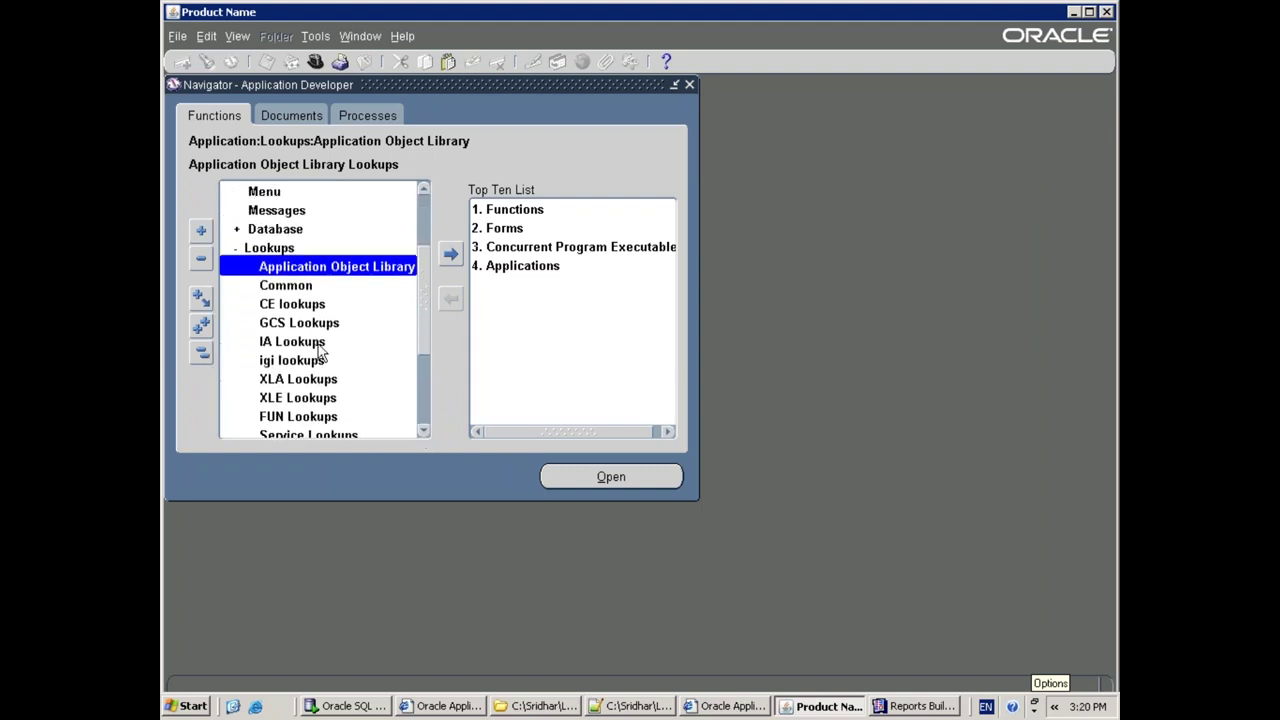
double_click(337, 283)
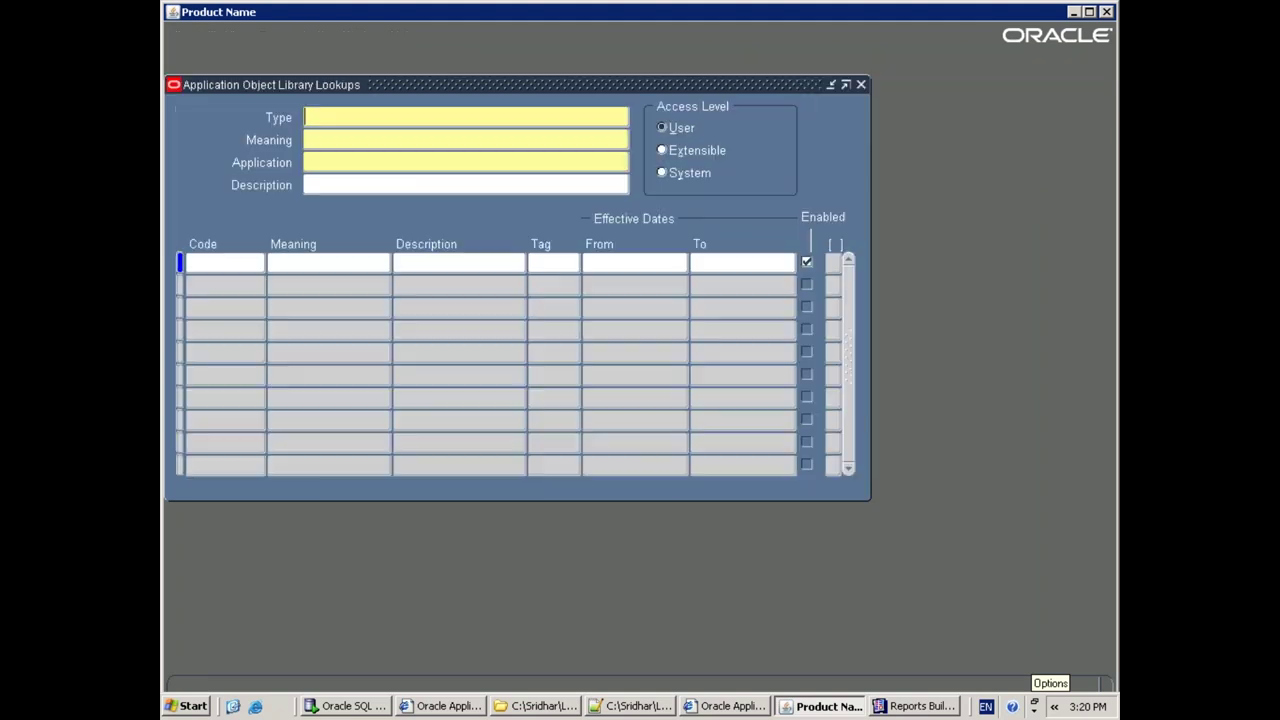
drag(557, 84, 666, 134)
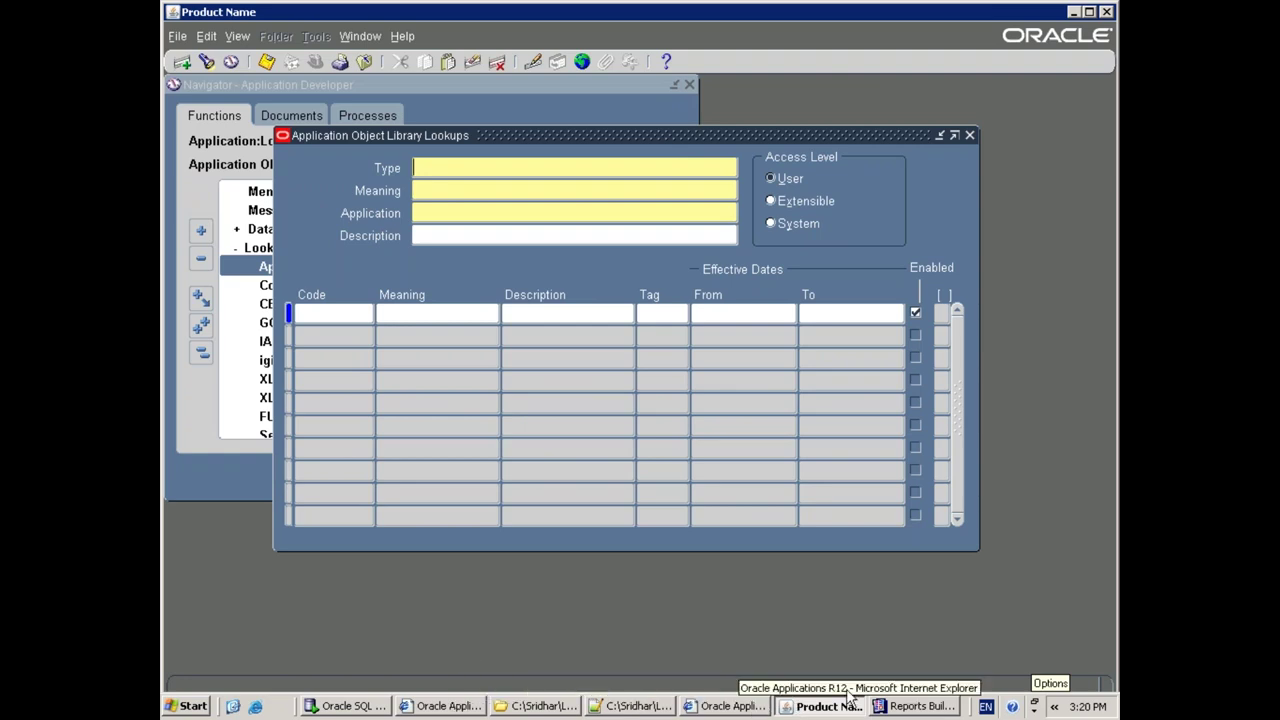
click(450, 708)
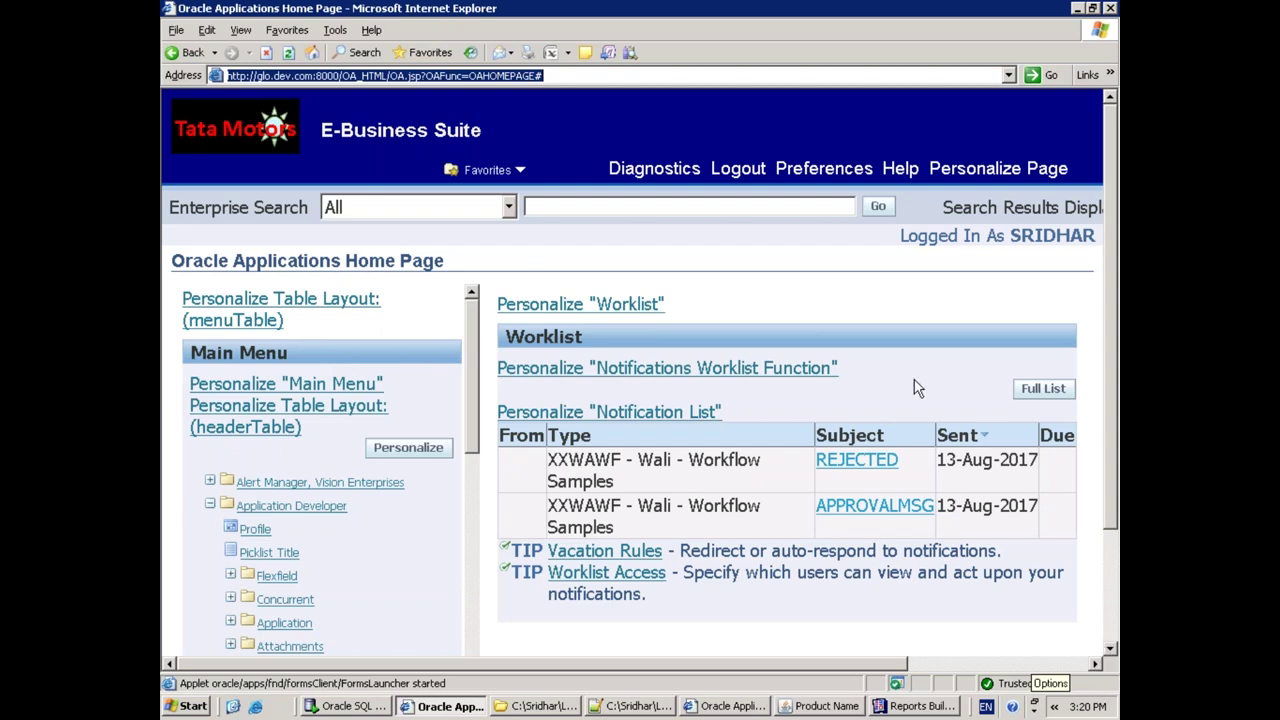
Step: Leave the Lookups form and bring up the General Ledger, Vision Operations (USA) navigator
click(824, 706)
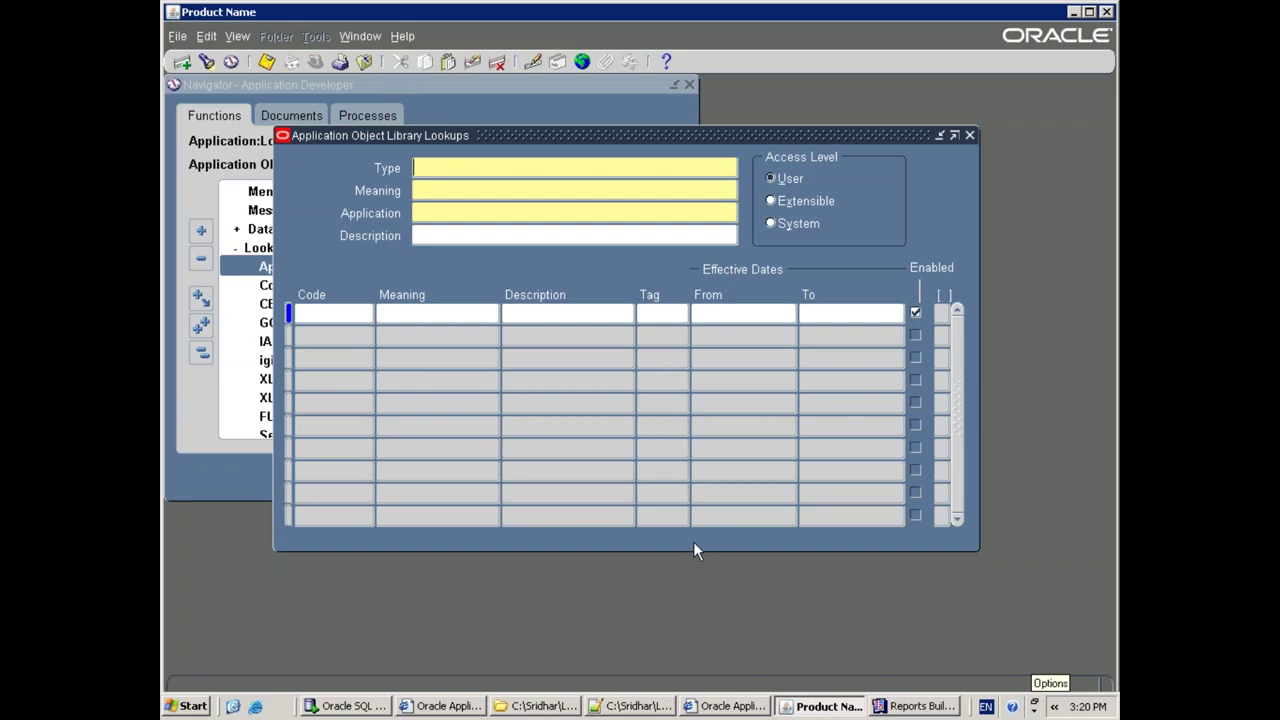
click(438, 706)
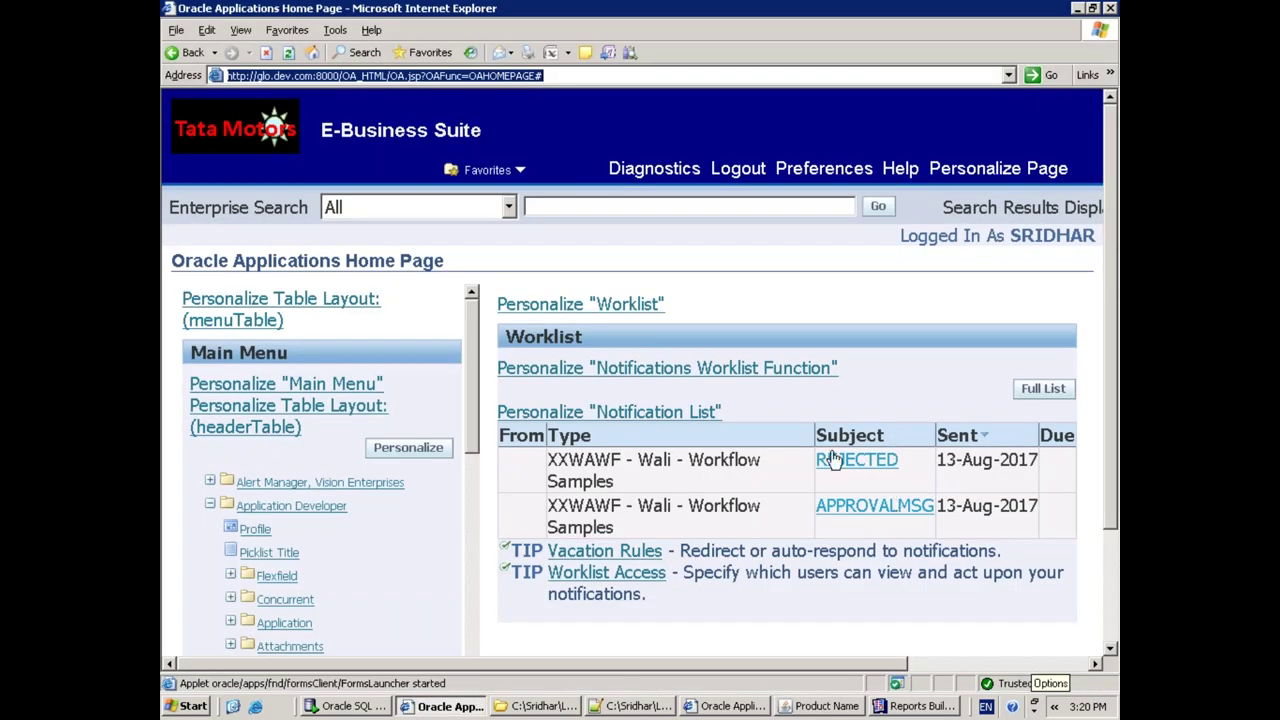
scroll(678, 636, down, 3)
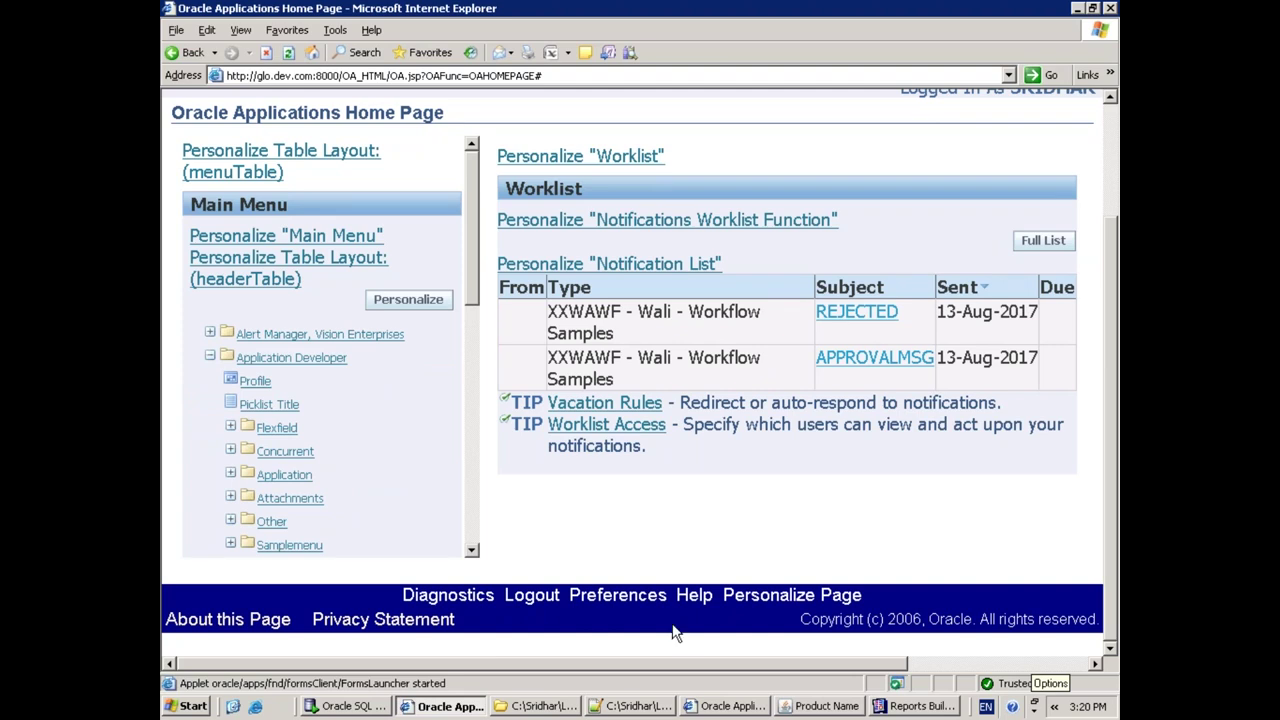
click(806, 708)
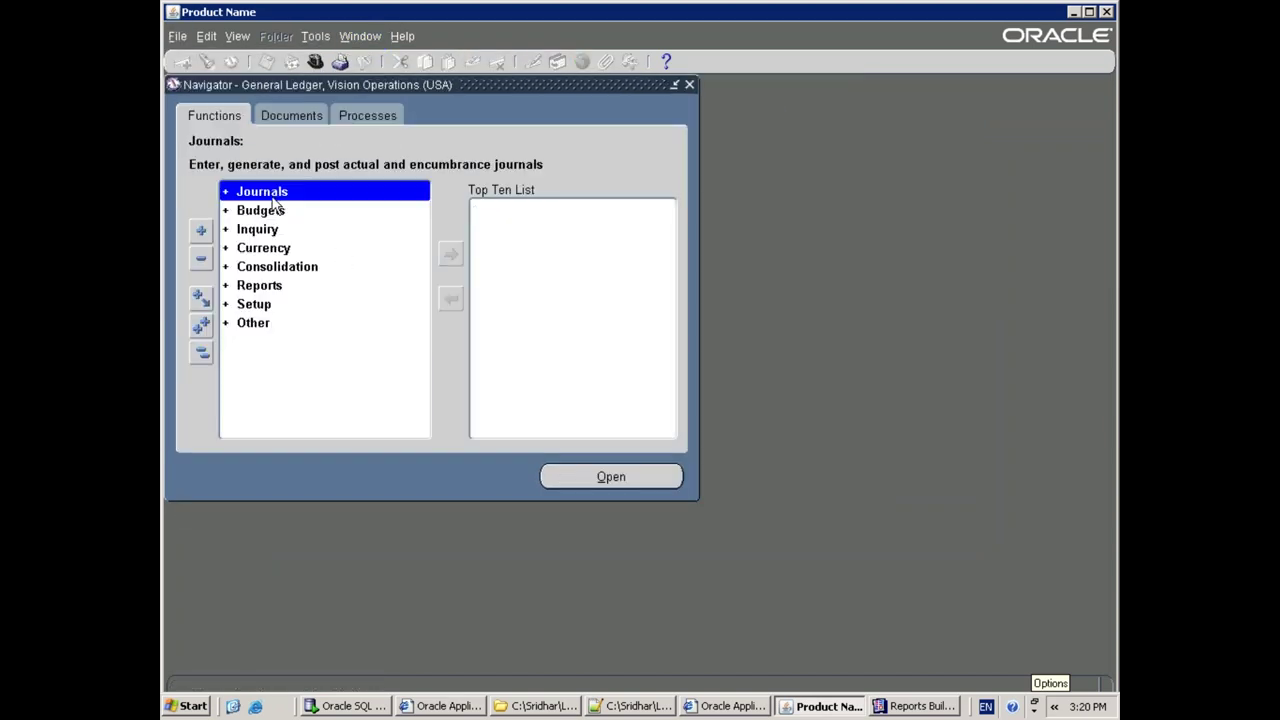
Step: Start a new journal via Journals > Enter, keeping Journal Type Standard and reversal Method Switch Dr/Cr
double_click(277, 195)
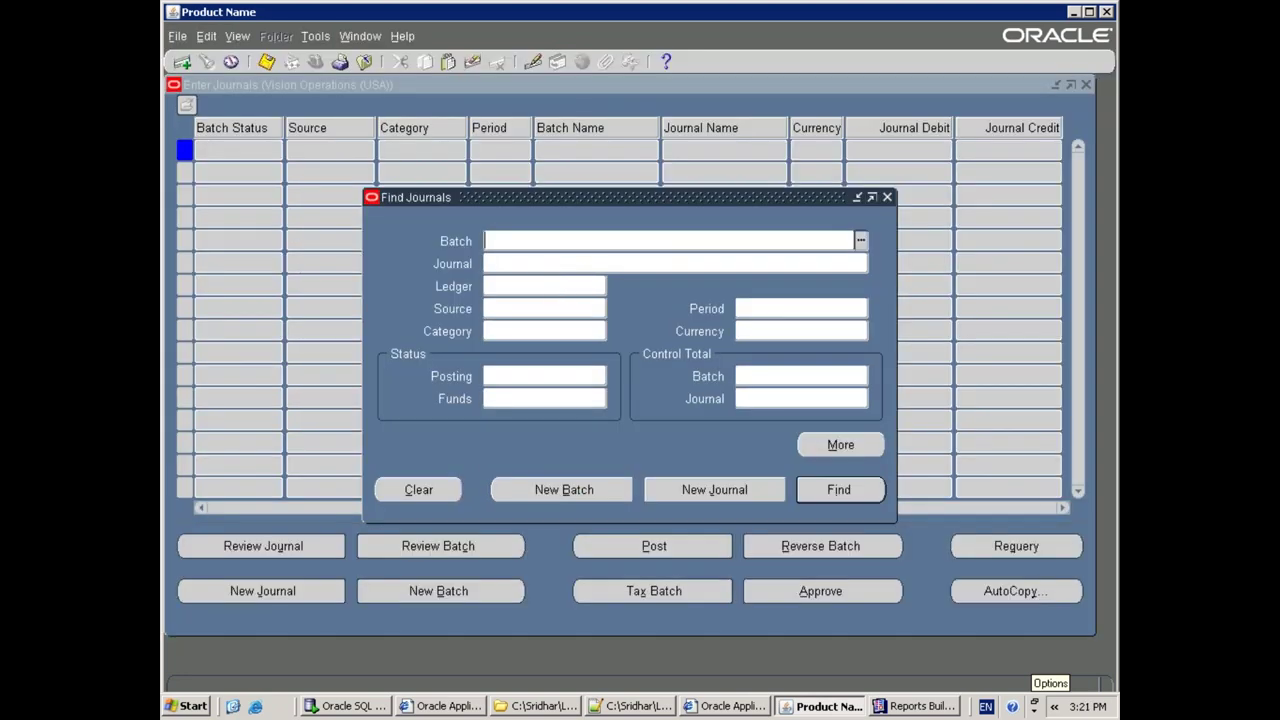
click(674, 490)
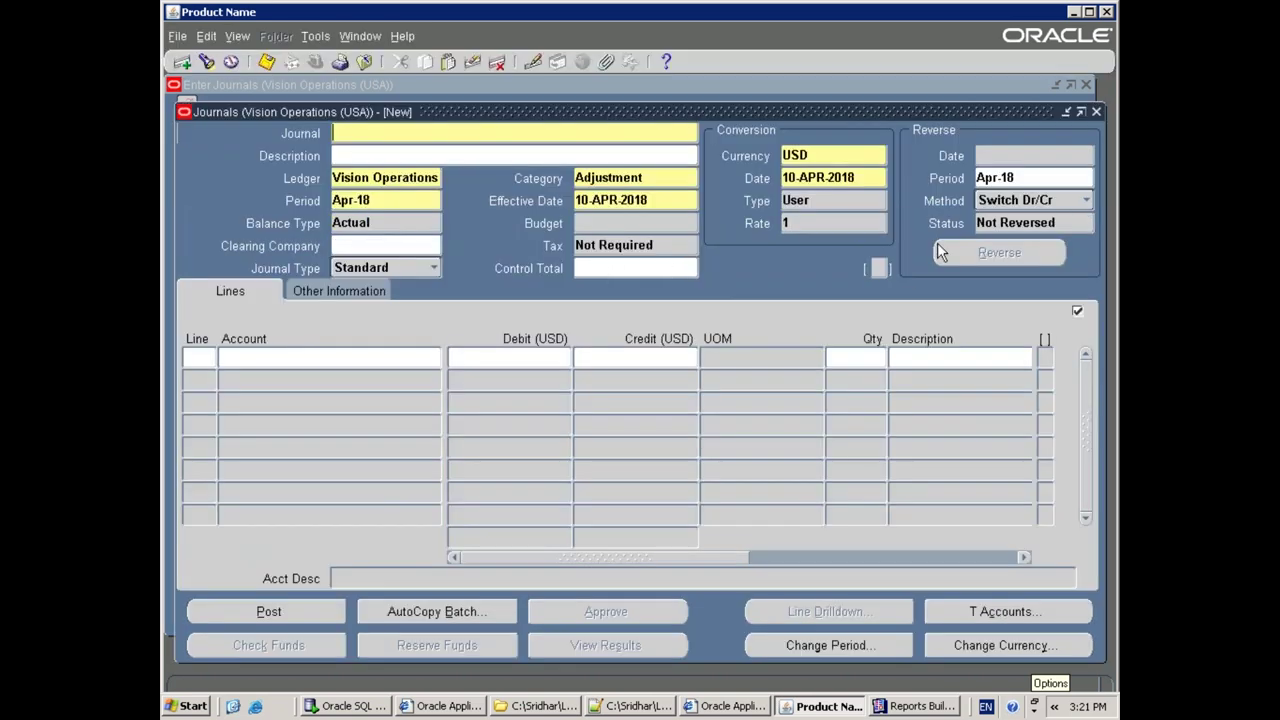
click(410, 269)
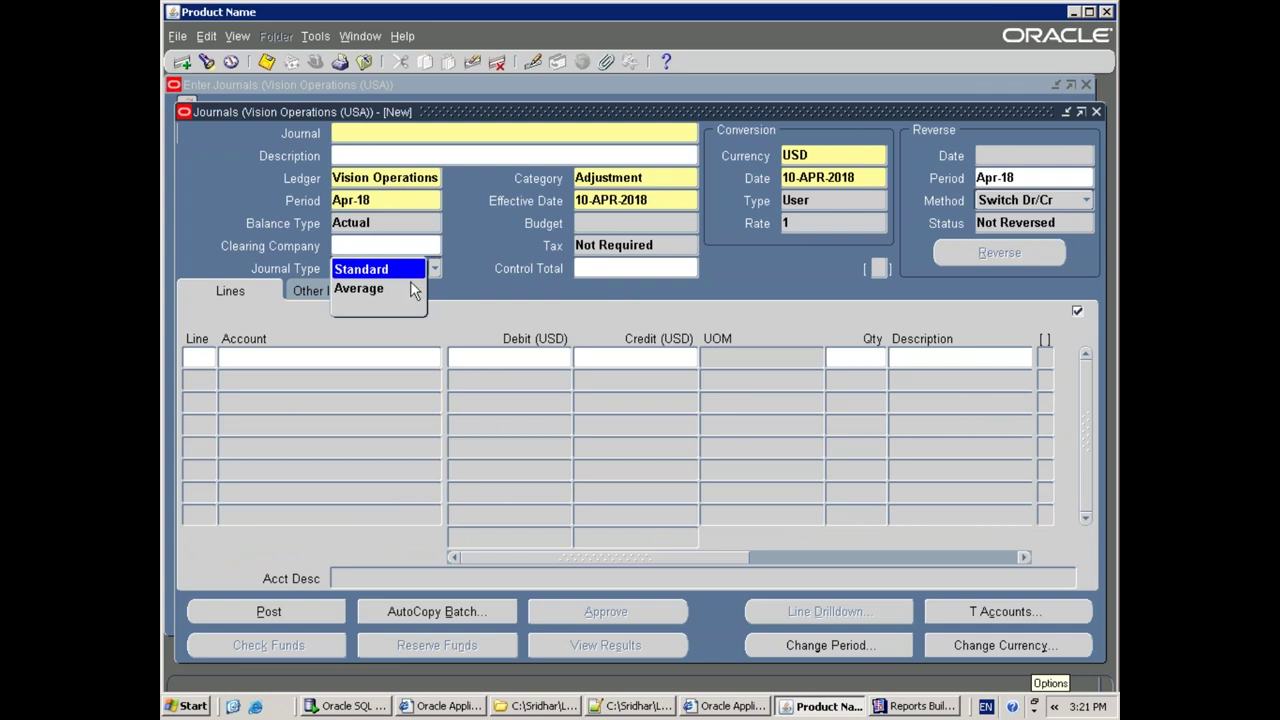
click(1047, 205)
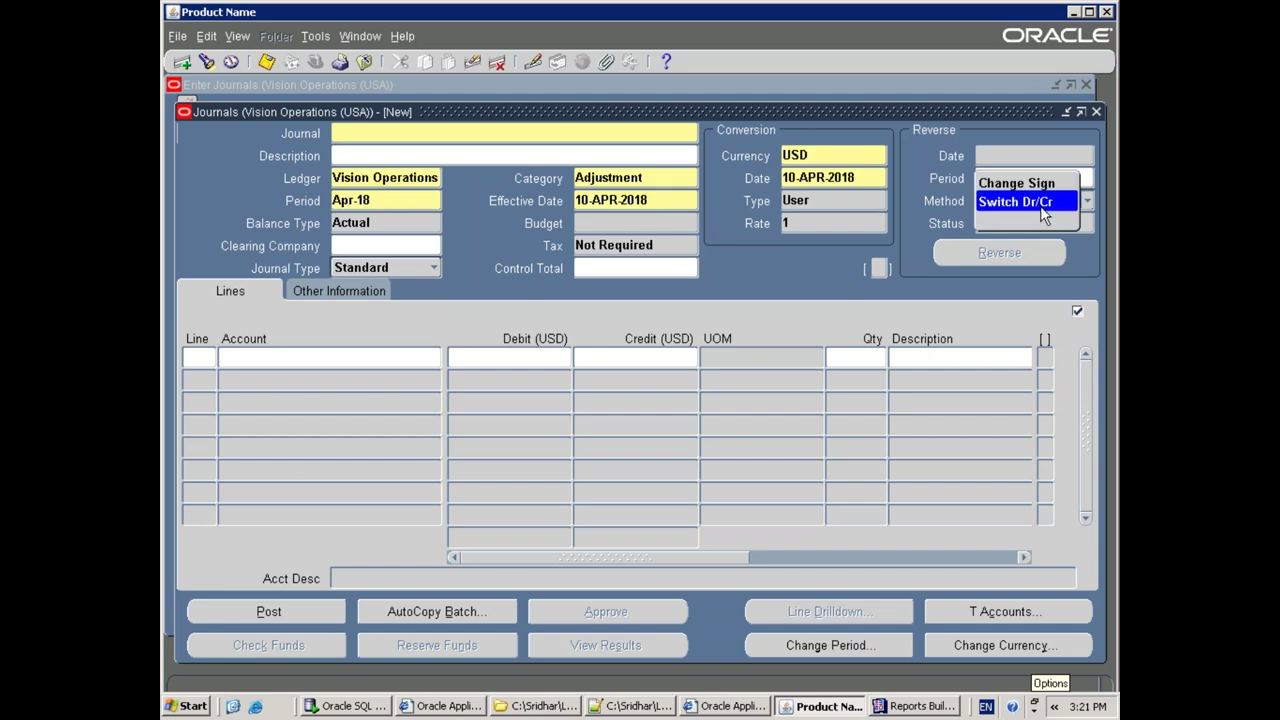
click(1043, 215)
click(359, 267)
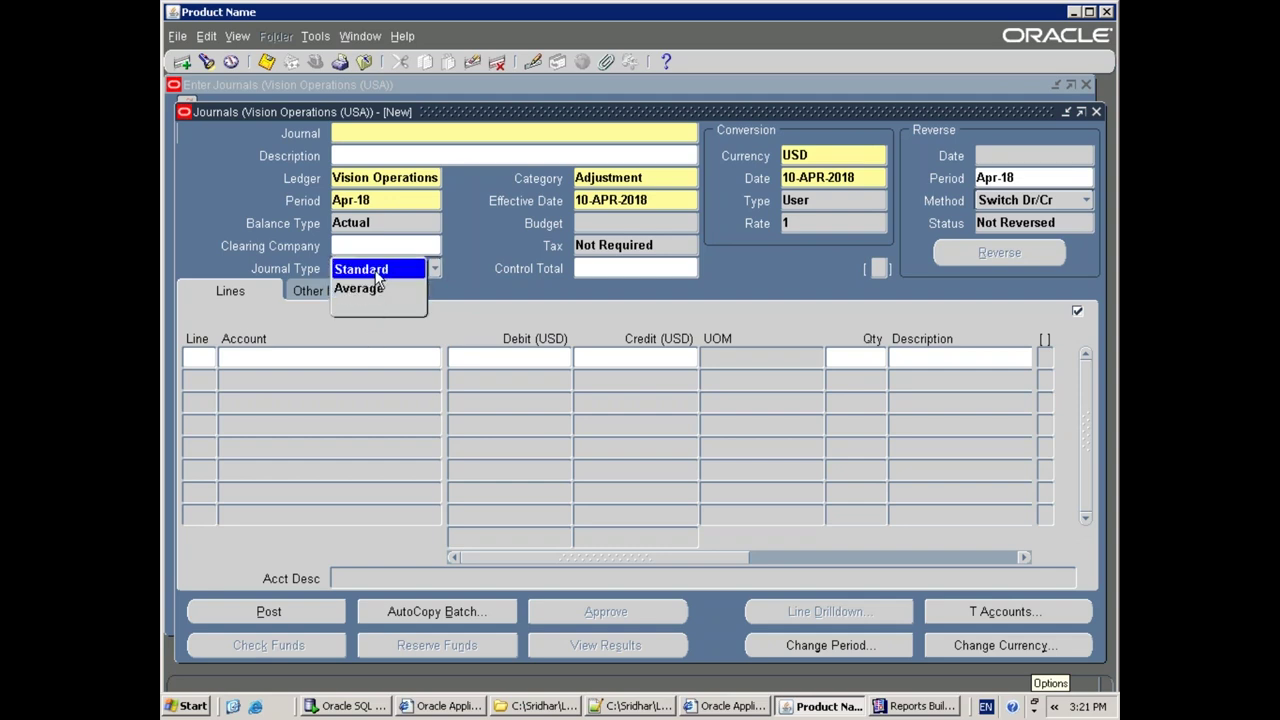
click(470, 294)
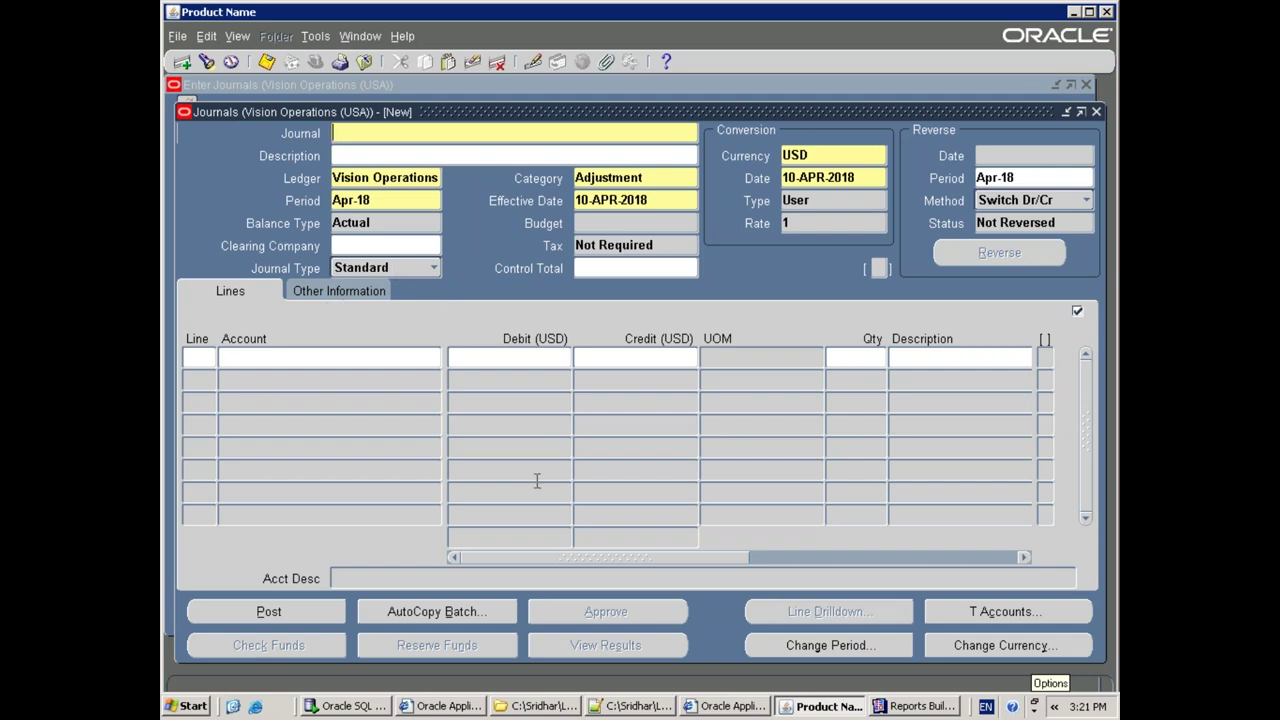
click(372, 707)
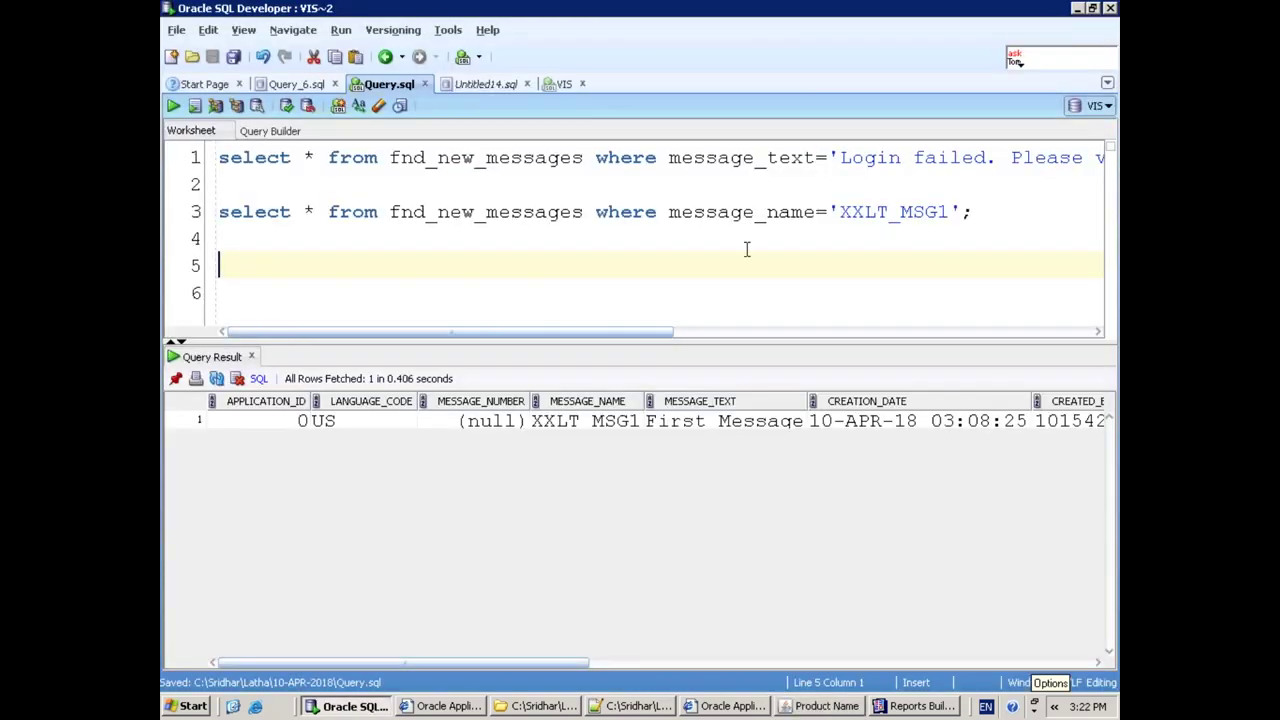
Step: Run an unfiltered select * from fnd_lookup_values query, then start a new filter line
text(select * from fnd_loo)
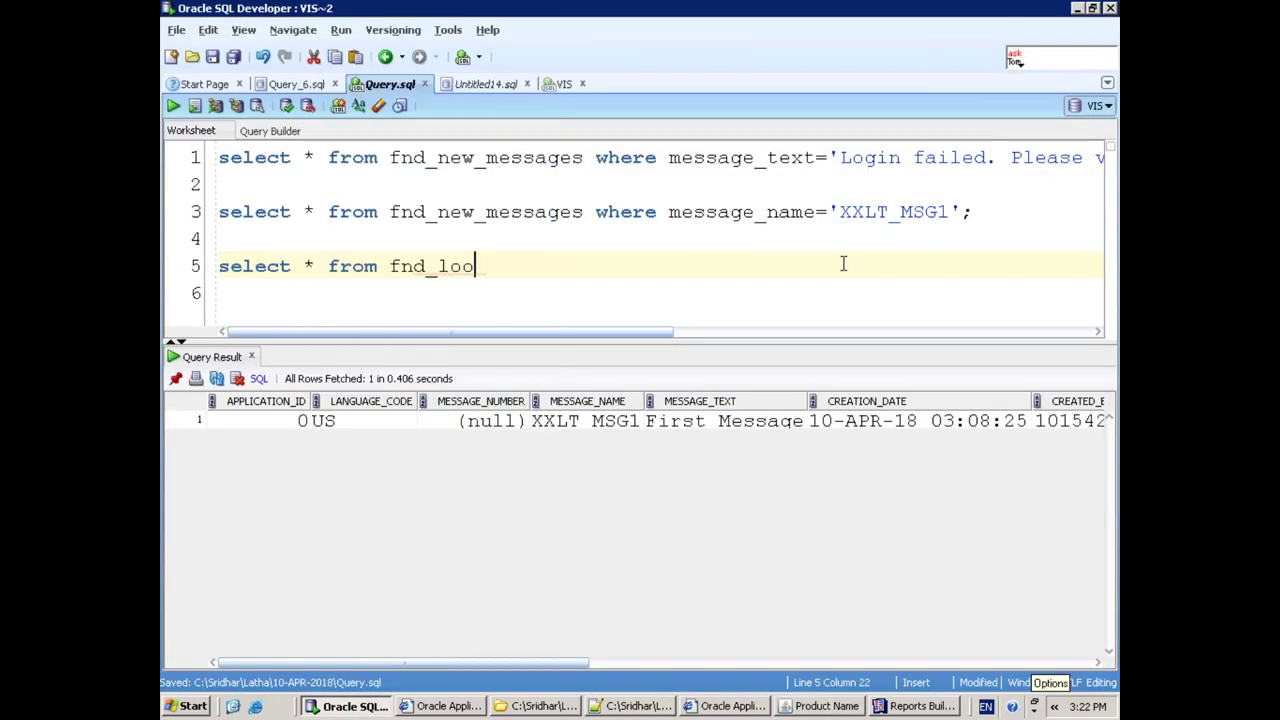
text(kup_)
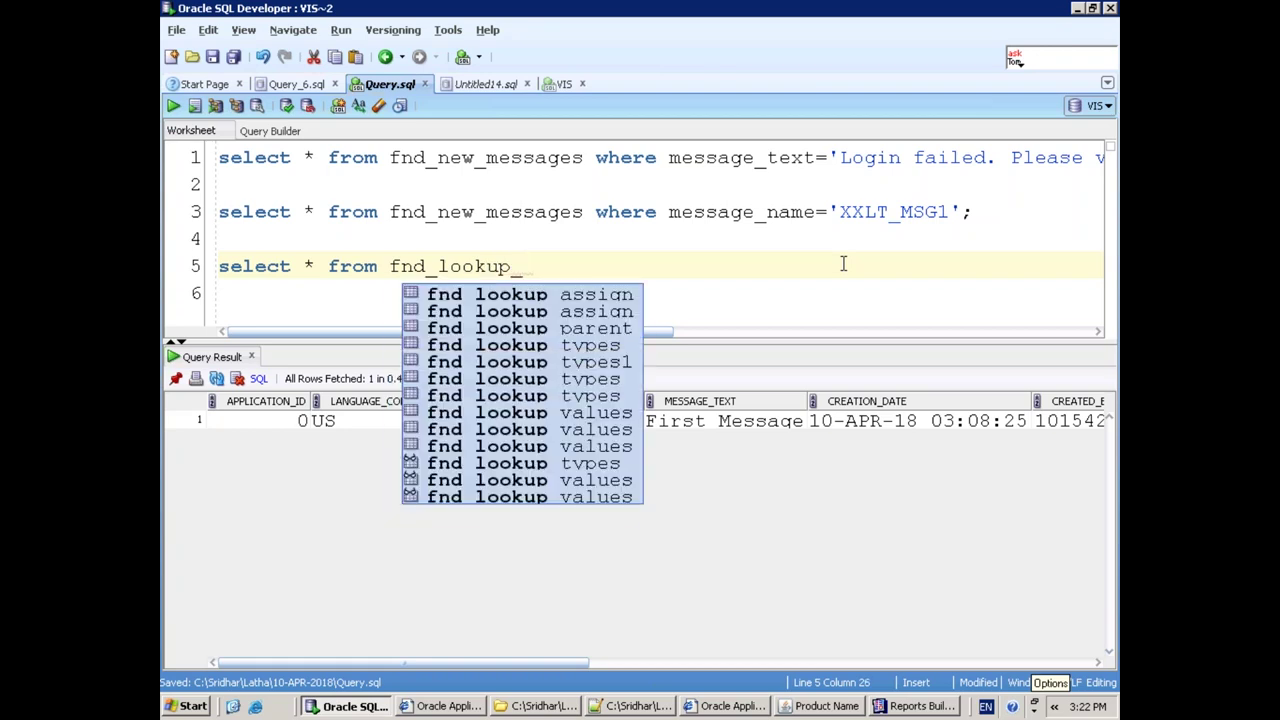
text(values ;)
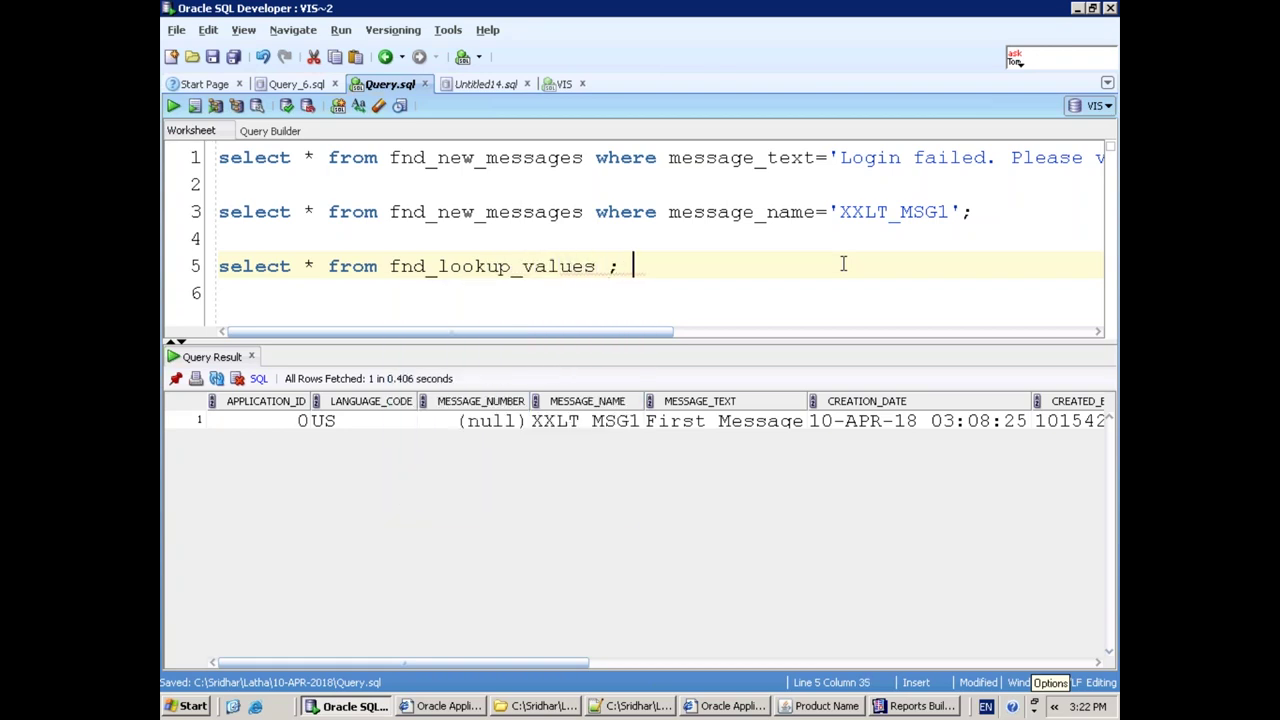
key(ctrl+Return)
click(597, 266)
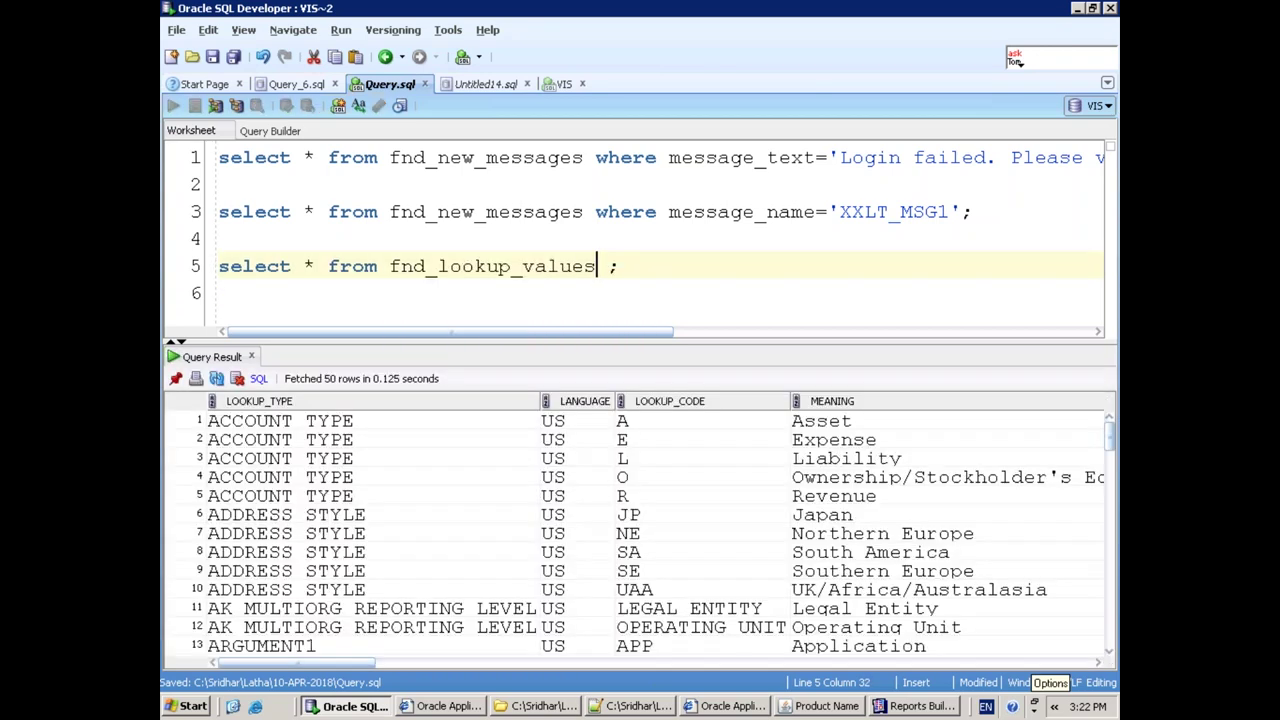
text(where)
key(BackSpace)
key(BackSpace)
key(BackSpace)
key(BackSpace)
key(BackSpace)
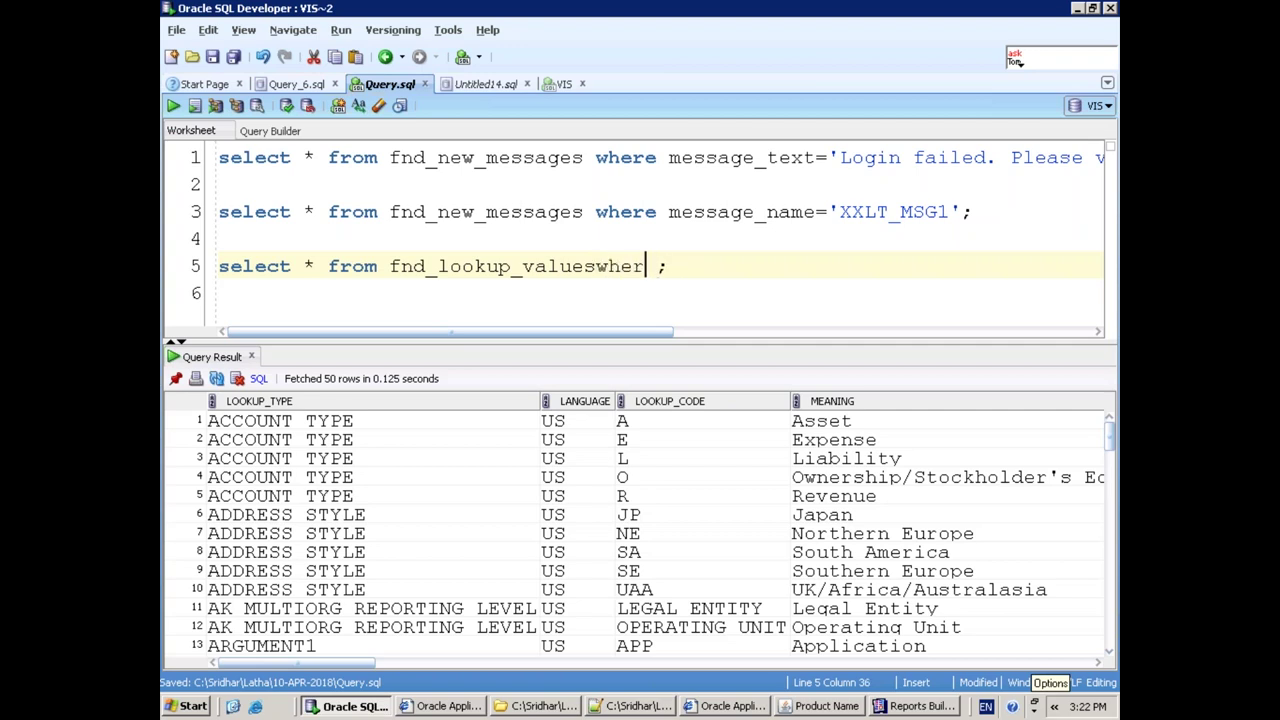
key(Return)
Step: Filter the query with where meaning in ('Standard','Average') and run it again
text(where )
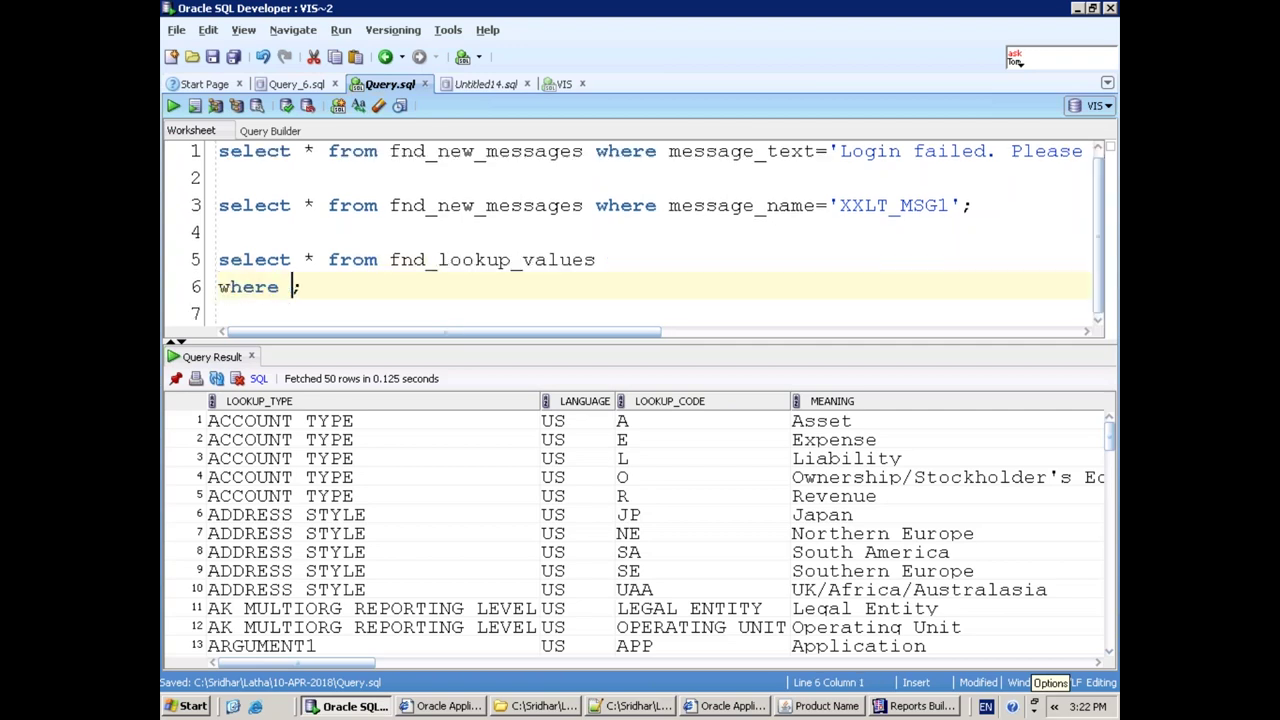
text(meaning in )
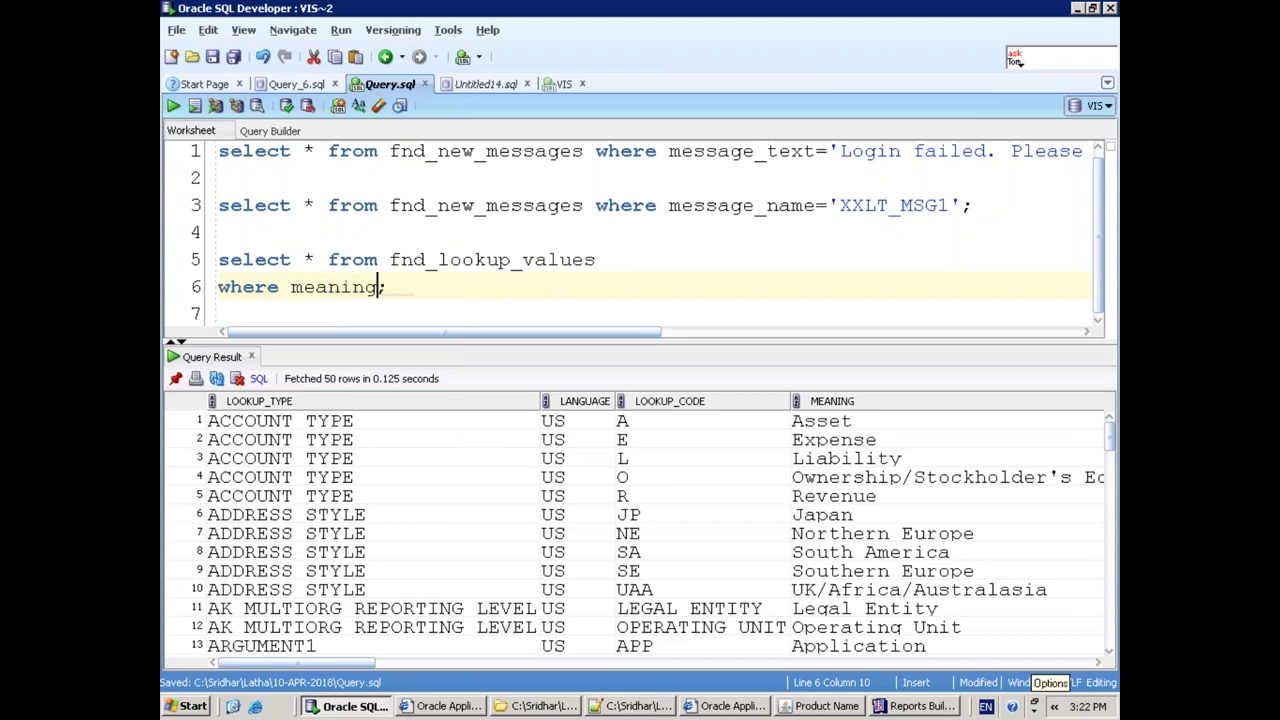
text(( ))
key(alt+Tab)
key(alt+Tab)
key(Left)
key(Left)
key(Left)
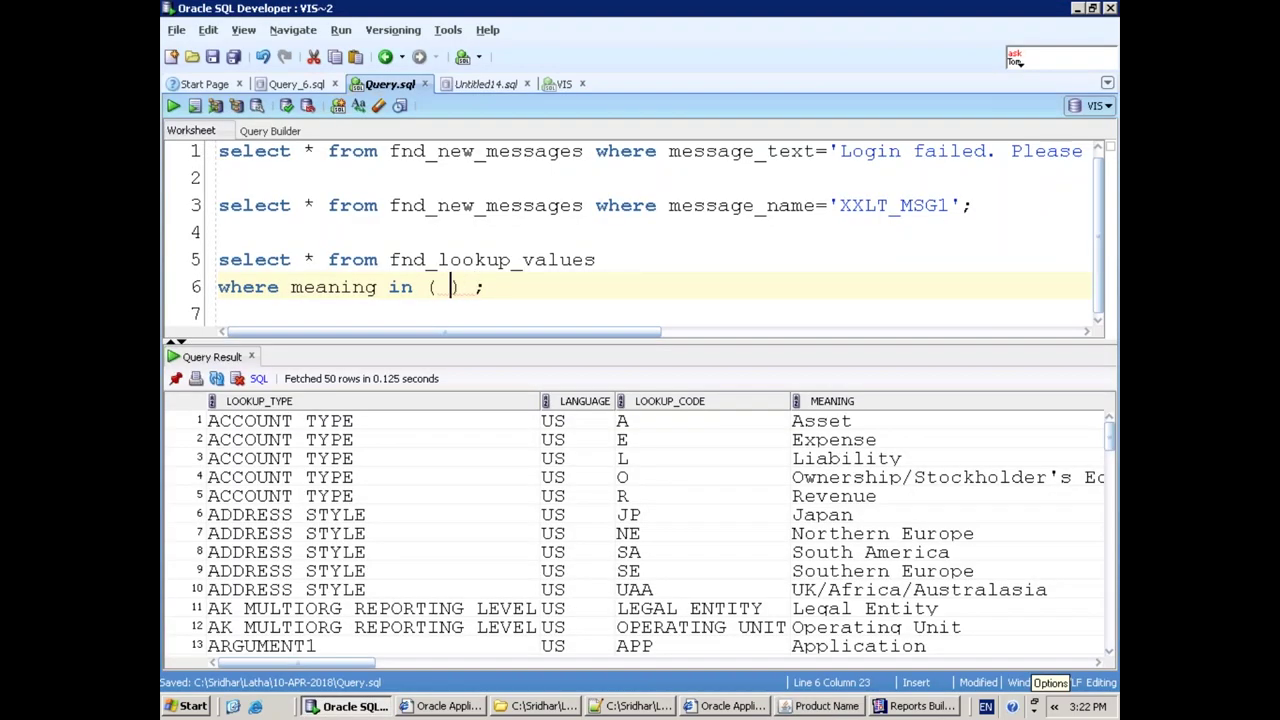
text('s)
key(BackSpace)
text(Stnadar)
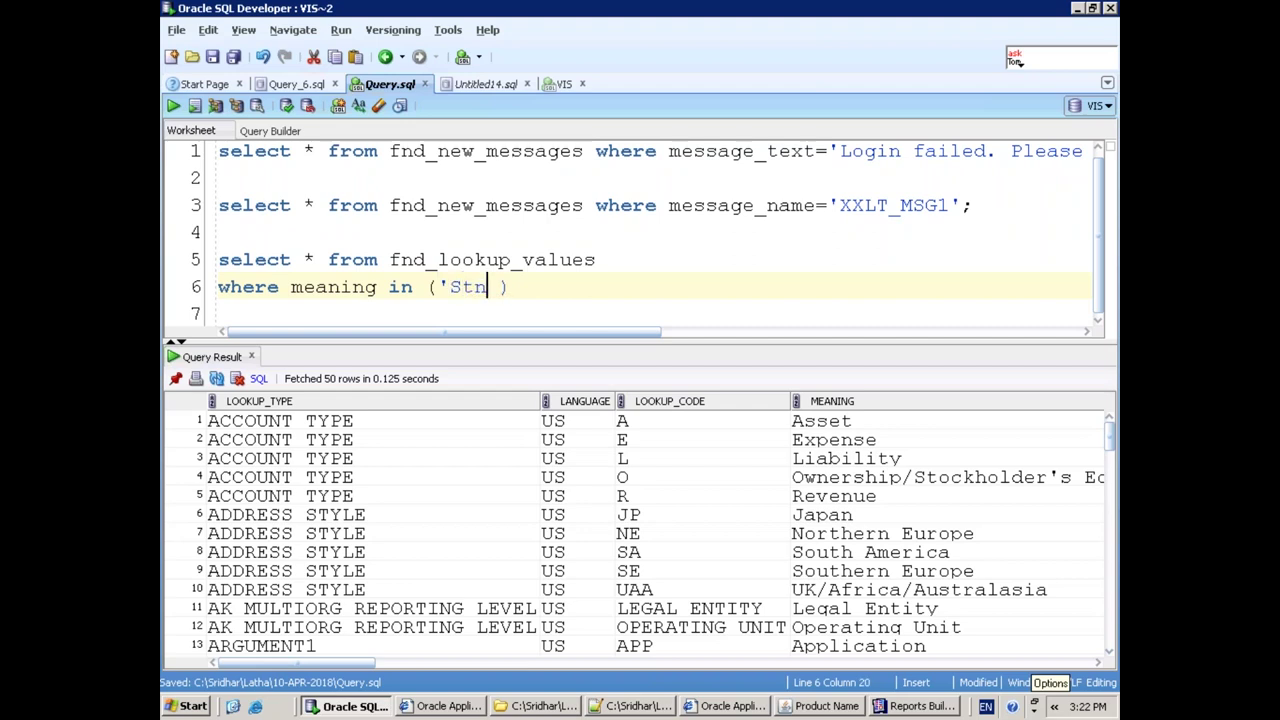
key(BackSpace)
key(BackSpace)
key(BackSpace)
key(BackSpace)
key(BackSpace)
text(ndard','')
key(alt+Tab)
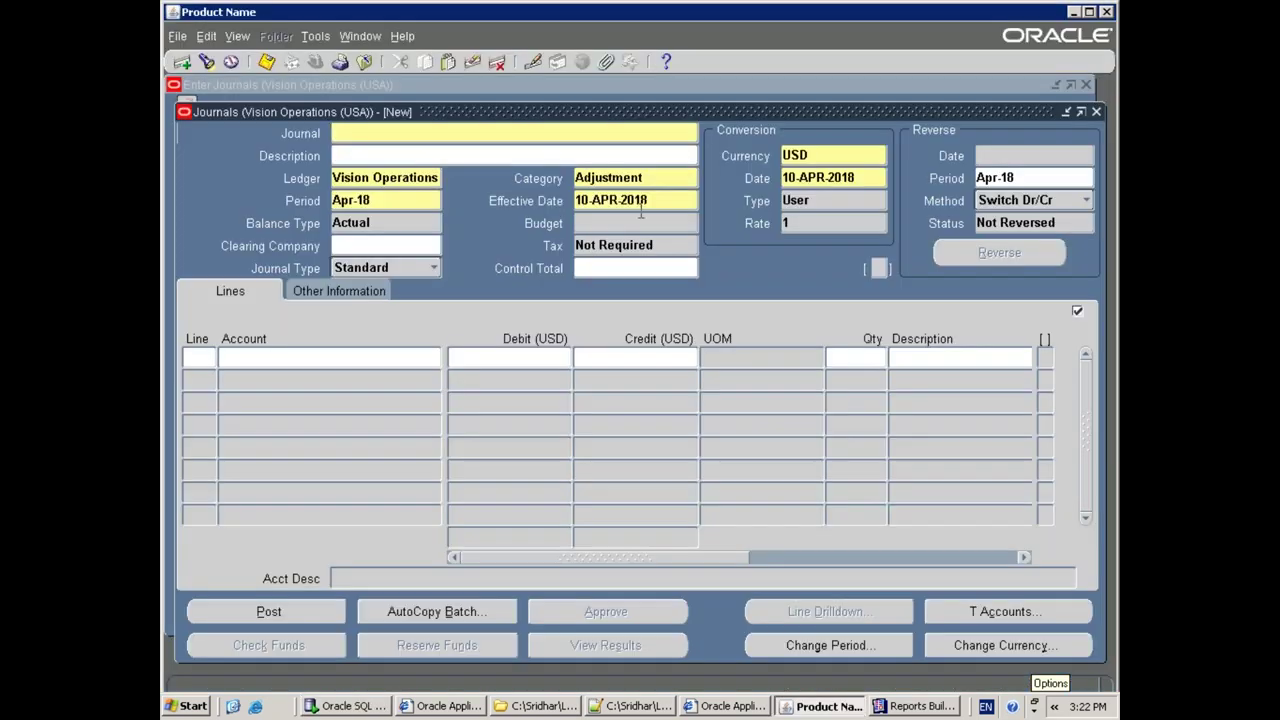
click(428, 270)
key(alt+Tab)
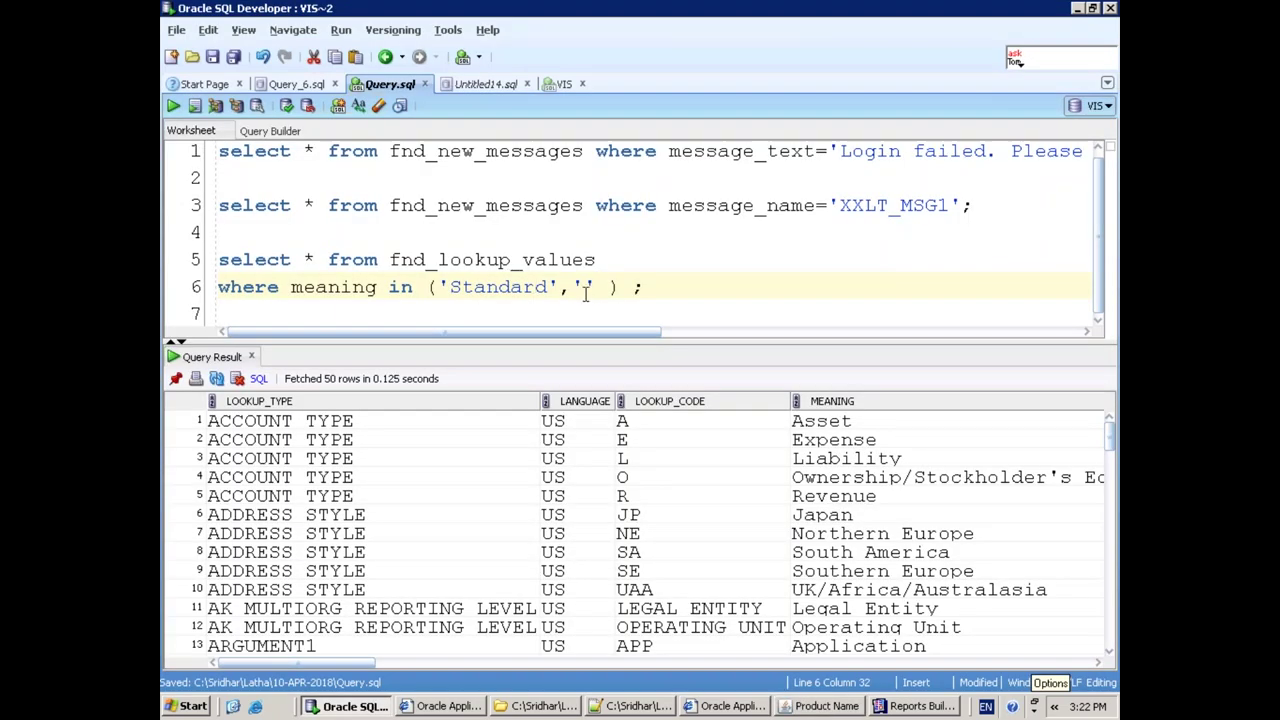
text(Average' ) ;)
key(ctrl+Return)
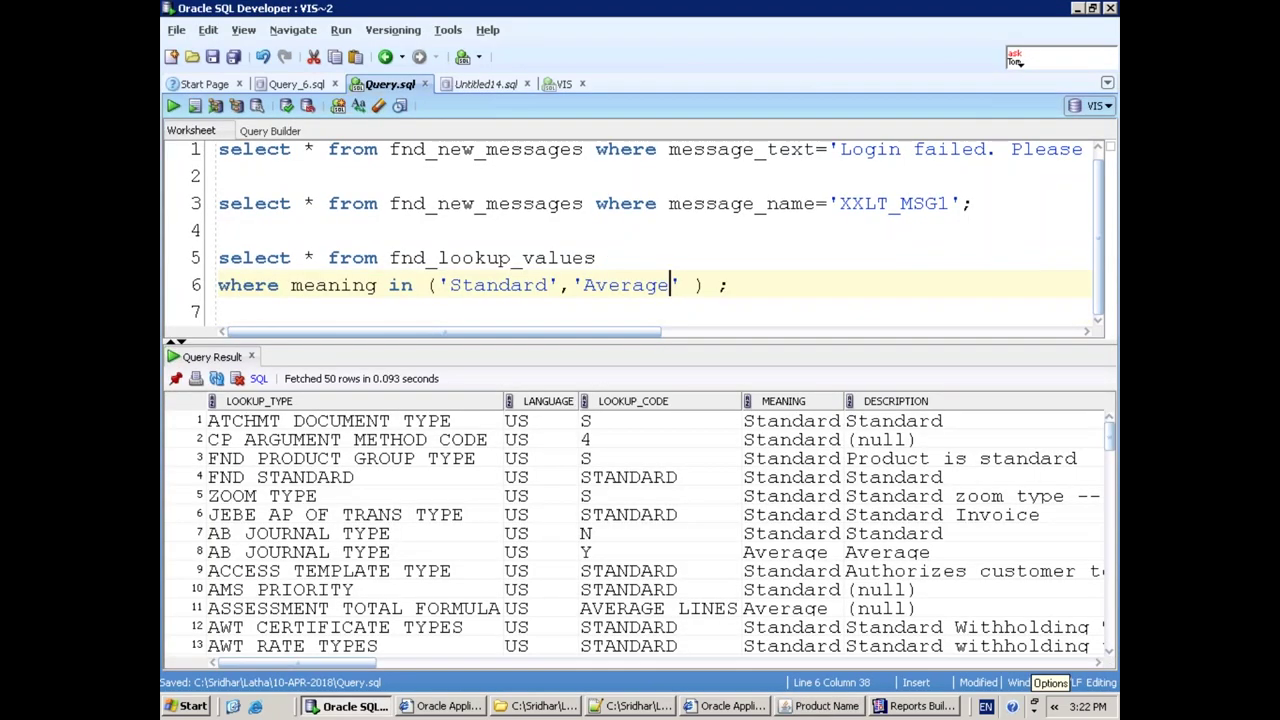
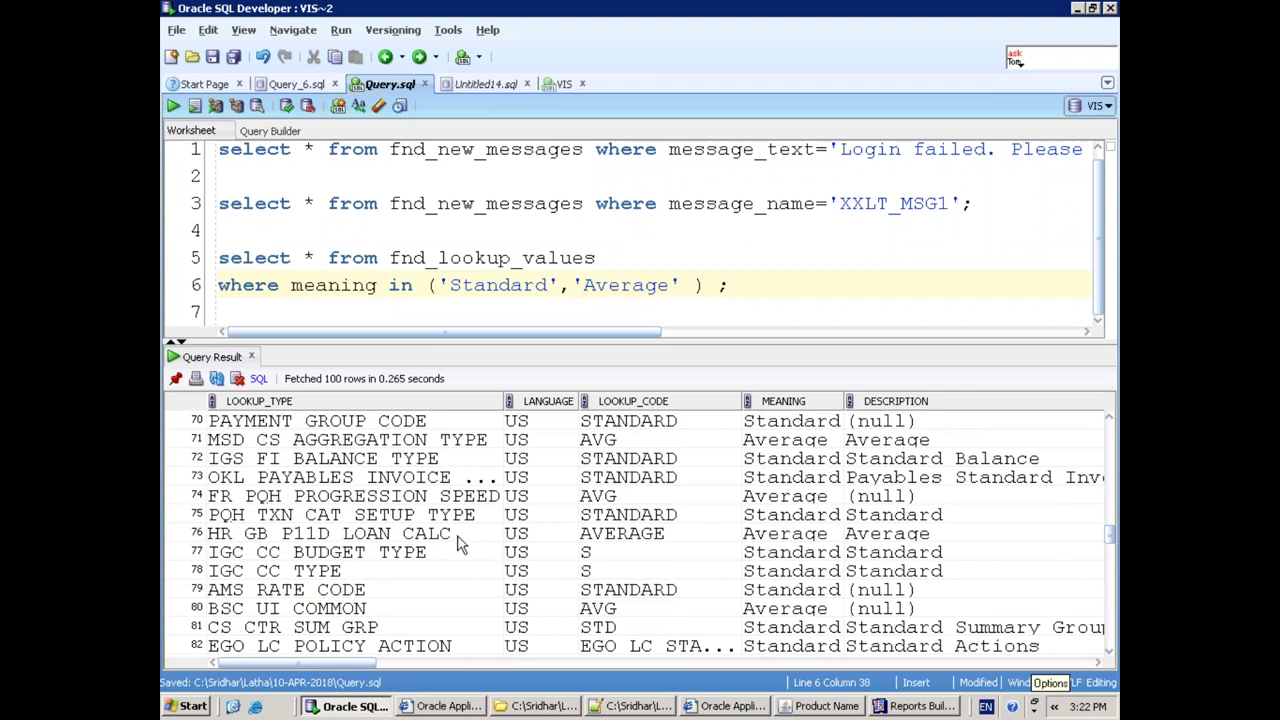
Step: Add 'order by 1' on its own line before the semicolon and run the lookup values query
click(707, 285)
text(where lookup )
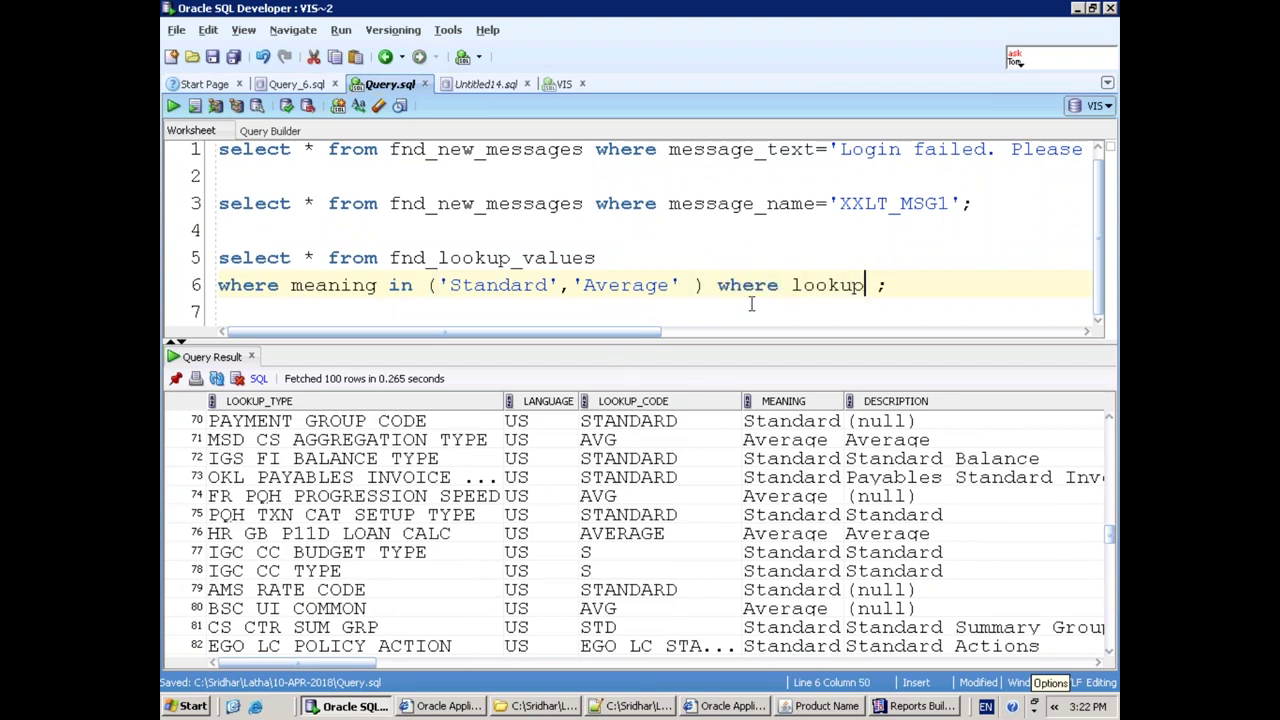
text(_typ)
text(e)
key(BackSpace)
key(BackSpace)
key(BackSpace)
key(BackSpace)
key(BackSpace)
key(BackSpace)
key(BackSpace)
key(BackSpace)
key(BackSpace)
key(BackSpace)
key(BackSpace)
key(BackSpace)
key(BackSpace)
key(BackSpace)
key(BackSpace)
key(BackSpace)
key(BackSpace)
key(Return)
text(order by 1)
key(ctrl+Return)
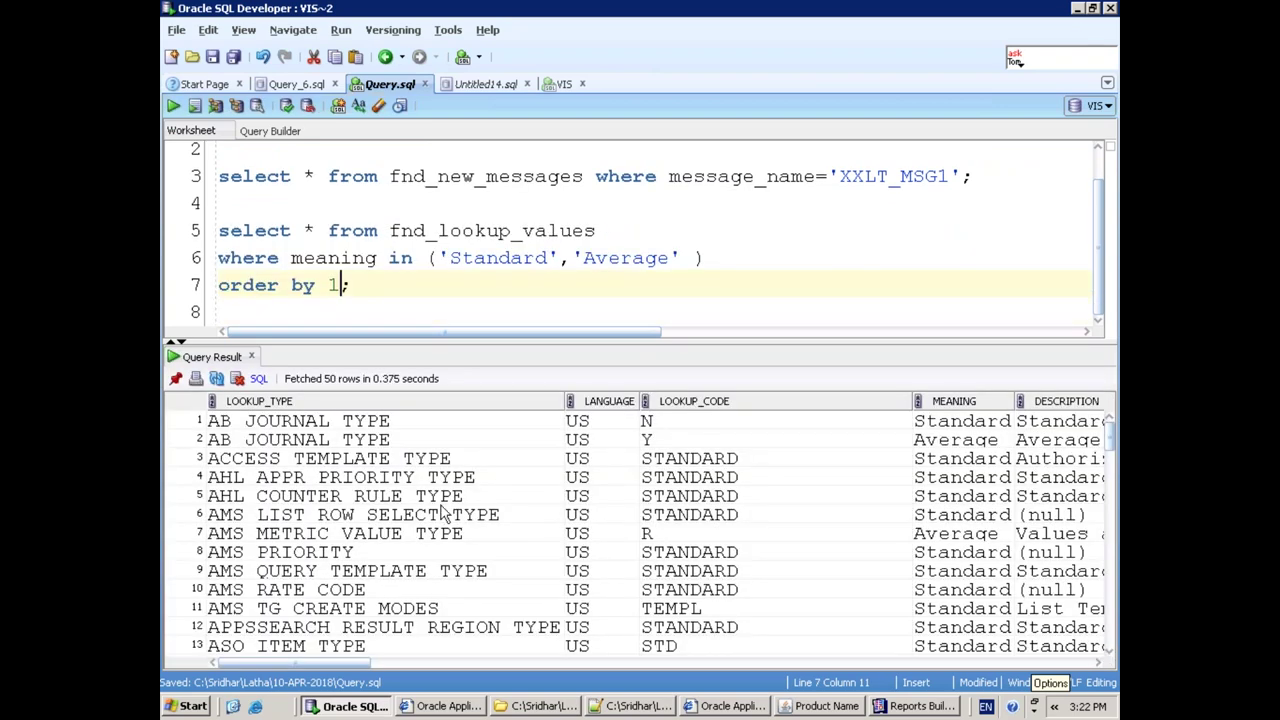
Step: Browse the sorted results, selecting the JGZZ AP OF TRANS TYPE, TRANSACTION TYPE and JEBE AP OF TRANS TYPE rows
scroll(440, 513, down, 12)
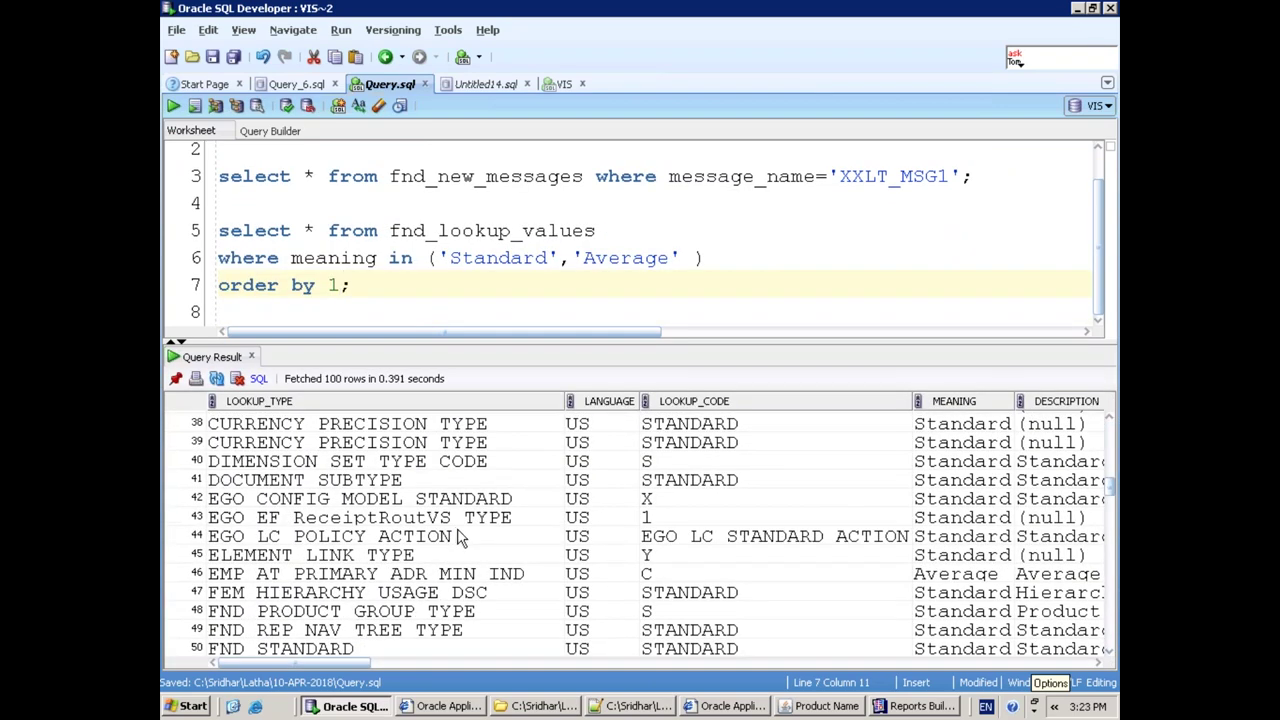
scroll(460, 538, down, 14)
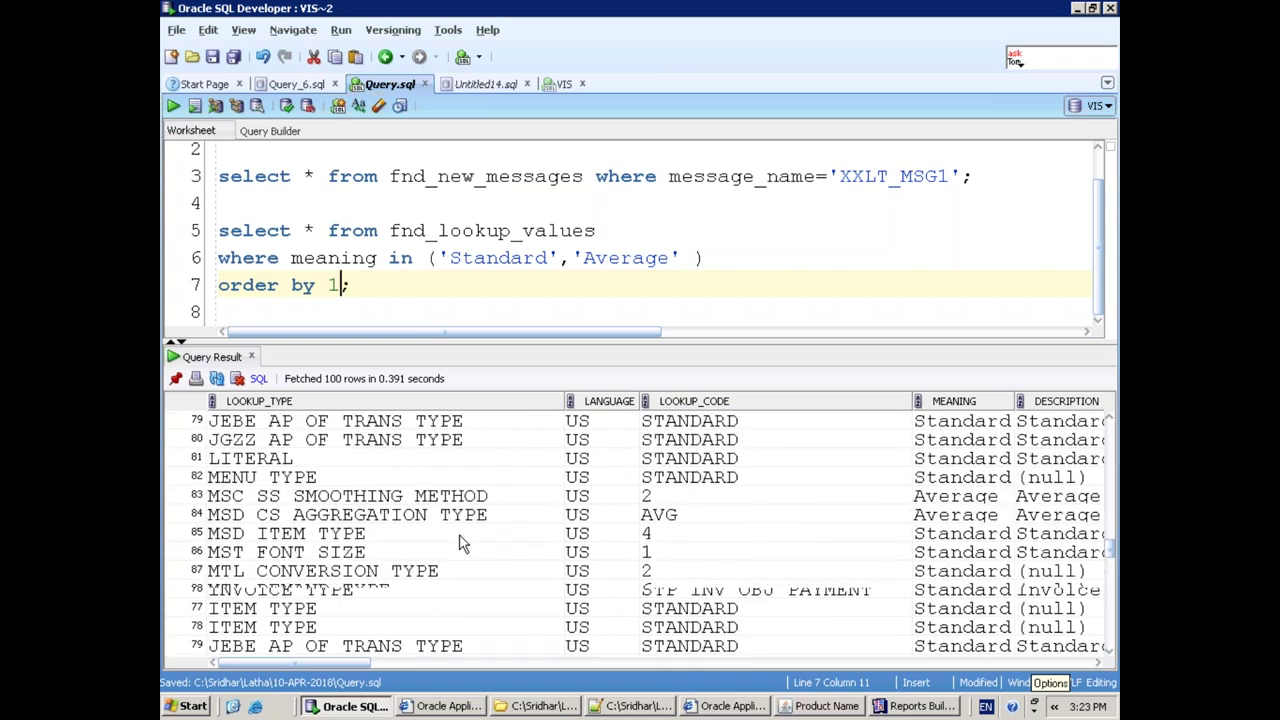
scroll(430, 546, up, 1)
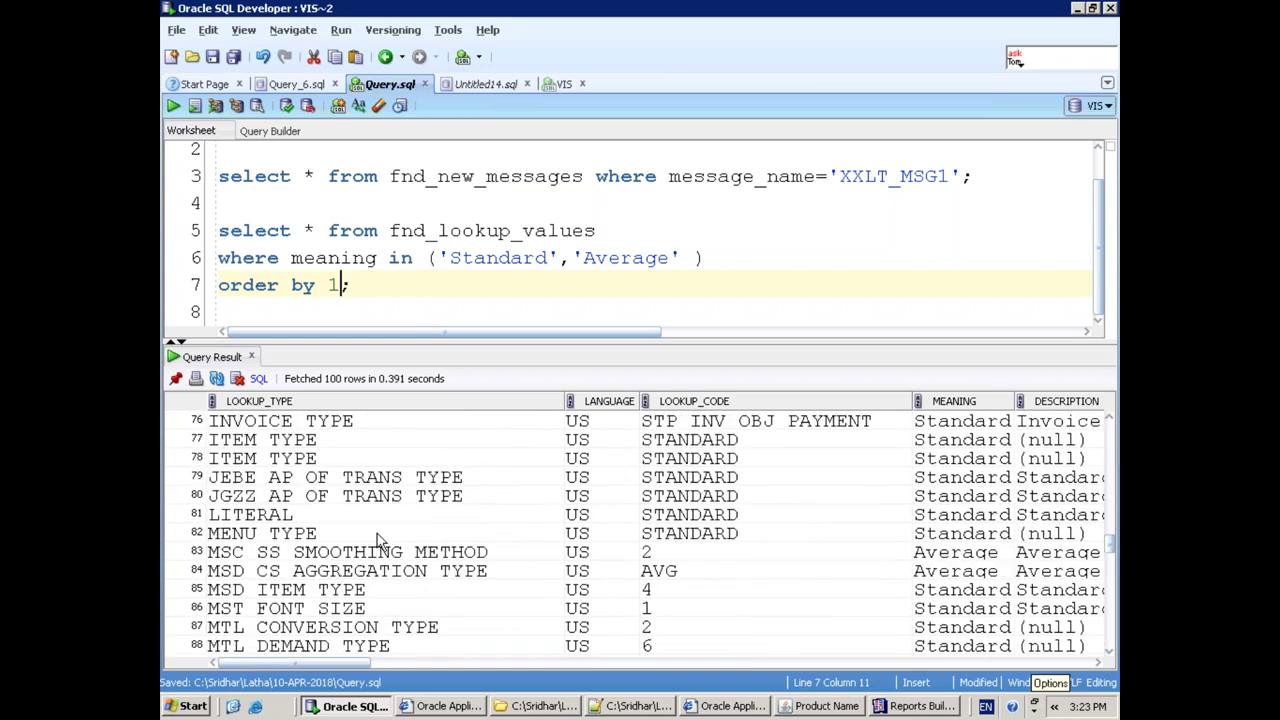
click(369, 494)
scroll(478, 568, down, 3)
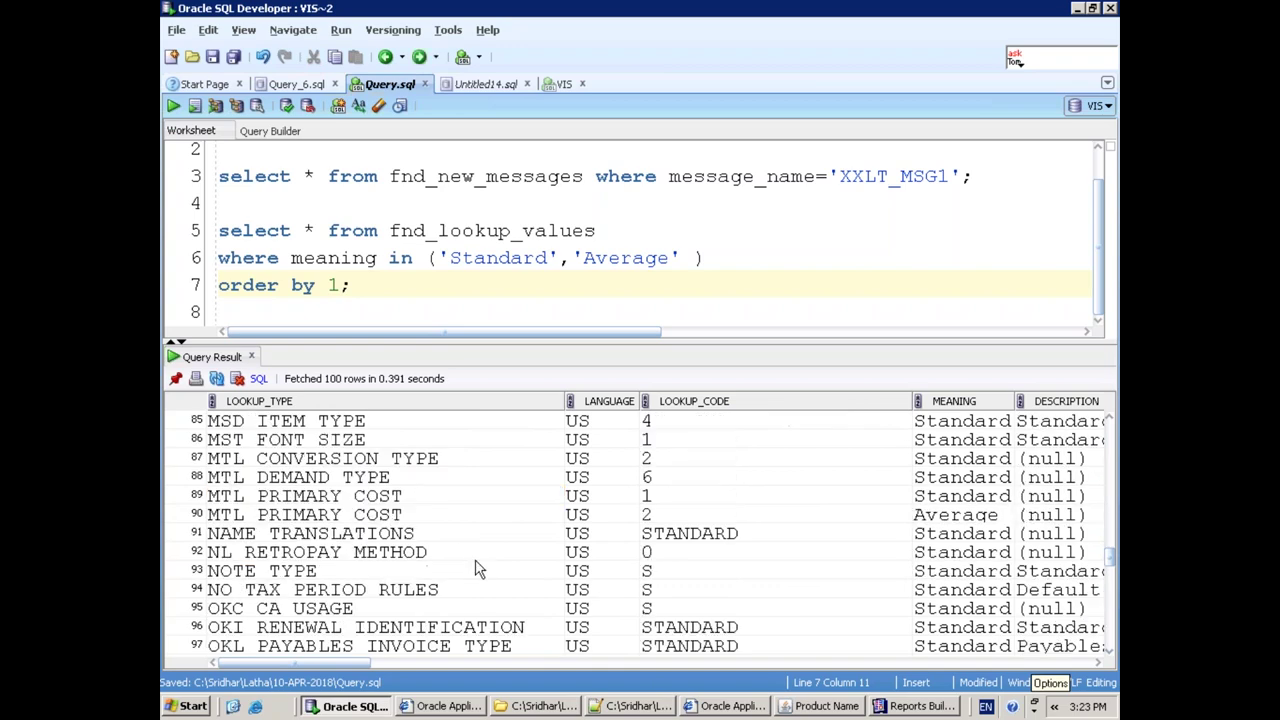
scroll(480, 568, down, 6)
scroll(492, 568, down, 8)
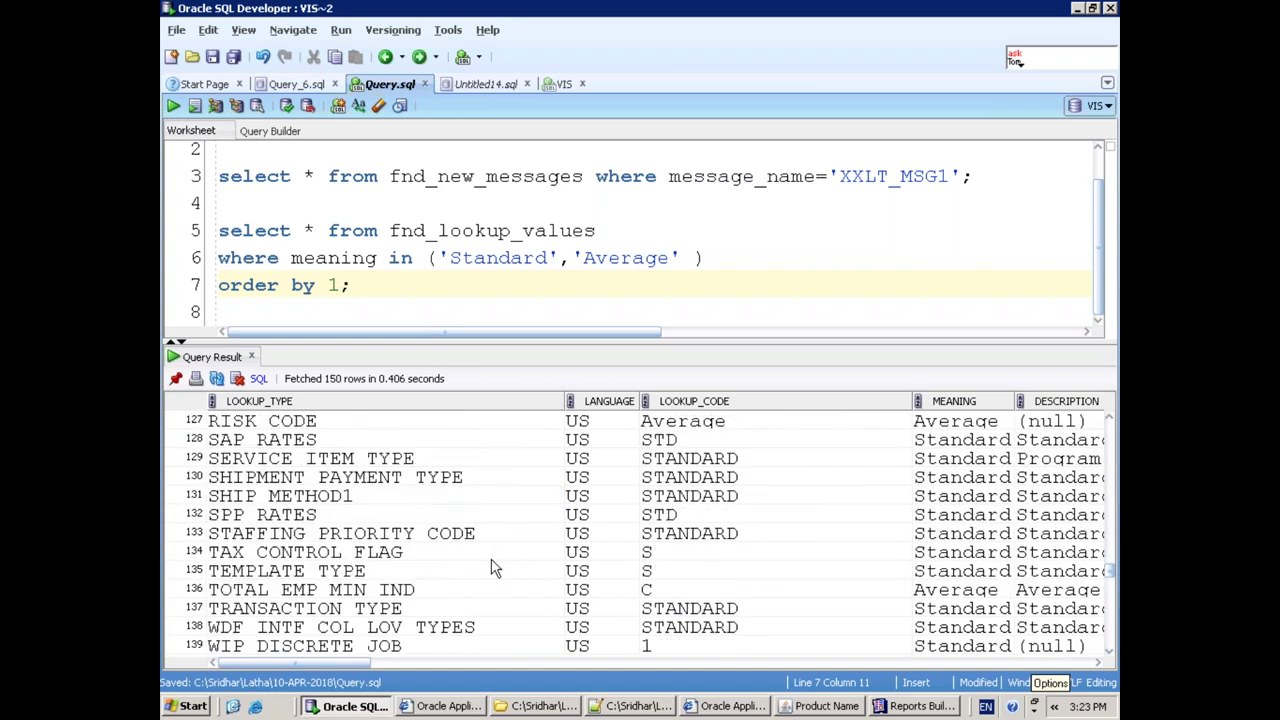
drag(366, 664, 175, 650)
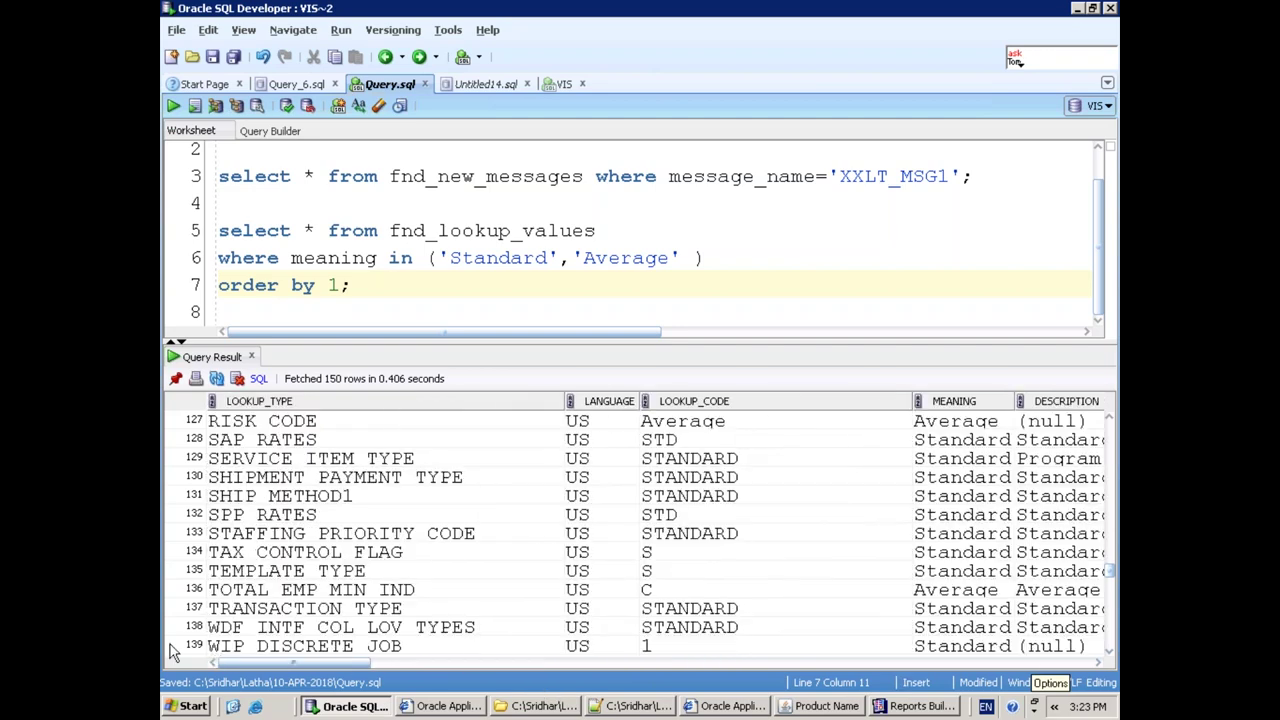
click(515, 612)
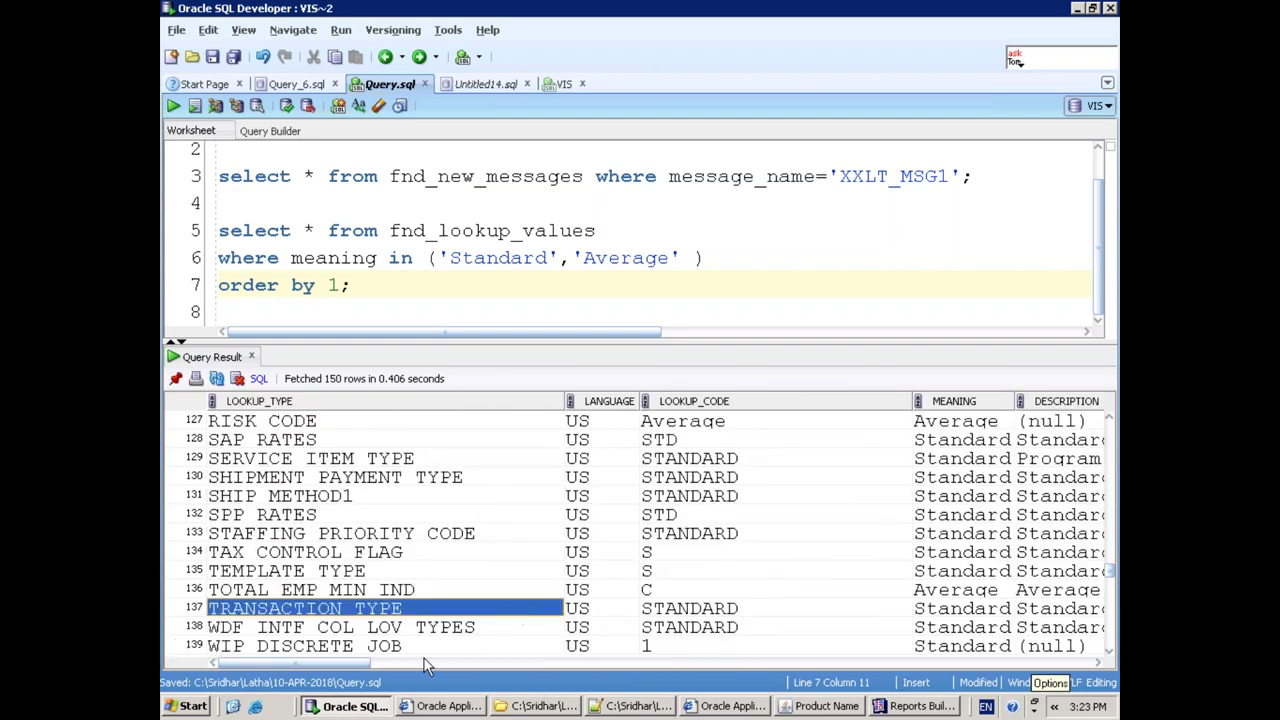
scroll(300, 642, down, 1)
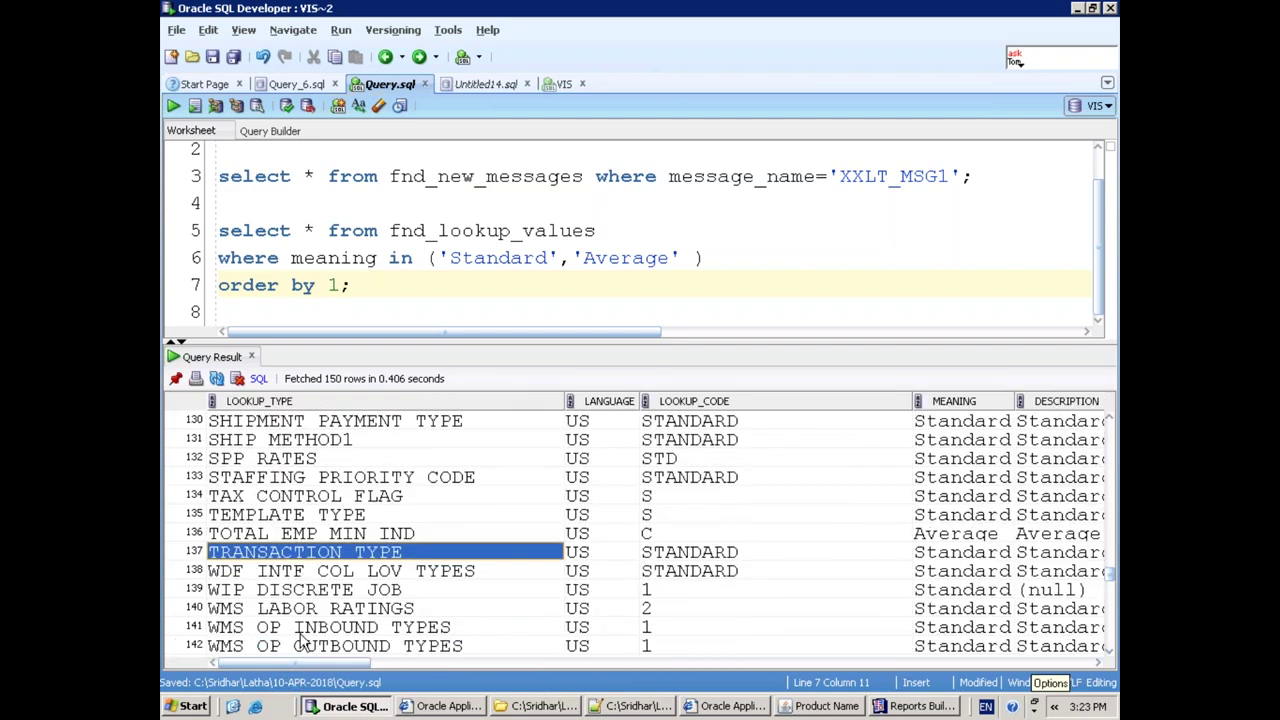
scroll(300, 642, up, 15)
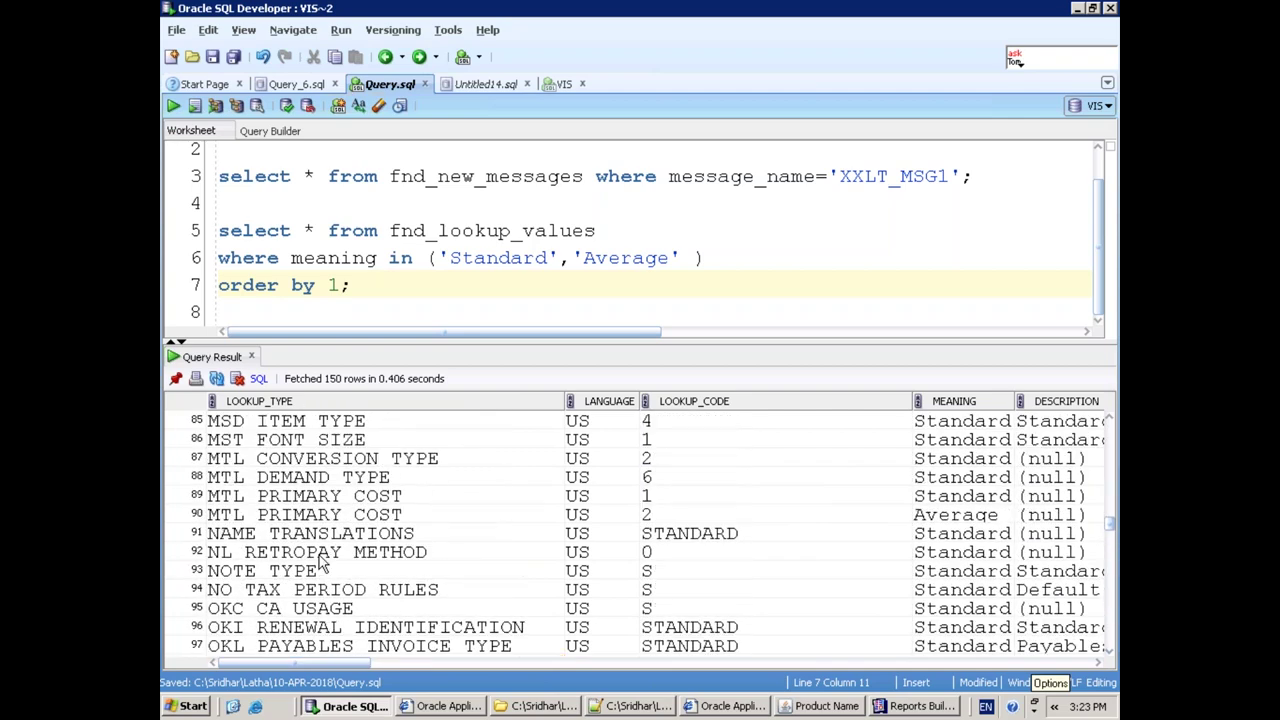
scroll(322, 565, up, 3)
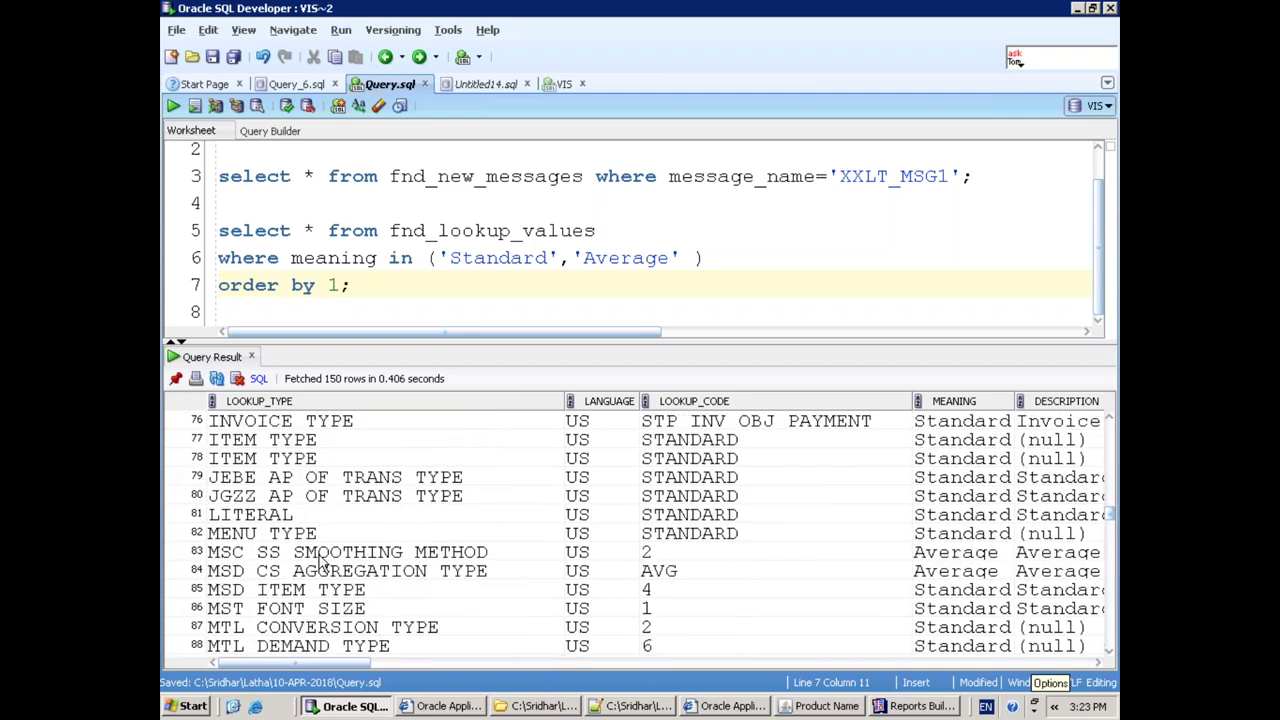
click(350, 484)
scroll(352, 490, up, 4)
scroll(380, 500, up, 1)
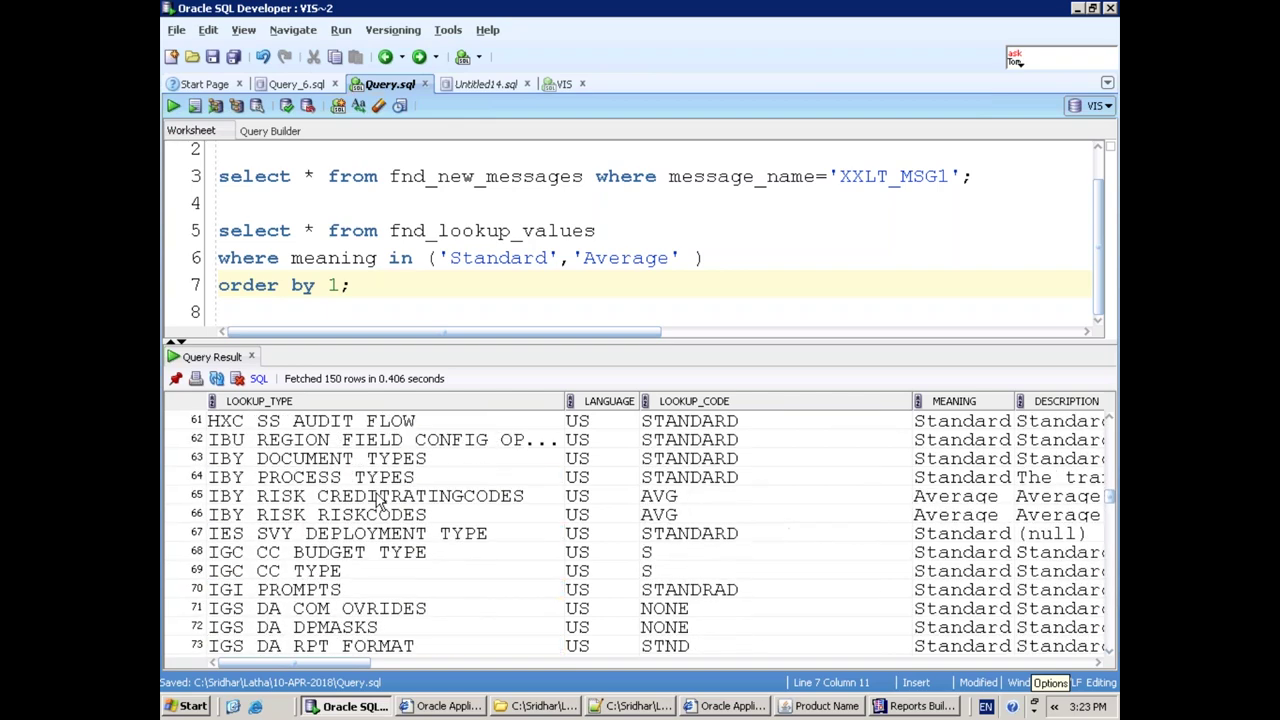
scroll(376, 493, down, 4)
scroll(405, 508, down, 2)
scroll(405, 508, down, 1)
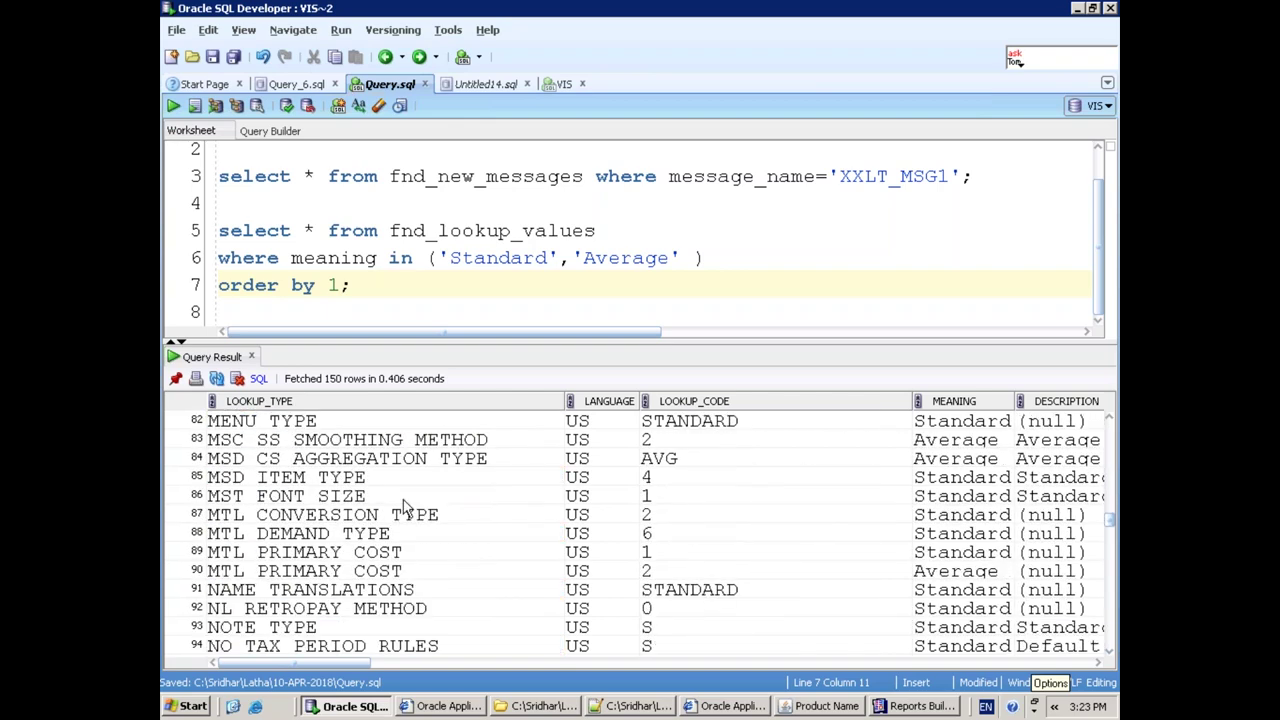
scroll(405, 508, down, 4)
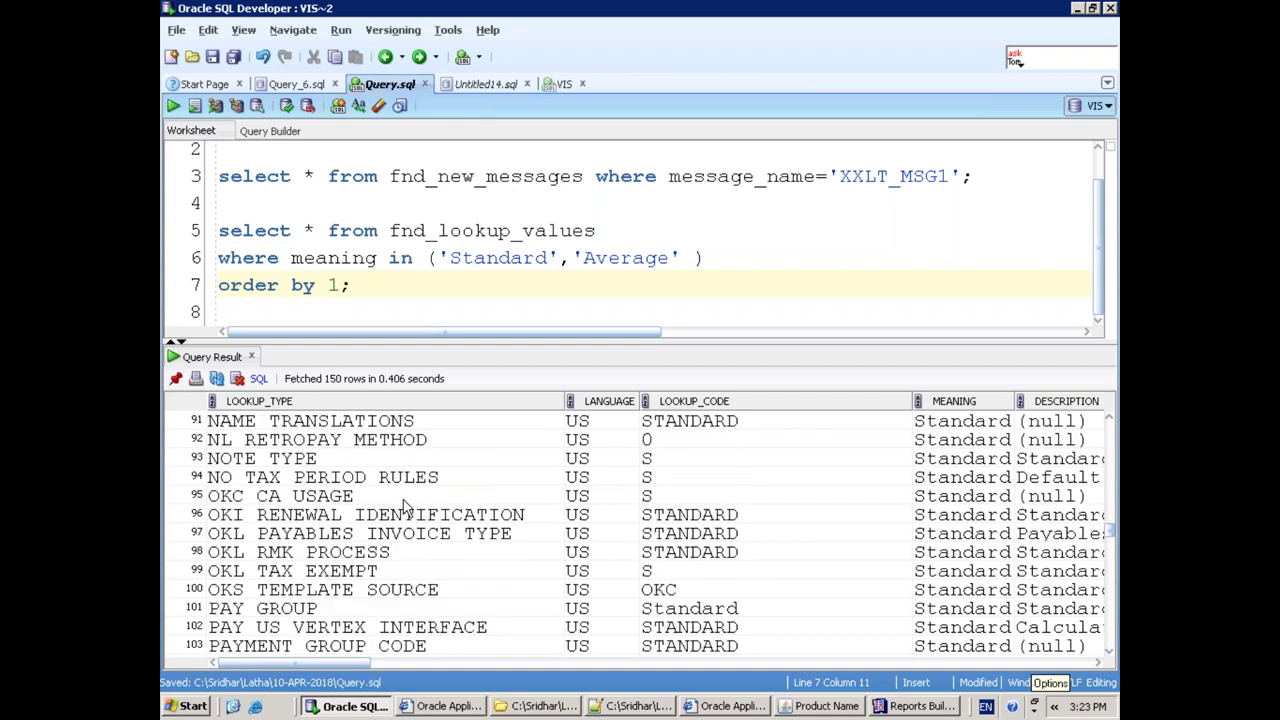
scroll(405, 508, down, 5)
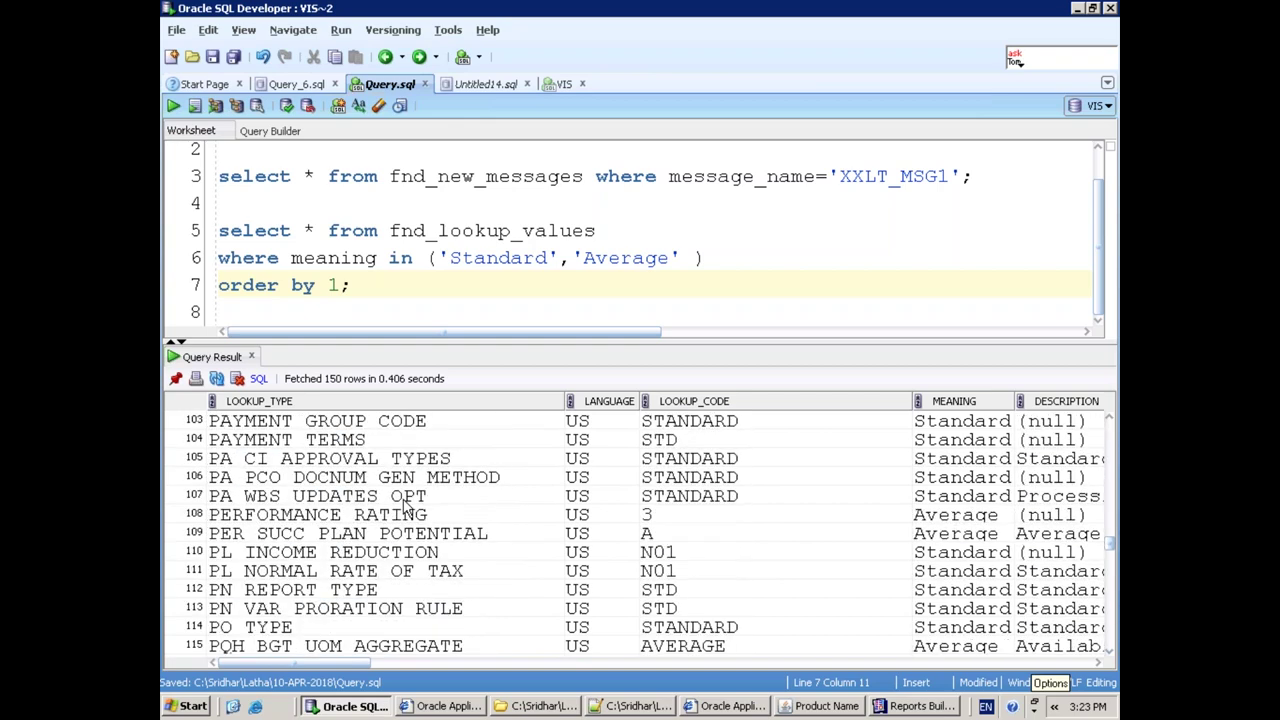
scroll(405, 508, down, 3)
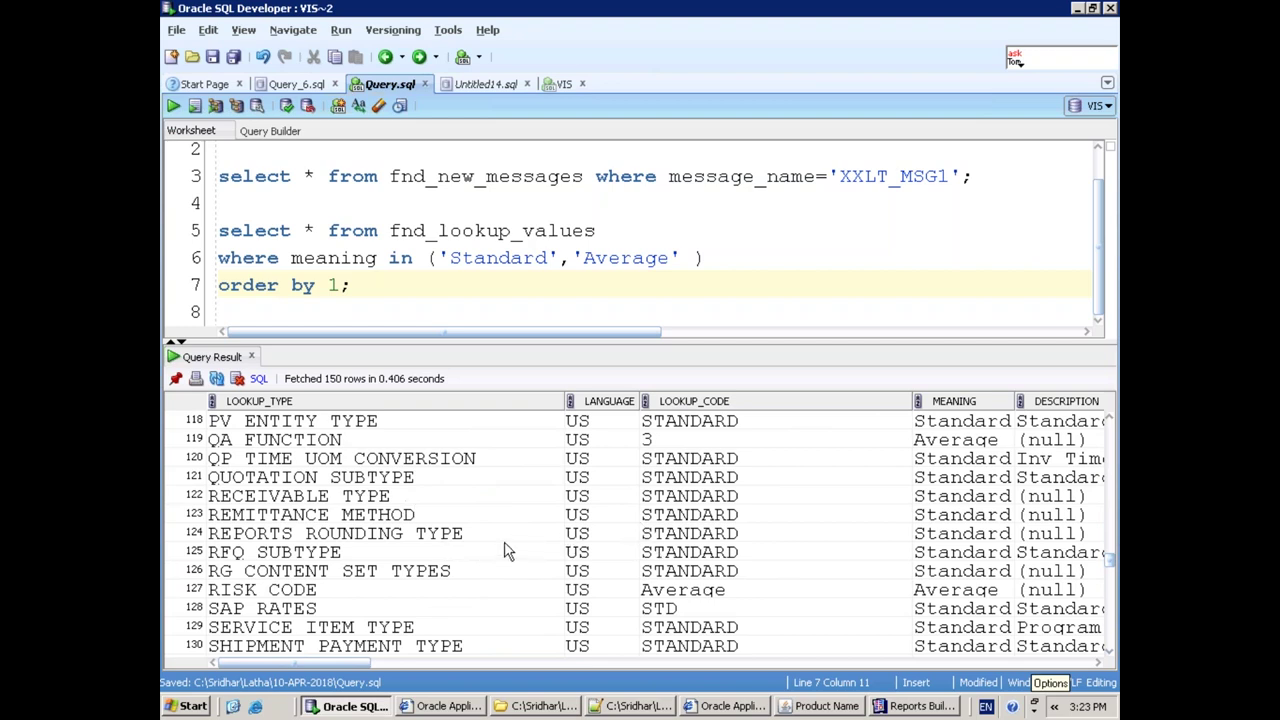
Step: Inspect the DESCRIPTION values of the result rows
double_click(357, 262)
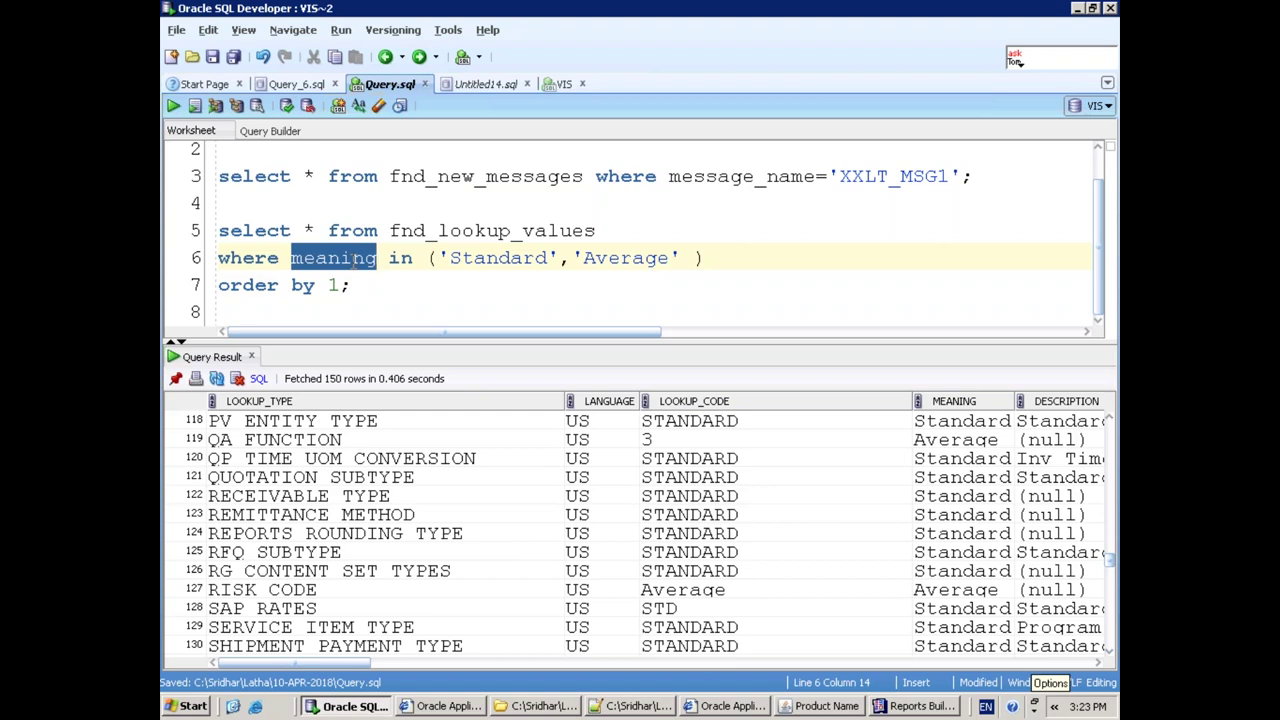
click(1058, 518)
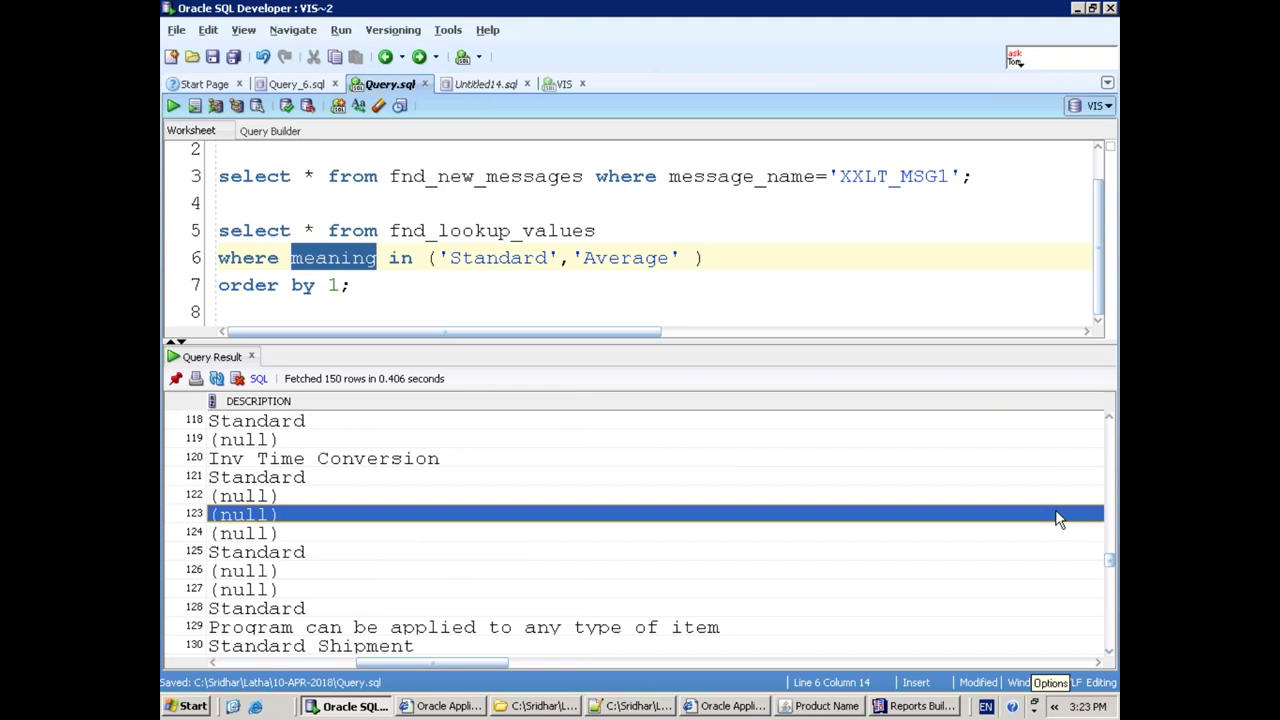
key(Down)
key(Down)
key(Down)
key(Down)
key(Down)
key(Down)
key(Down)
key(Down)
key(Down)
key(Down)
key(Down)
key(Down)
key(Down)
key(Down)
key(Down)
key(Down)
key(Down)
key(Down)
key(Down)
key(Down)
key(Down)
key(Down)
key(Down)
key(Down)
key(Down)
key(Down)
key(Down)
key(Down)
key(Down)
key(Down)
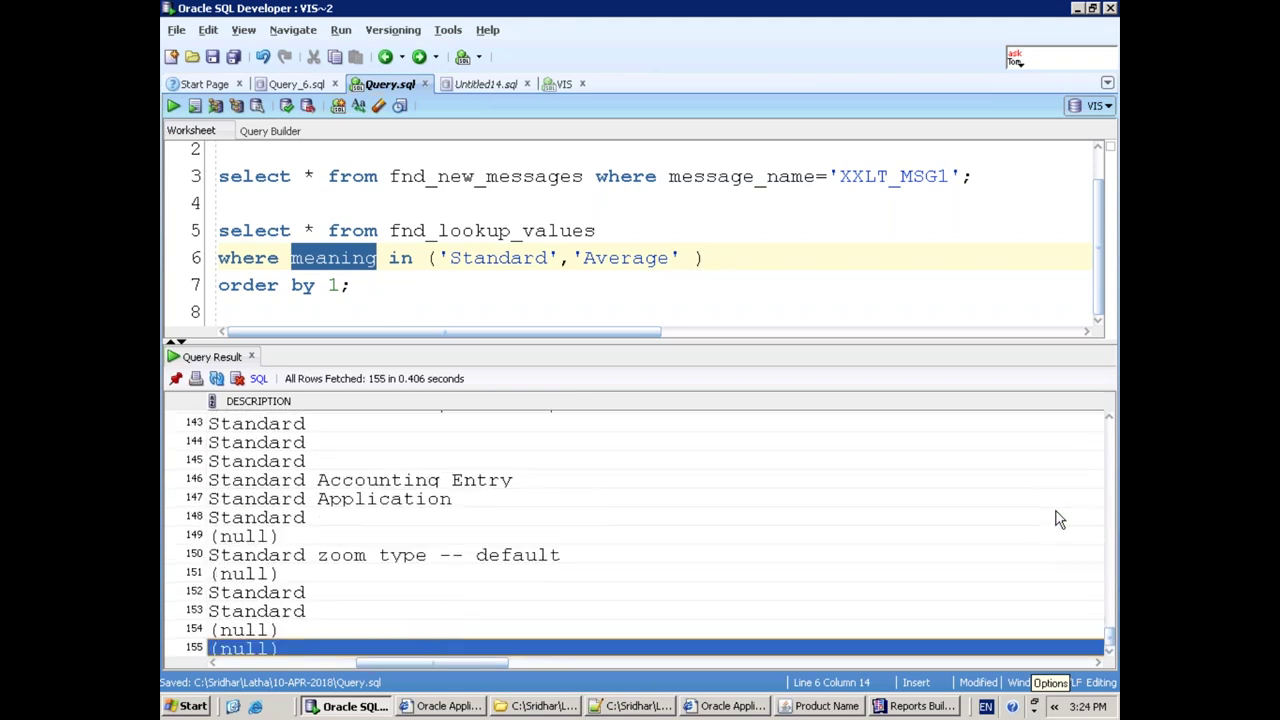
key(Up)
key(Up)
key(Up)
key(Up)
key(Up)
key(Up)
key(Up)
key(Up)
key(Up)
key(Up)
key(Up)
key(Up)
key(Up)
key(Up)
key(Up)
key(Up)
key(Up)
key(Up)
key(Up)
key(Up)
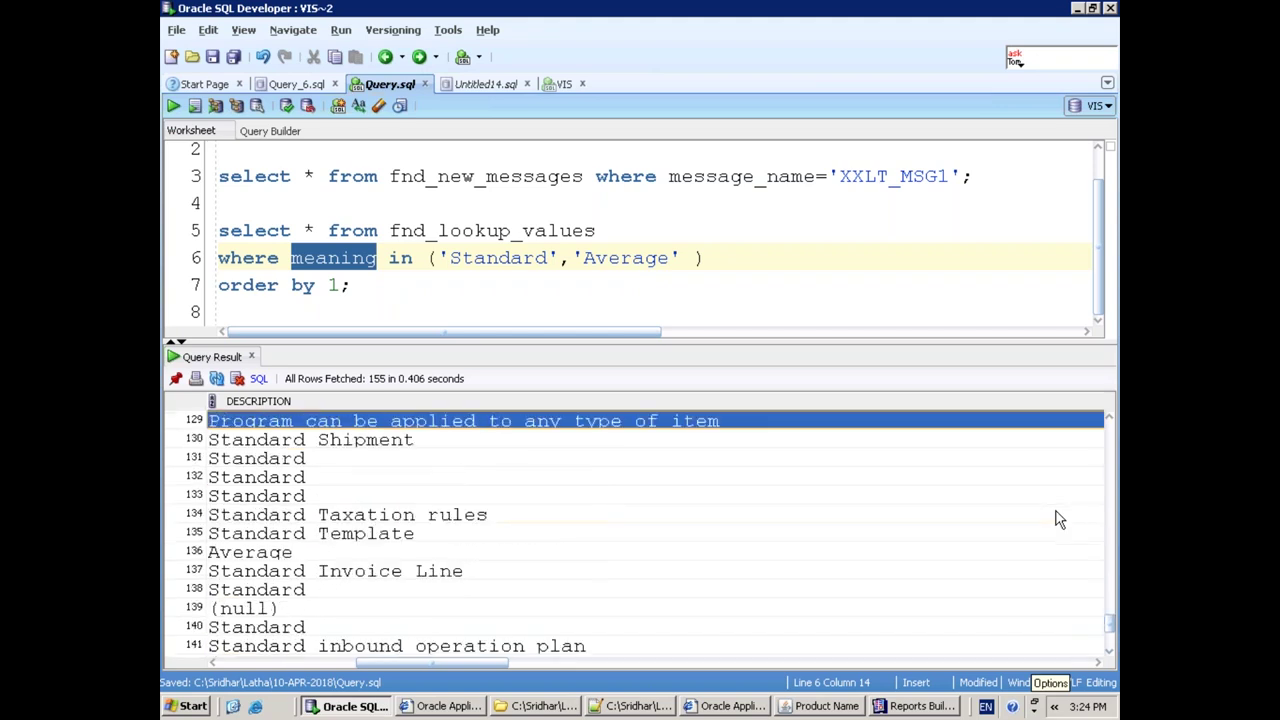
Step: Add the condition and description like '%journal%' on a new line and run the query
click(710, 260)
key(Return)
text(and)
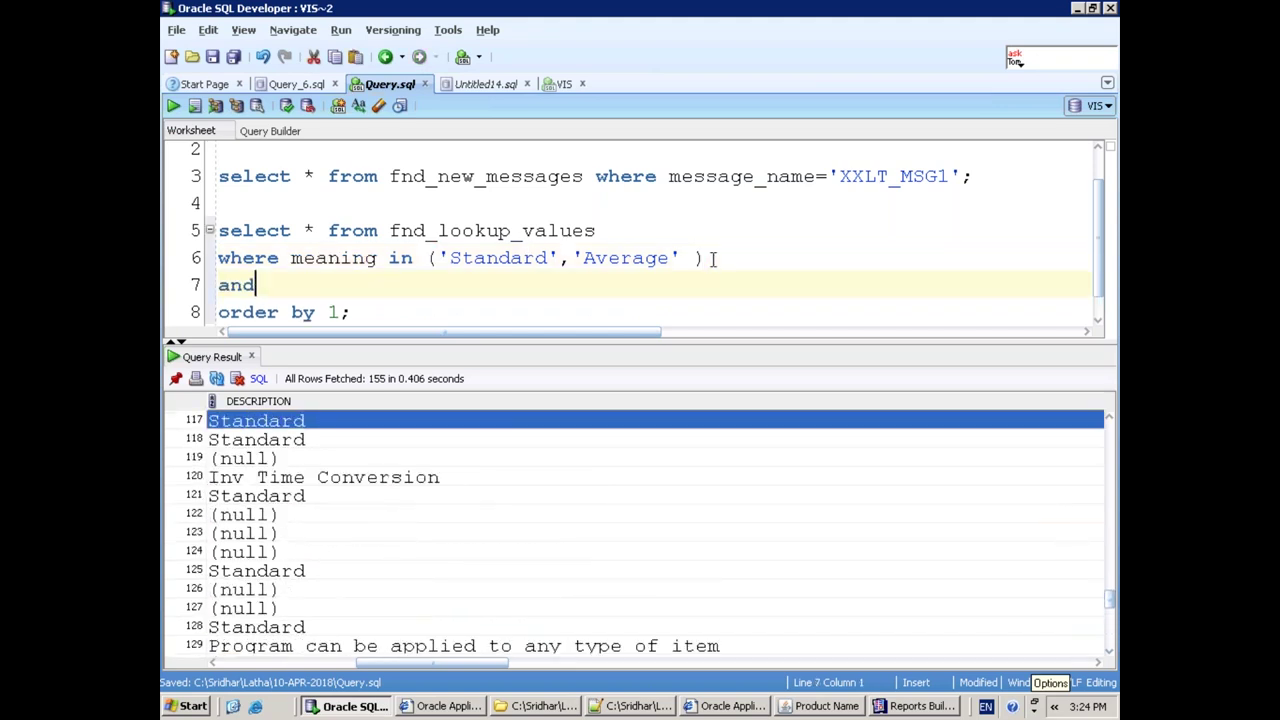
text( description like '%journal%')
key(ctrl+Return)
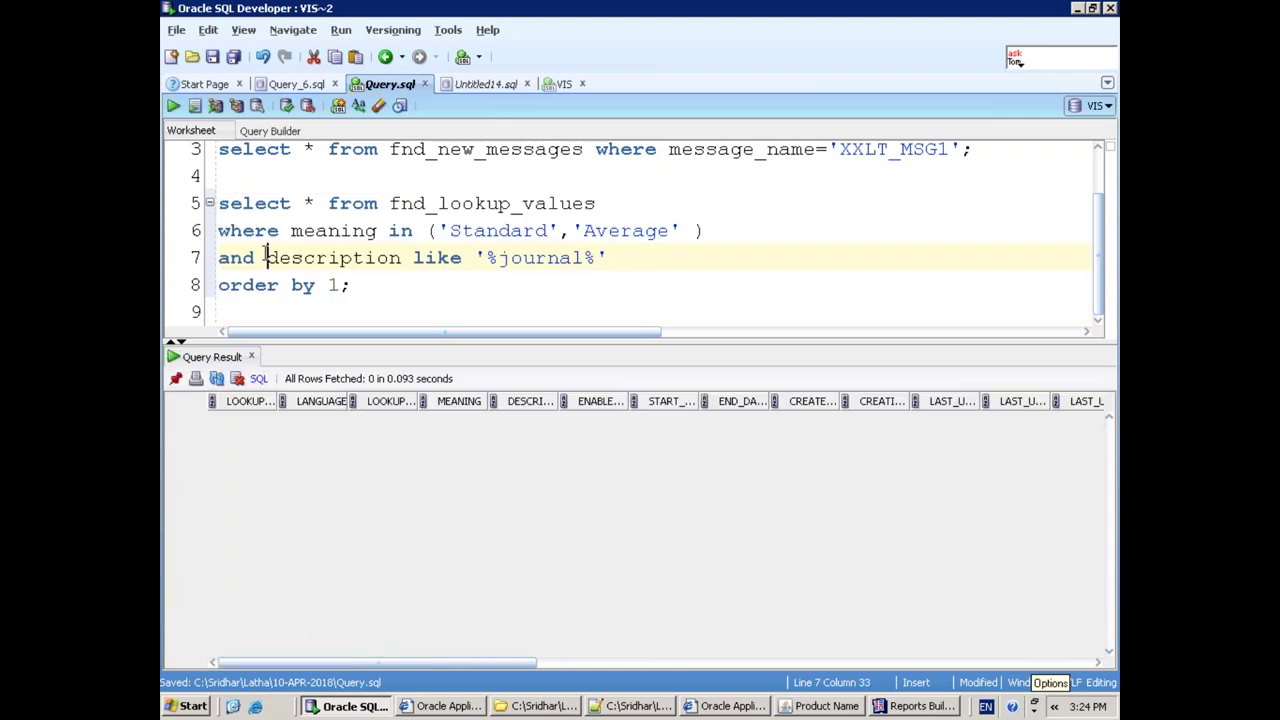
Step: Change it to upper(description) like Upper('%journal%'), rerun it, and add blank lines below
text(upper()
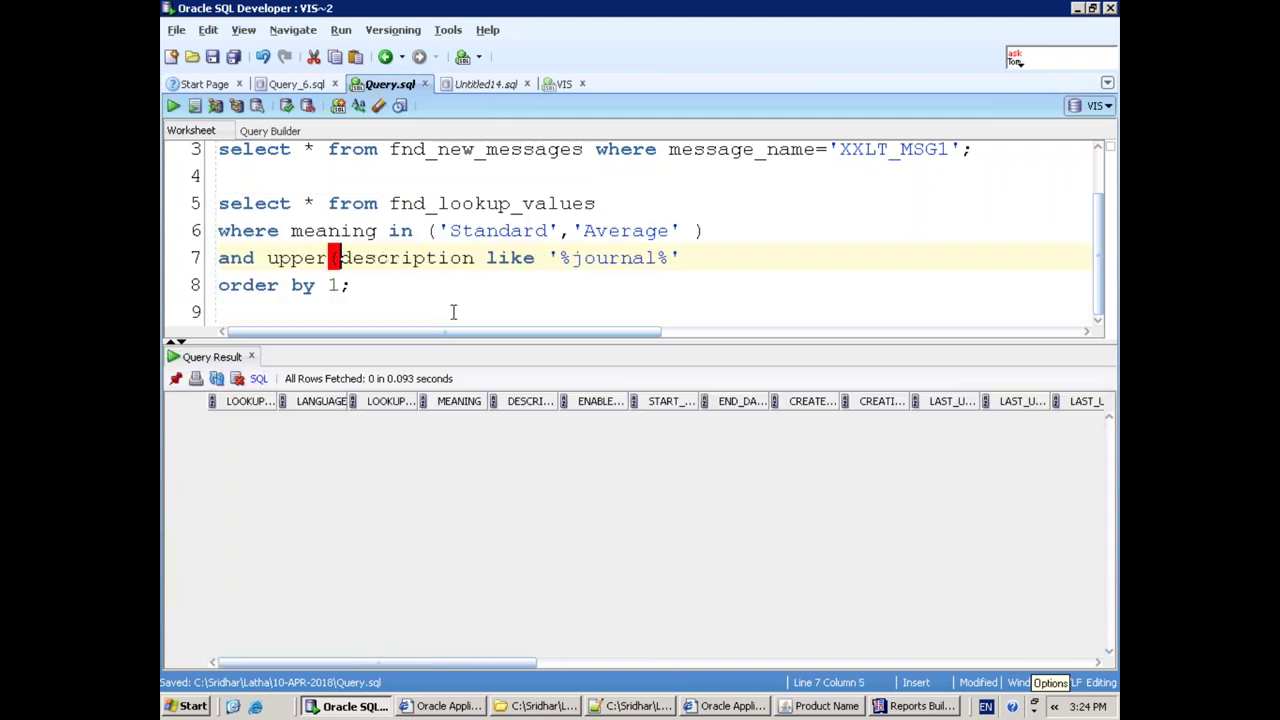
key(Escape)
key(Right)
key(Right)
key(Right)
key(Right)
key(Right)
key(Right)
key(Right)
key(Right)
key(Right)
key(Right)
key(Right)
text())
key(Right)
key(Right)
key(Right)
key(Right)
key(Right)
text(Upper)
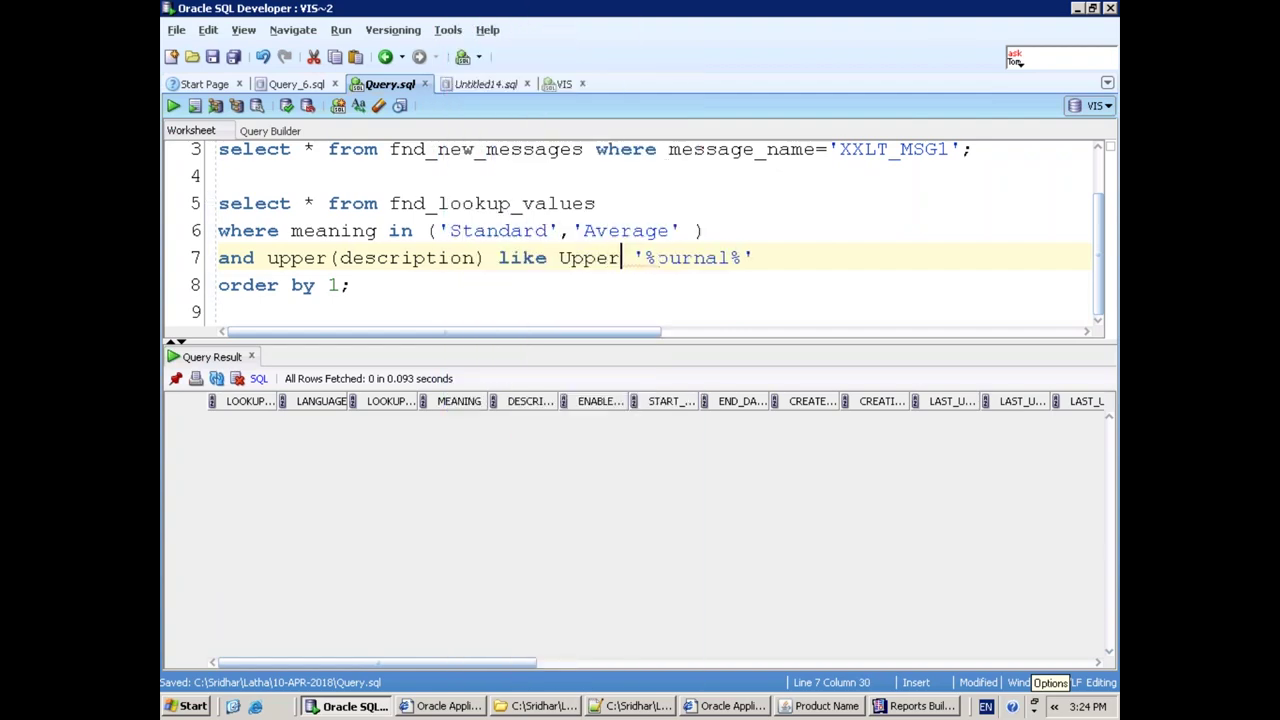
text(()
key(Up)
key(Escape)
key(End)
text())
key(ctrl+Return)
key(Left)
click(365, 284)
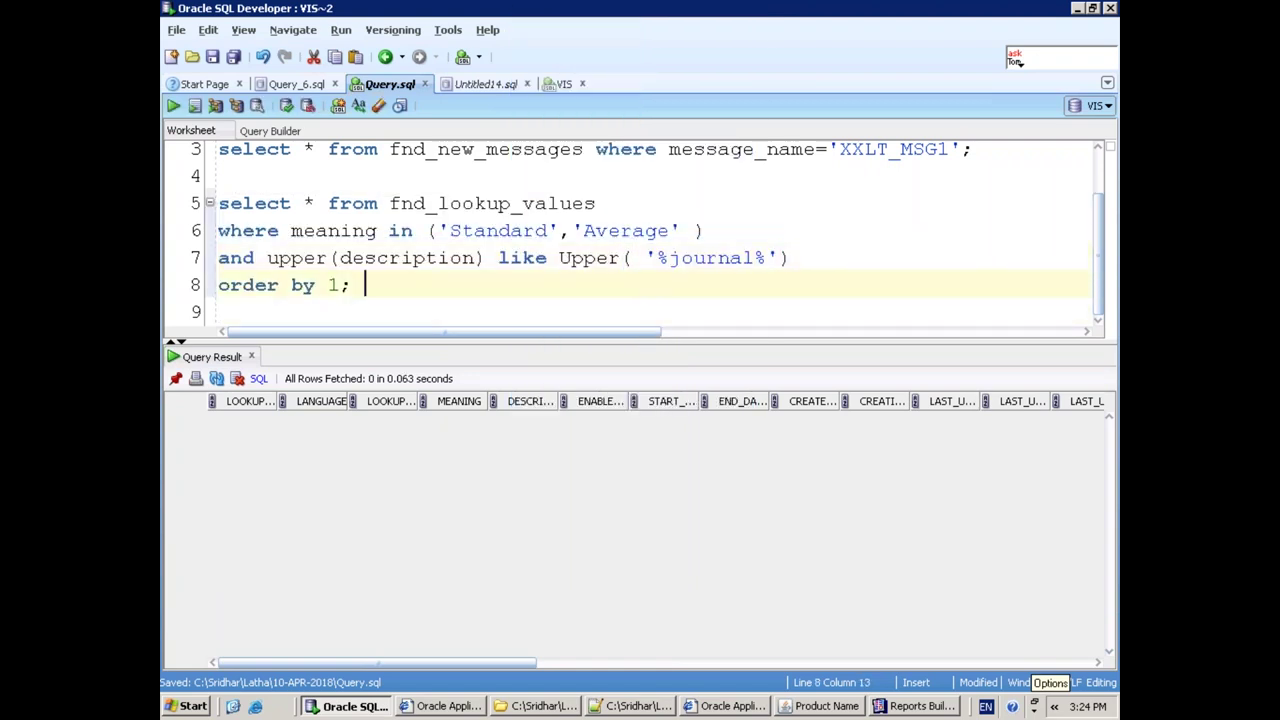
key(Return)
key(Return)
key(Return)
Step: Write and run 'select * from po_types ;' as a new query
text(sel)
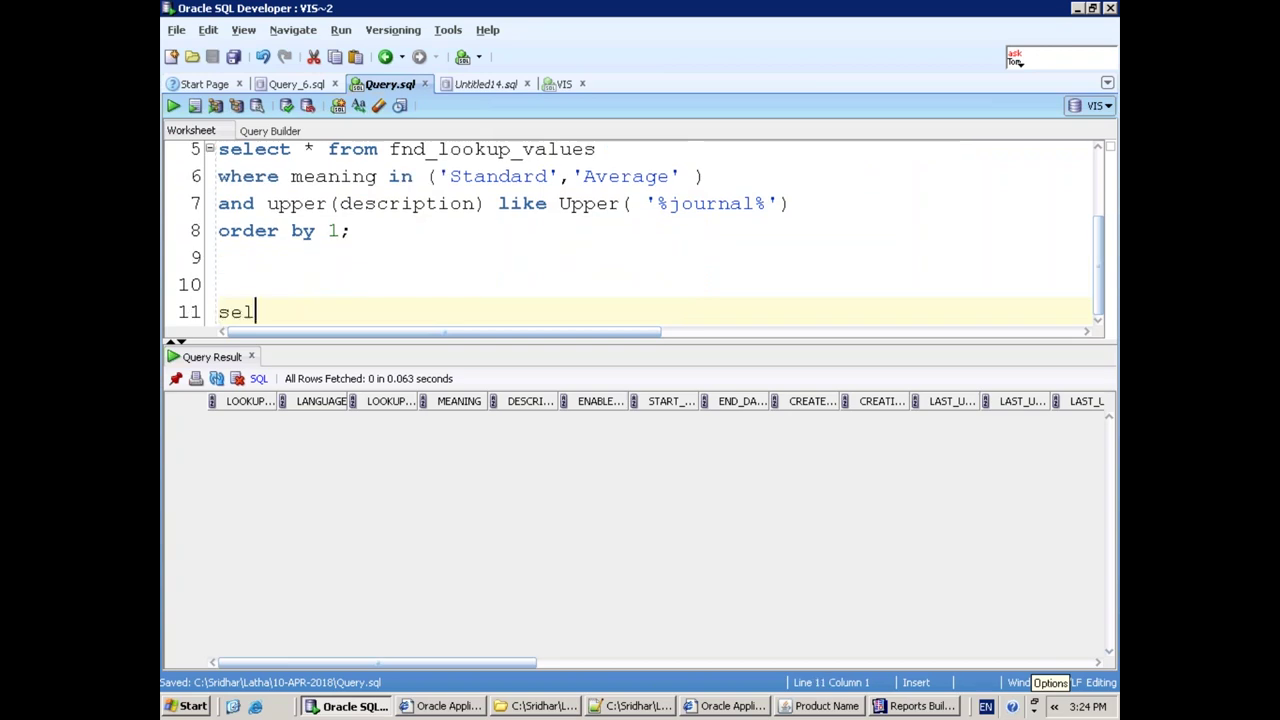
text(ect * from po_types ;)
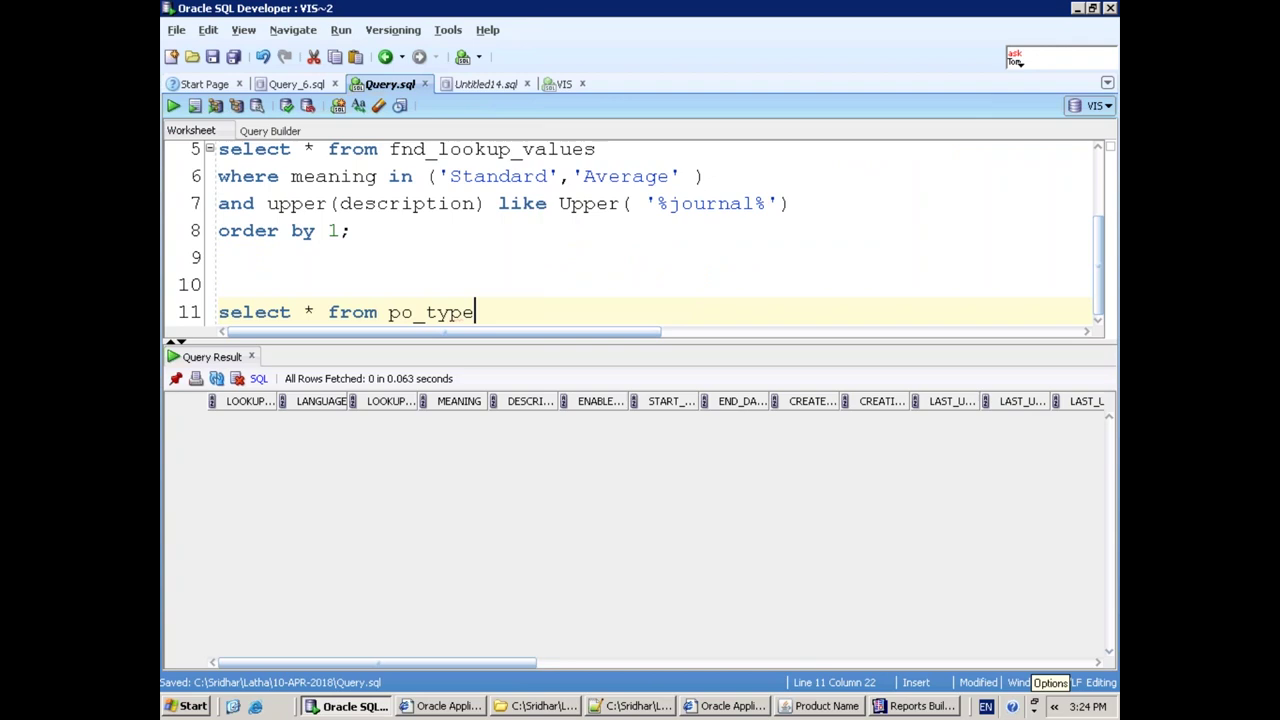
key(ctrl+Return)
key(Left)
key(Left)
key(Left)
key(Left)
key(Left)
key(Left)
key(Left)
key(Left)
key(Left)
key(Left)
key(Left)
key(Right)
key(Right)
key(Right)
key(Home)
key(shift+End)
key(Delete)
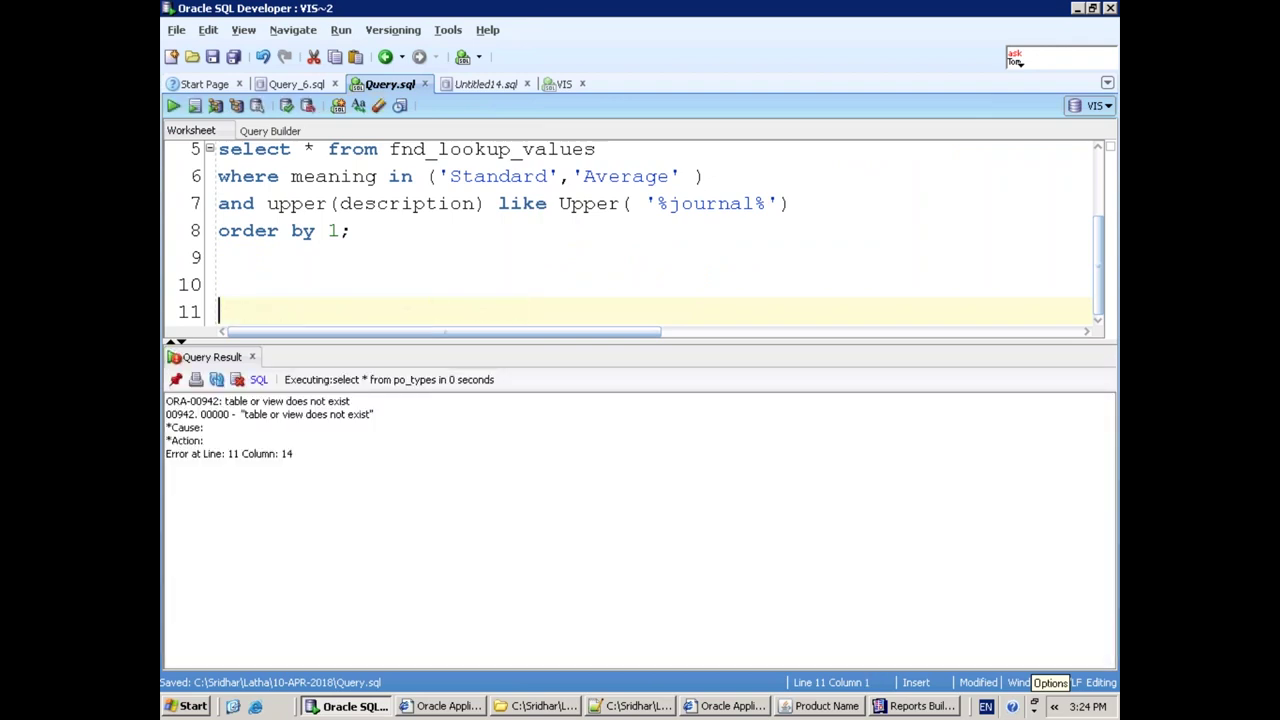
key(ctrl+z)
Step: Change the table to po_lookup_codes, run the query, and scroll its results
key(shift+End)
key(Delete)
text(lookup)
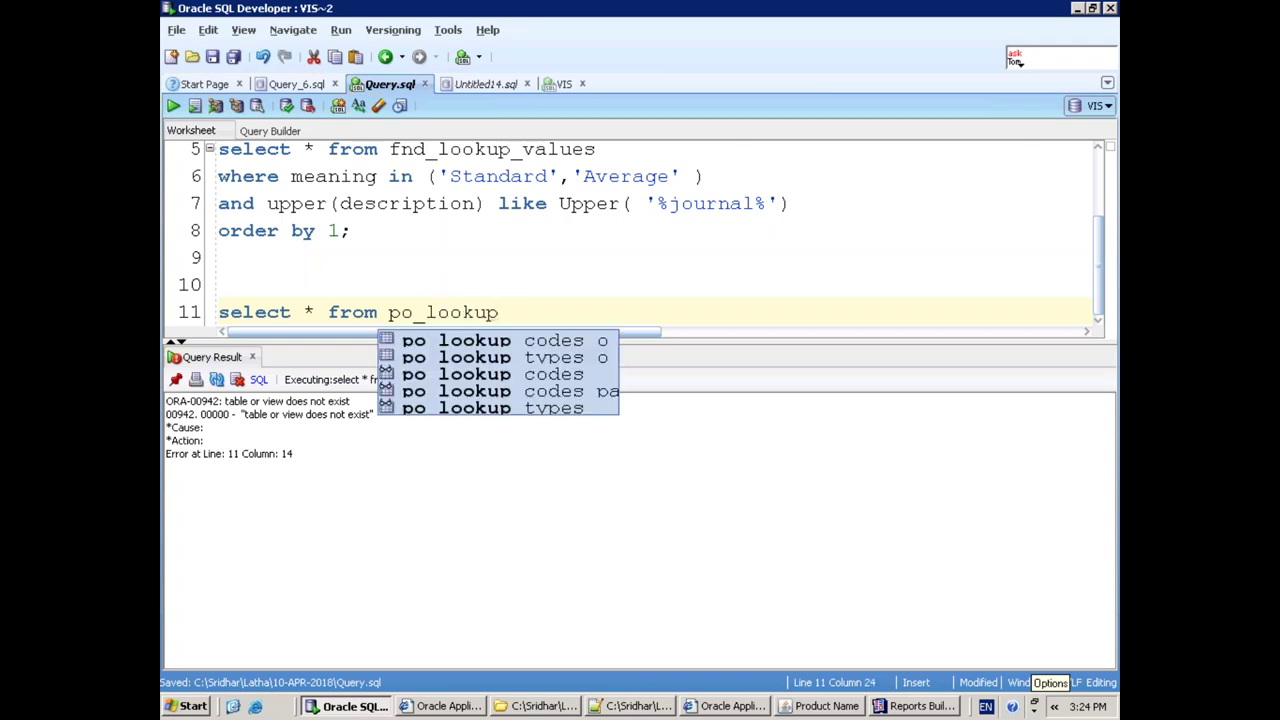
key(Return)
key(BackSpace)
key(BackSpace)
key(BackSpace)
key(BackSpace)
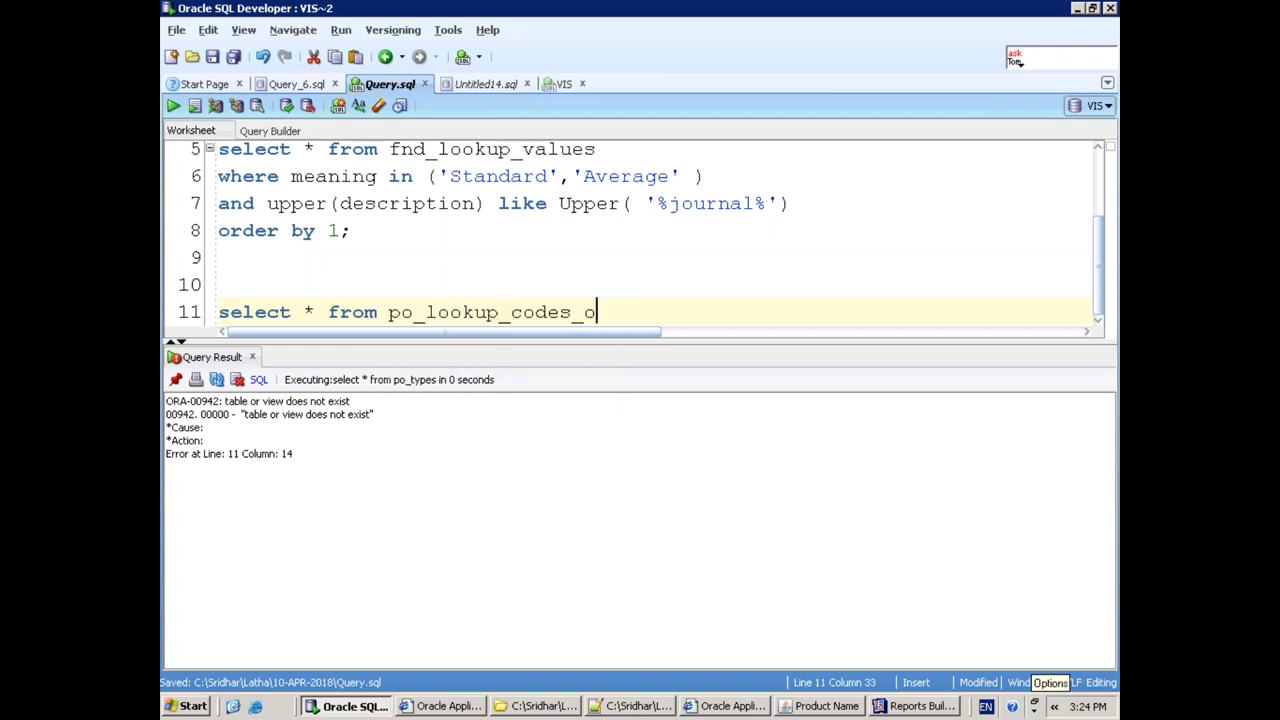
key(Escape)
key(ctrl+Return)
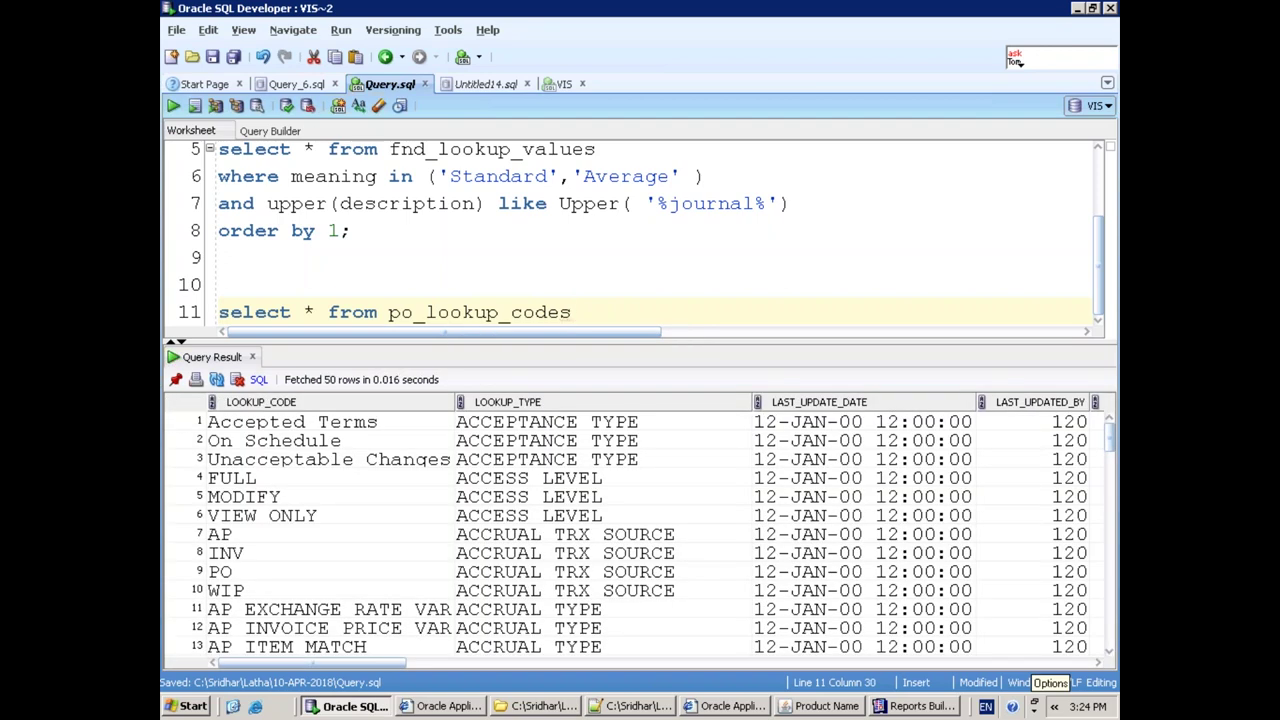
click(551, 560)
scroll(560, 570, down, 16)
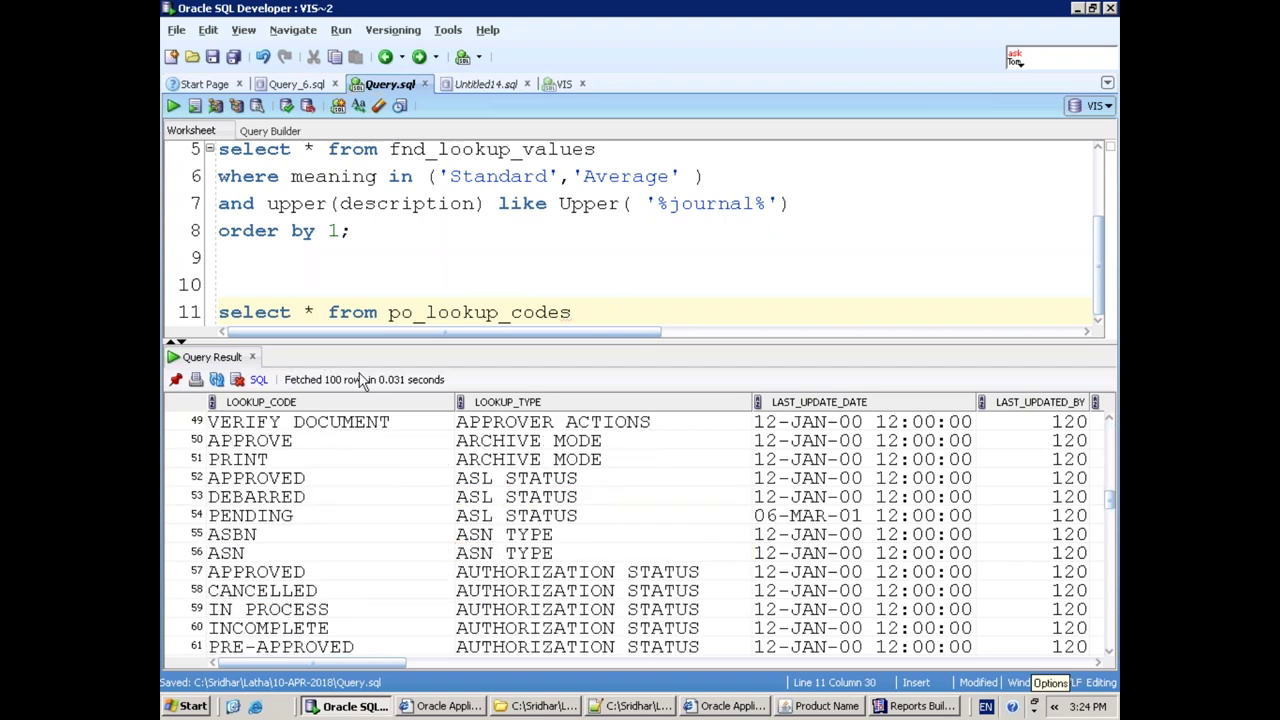
Step: Replace the asterisk with distinct lookup_type, run it, and browse the types such as POXRCIPV
key(BackSpace)
text(distinct looku)
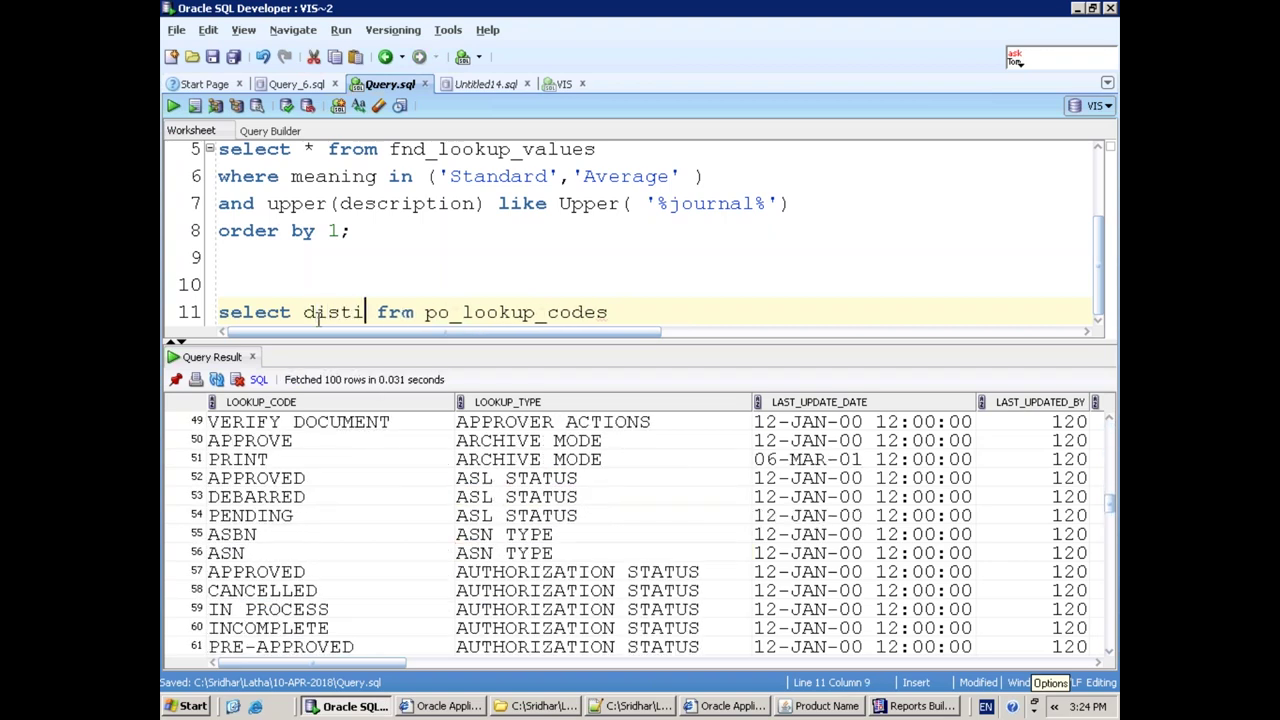
text(p_type)
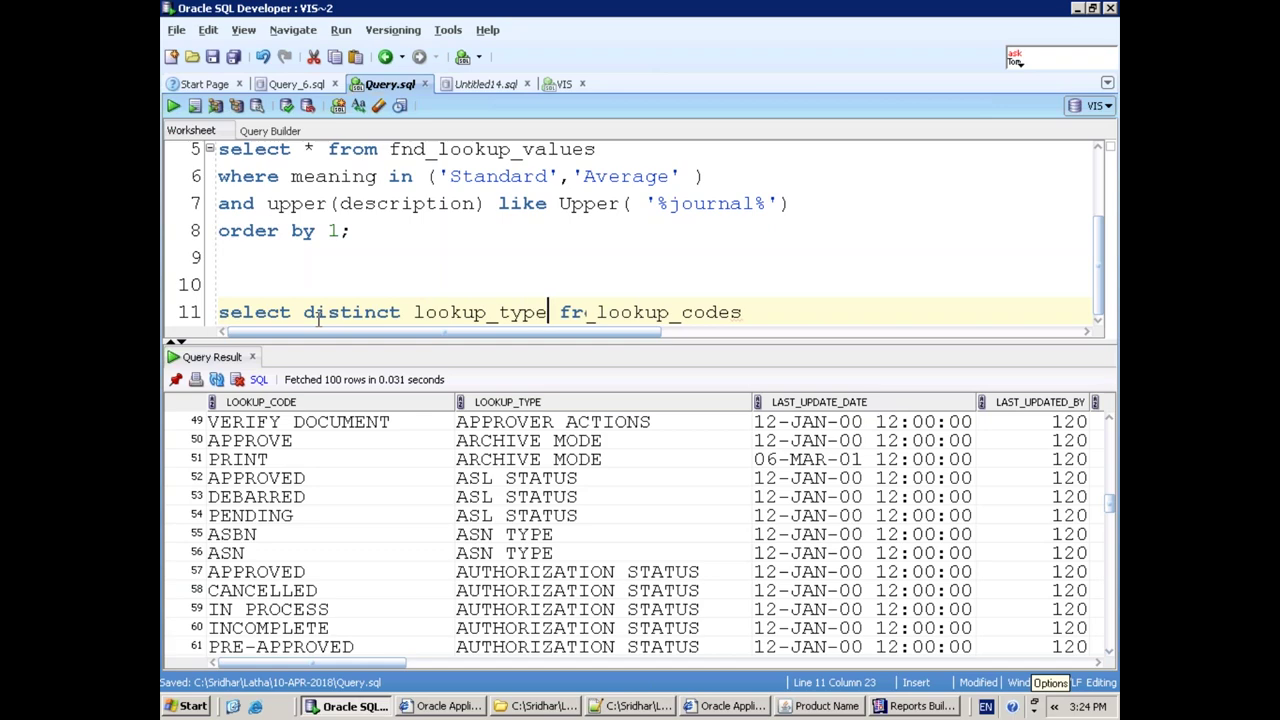
key(ctrl+Return)
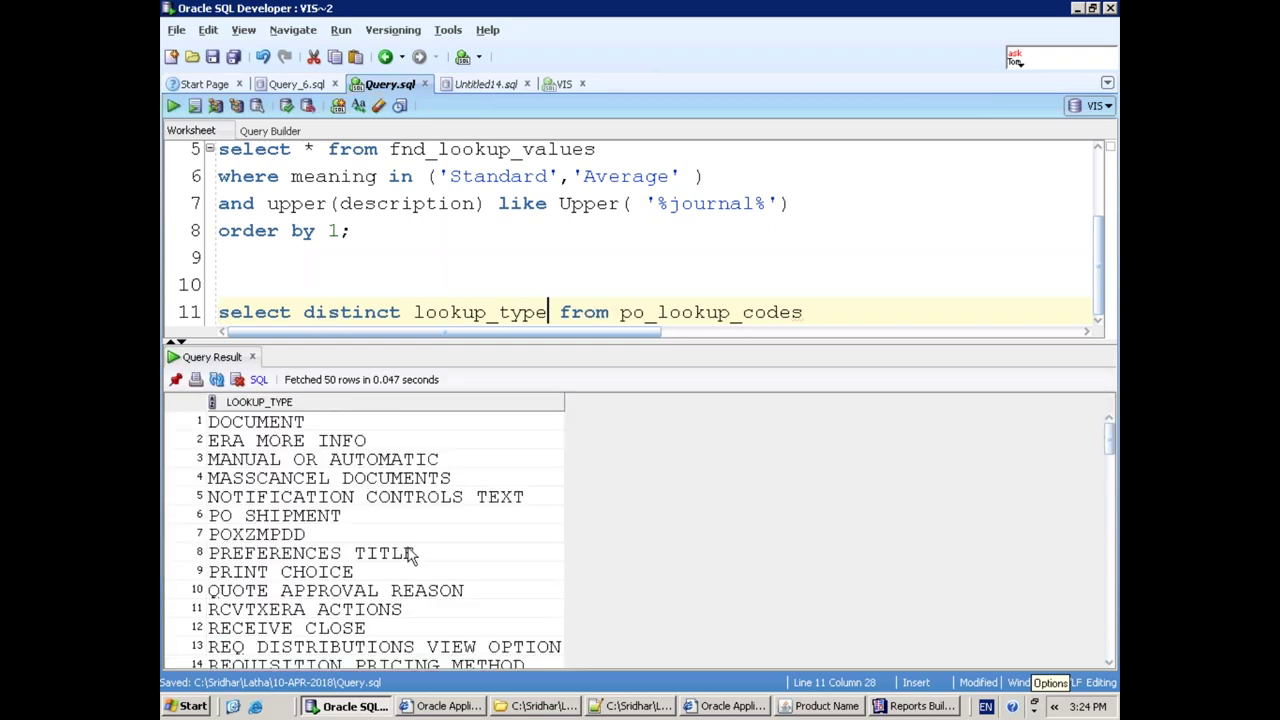
scroll(404, 555, down, 7)
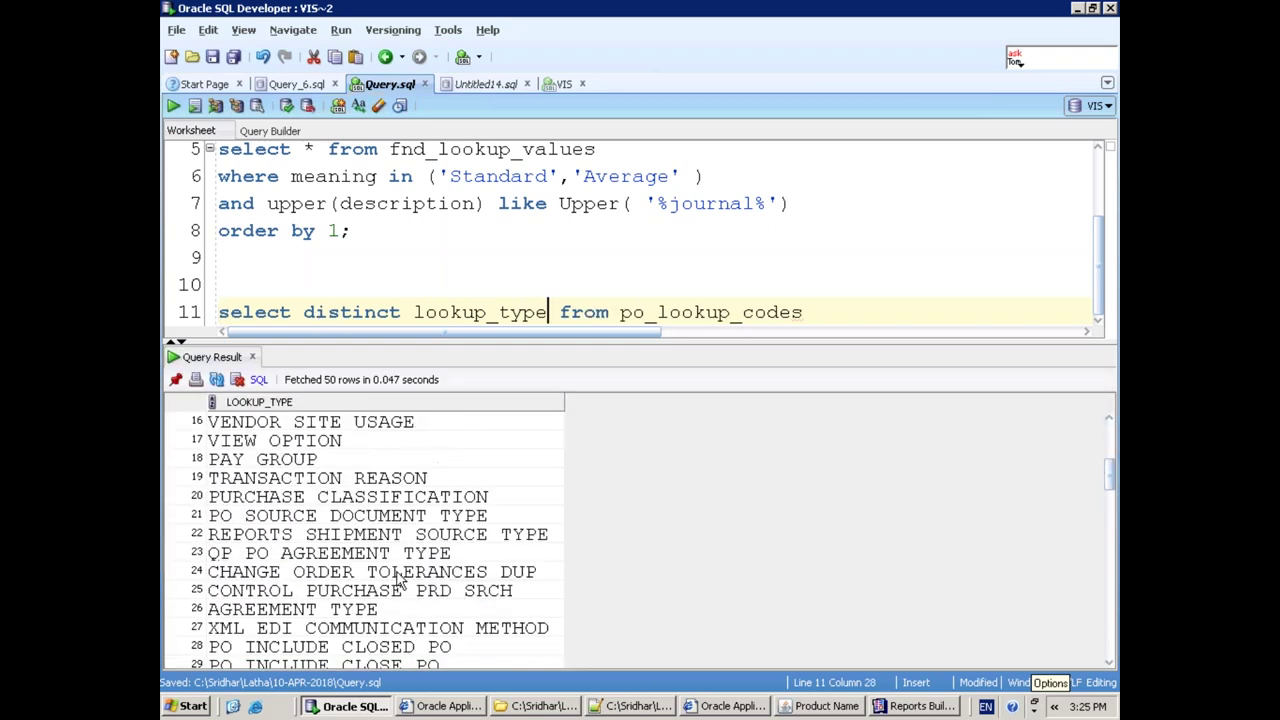
scroll(404, 618, down, 5)
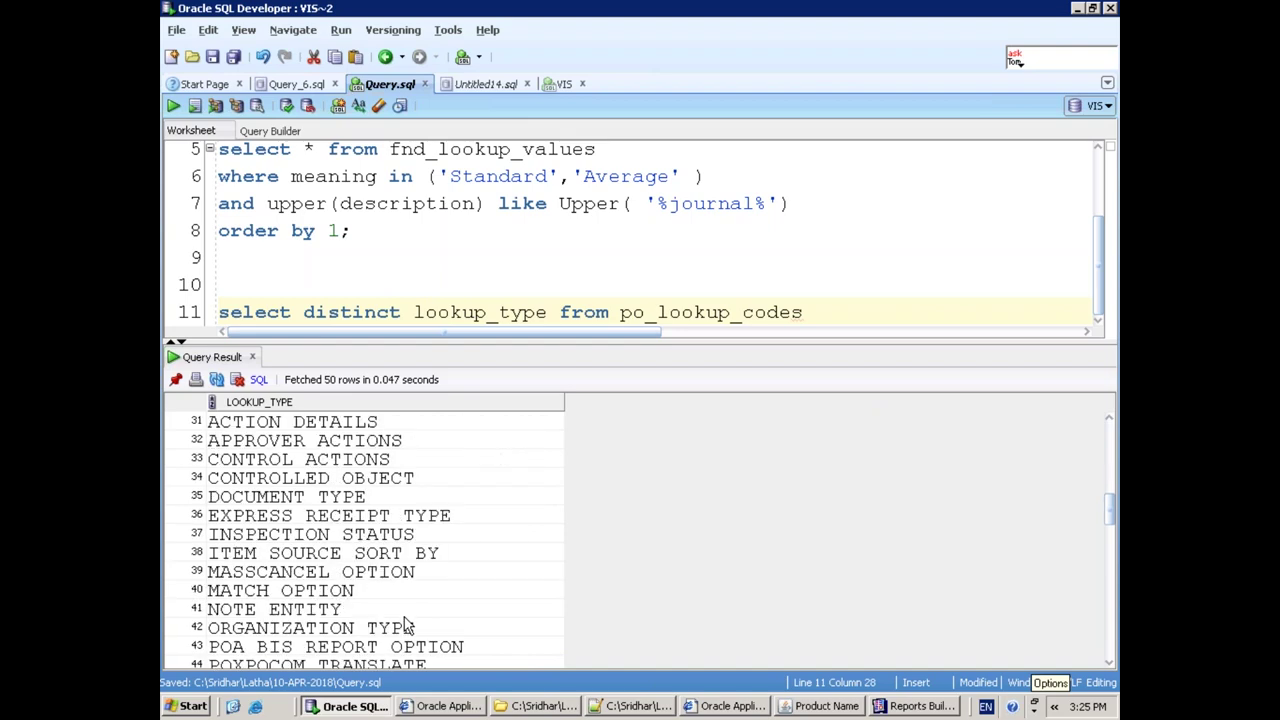
click(361, 570)
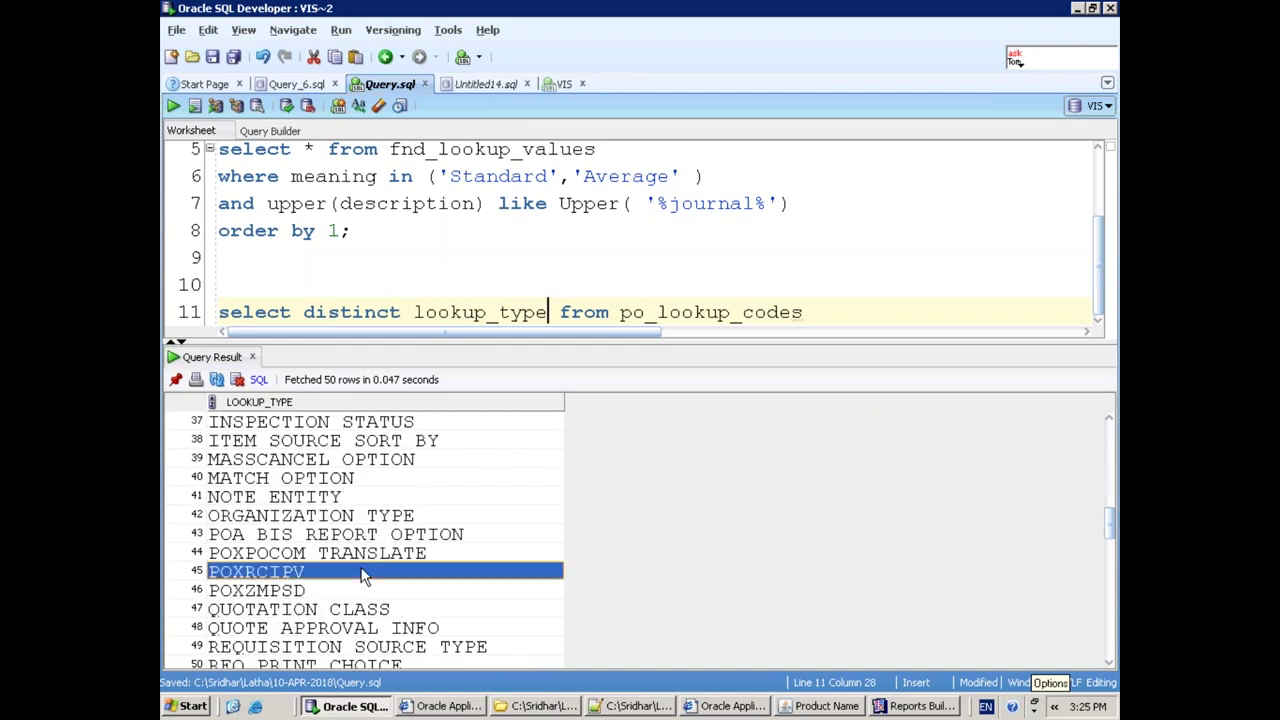
scroll(393, 583, down, 11)
scroll(423, 602, down, 13)
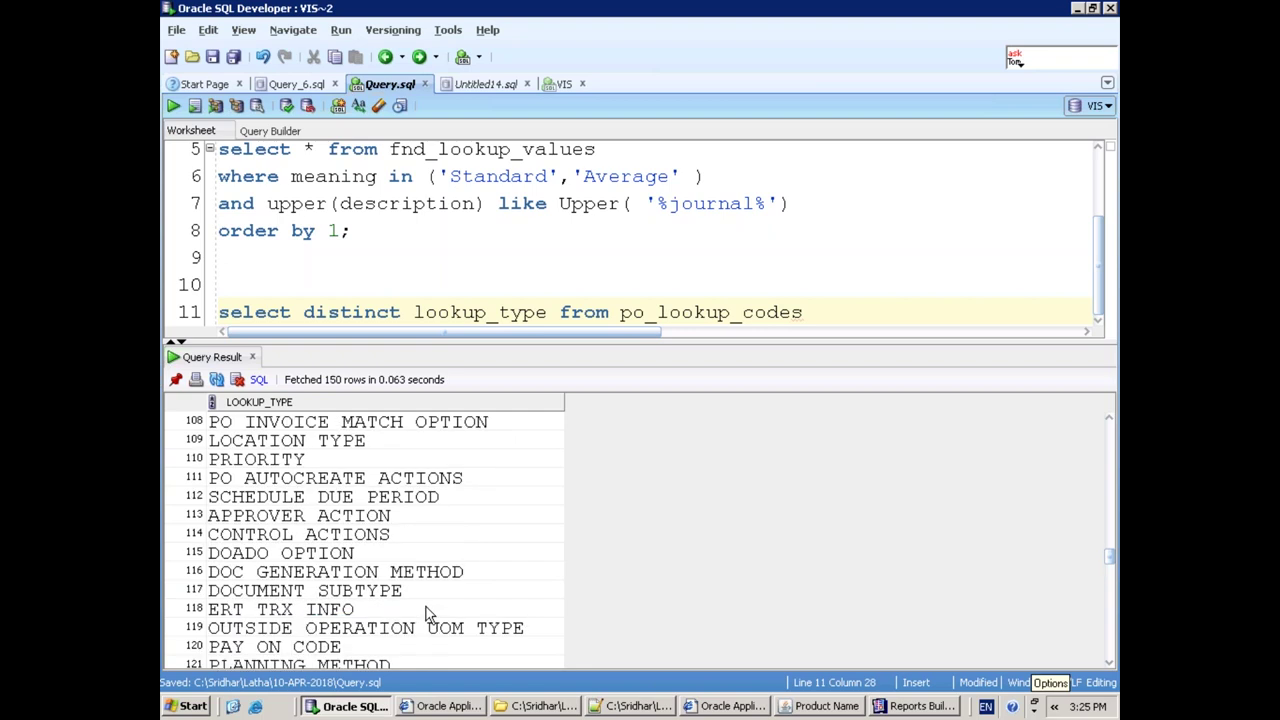
Step: End the distinct lookup_type query with a semicolon and add a new line below
drag(279, 312, 283, 370)
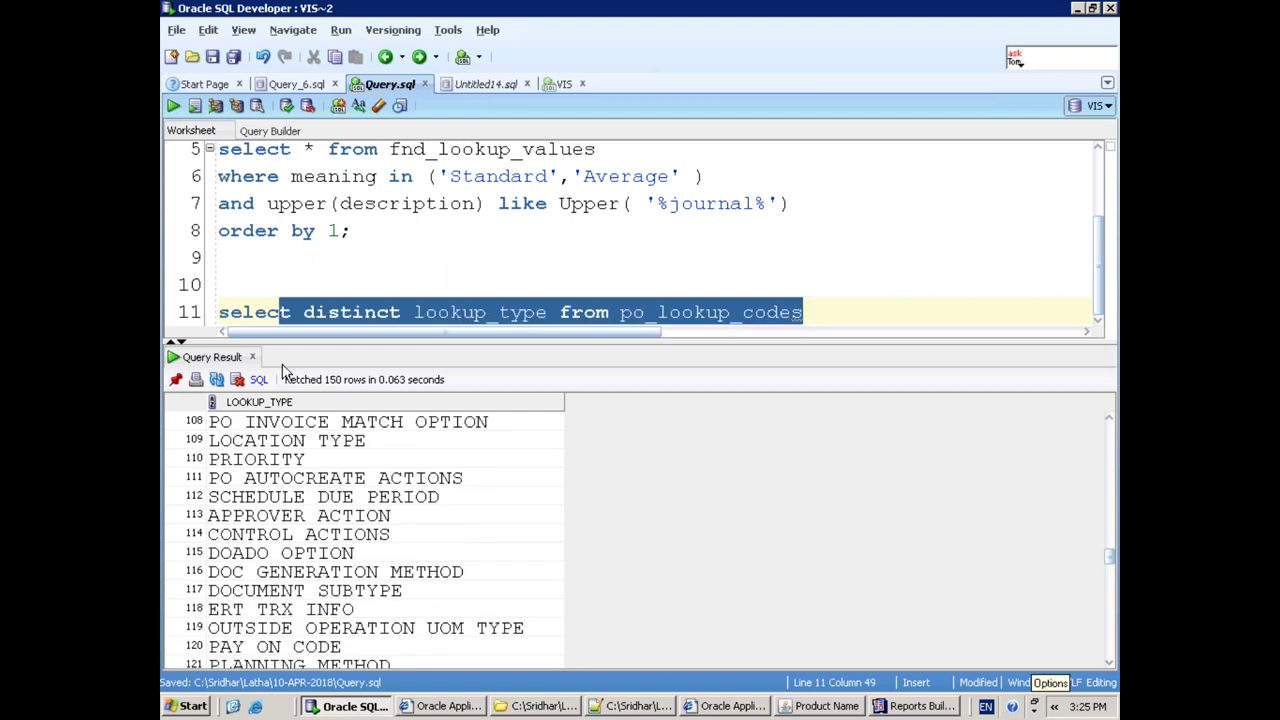
key(End)
text(;)
key(Return)
key(Return)
key(Return)
key(Return)
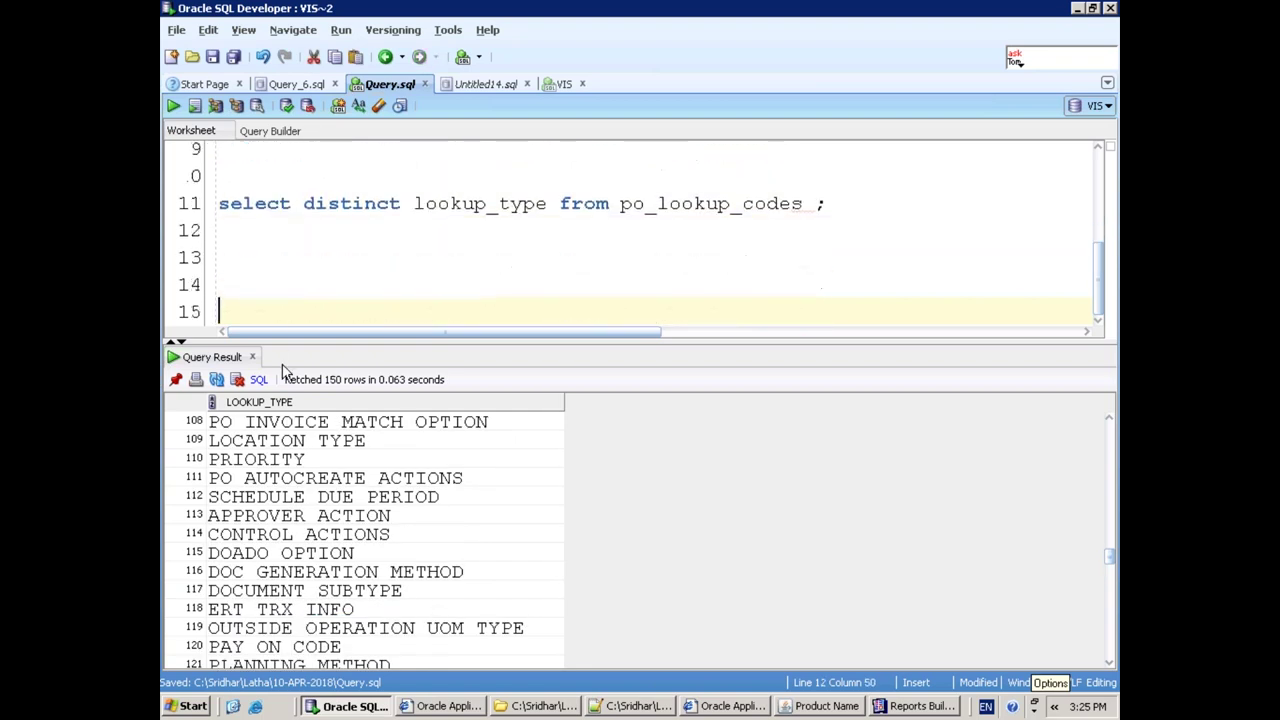
Step: View the journal types in the journals window, then search responsibilities for Application Developer
click(822, 706)
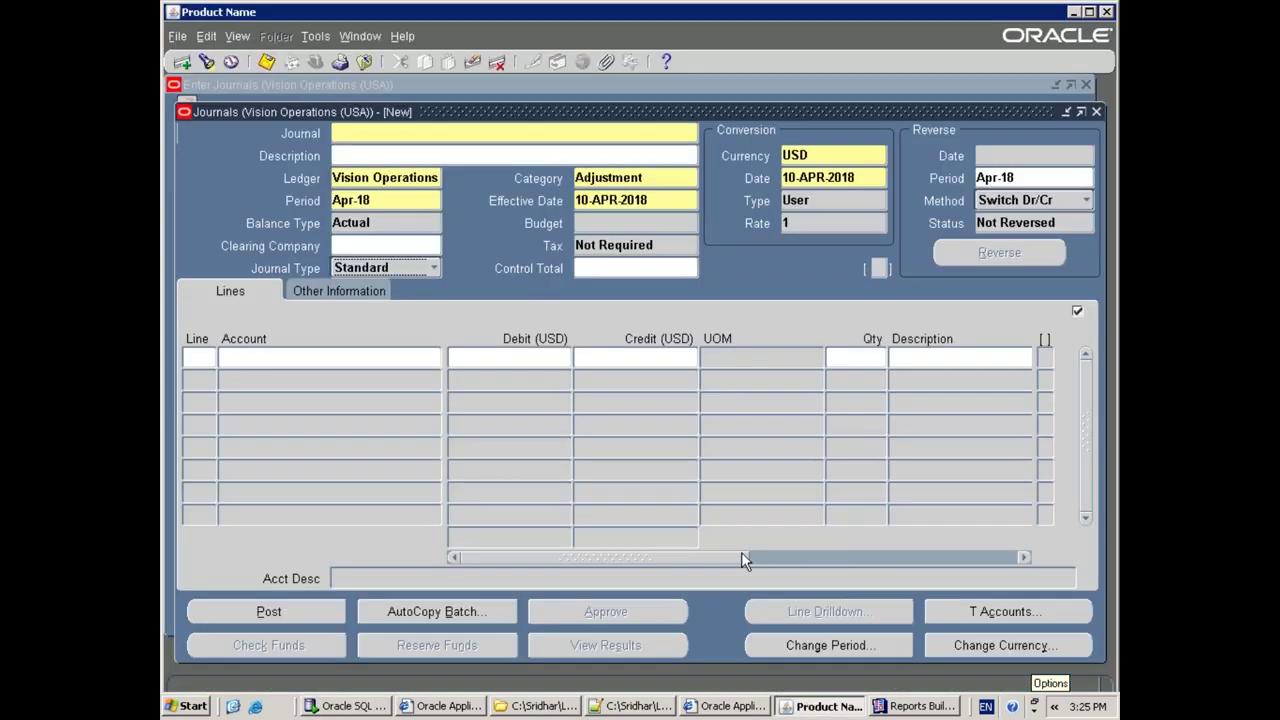
click(402, 268)
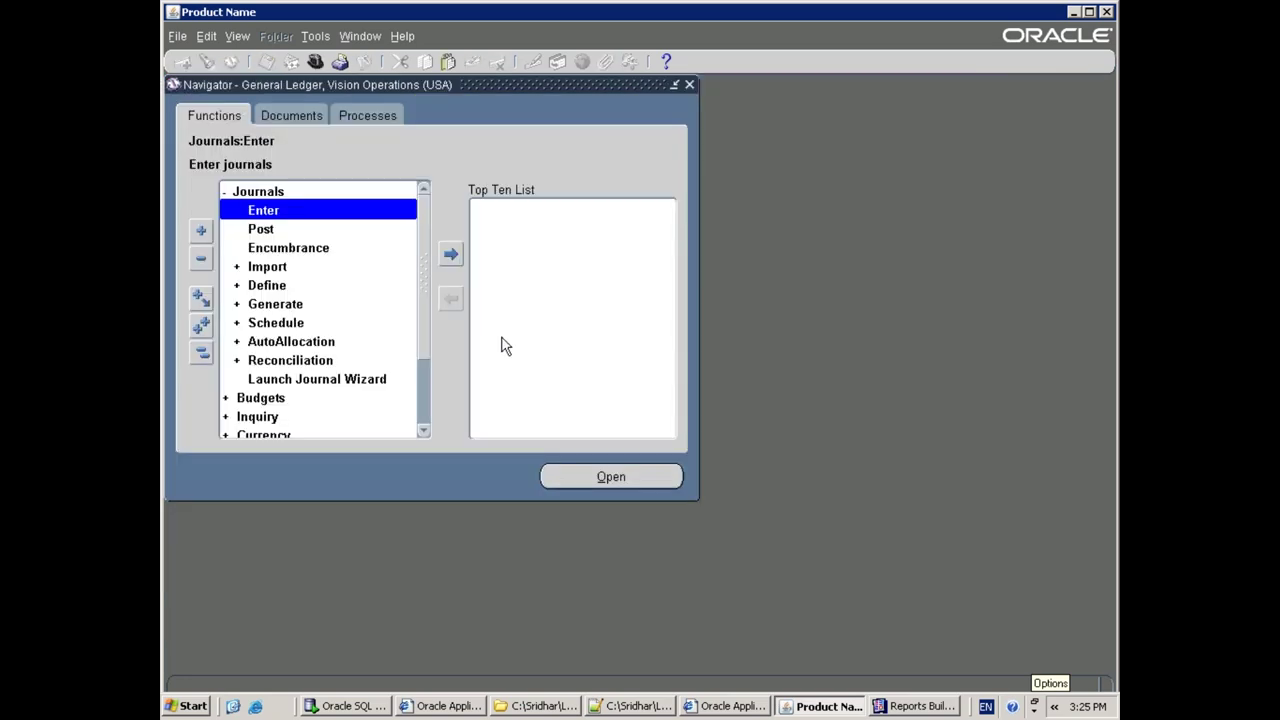
key(alt+f)
text(w)
text(application D%)
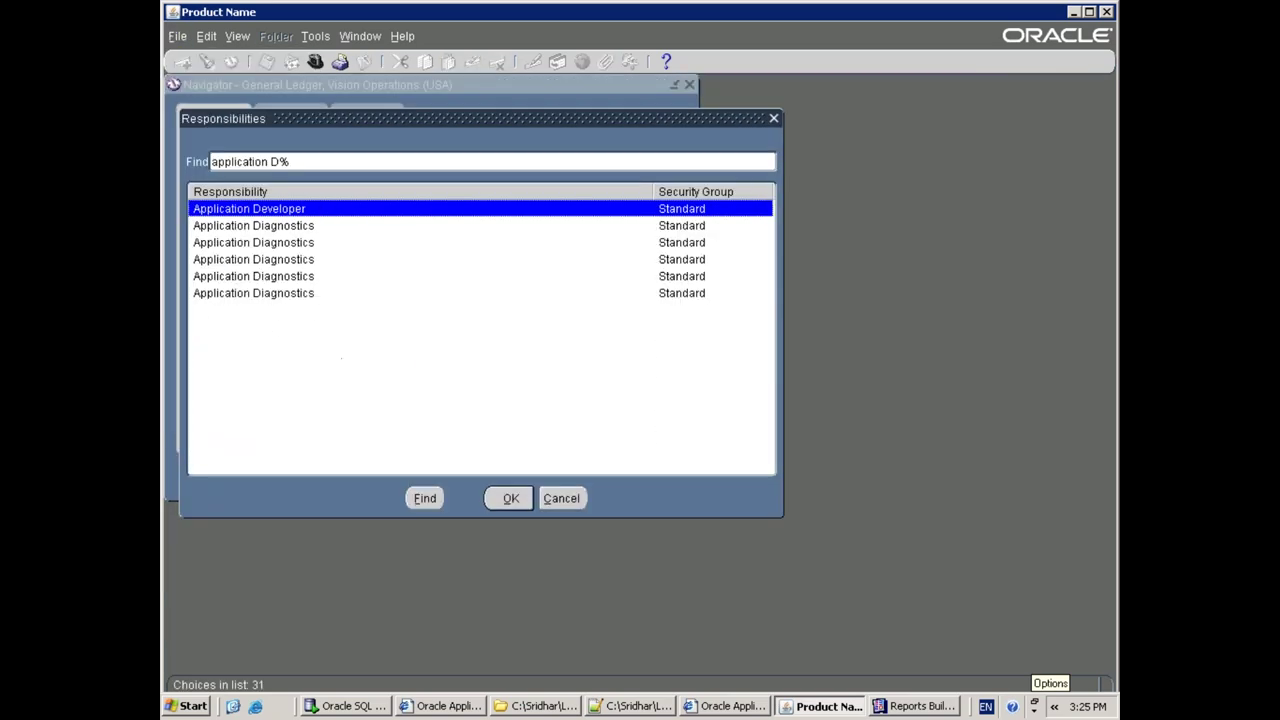
key(Return)
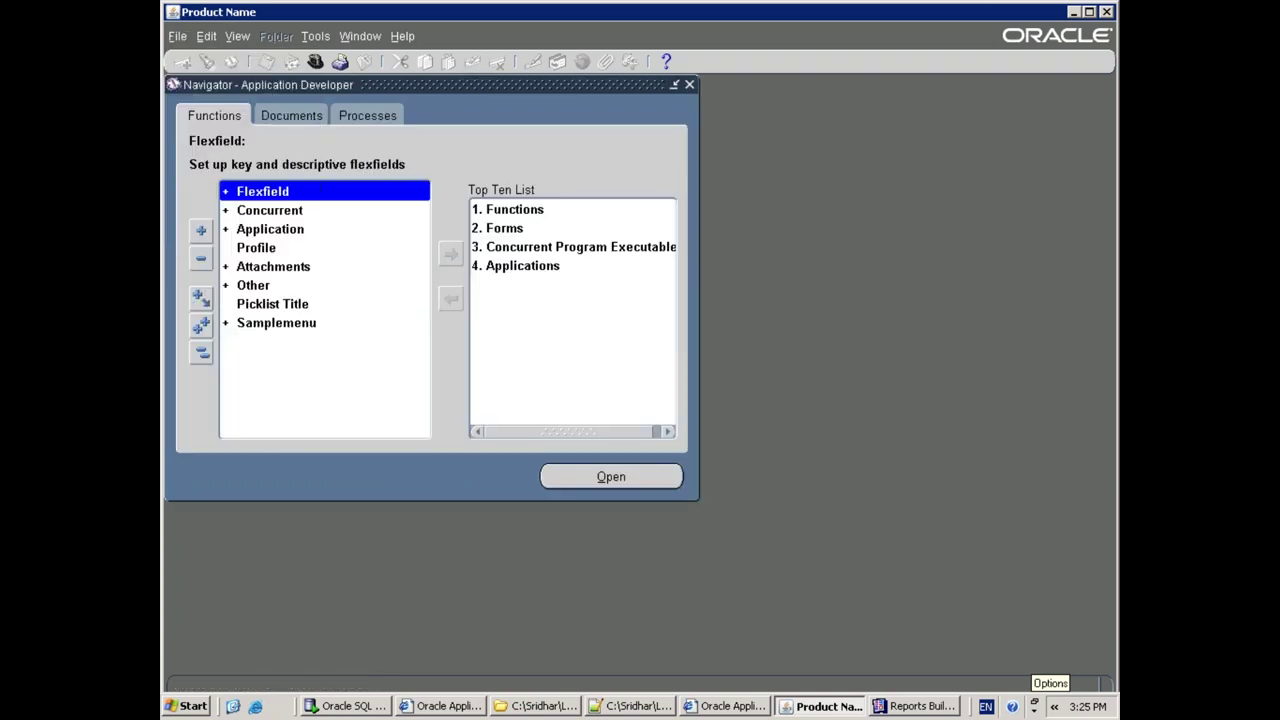
Step: Expand the General Ledger Setup functions and reopen the form functions and responsibilities lists
key(Down)
key(Down)
key(Down)
key(Down)
key(Down)
key(Down)
key(Return)
key(Down)
key(Down)
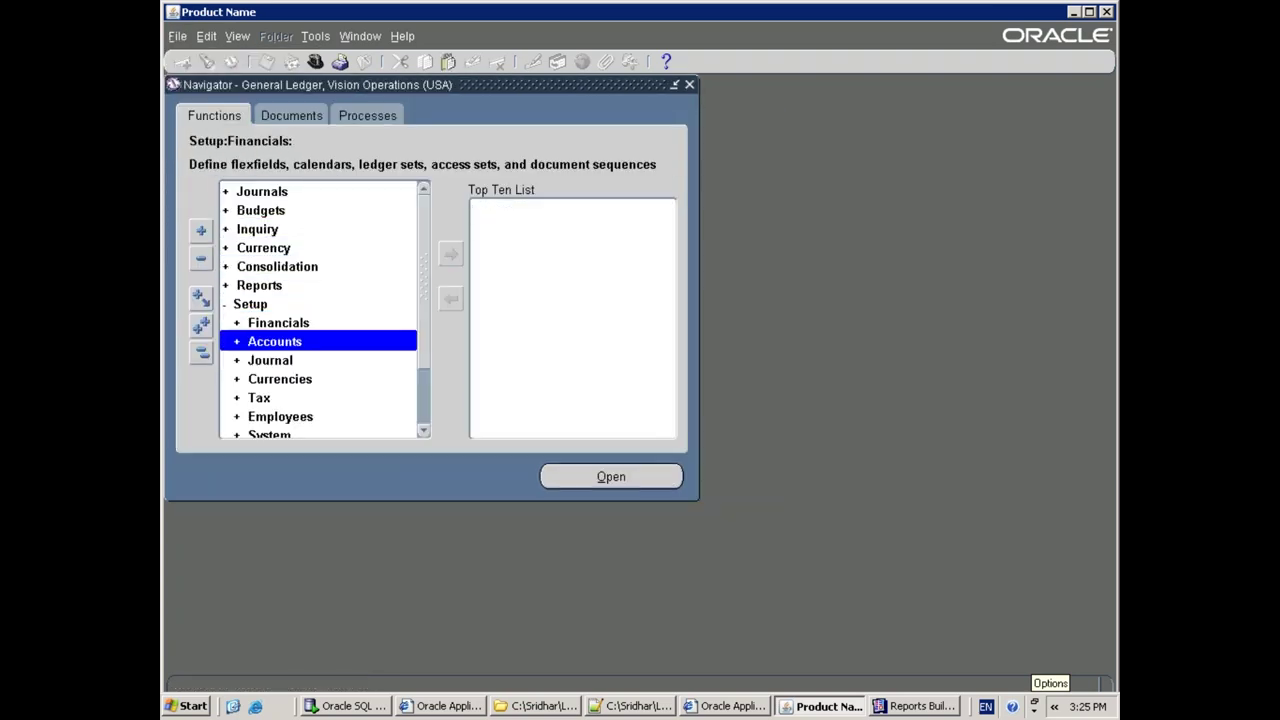
key(Down)
key(Down)
key(Down)
key(ctrl+l)
text(l%)
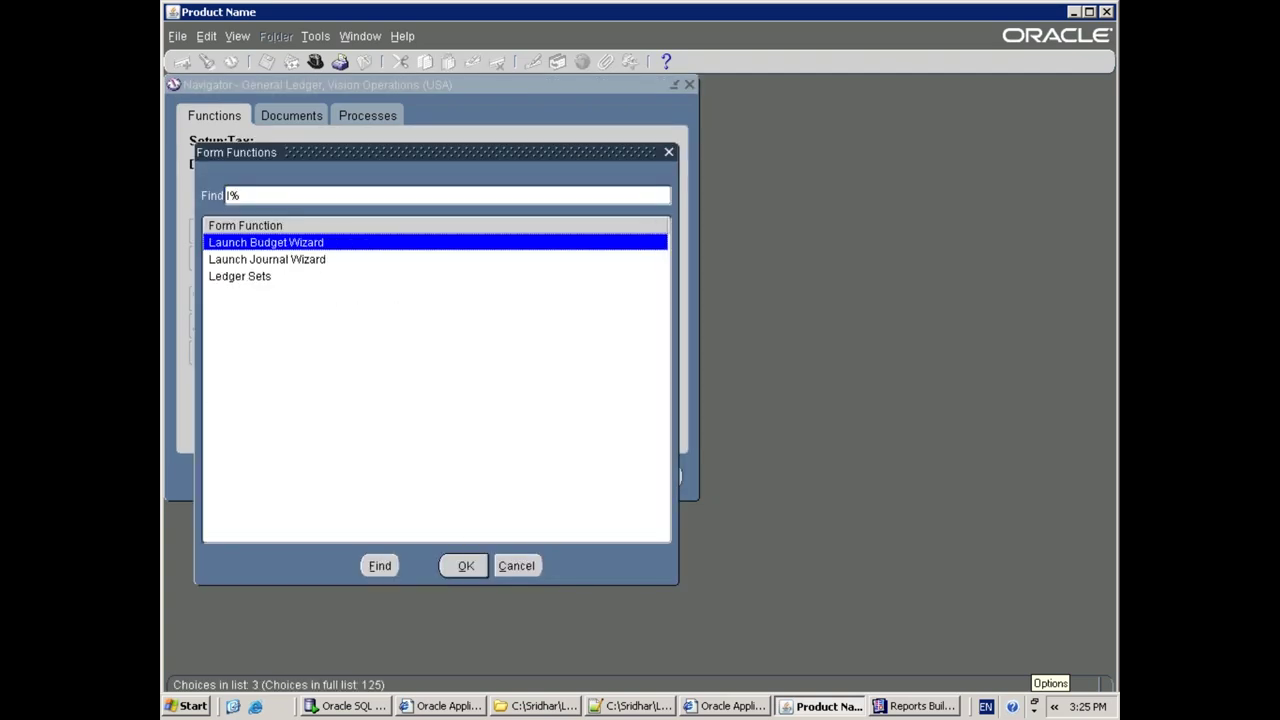
key(Escape)
key(alt+f)
text(w)
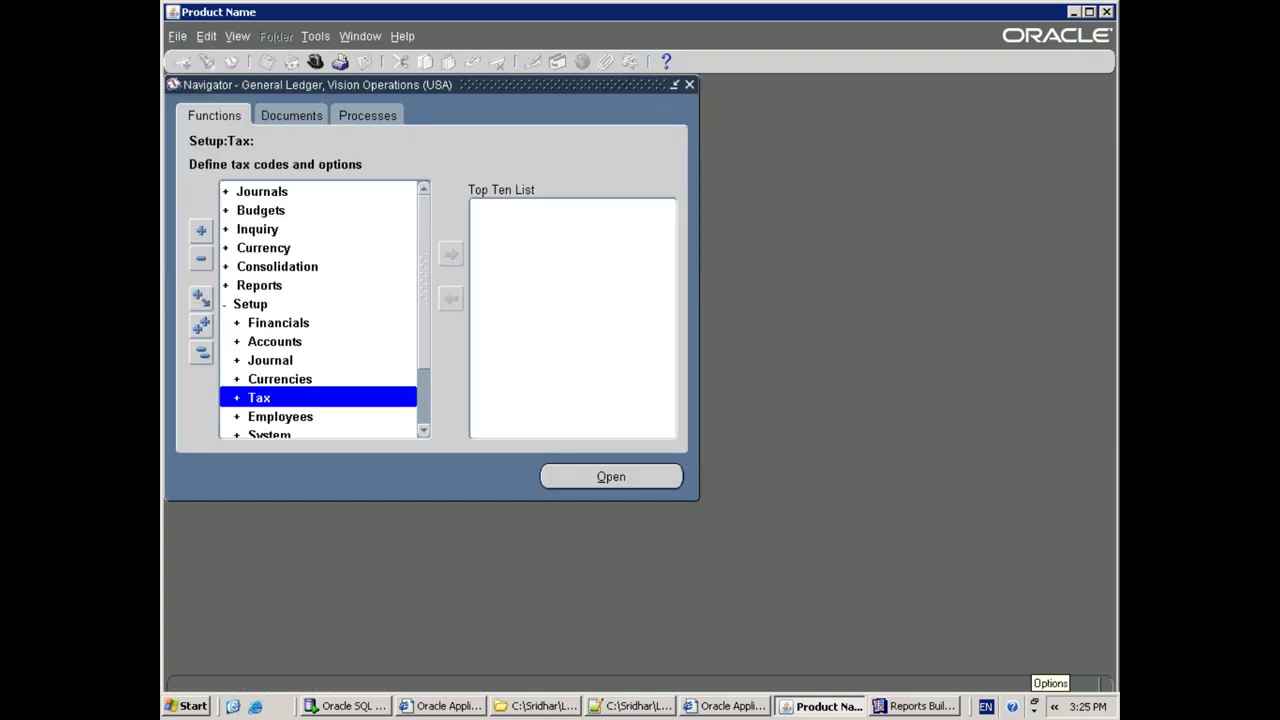
text(a)
key(Escape)
Step: Step through the Setup entries and expand the Other functions in the Navigator
key(Up)
key(Up)
key(Up)
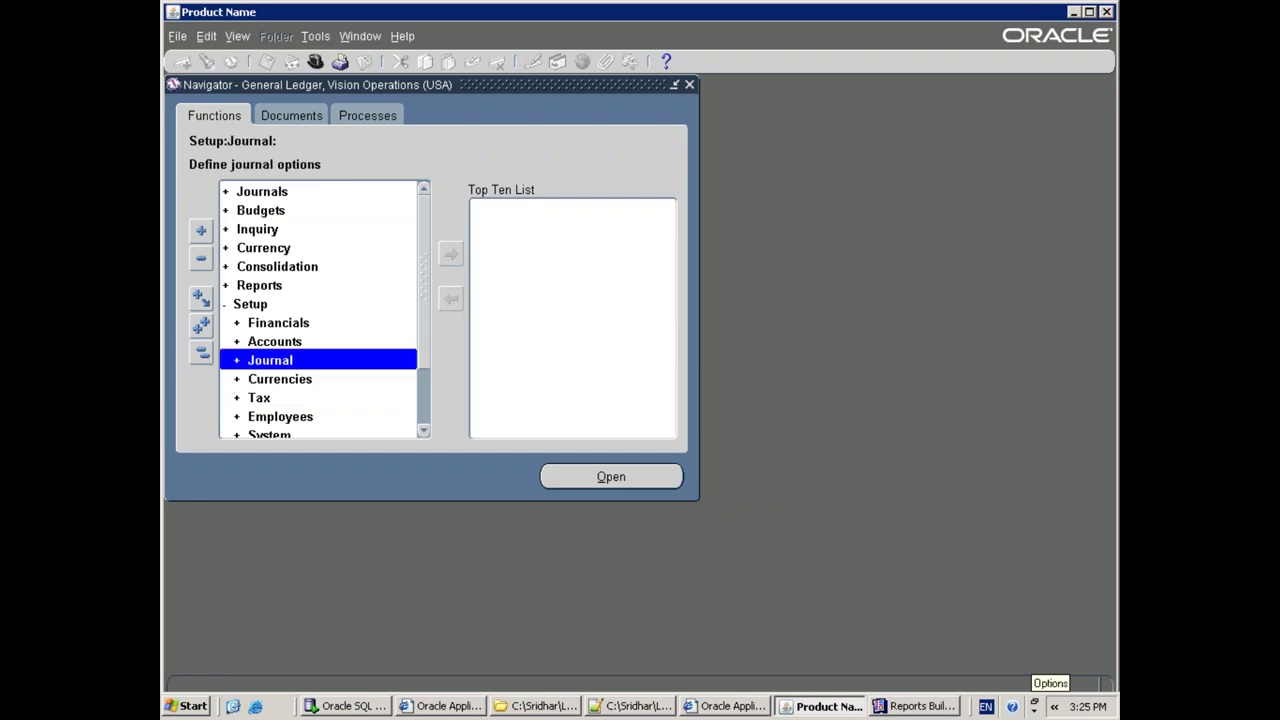
key(Down)
key(Down)
key(Down)
key(Down)
key(Down)
key(Down)
key(Down)
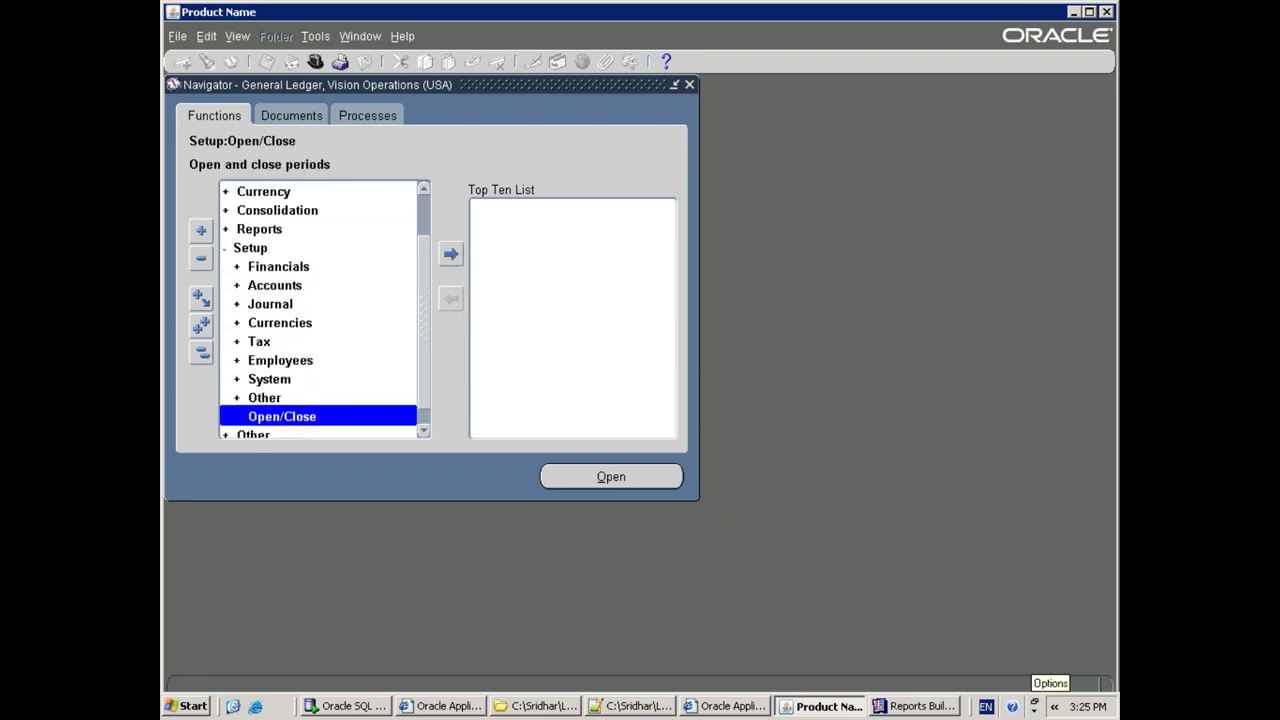
key(Down)
key(Right)
key(Down)
key(Down)
key(Down)
key(Down)
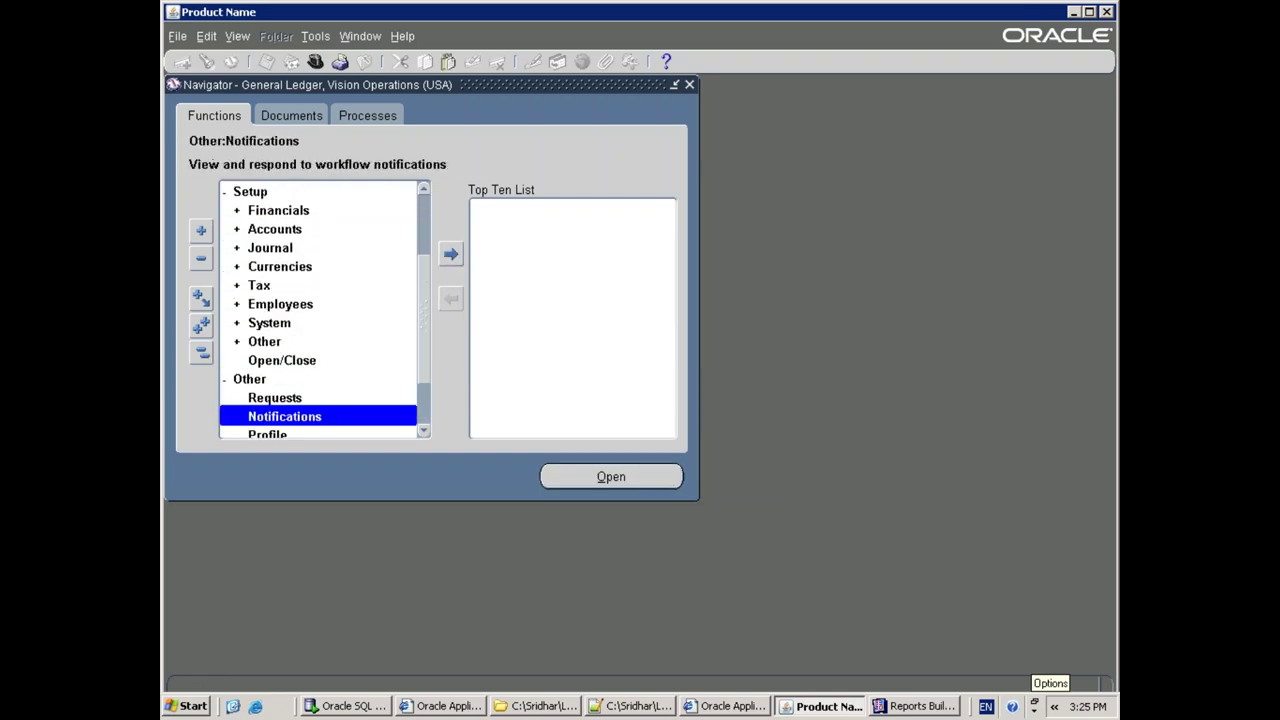
Step: Switch to Application Developer and expand Application > Lookups to list the lookup categories
key(Down)
key(Down)
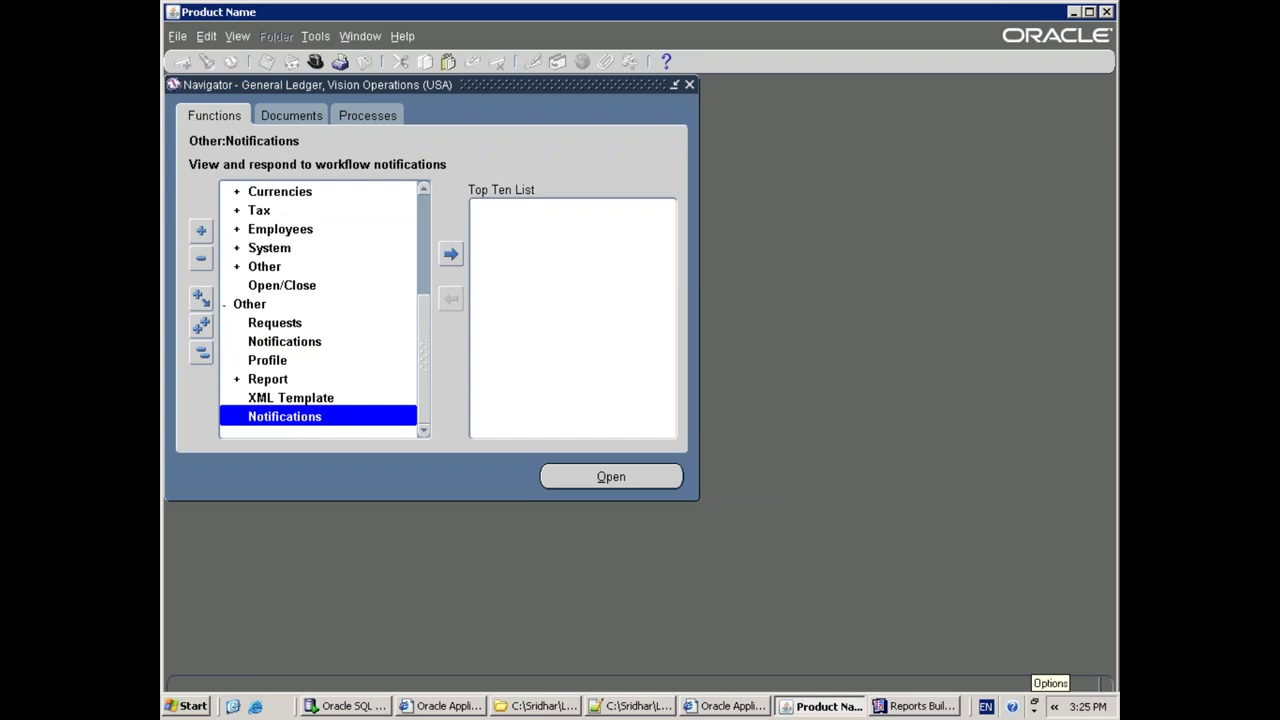
key(Up)
key(ctrl+l)
text(application D)
key(Return)
key(Down)
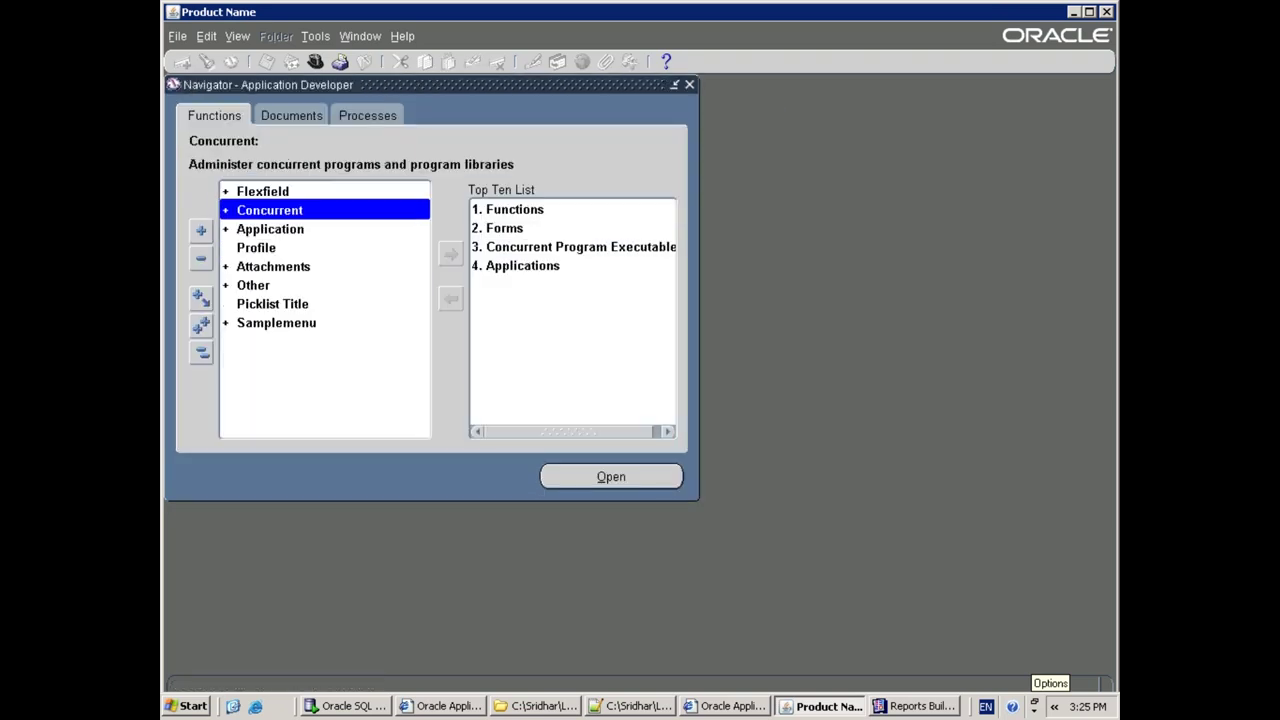
key(Down)
key(Return)
key(Down)
key(Down)
key(Down)
key(Down)
key(Down)
key(Down)
key(Down)
key(Down)
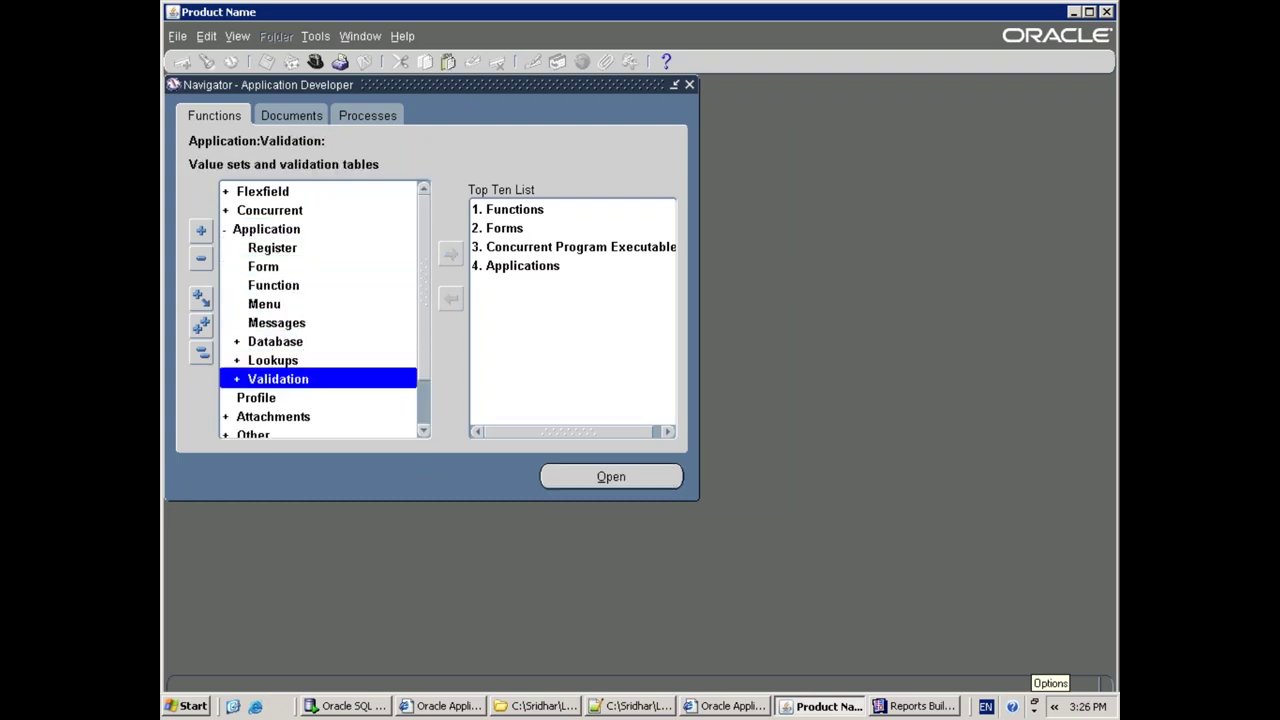
key(Up)
key(Return)
key(Down)
key(Down)
key(Down)
key(Down)
key(Down)
key(Down)
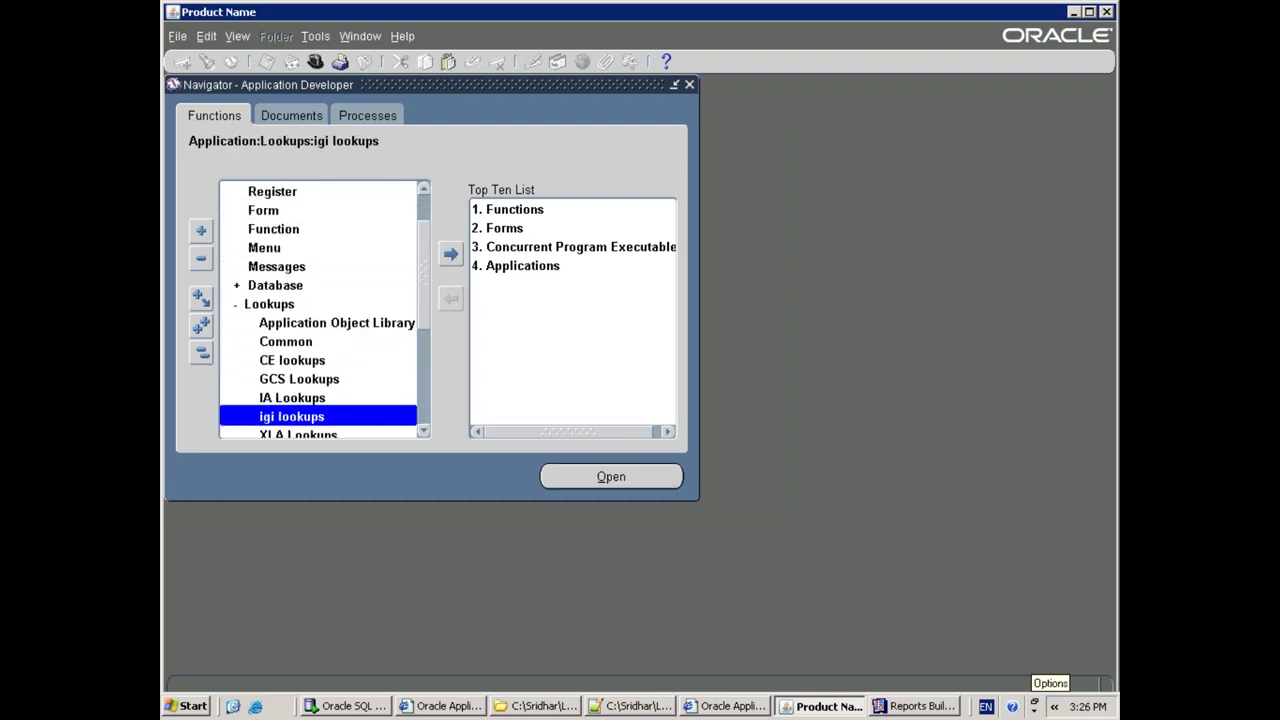
key(Up)
key(Up)
key(Up)
key(Up)
key(Up)
key(Up)
Step: In the Application Object Library Lookups form, enter XXLT_ERP_MODULES as type and meaning, application Application Object Library
double_click(337, 322)
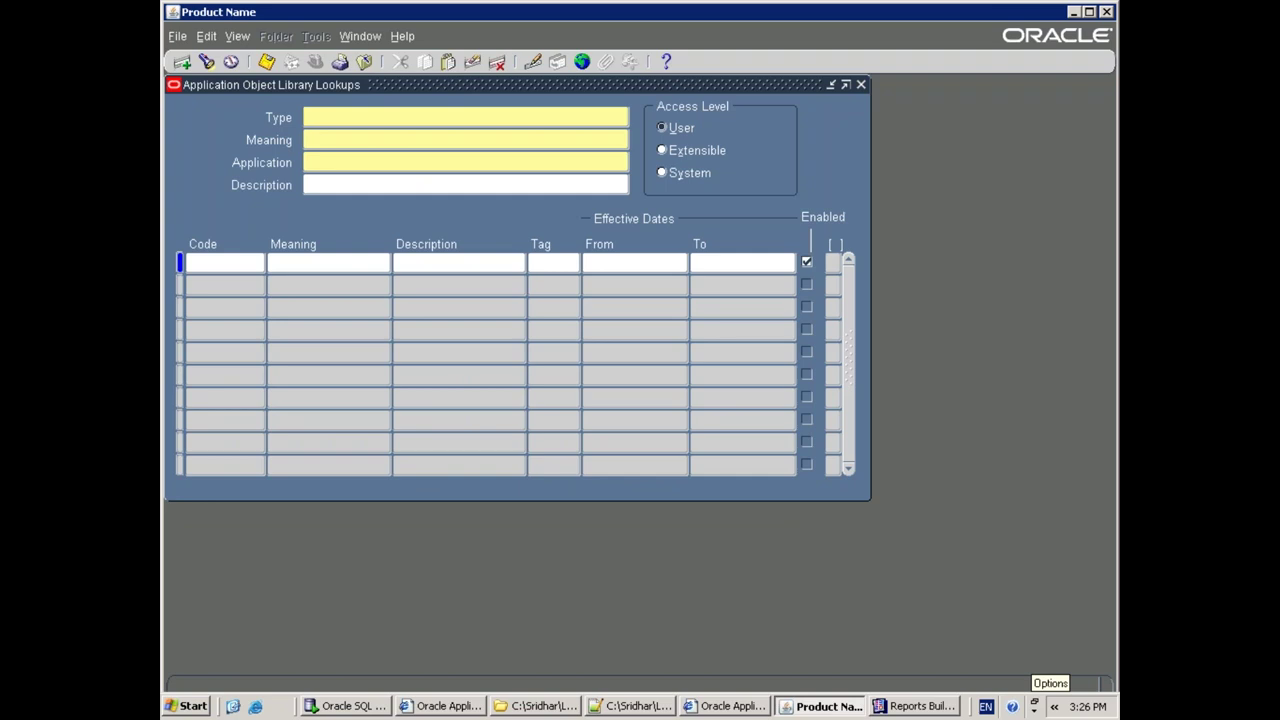
text(XXLT_ERP_MODULES)
key(shift+Home)
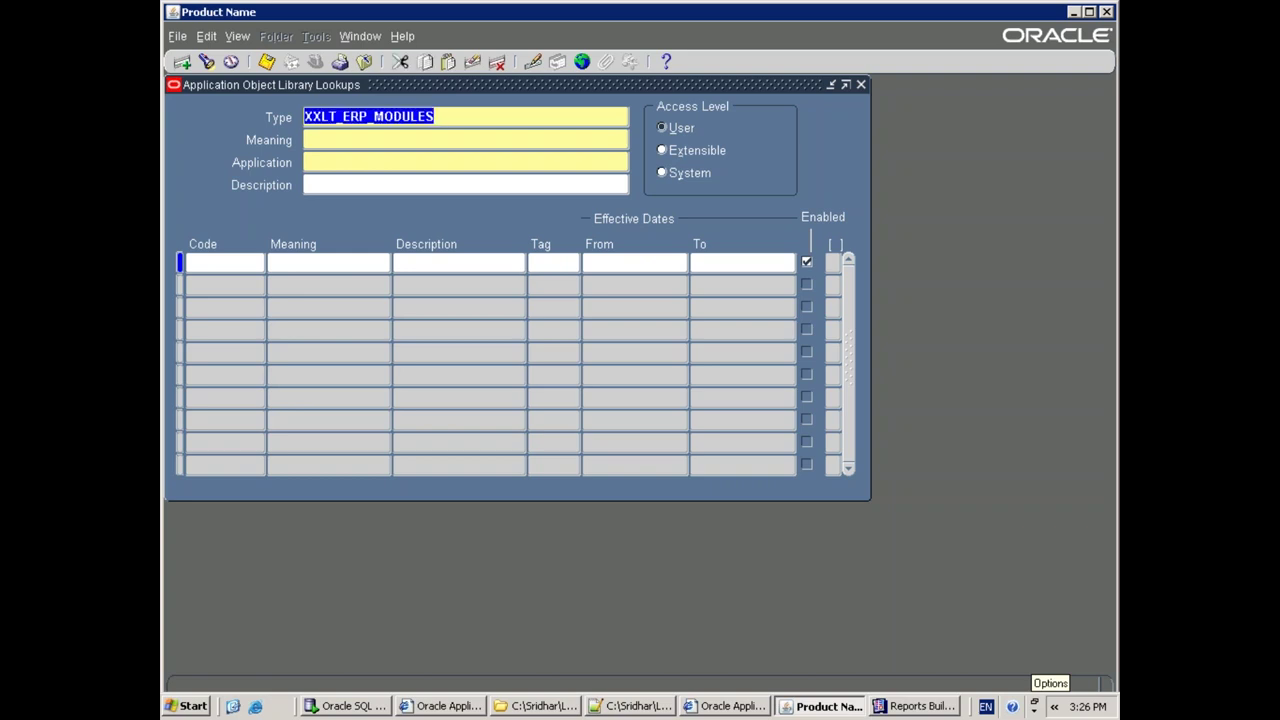
key(ctrl+c)
key(Tab)
key(ctrl+v)
key(Tab)
text(Application ob)
key(Tab)
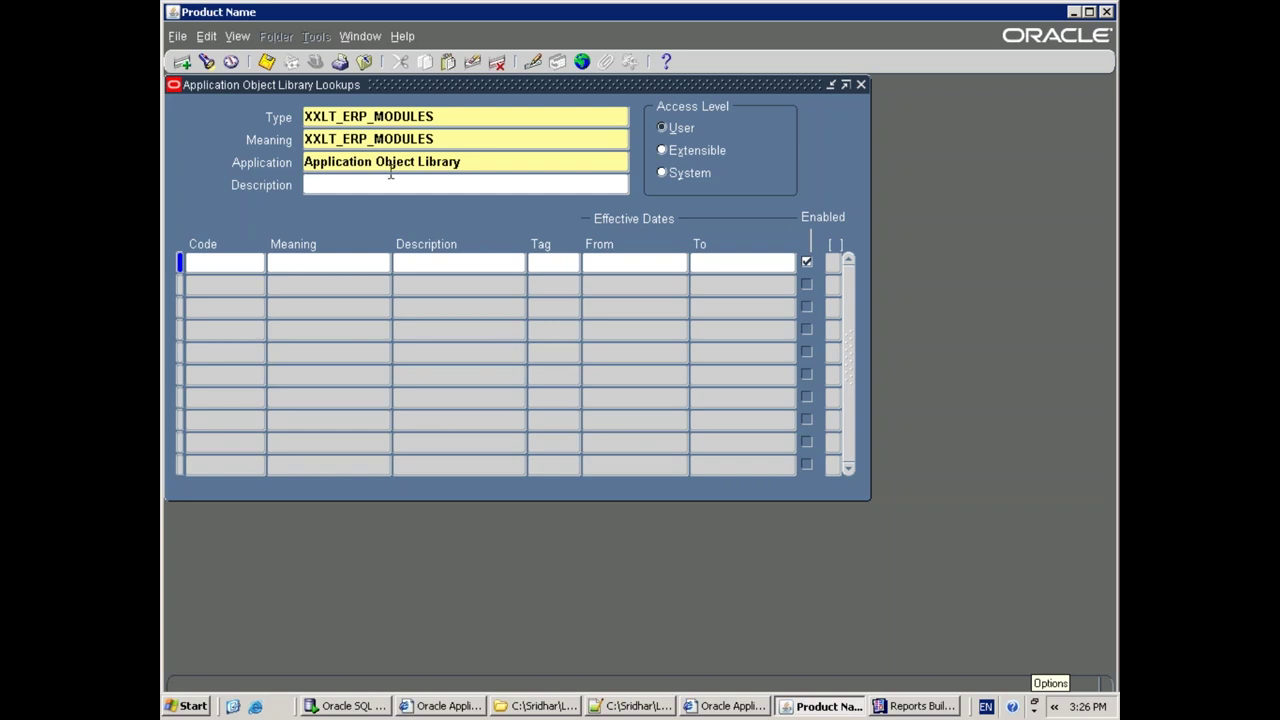
drag(383, 83, 525, 98)
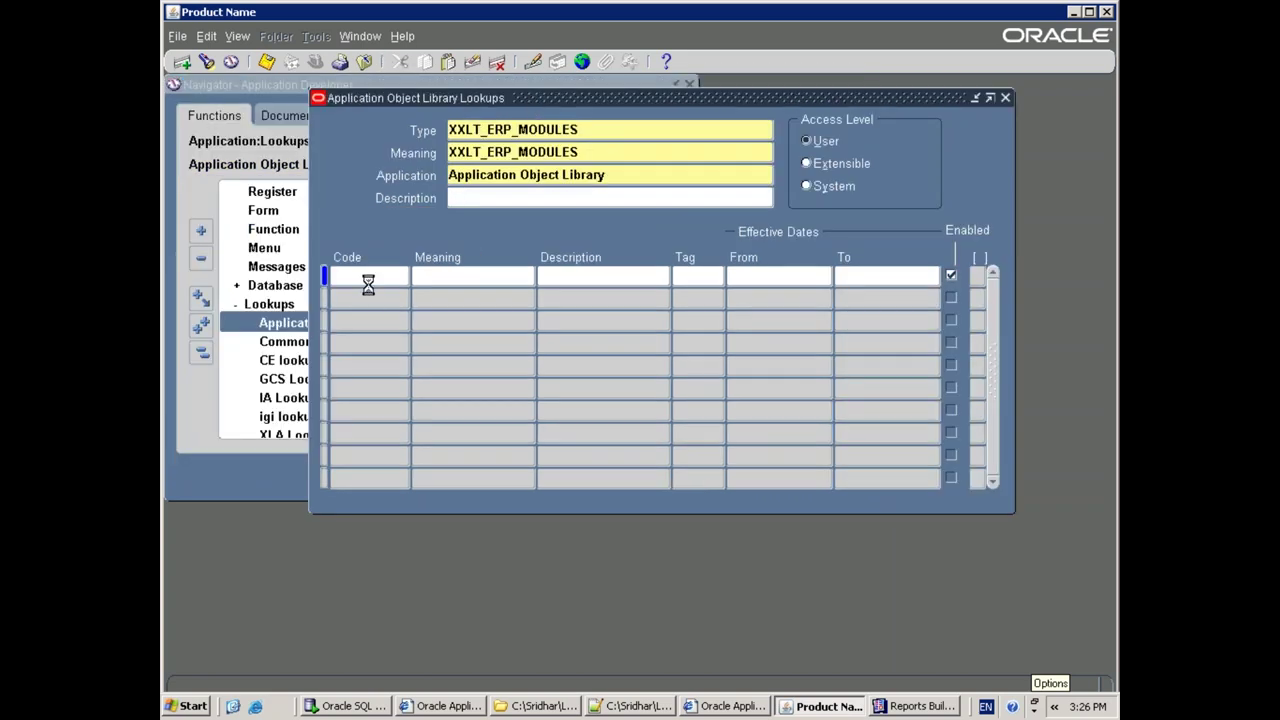
Step: Save the lookup type, then add codes SCM 'Supply Chain Management' and HCM 'Human Capital Management'
key(ctrl+s)
click(368, 277)
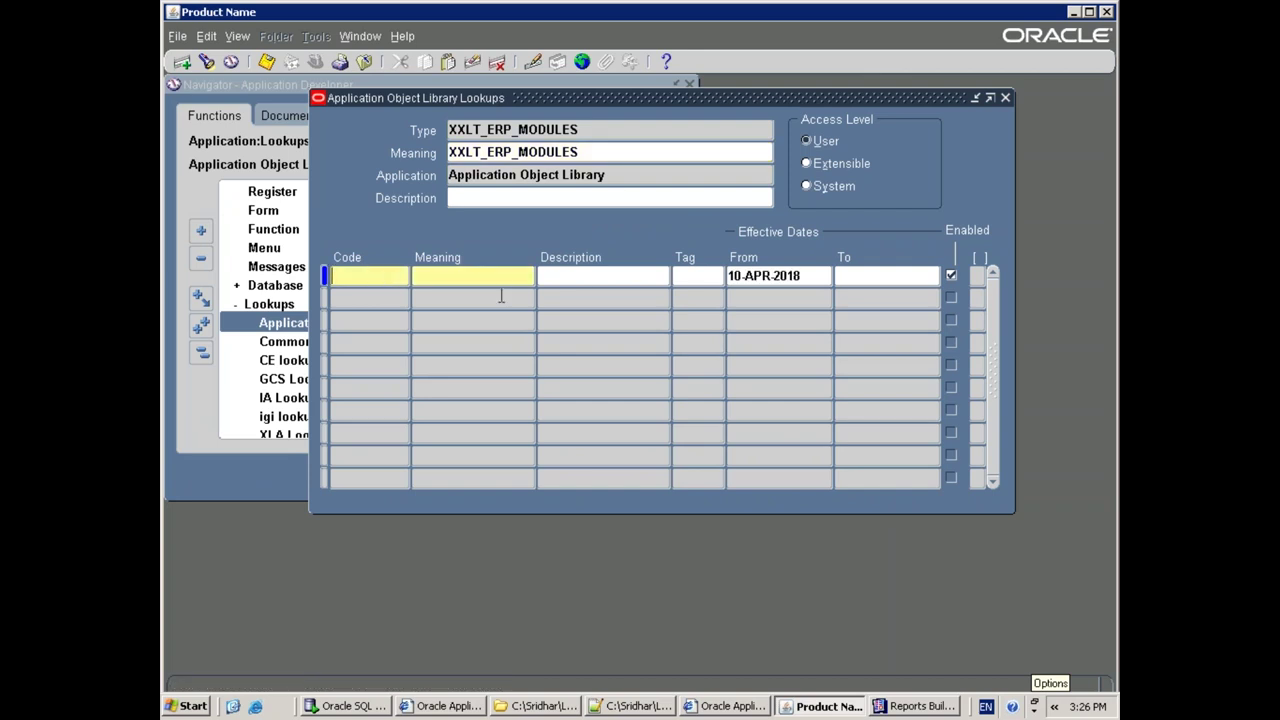
text(SCM)
key(Tab)
text(Supply C)
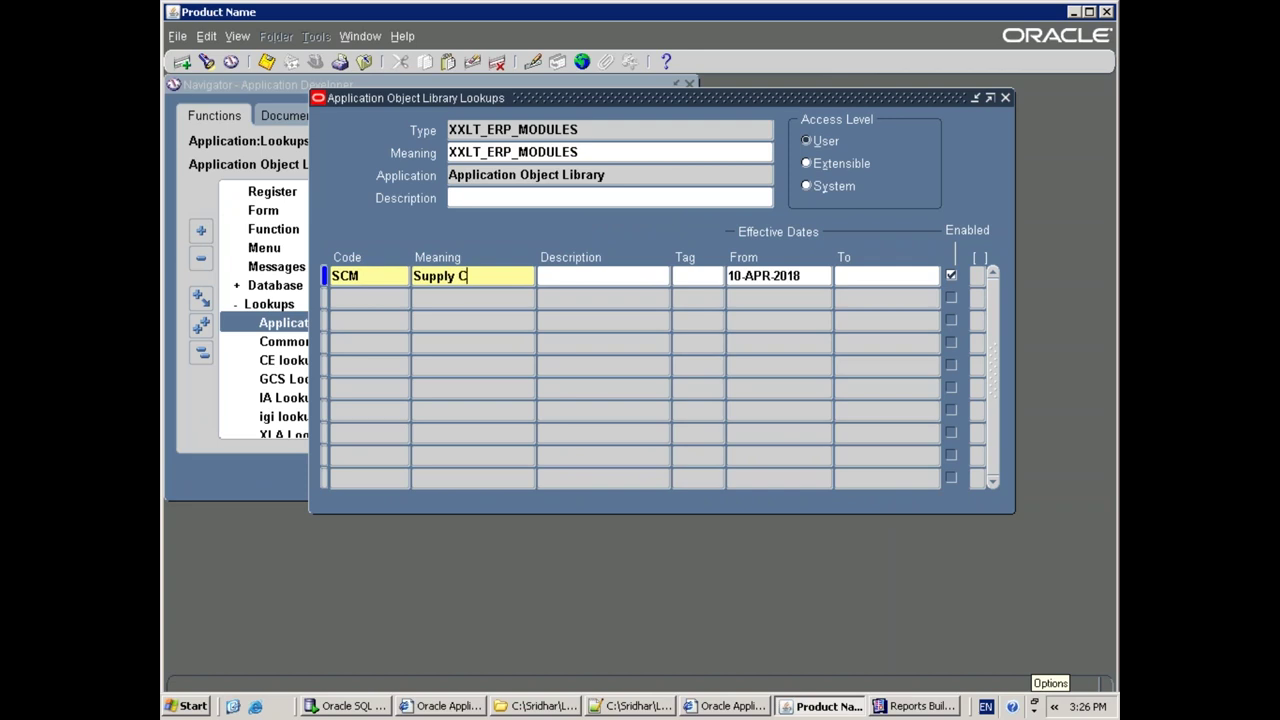
text(hain Manag)
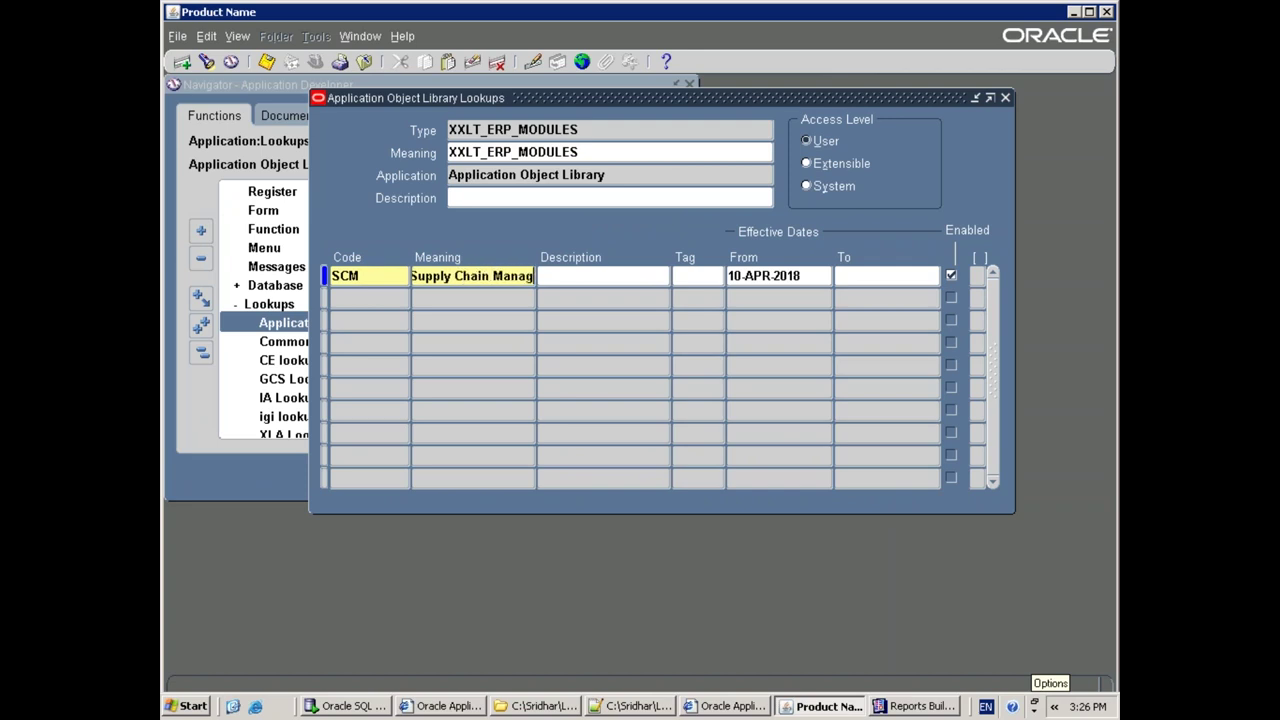
text(ement)
click(368, 298)
text(HCM)
key(Tab)
text(Human )
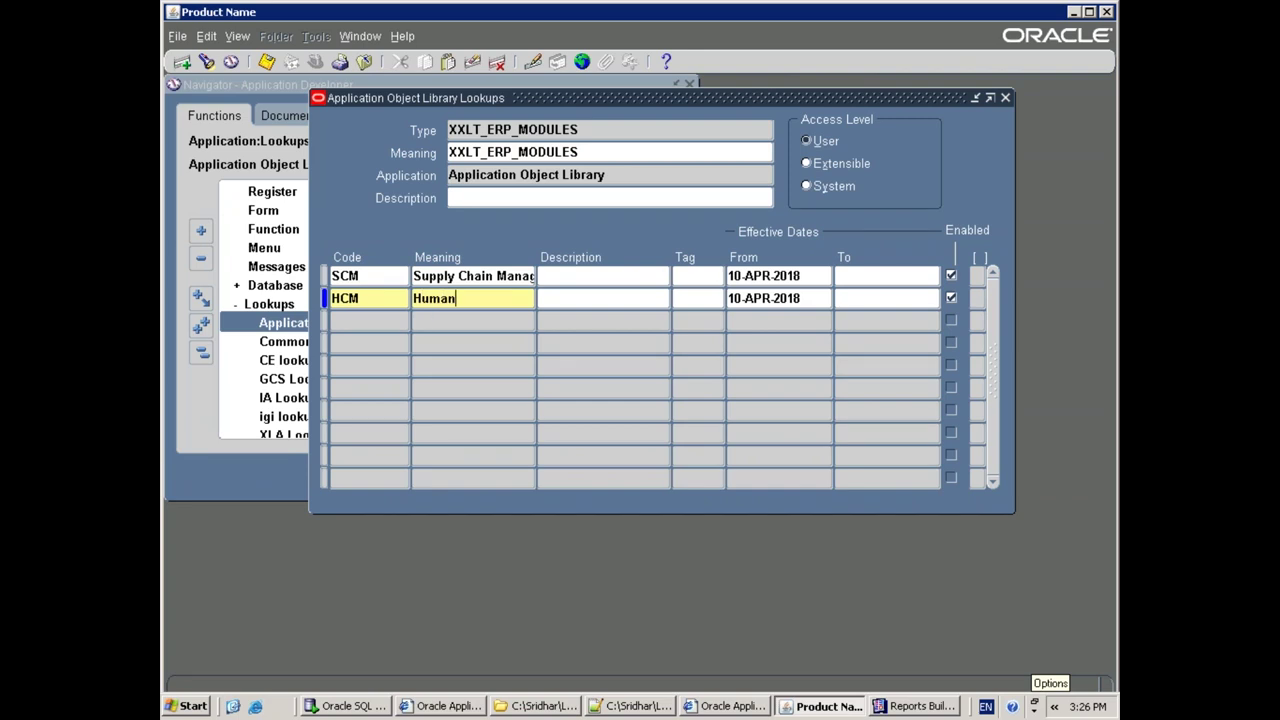
text(Capital Mana)
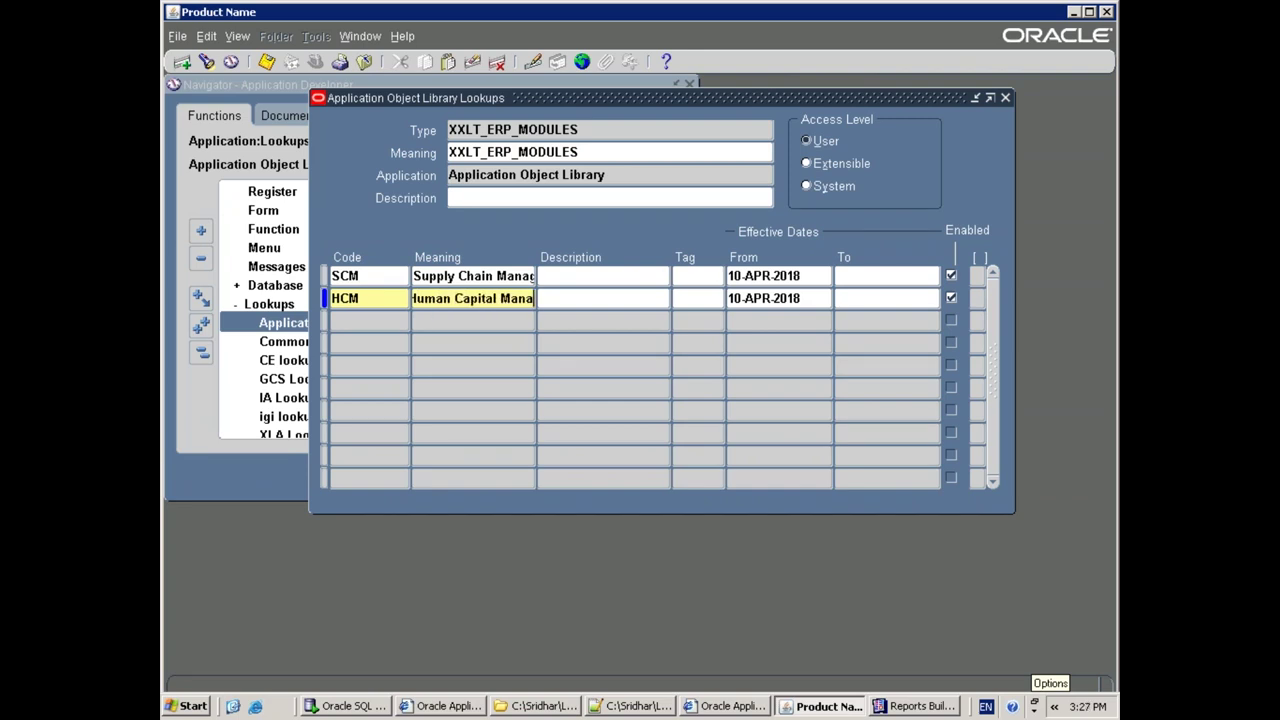
text(gement)
Step: Add lookup codes FIN 'Financials' and PRJ 'Projects'
key(Down)
text(F)
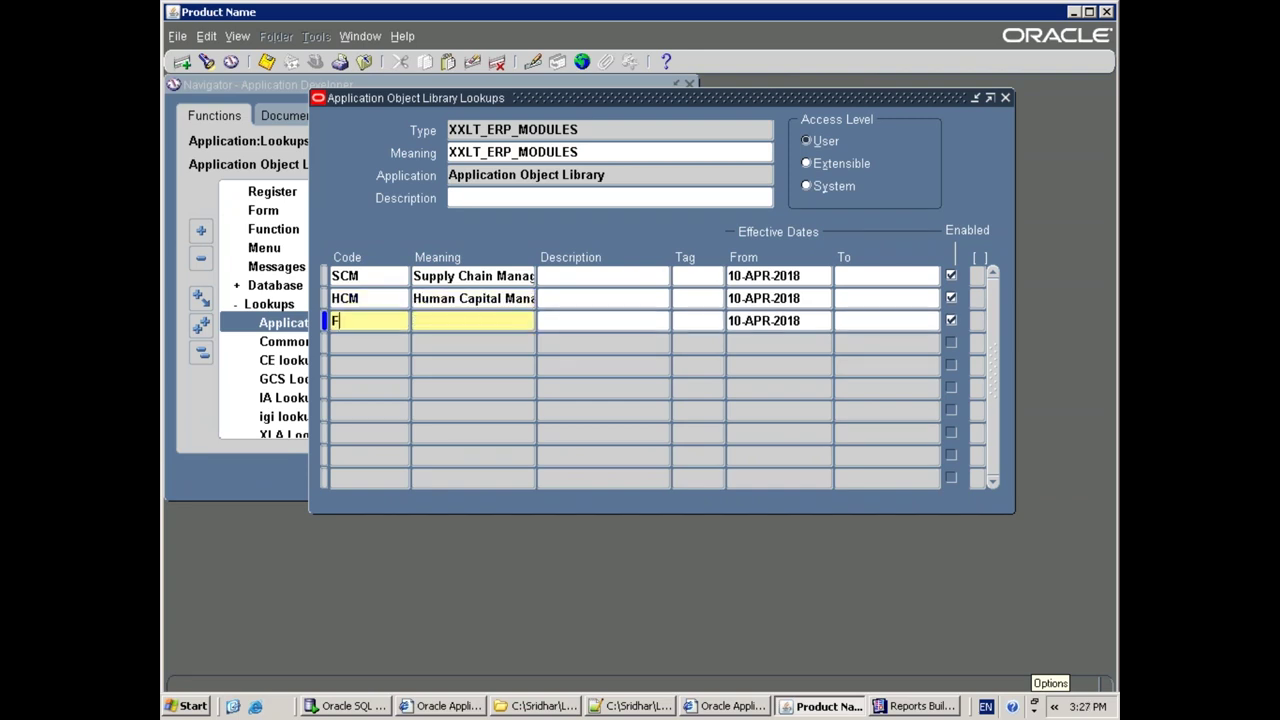
text(IN)
key(Tab)
text(FInanci)
key(BackSpace)
key(BackSpace)
key(BackSpace)
key(BackSpace)
key(BackSpace)
key(BackSpace)
key(BackSpace)
text(Financials)
key(Down)
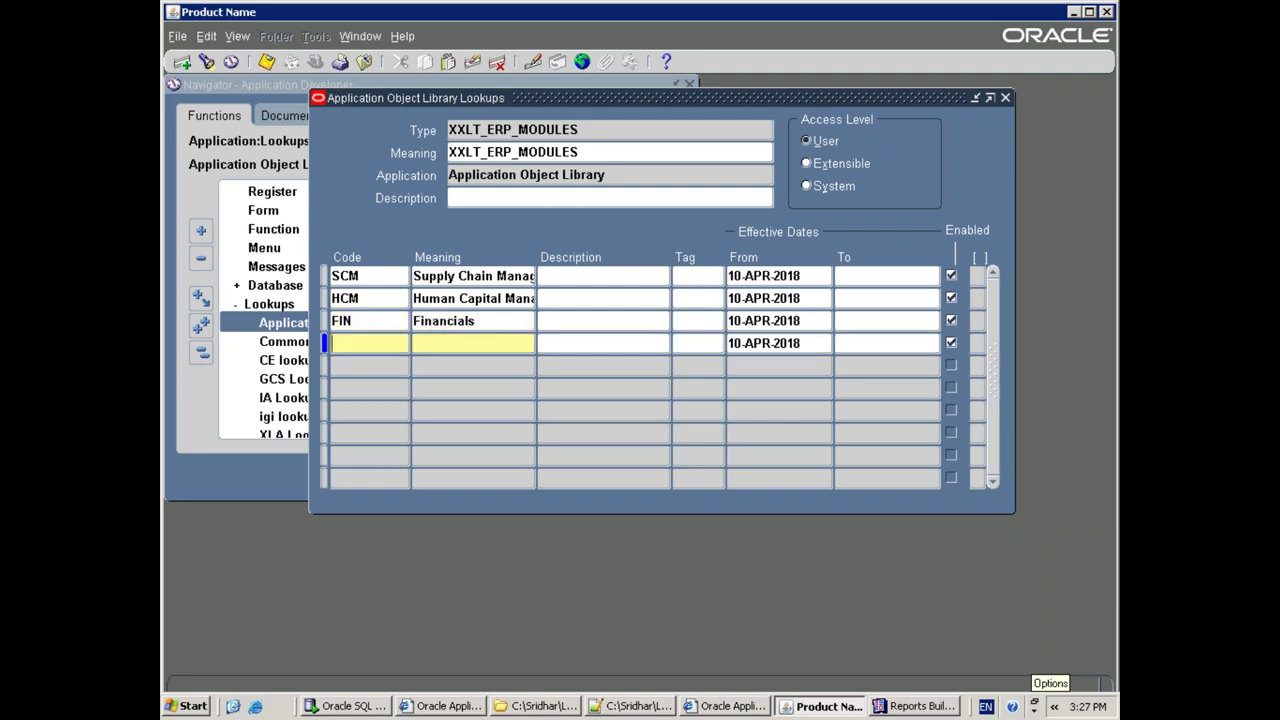
text(PRJ)
key(Tab)
text(Projects)
Step: Add code CRM 'Customer Relationship Management' and save the five lookup codes
key(Down)
text(CRM)
key(Tab)
text(C)
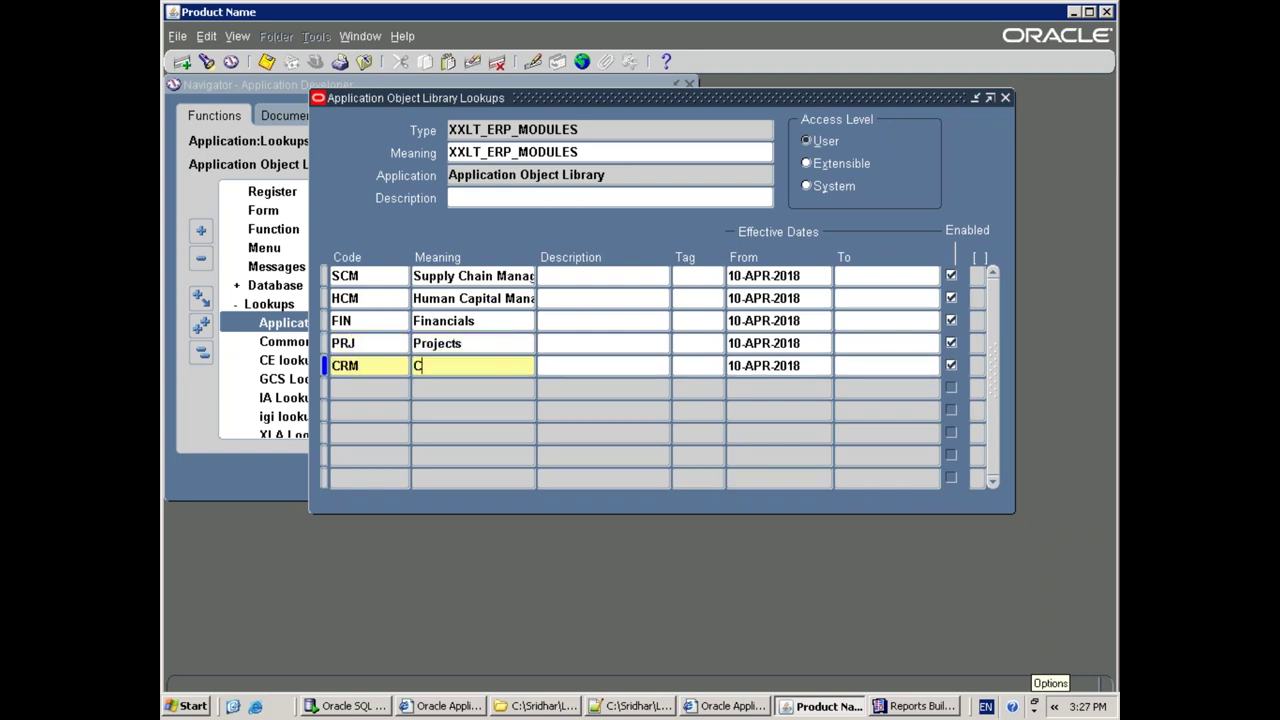
text(ustomer Relationship )
text(Management)
key(Tab)
key(ctrl+s)
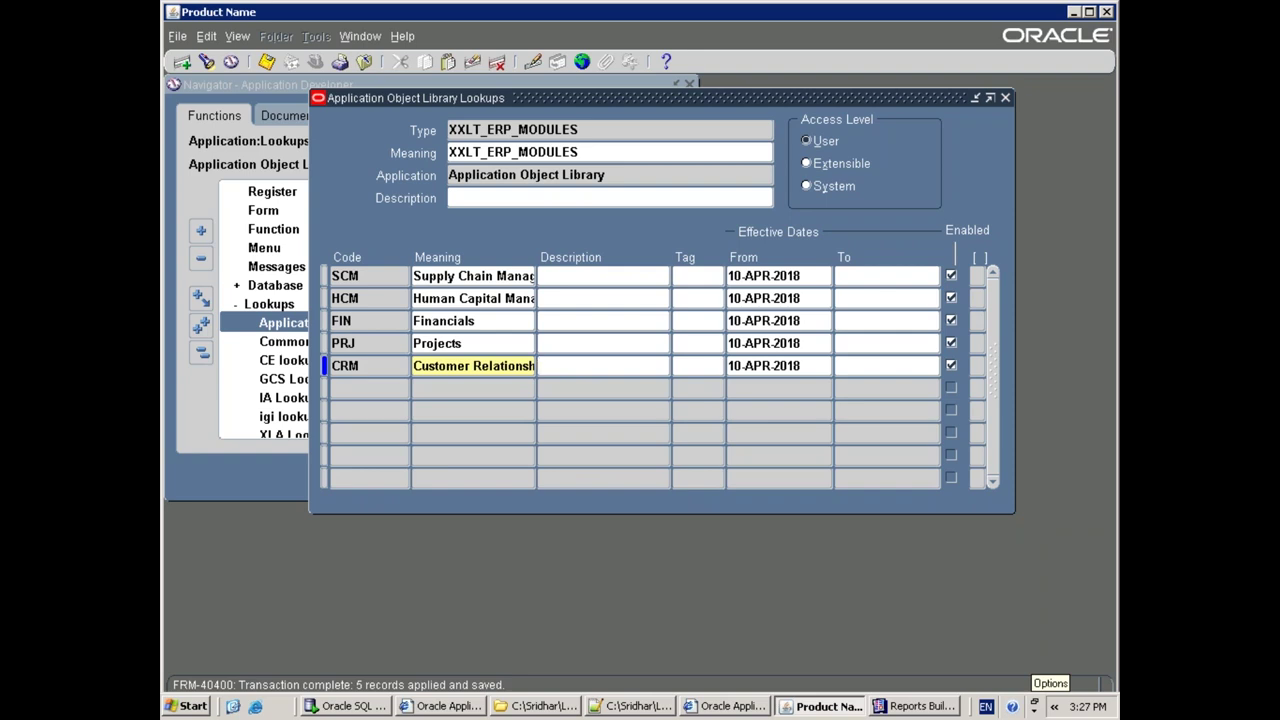
Step: Return to the lookup header, then switch to SQL Developer at empty line 14
click(332, 389)
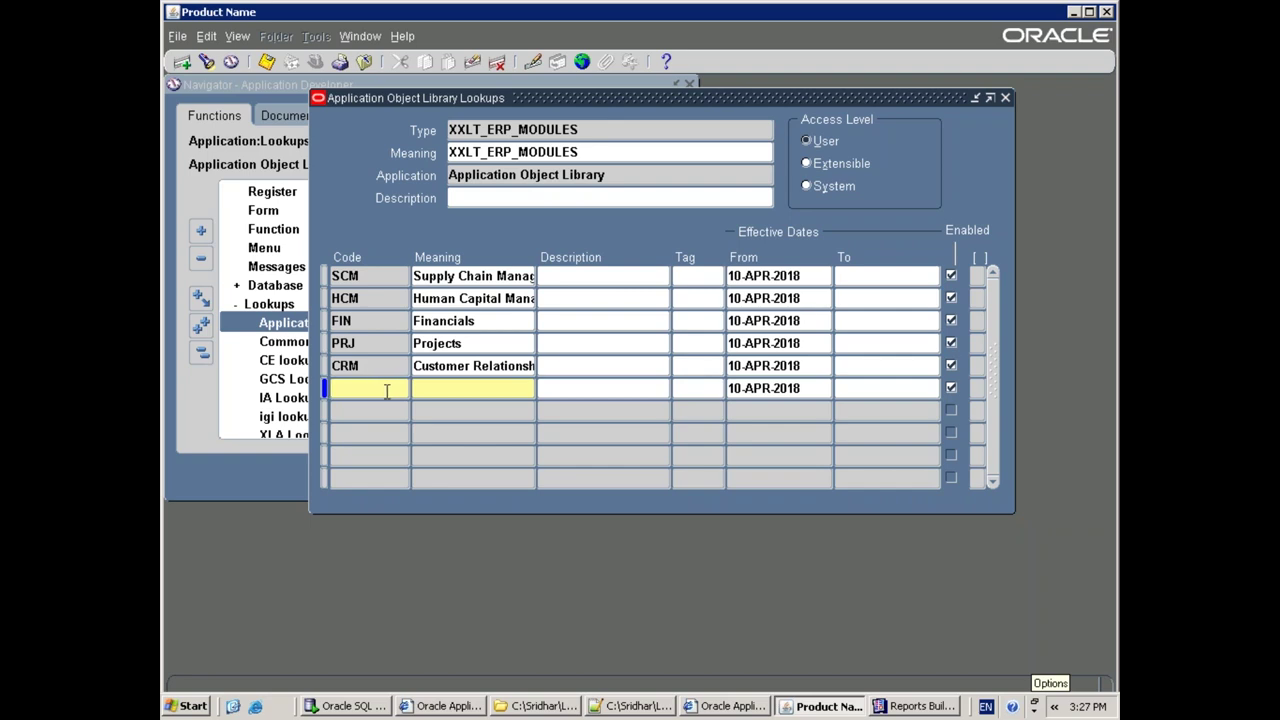
click(552, 129)
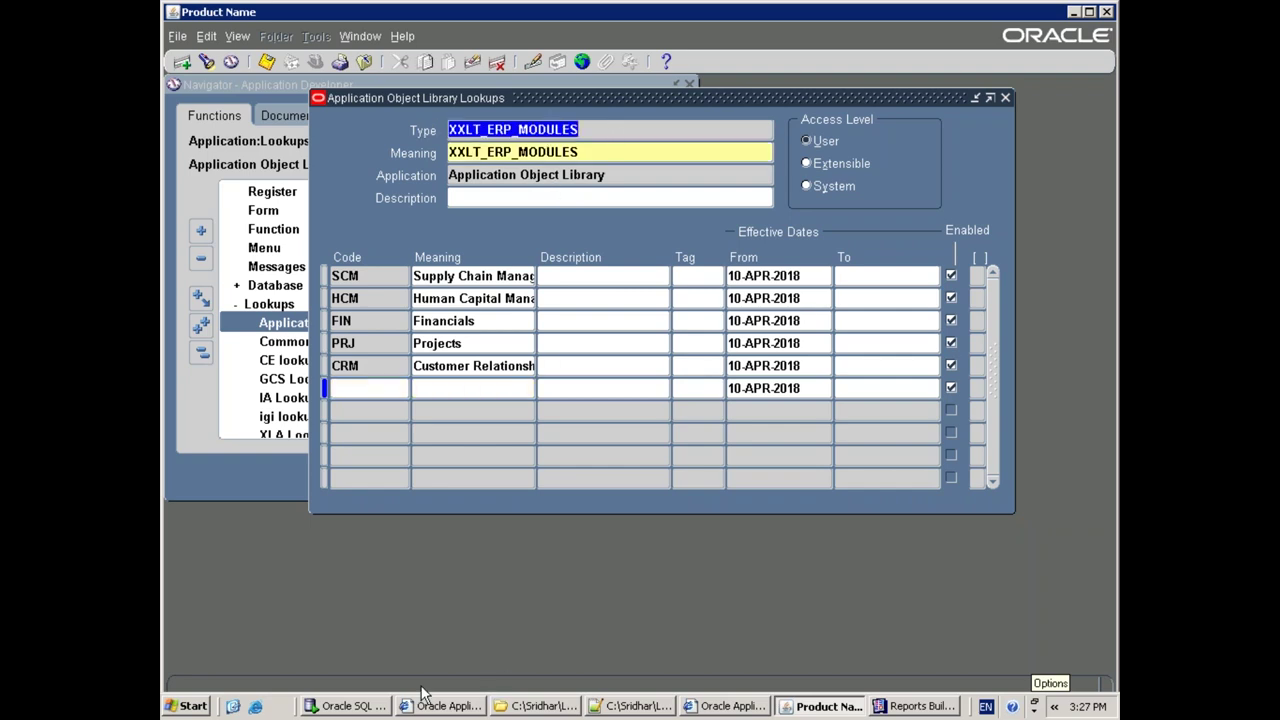
click(356, 706)
click(560, 272)
Step: Run select * from fnd_lookup_values, correcting the table name from fnd_lookup_codes
text(select * fr)
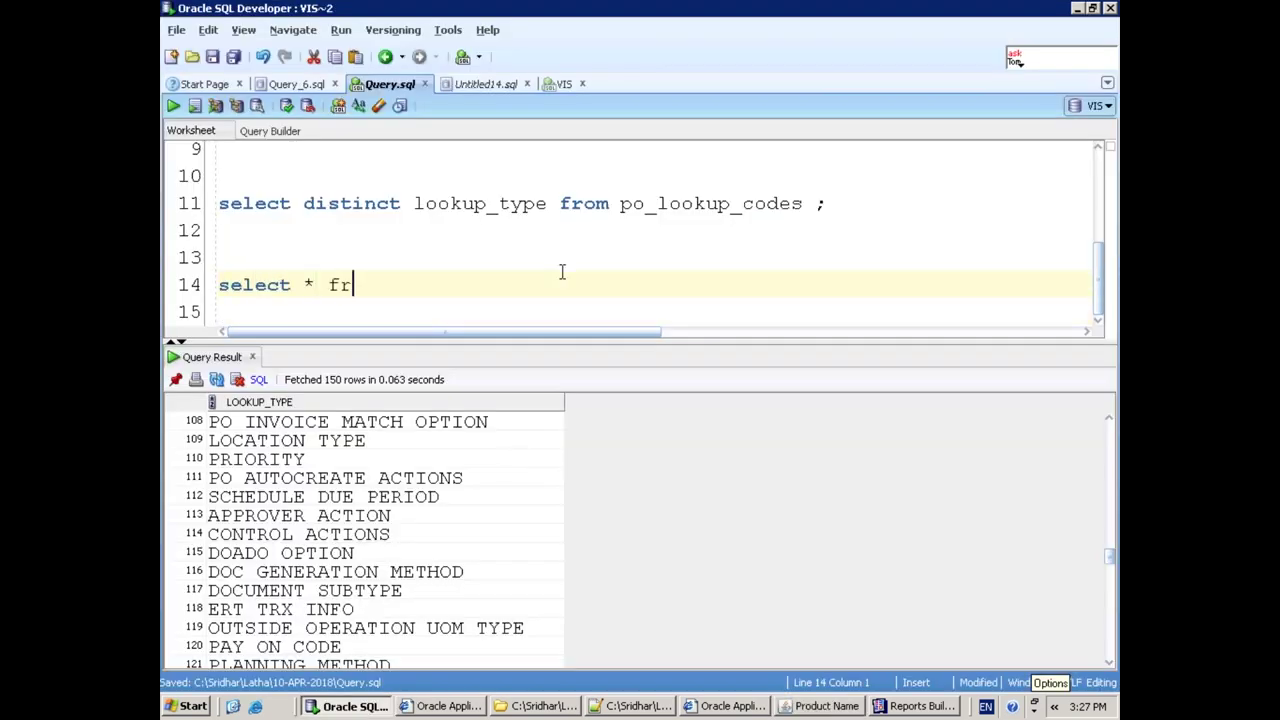
text(om fnd_lookup_)
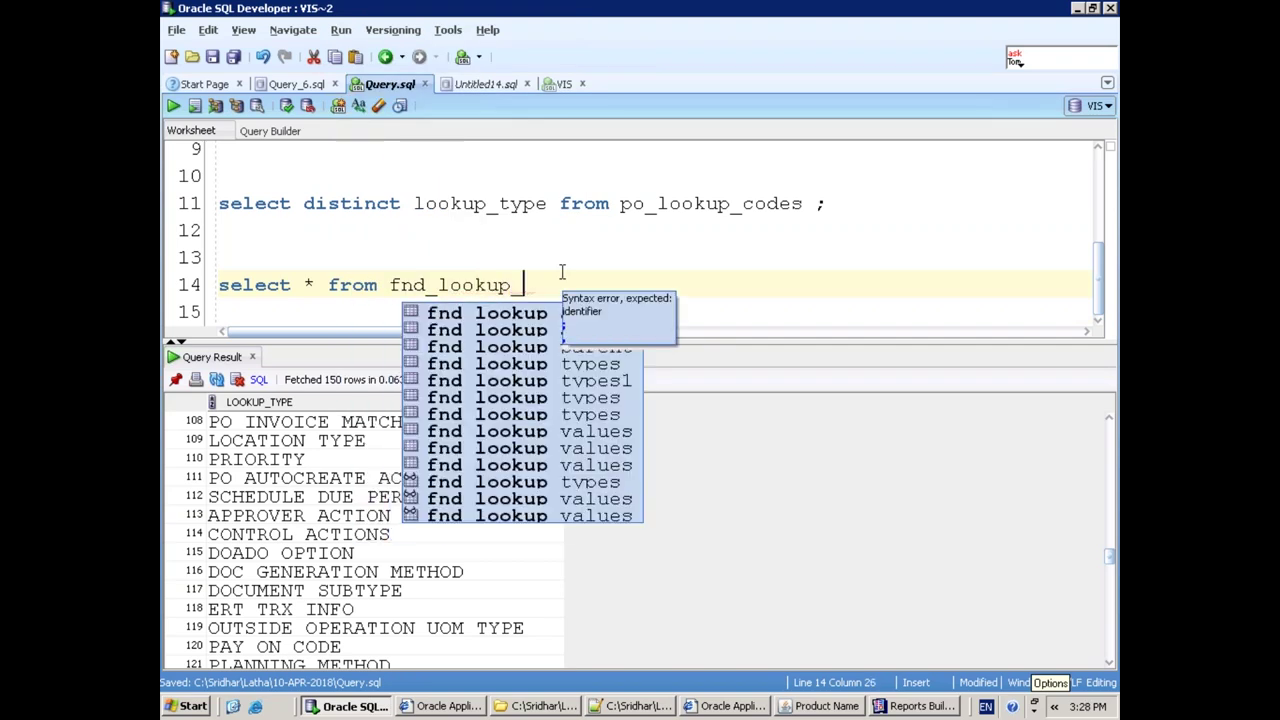
text(codes ;)
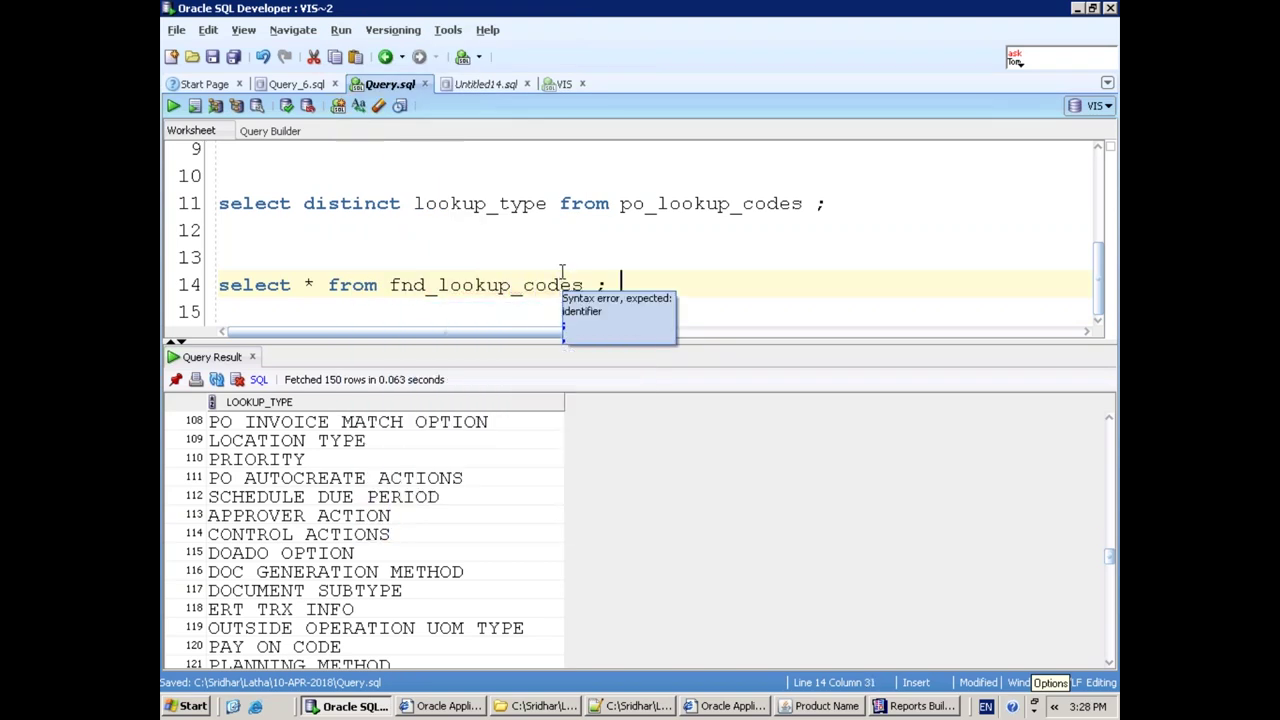
key(ctrl+Return)
key(Left)
key(Left)
key(Left)
key(Left)
key(Left)
key(Left)
key(Left)
key(Left)
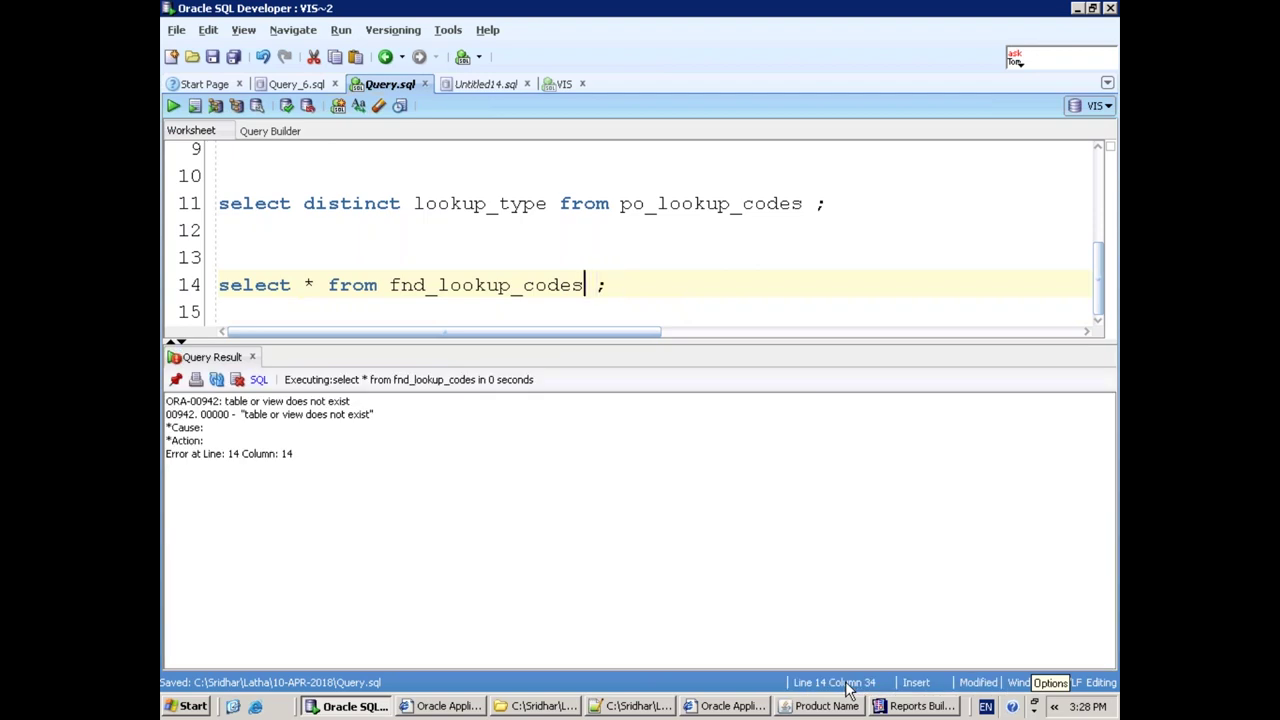
key(shift+End)
key(BackSpace)
text(valeus)
key(BackSpace)
key(BackSpace)
key(BackSpace)
key(BackSpace)
text(ues ;)
key(ctrl+Return)
Step: Filter the query with where lookup_type='XXLT_ERP_MODULES' and run it
key(Up)
key(End)
key(Left)
key(Left)
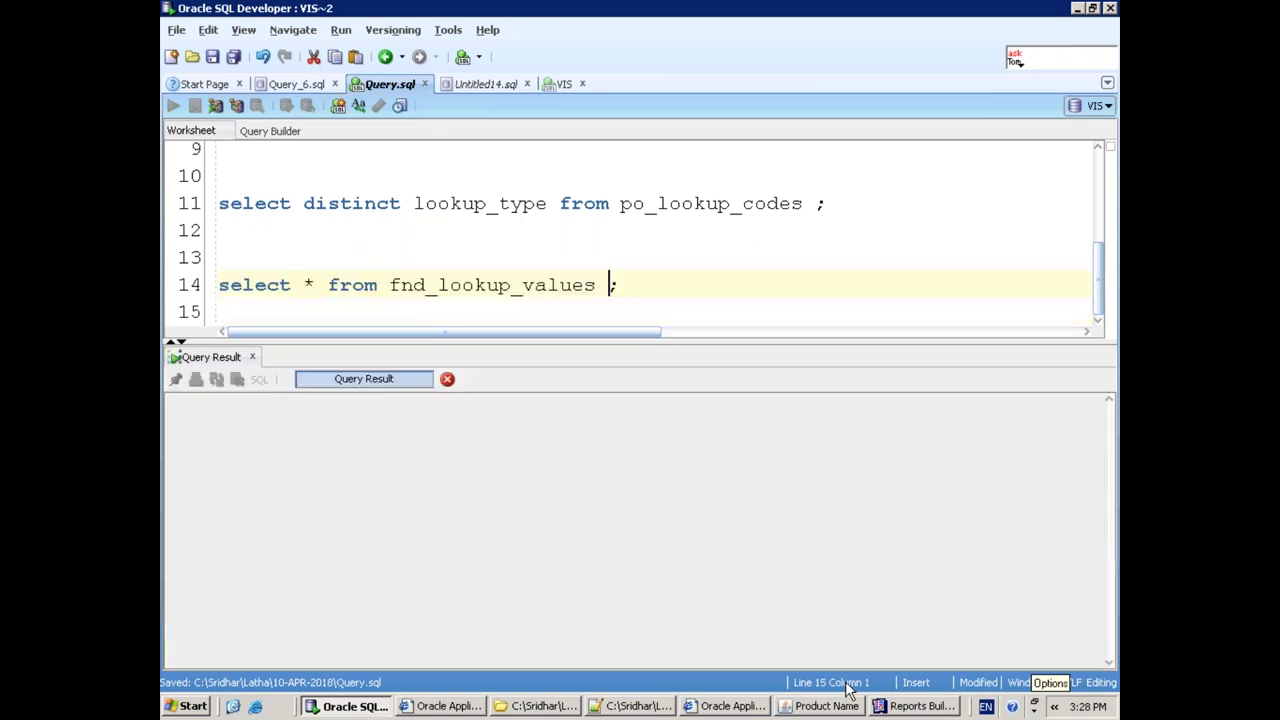
text(wher)
text(e lookup_type)
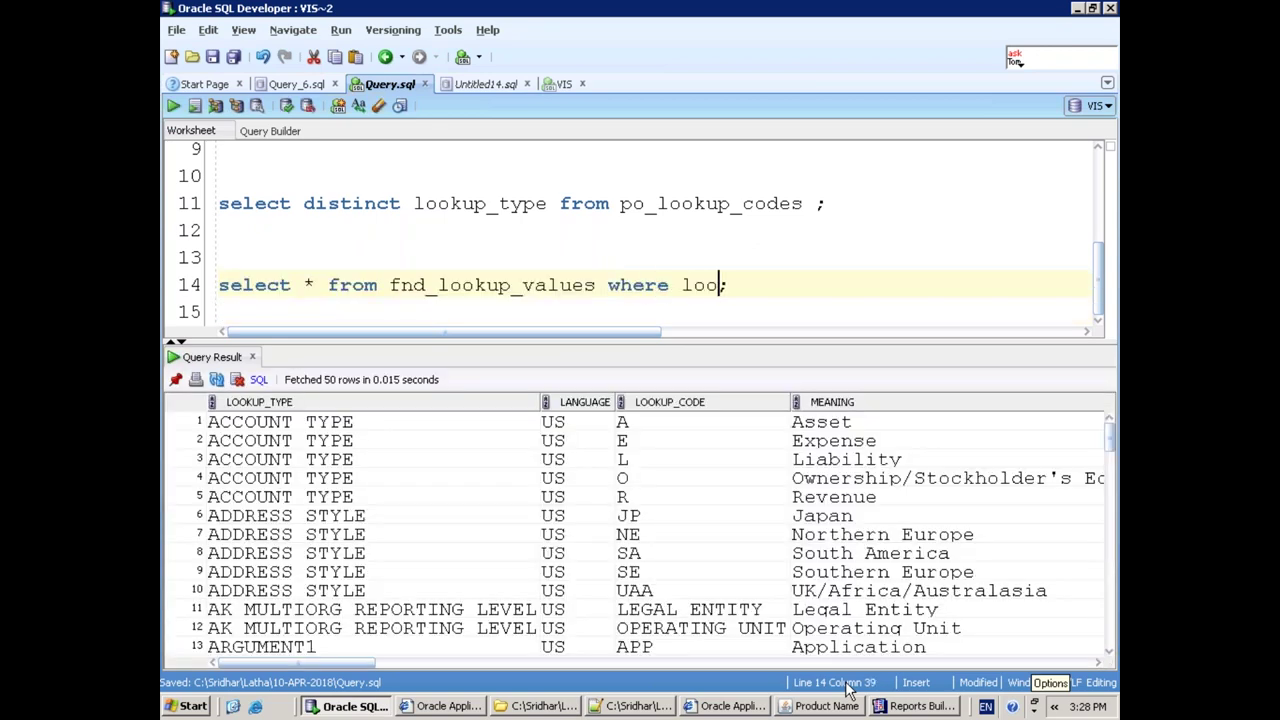
text(='XXLT_ERP_MODULES')
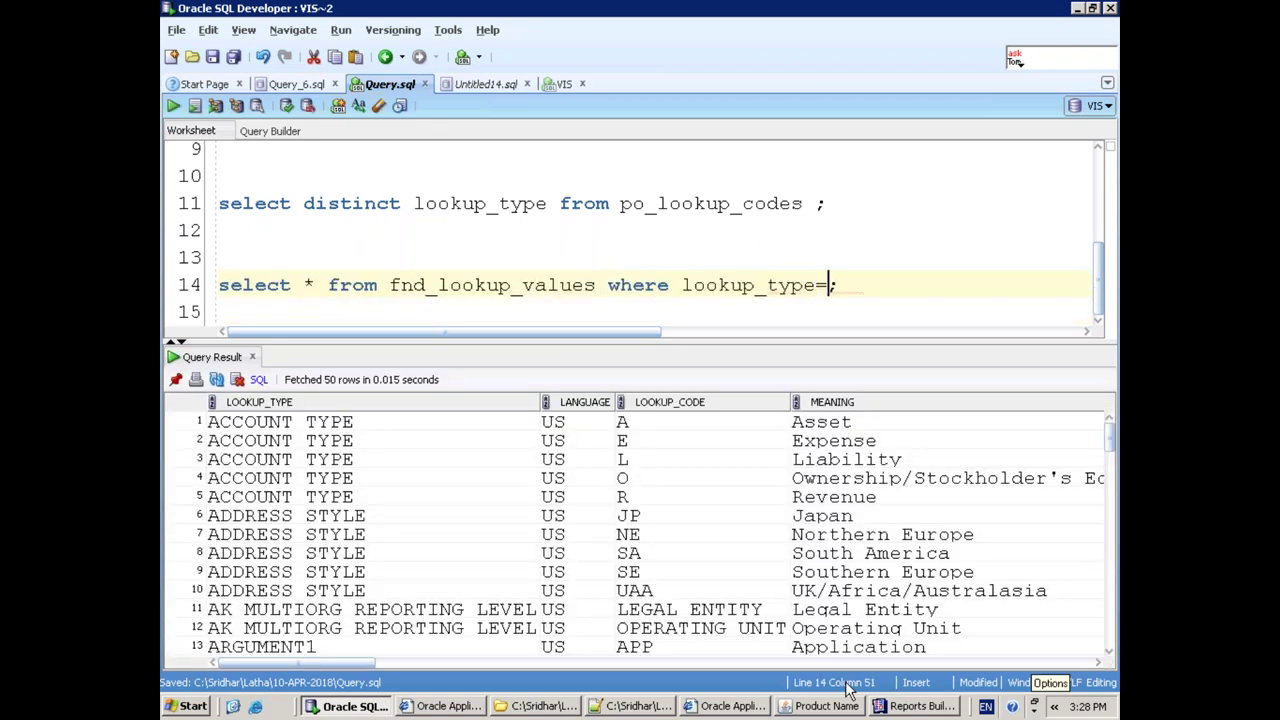
key(ctrl+Return)
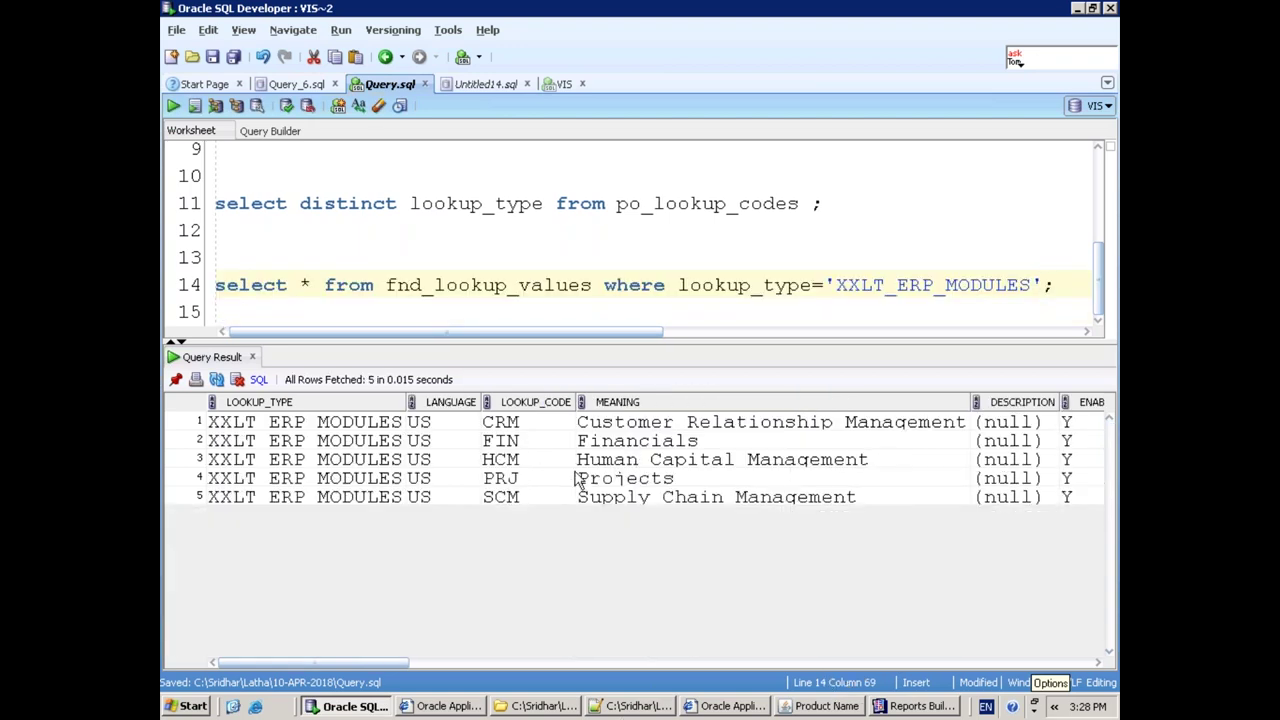
key(alt+Tab)
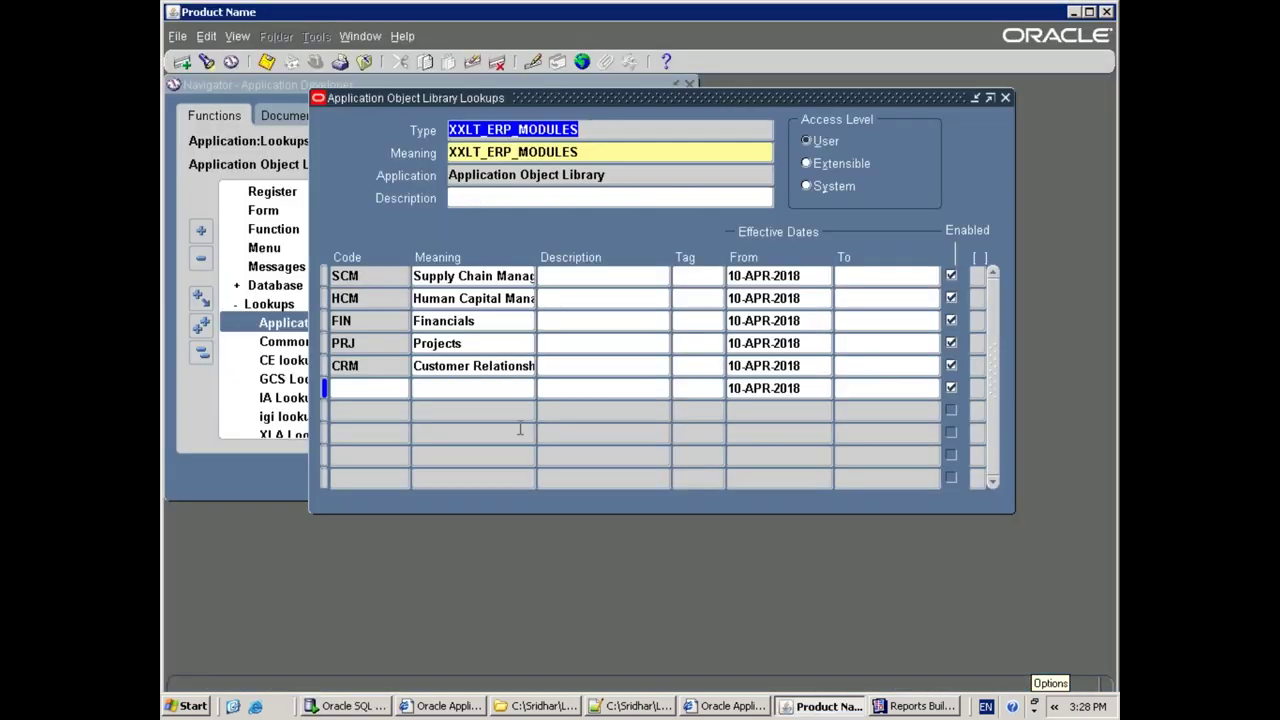
click(489, 285)
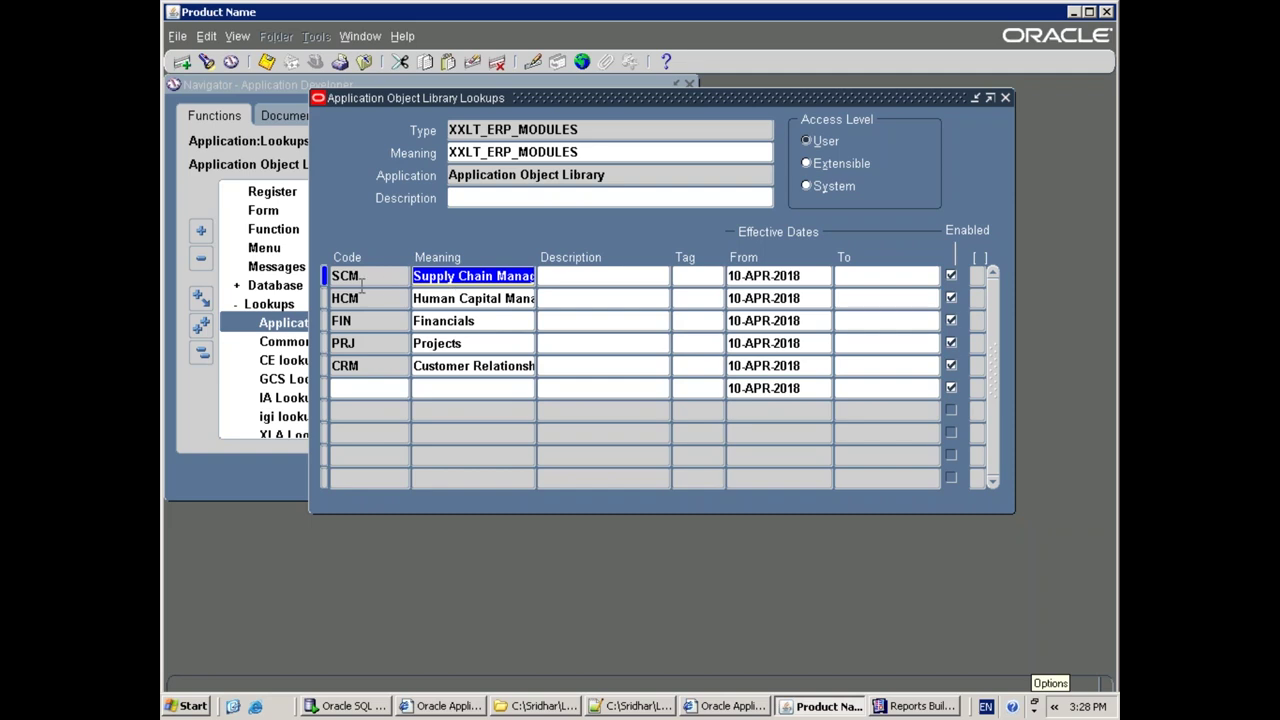
click(562, 275)
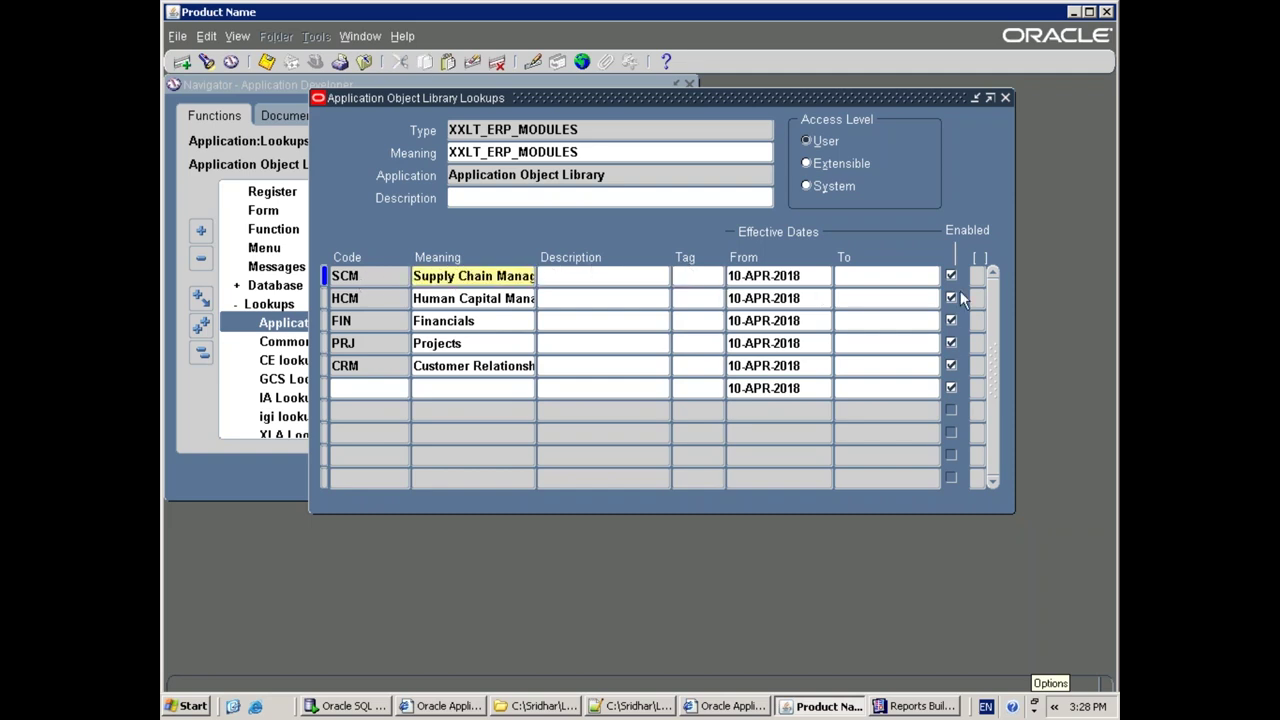
click(987, 278)
Step: Move the where clause onto its own line, add blank lines, then return to E-Business Suite
click(392, 706)
click(604, 284)
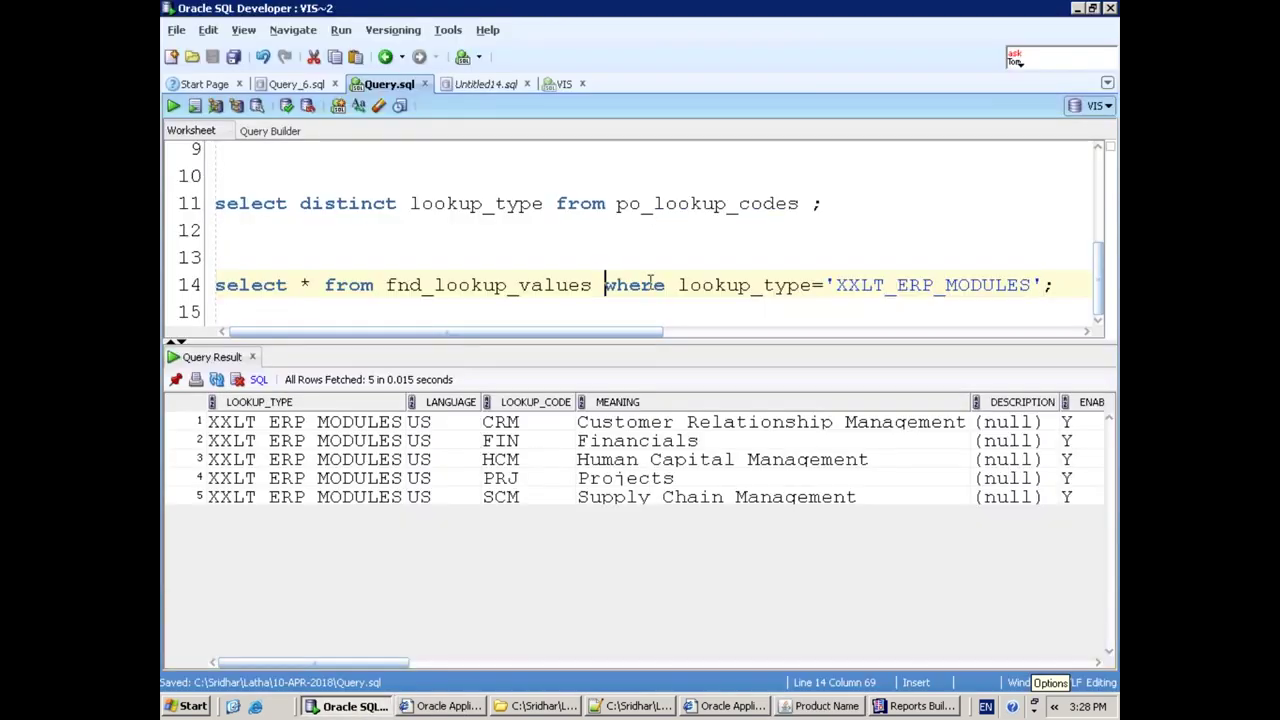
key(Return)
click(723, 301)
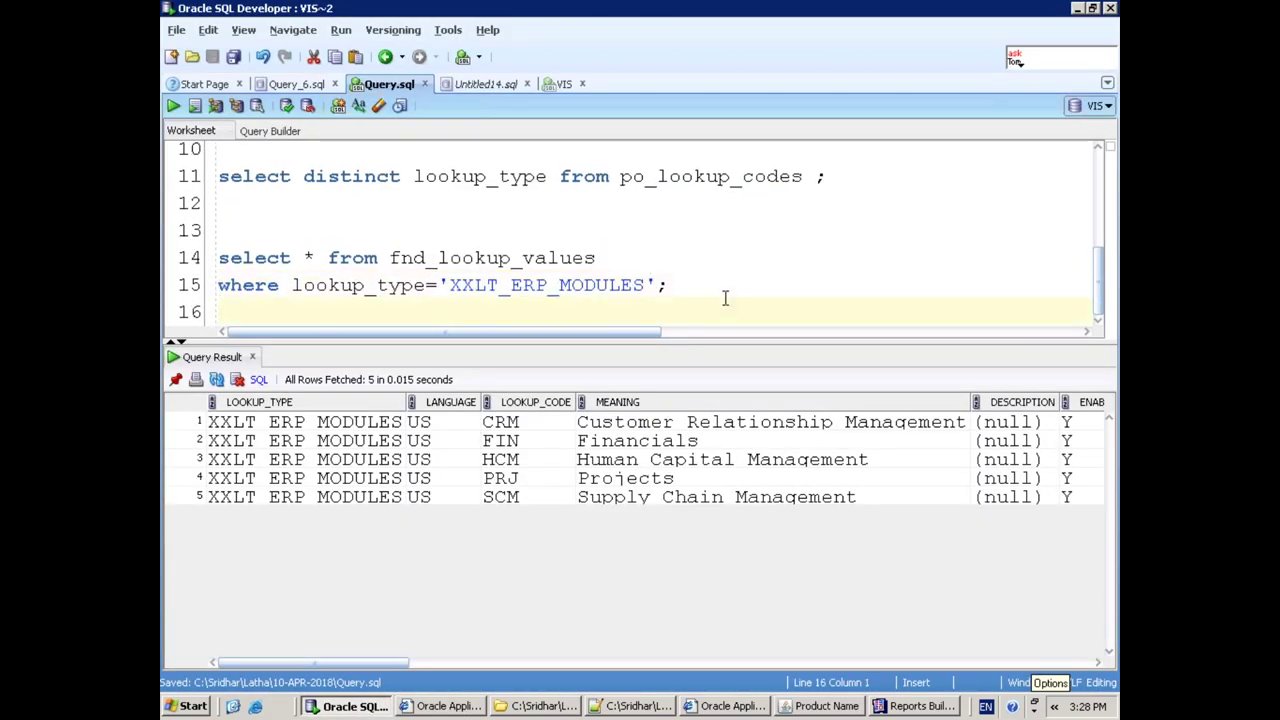
key(Return)
key(Return)
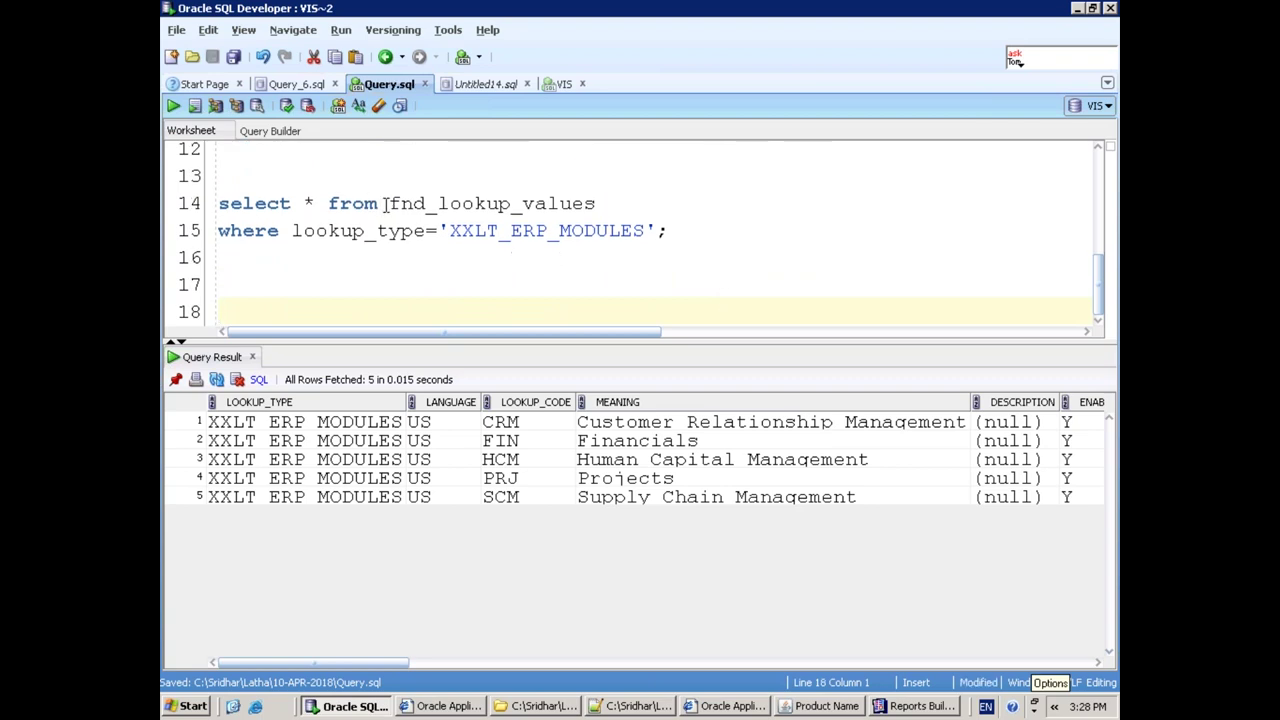
drag(390, 203, 427, 203)
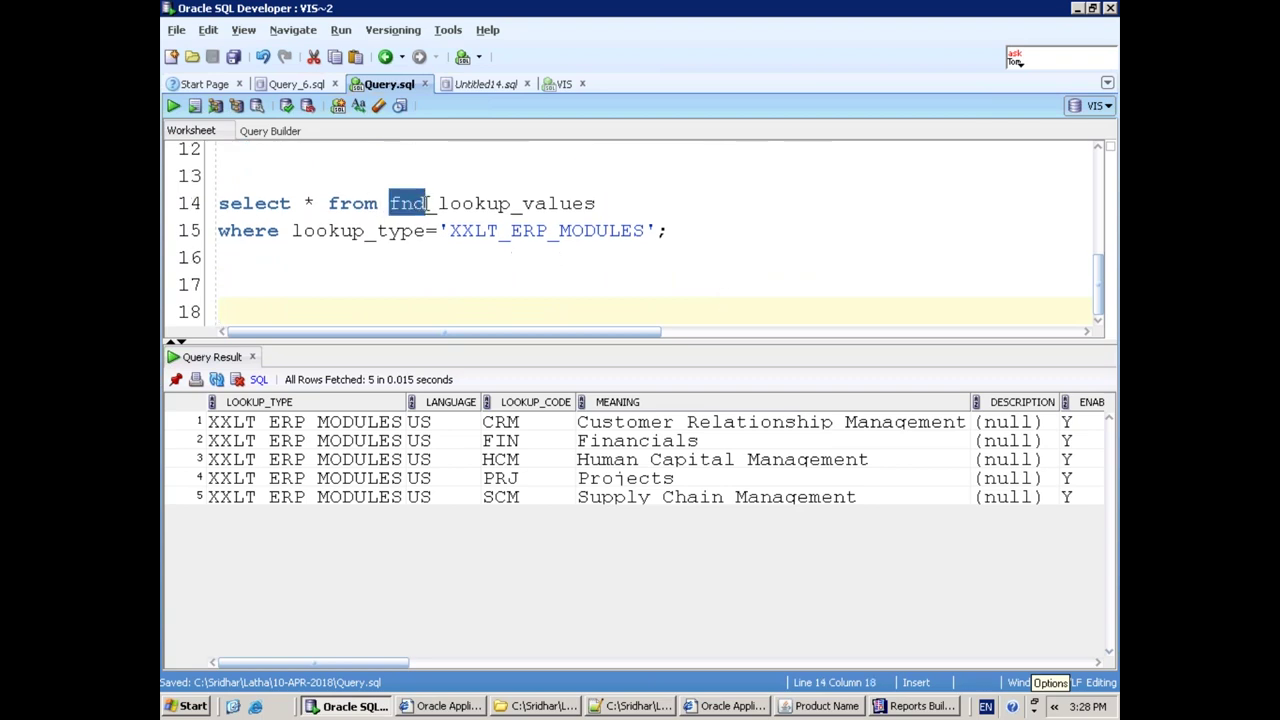
click(432, 271)
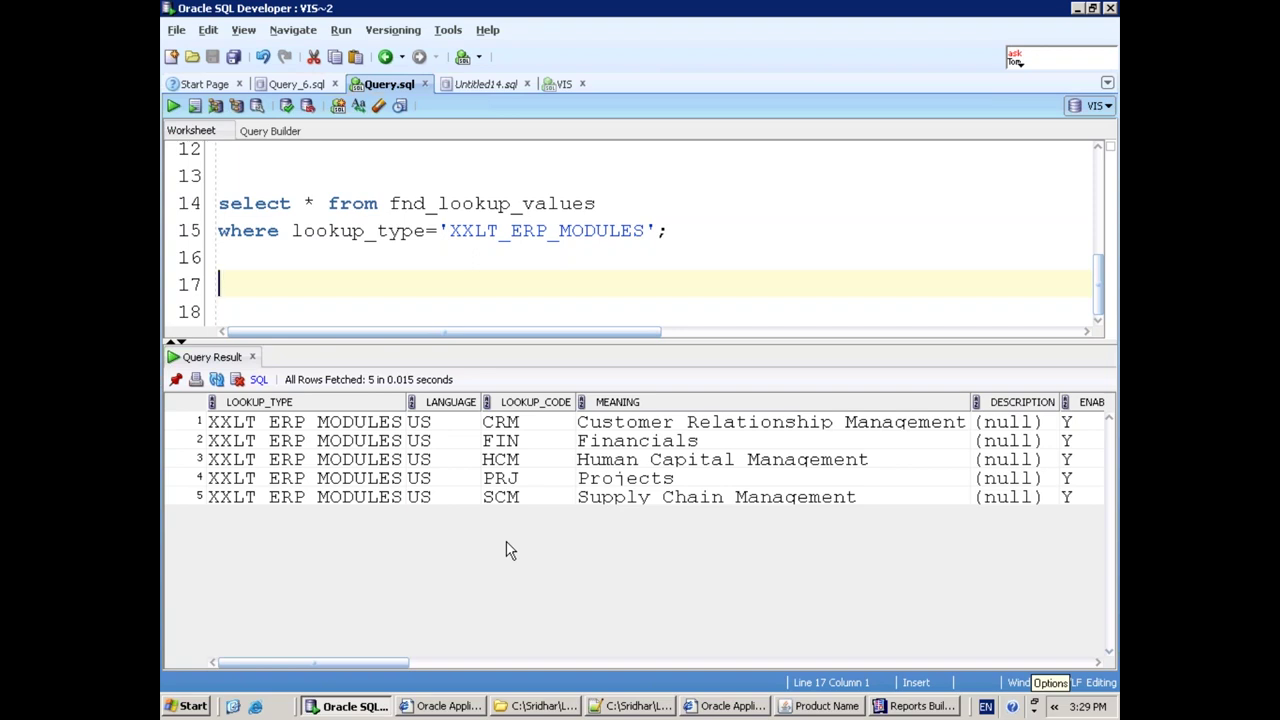
click(783, 706)
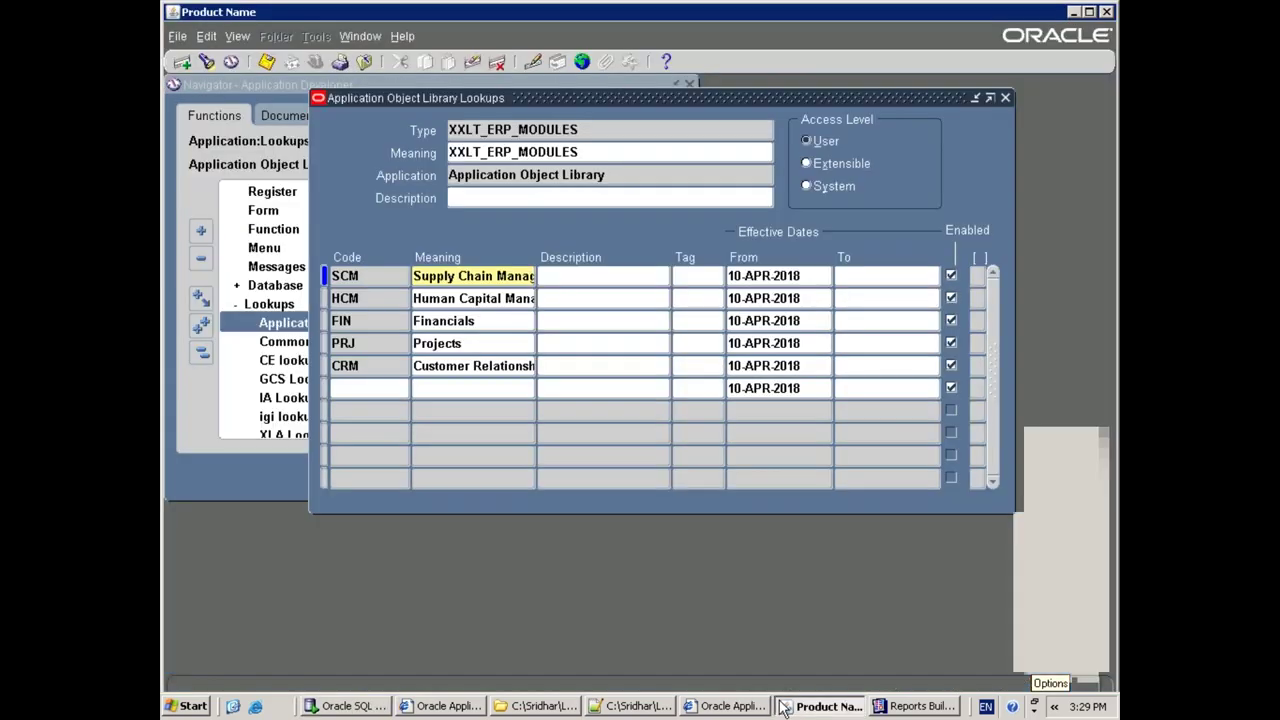
Step: Close the XXLT_ERP_MODULES Lookups window and bring up Notes.txt in Notepad++
click(783, 706)
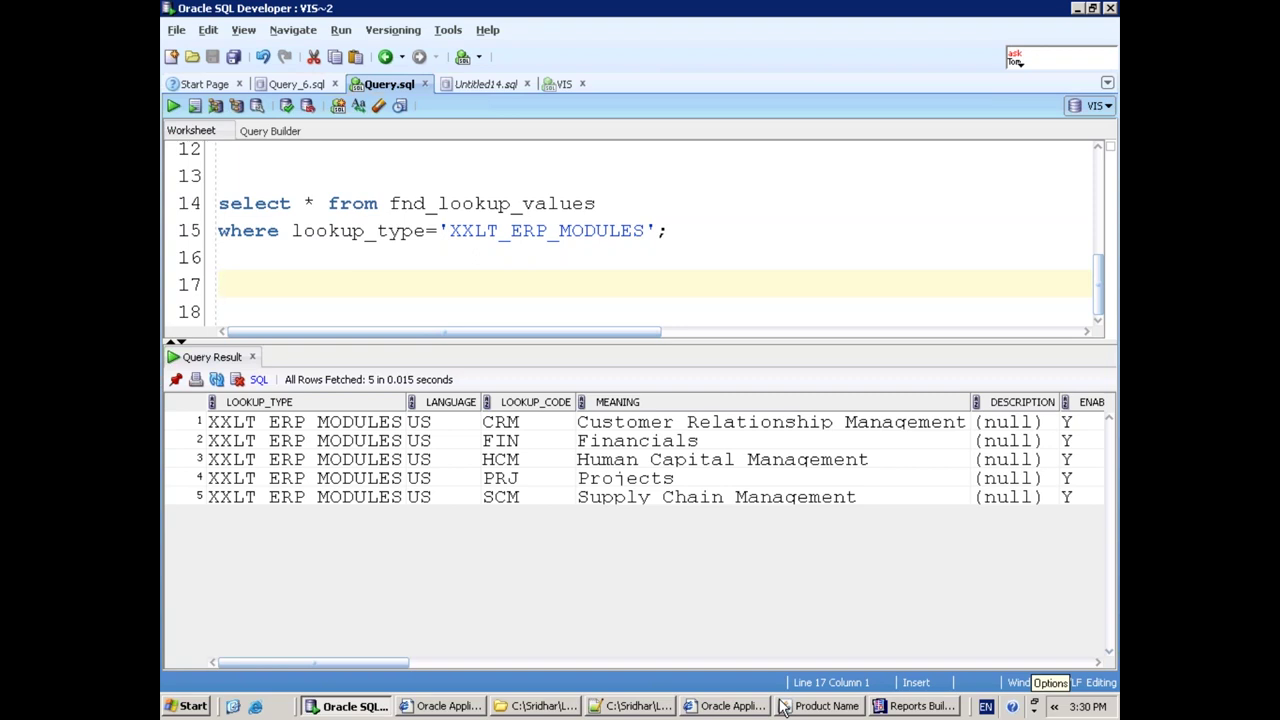
click(783, 707)
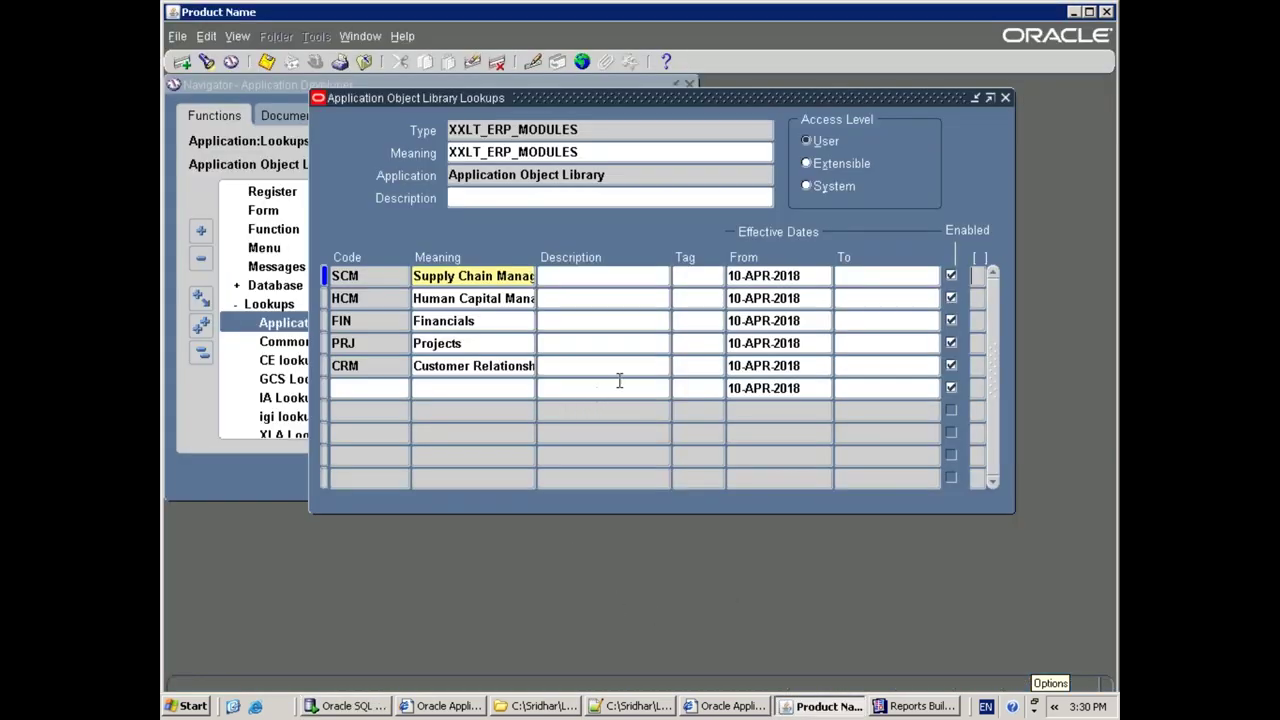
click(1005, 98)
click(639, 714)
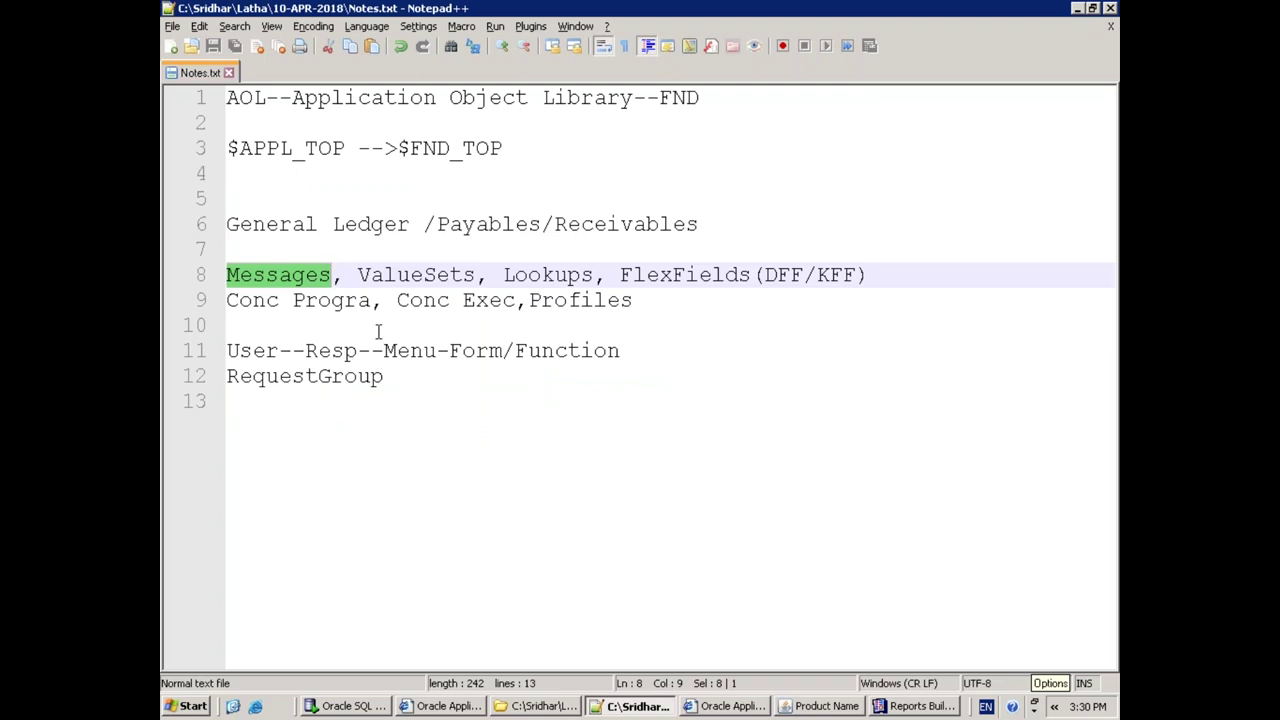
Step: Add a 'Profile :' heading below the existing notes
click(495, 306)
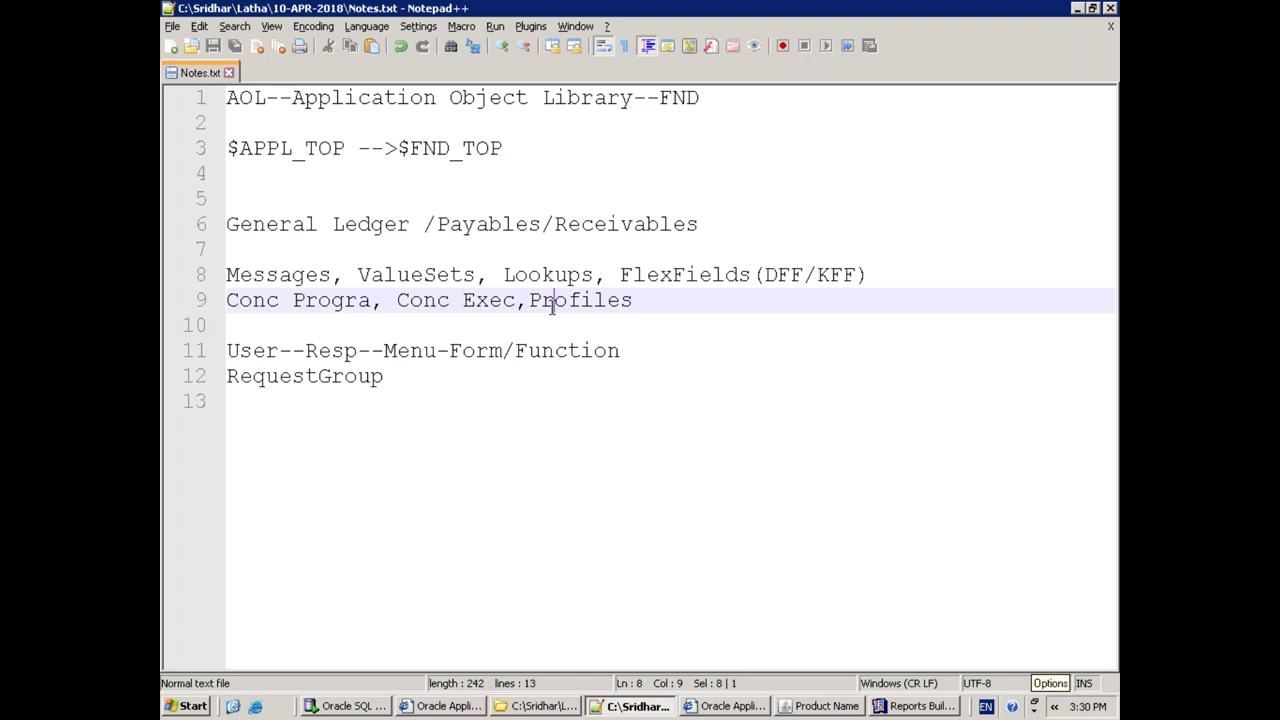
double_click(551, 306)
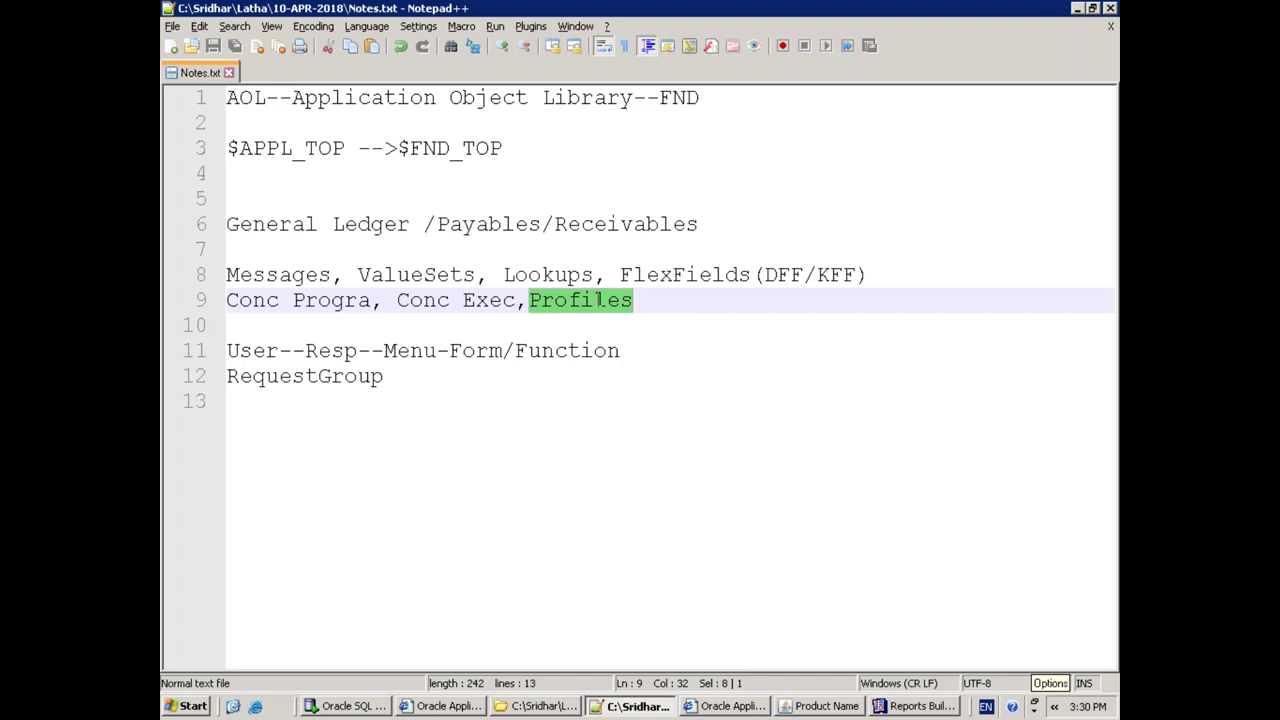
click(352, 430)
key(Return)
key(Return)
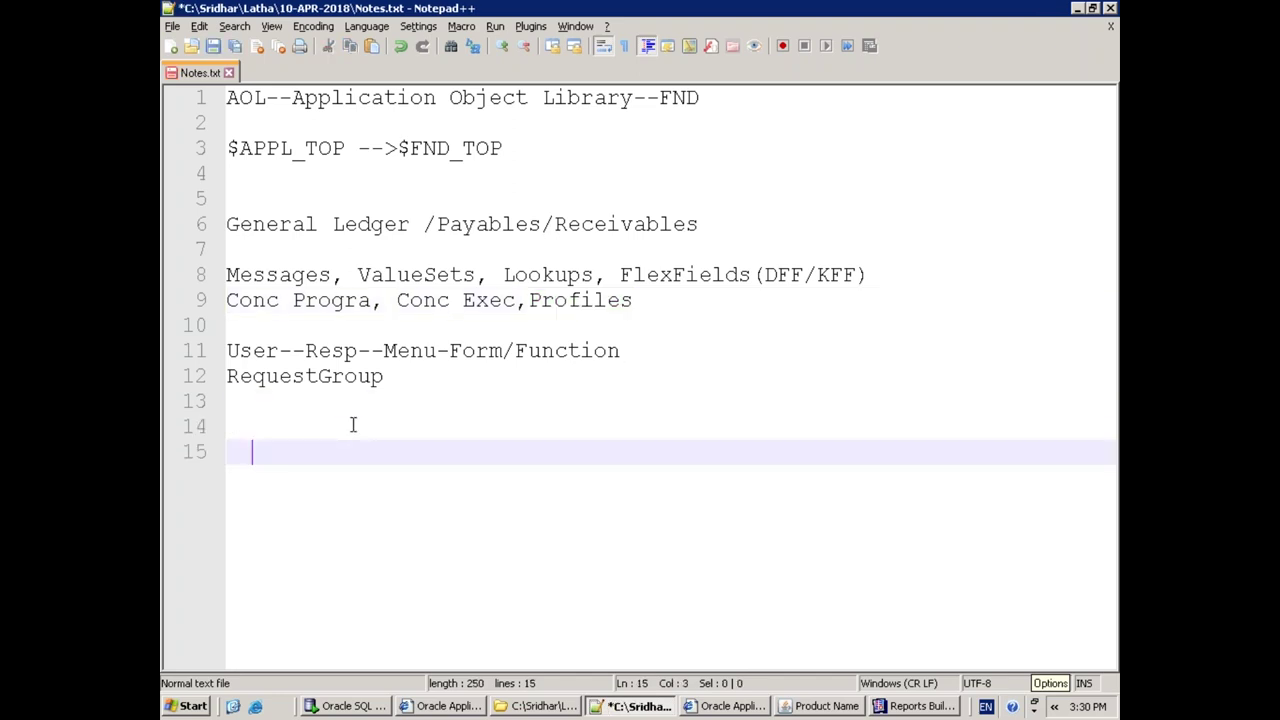
text(Pr)
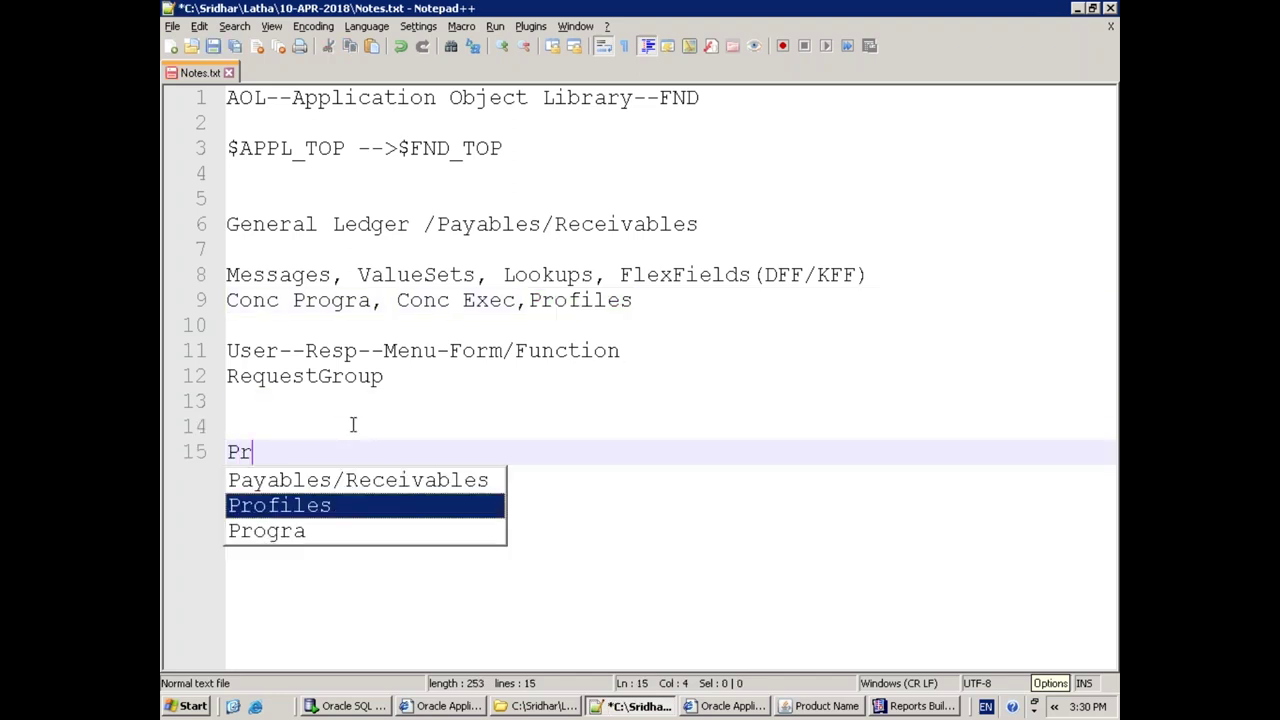
text(ofile :)
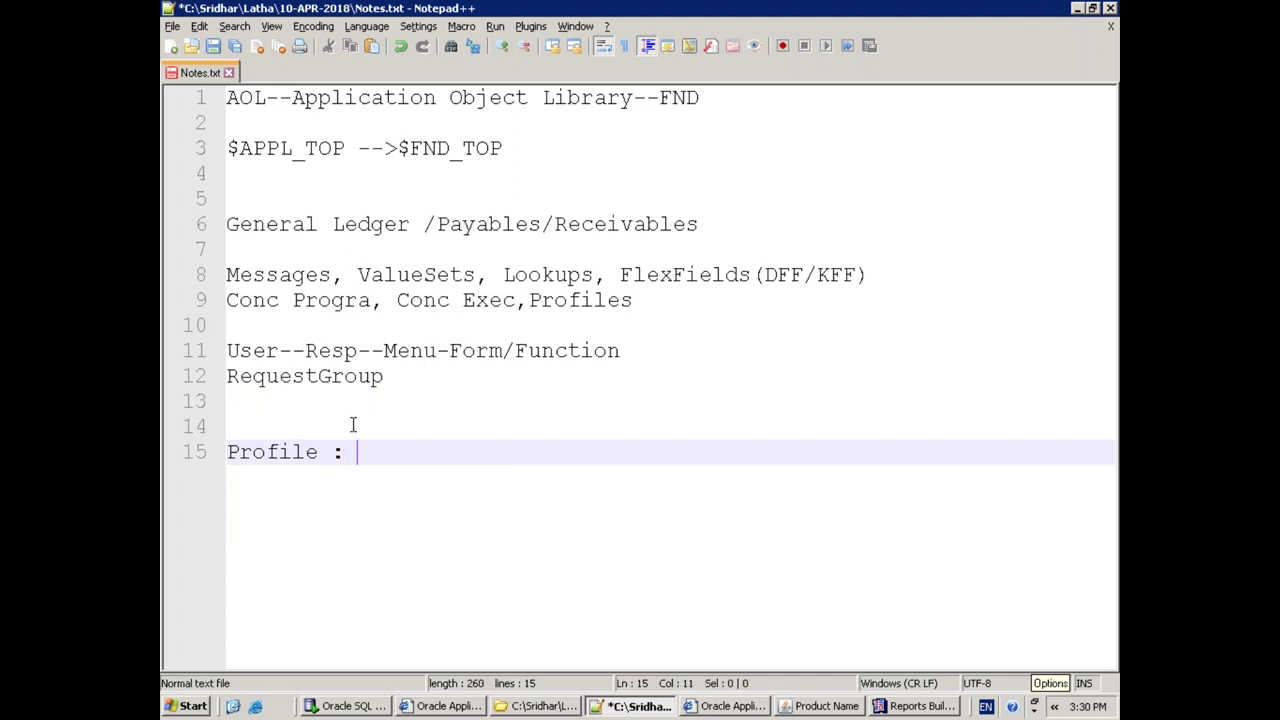
key(Return)
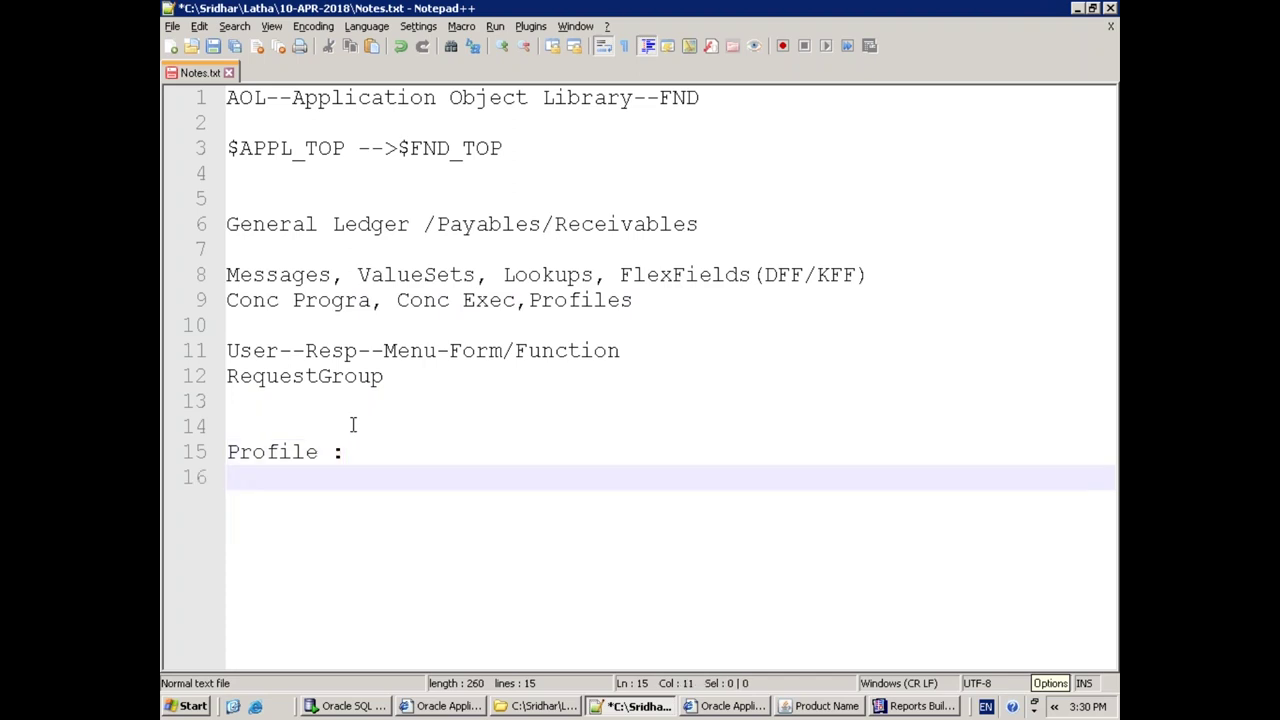
key(Return)
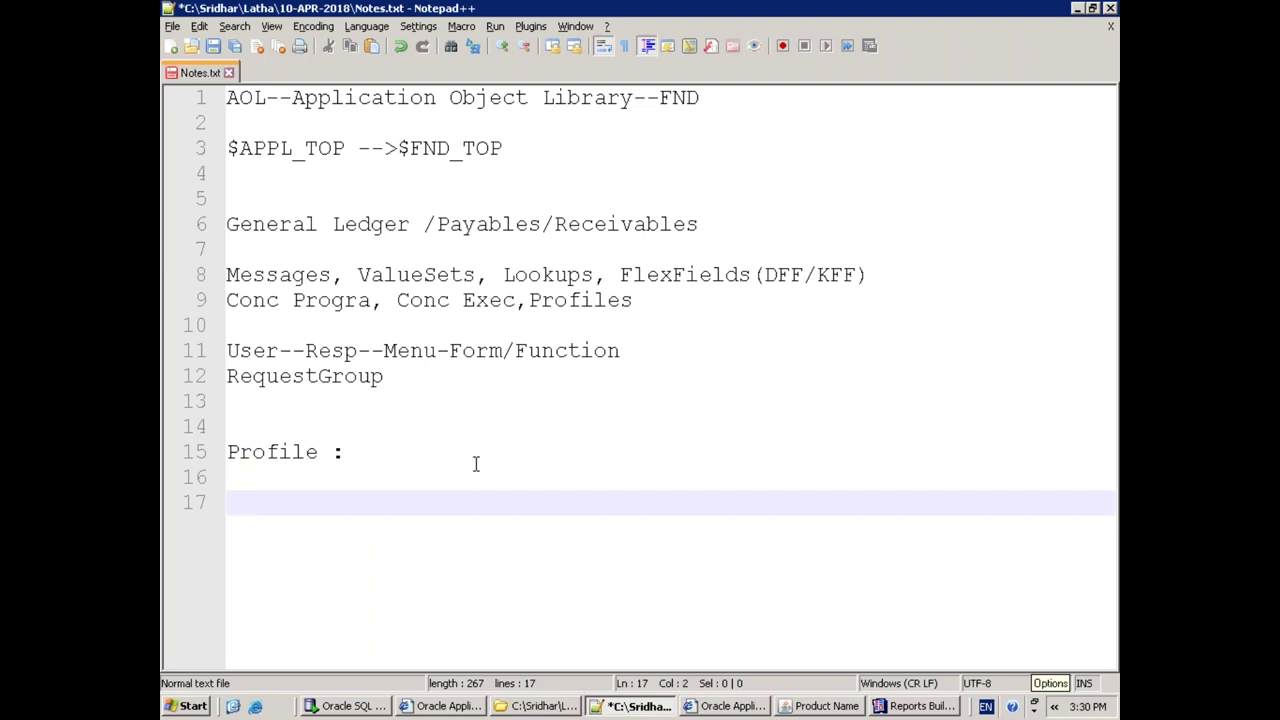
Step: List 'A --Super' and 'B --Associate' under the Profile heading
text(A)
key(Escape)
key(Return)
text(B)
key(Return)
key(Return)
key(Return)
key(Return)
key(Return)
key(Return)
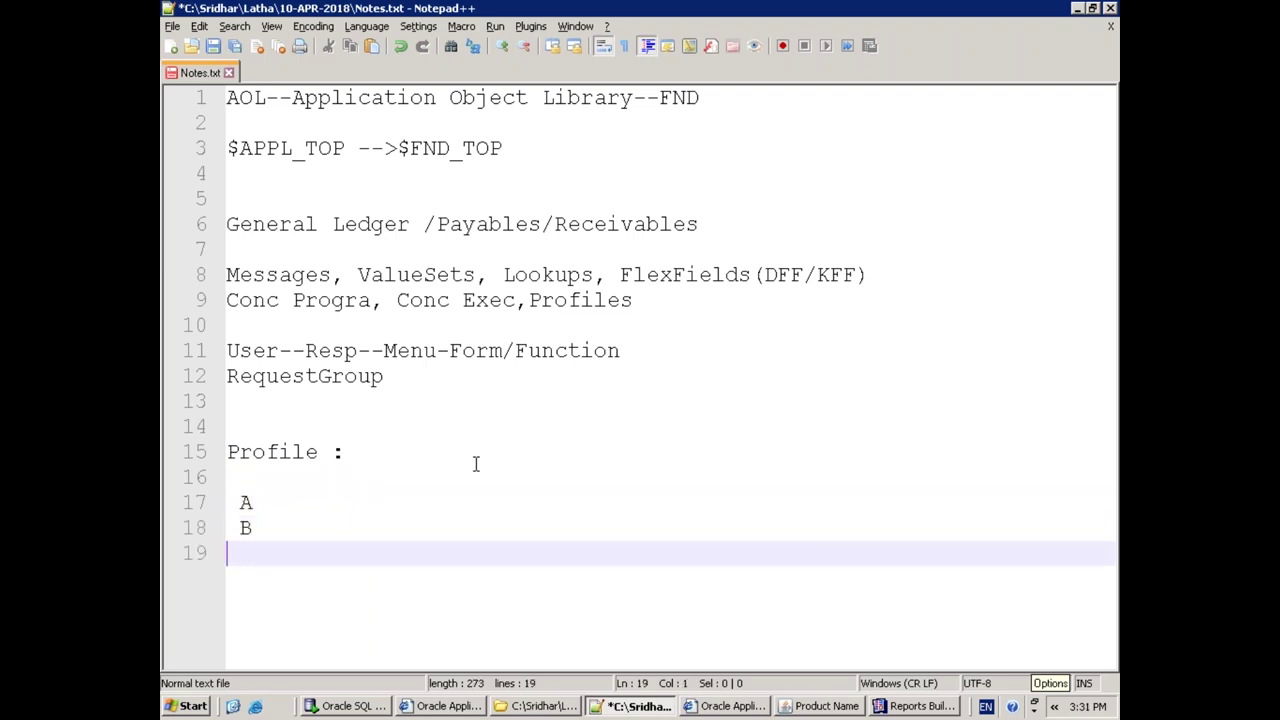
click(278, 452)
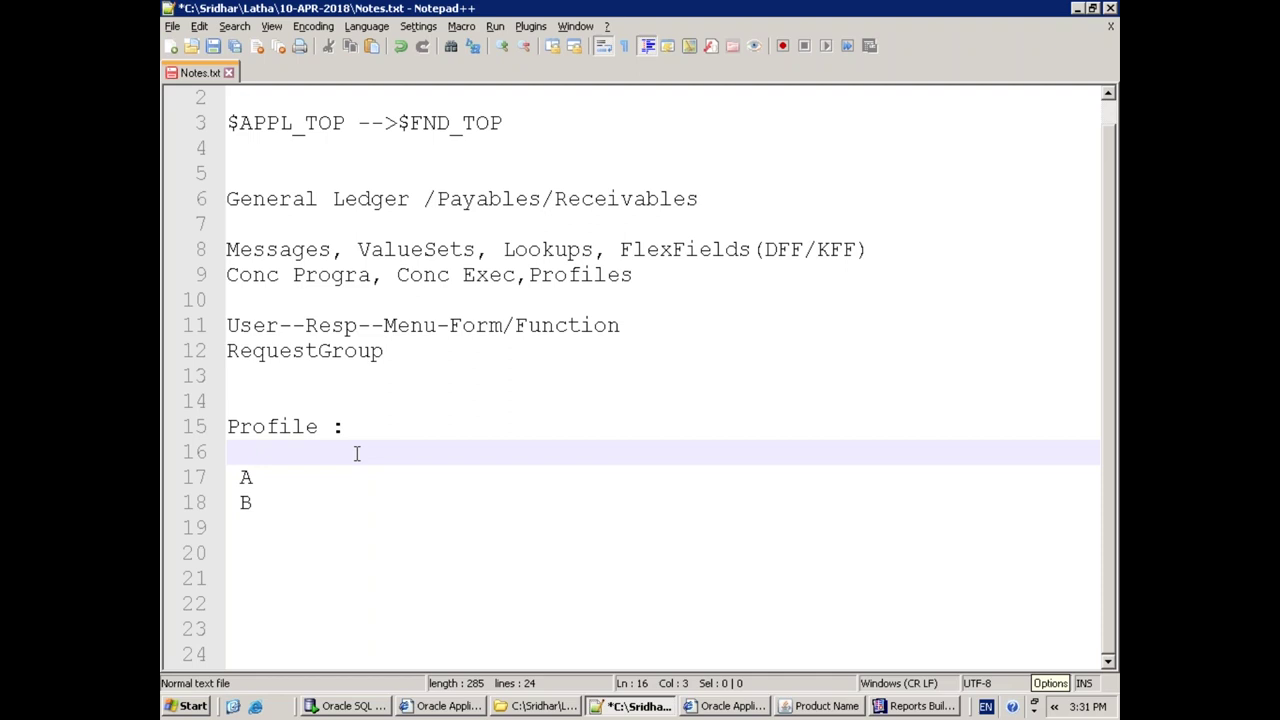
key(Down)
text(--Super)
key(Down)
text(--Associate)
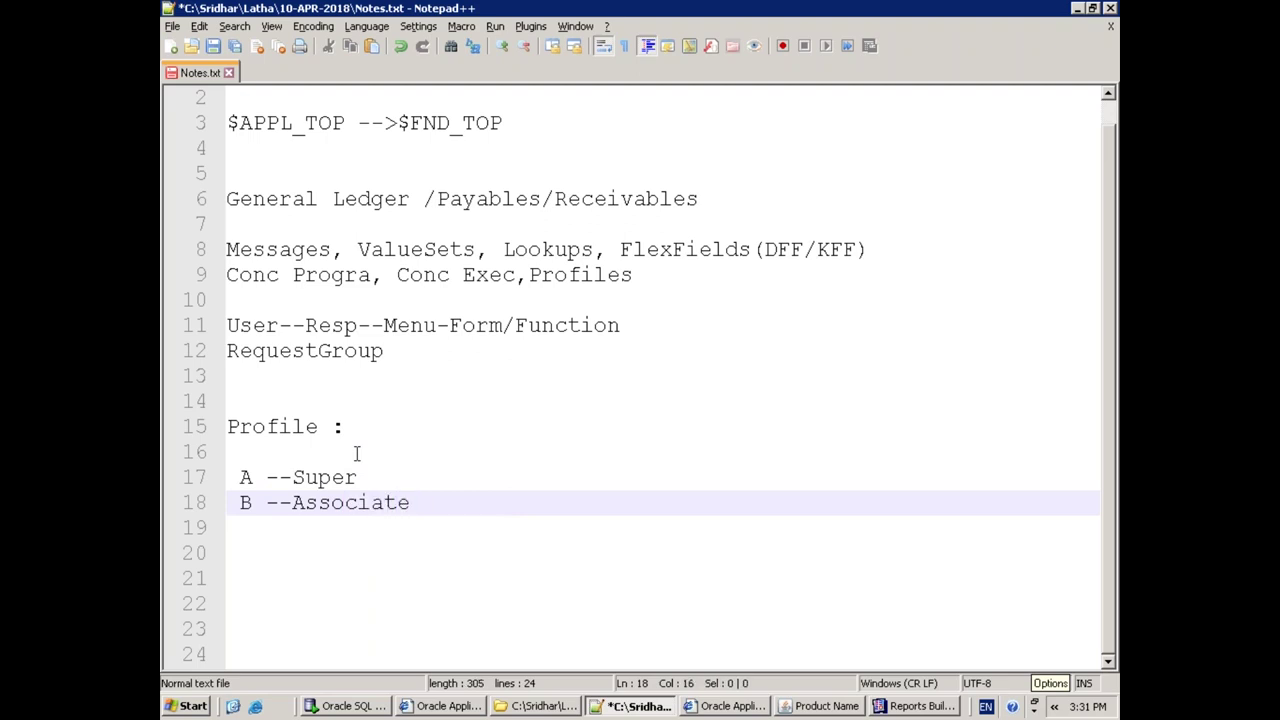
Step: Add a 'Page' heading underlined with dashes
key(Return)
key(Return)
key(Return)
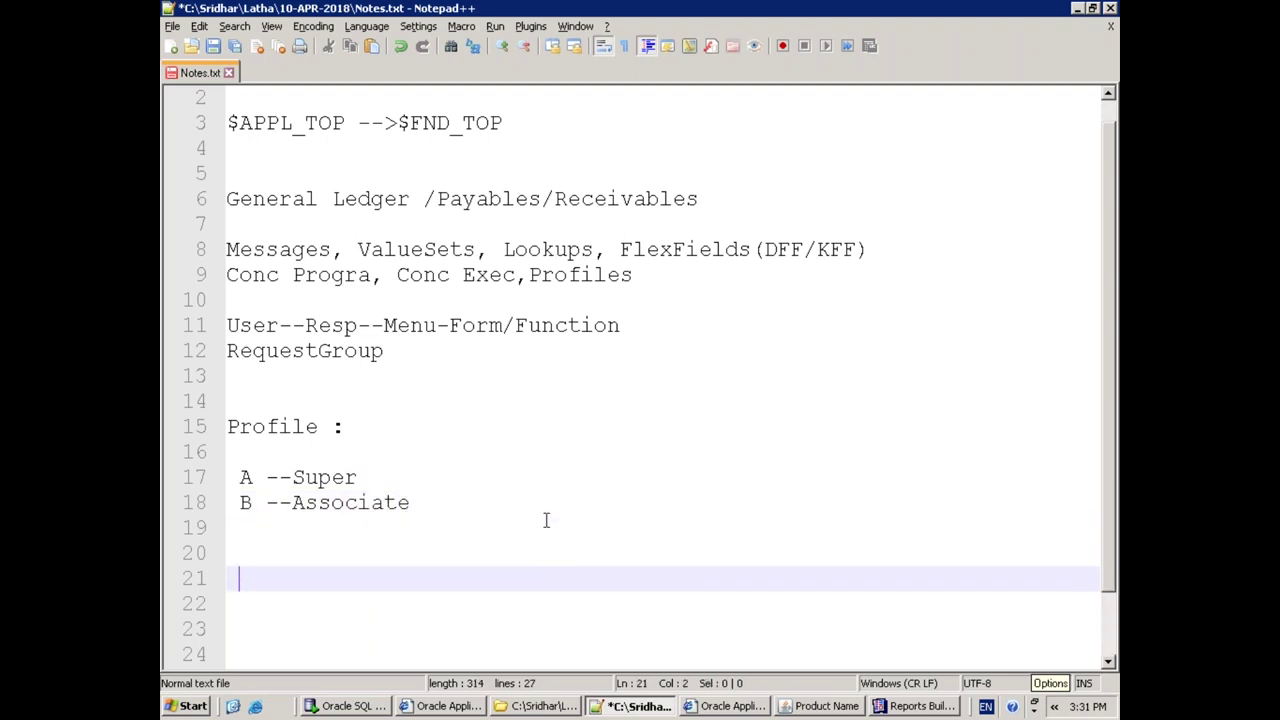
text(Page)
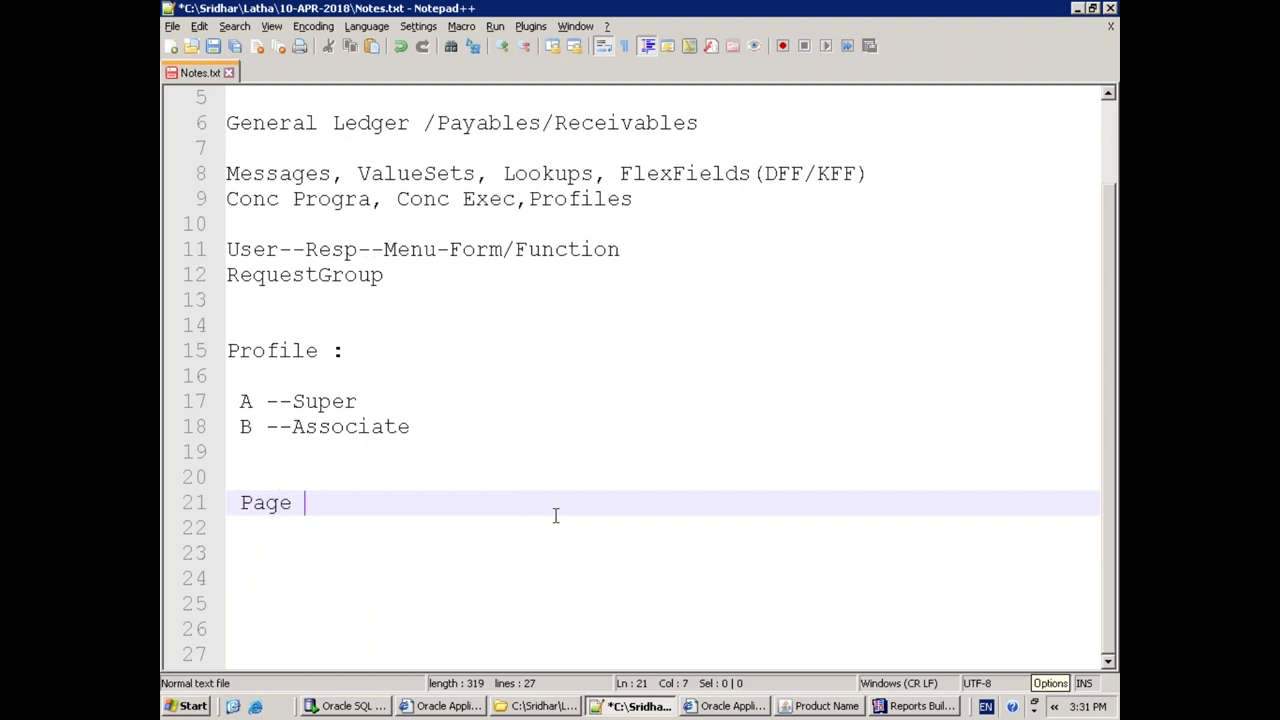
key(Return)
text(-----------------)
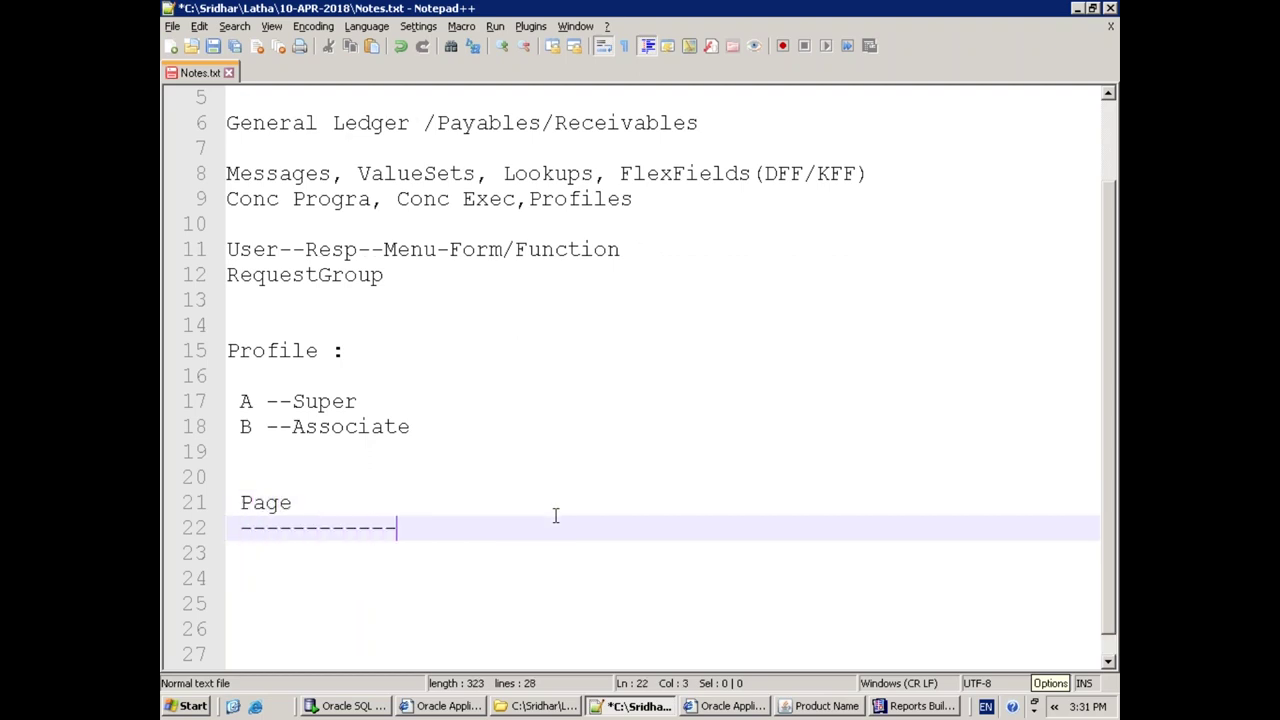
key(Return)
key(Return)
scroll(555, 515, down, 1)
key(Up)
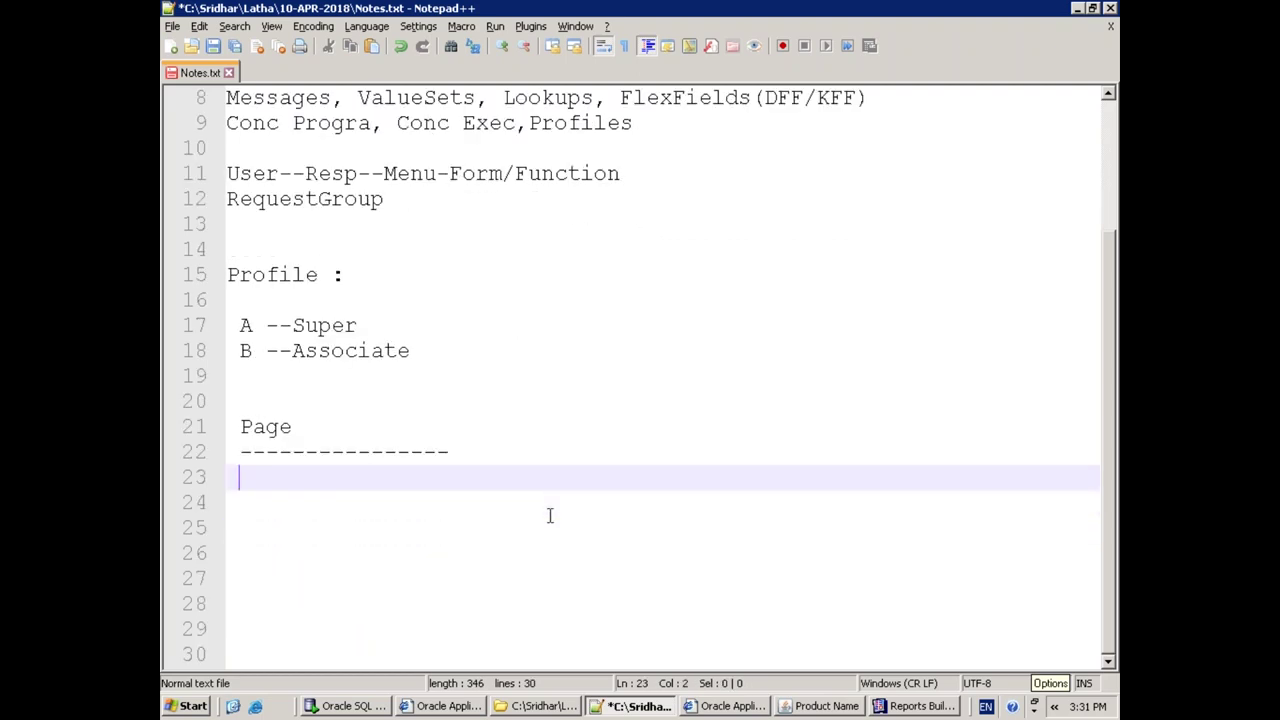
Step: Write 'S1 S2 S3(Supervisor Role)' under Page, save, and remove spaces inside the brackets
text(1)
key(BackSpace)
text(S)
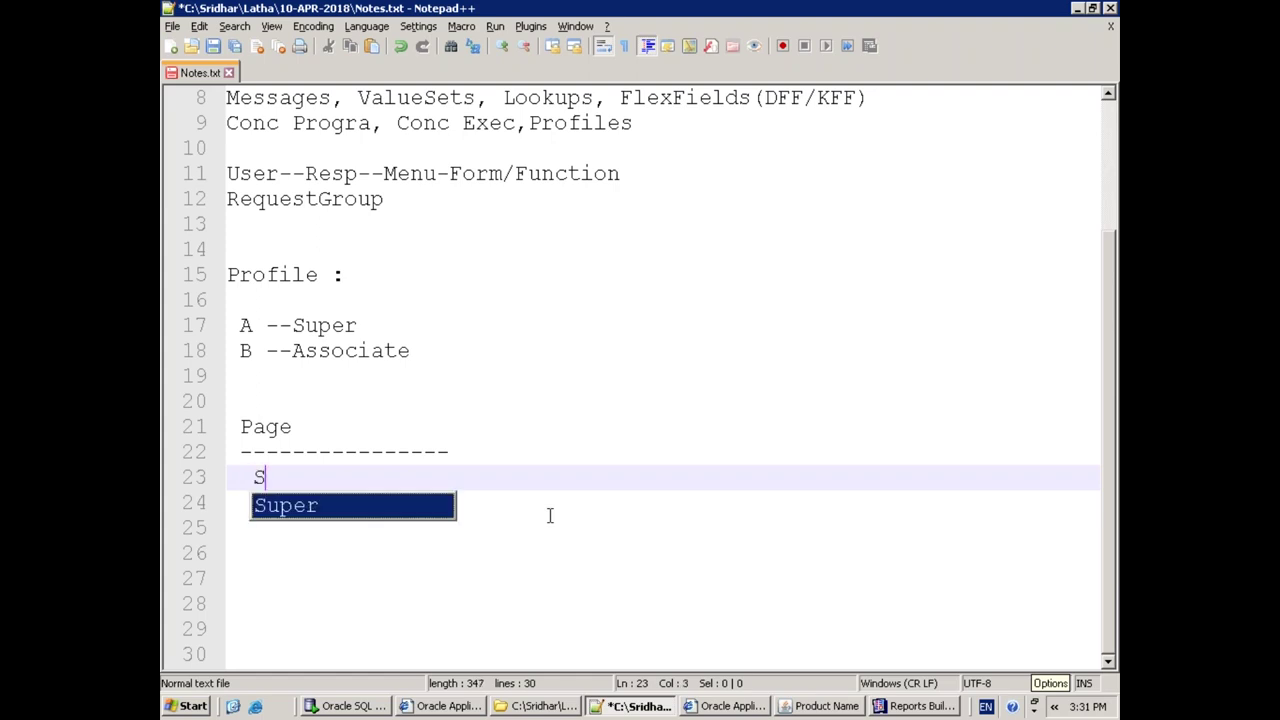
text(1 S2 S3)
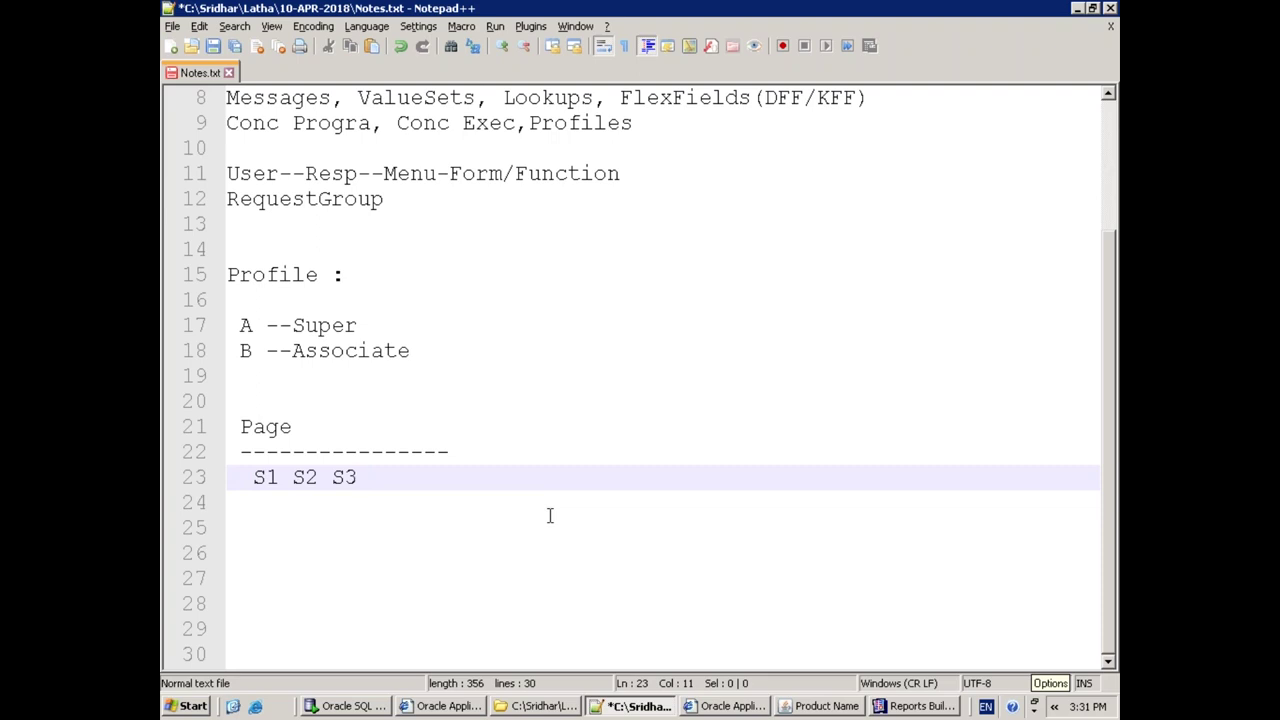
text(( ))
key(Left)
key(Left)
text(Super)
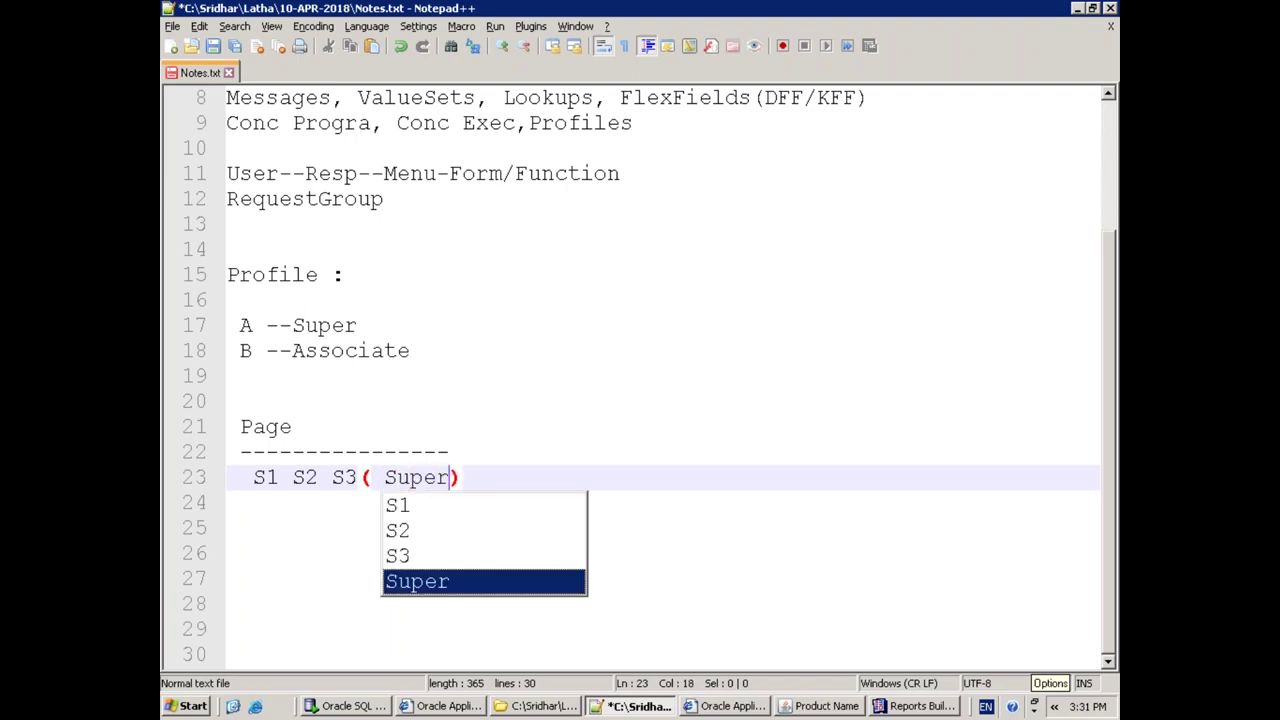
text(visor)
key(ctrl+s)
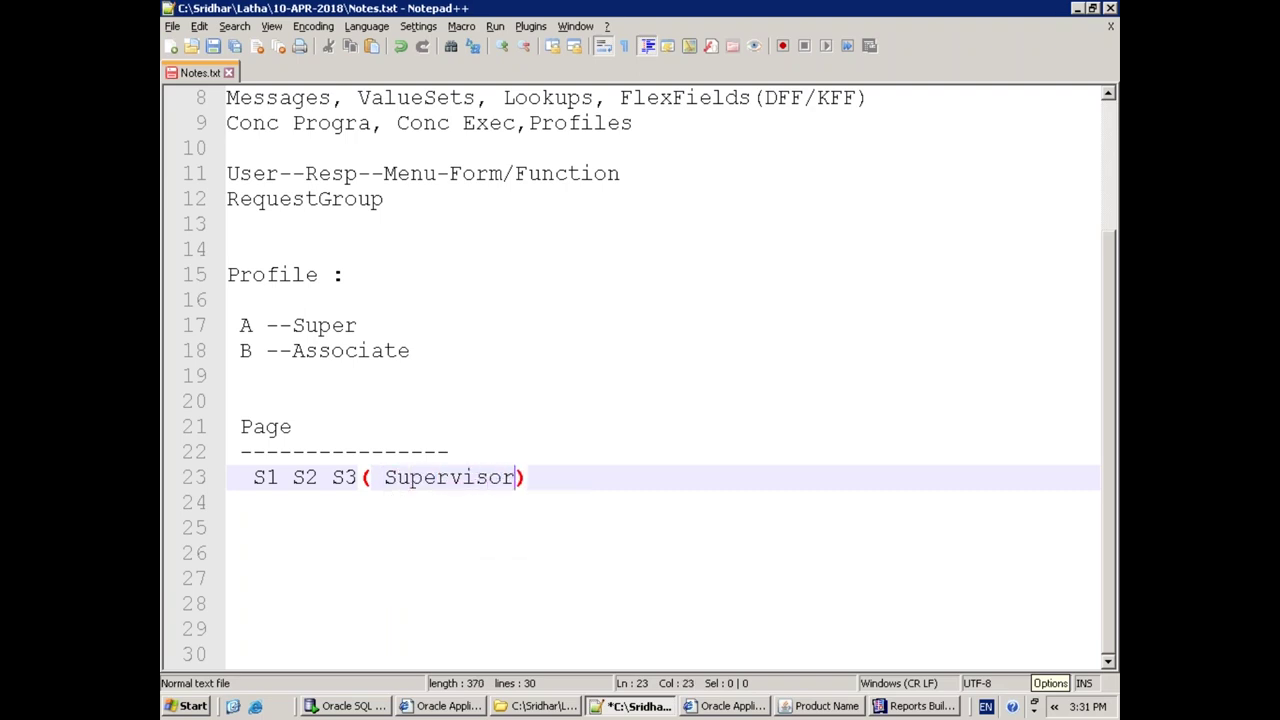
text(Role)
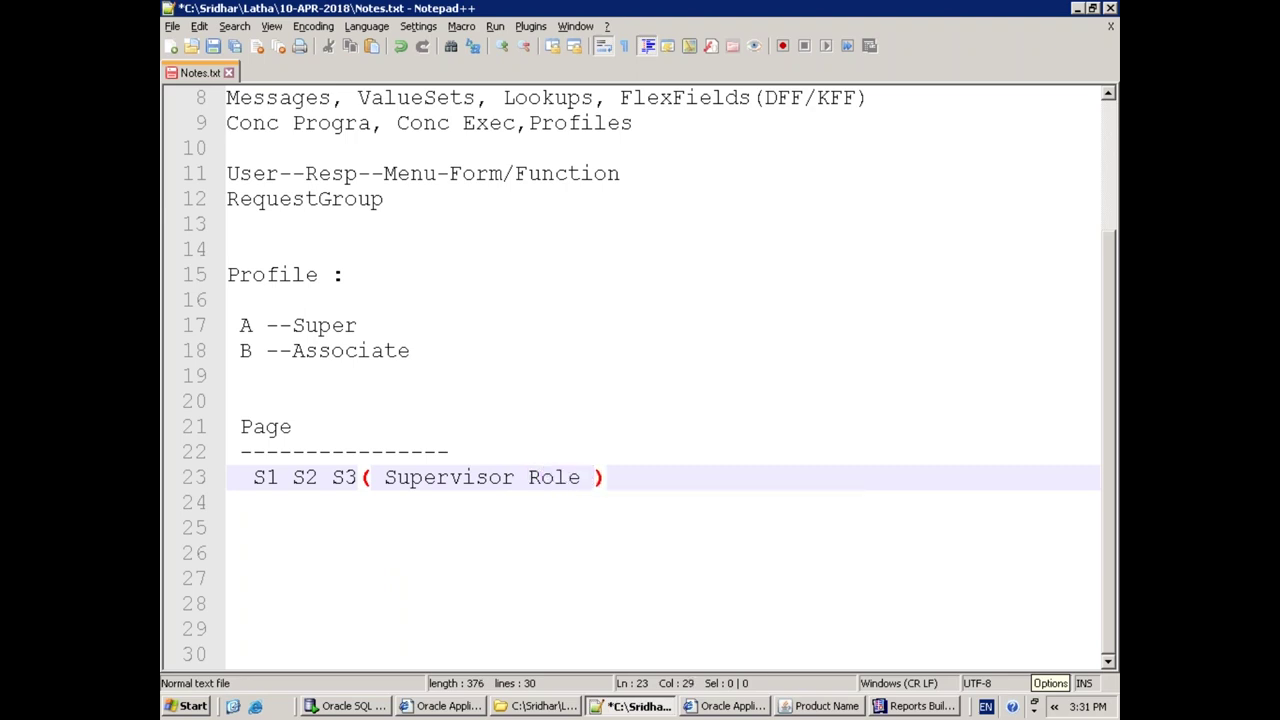
key(ctrl+s)
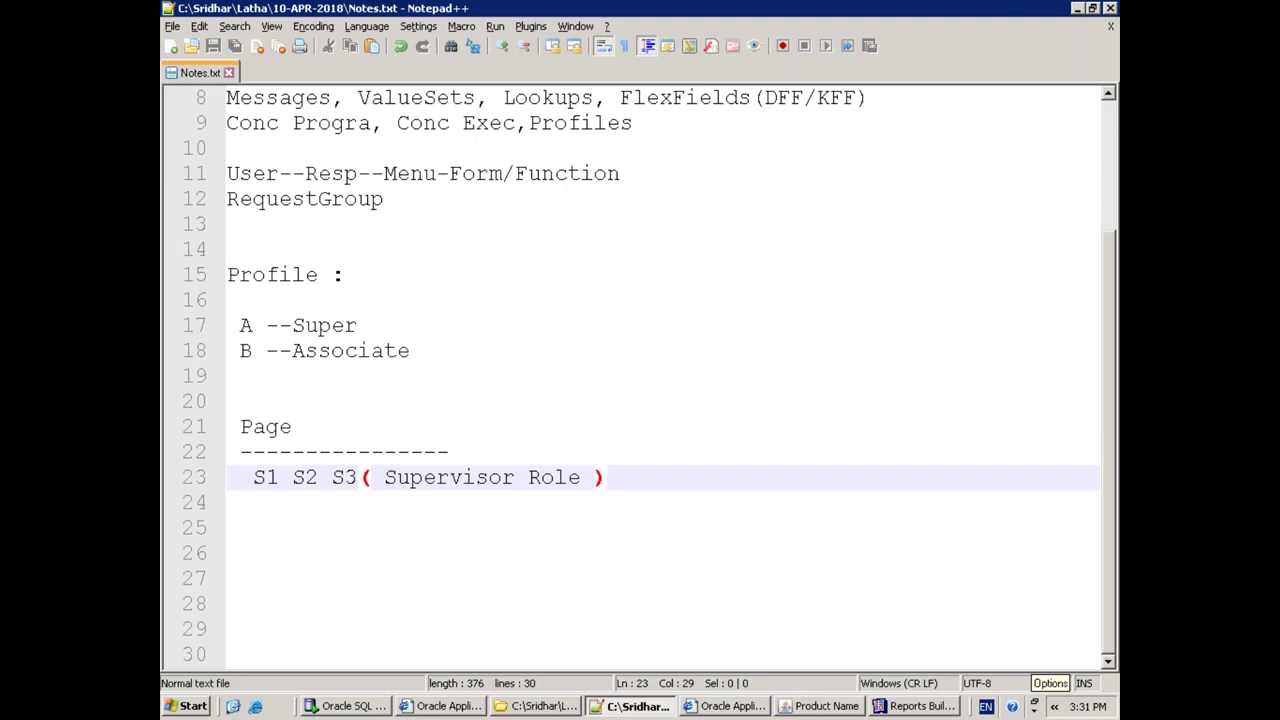
key(Left)
key(Left)
key(Delete)
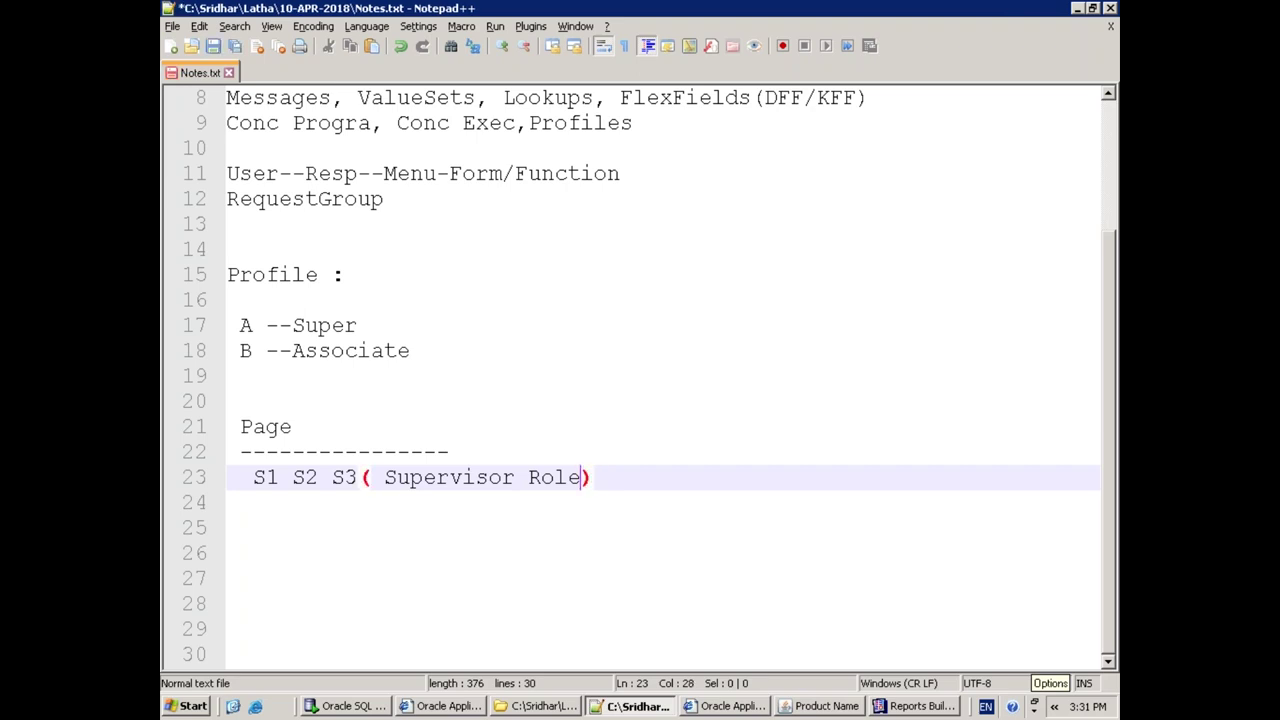
key(Left)
key(Left)
key(Left)
key(Left)
key(Left)
key(Left)
key(Left)
key(Left)
key(Left)
key(Left)
key(Left)
key(Left)
key(Left)
key(Left)
key(Left)
key(Delete)
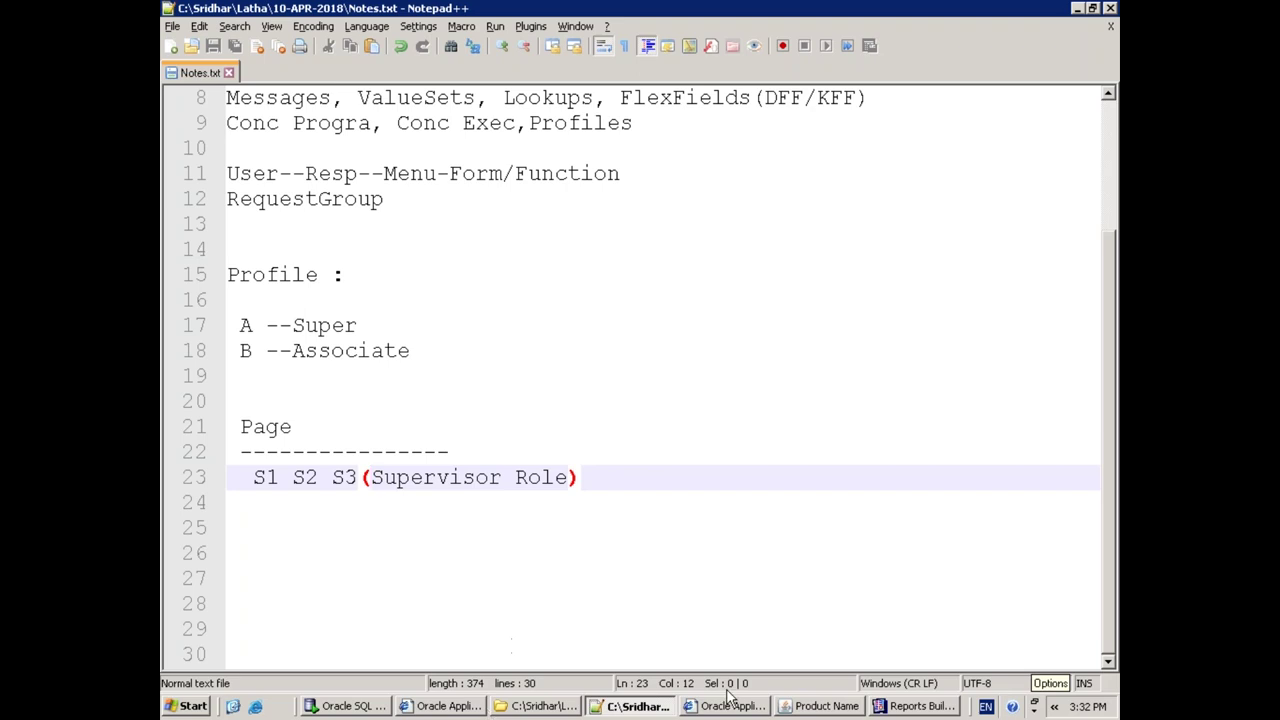
Step: Switch to Oracle Applications, collapse Lookups, and open Application > Profile from the Navigator
click(800, 706)
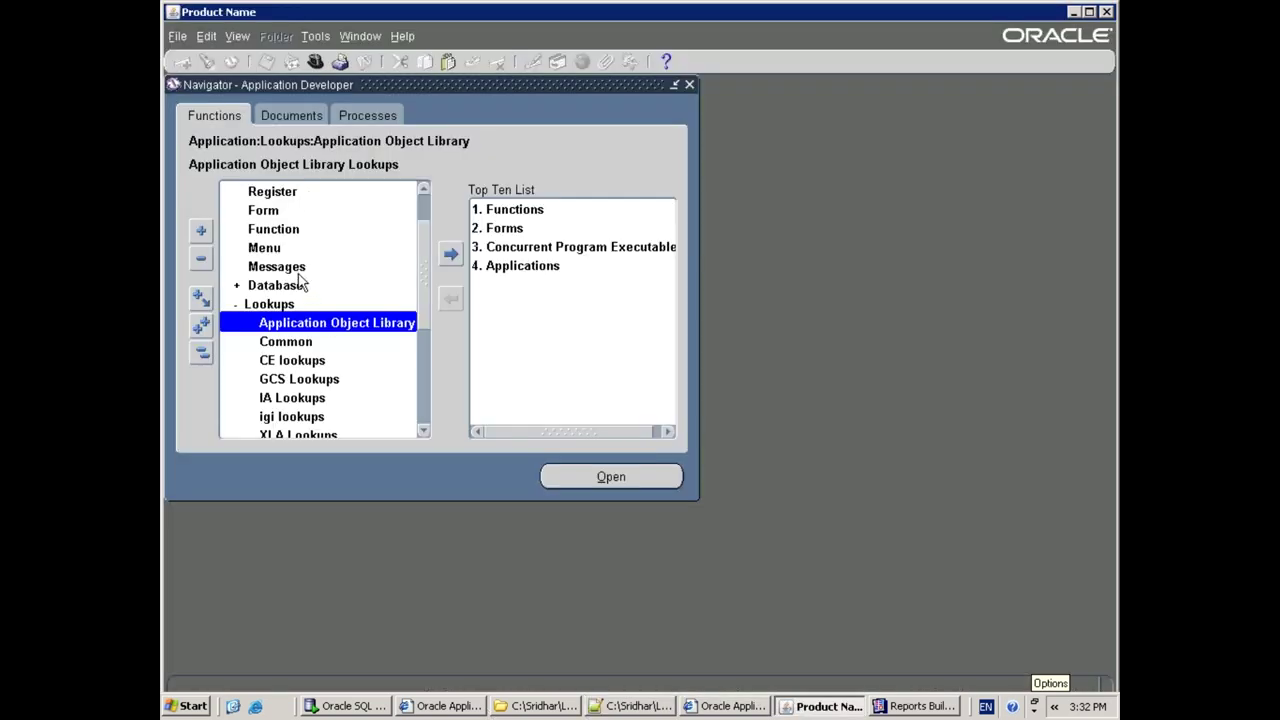
double_click(268, 303)
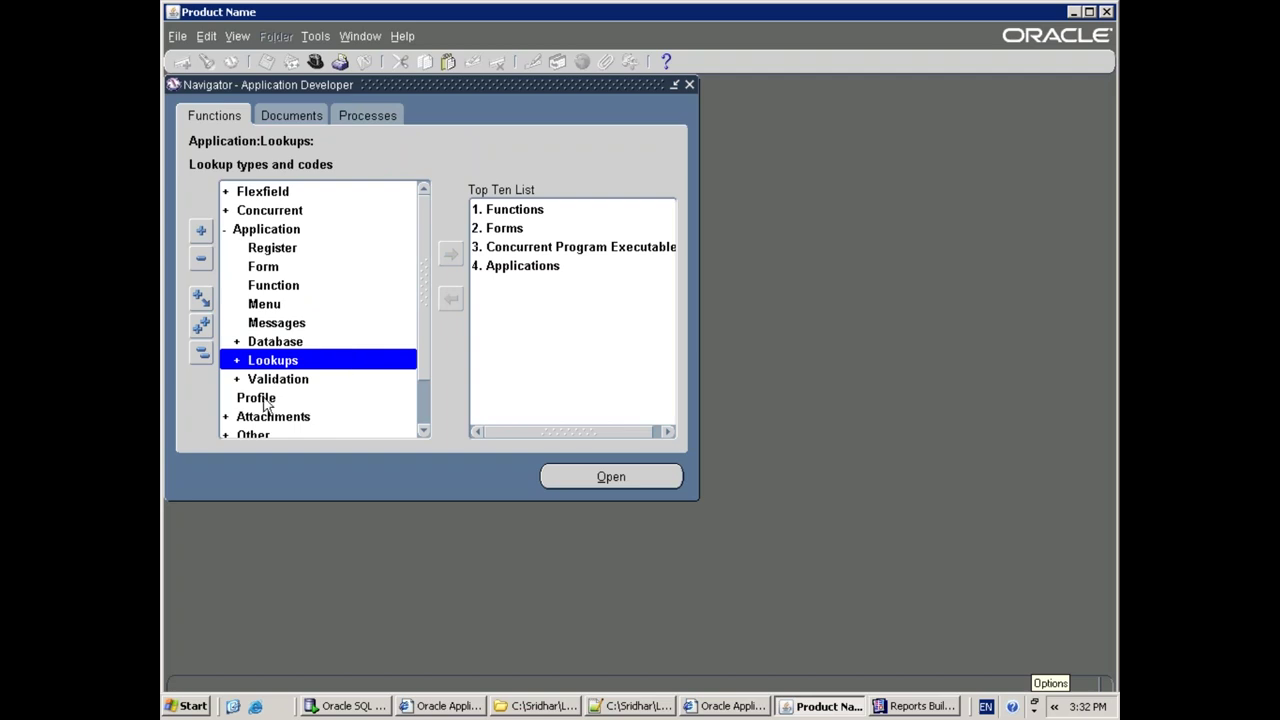
click(258, 400)
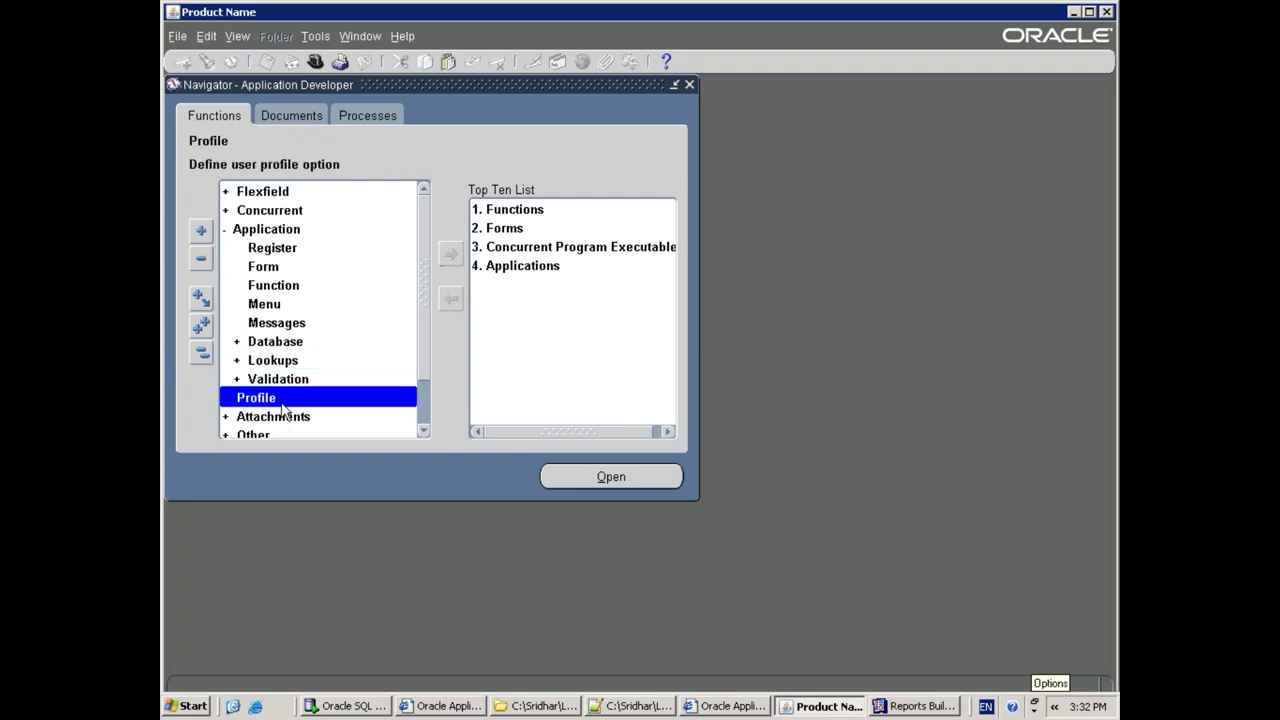
double_click(296, 404)
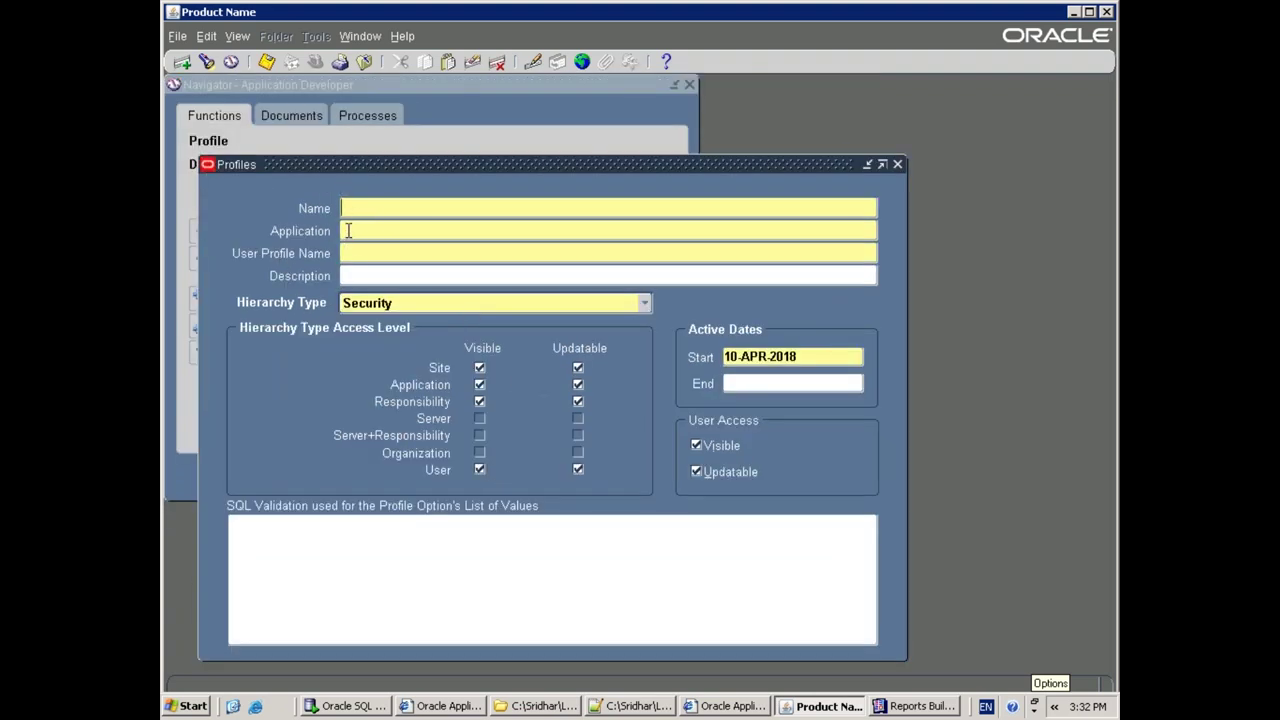
Step: Define profile XXLT_ROLE_PROFILE under Application Object Library, save it, and close the form
text(XXLT_ROLE_PRO)
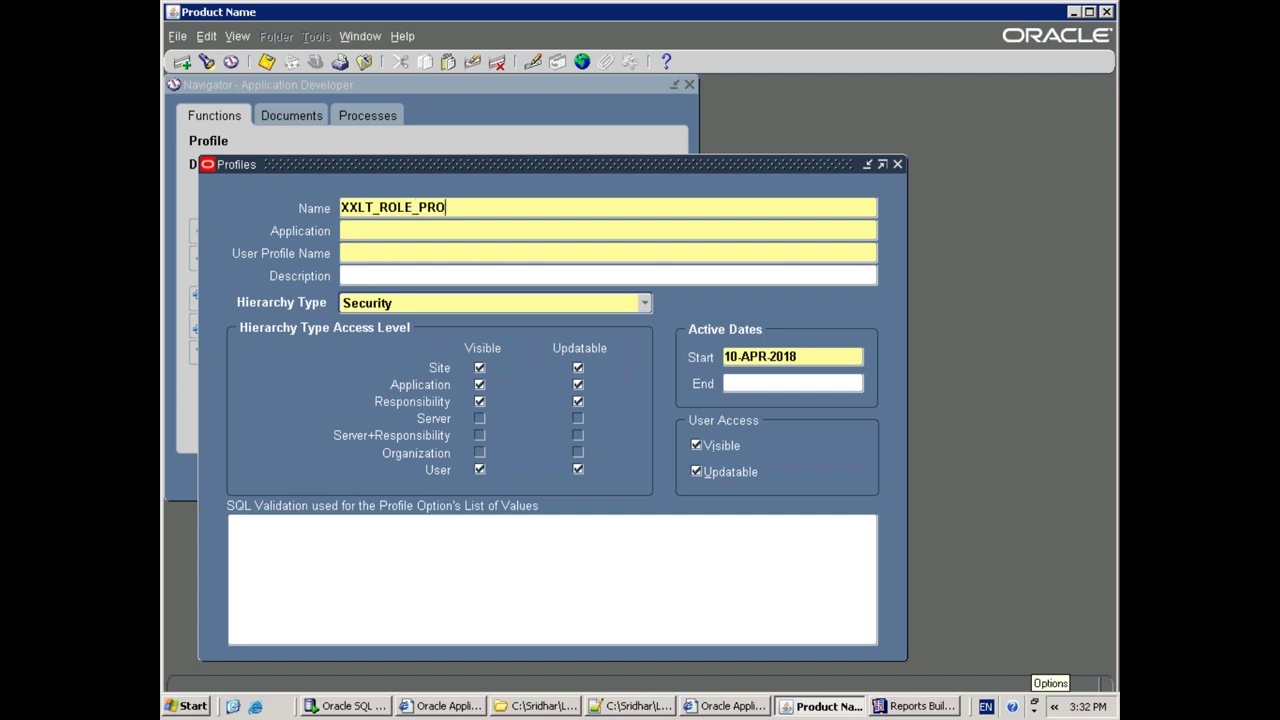
text(FILE)
key(shift+Home)
key(ctrl+c)
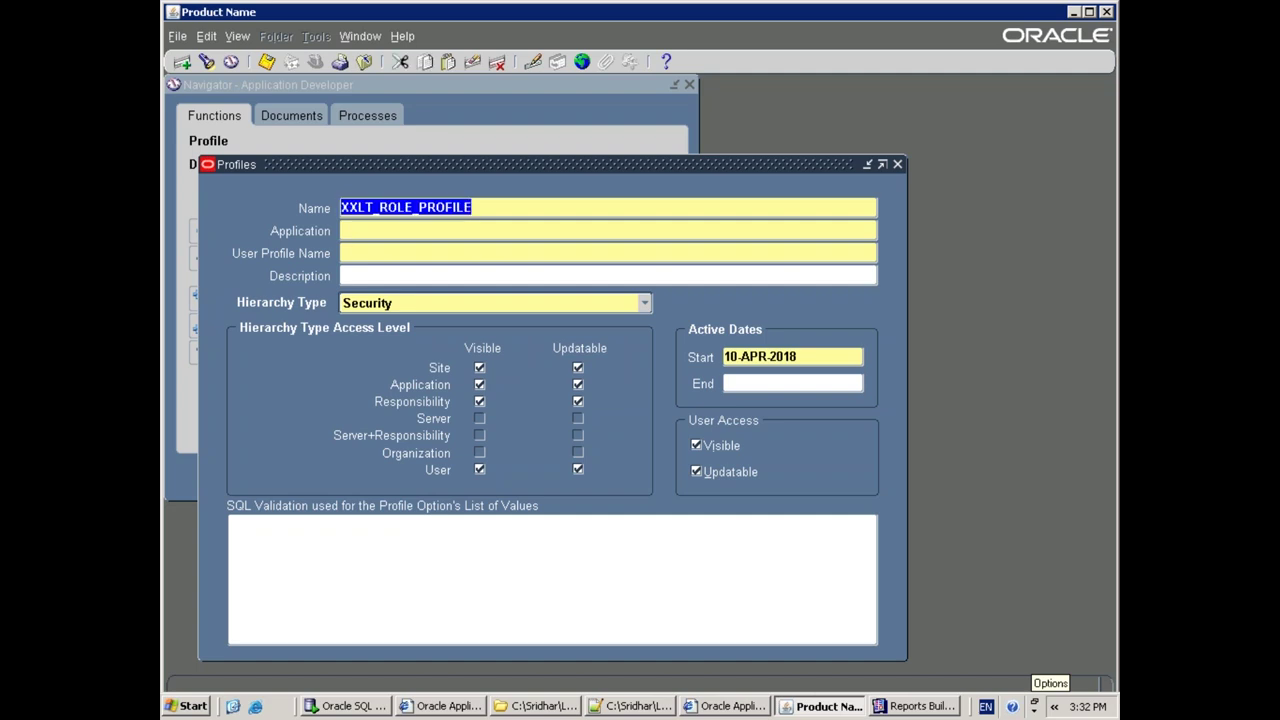
key(Tab)
text(Application obj)
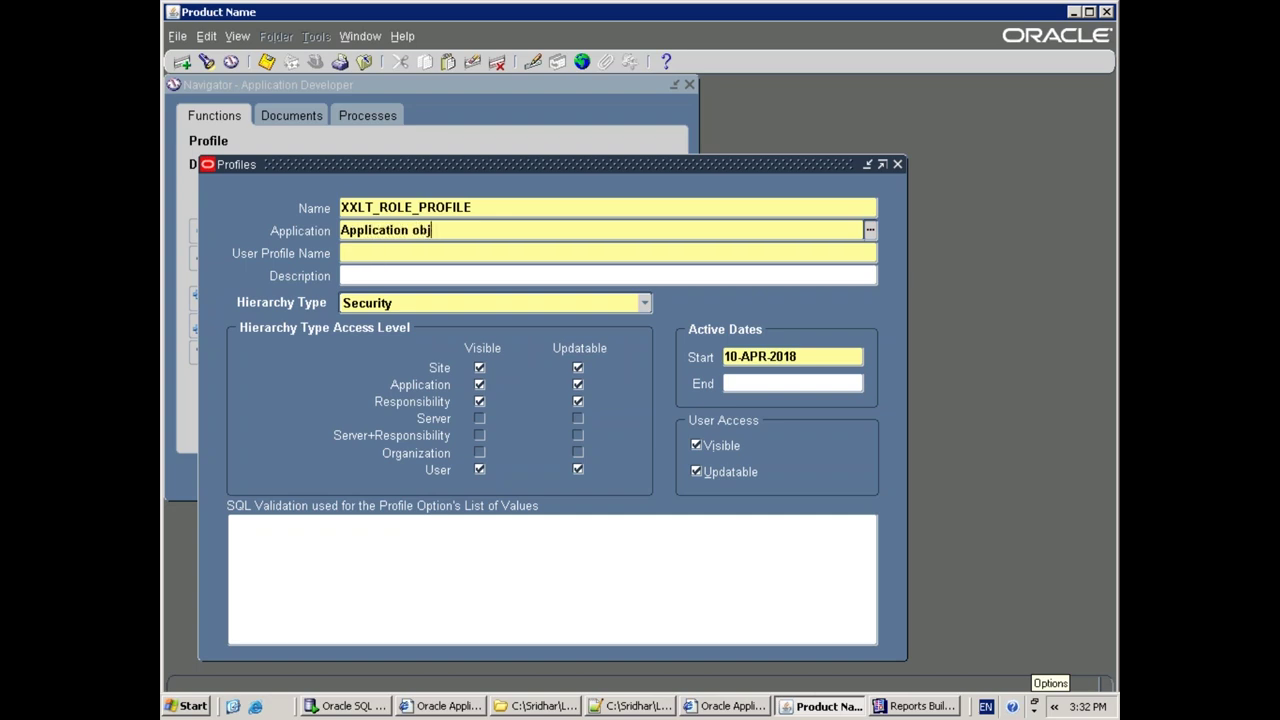
key(Tab)
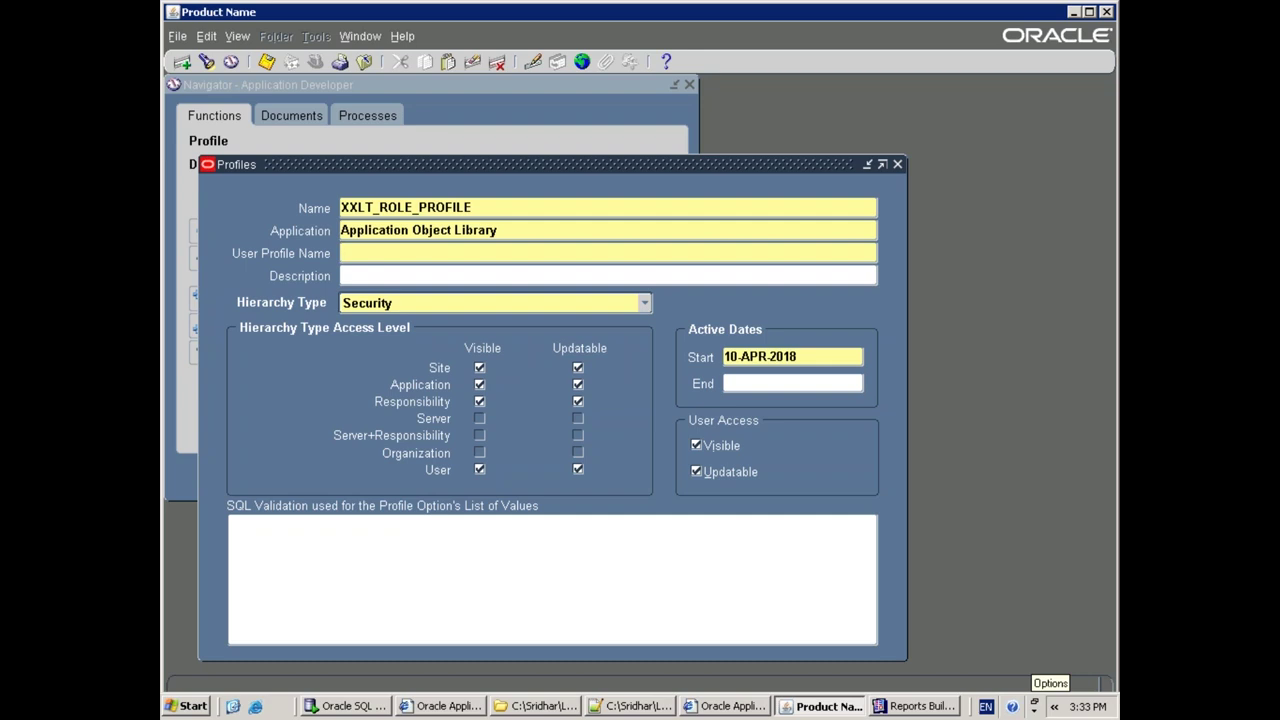
key(ctrl+v)
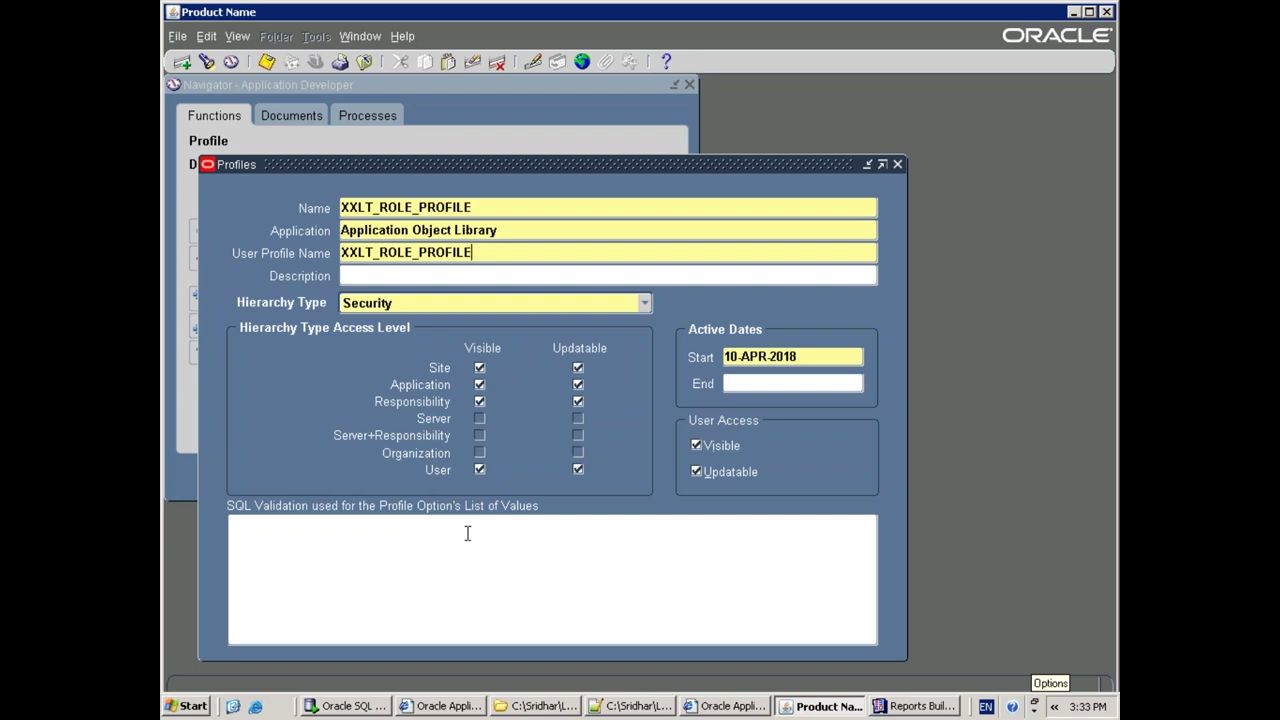
key(ctrl+s)
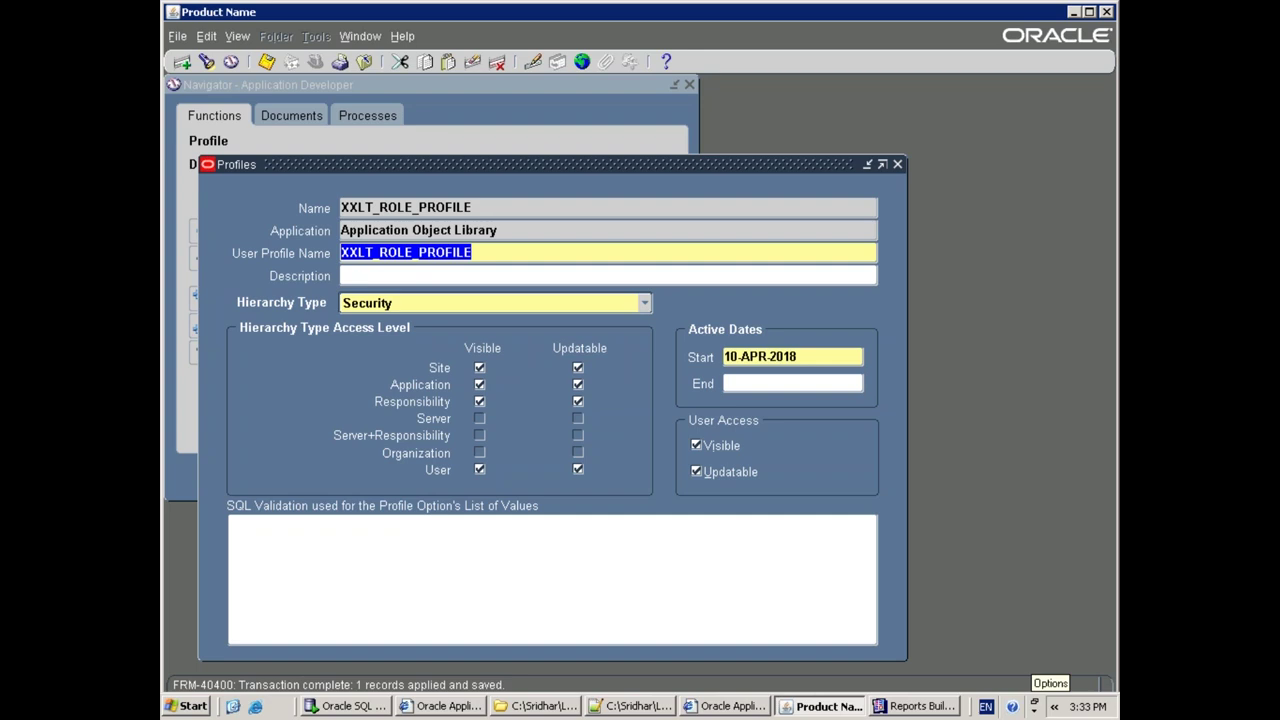
key(F4)
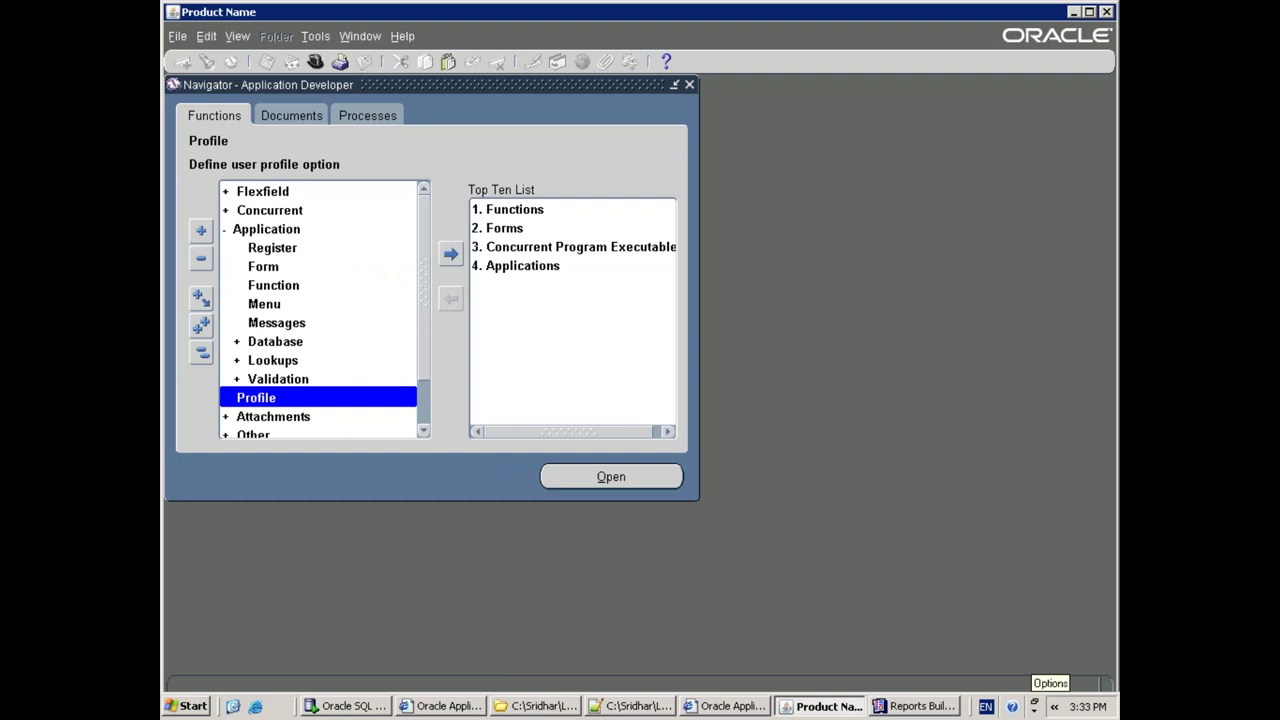
Step: Switch to System Administrator and browse its Security entries down to the Profile functions
key(alt+f)
key(w)
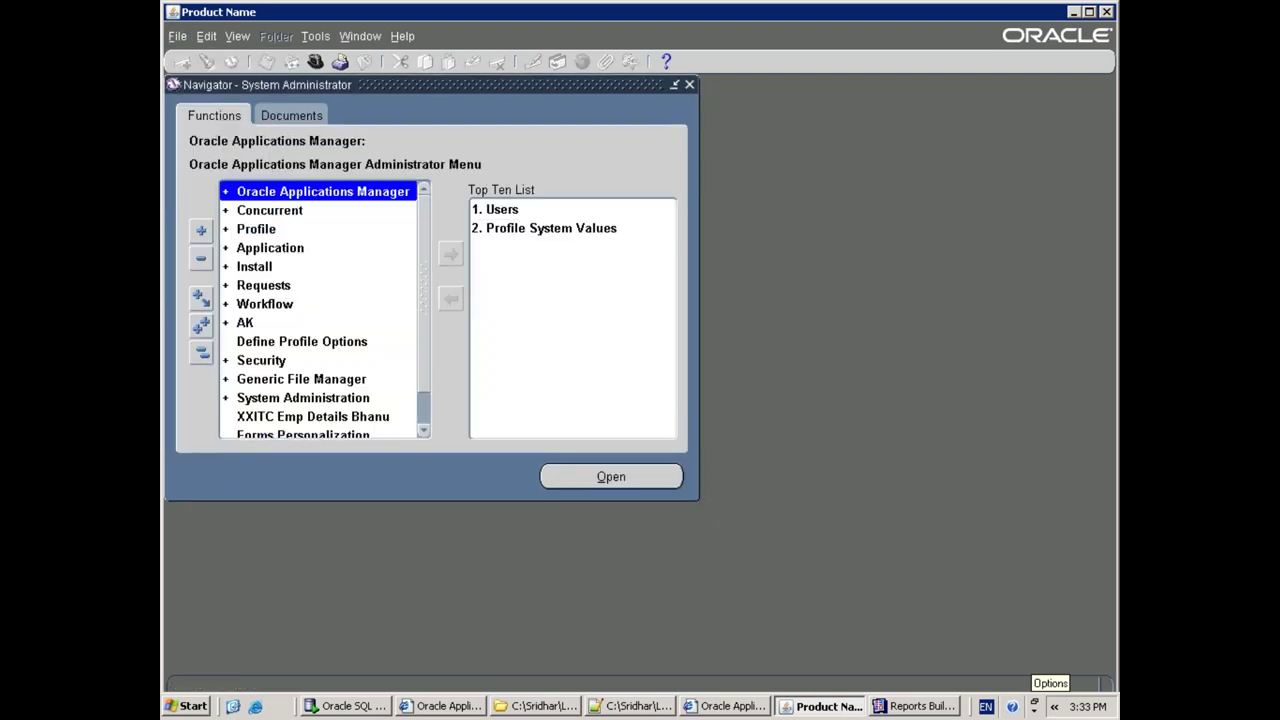
key(Down)
key(Down)
key(Down)
key(Down)
key(Down)
key(Down)
key(Down)
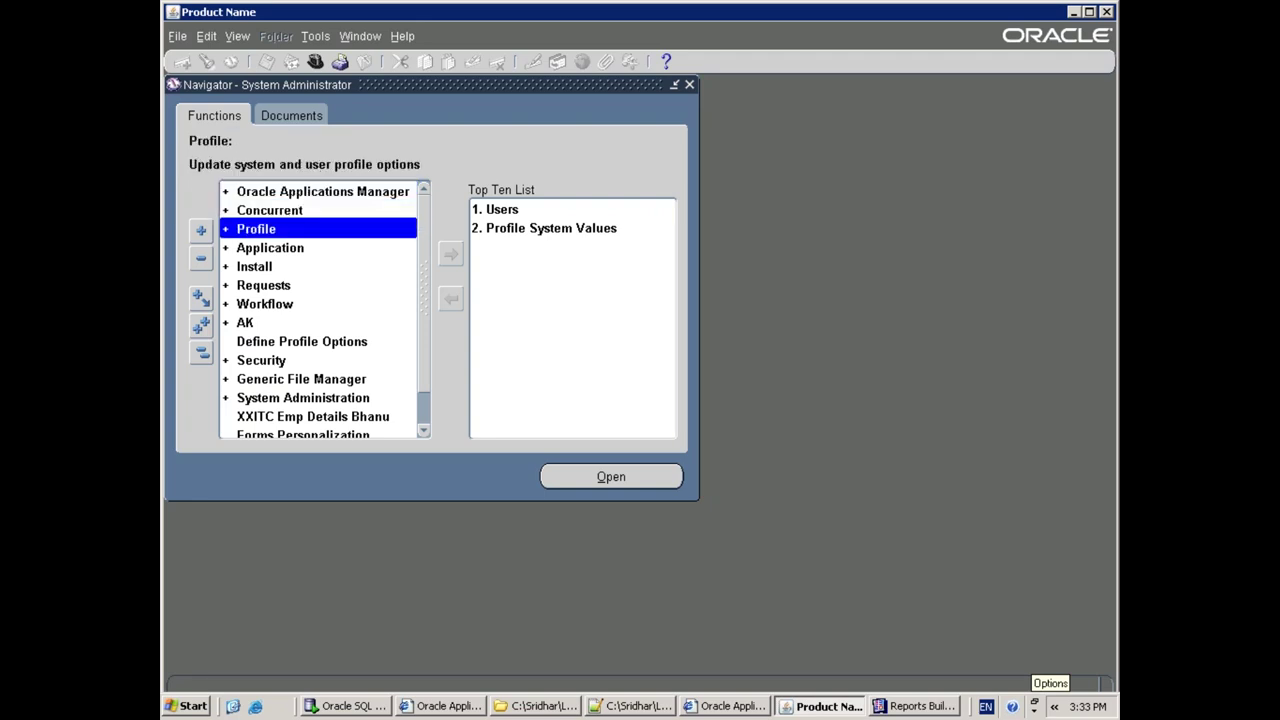
key(Down)
key(Down)
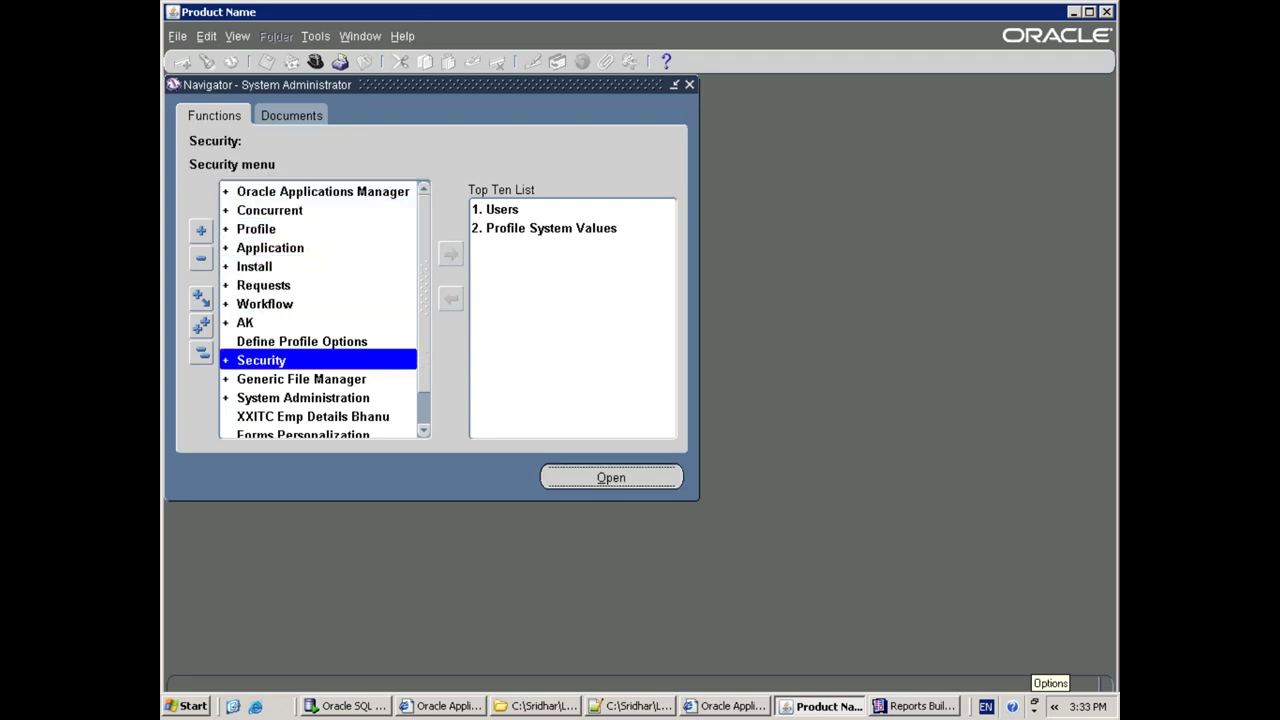
key(Right)
key(Down)
key(Down)
key(Down)
key(Down)
key(Down)
key(Down)
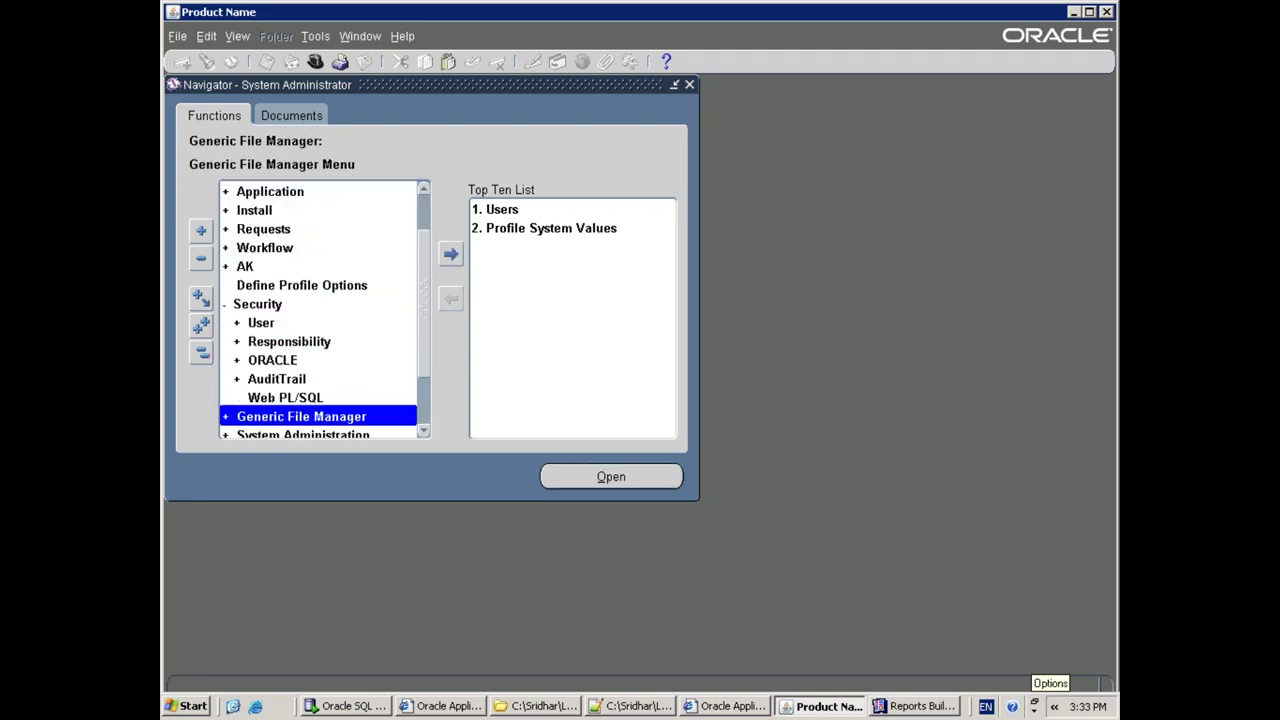
key(Up)
key(Up)
key(Up)
key(Up)
key(Up)
key(Up)
key(Up)
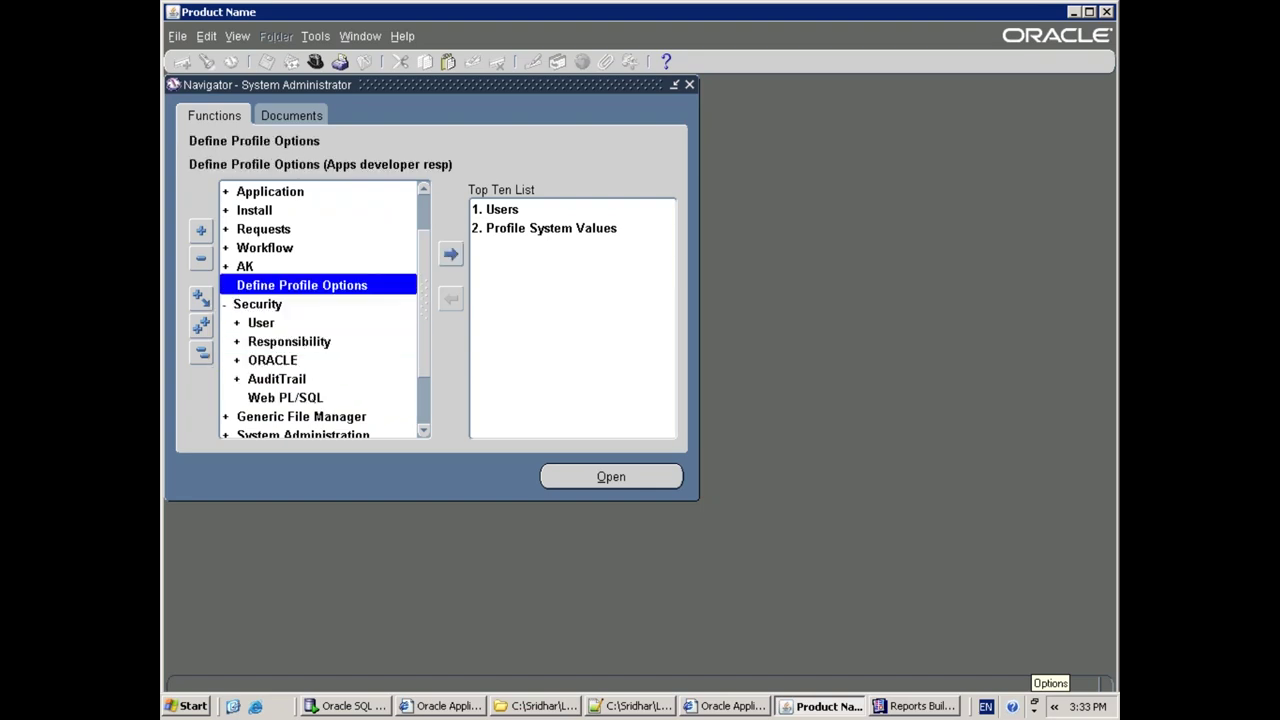
key(Down)
key(Down)
key(Down)
key(Down)
key(Down)
key(Down)
key(Down)
key(Down)
key(Down)
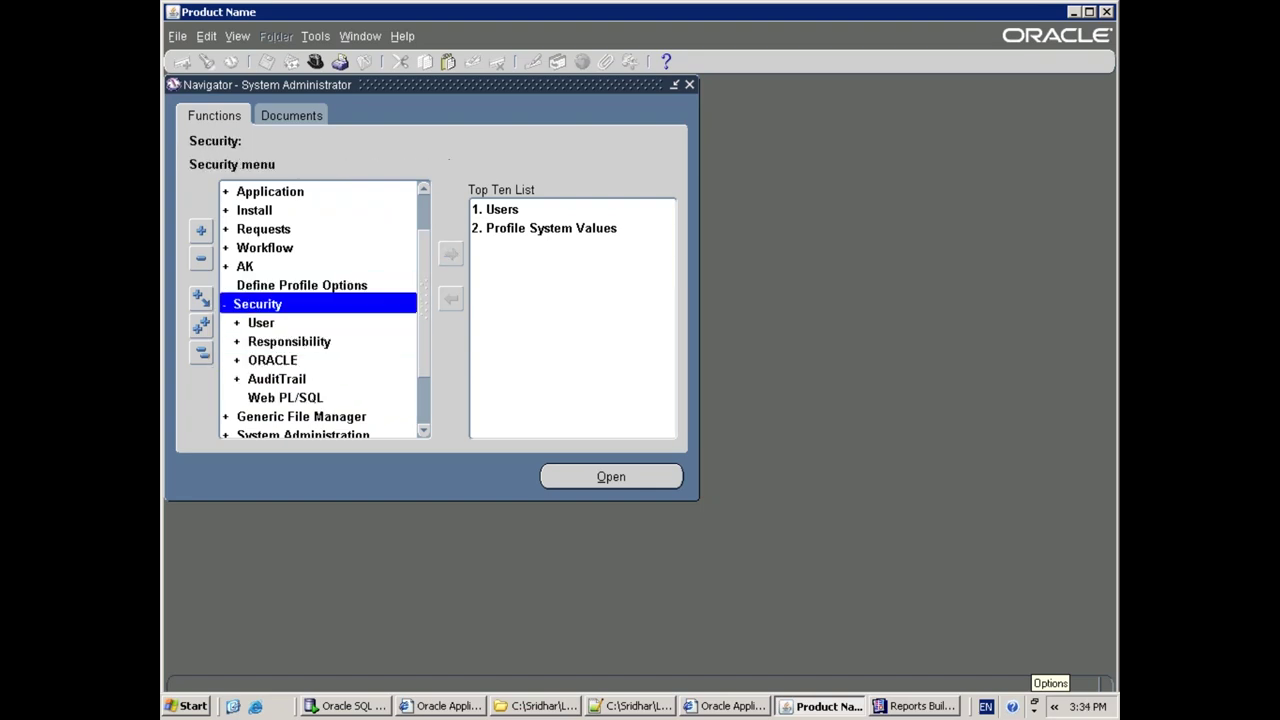
key(Down)
key(Up)
key(Up)
key(Up)
key(Up)
key(Up)
key(Up)
key(Up)
key(Up)
key(Up)
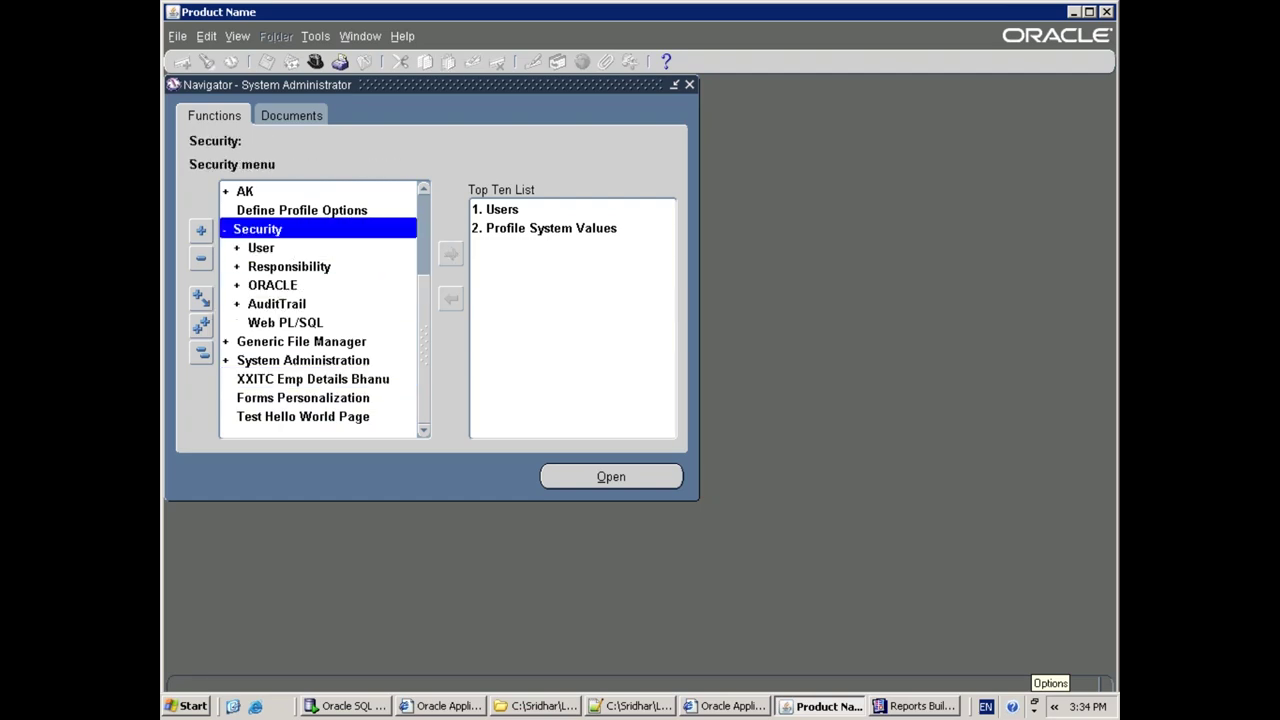
key(Left)
key(Up)
key(Home)
key(Down)
key(Down)
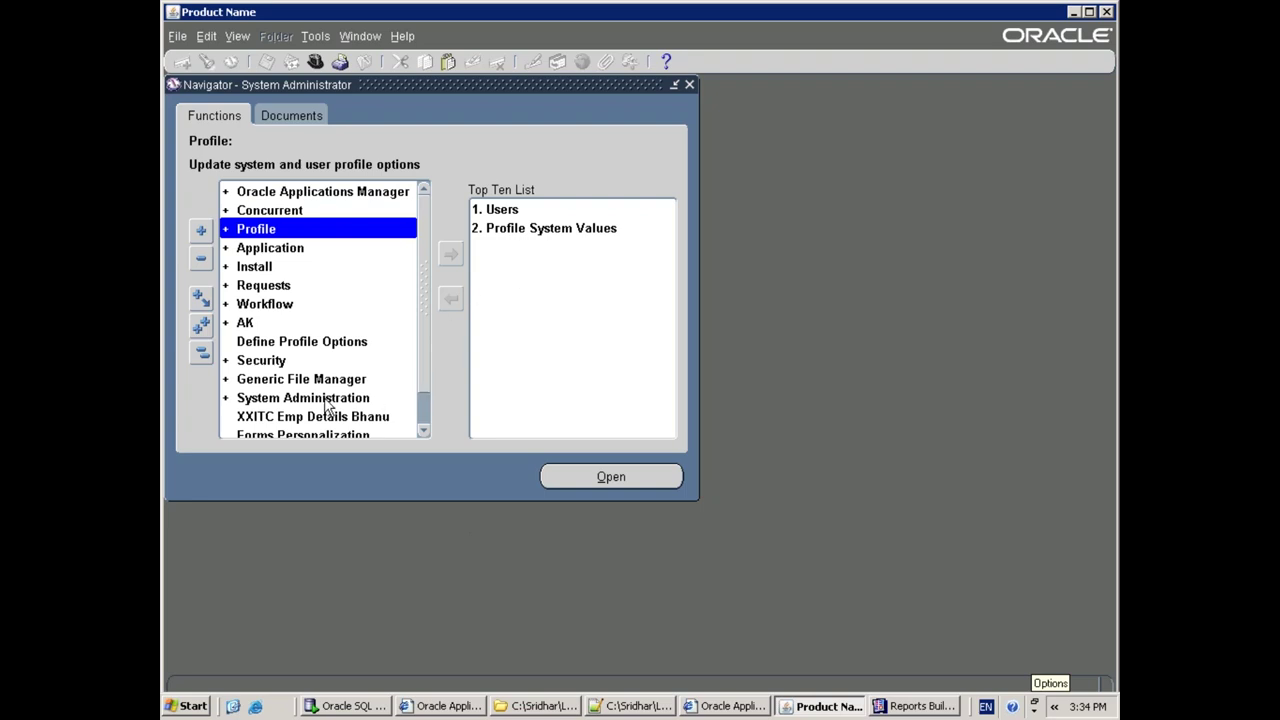
Step: Bring up the web home page and collapse the Application Developer menu
click(441, 706)
click(268, 450)
click(210, 356)
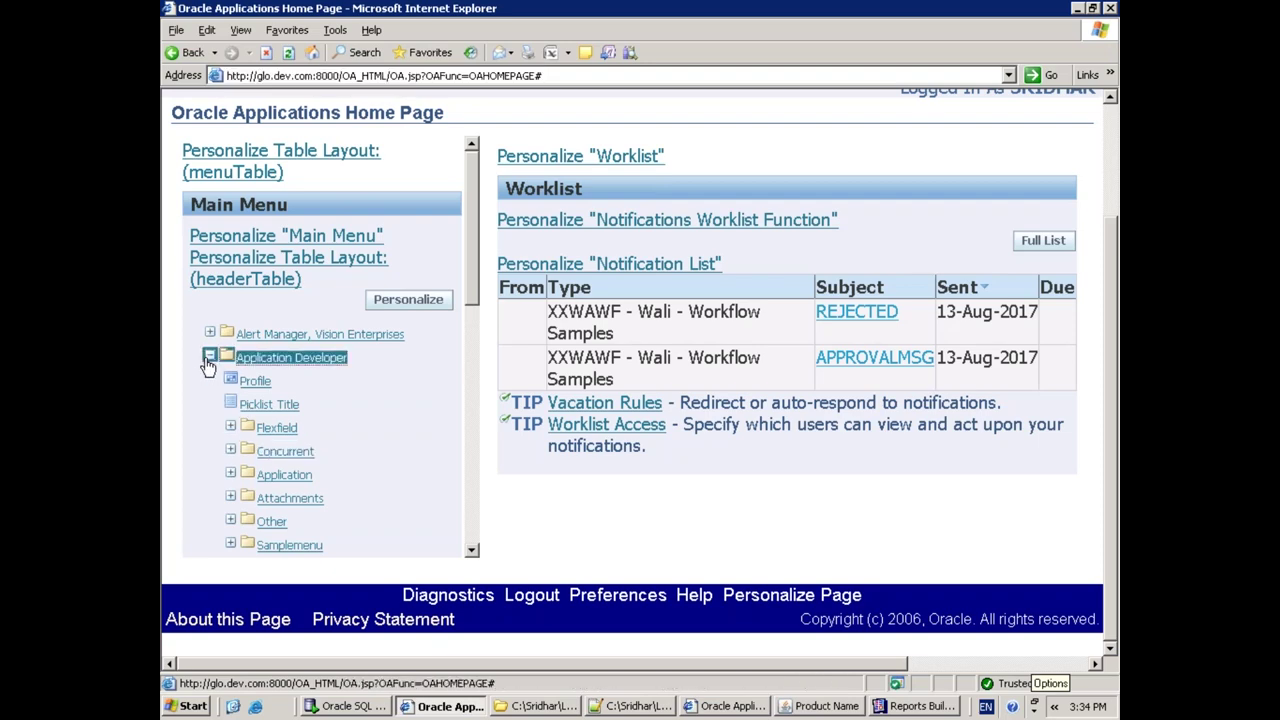
scroll(435, 490, down, 3)
scroll(435, 490, down, 5)
drag(408, 537, 345, 455)
scroll(345, 455, up, 3)
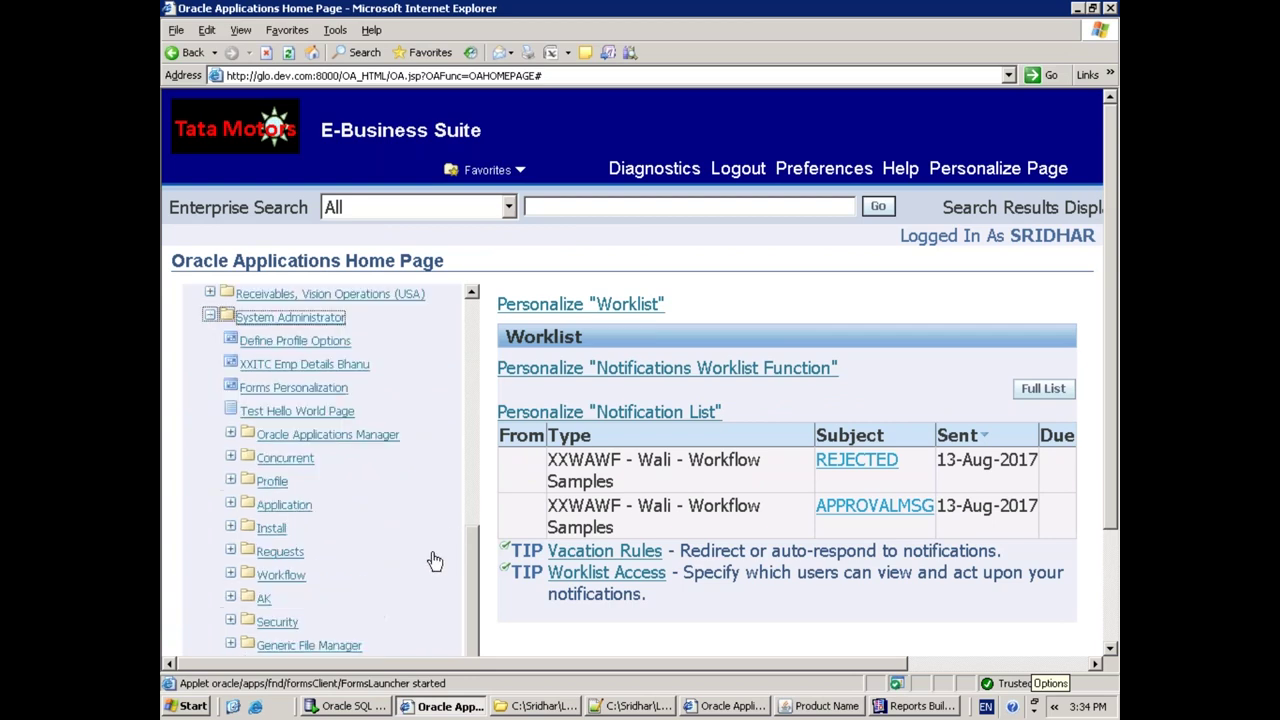
scroll(435, 556, down, 1)
Step: Expand System Administrator > Security with its ORACLE, Responsibility and User branches
click(232, 556)
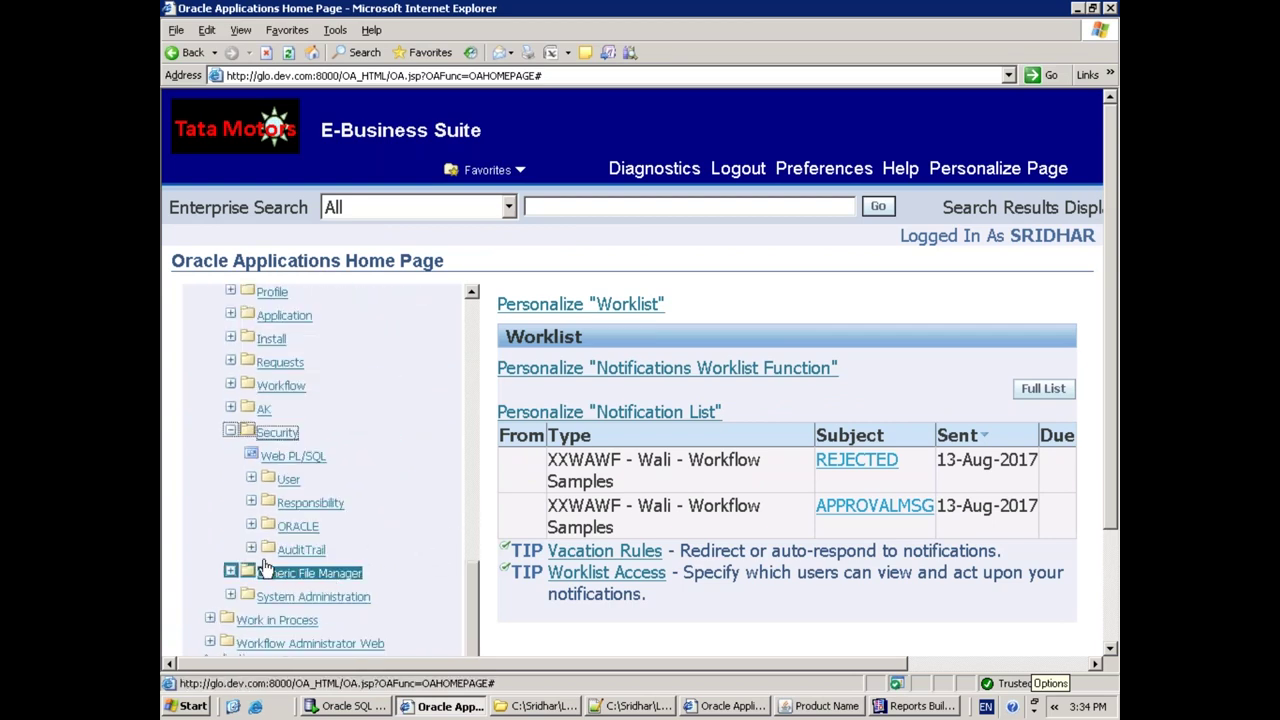
click(251, 526)
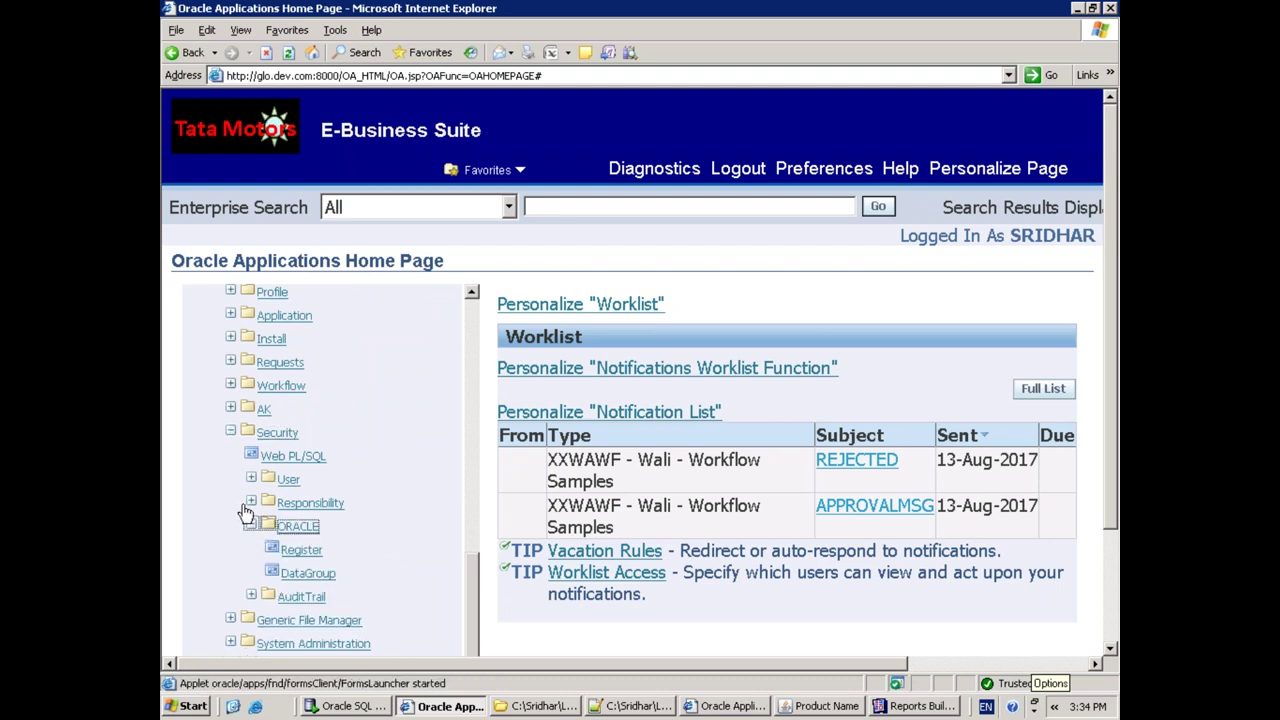
click(251, 501)
click(251, 478)
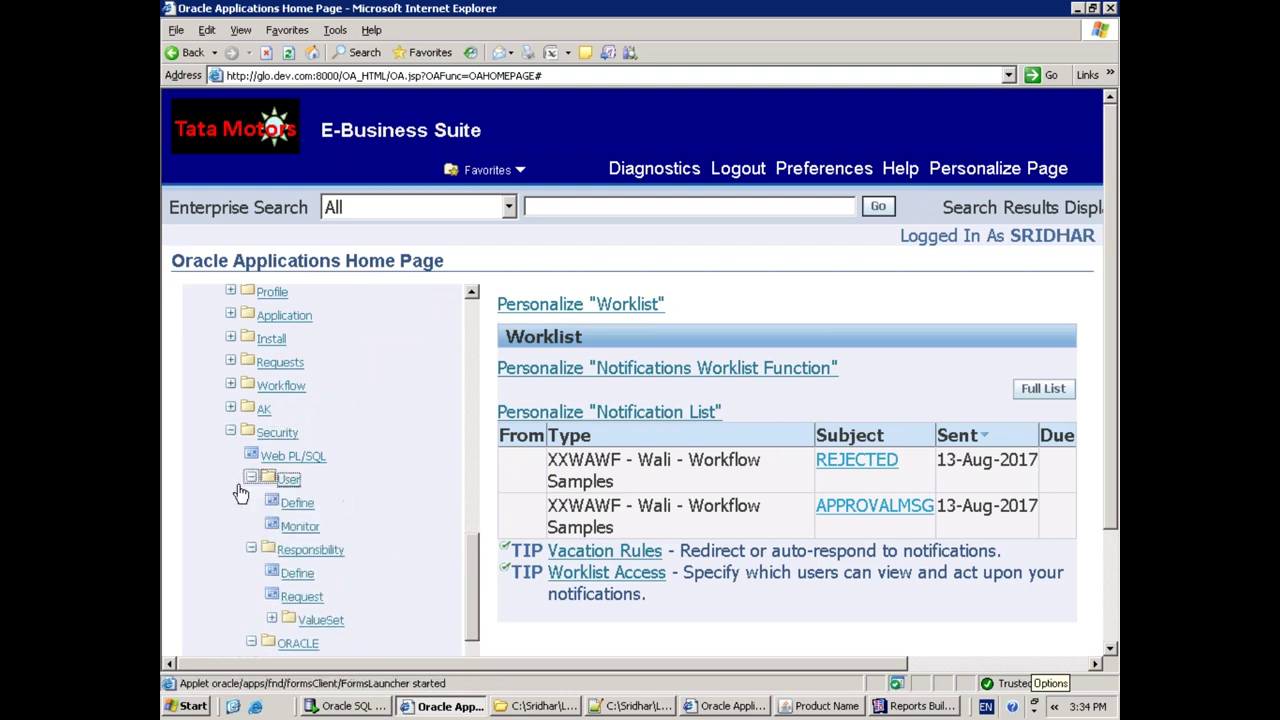
scroll(227, 456, up, 1)
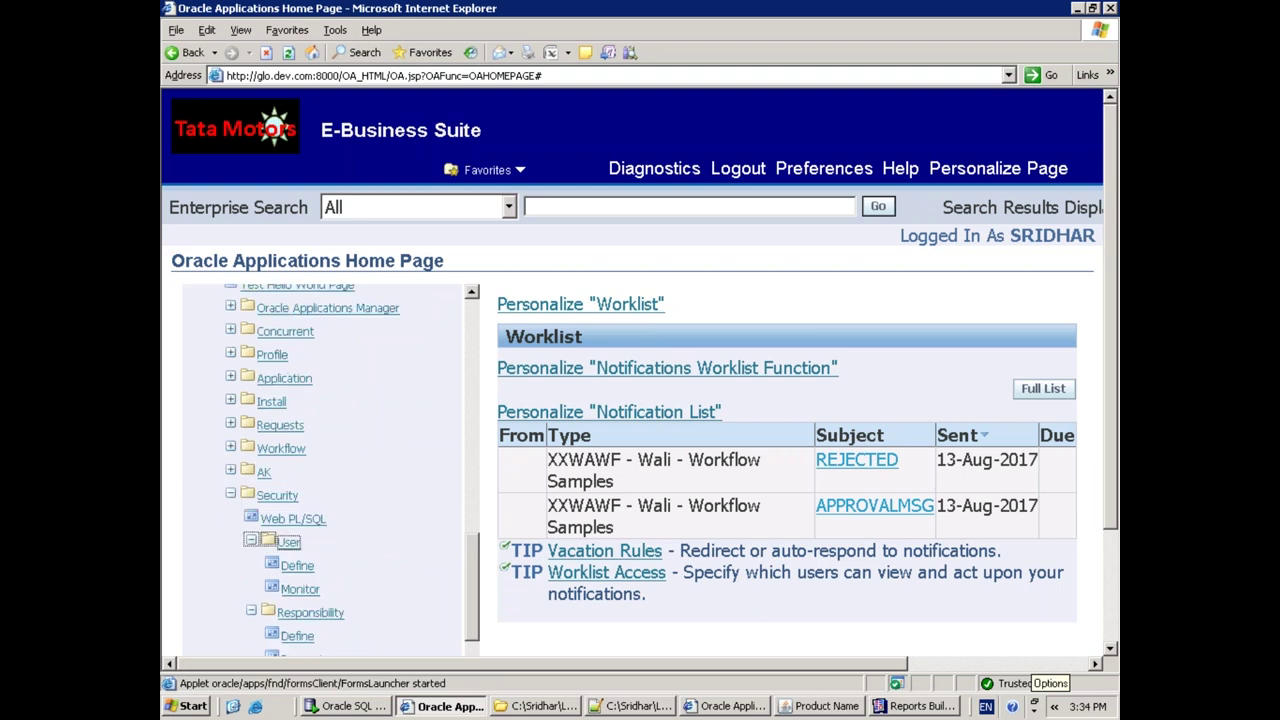
scroll(306, 372, up, 1)
click(306, 371)
scroll(325, 410, up, 1)
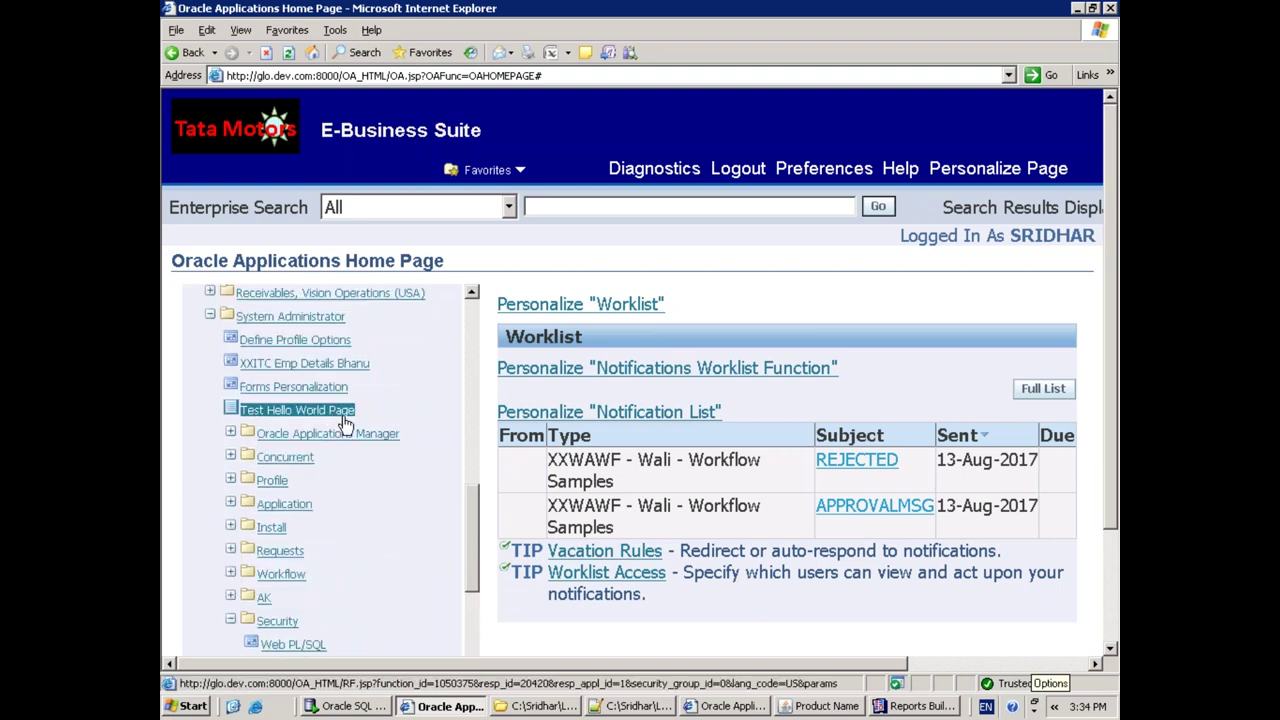
click(287, 481)
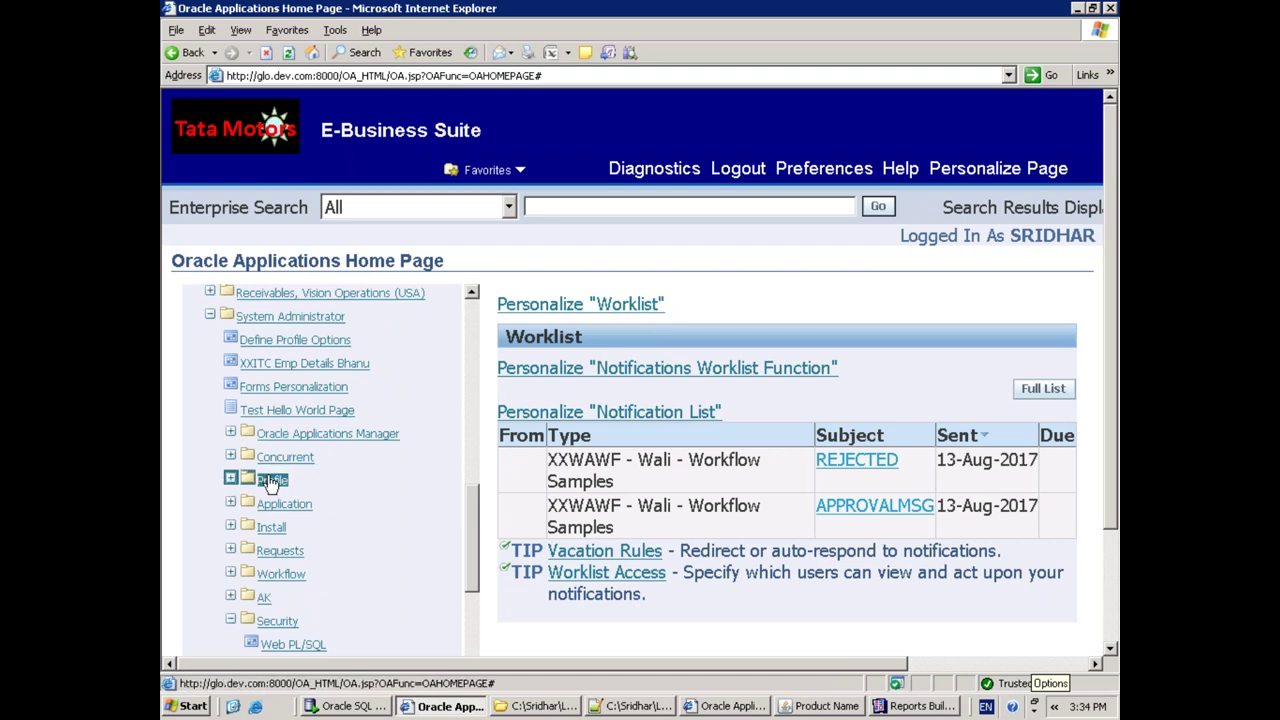
Step: Open Profile > System, search for XXLT_ROLE_PROFILE, then bring Notepad++ forward
double_click(272, 232)
click(300, 248)
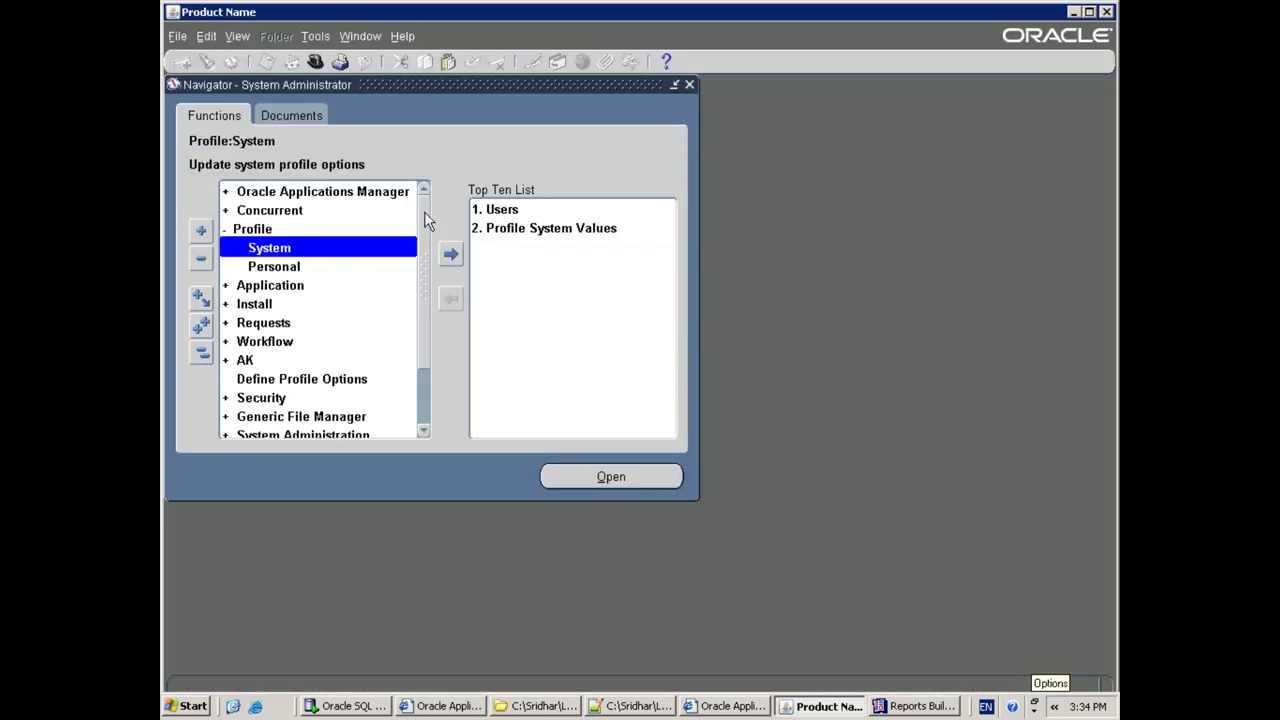
double_click(284, 250)
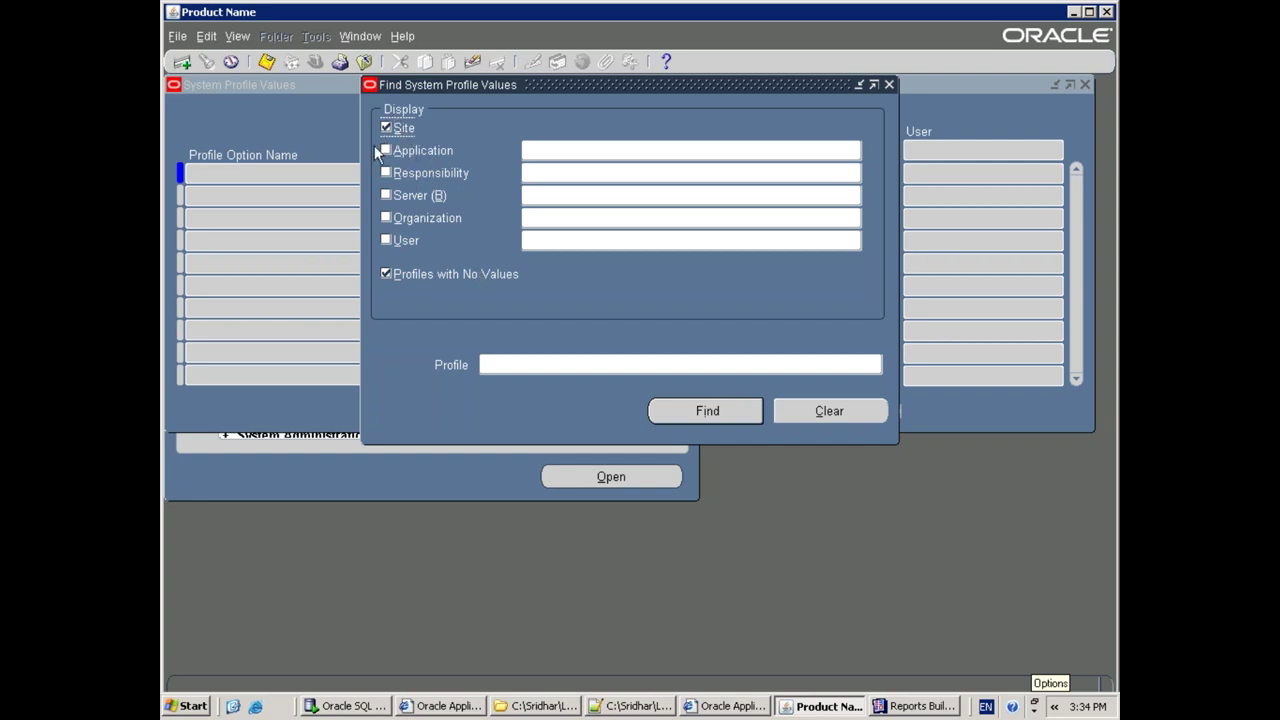
click(512, 366)
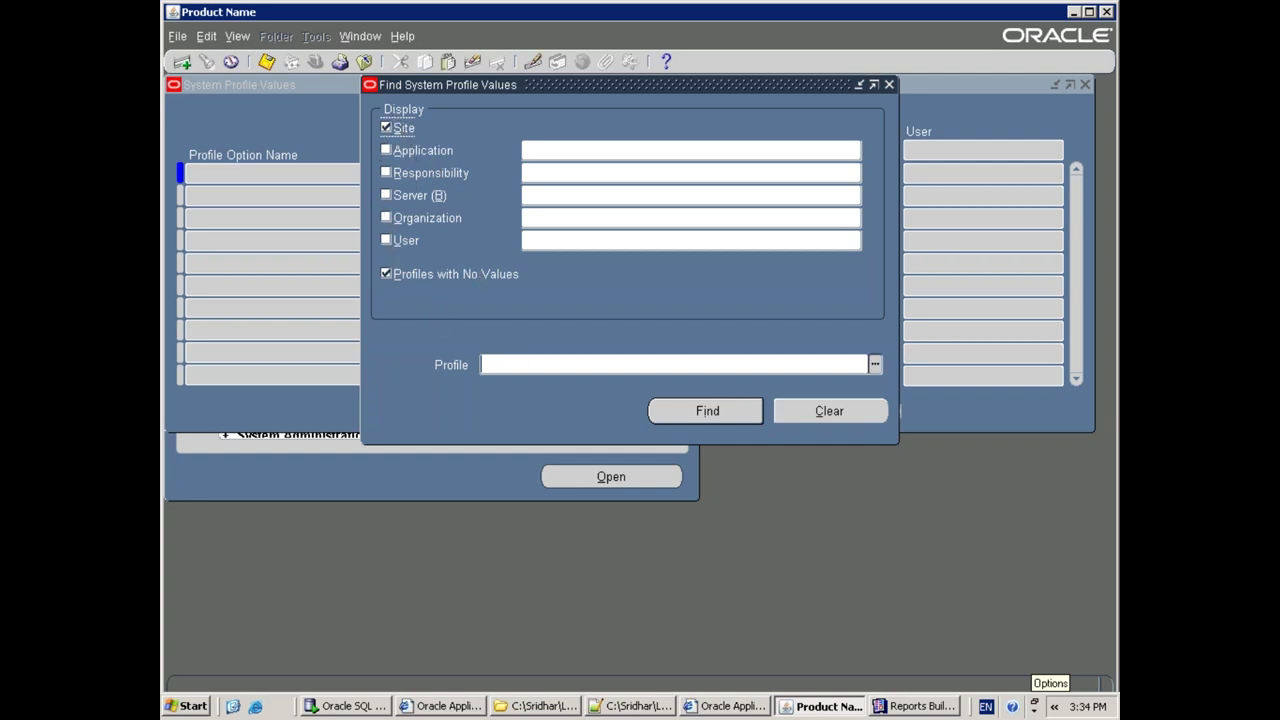
text(XXLT_ROLE_PROFILE)
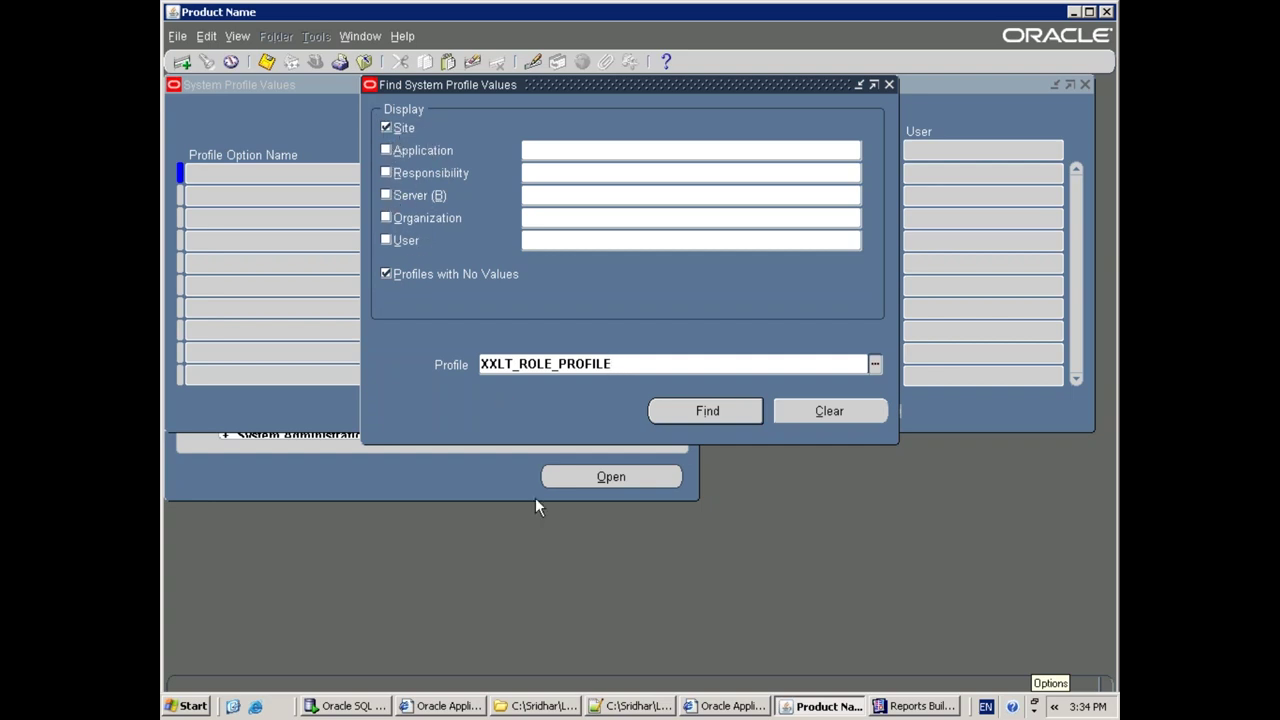
click(622, 706)
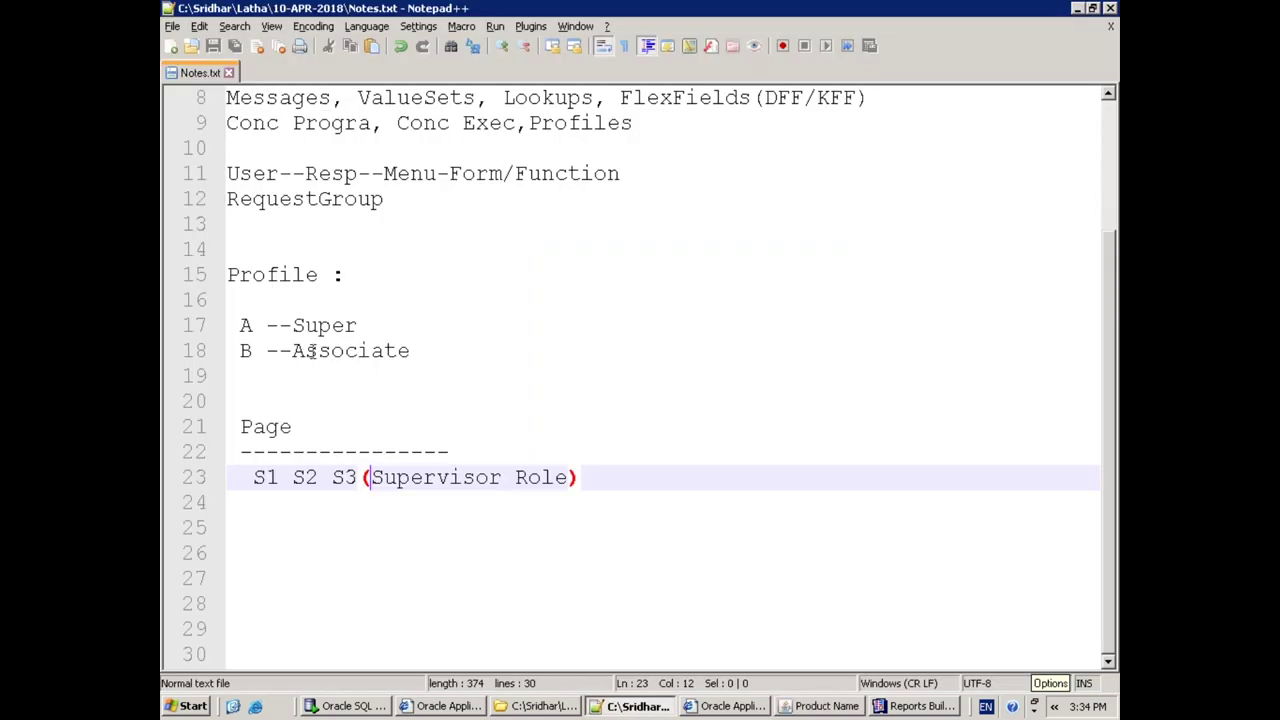
Step: Paste XXLT_ROLE_PROFILE after the 'Profile :' line in Notes.txt
click(286, 305)
click(374, 282)
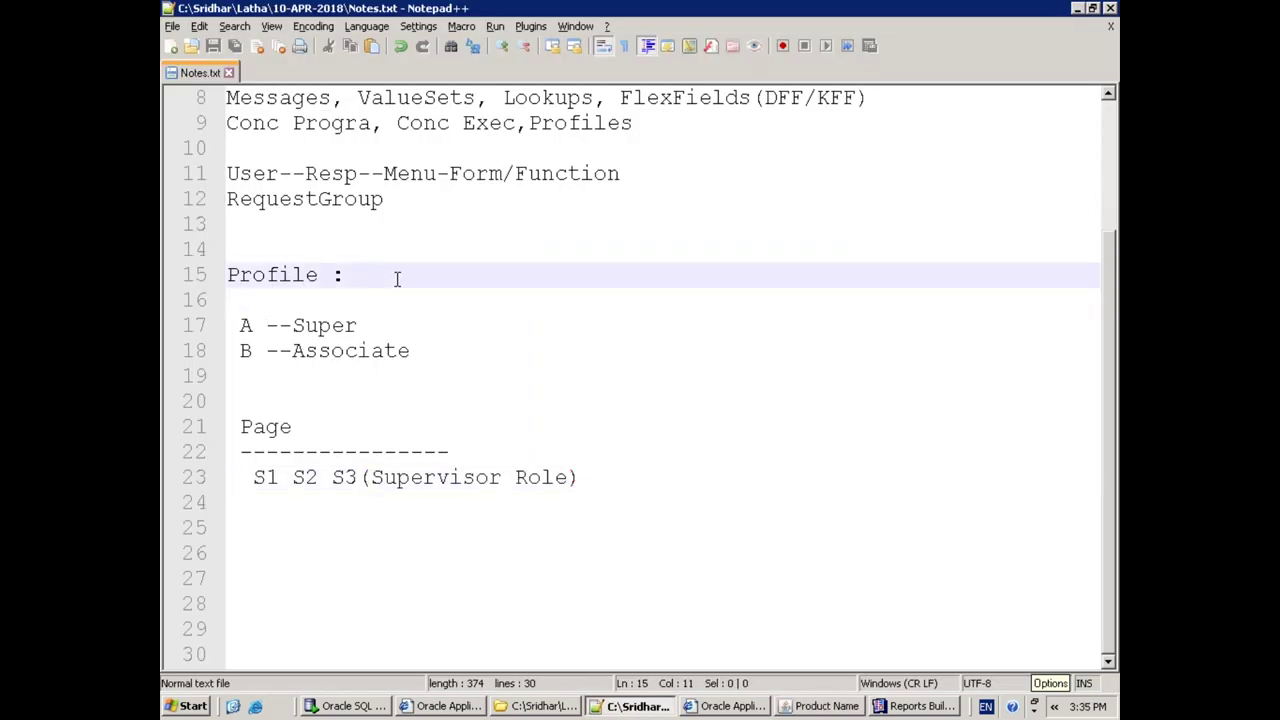
text(XXLT_ROLE_PROFILE)
key(Return)
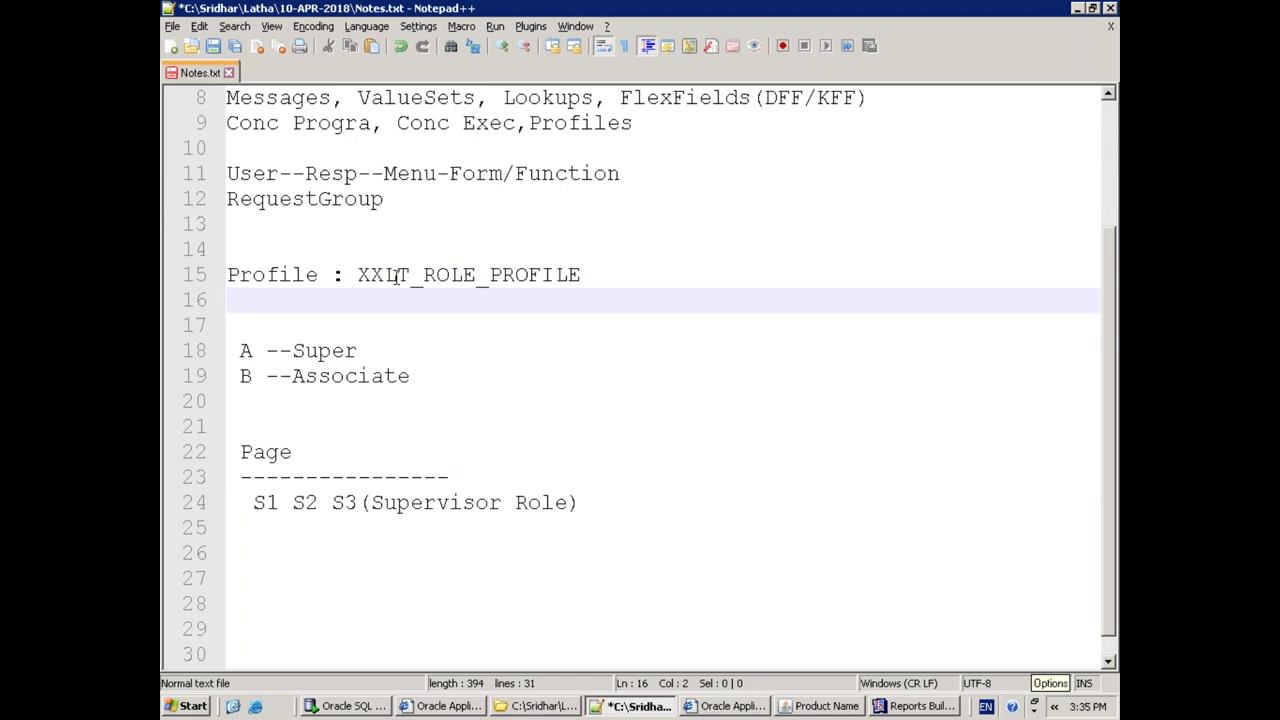
Step: List the levels Site, User and Resp on separate lines below the profile name
text(Site)
key(Return)
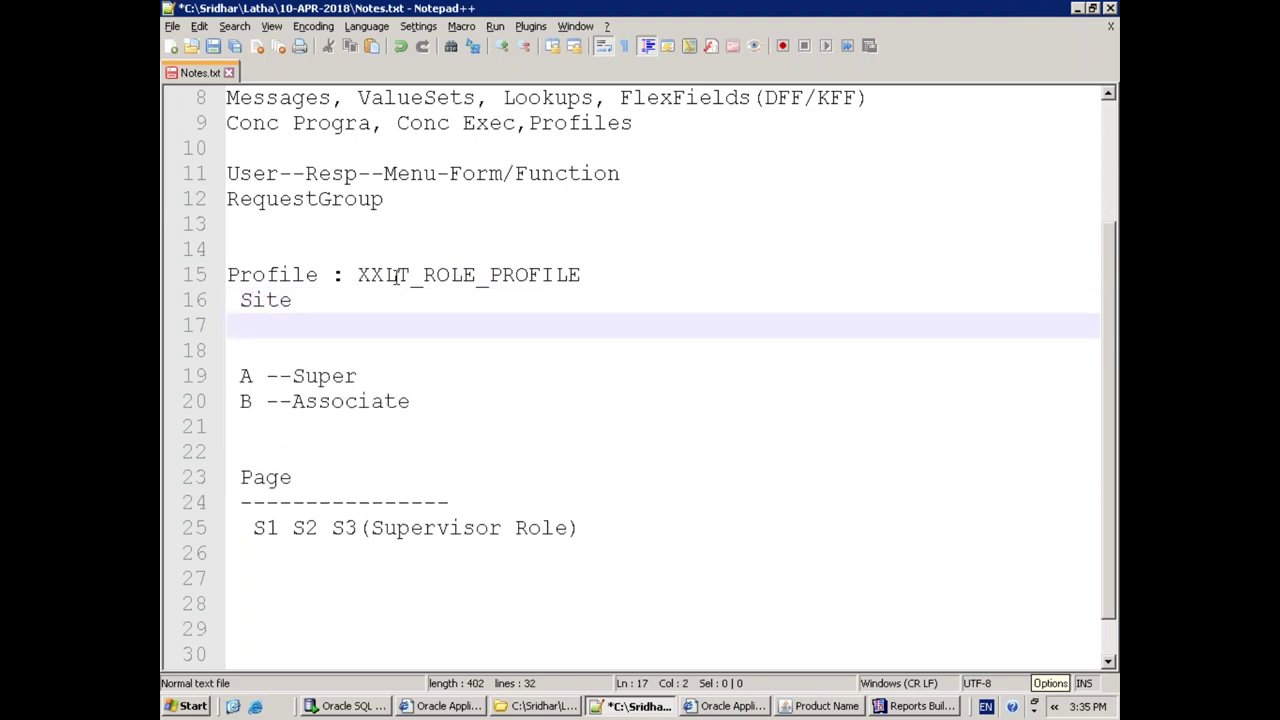
text(User)
key(Return)
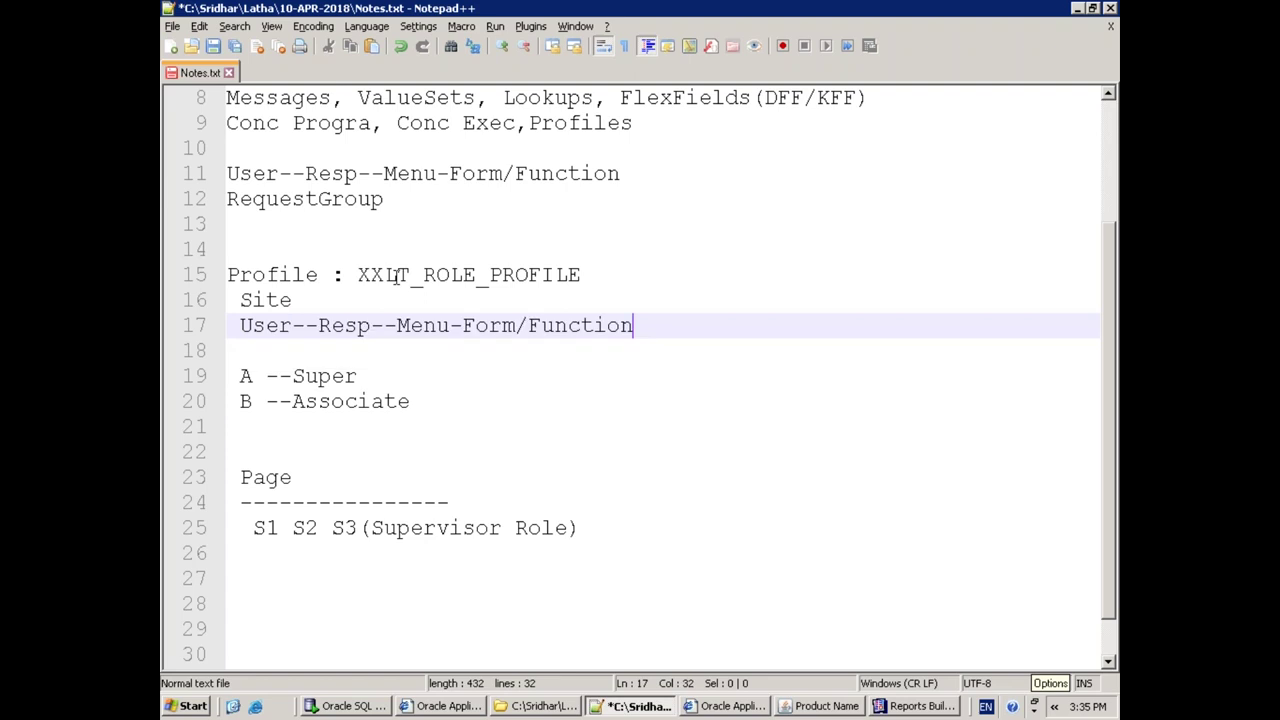
key(ctrl+z)
key(BackSpace)
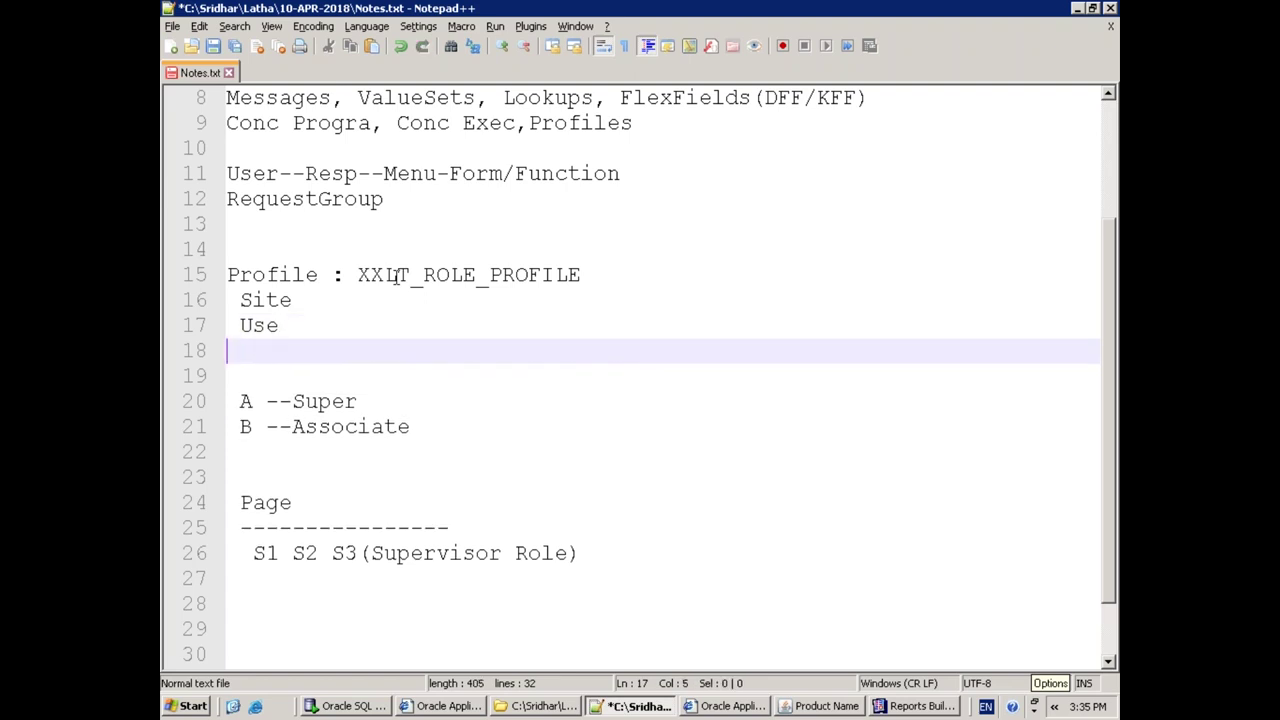
text(r)
key(Escape)
key(Return)
text(Resp)
key(Escape)
key(Return)
key(Return)
Step: Glance back at the Oracle search, review the profile notes, and save Notes.txt
key(alt+Tab)
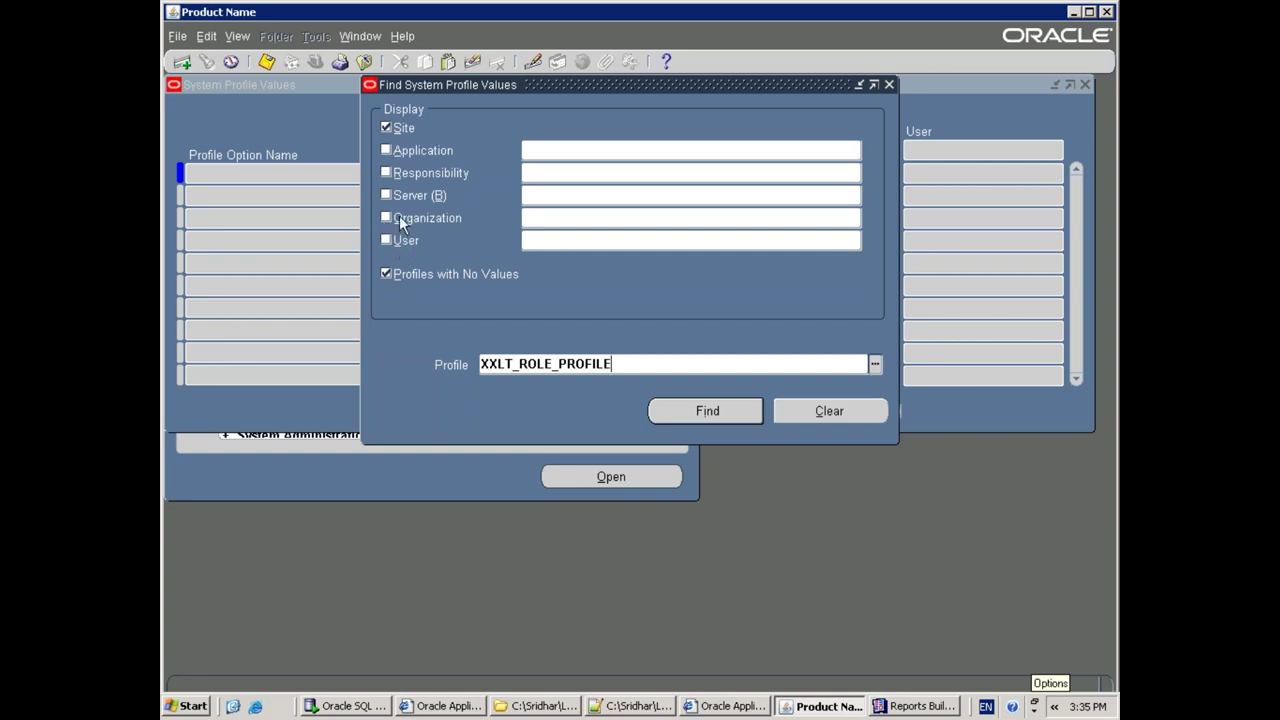
key(alt+Tab)
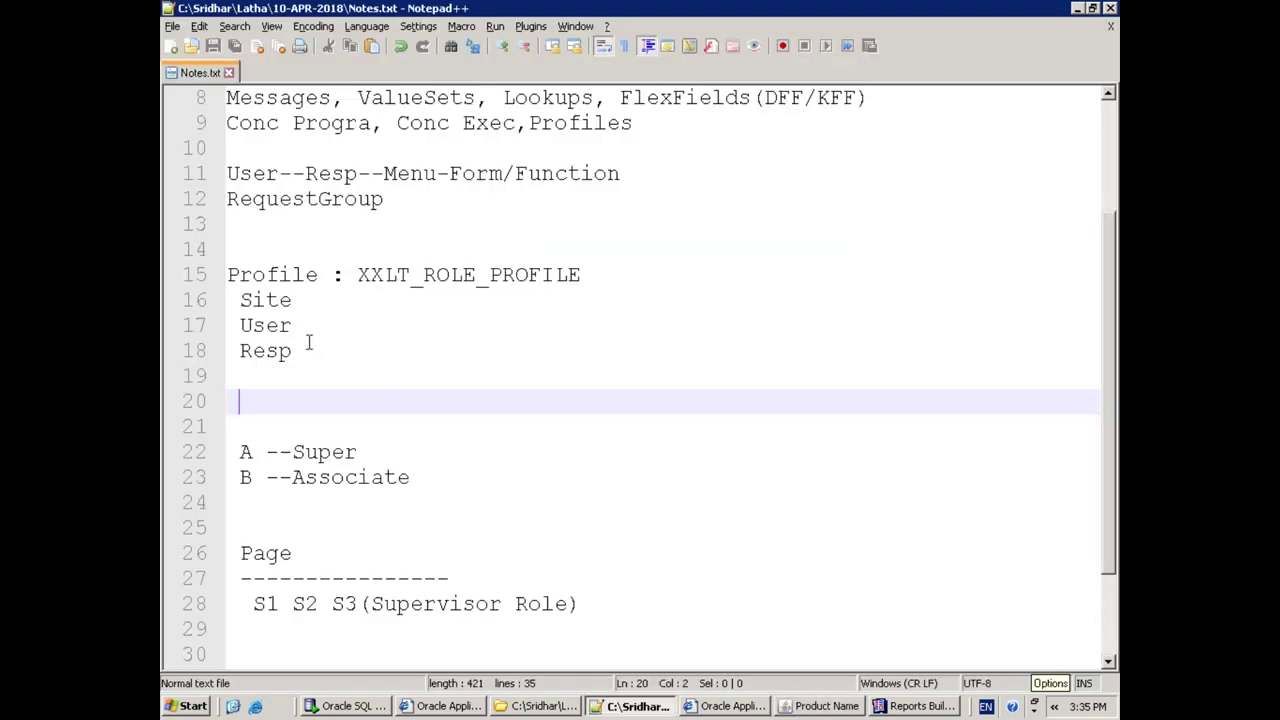
scroll(309, 337, up, 1)
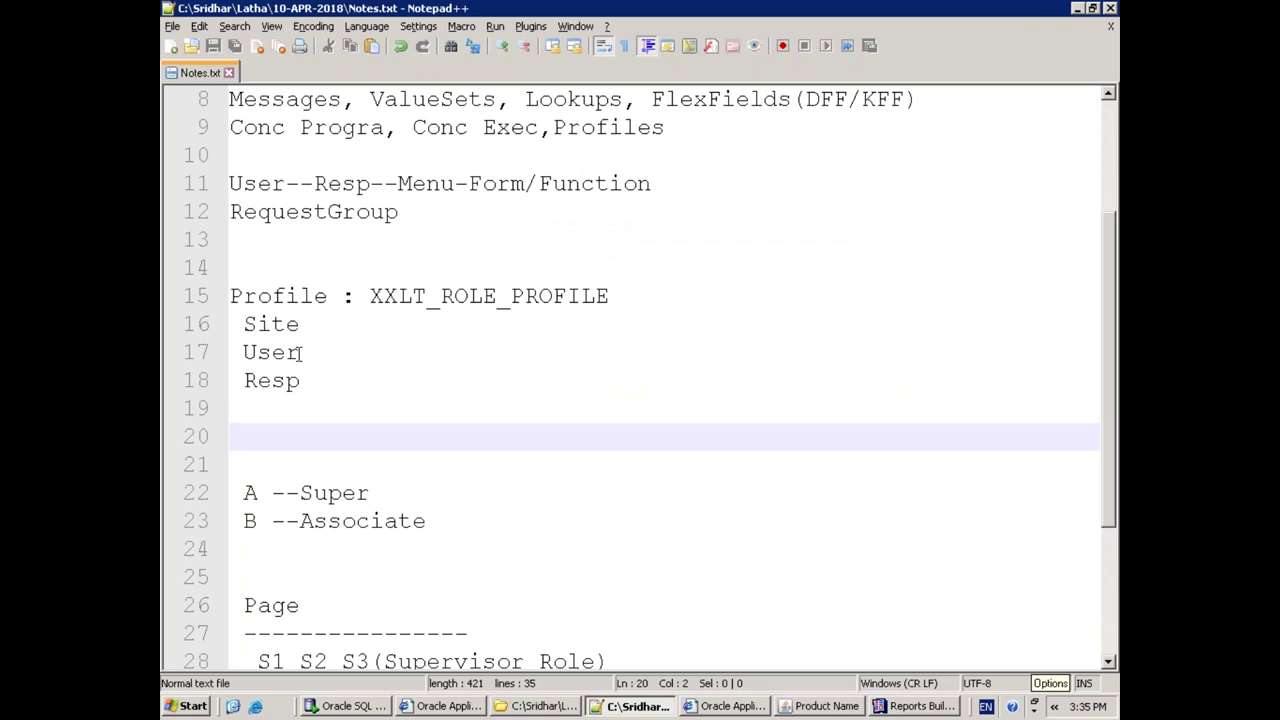
double_click(290, 358)
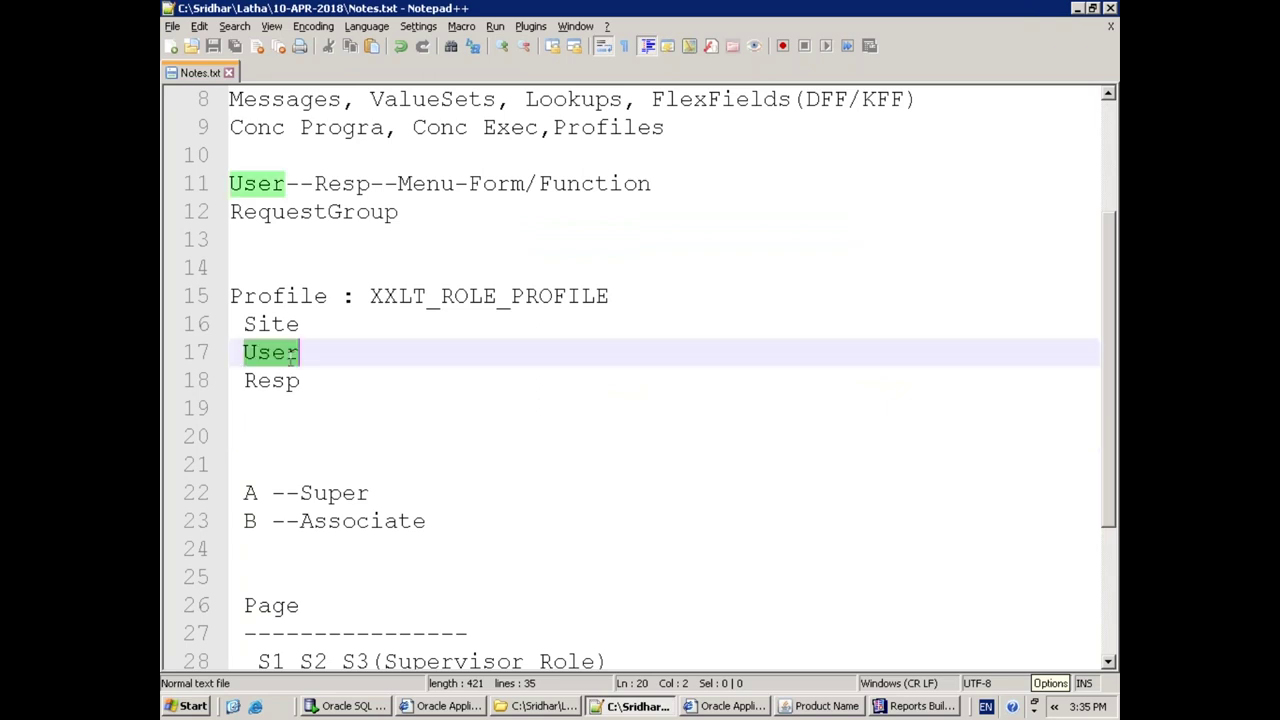
key(Right)
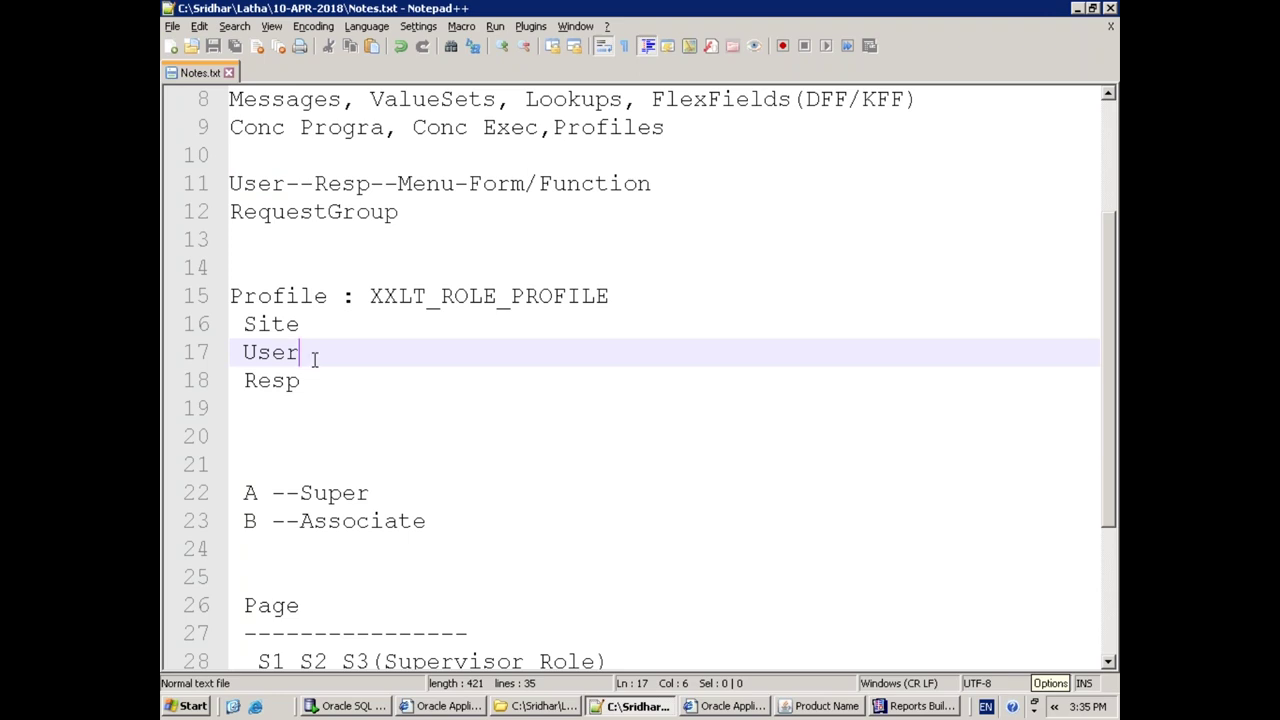
double_click(422, 296)
key(ctrl+s)
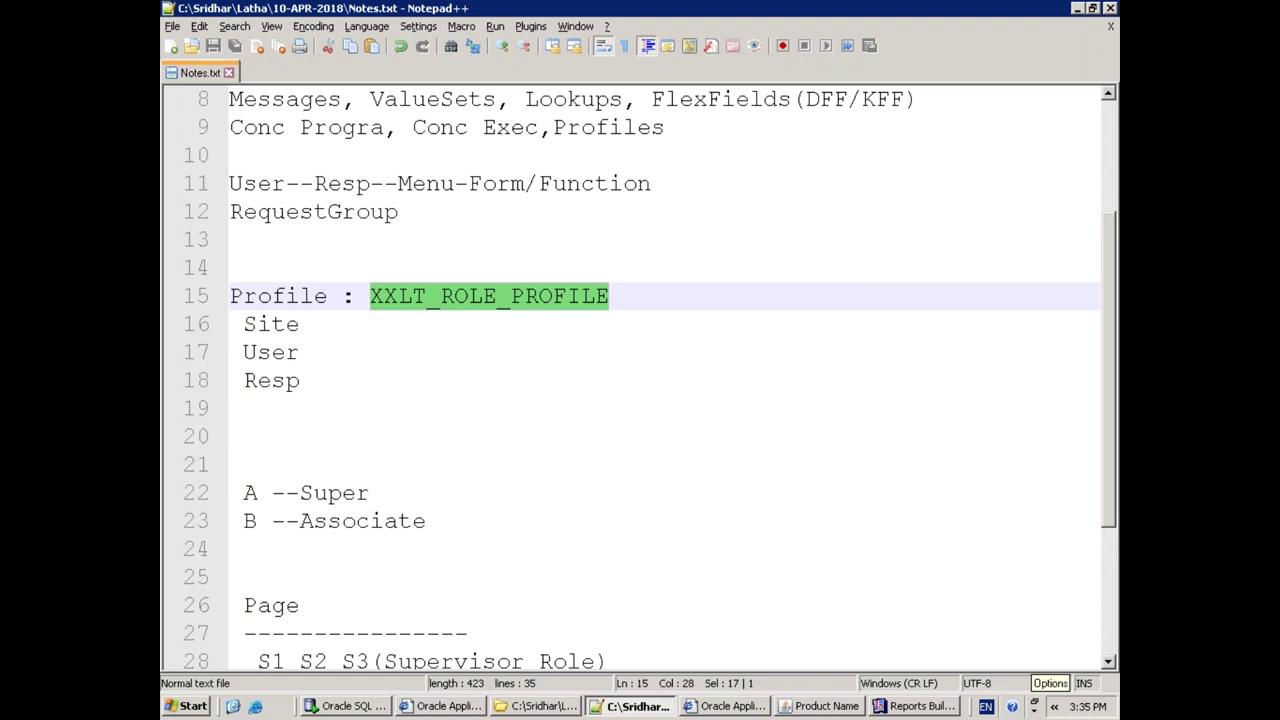
key(alt+Tab)
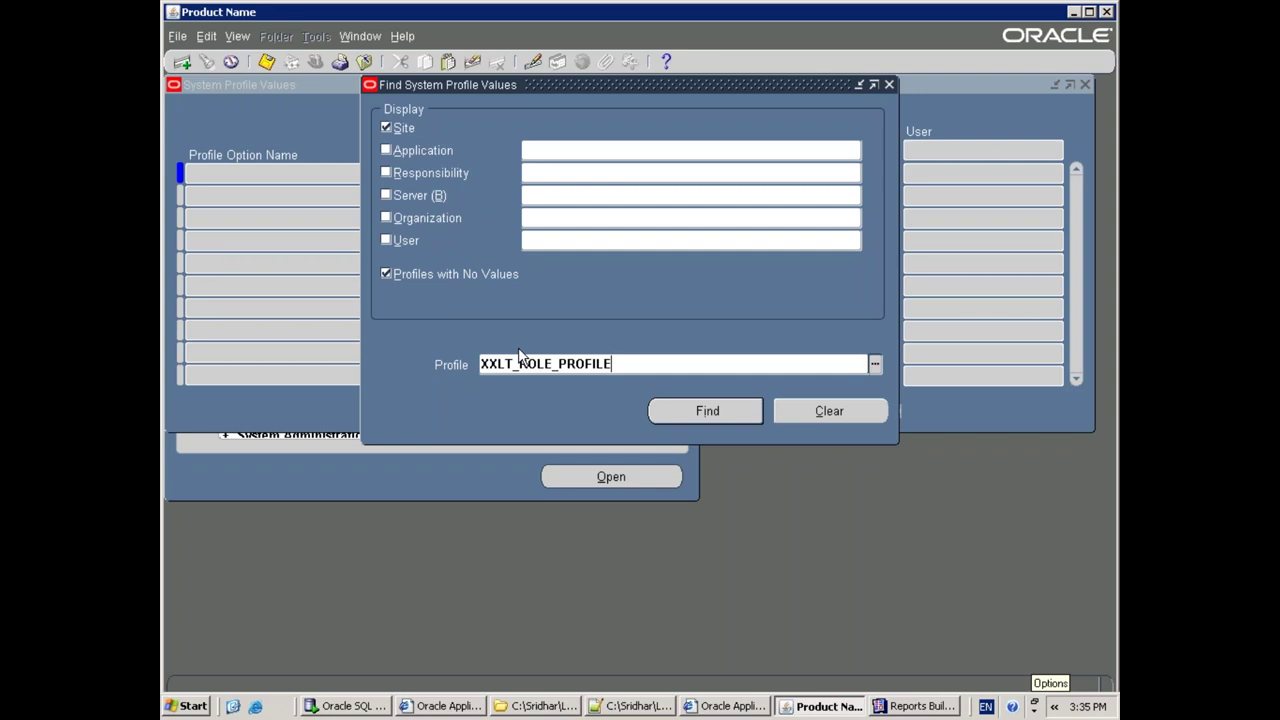
Step: Search XXLT_ROLE_PROFILE values with the User level checked and user OPERATIONS
click(393, 239)
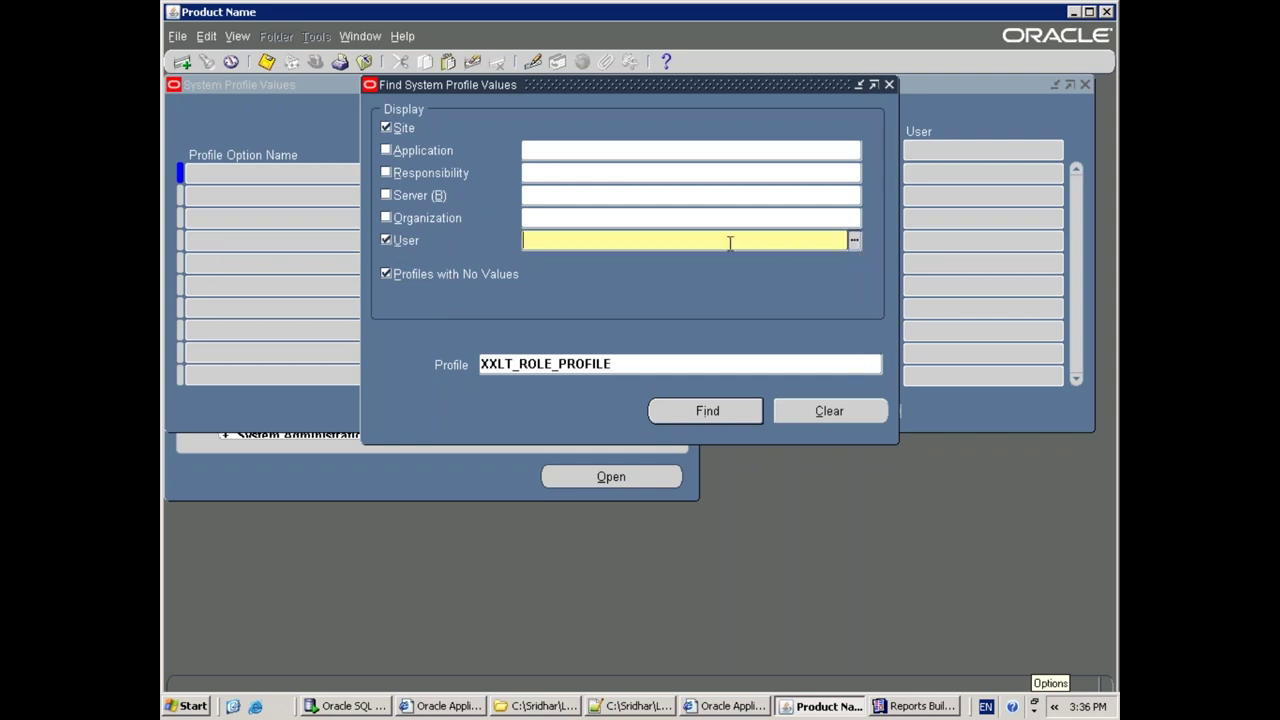
text(OPERAT)
text(IONS)
click(660, 364)
double_click(714, 370)
key(ctrl+c)
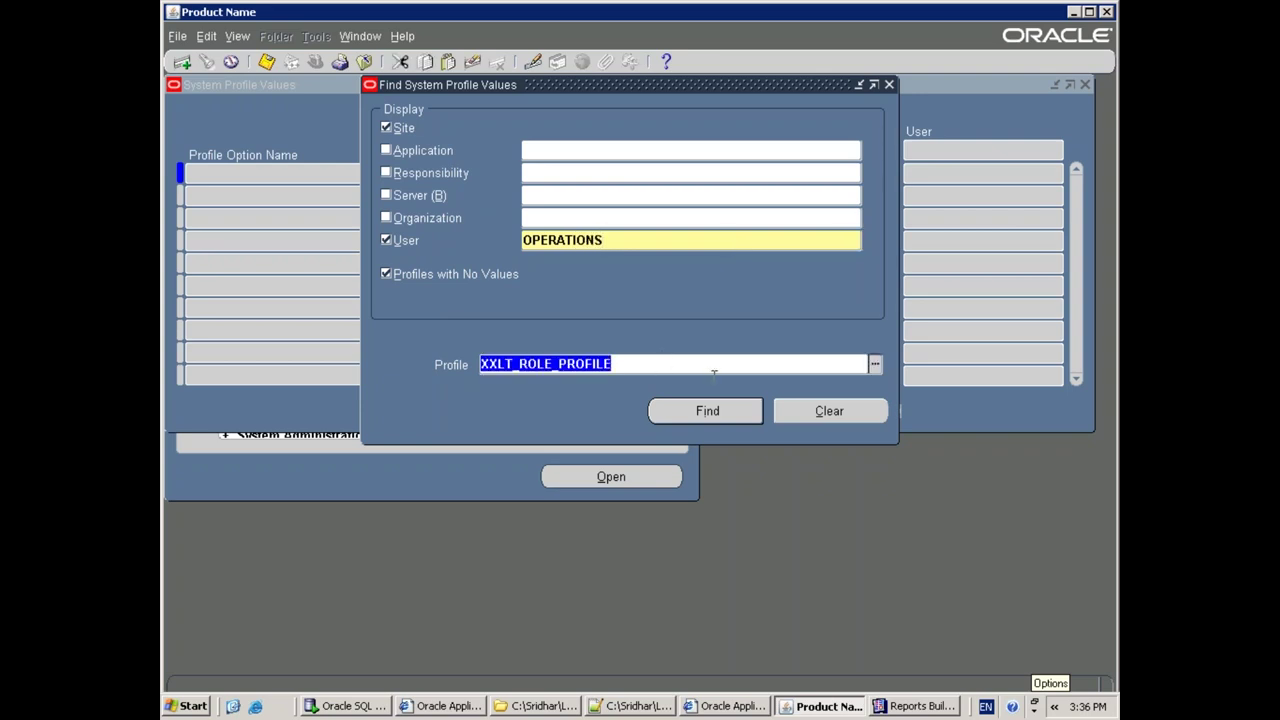
double_click(707, 249)
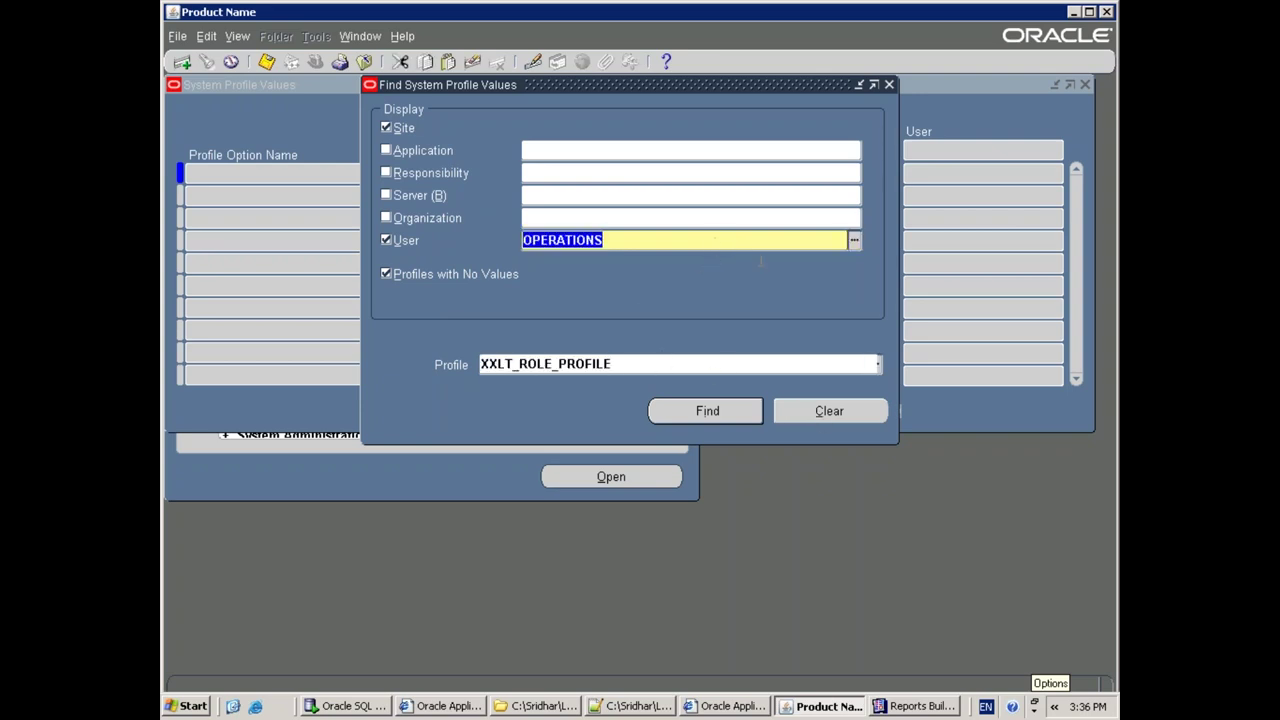
key(Return)
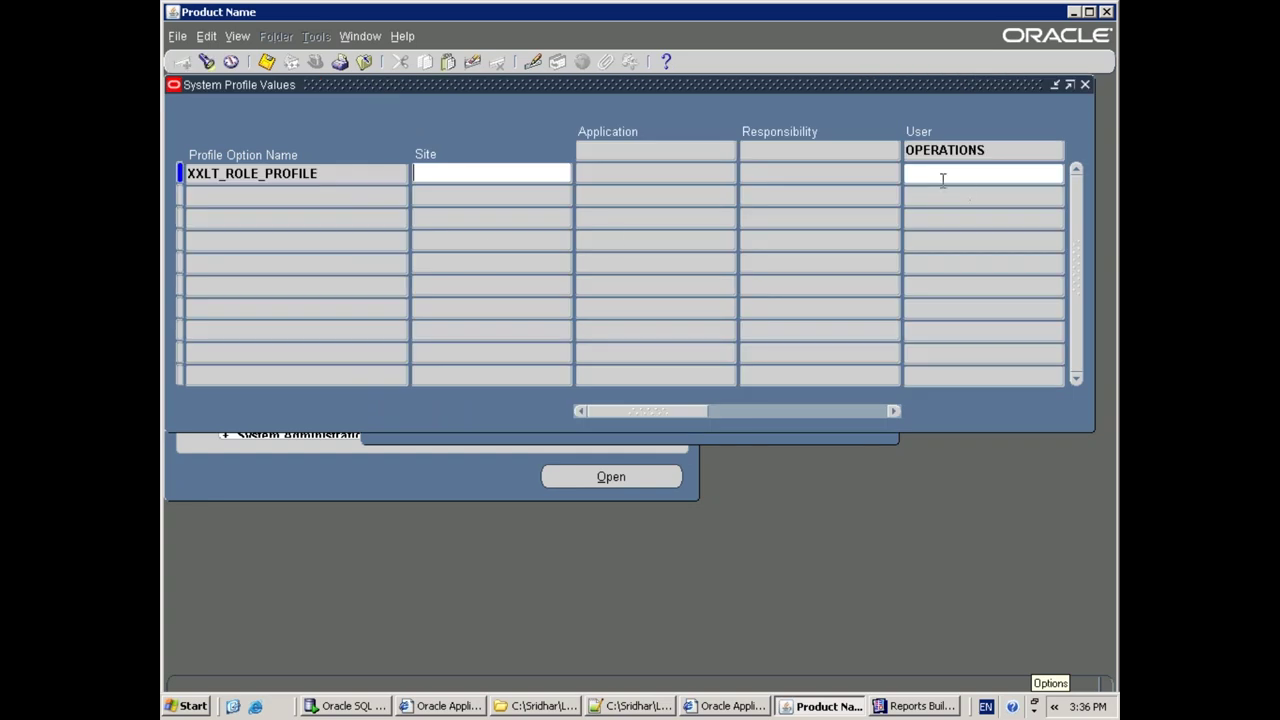
Step: Enter N as the OPERATIONS user value and Y as the site value
click(941, 178)
text(N)
click(426, 176)
text(Y)
Step: Add the note '1.OPERATIONS-->XXLT_ROLE_PROFILE--> N' below the Page section and save Notes.txt
click(640, 706)
scroll(500, 630, down, 3)
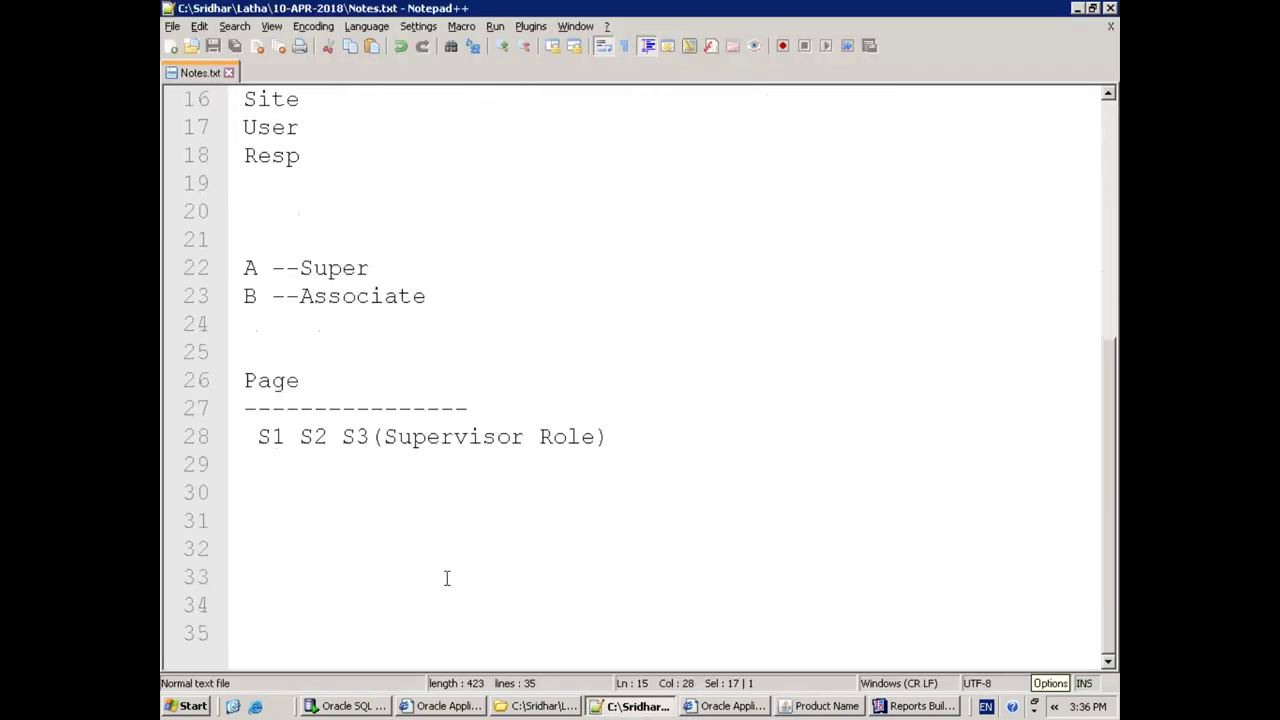
click(246, 436)
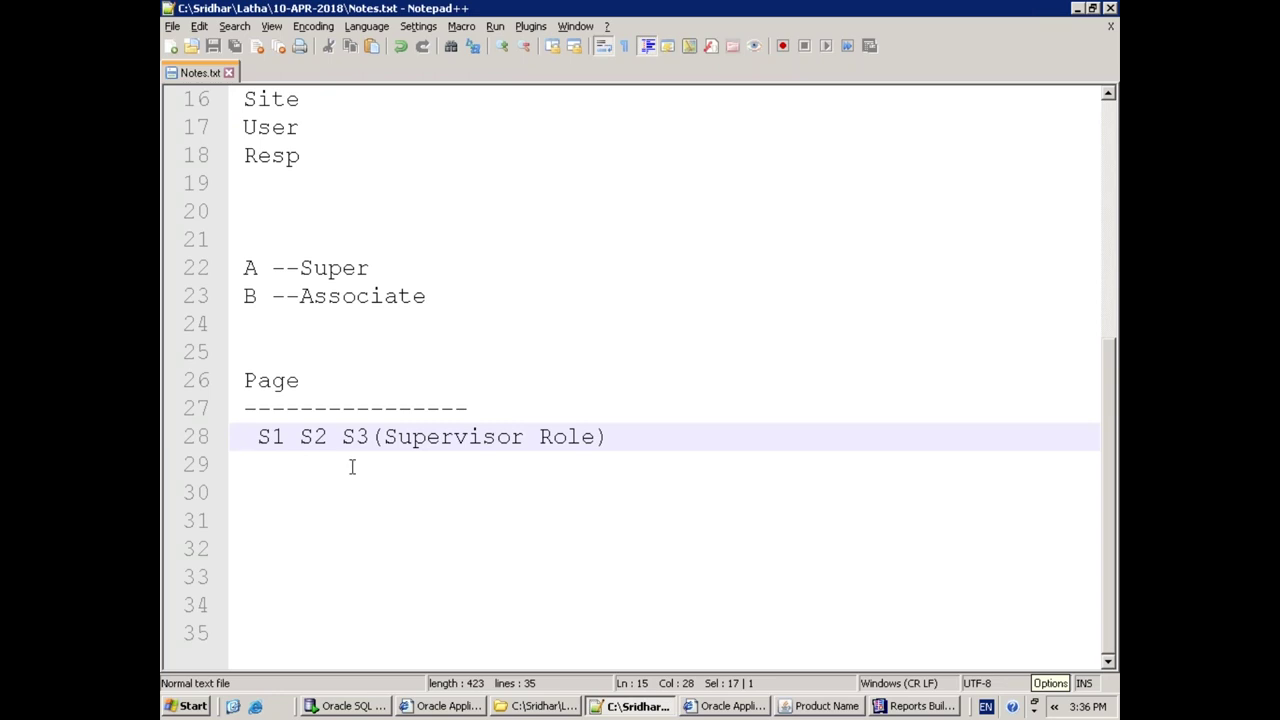
scroll(345, 460, down, 1)
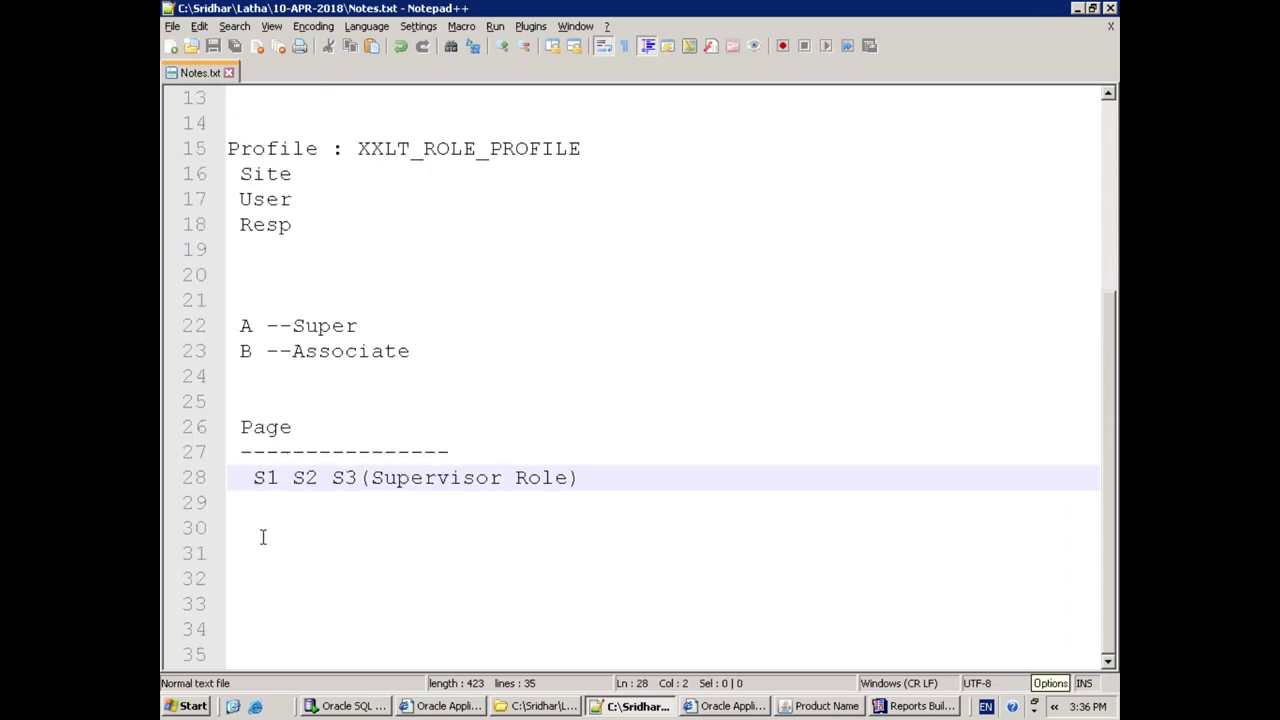
key(End)
key(Return)
key(Return)
key(Return)
key(Home)
text(1.O)
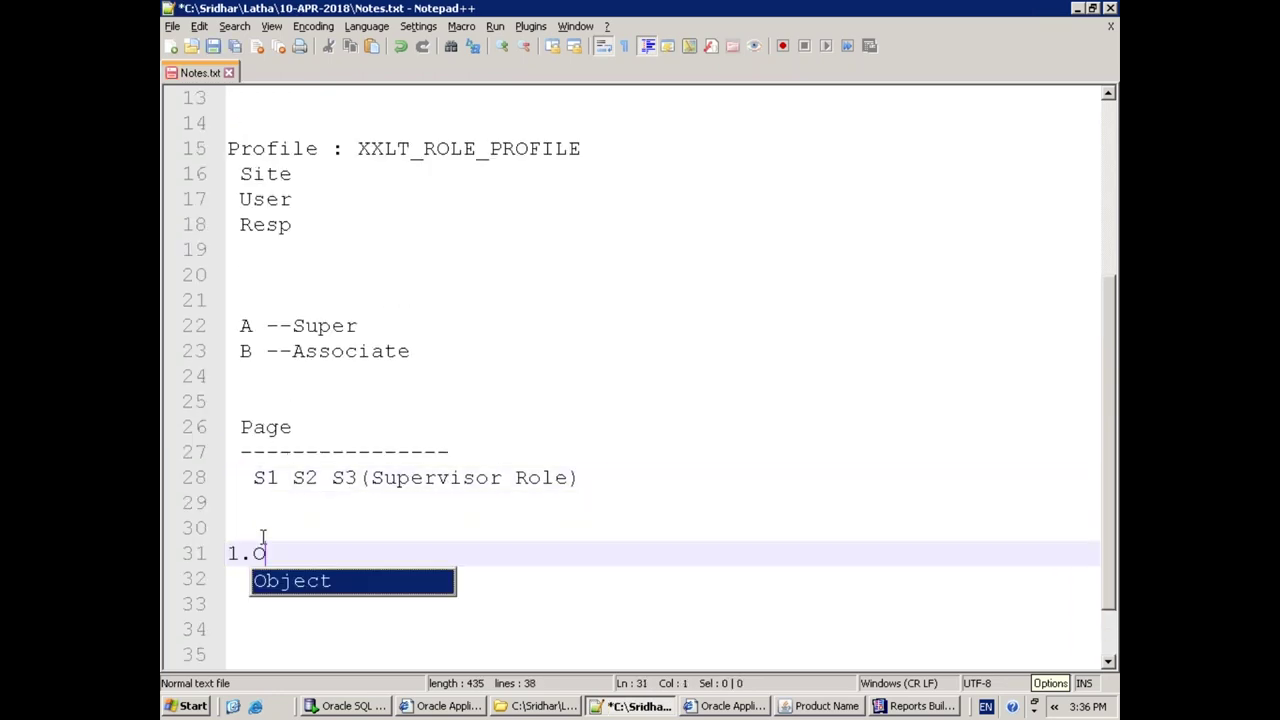
text(PERATIONS-->)
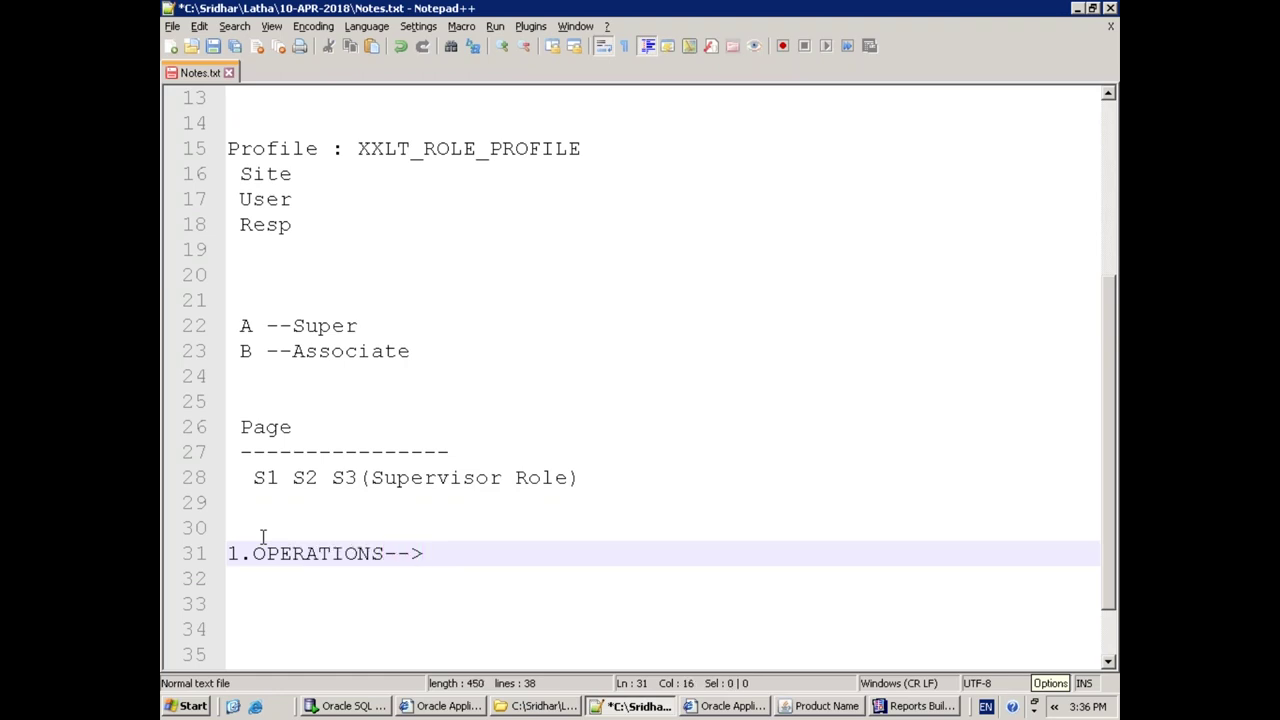
key(ctrl+v)
text(--> )
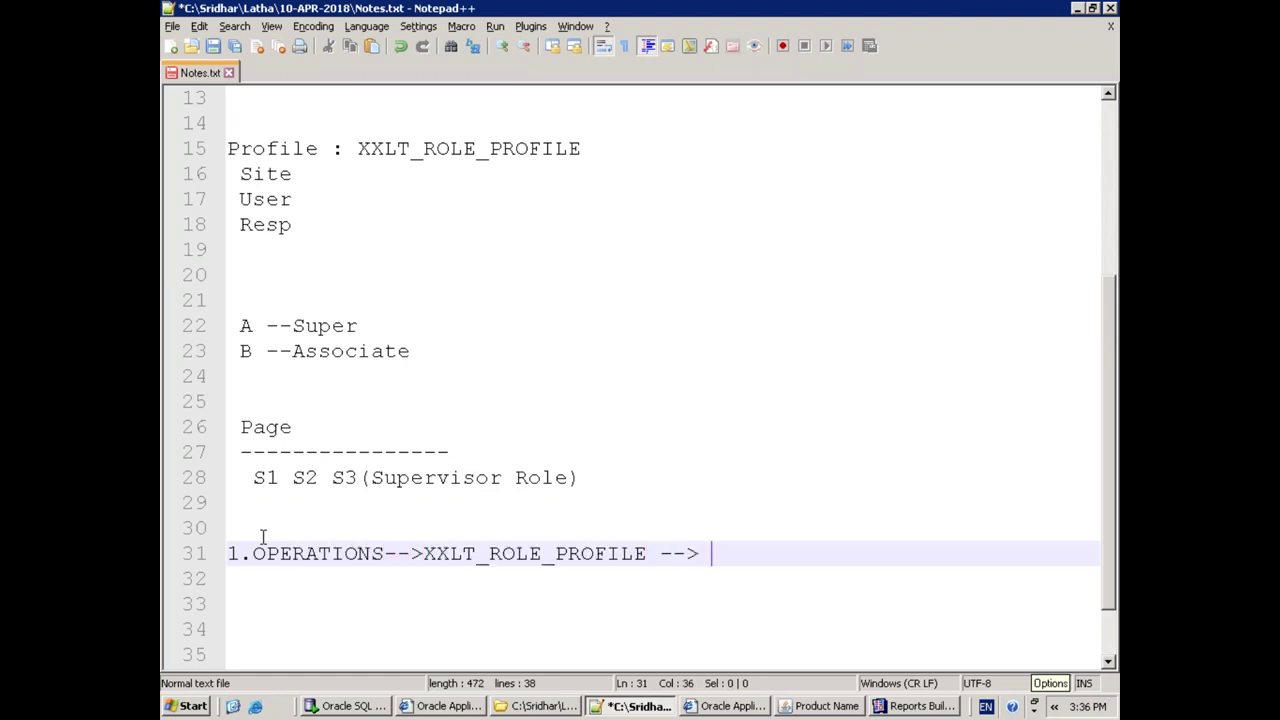
text(N)
key(ctrl+s)
key(alt+Tab)
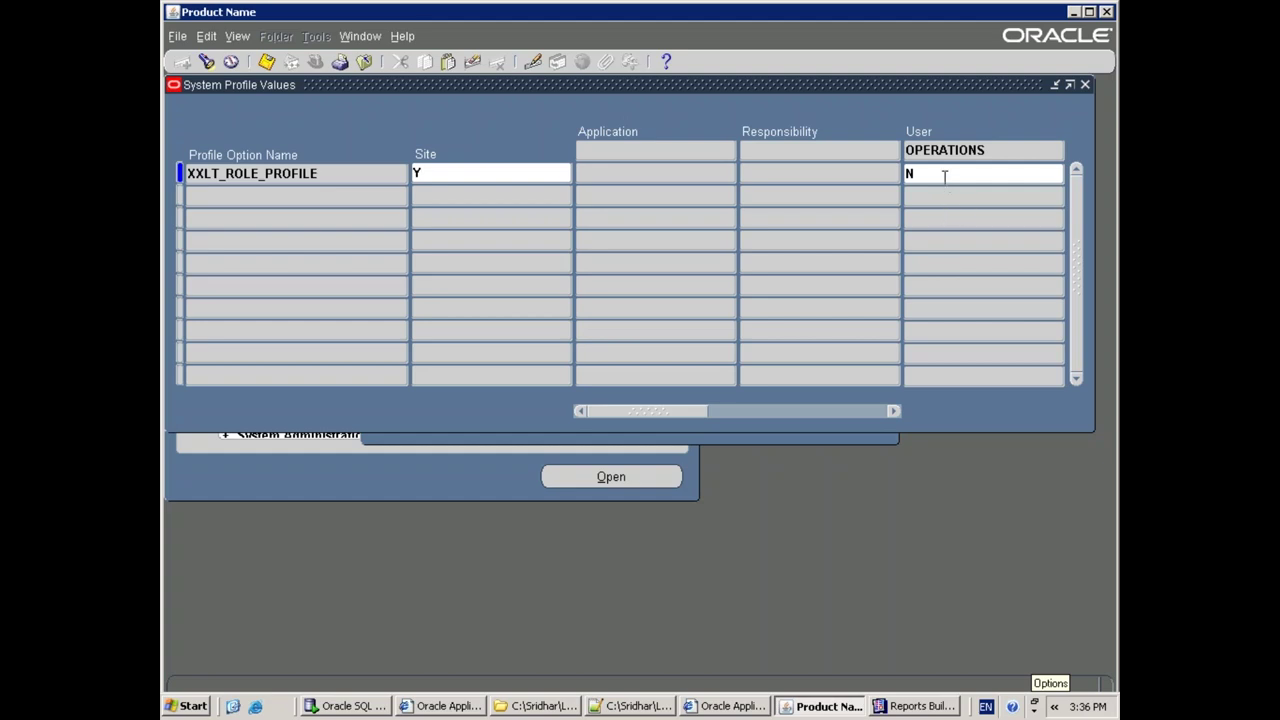
double_click(912, 174)
Step: Insert an XXLT_ROLE_PROFILE heading on line 24 with an indented 'Site, User , Resp' line, then save
click(636, 706)
scroll(405, 490, down, 1)
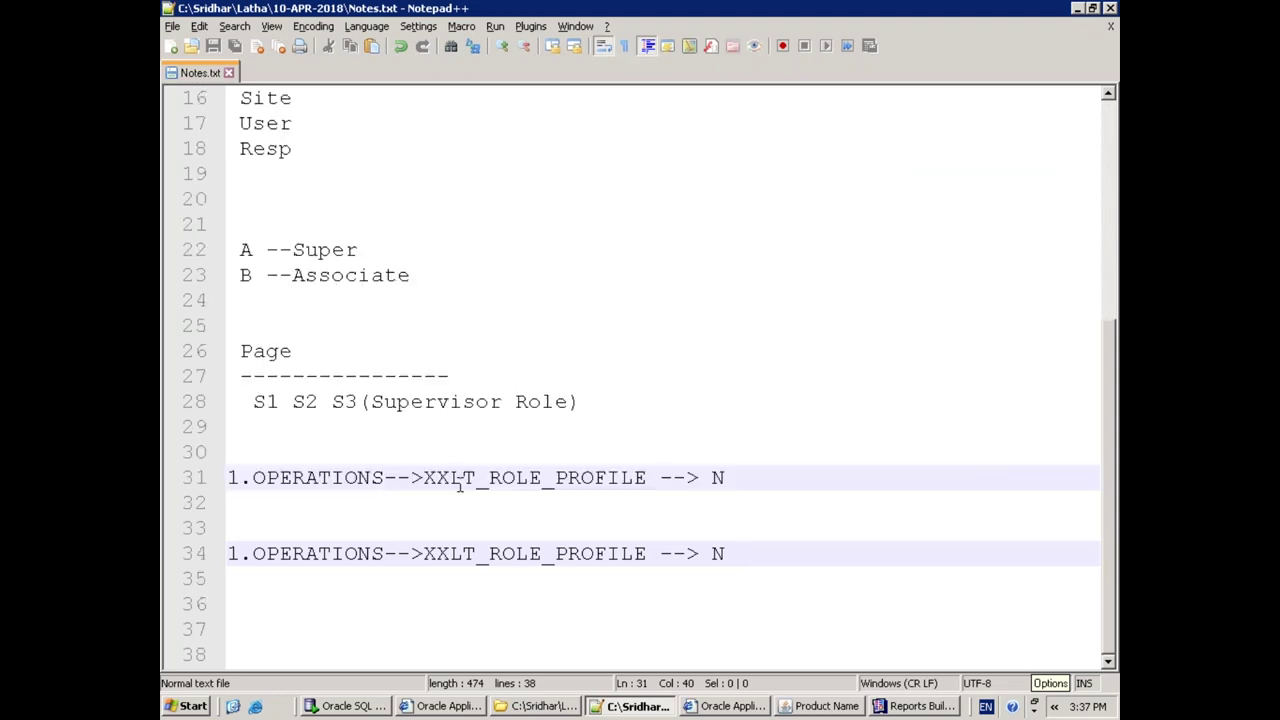
double_click(512, 478)
key(ctrl+c)
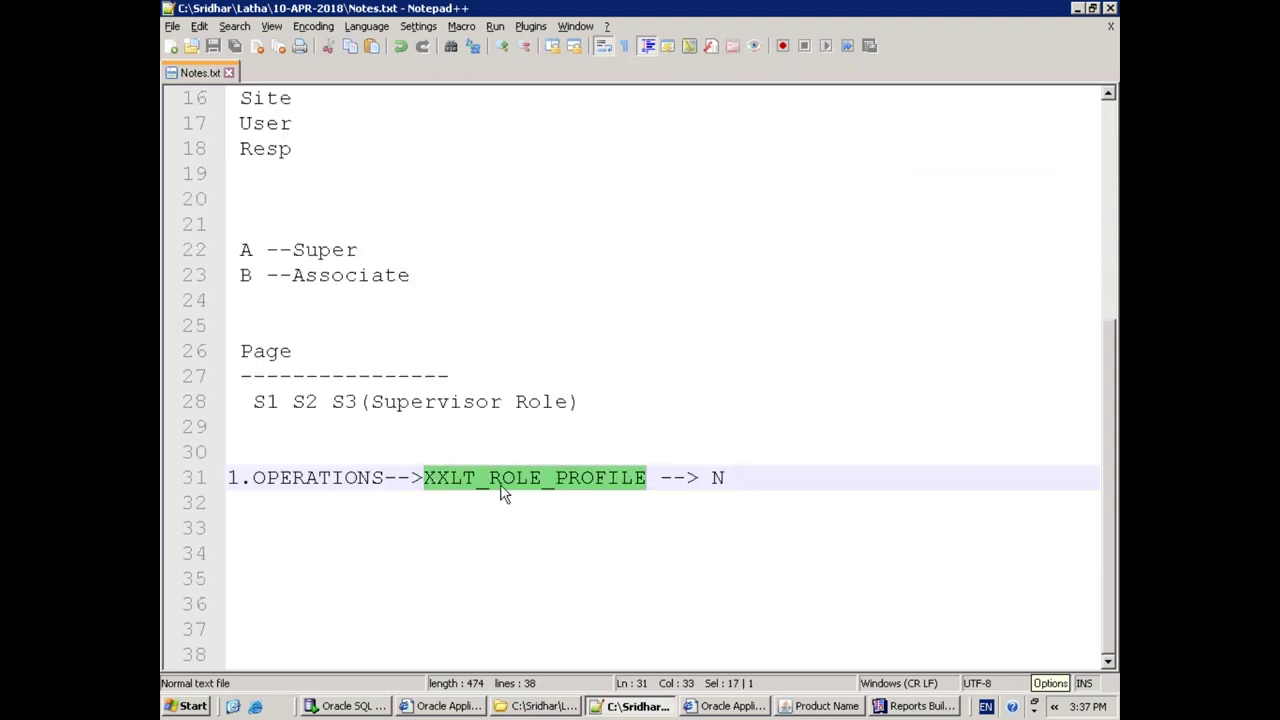
click(250, 302)
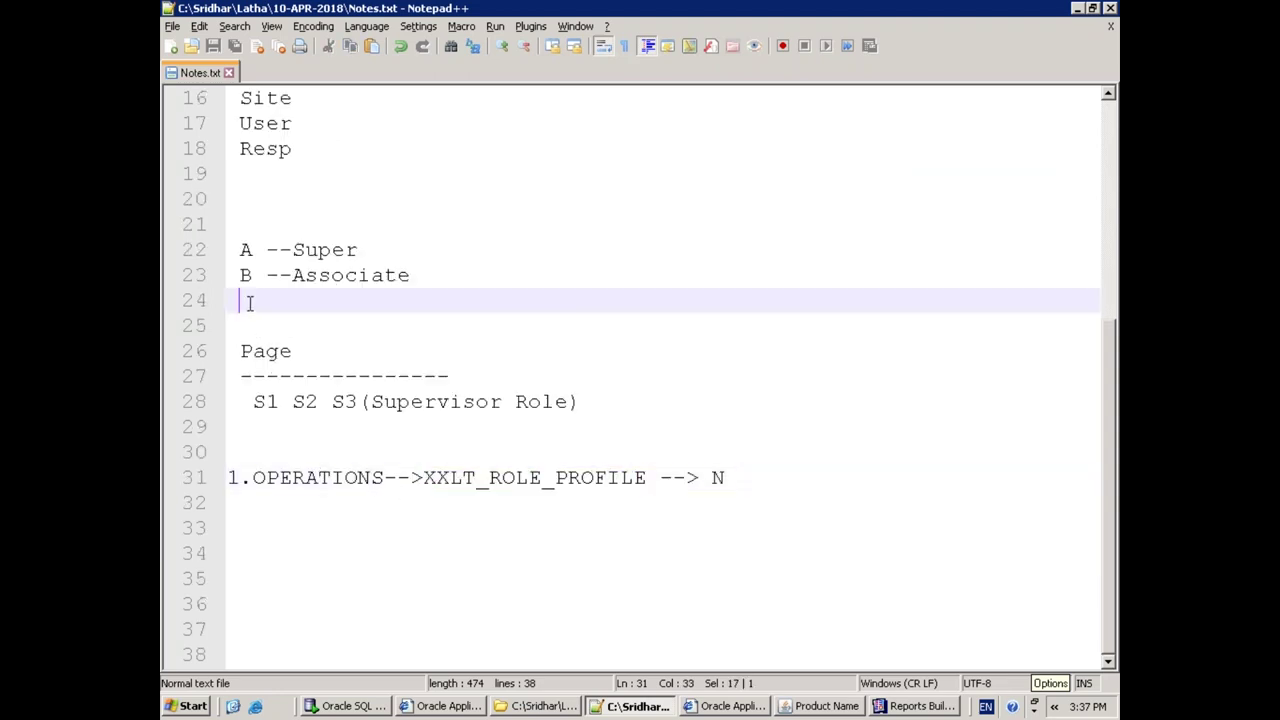
key(Return)
key(Return)
key(ctrl+v)
key(Return)
key(Tab)
text(Site, user)
key(BackSpace)
key(BackSpace)
key(BackSpace)
key(BackSpace)
text(User , Resp)
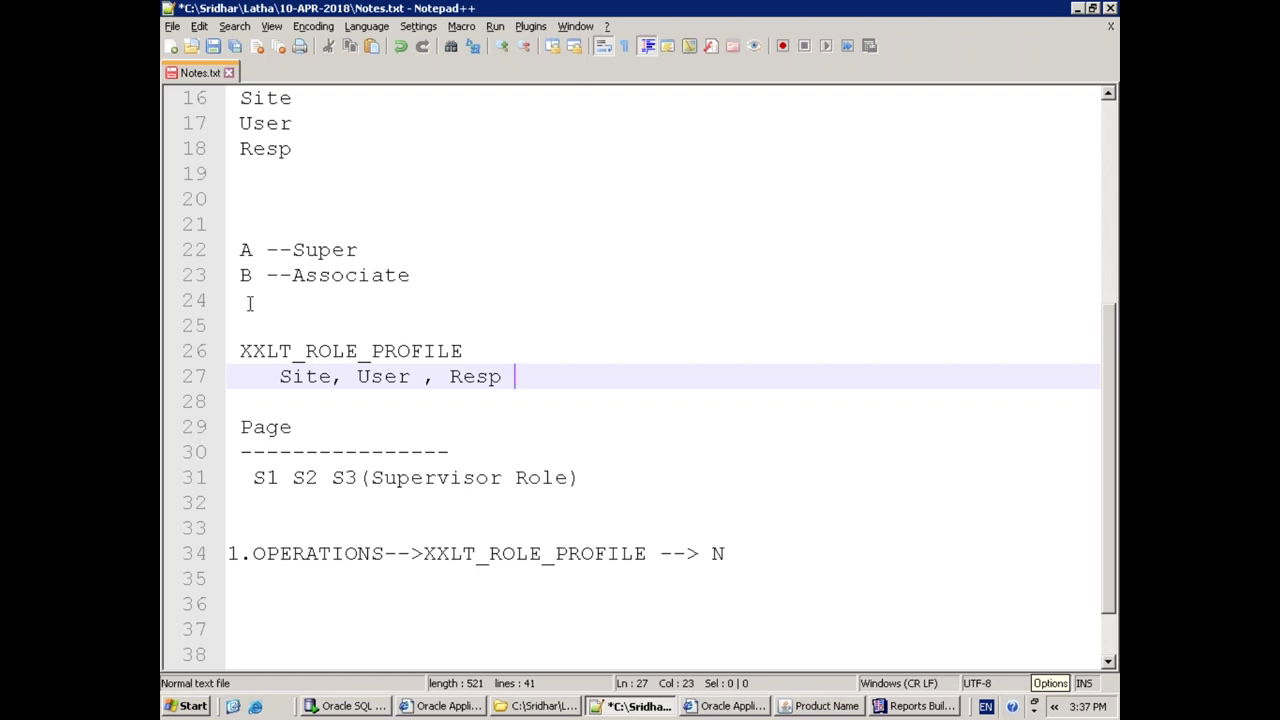
key(ctrl+s)
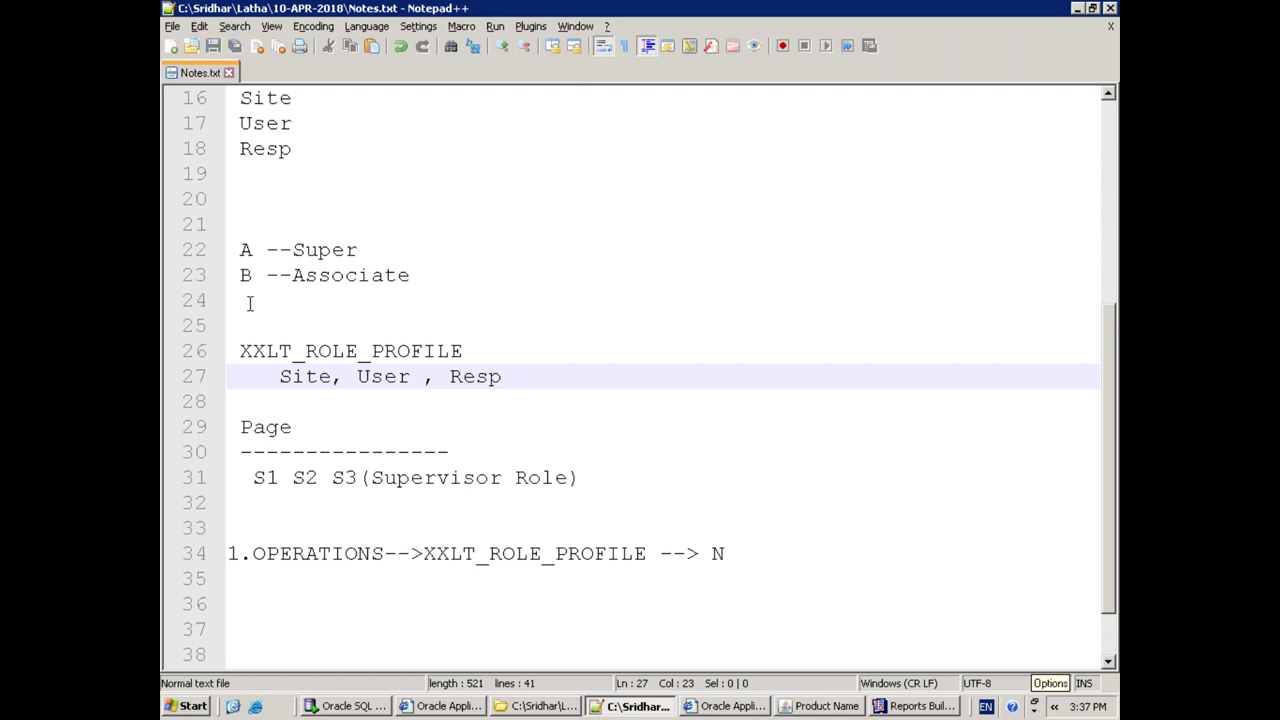
Step: Review the OPERATIONS note and the Site and User levels by selecting their words
click(479, 553)
double_click(479, 553)
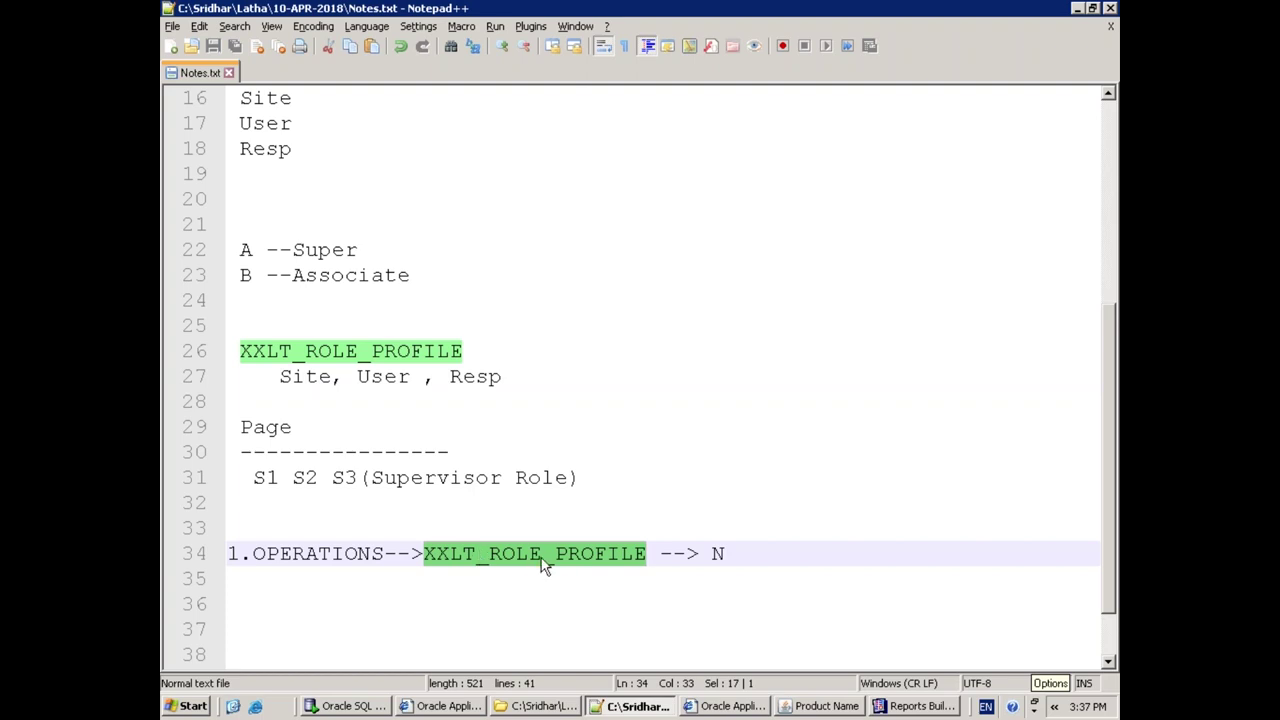
double_click(403, 376)
drag(403, 376, 300, 383)
double_click(300, 383)
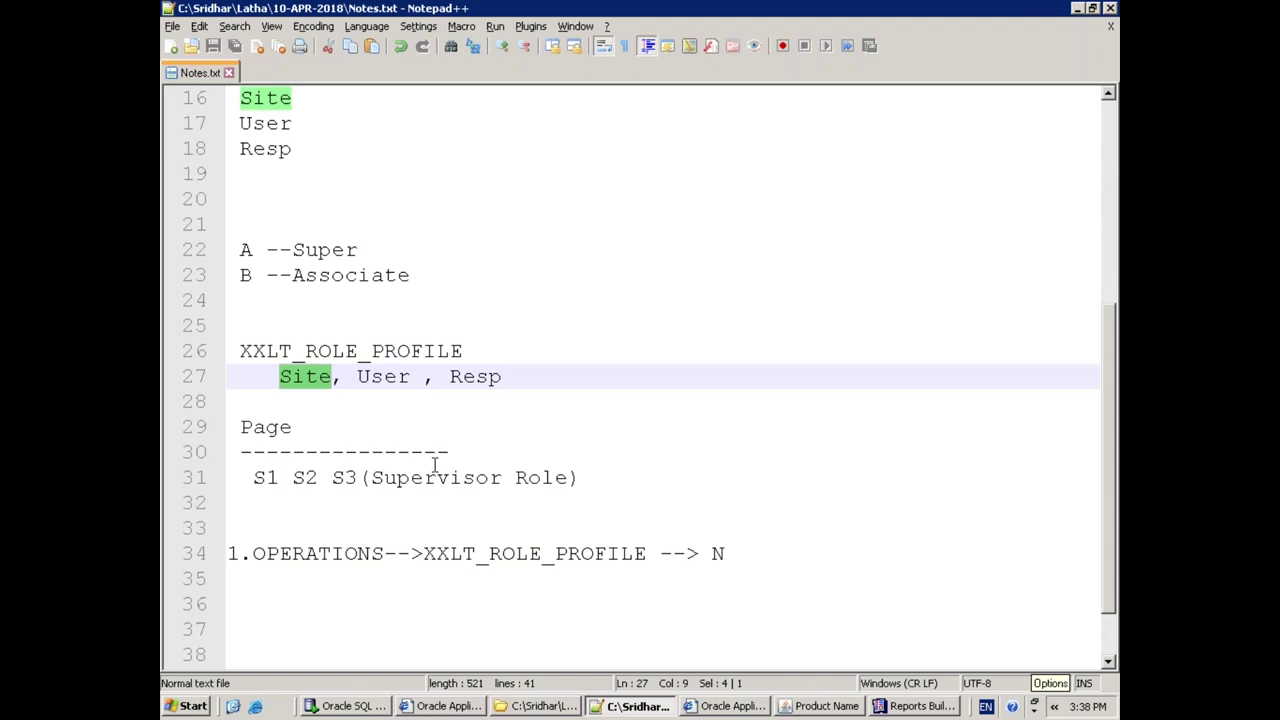
double_click(346, 553)
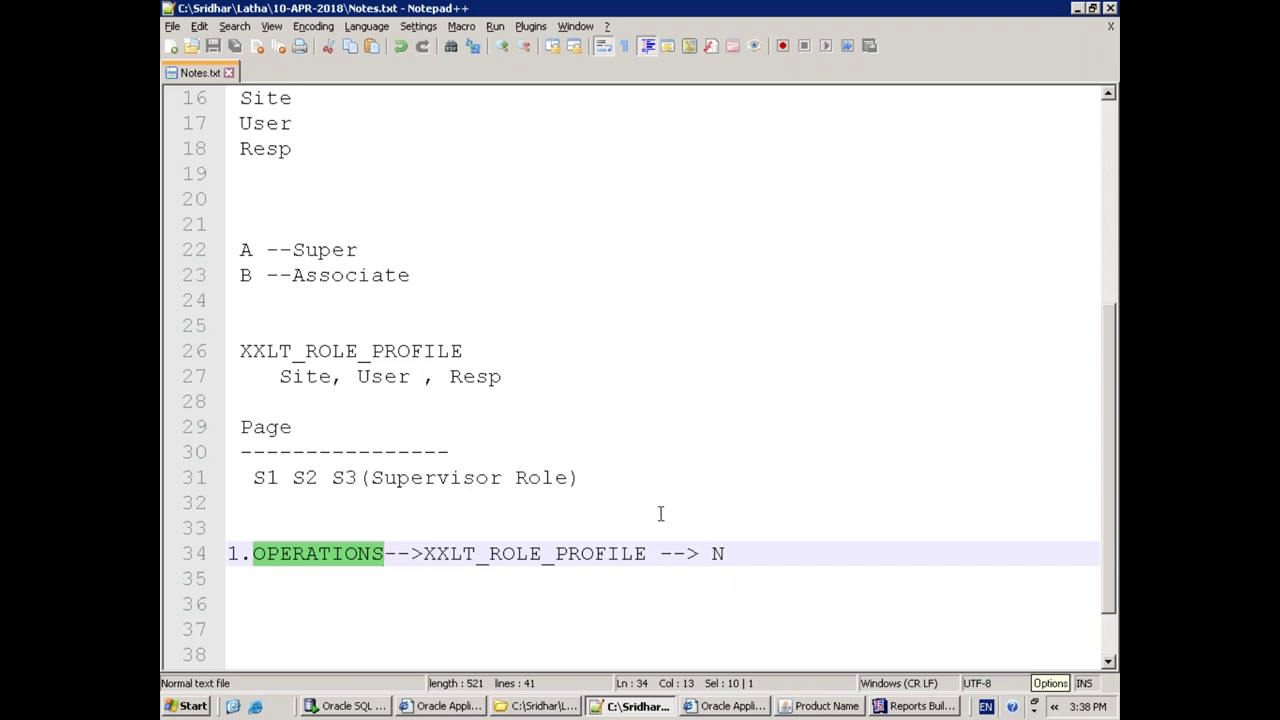
double_click(716, 553)
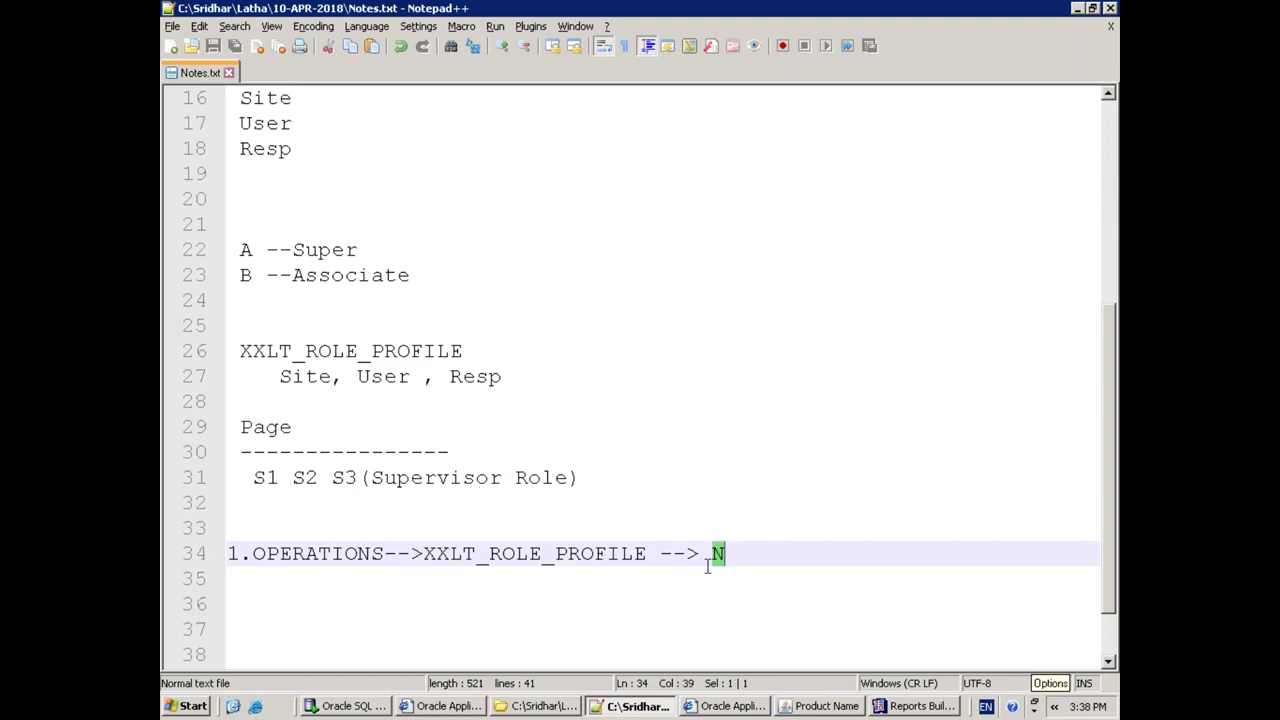
click(332, 478)
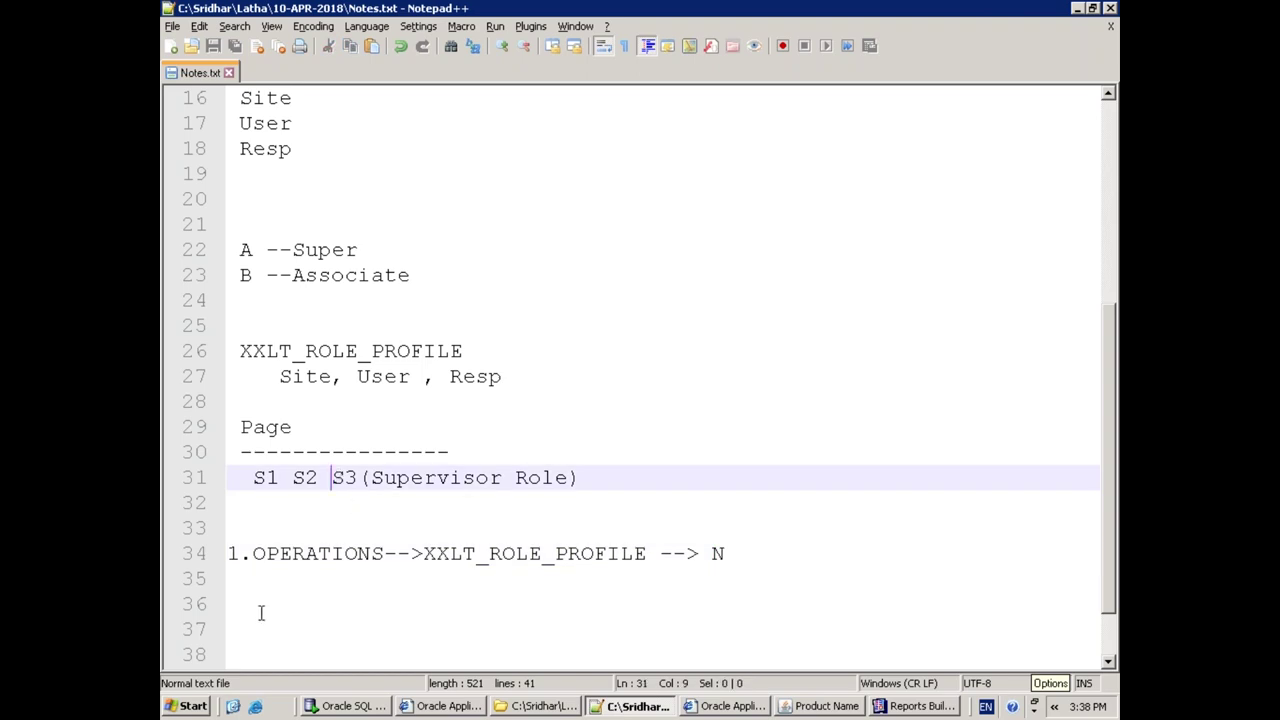
Step: Add note line 2 pairing the second user with XXLT_ROLE_PROFILE --> Y, then save
click(253, 580)
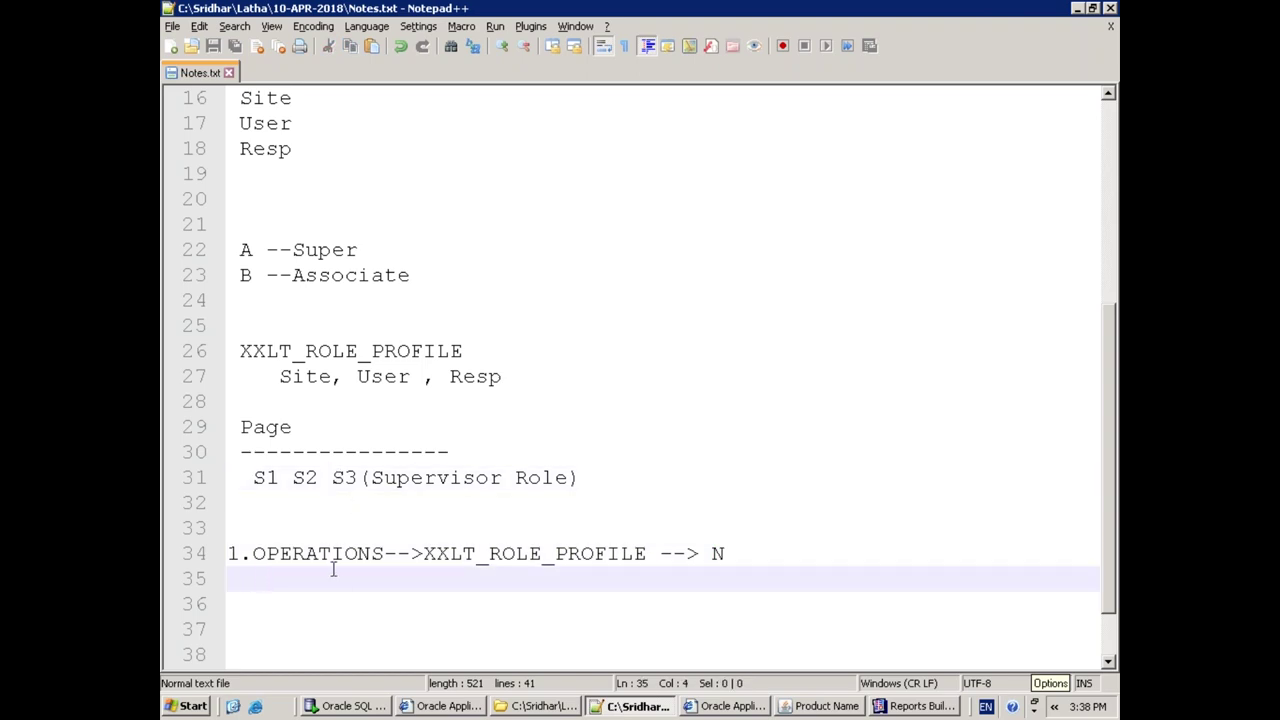
text(2)
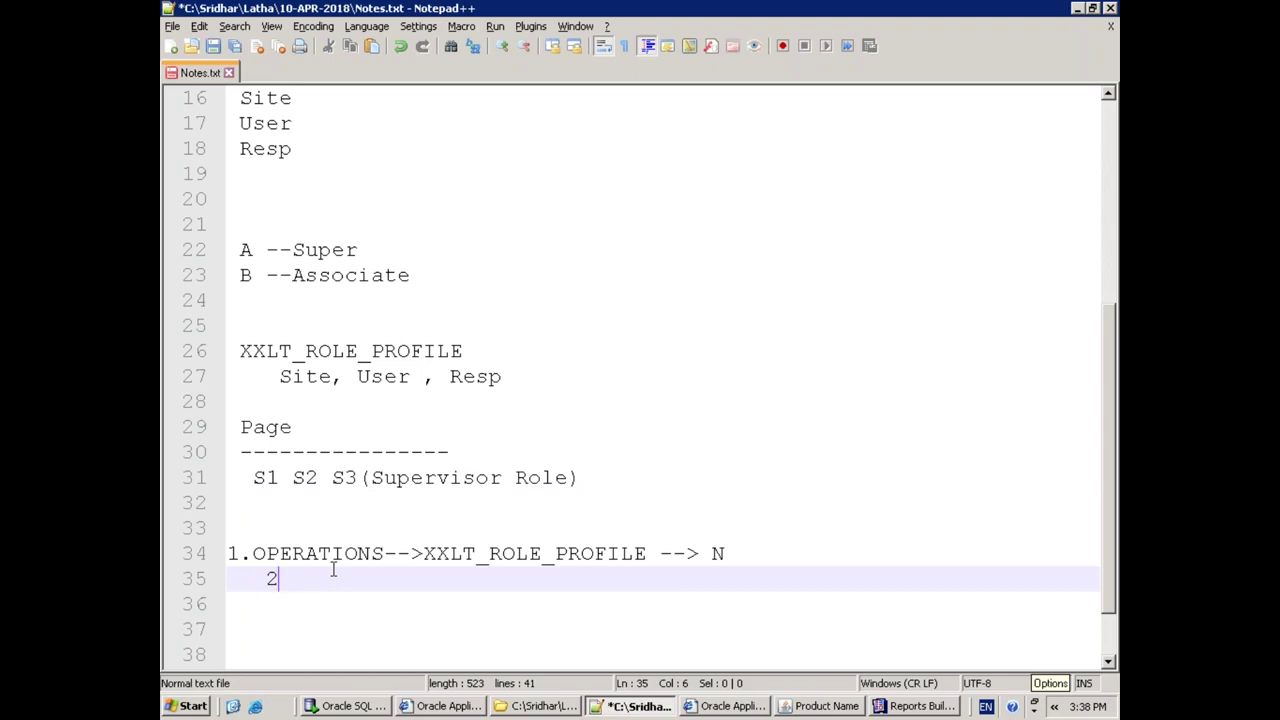
key(BackSpace)
key(BackSpace)
key(BackSpace)
text(2.SRIDHAR --)
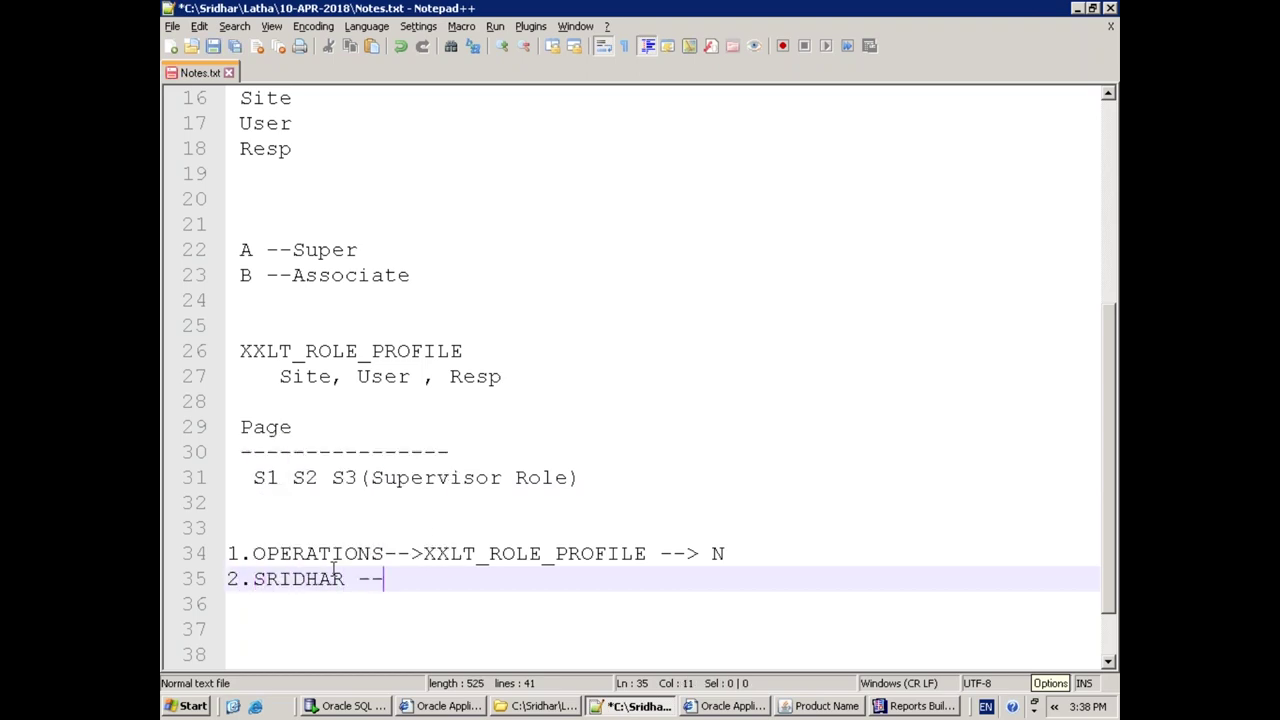
text(> XXLT_ROLE_PROFILE --> Y)
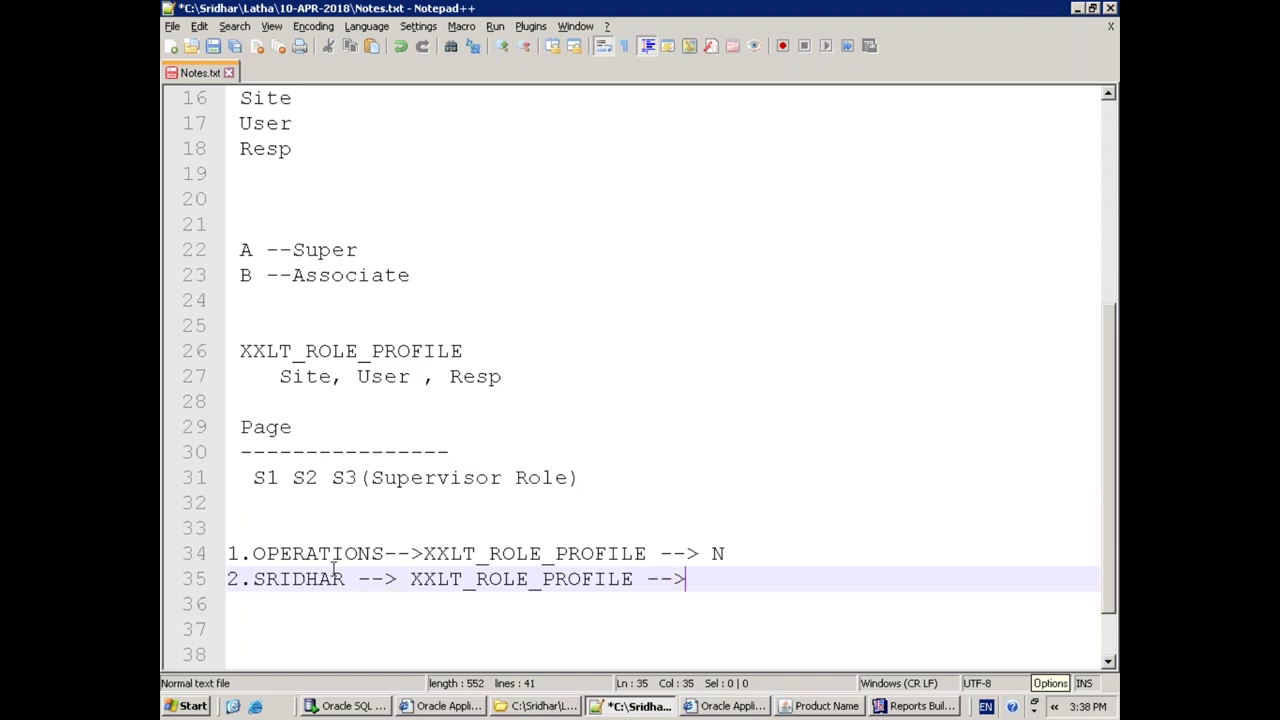
key(ctrl+s)
Step: Check the OPERATIONS user value N and the site value Y in System Profile Values
key(alt+Tab)
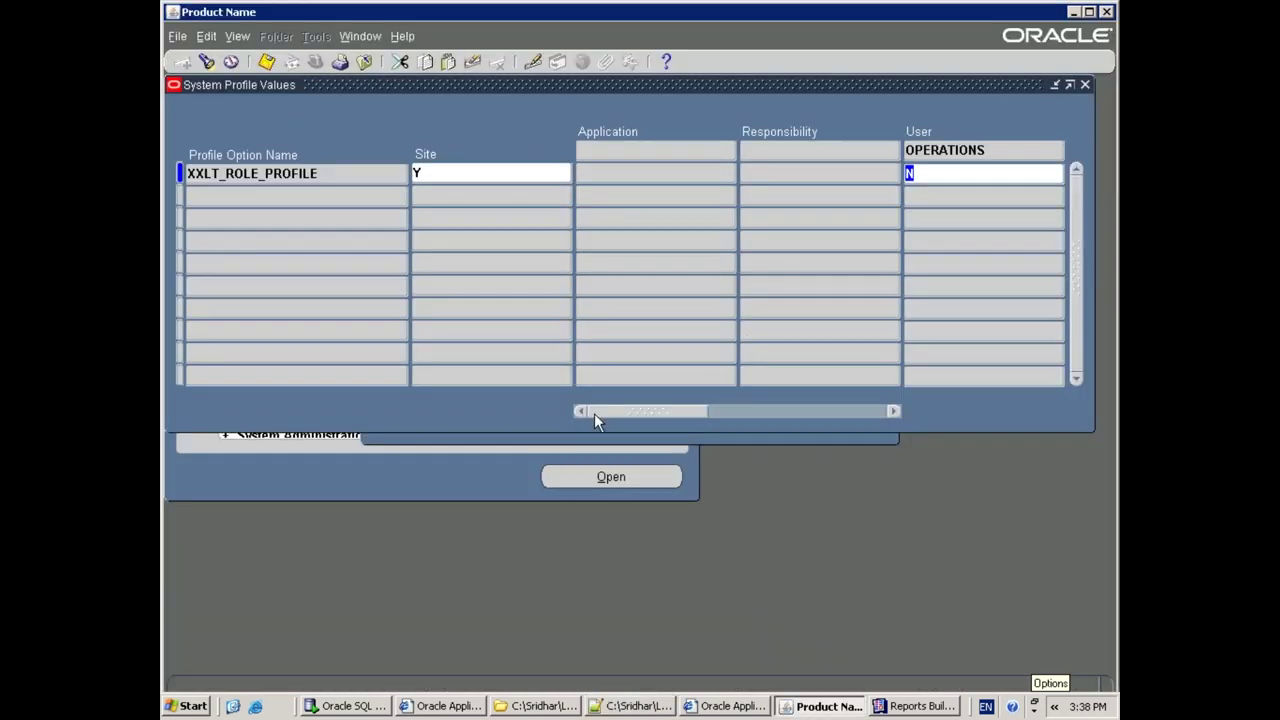
click(935, 174)
click(464, 175)
key(alt+Tab)
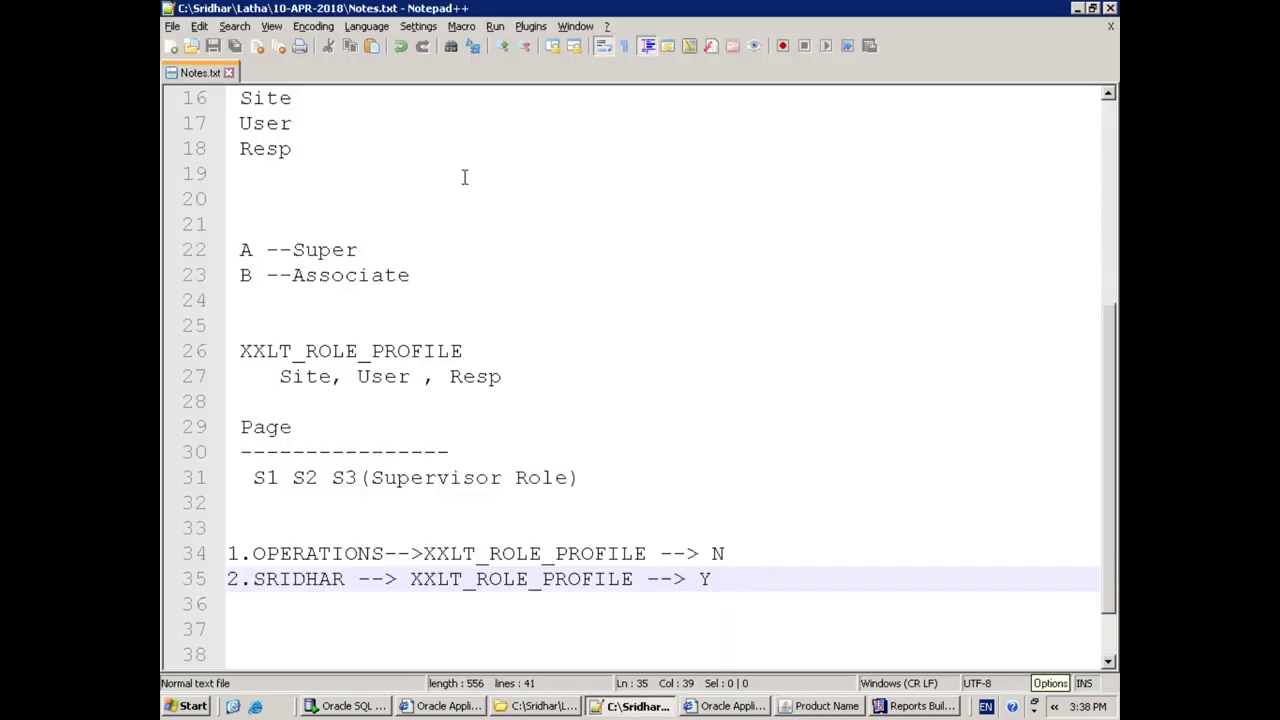
Step: Type SITE, RESP and USER on separate lines below the user notes and save
key(Return)
key(Return)
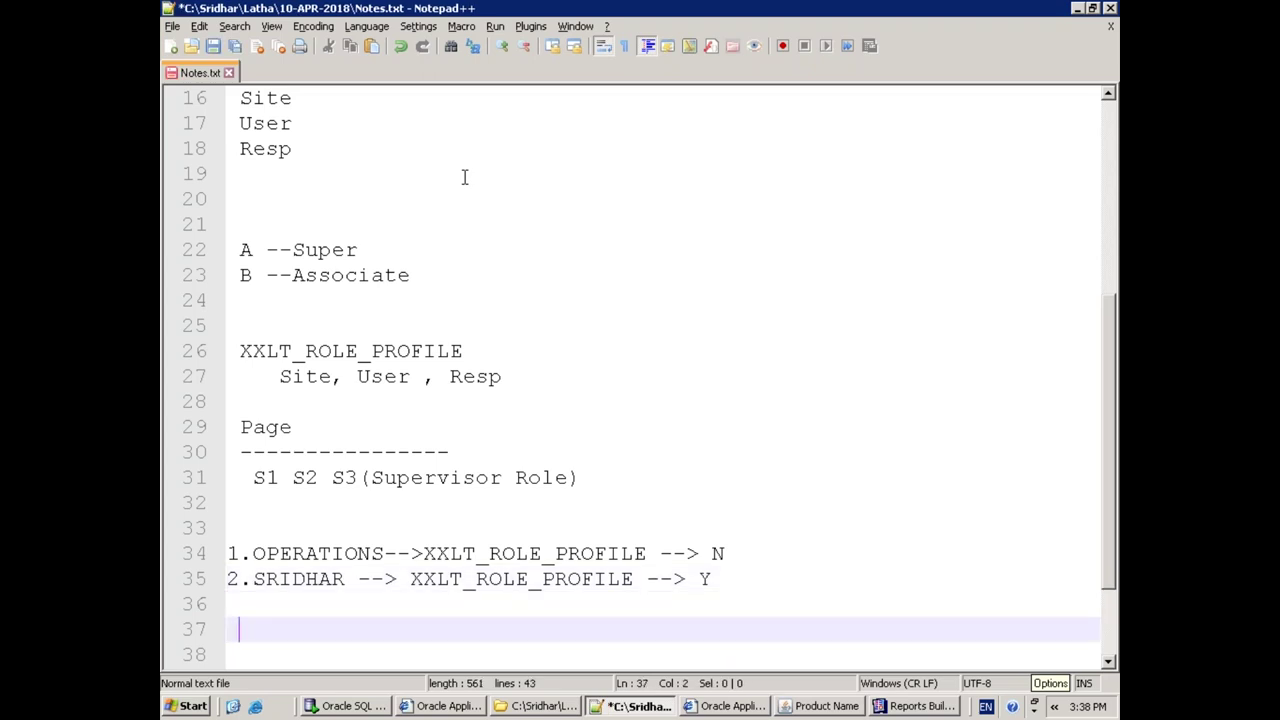
text(SITE)
key(Return)
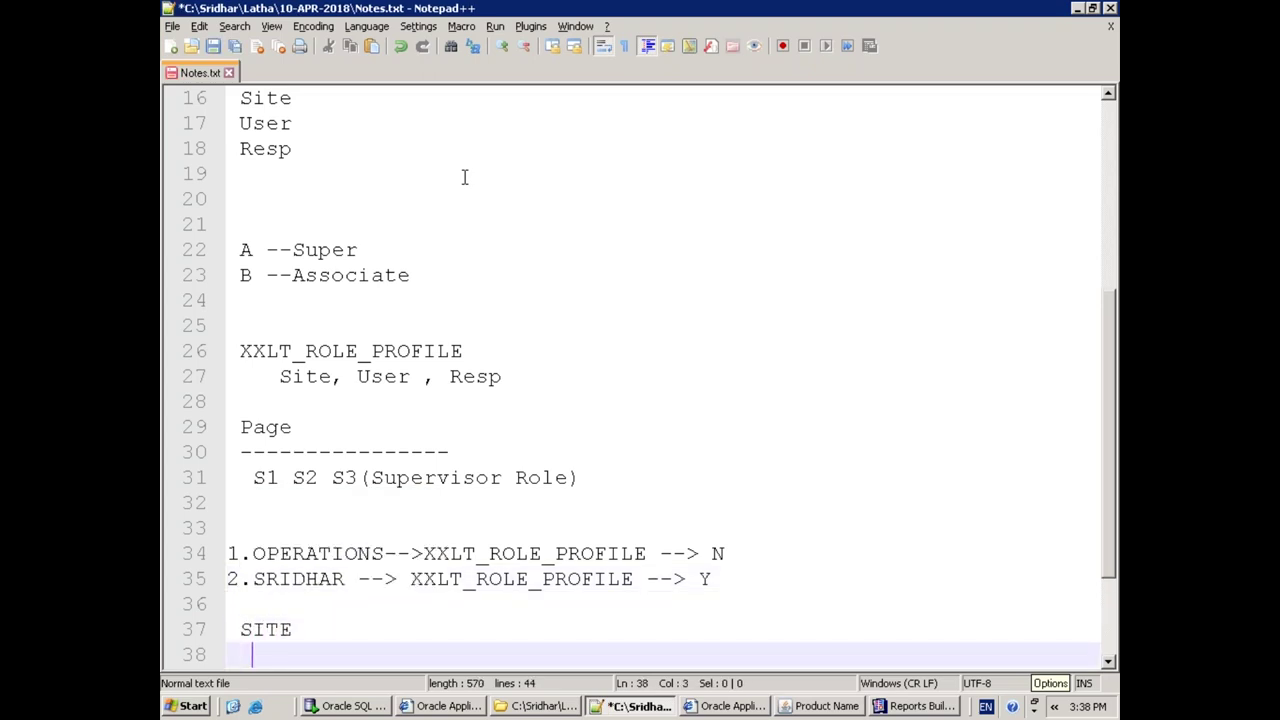
text(RESP)
key(Return)
text(USER)
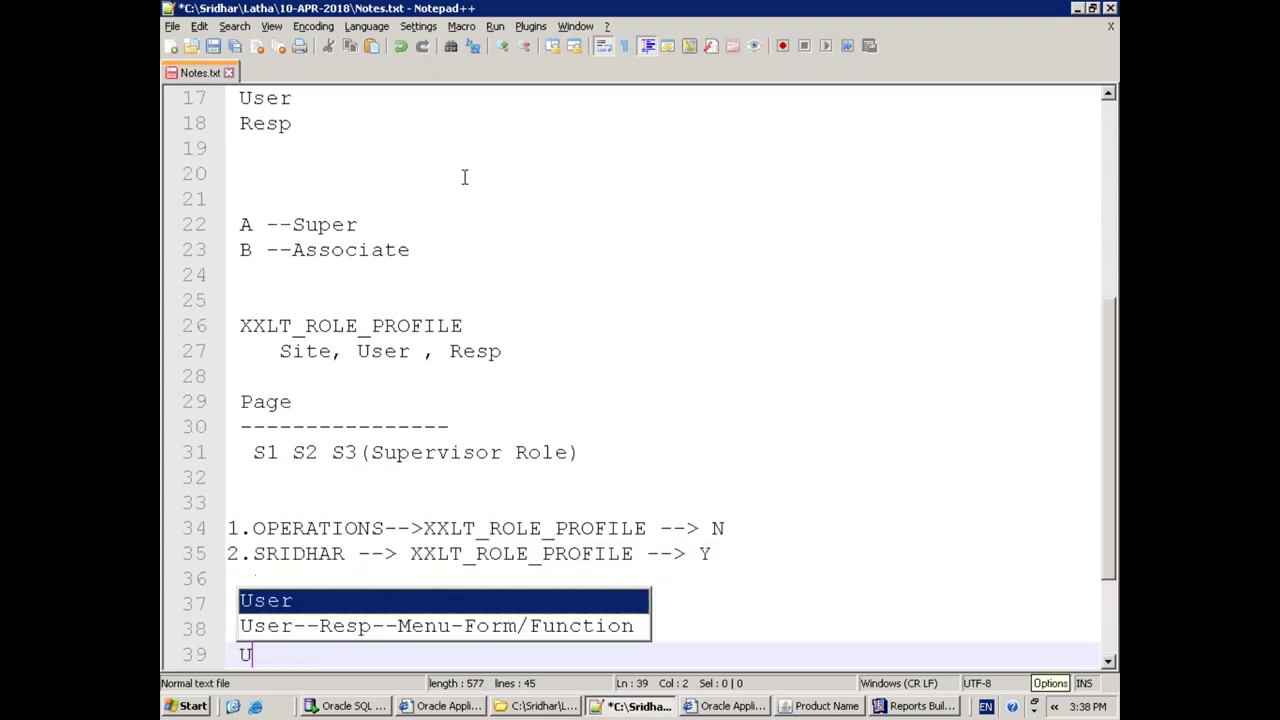
key(Return)
key(Return)
key(Return)
key(ctrl+s)
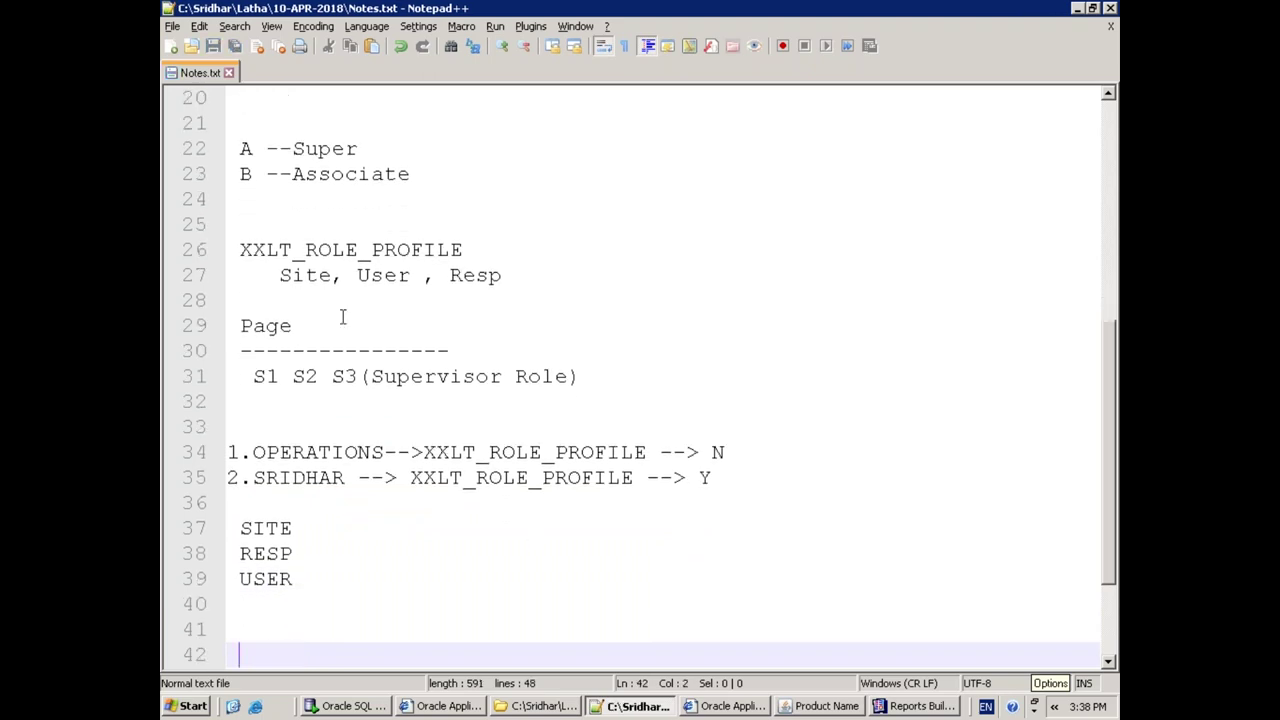
Step: Rank the levels as SITE 3, RESP 2, USER 1 and save the notes
click(313, 583)
text(1)
key(Up)
text(2)
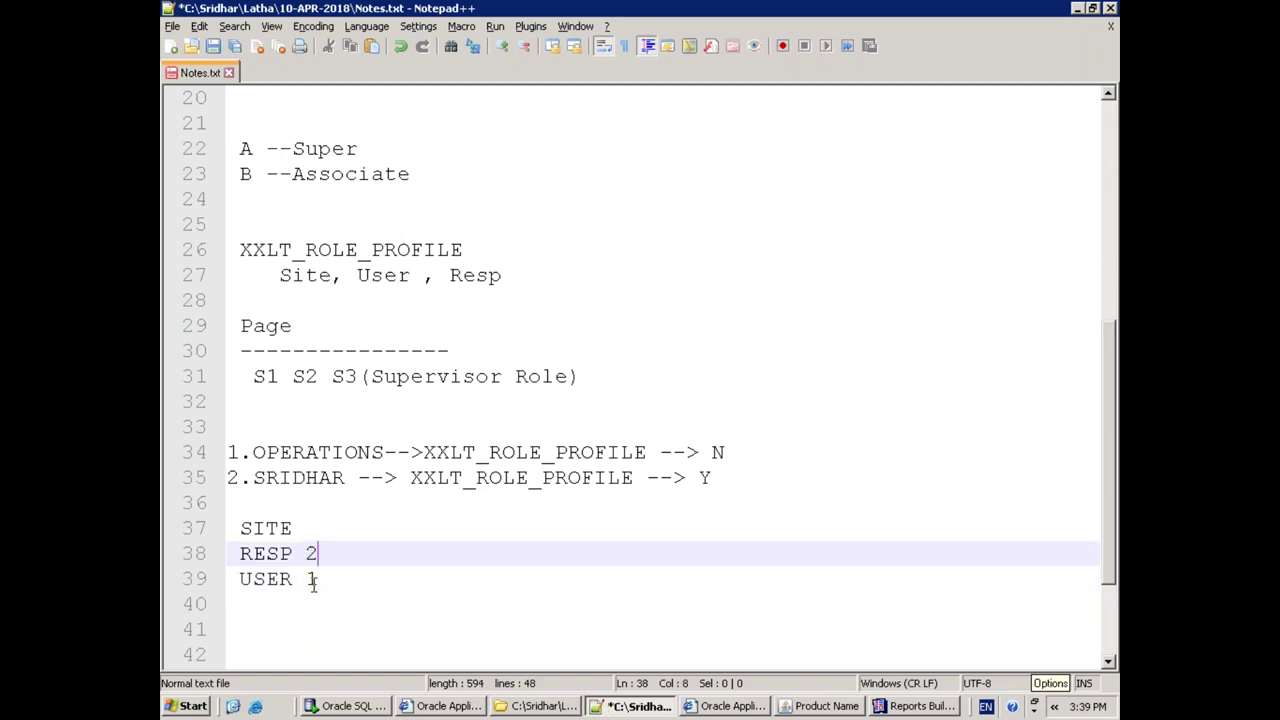
key(Up)
text(3)
key(ctrl+s)
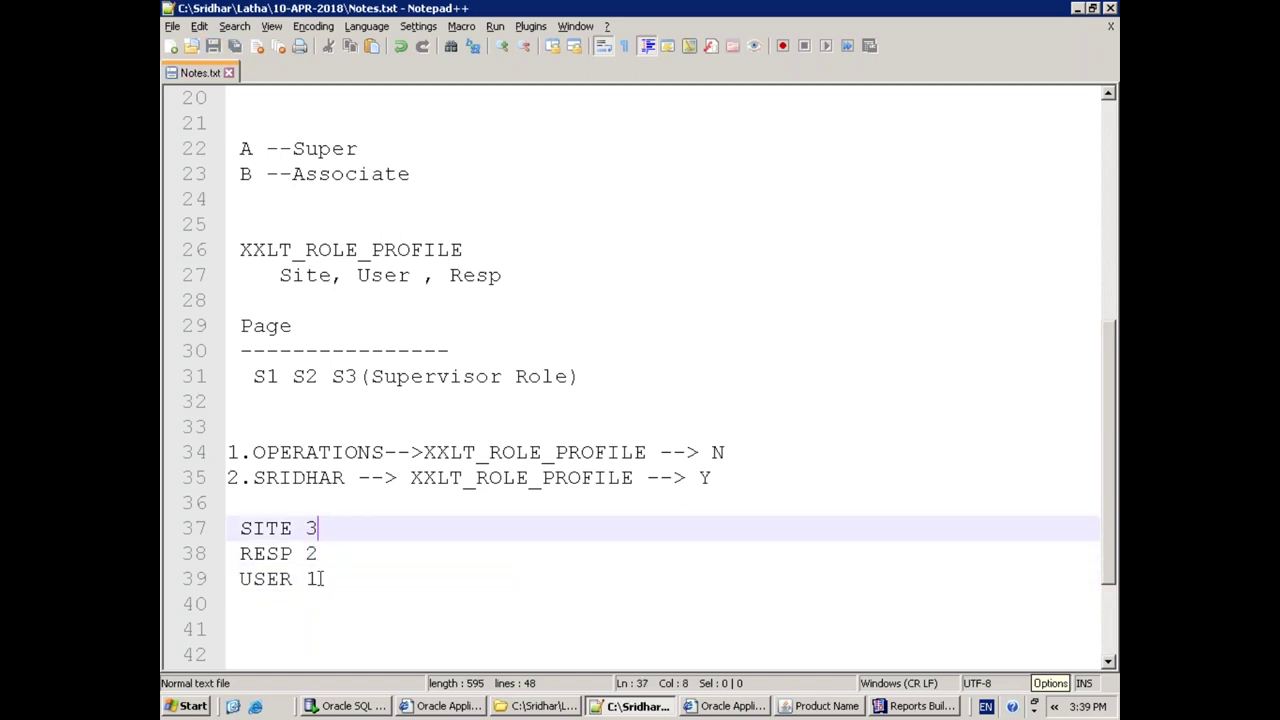
scroll(320, 578, down, 2)
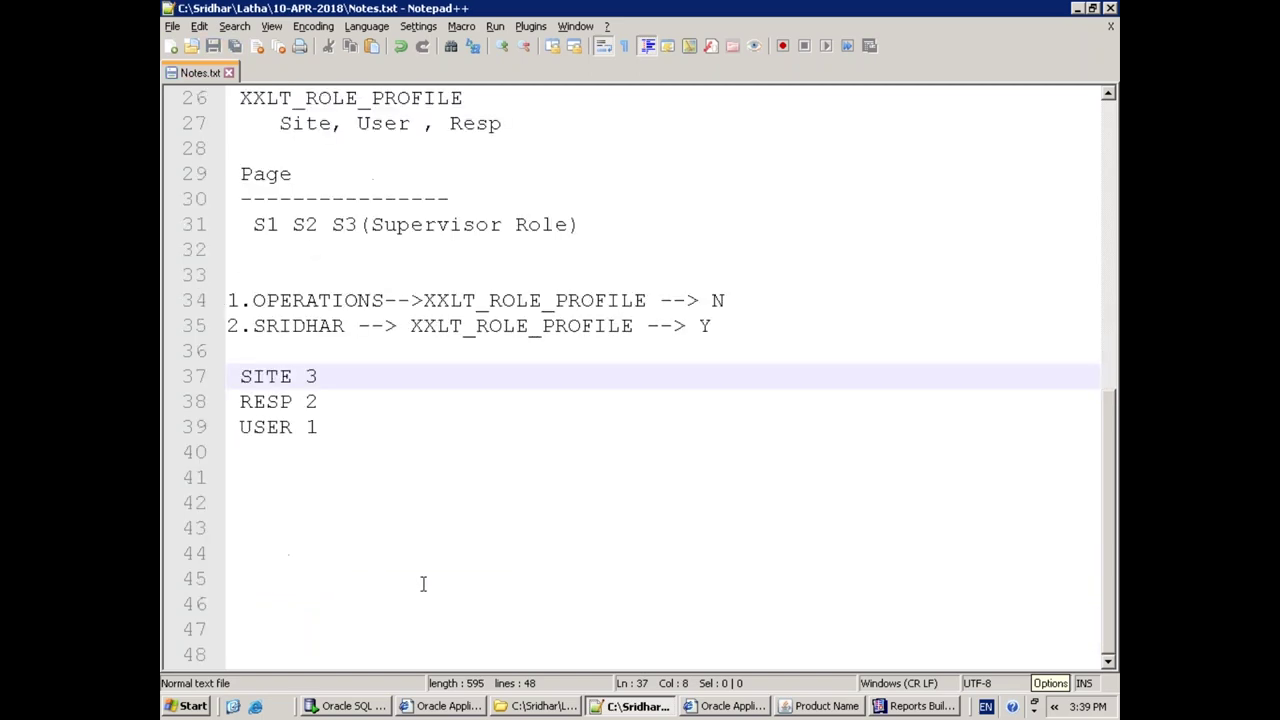
click(341, 469)
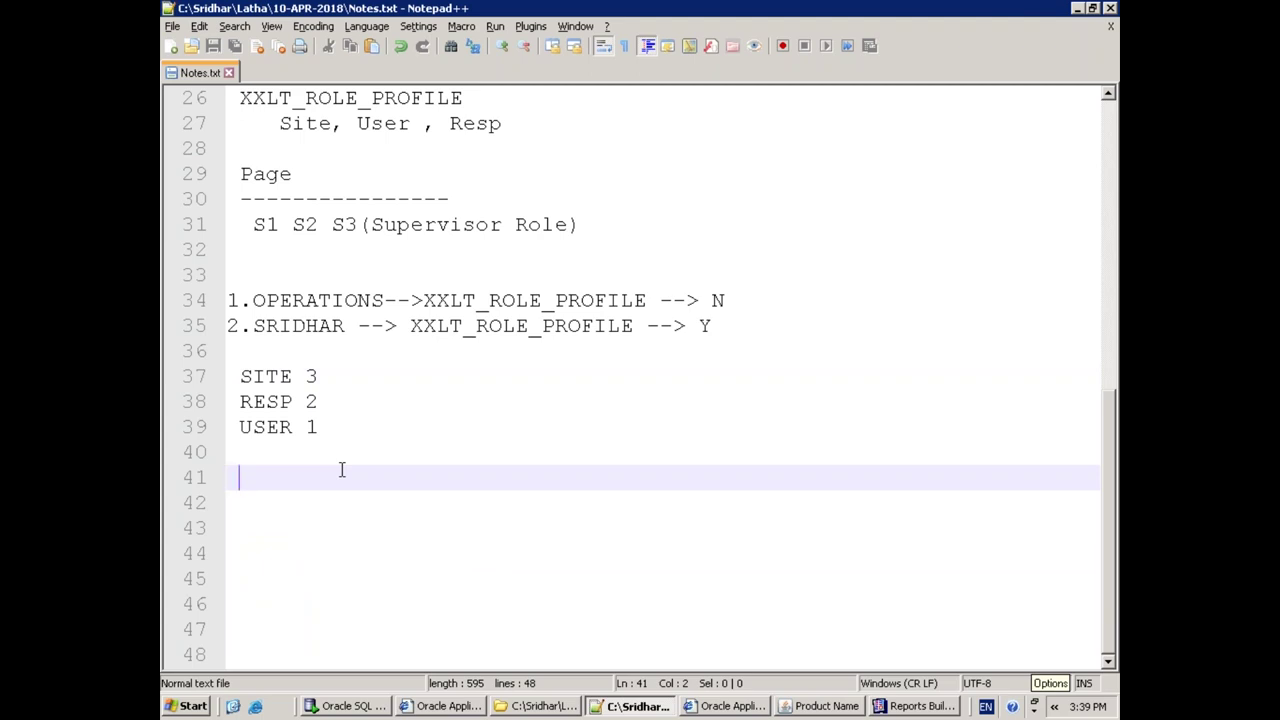
Step: Select the XXLT_ROLE_PROFILE row in Oracle and rerun its profile values search
scroll(341, 470, down, 2)
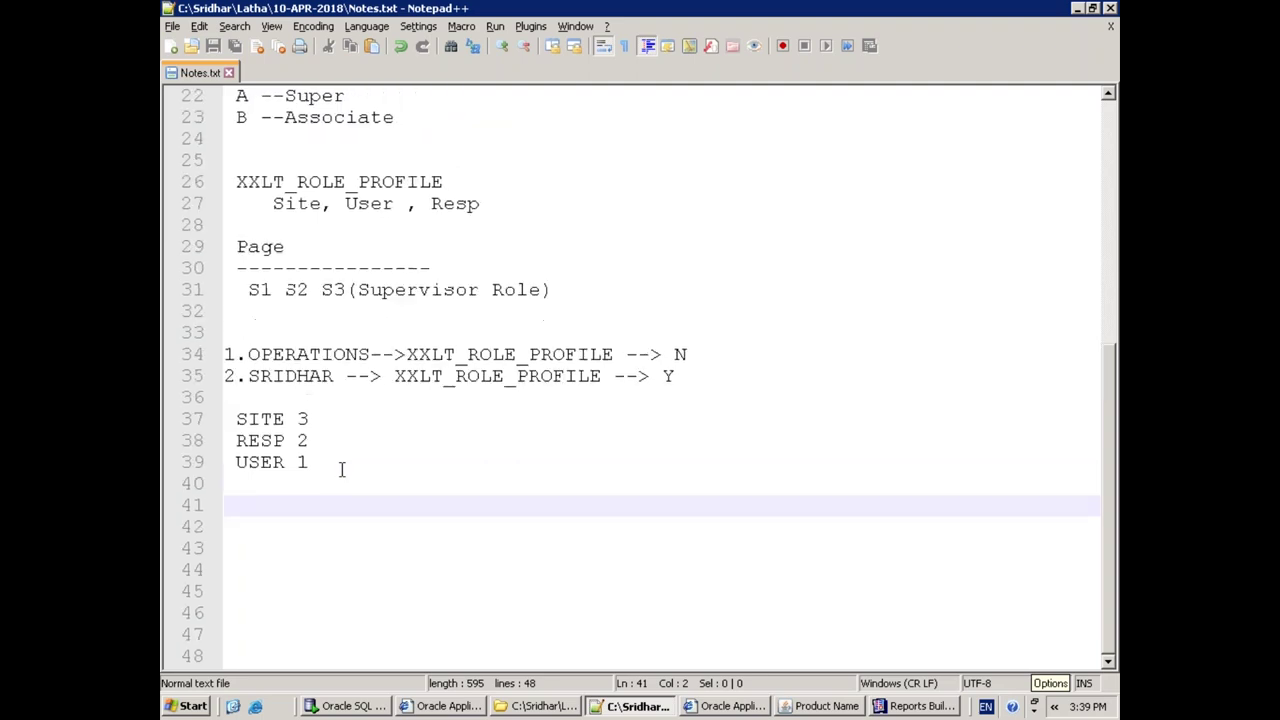
key(alt+Tab)
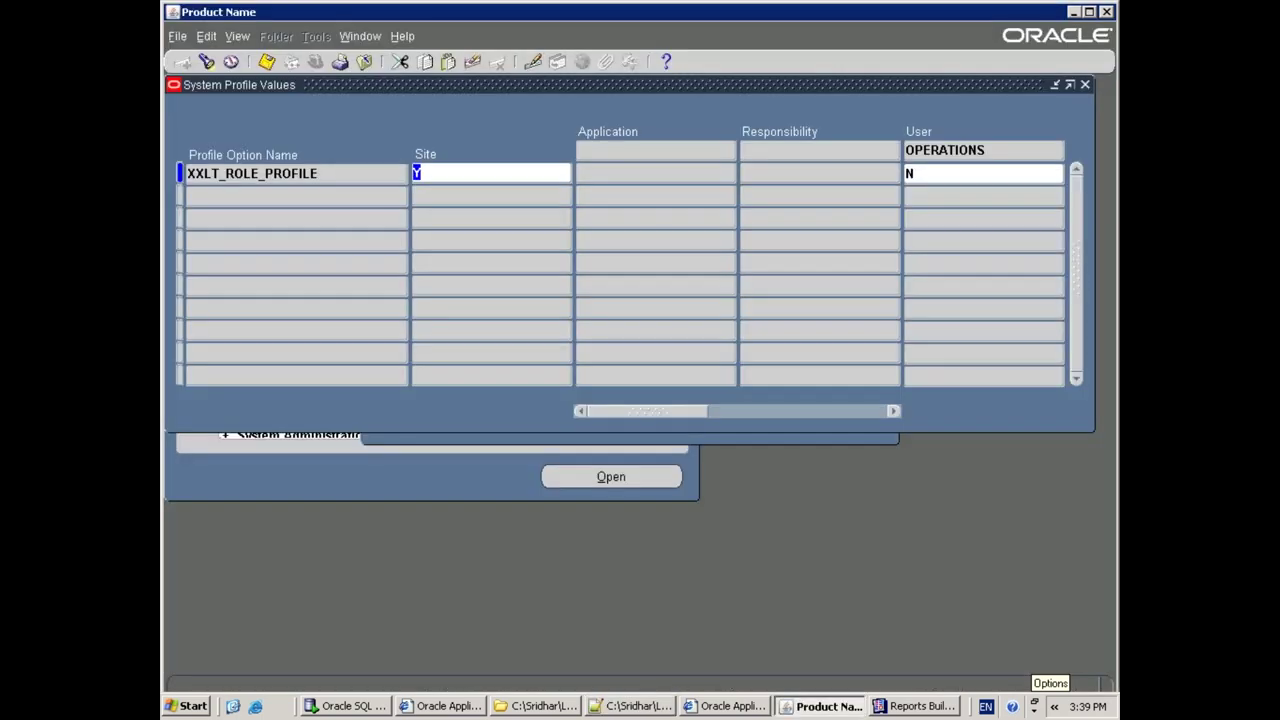
click(402, 36)
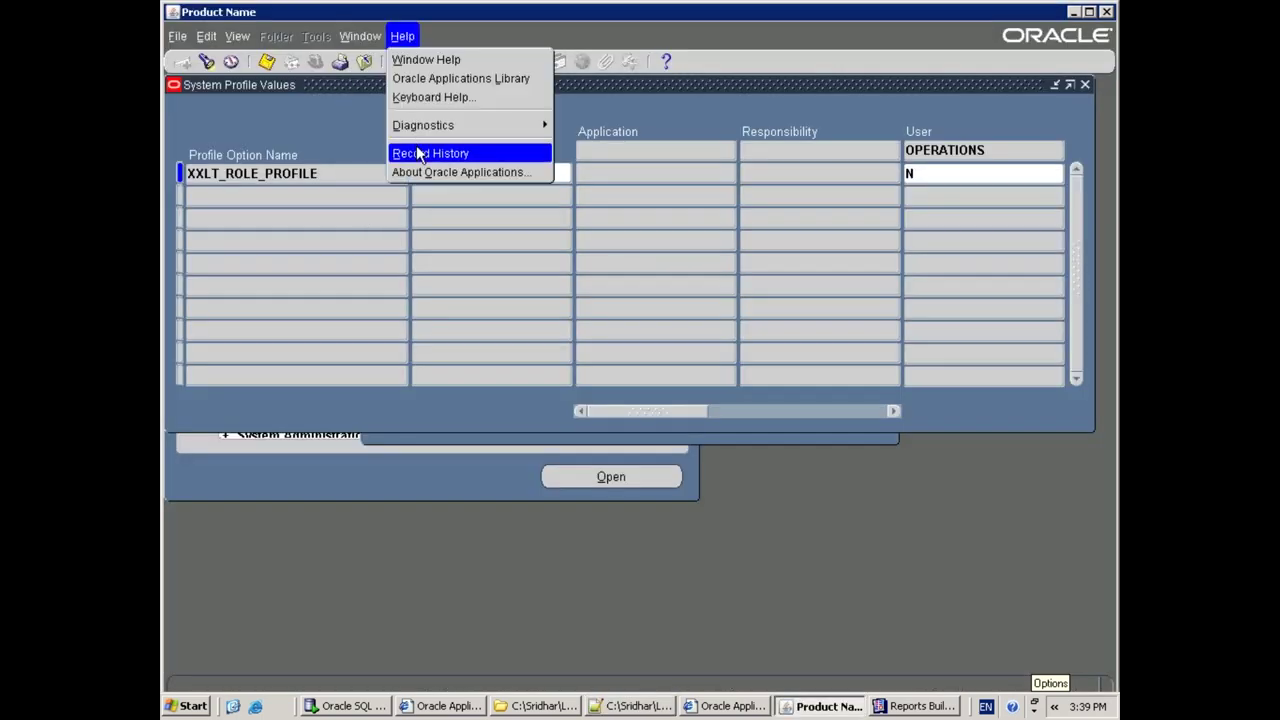
click(430, 153)
double_click(301, 174)
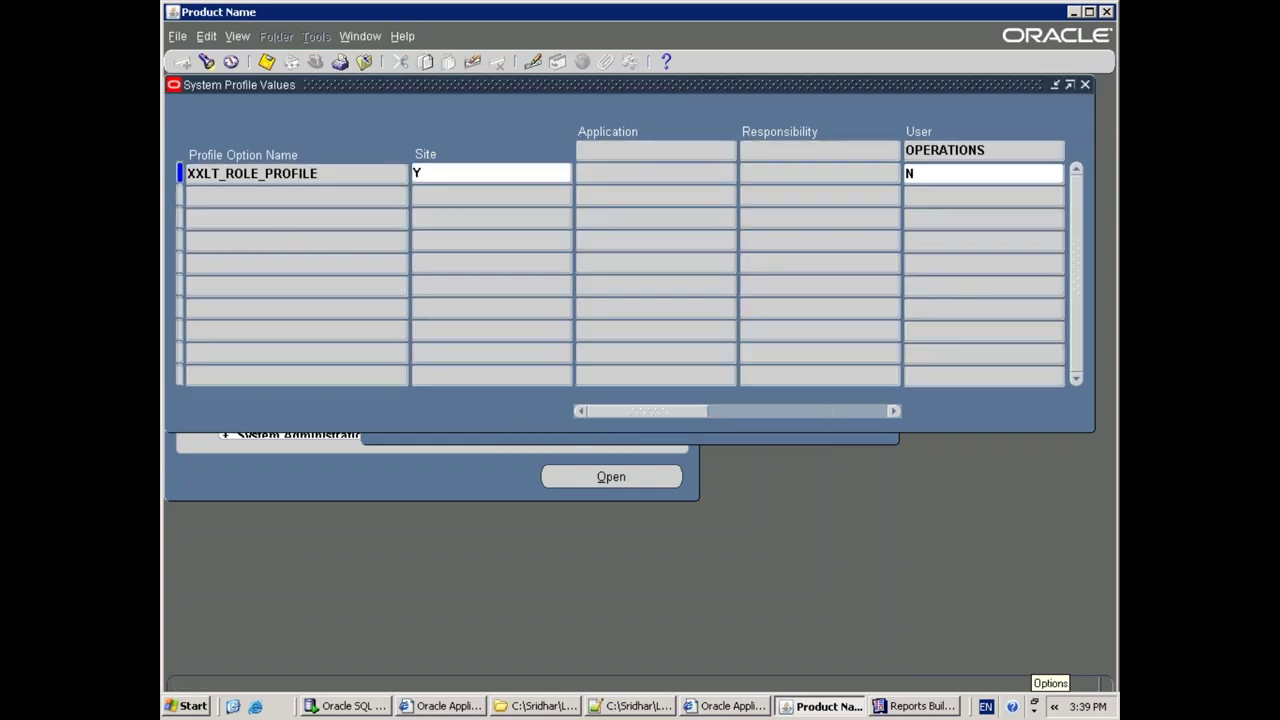
key(ctrl+f)
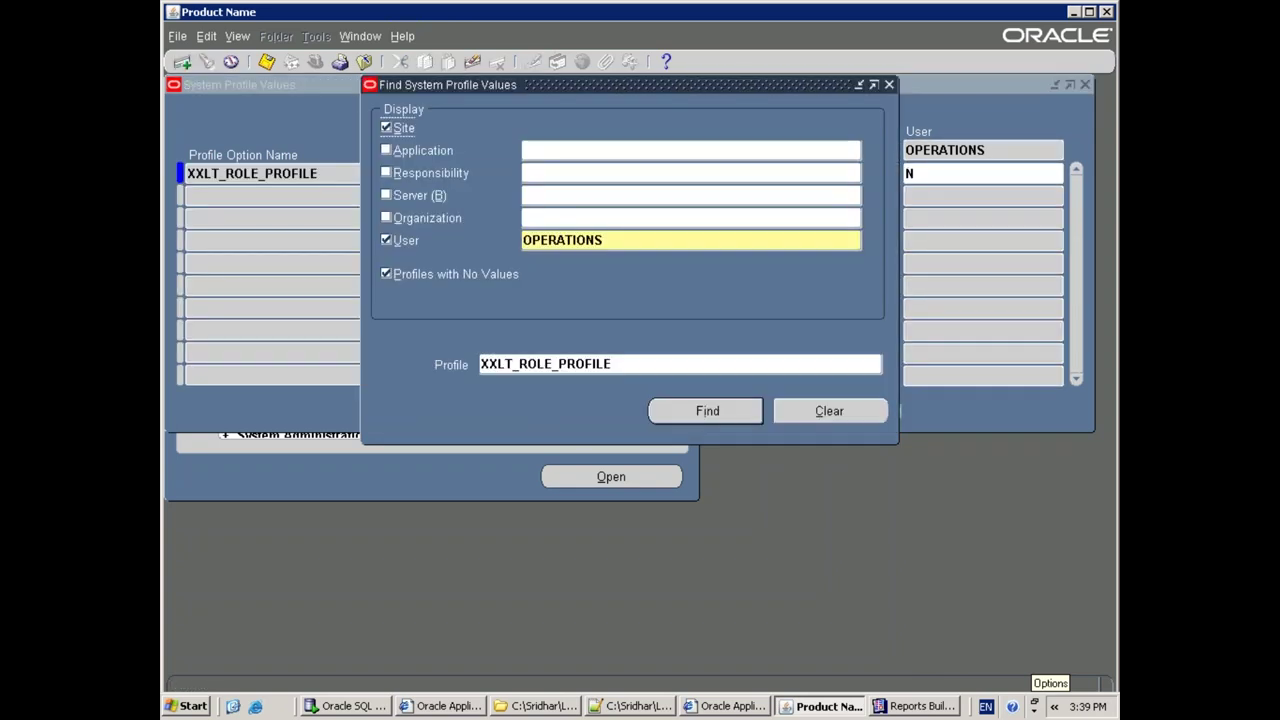
key(Return)
key(Return)
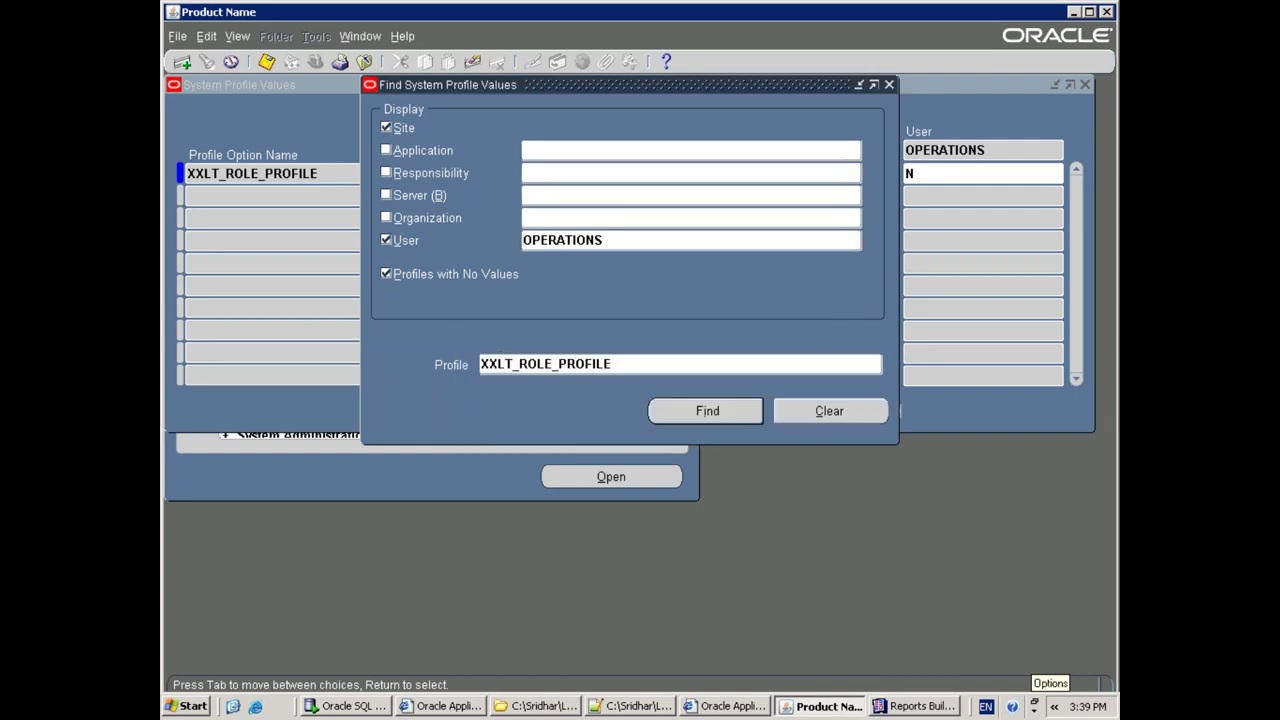
Step: View Record History showing table FND_PROFILE_OPTIONS_VL, then move the form aside to reveal the Navigator
click(402, 36)
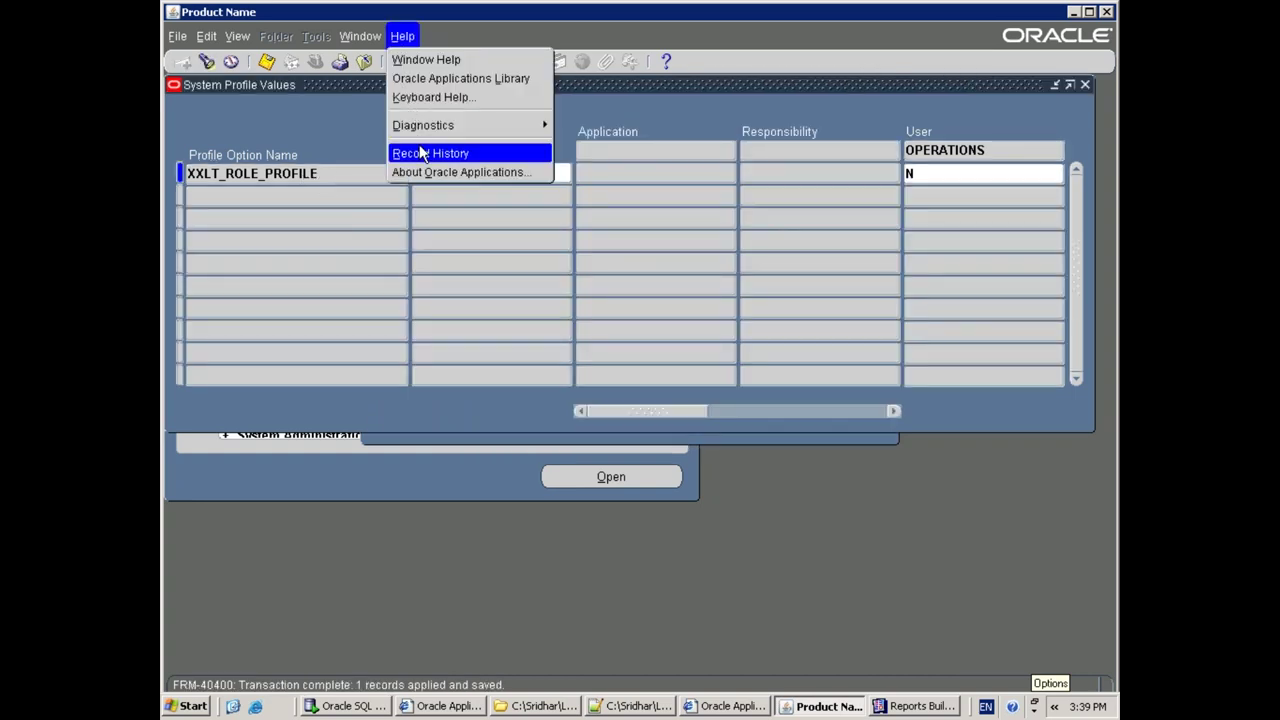
click(425, 152)
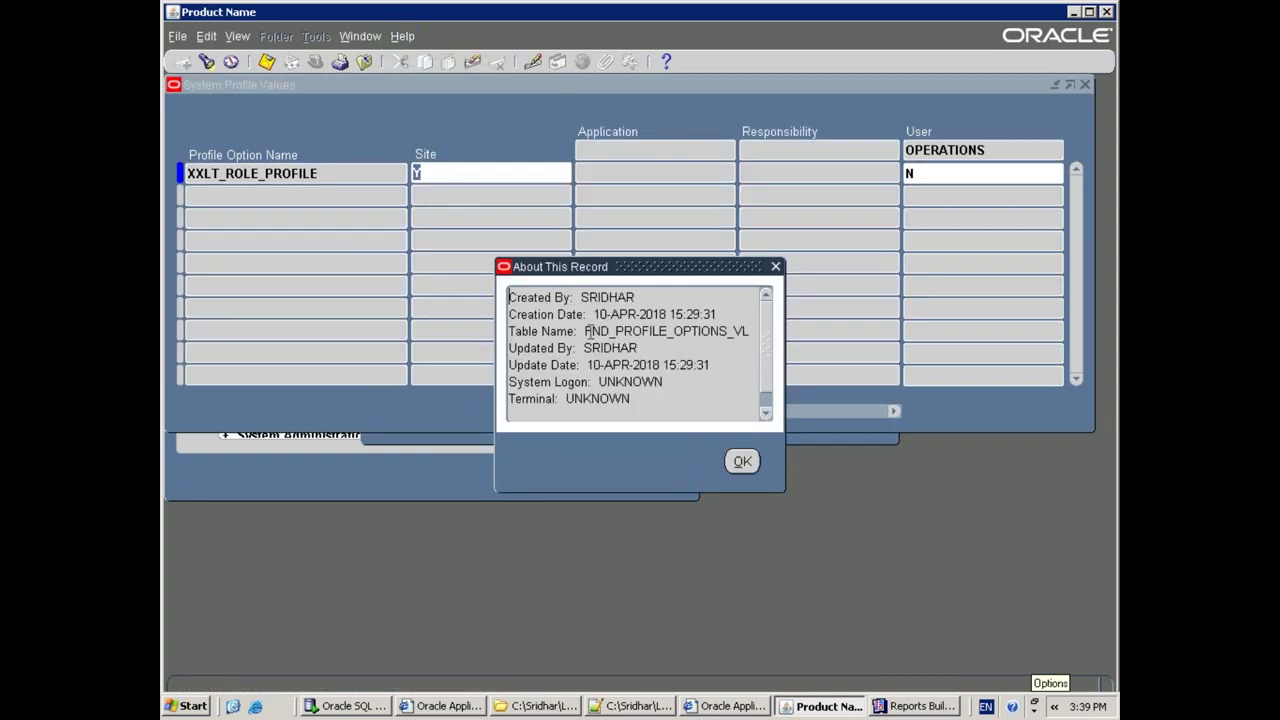
drag(585, 331, 762, 330)
click(748, 462)
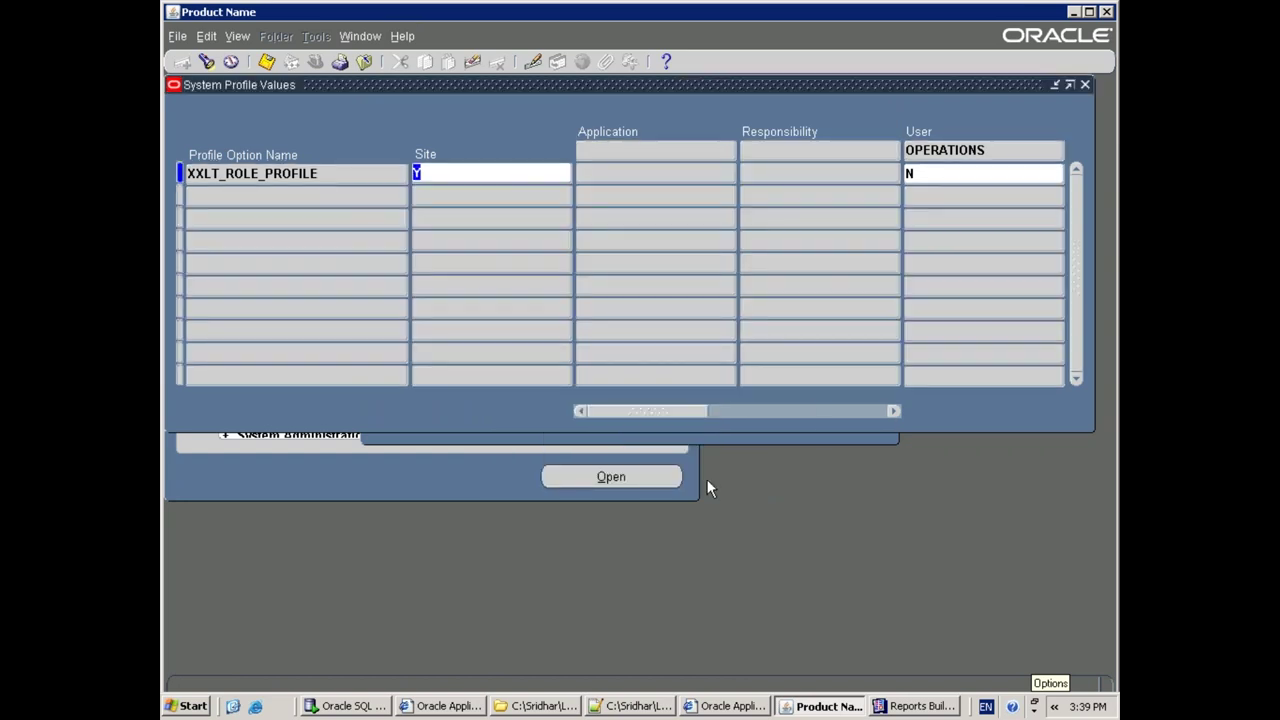
drag(603, 88, 744, 184)
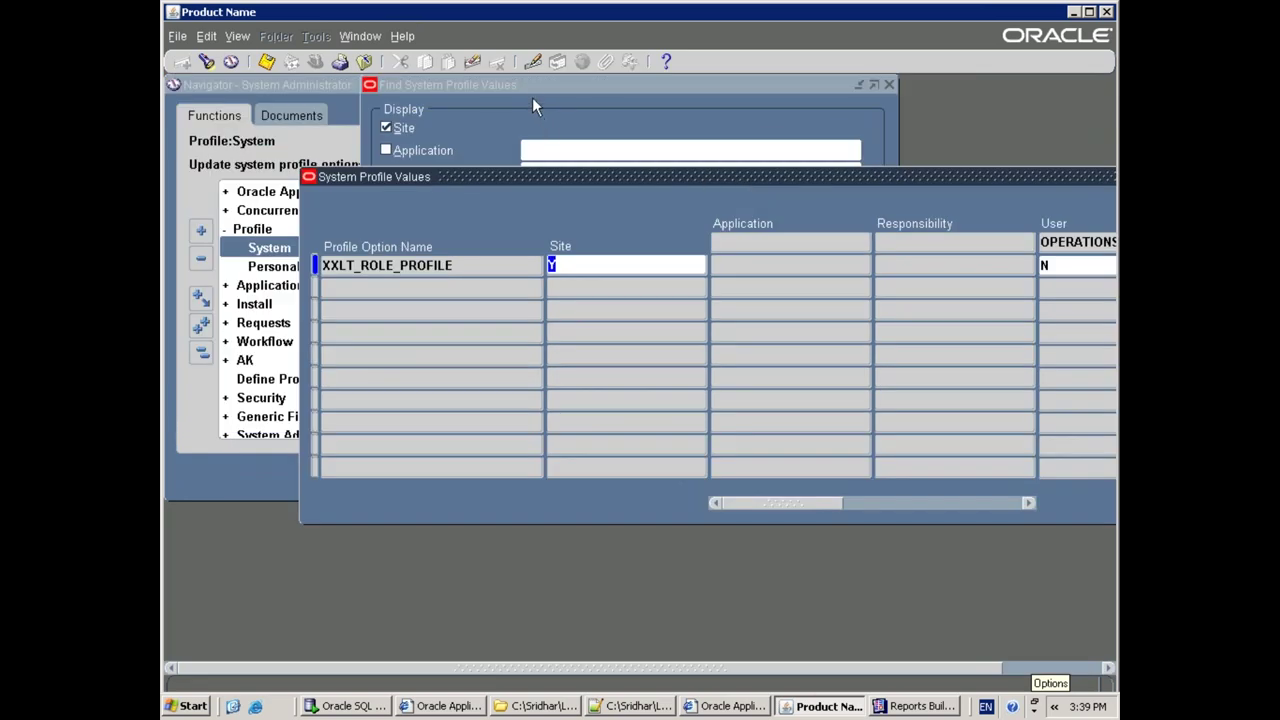
Step: Search XXLT_ROLE_PROFILE values filtered by the second user and the Application Developer responsibility
click(529, 88)
drag(527, 84, 397, 172)
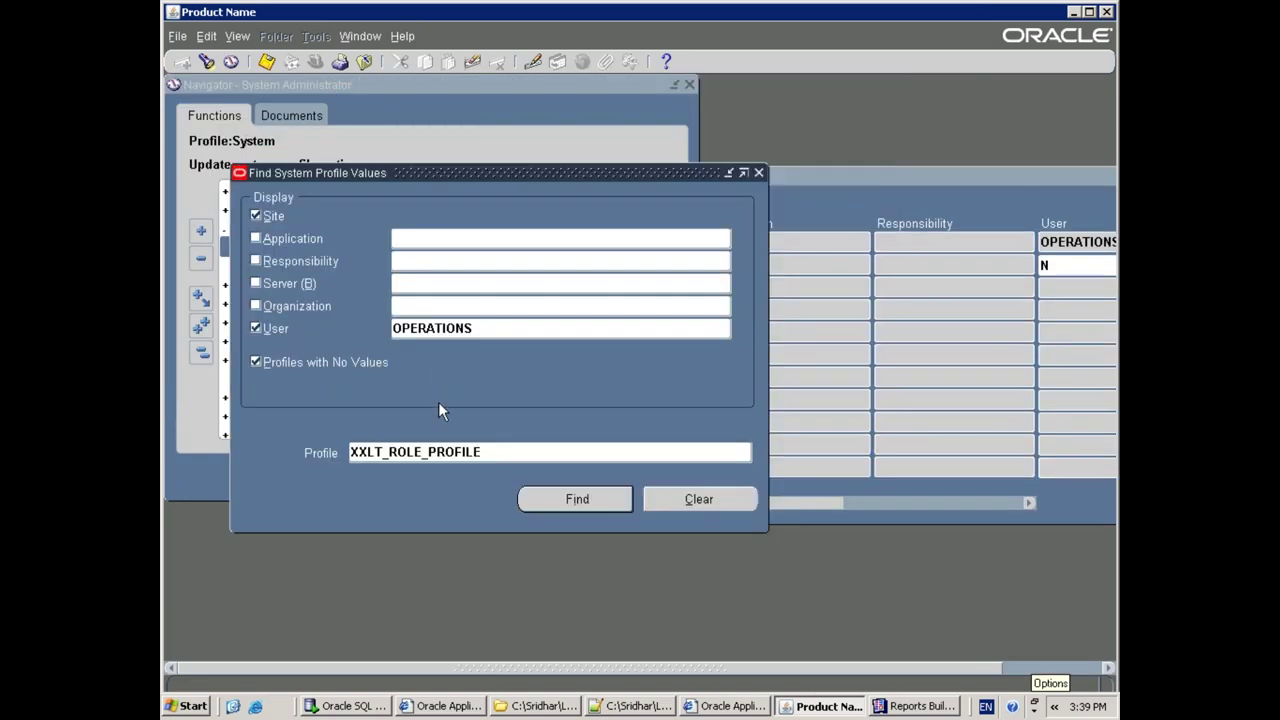
click(442, 336)
text(SRIDHAR)
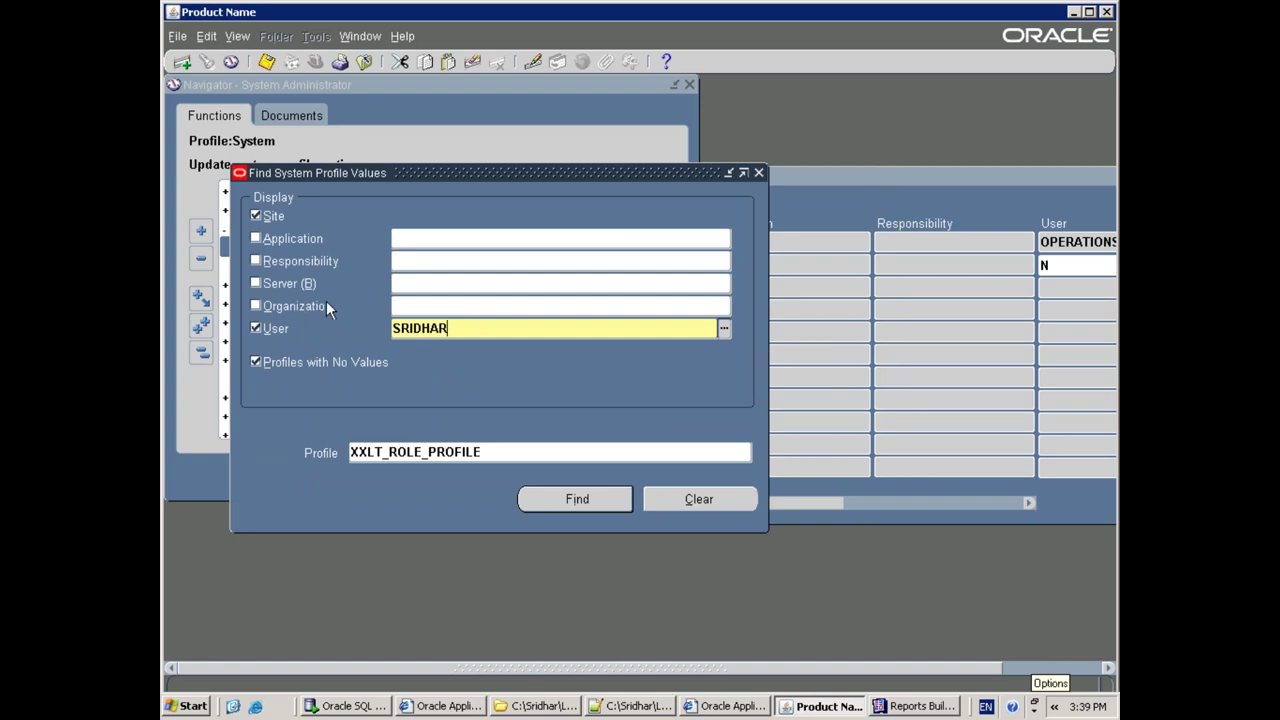
key(shift+Home)
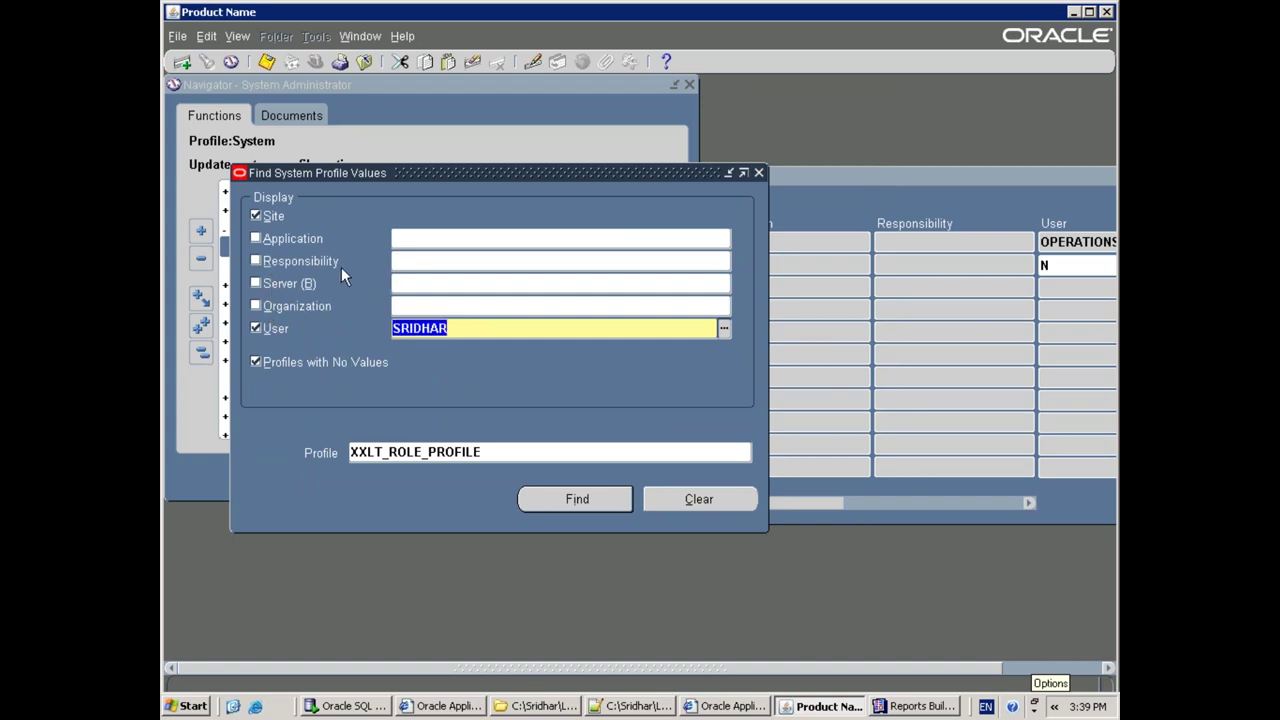
click(293, 261)
text(Application Developer)
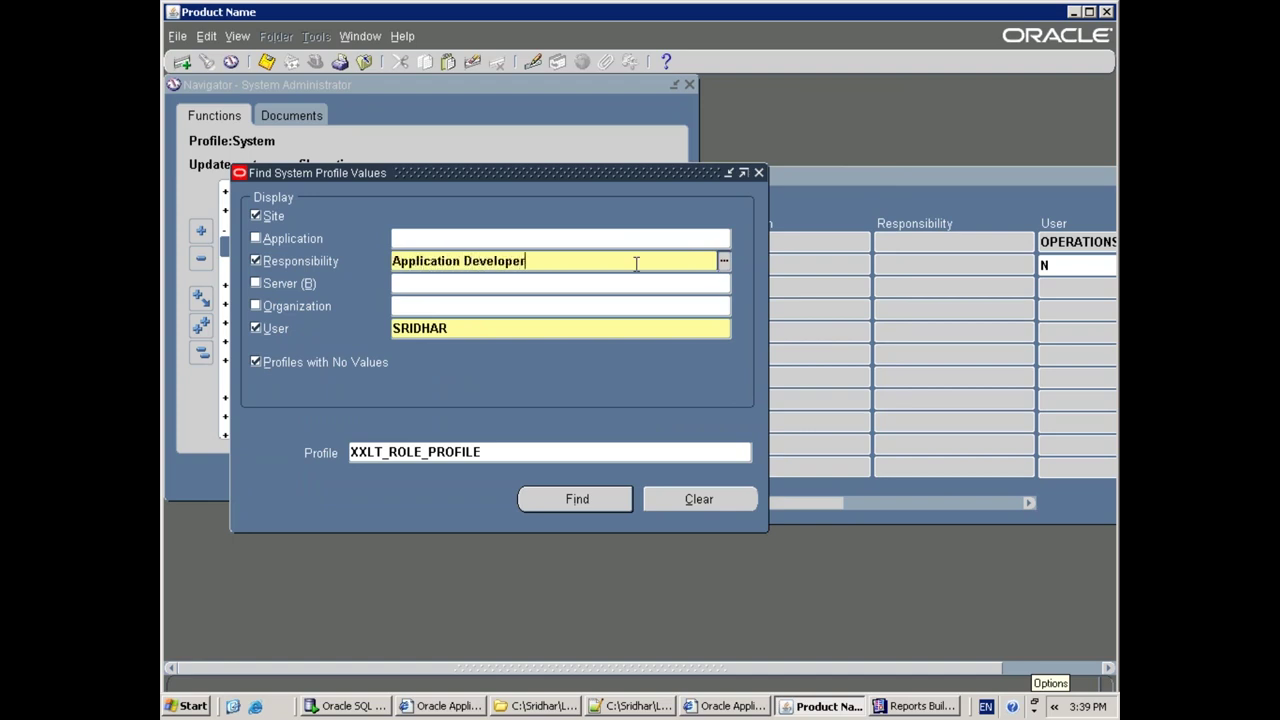
key(Tab)
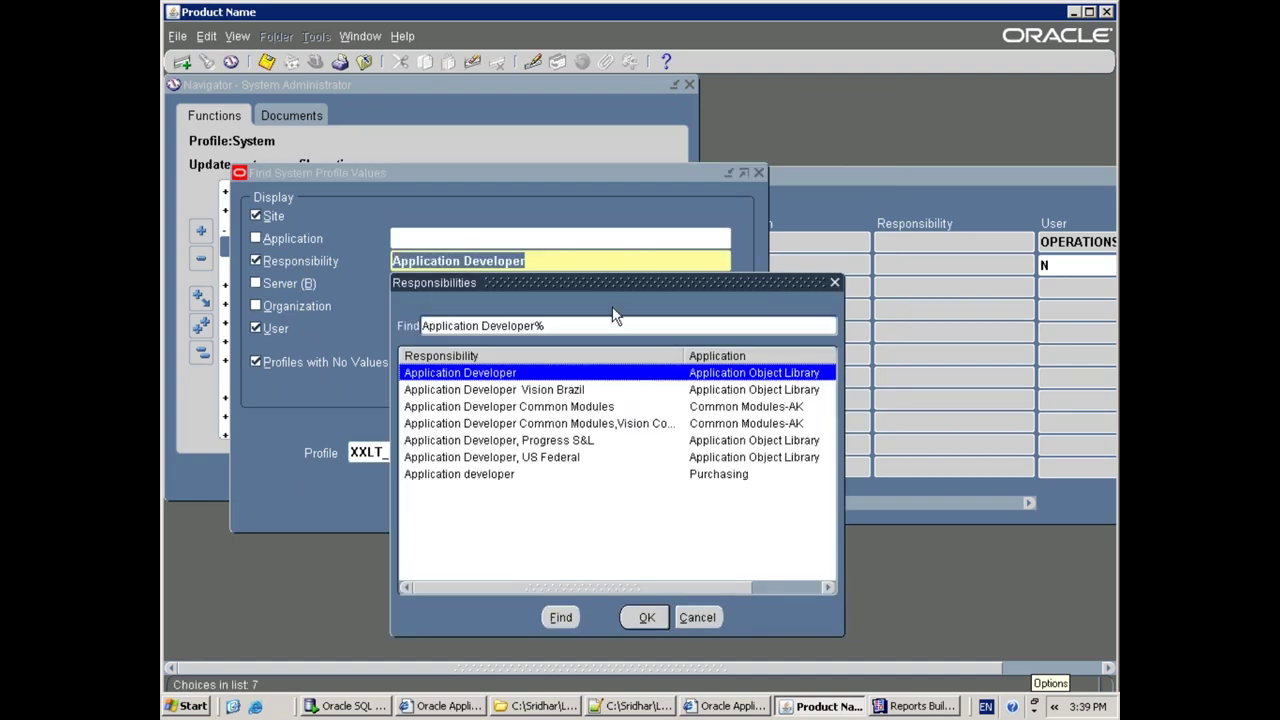
double_click(491, 374)
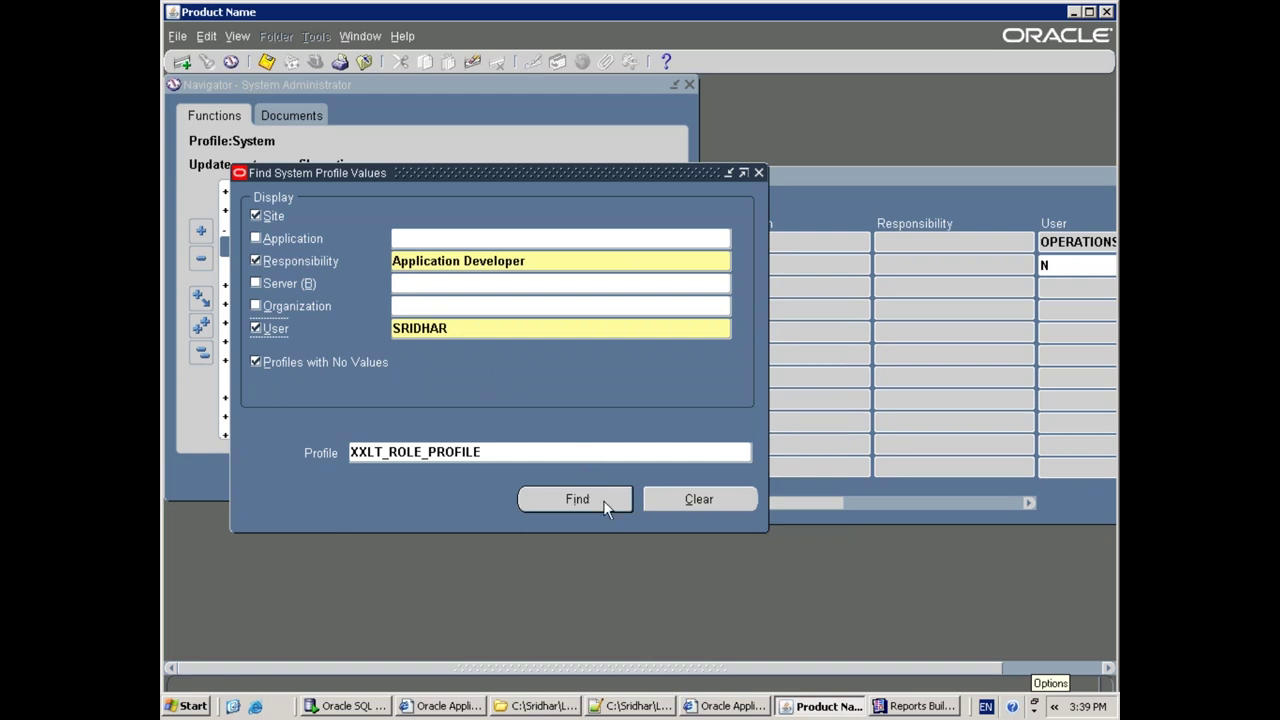
click(605, 504)
Step: Enter N as the second user's profile value and save it
drag(843, 174, 788, 194)
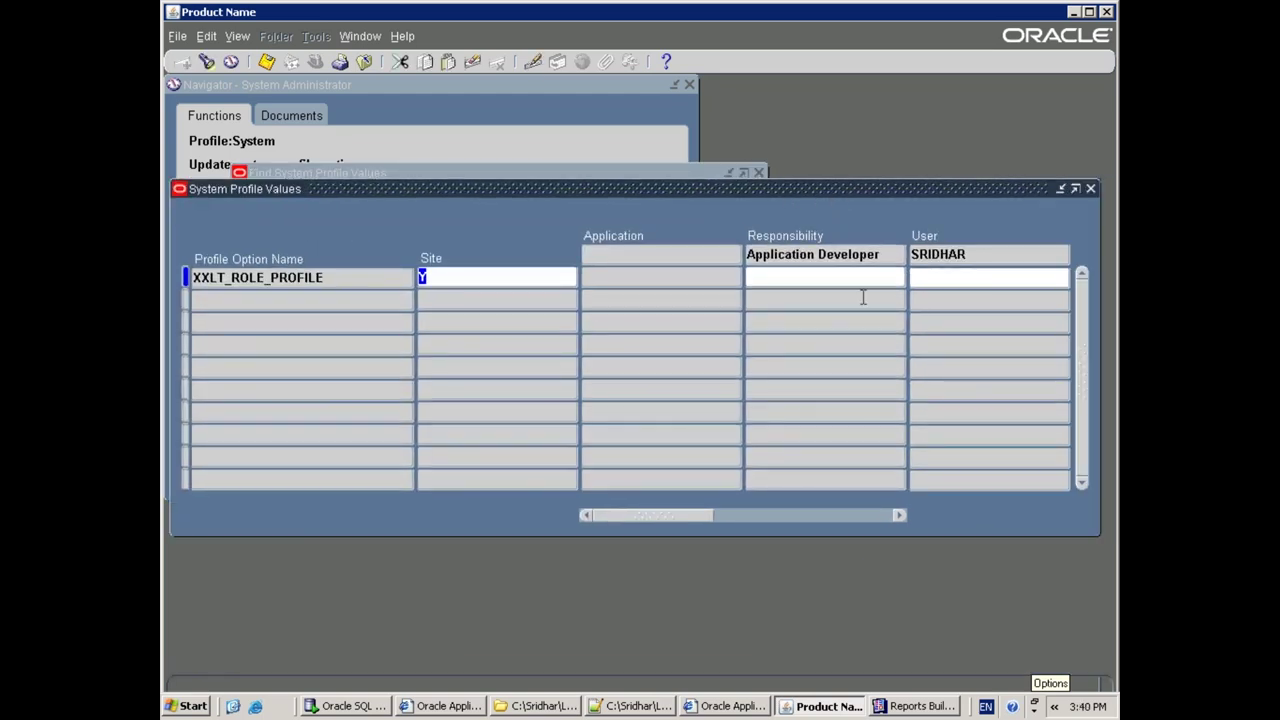
click(918, 277)
text(Y)
key(BackSpace)
text(N)
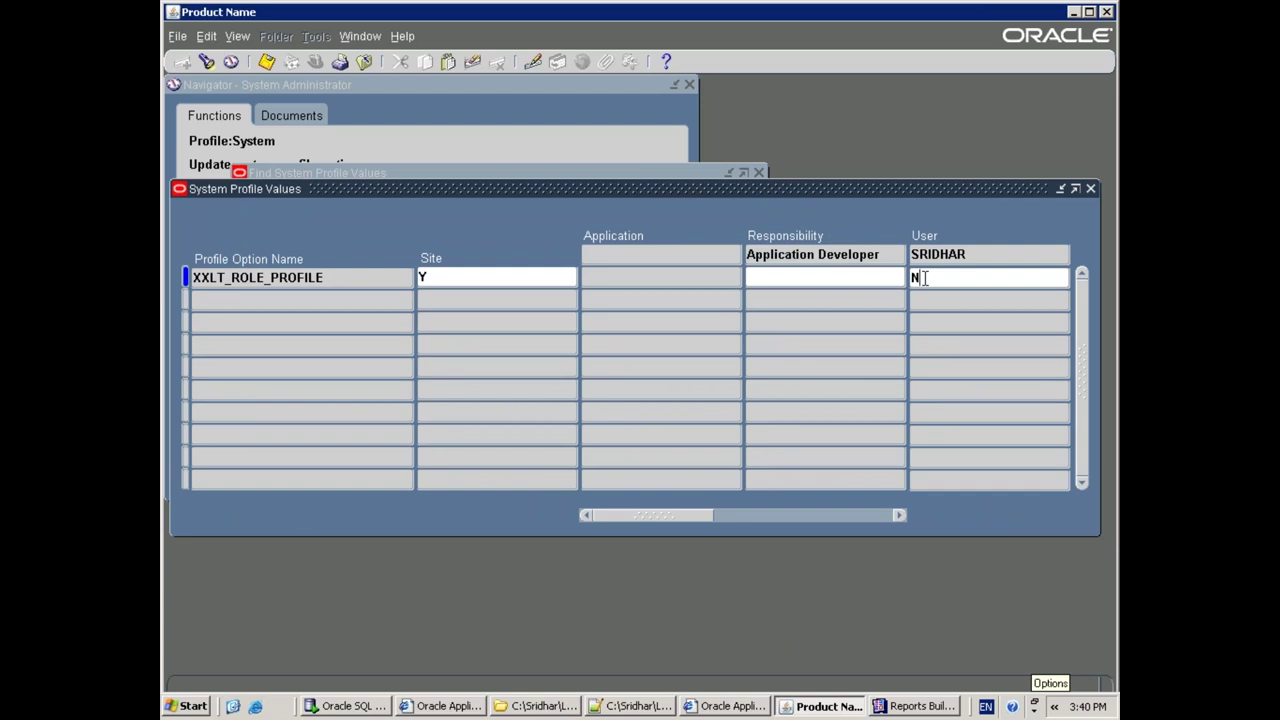
key(ctrl+s)
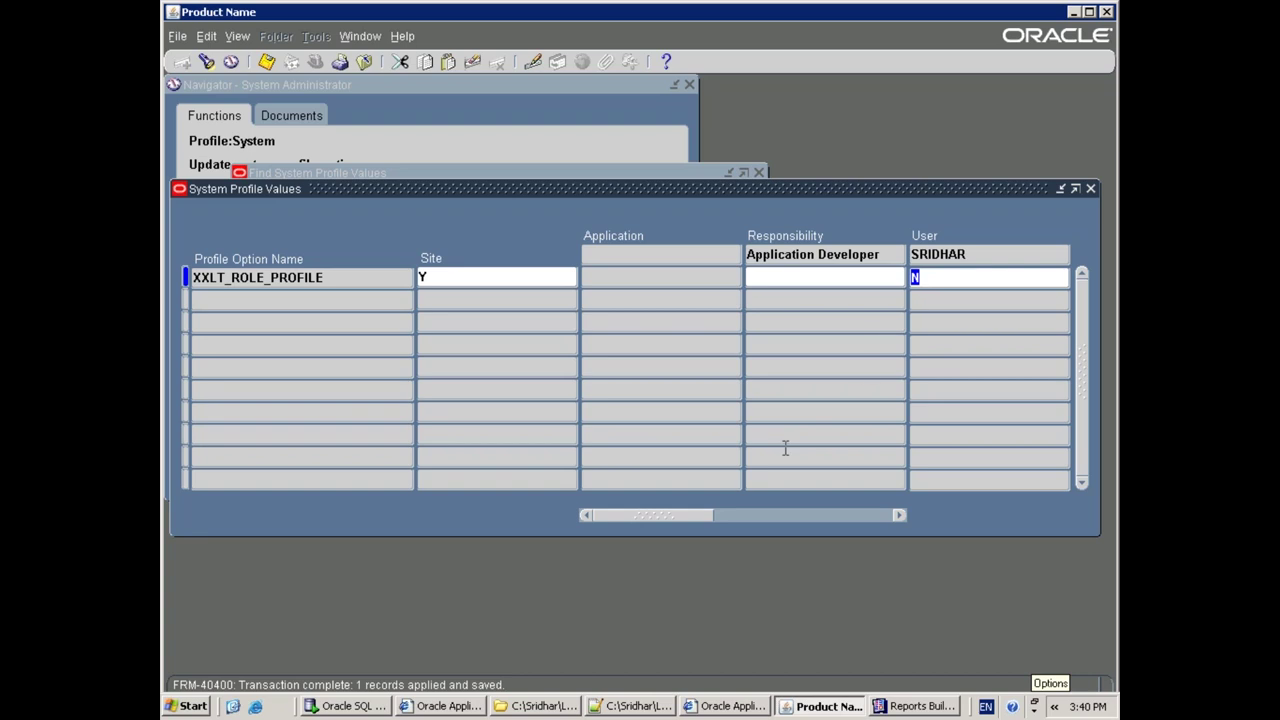
mouse_move(679, 516)
mouse_down()
mouse_move(948, 514)
mouse_move(691, 497)
mouse_up()
Step: Close the profile values windows and locate the word FlexFields on line 8 of Notes.txt
click(1091, 189)
key(alt+Tab)
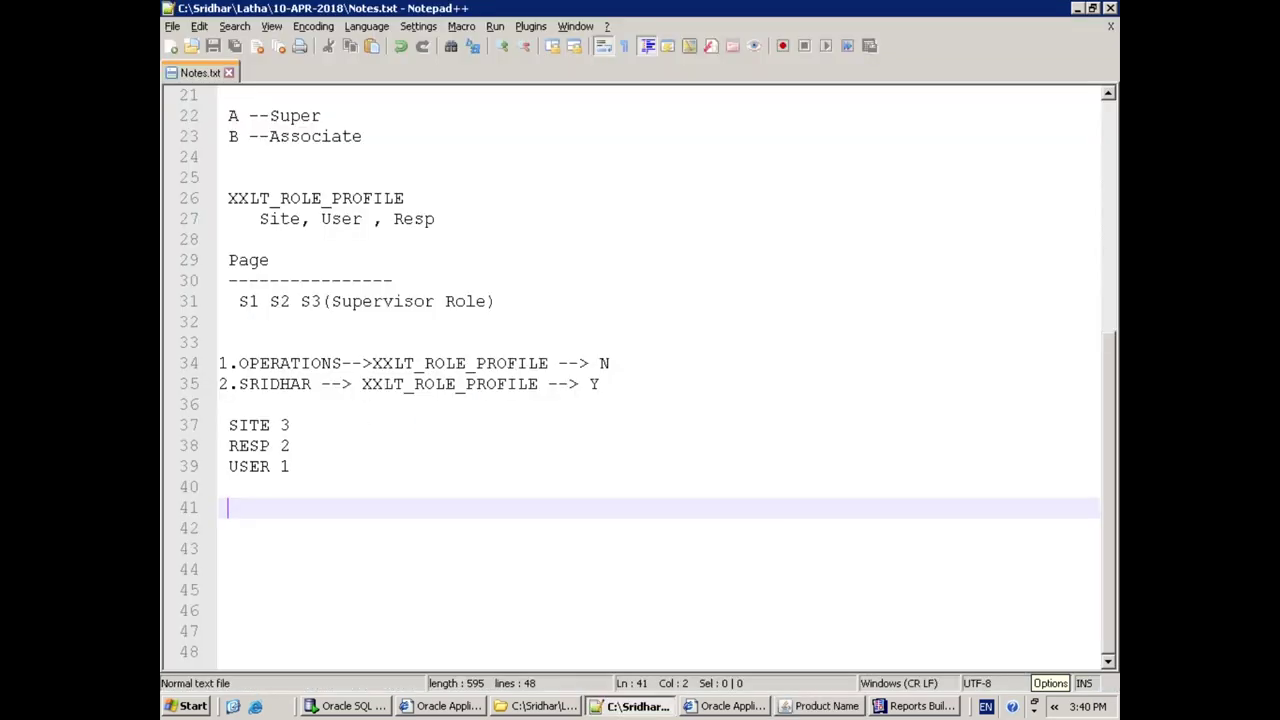
scroll(384, 449, up, 5)
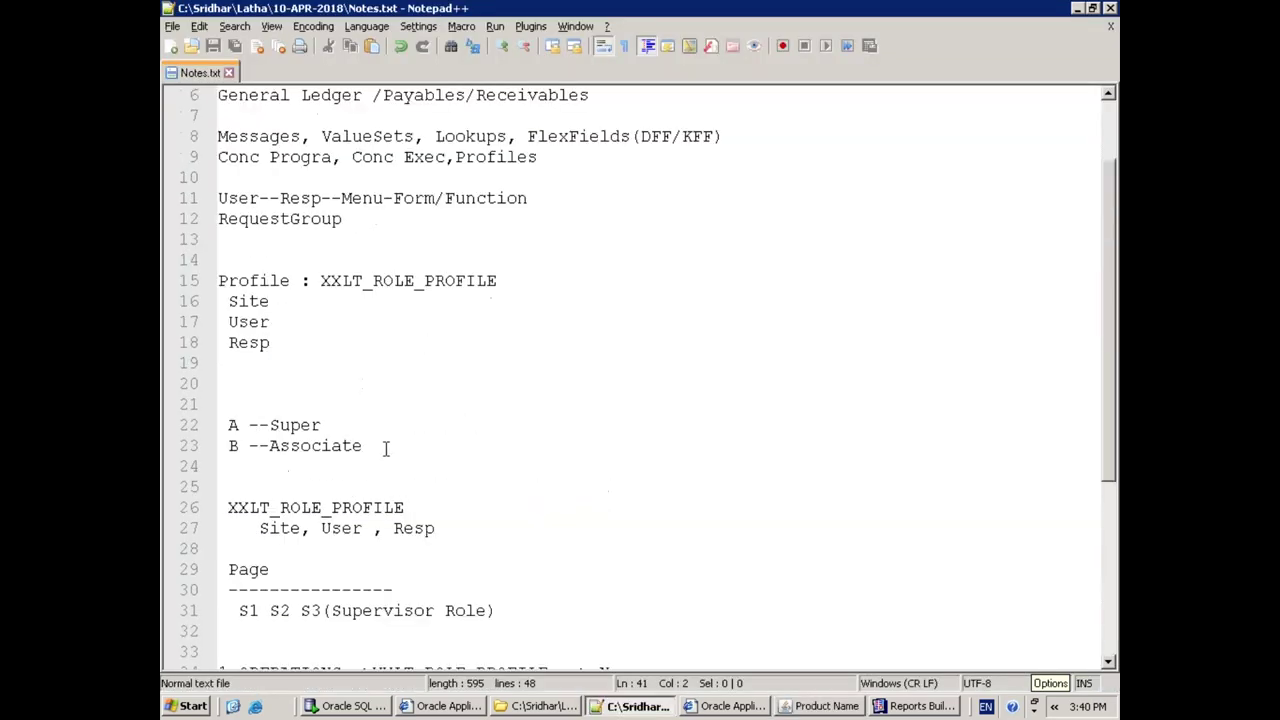
scroll(448, 421, up, 2)
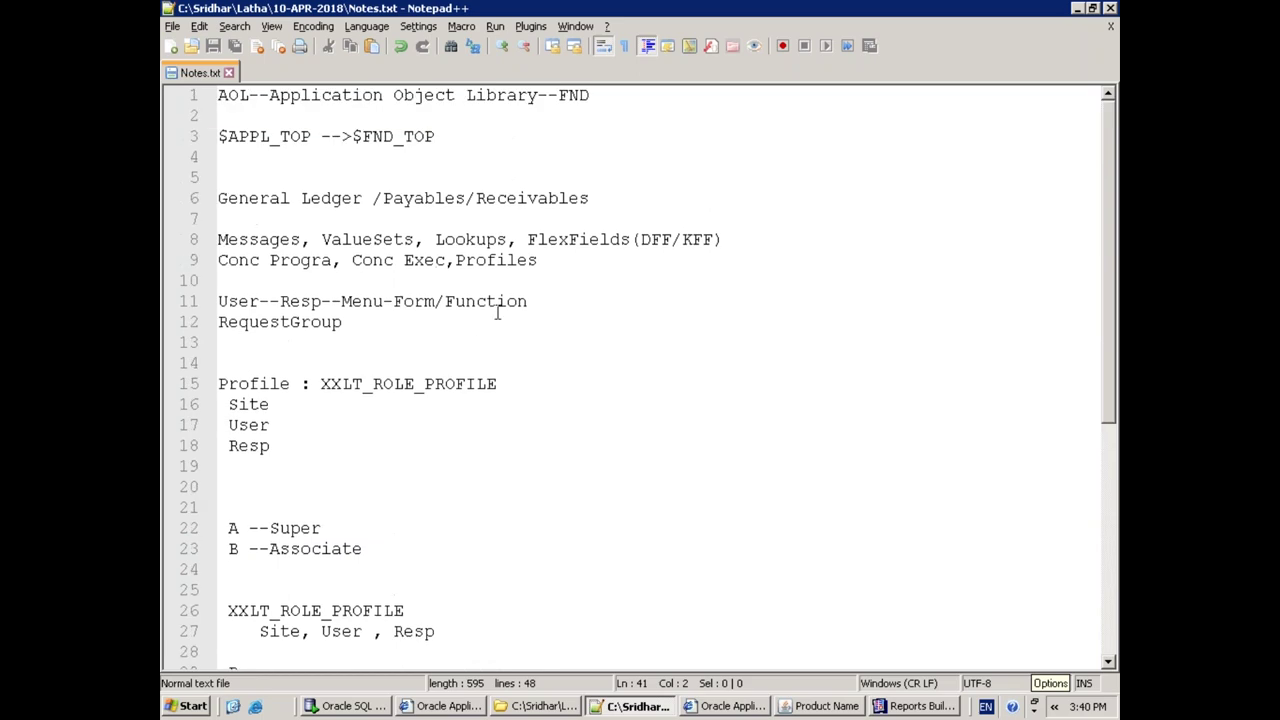
ctrl+scroll(514, 311, up, 4)
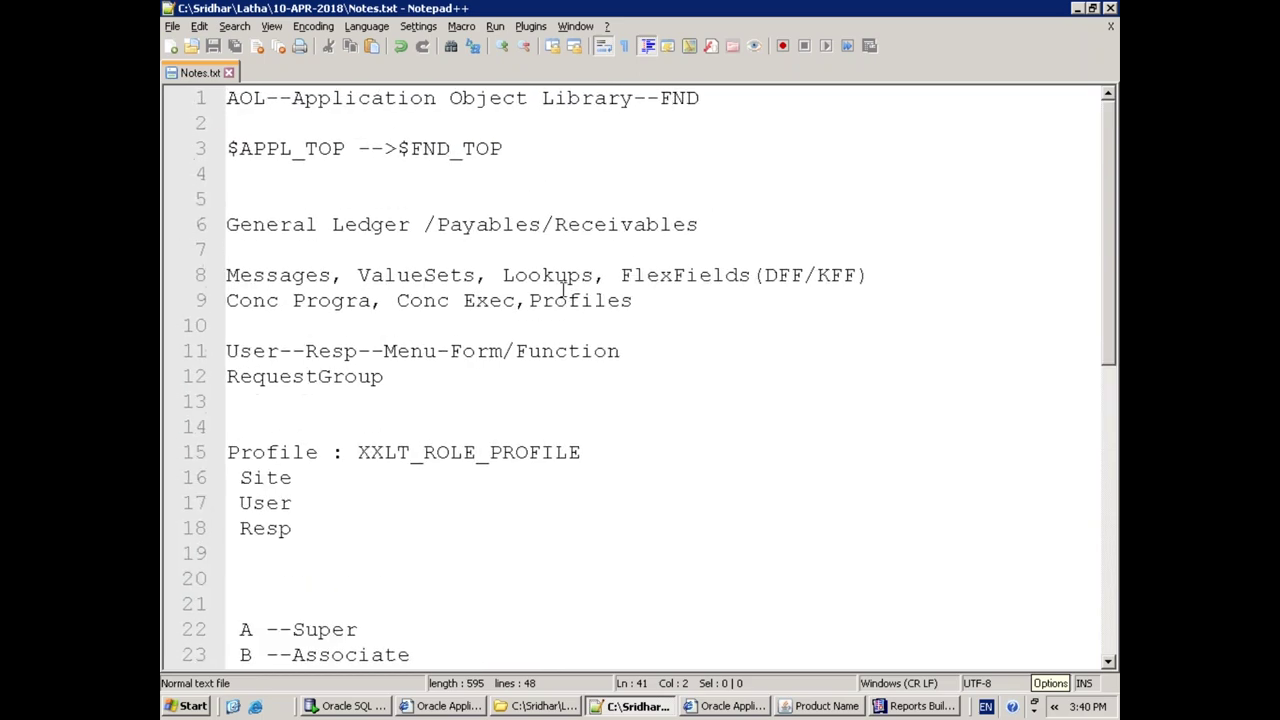
double_click(674, 280)
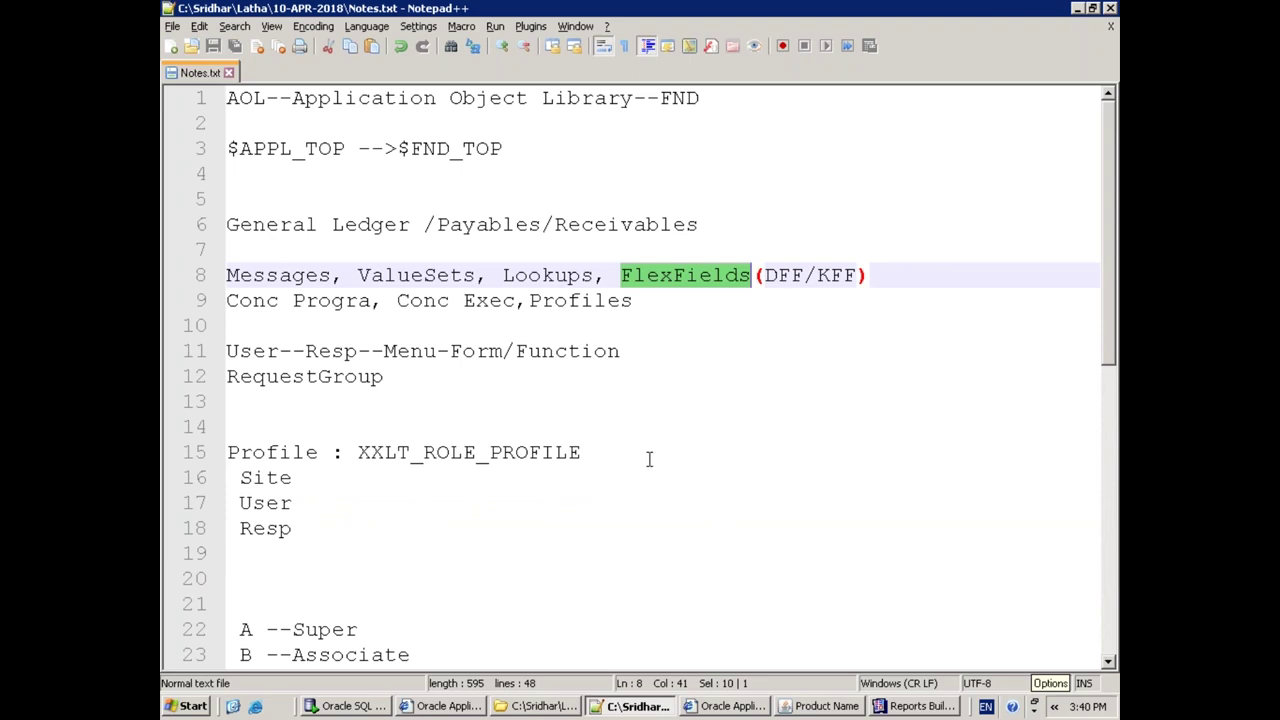
scroll(651, 457, down, 8)
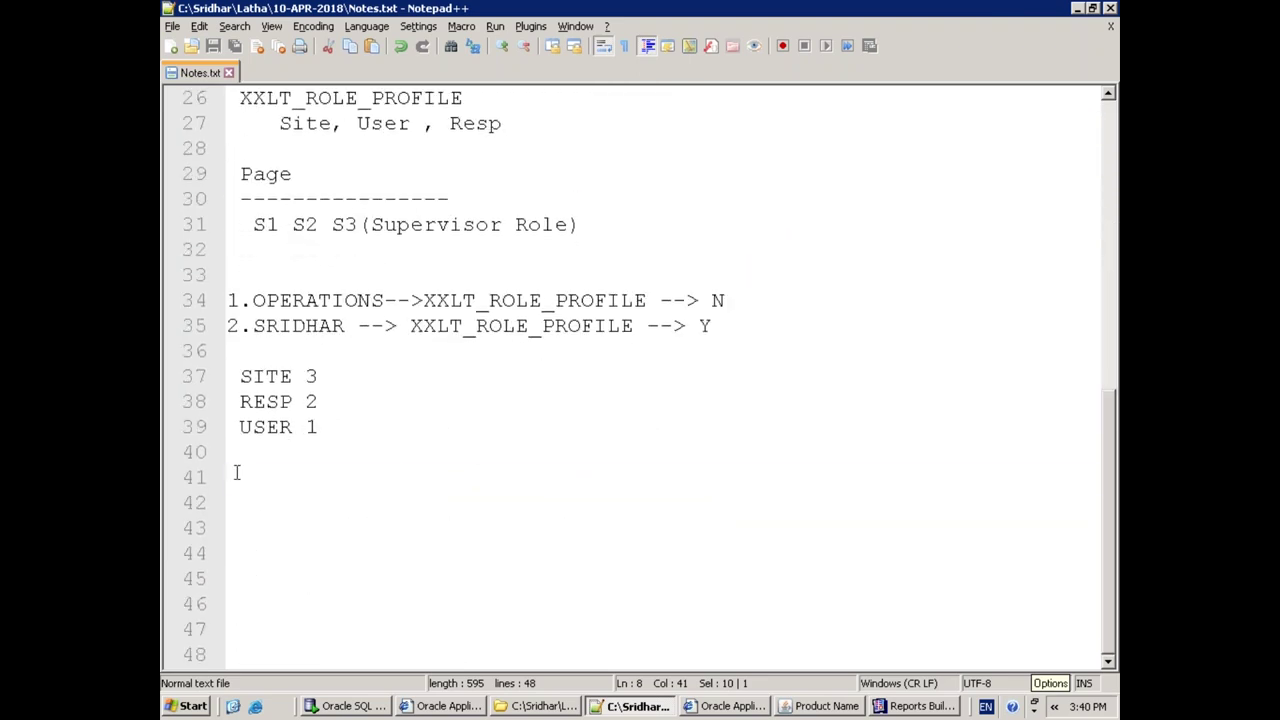
Step: Add a FlexFields heading on line 41 with 'Desriptive FlexFields' beneath it
click(238, 471)
text(Fle)
key(Return)
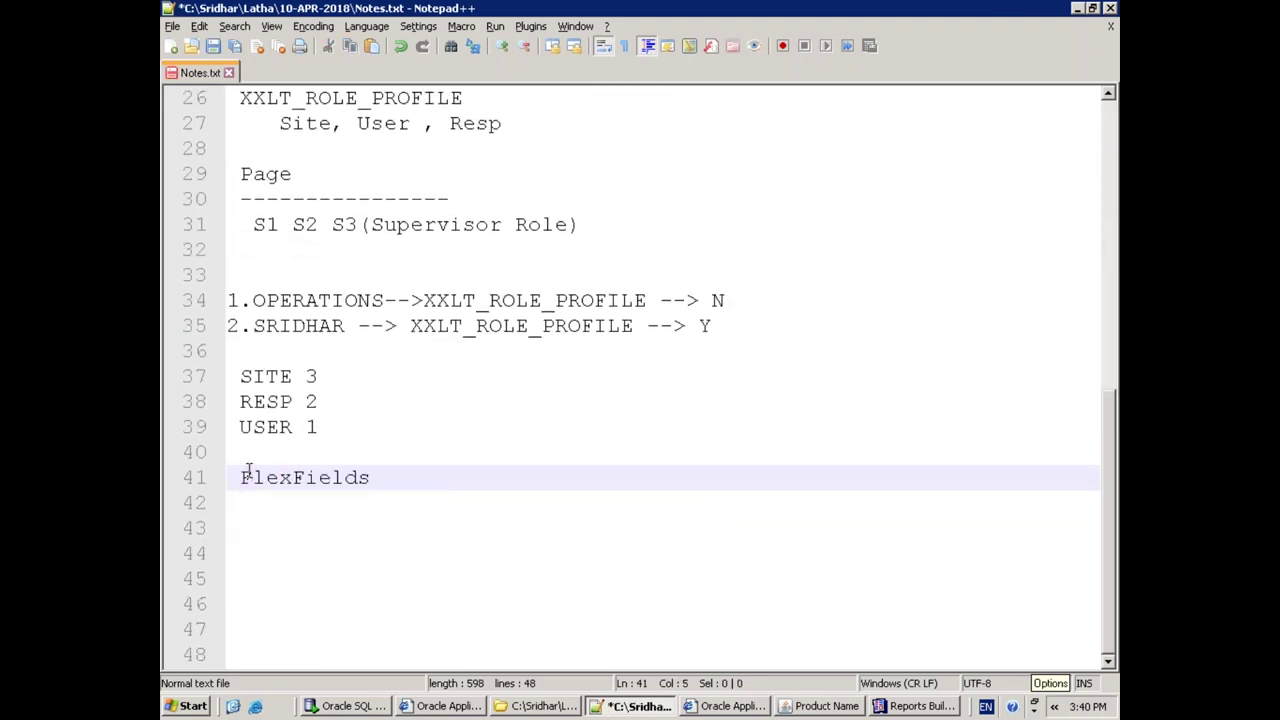
key(Return)
text(Desriptive )
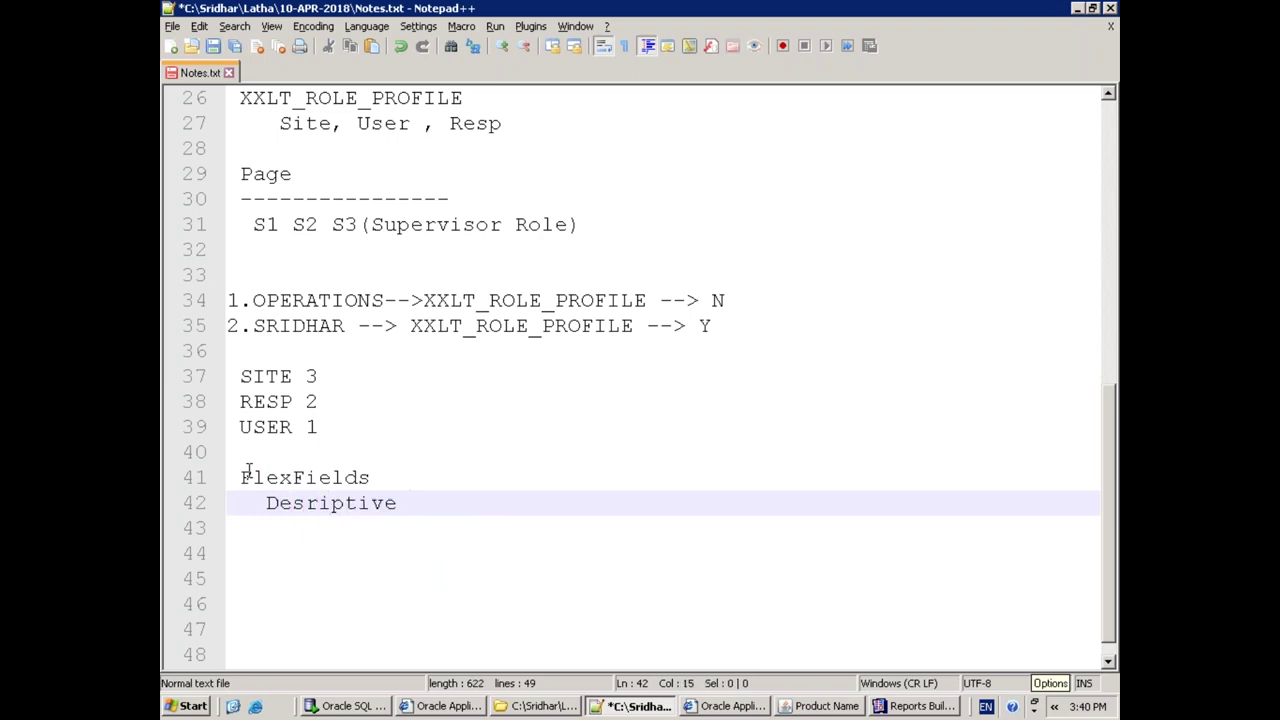
text(Flex)
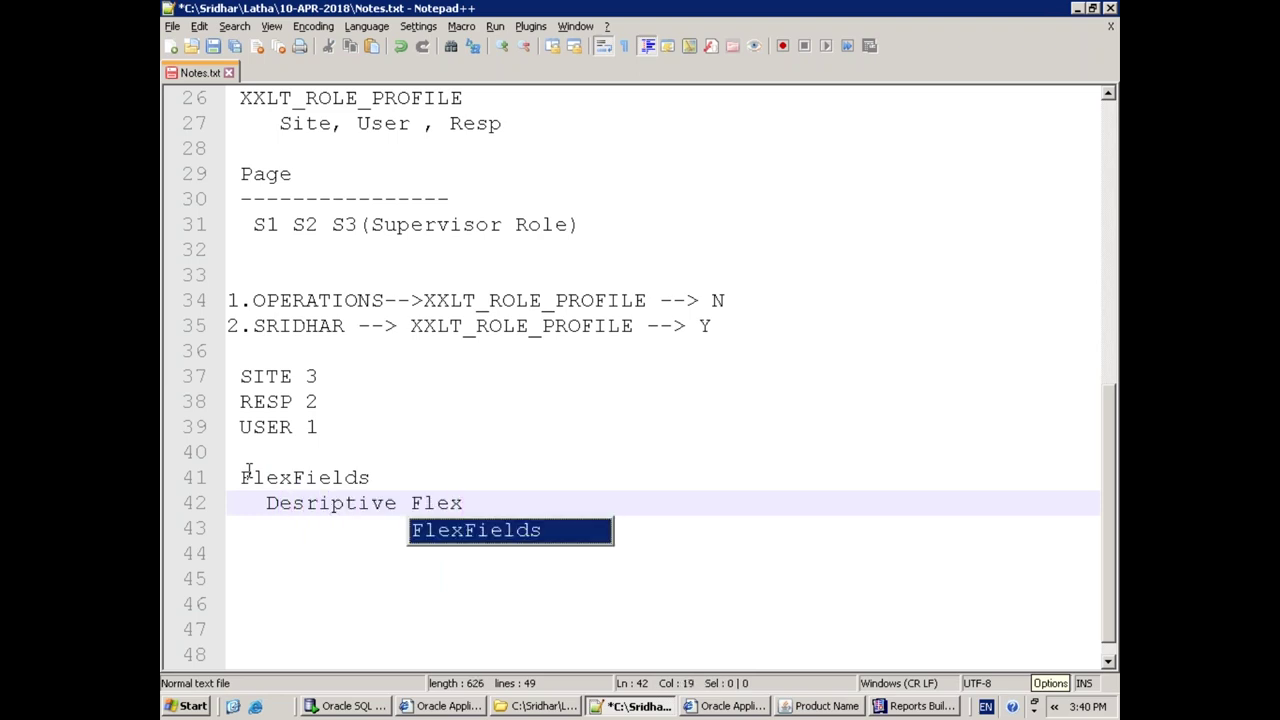
key(Return)
Step: Add 'Key FlexFields' on line 43 and save Notes.txt
key(Return)
text(Key Flef)
key(BackSpace)
text(f)
key(BackSpace)
text(x)
key(Return)
key(ctrl+s)
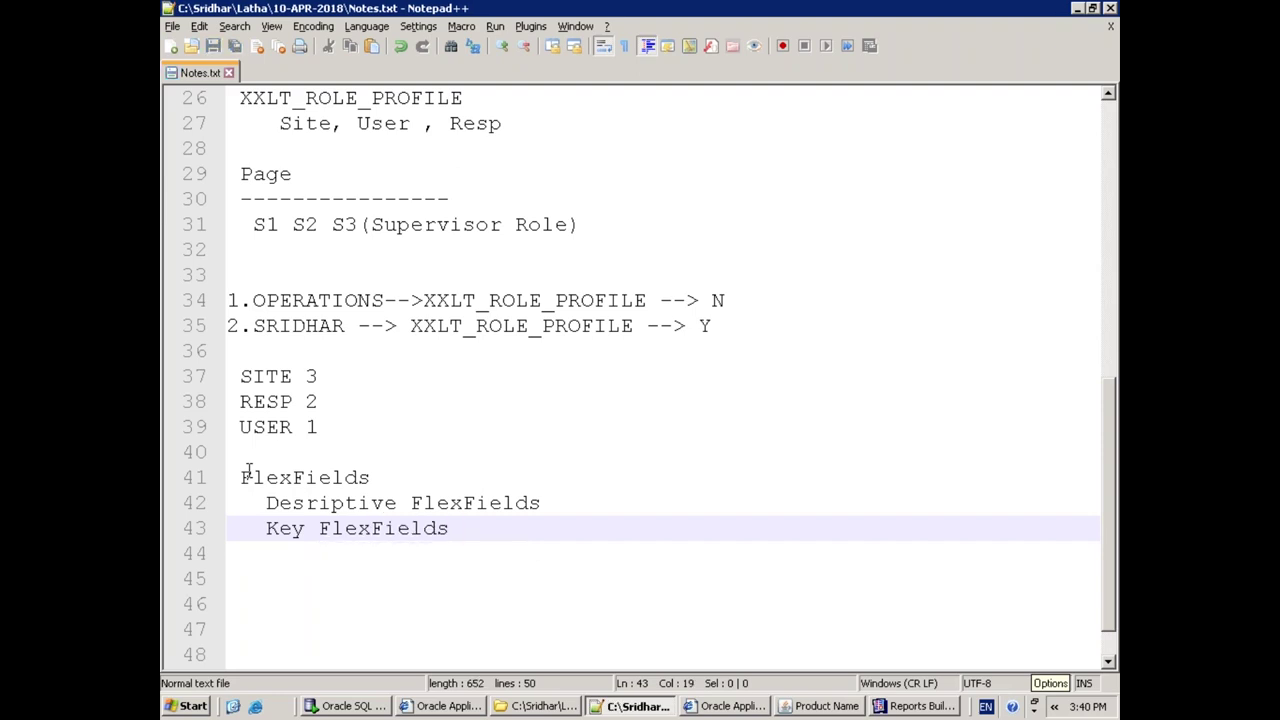
scroll(268, 438, down, 1)
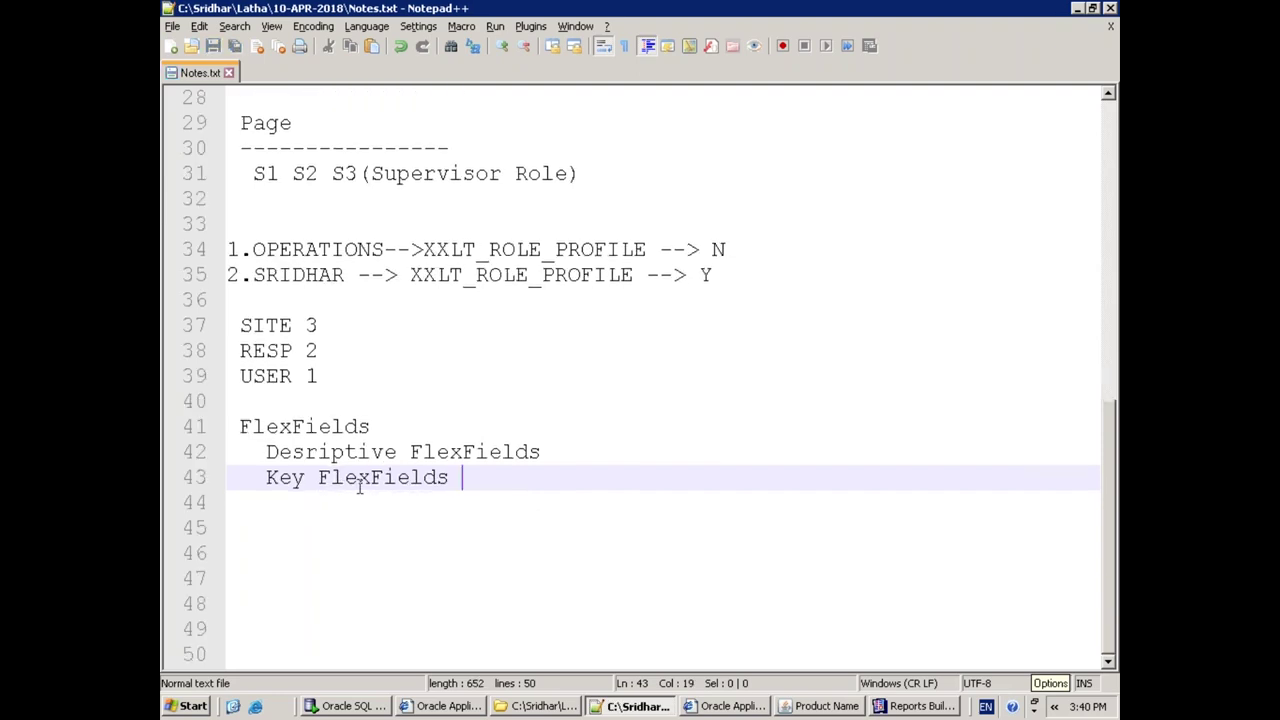
Step: Run the query select * from gl_je_headers; in the SQL worksheet
click(390, 706)
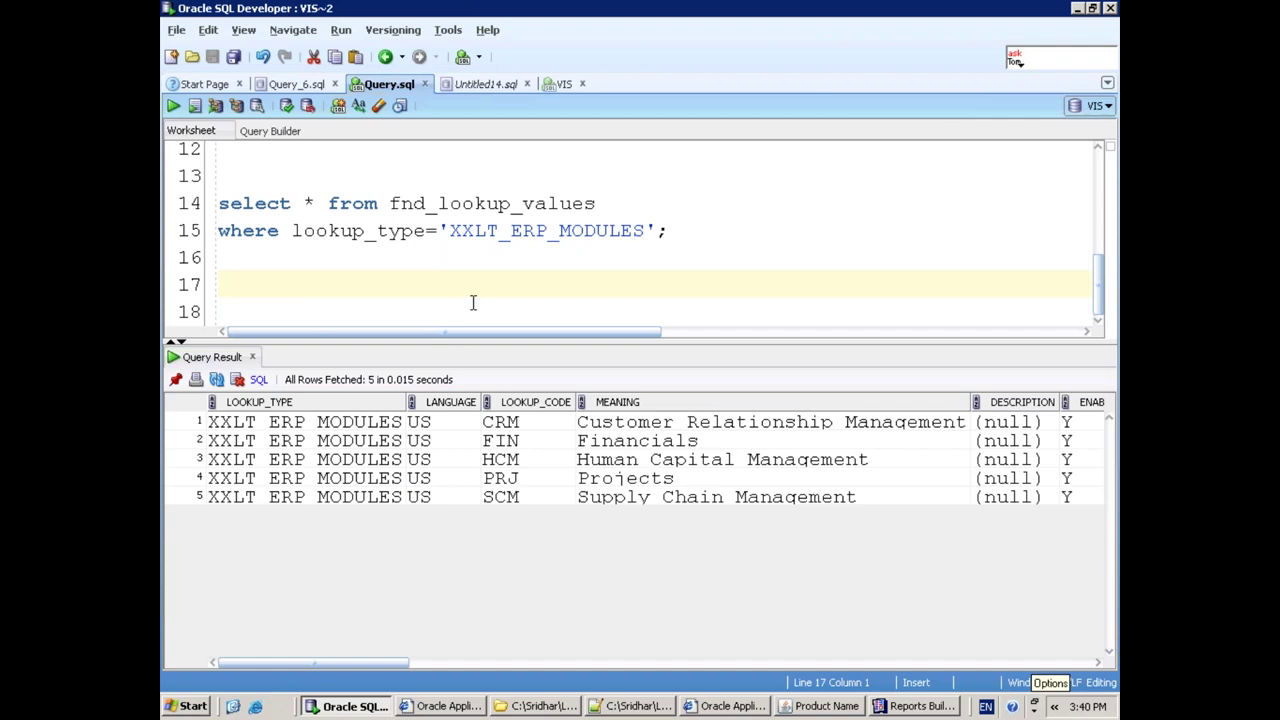
text(sele)
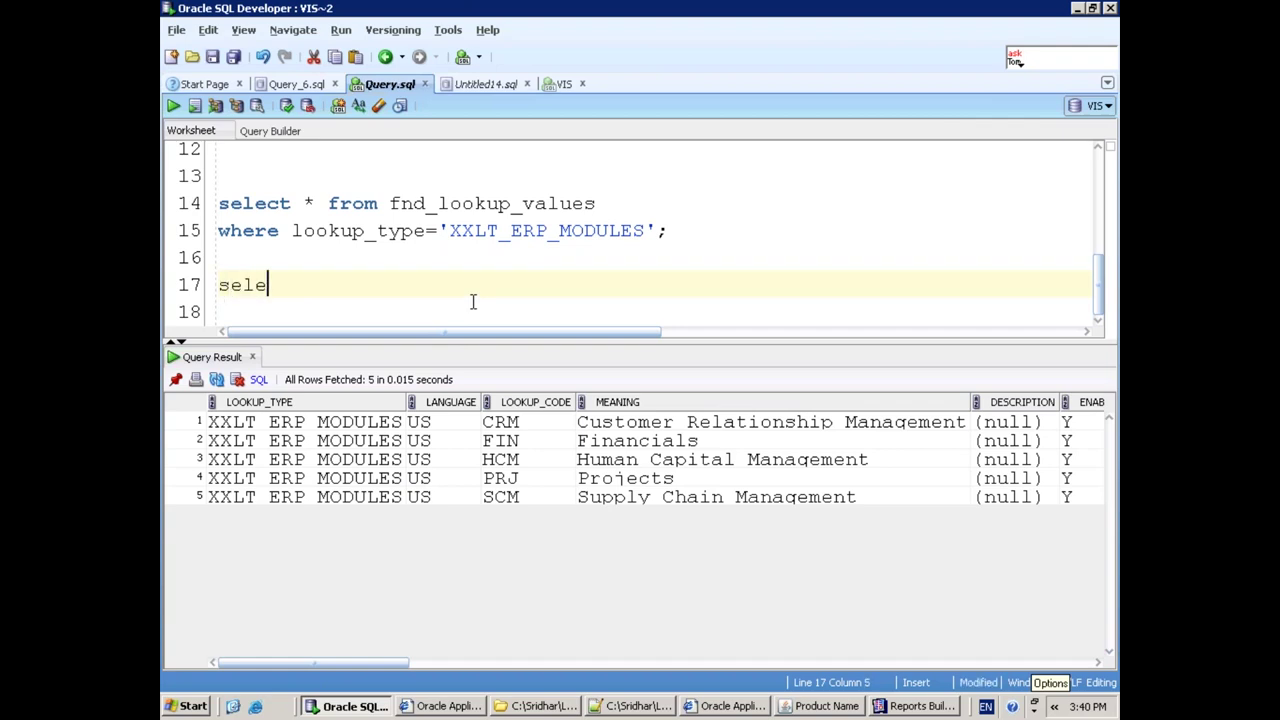
text(ct * fro gl)
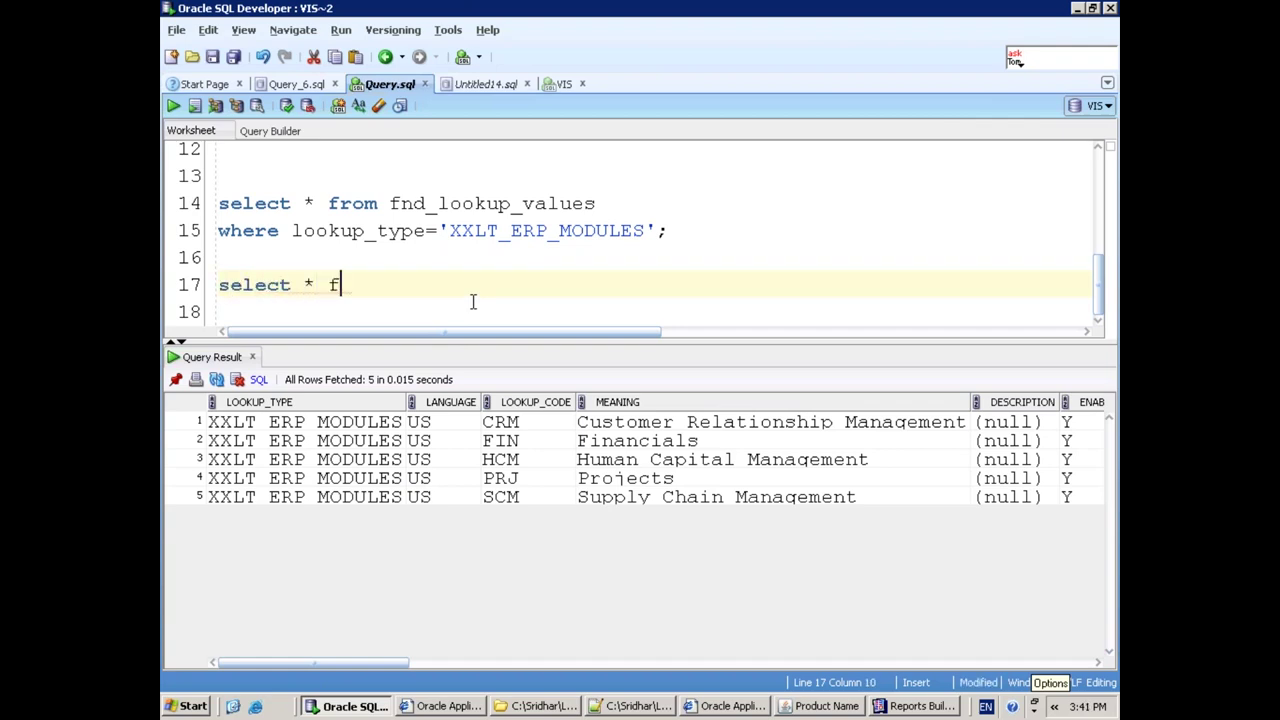
key(BackSpace)
key(BackSpace)
key(BackSpace)
text(m gl_je_headers ;)
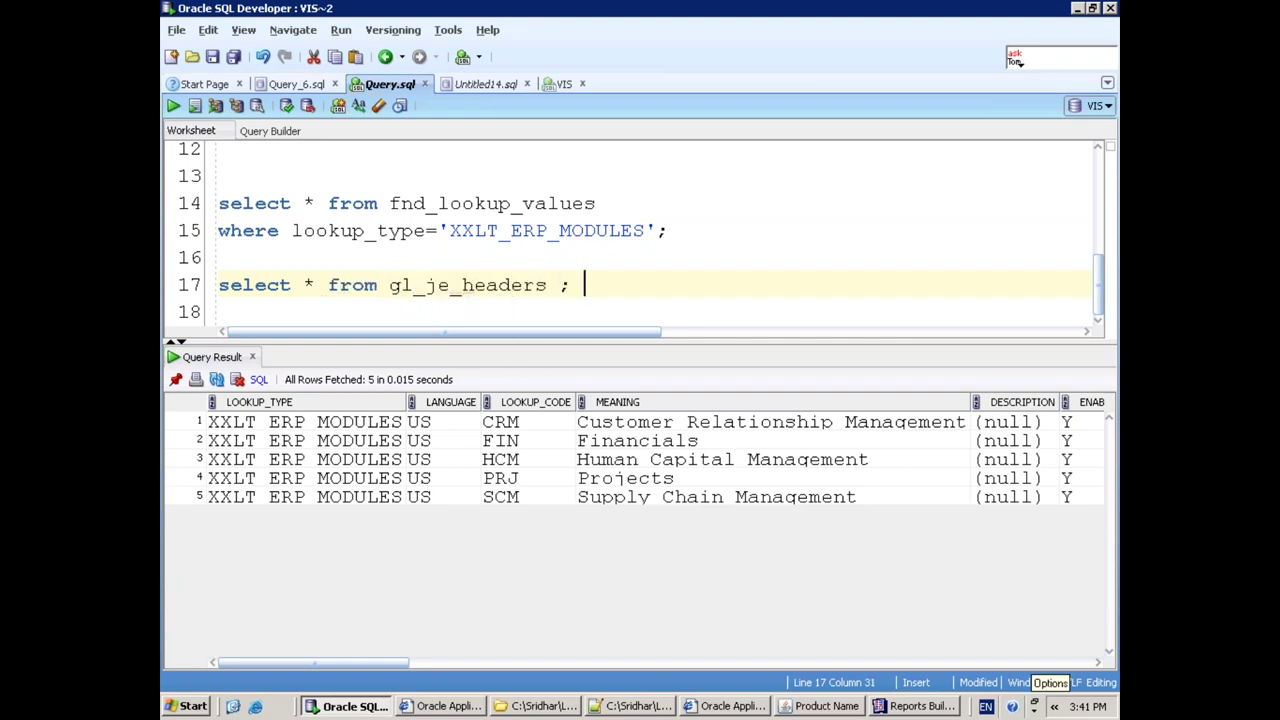
key(ctrl+Return)
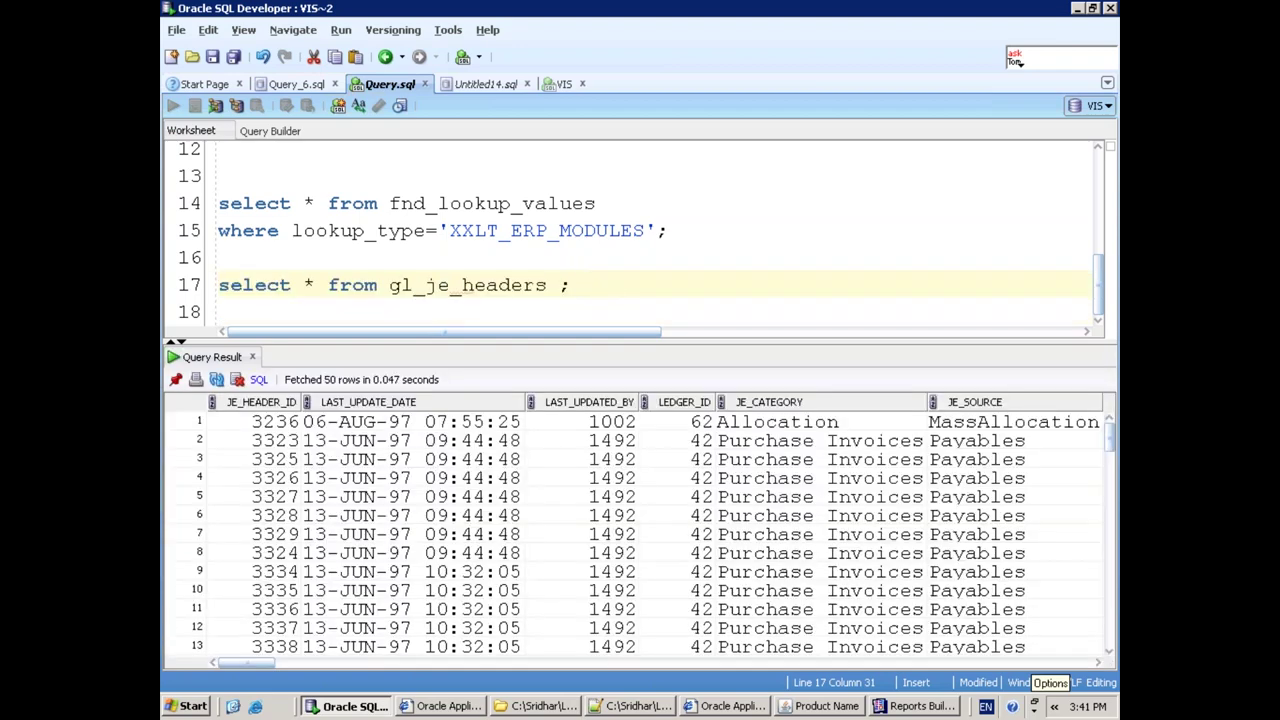
Step: Browse row 1's ATTRIBUTE, CONTEXT and GLOBAL_ATTRIBUTE1 columns in the result grid
drag(270, 665, 797, 678)
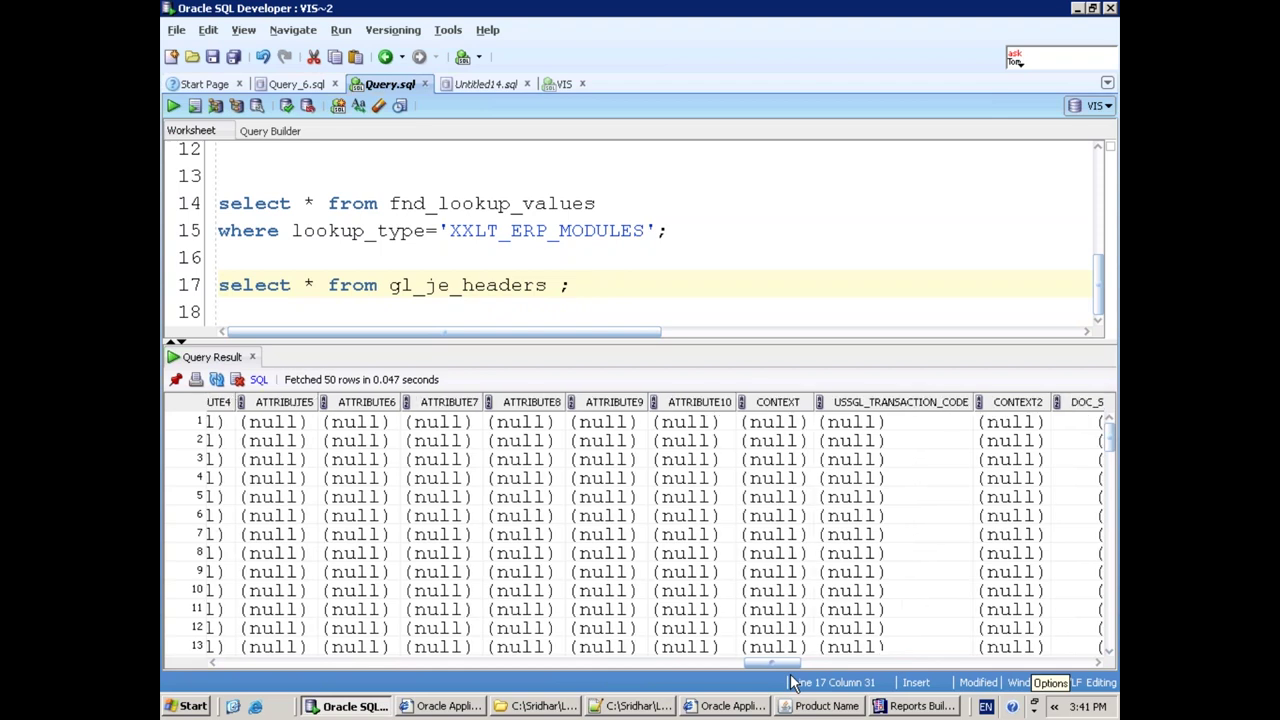
click(369, 426)
key(Left)
key(Left)
key(Left)
key(Left)
key(Left)
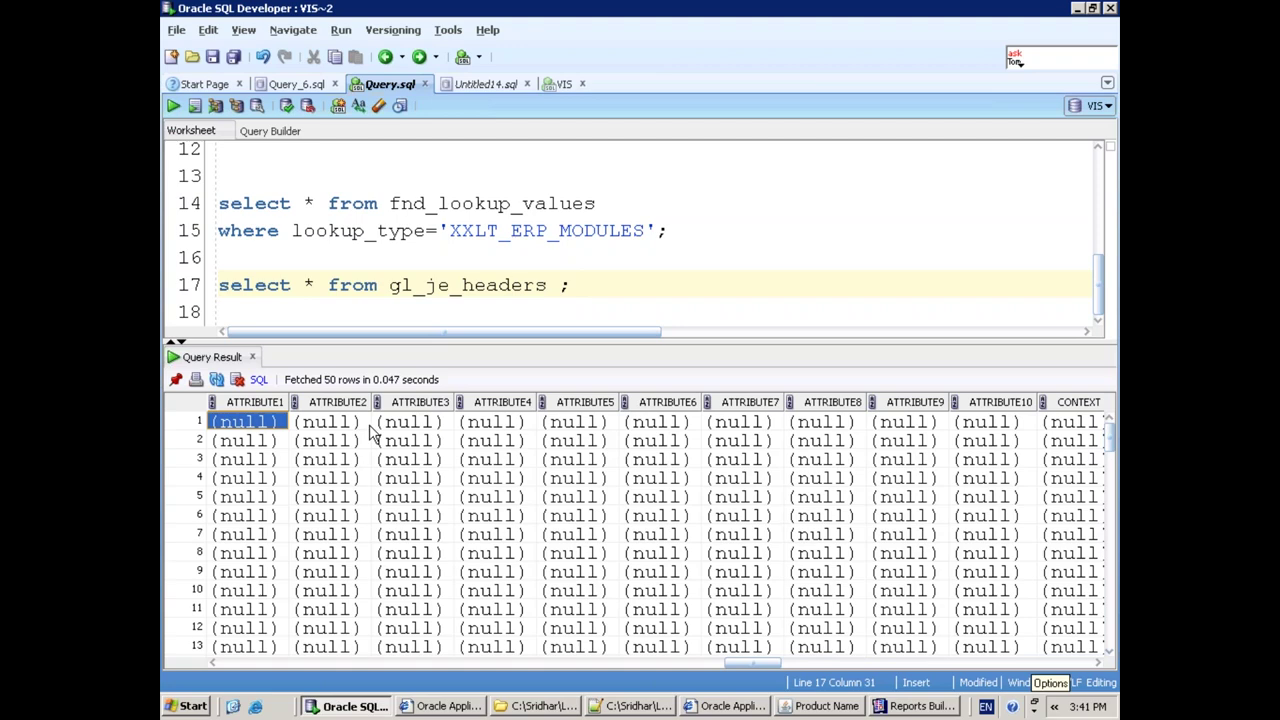
key(Left)
key(Right)
key(Right)
key(Right)
key(Right)
key(Right)
key(Right)
key(Right)
key(Right)
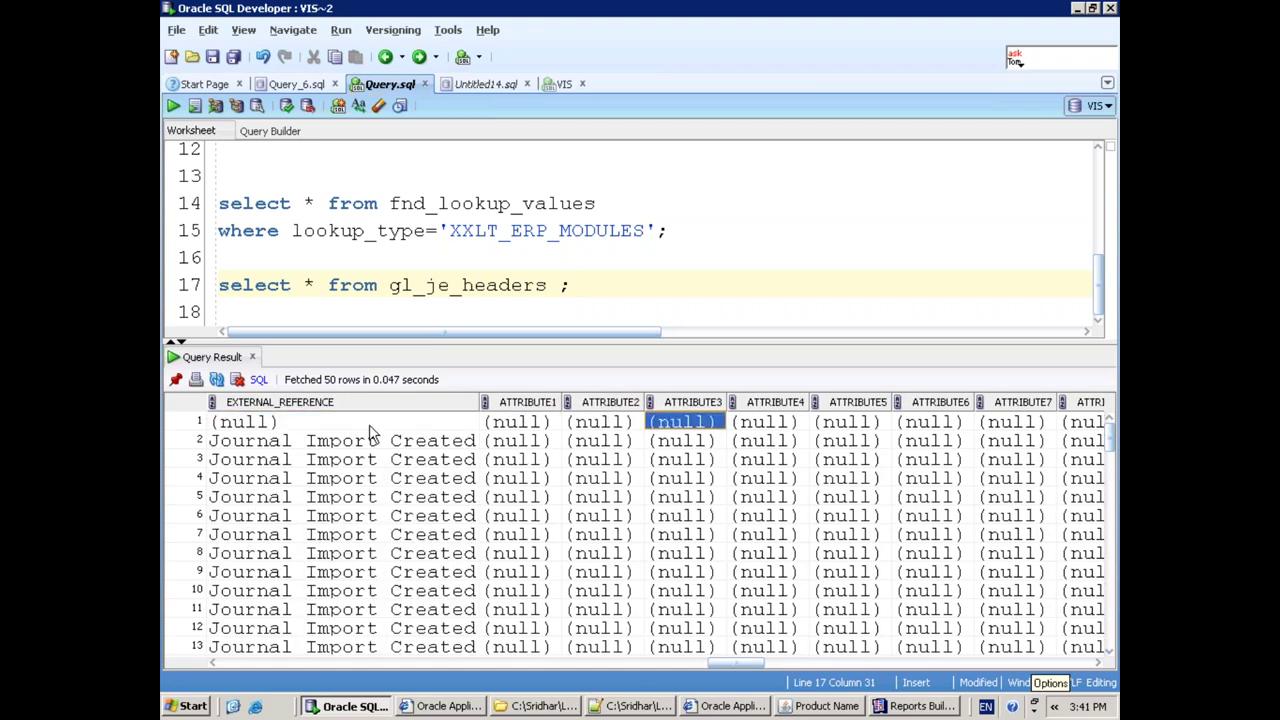
key(Right)
key(Right)
key(Right)
key(Right)
key(Right)
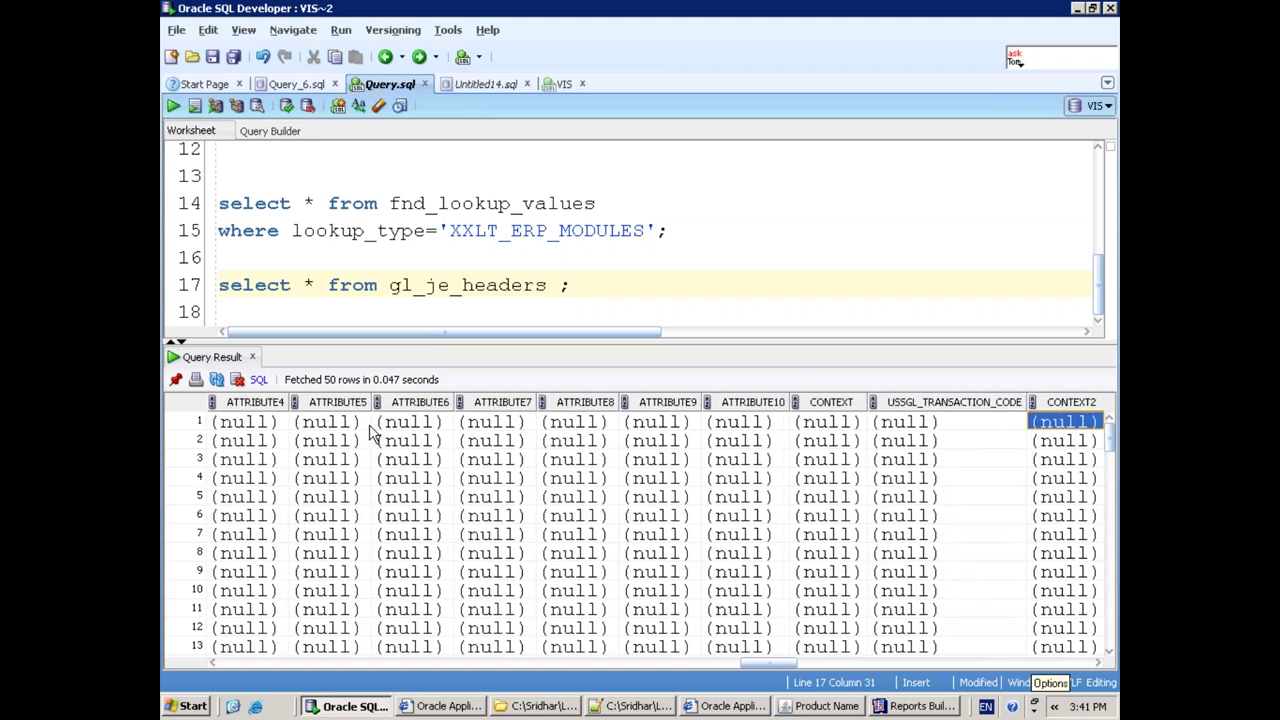
key(Left)
key(Right)
key(Left)
key(Left)
key(Left)
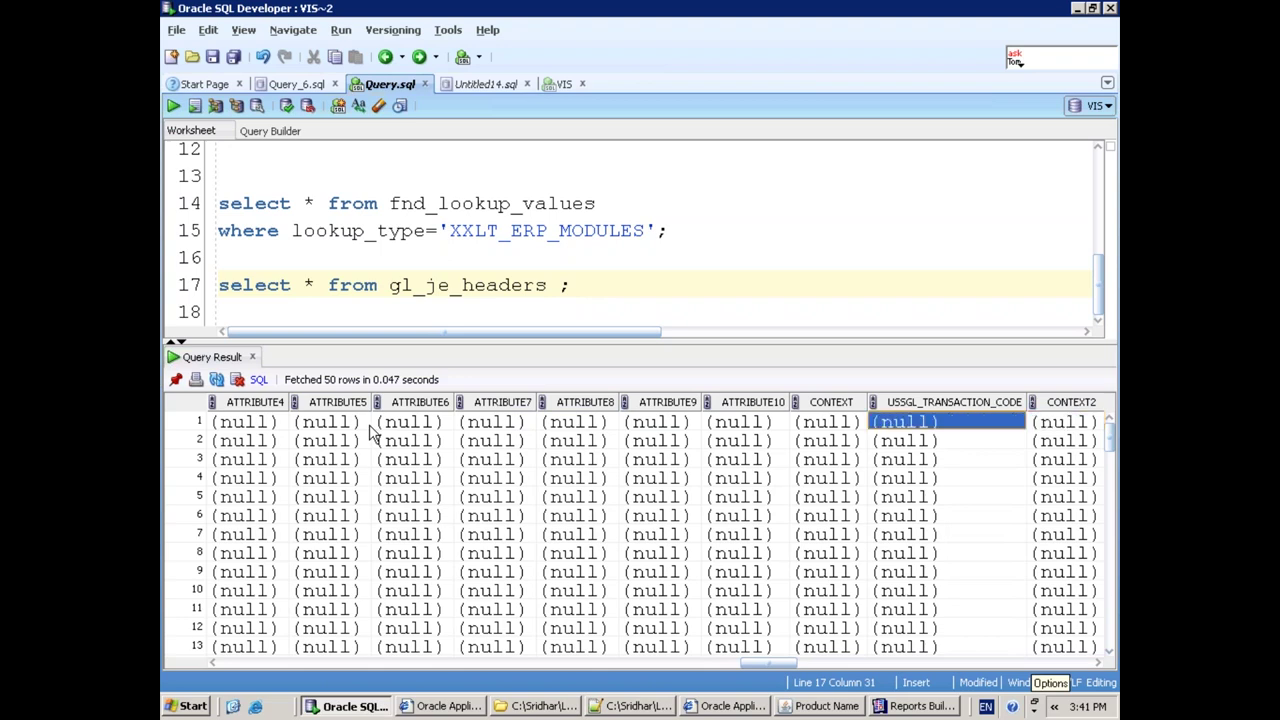
key(Right)
key(Right)
key(Right)
key(Right)
key(Right)
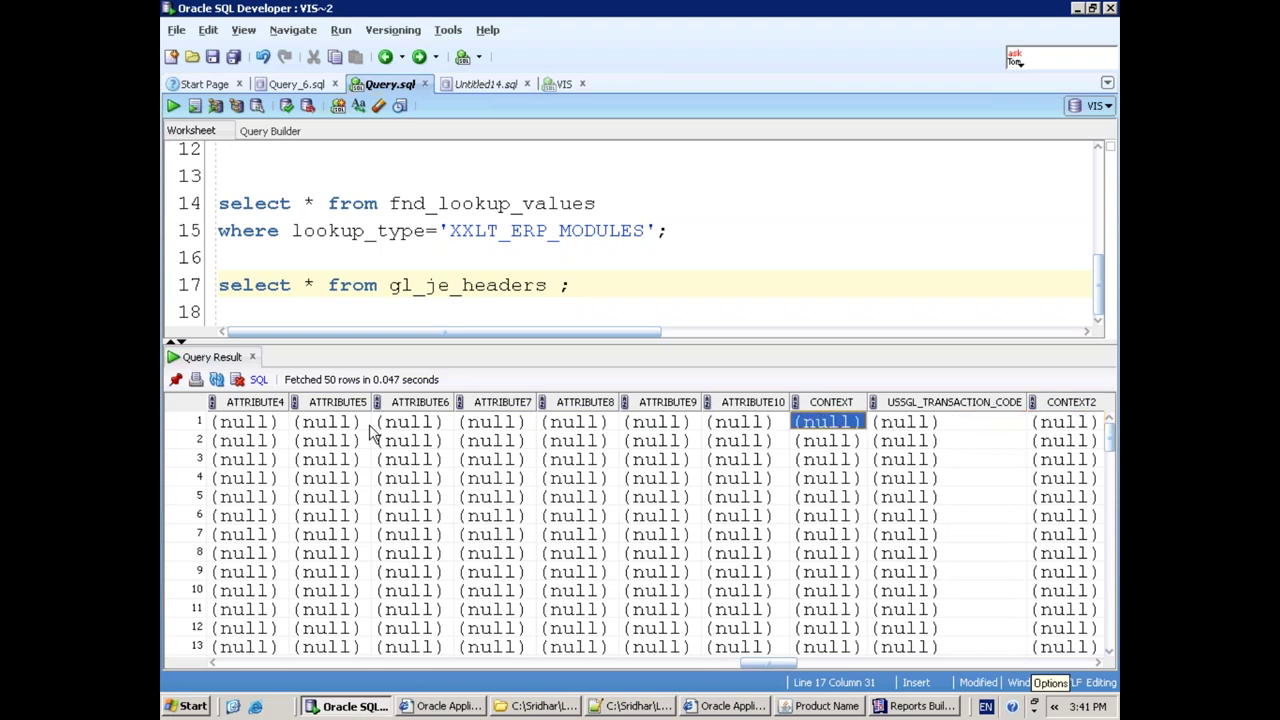
key(Right)
key(Right)
key(Right)
key(Right)
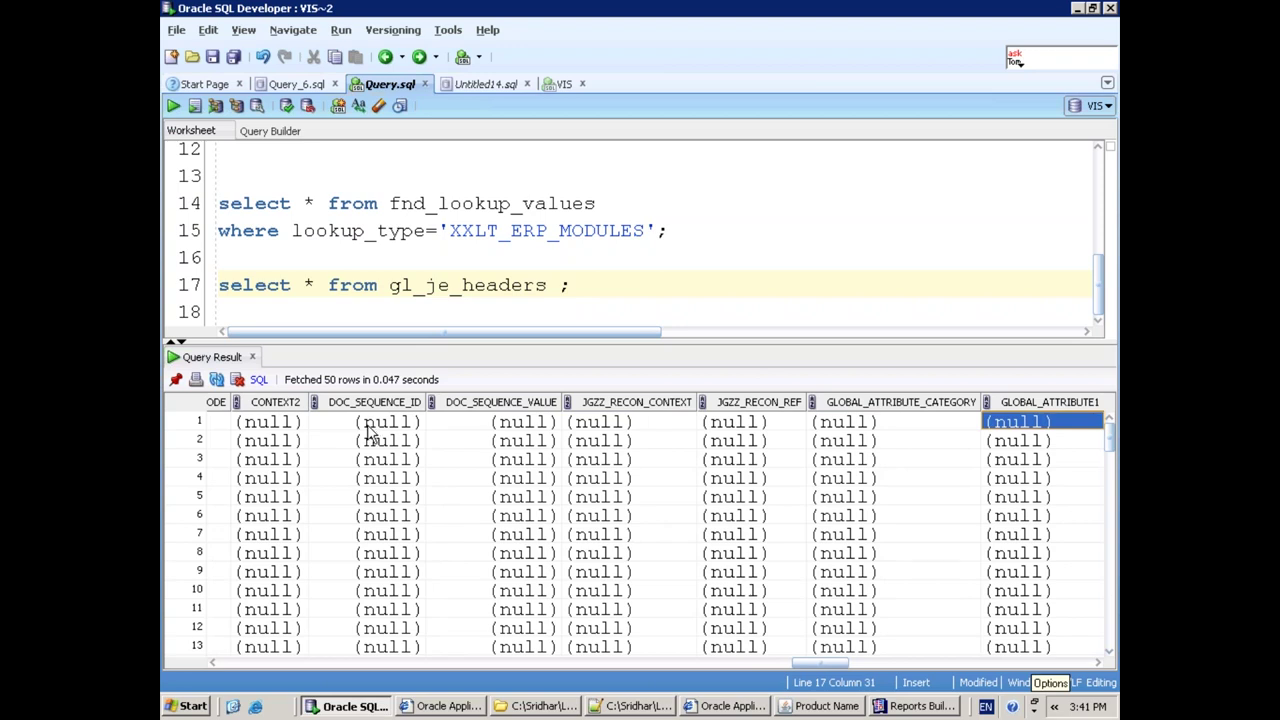
Step: Check line 42 of Notes.txt, then switch Oracle to the General Ledger, Vision Operations (USA) responsibility
click(612, 706)
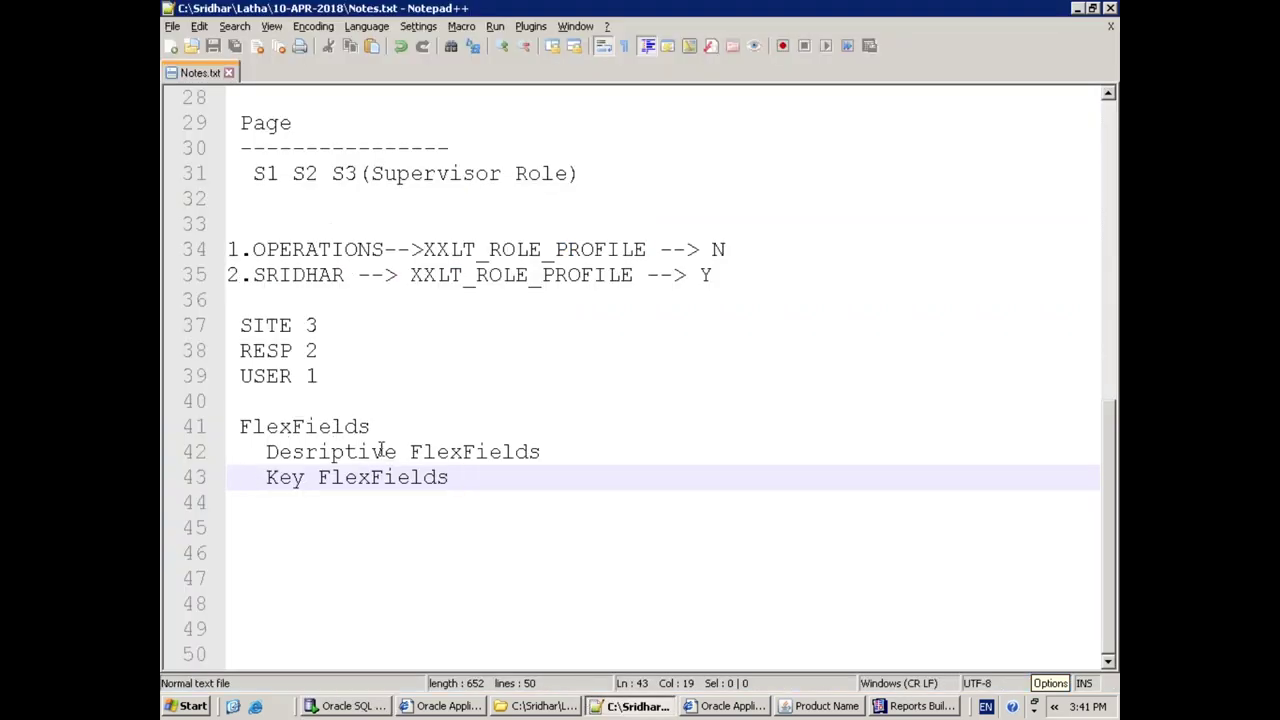
click(556, 452)
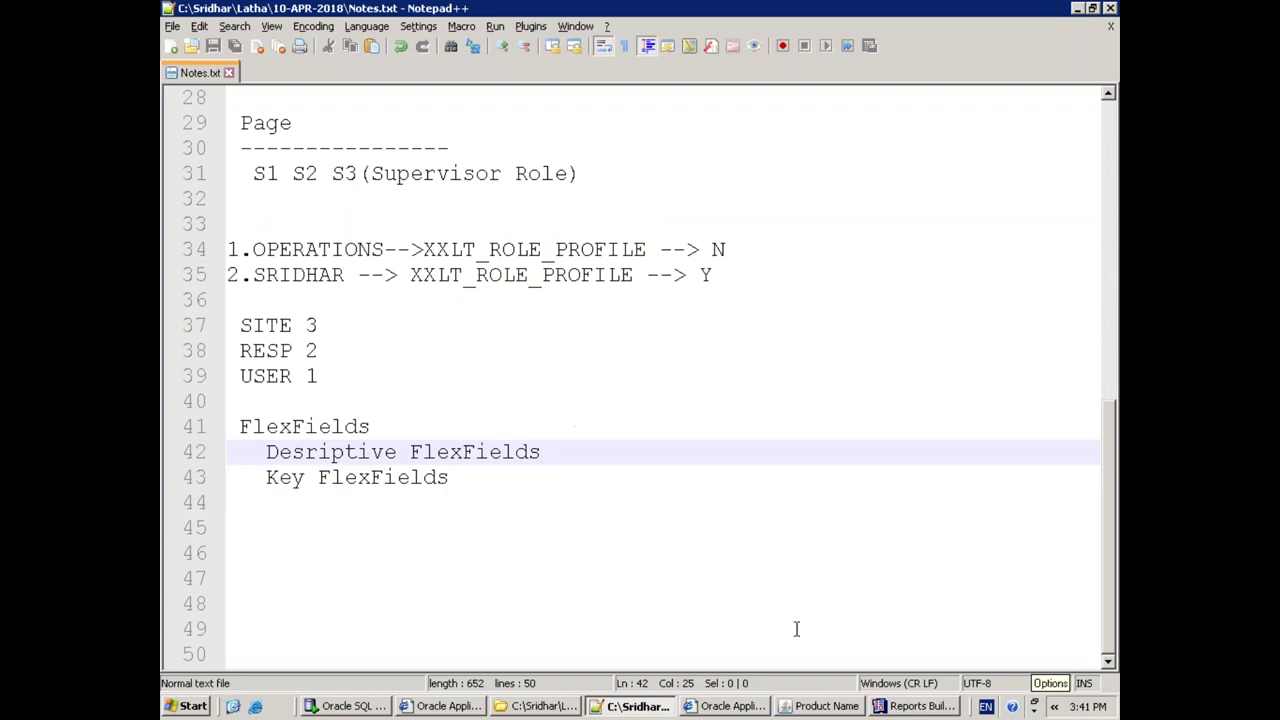
click(820, 705)
key(alt+f)
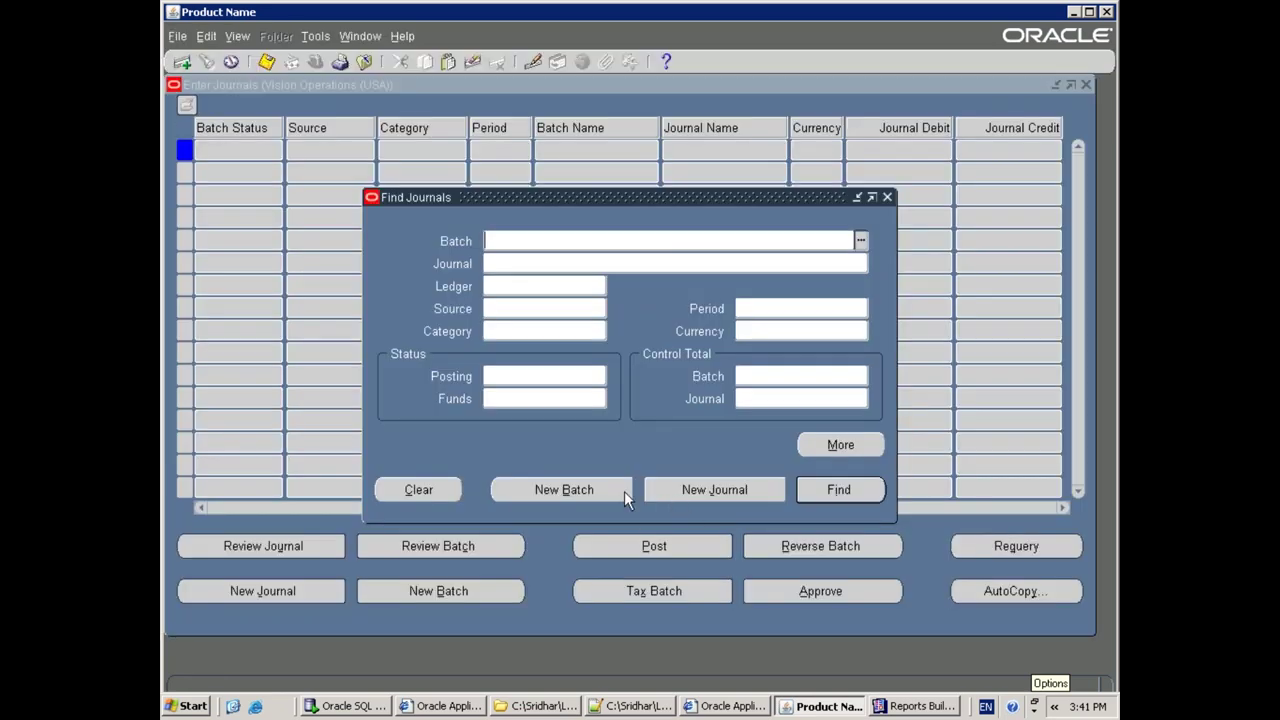
Step: Start a New Journal for Vision Operations and select its conversion rate of 1
click(690, 490)
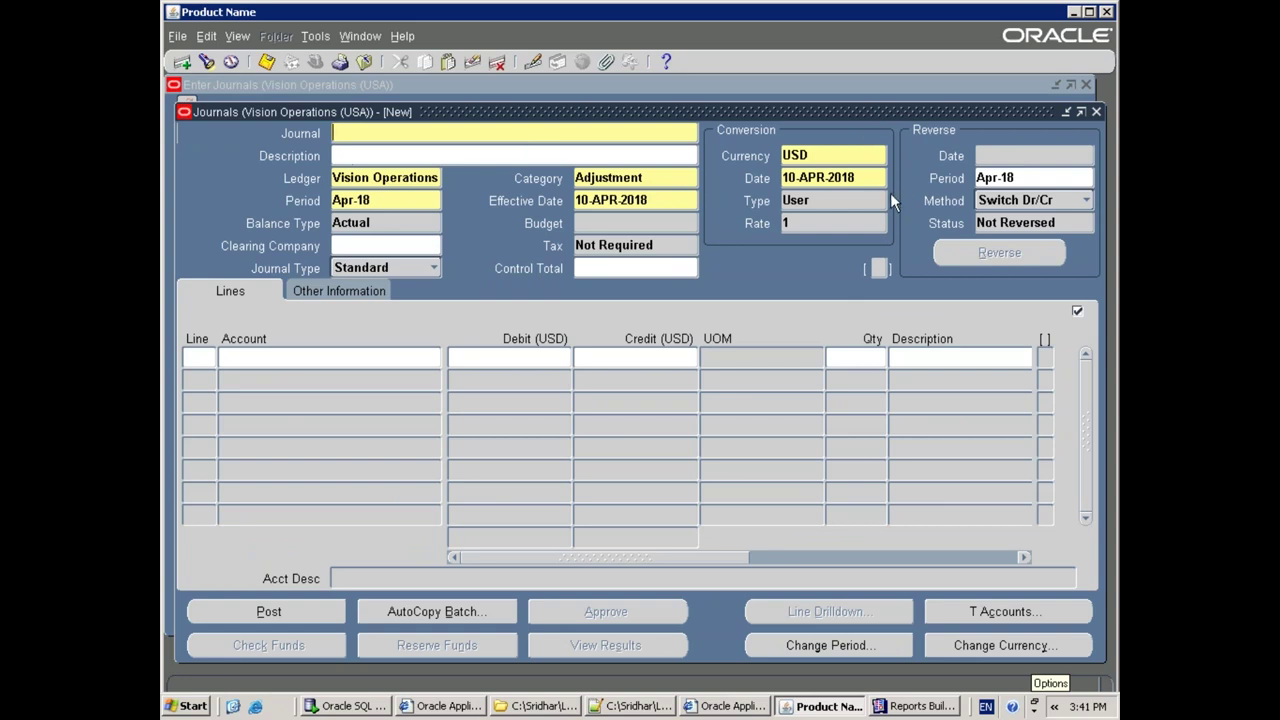
click(802, 224)
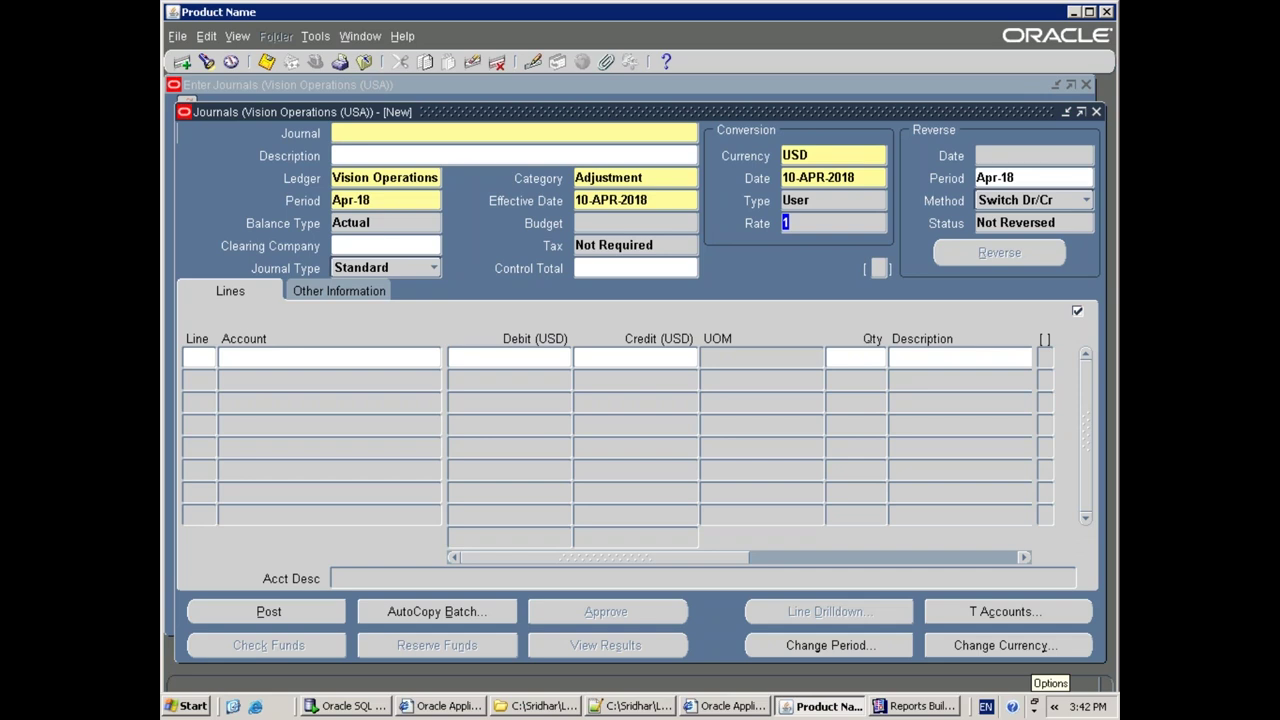
Step: Open and close the journal header's descriptive flexfield popup several times without changes
click(878, 270)
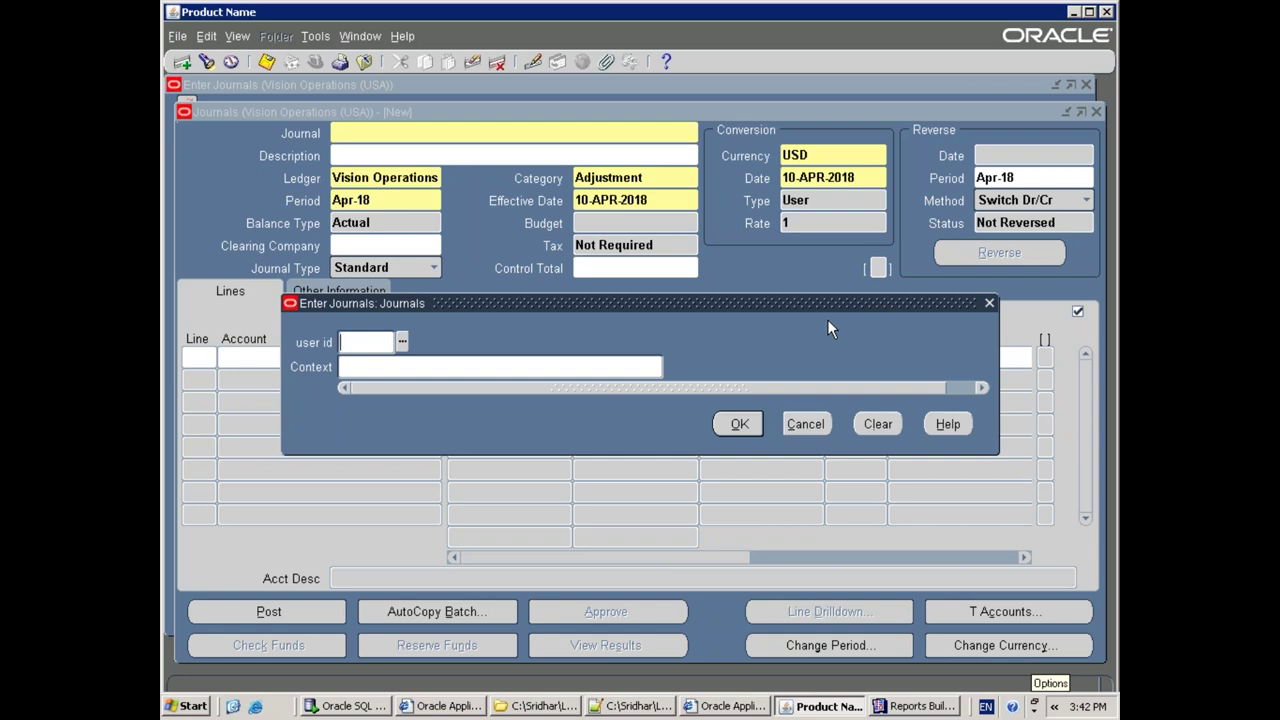
click(806, 424)
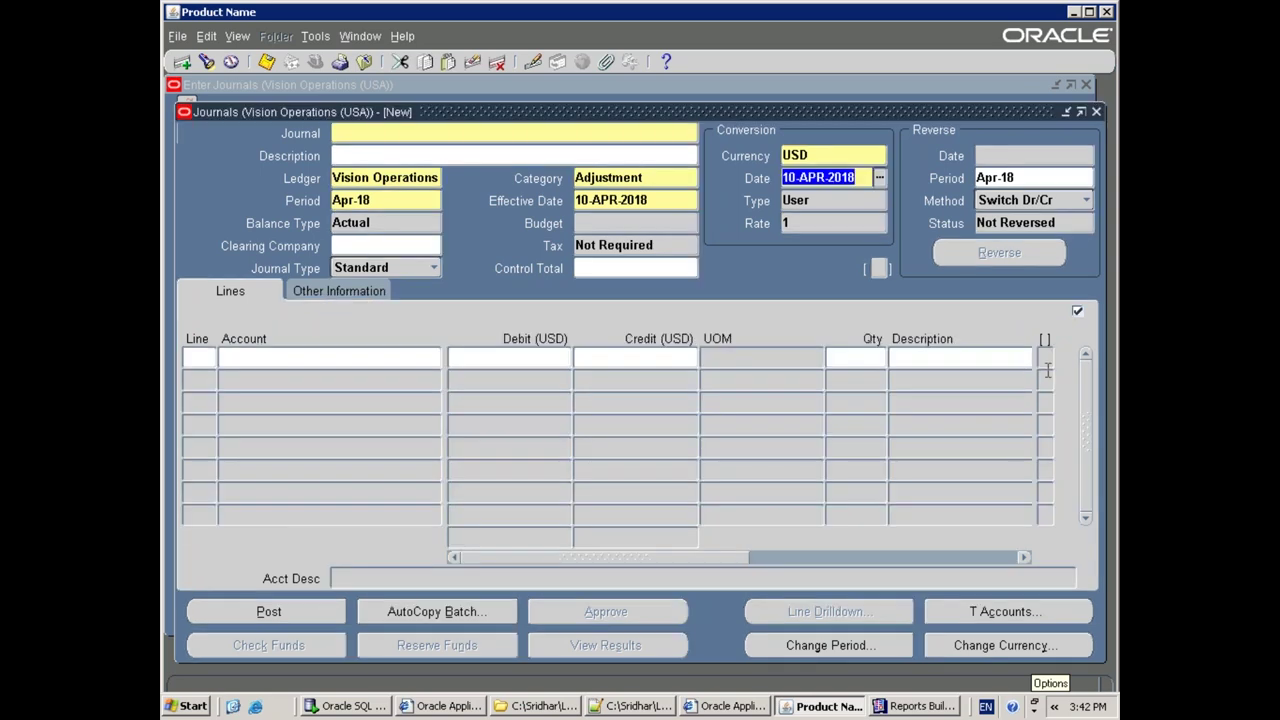
click(878, 268)
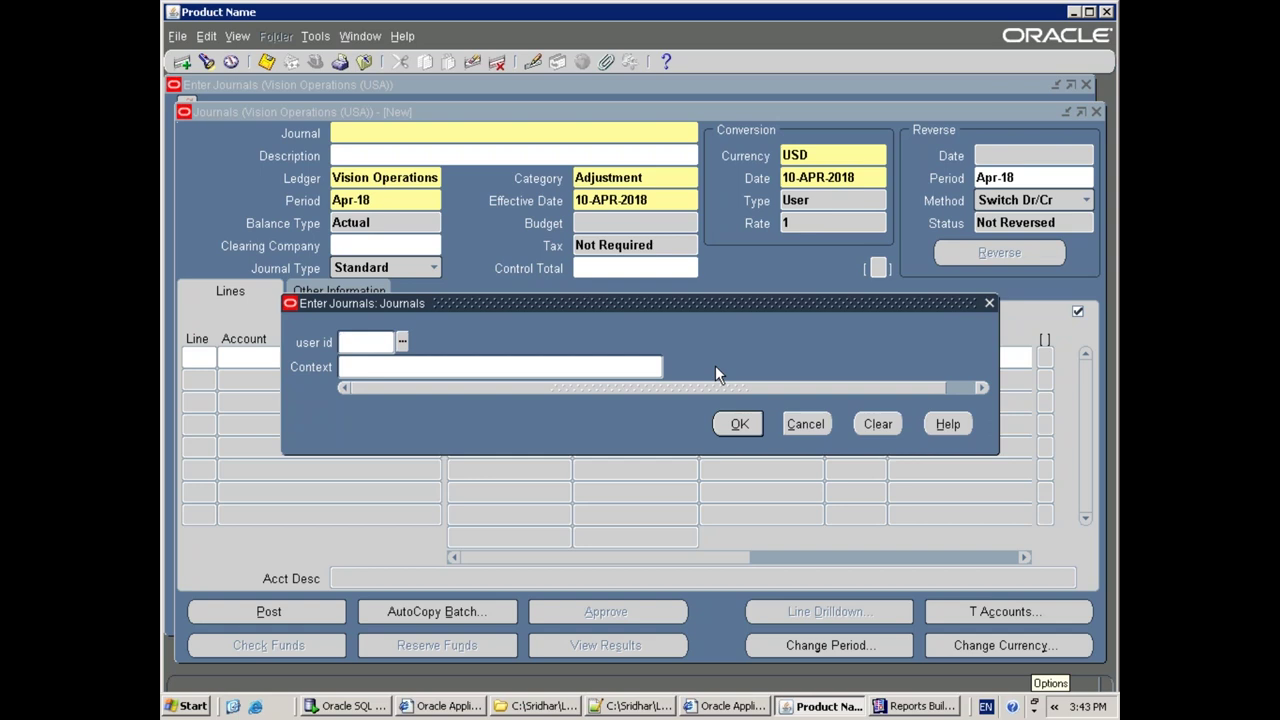
click(789, 426)
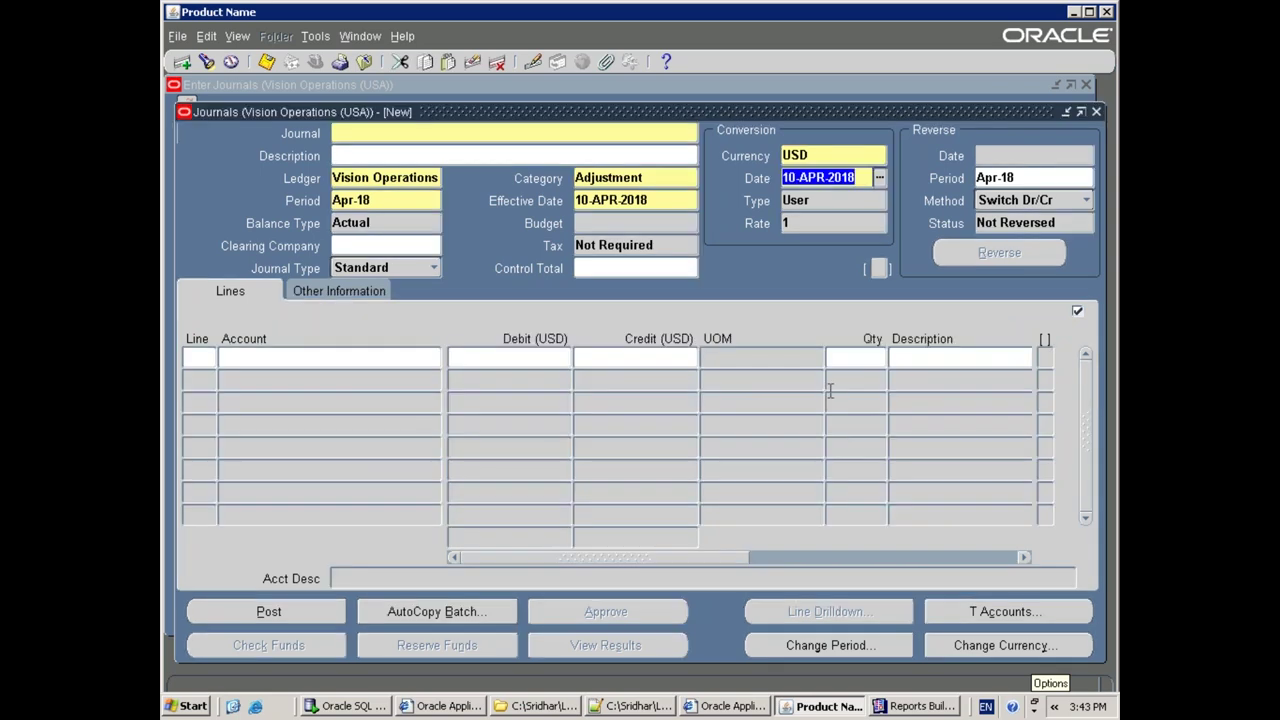
click(878, 268)
click(800, 425)
Step: In Help > Diagnostics > Examine, choose block $DESCRIPTIVE_FLEXFIELD$ and field HEADER.DESCRIPTIVE_FLEXFIELD
click(402, 36)
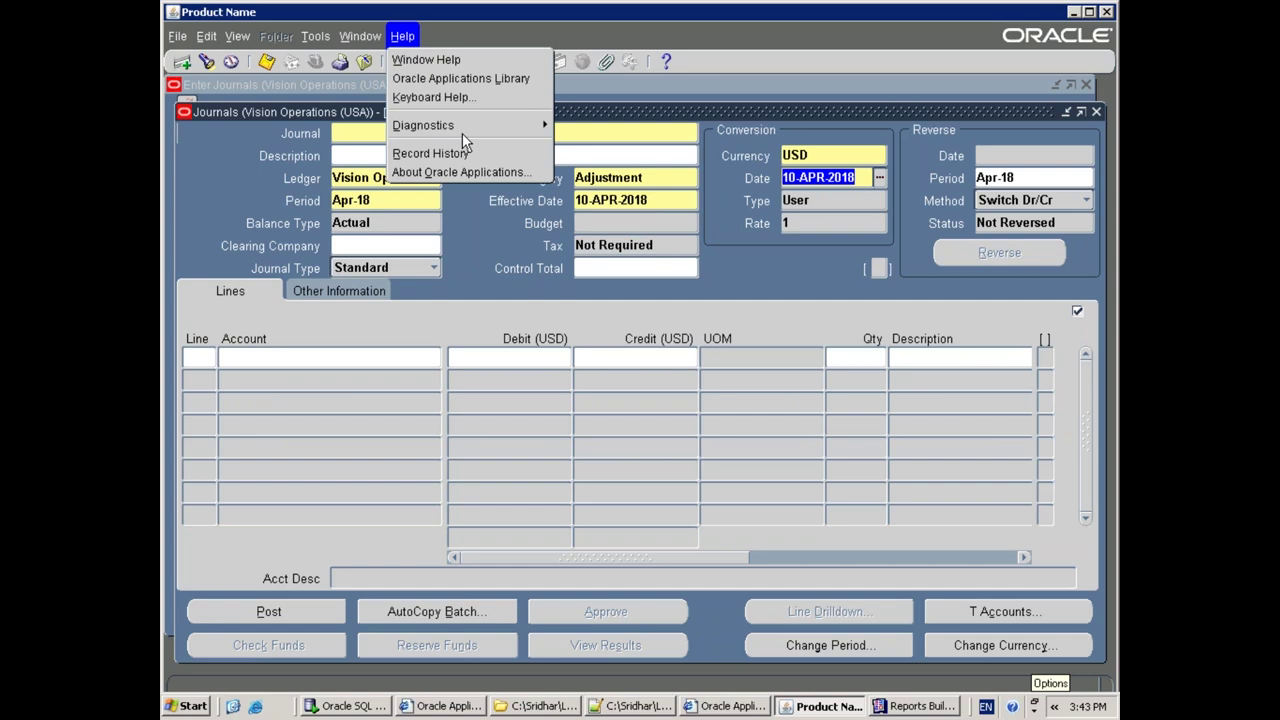
mouse_move(462, 133)
mouse_move(634, 249)
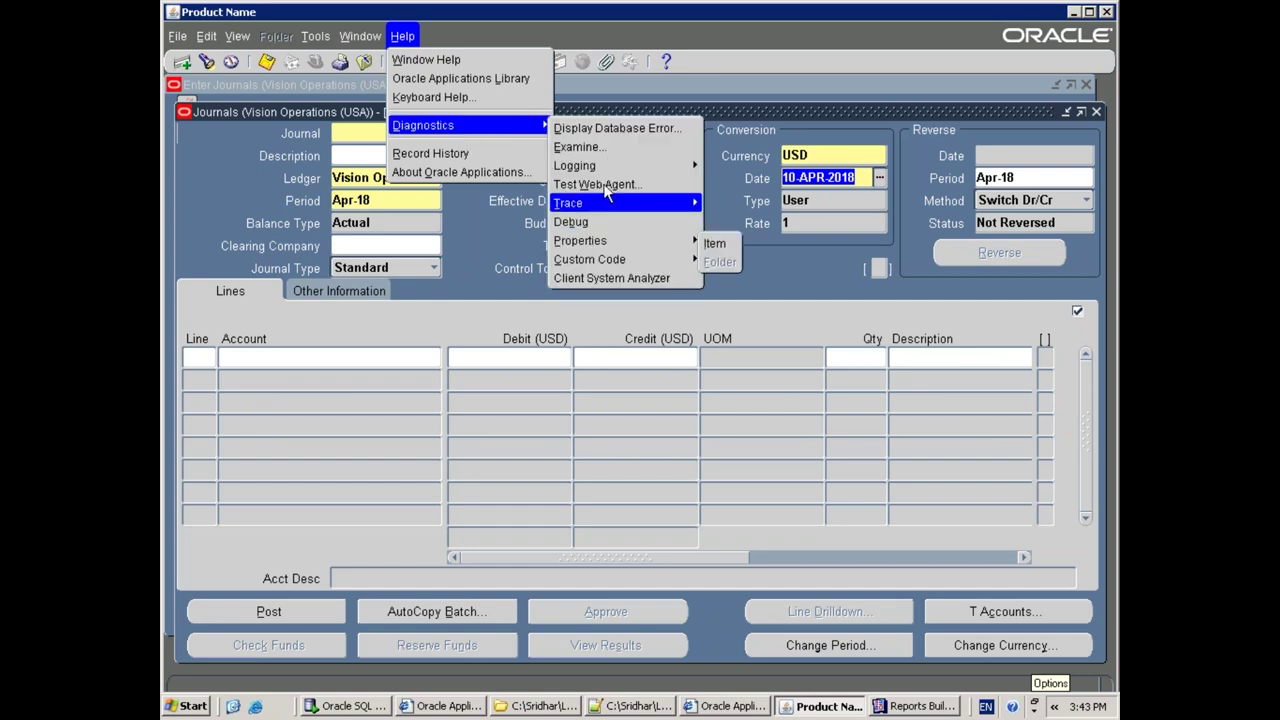
click(590, 147)
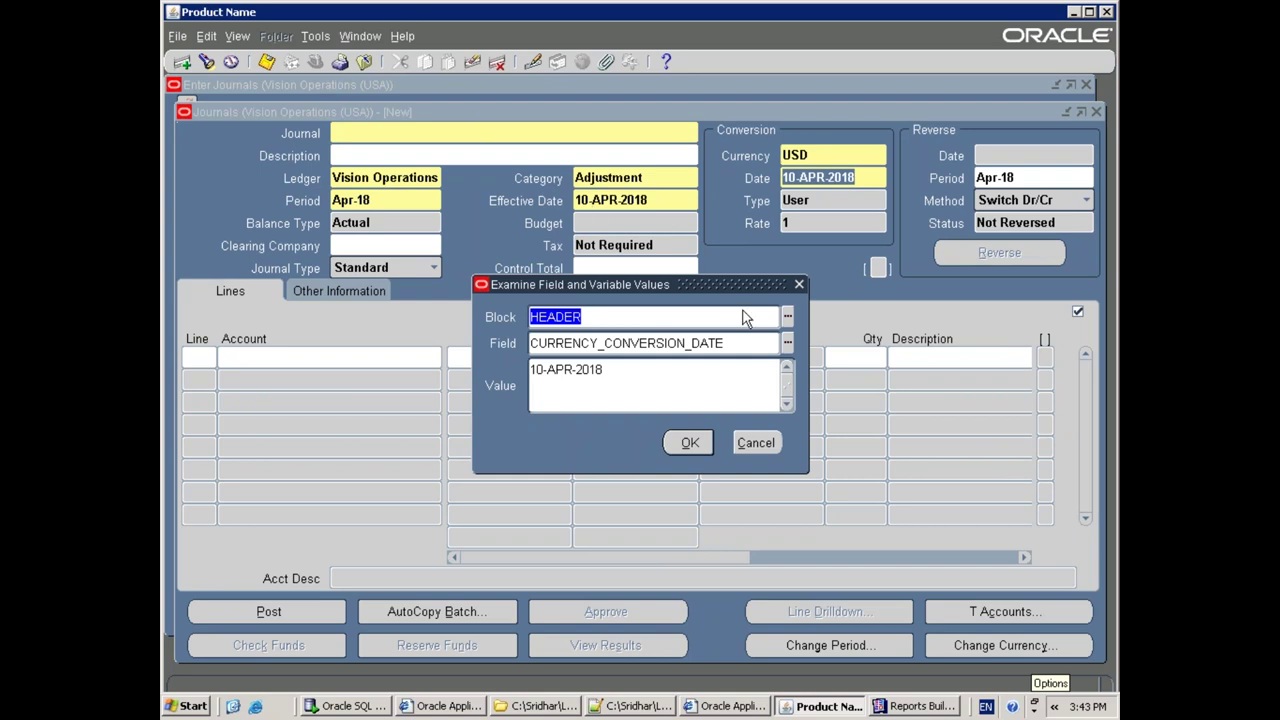
click(788, 318)
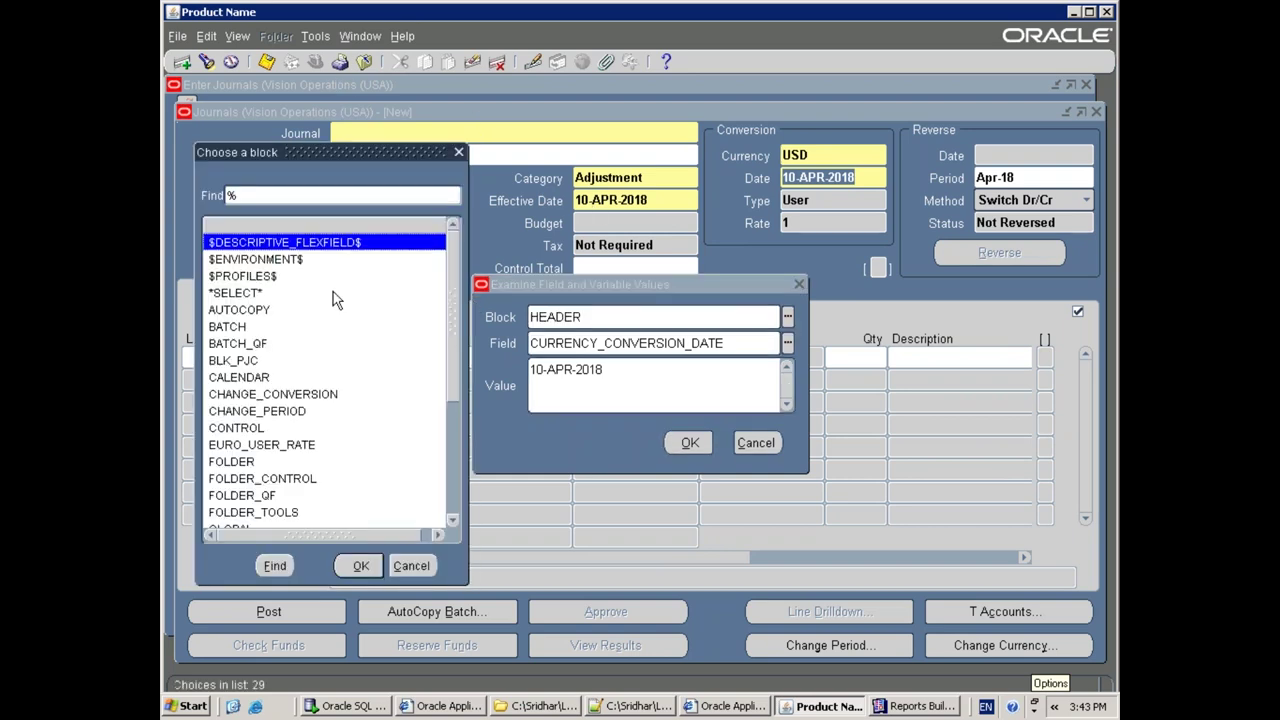
double_click(292, 244)
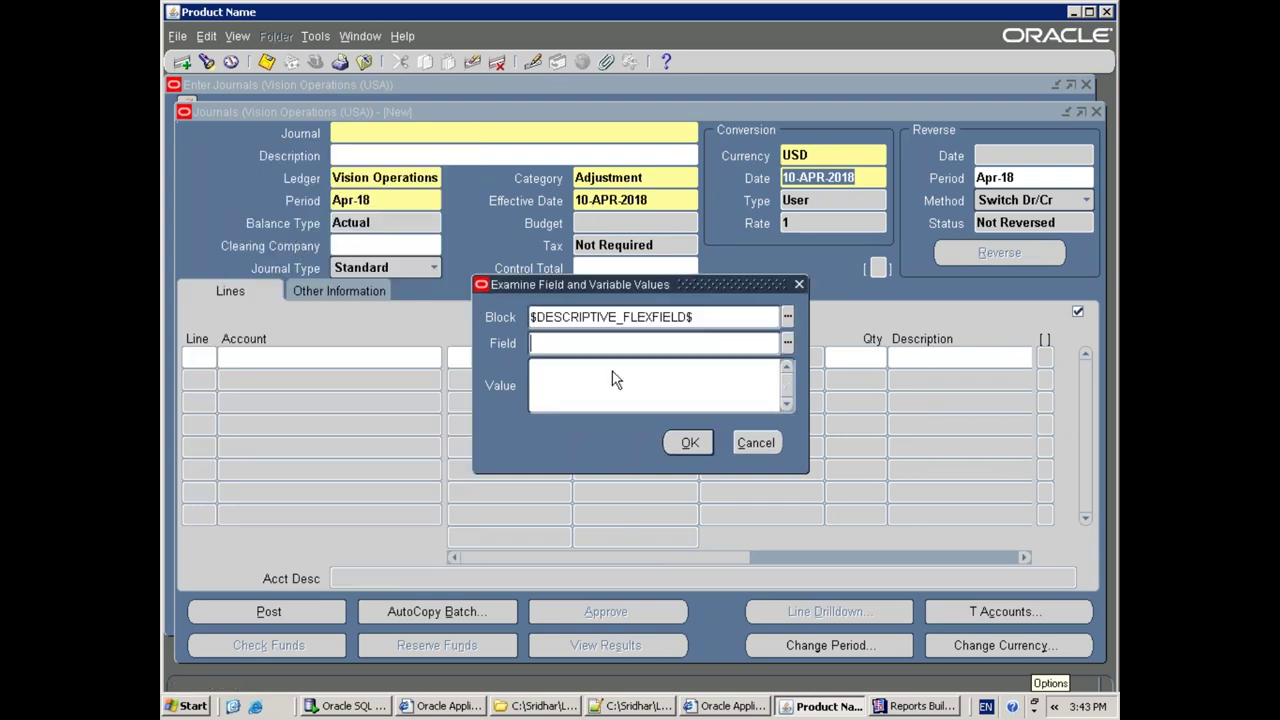
click(788, 343)
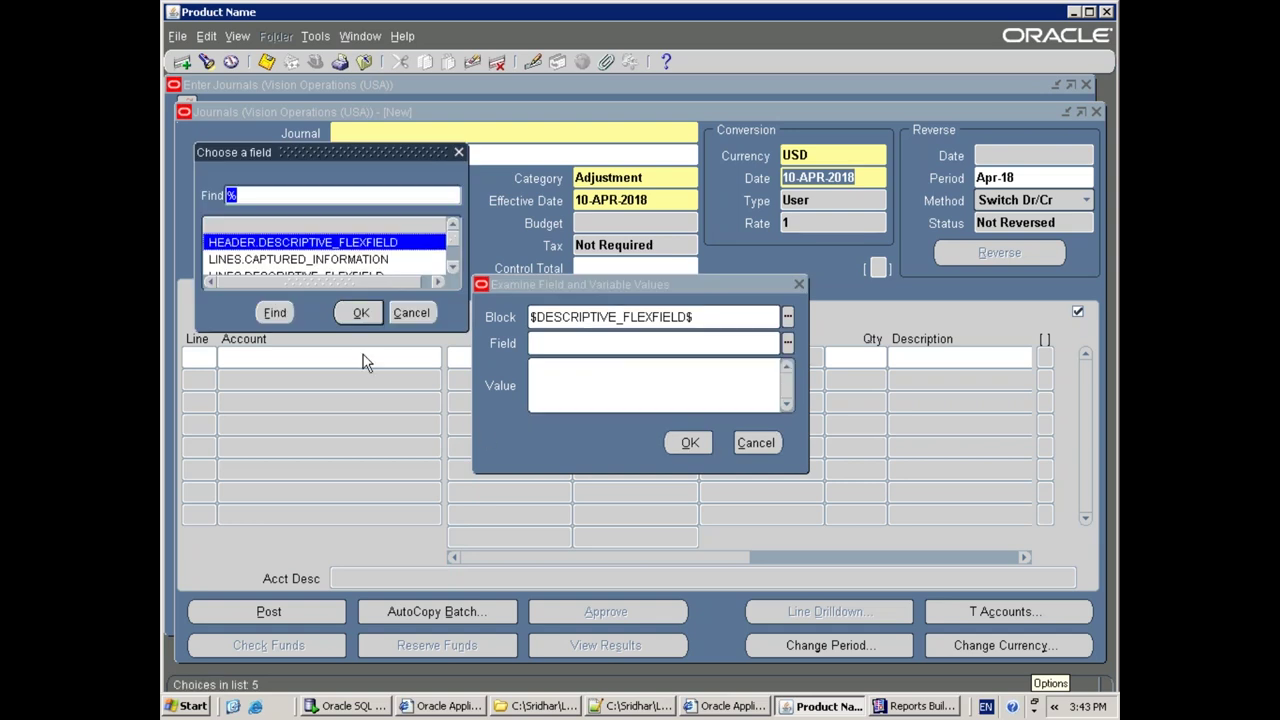
drag(442, 334, 626, 440)
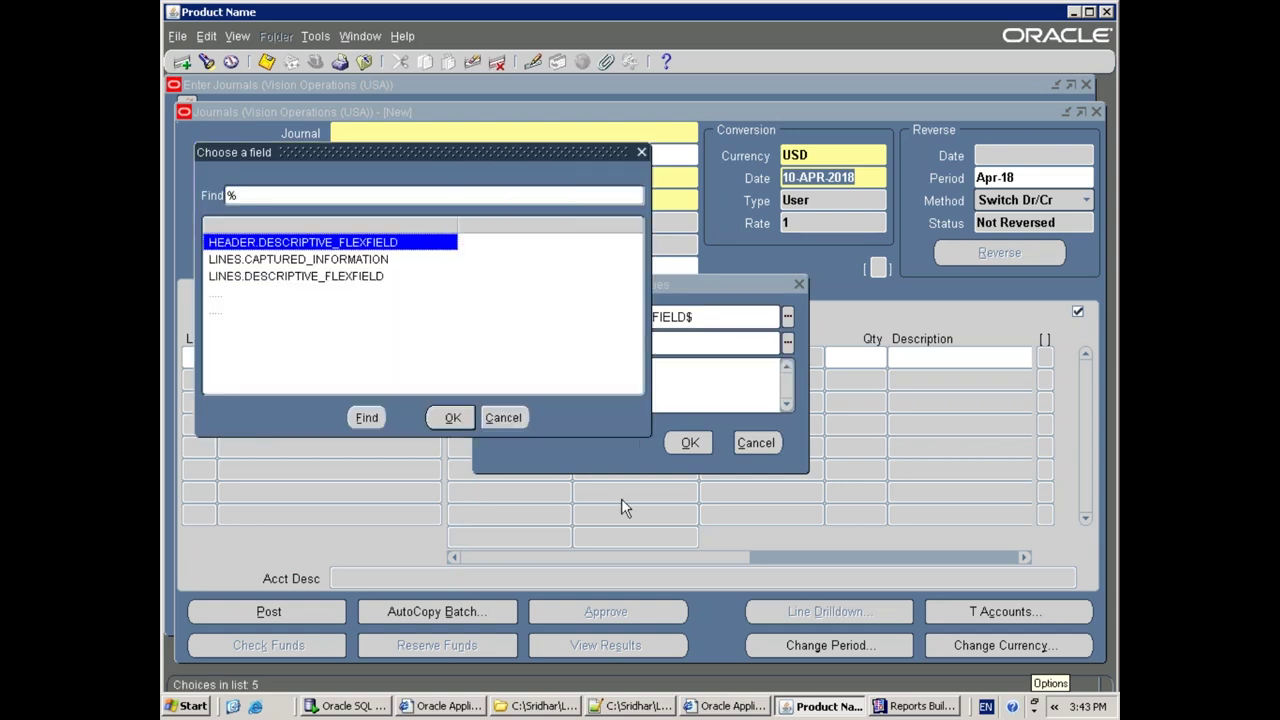
drag(558, 150, 622, 262)
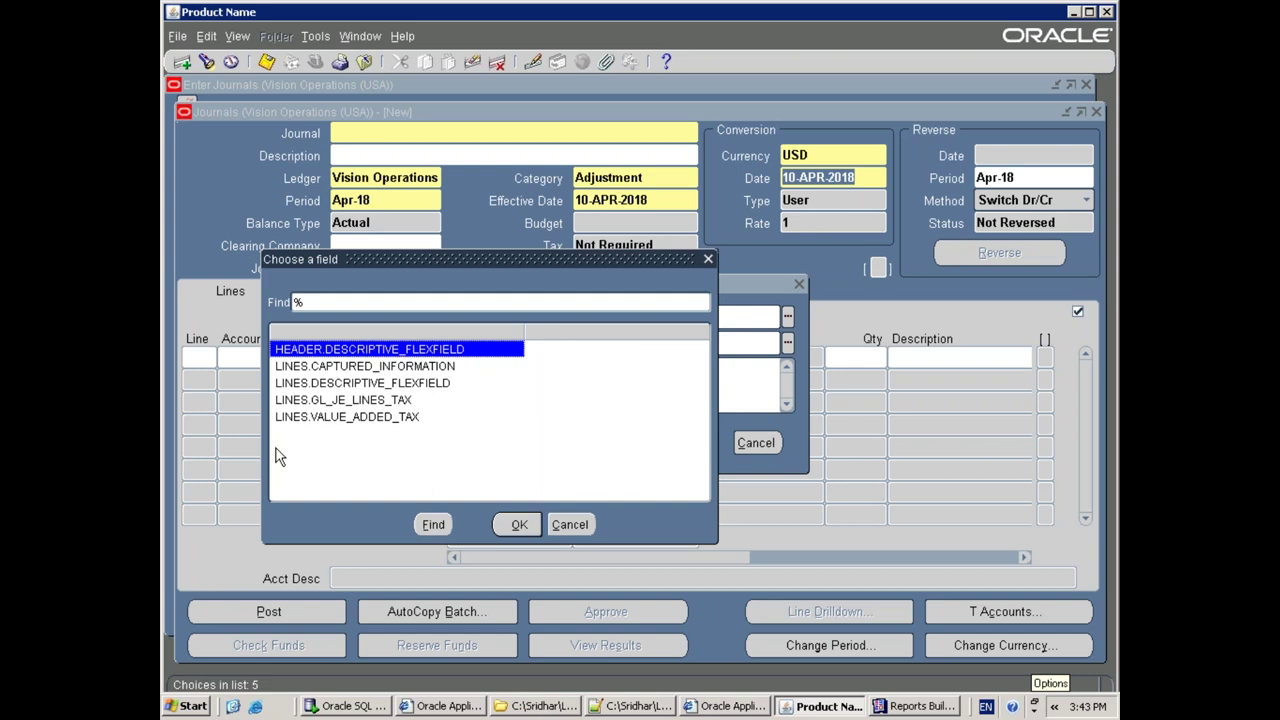
click(512, 524)
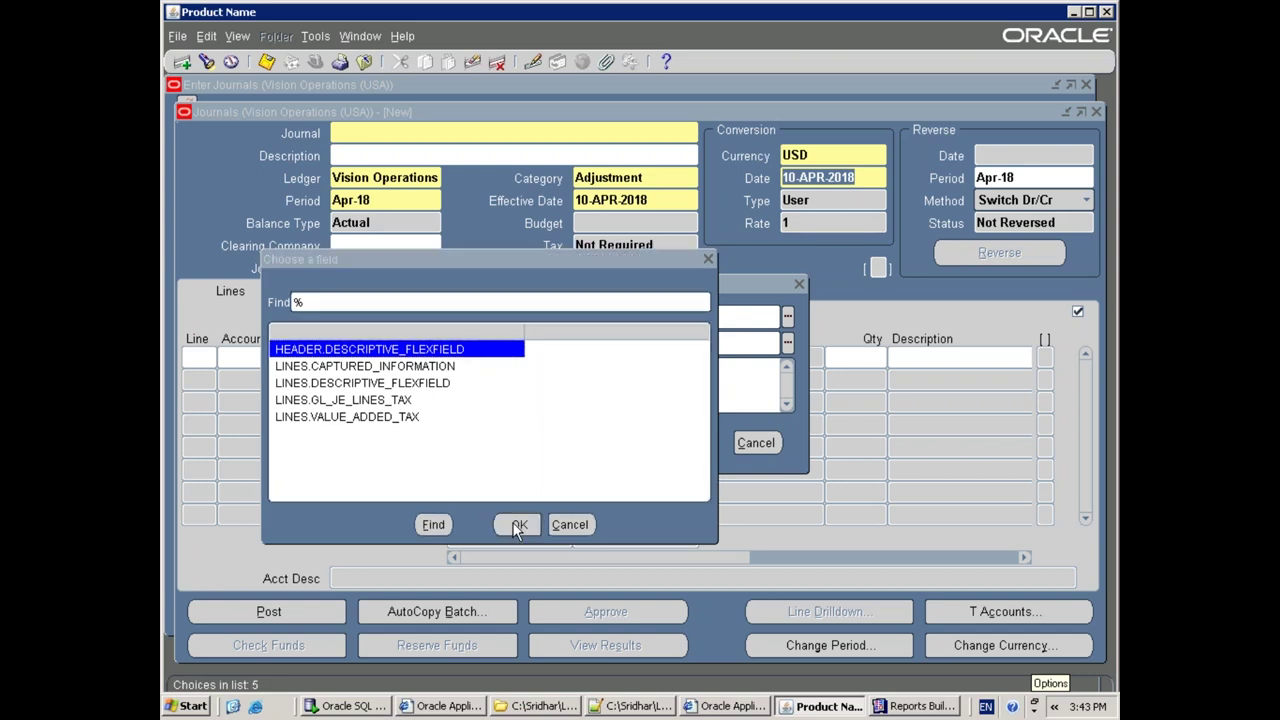
click(749, 344)
key(ctrl+c)
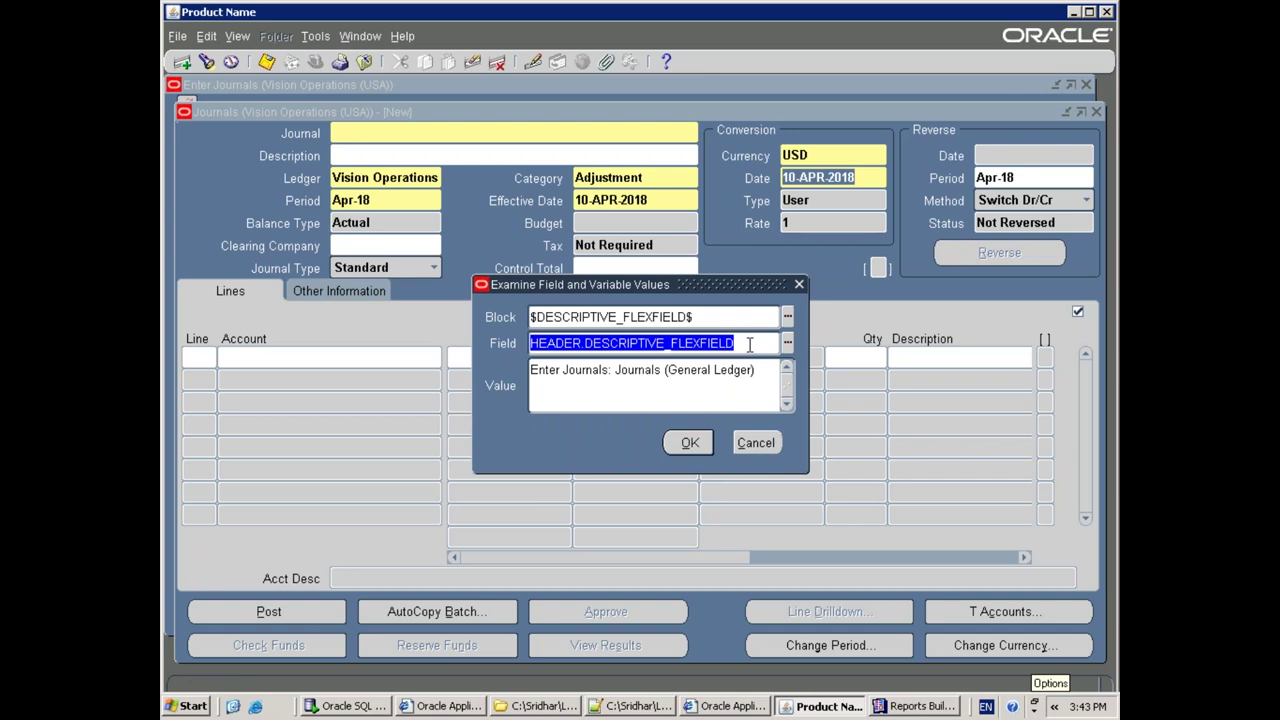
Step: Launch Notepad and paste the field name HEADER.DESCRIPTIVE_FLEXFIELD on the first line
key(super+r)
text(not)
key(Down)
key(Return)
key(ctrl+v)
key(Return)
Step: Copy the value 'Enter Journals: Journals (General Ledger)' into Notepad and close Examine
key(alt+Tab)
click(737, 371)
key(ctrl+a)
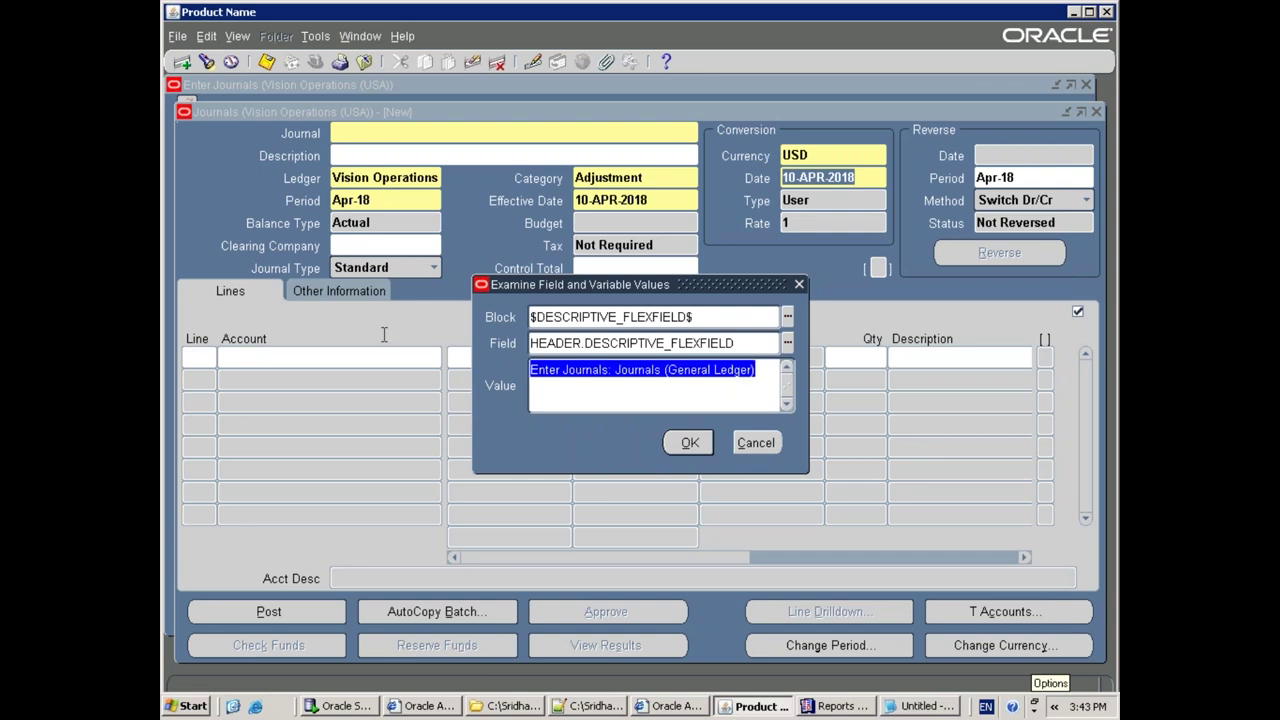
key(ctrl+c)
key(alt+Tab)
key(ctrl+v)
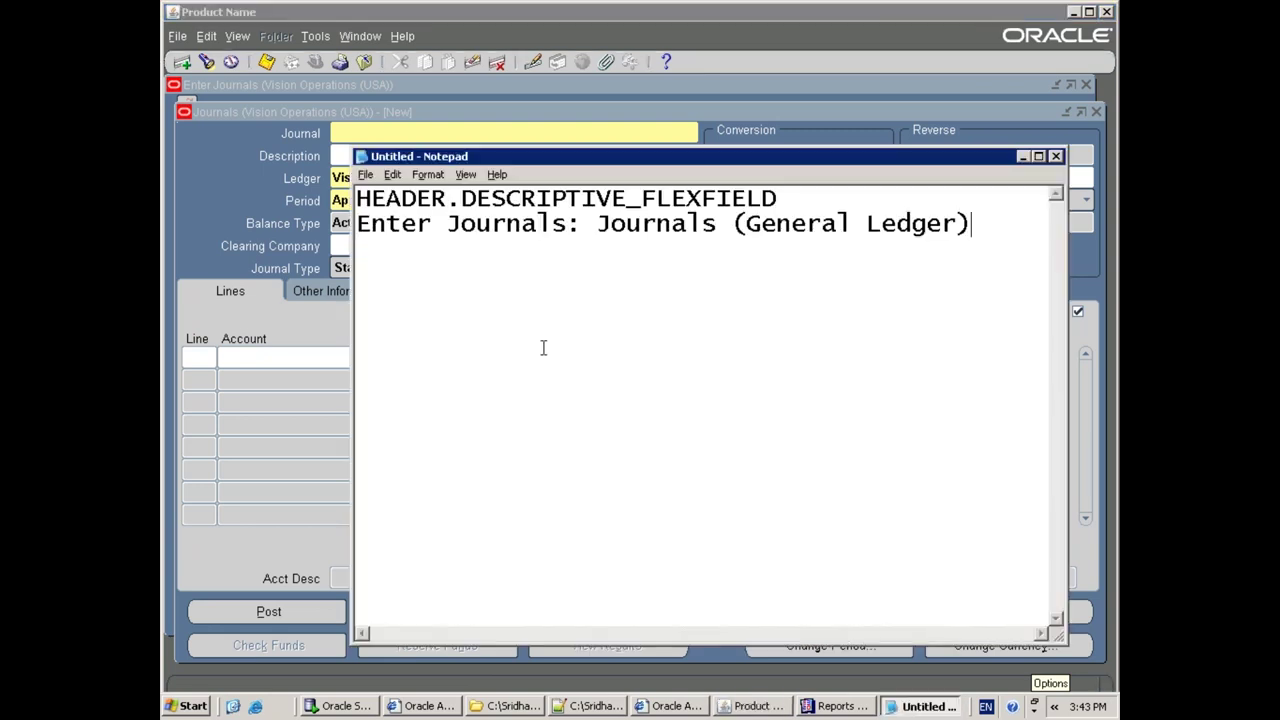
key(alt+Tab)
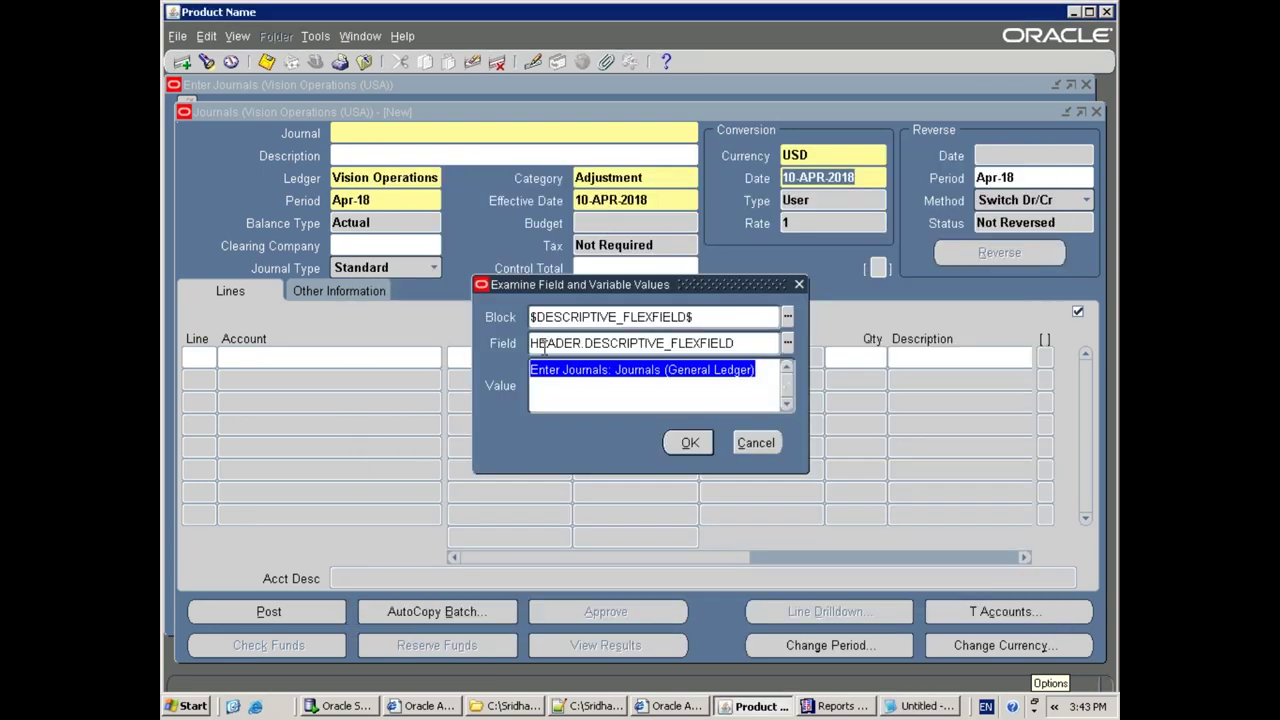
click(744, 442)
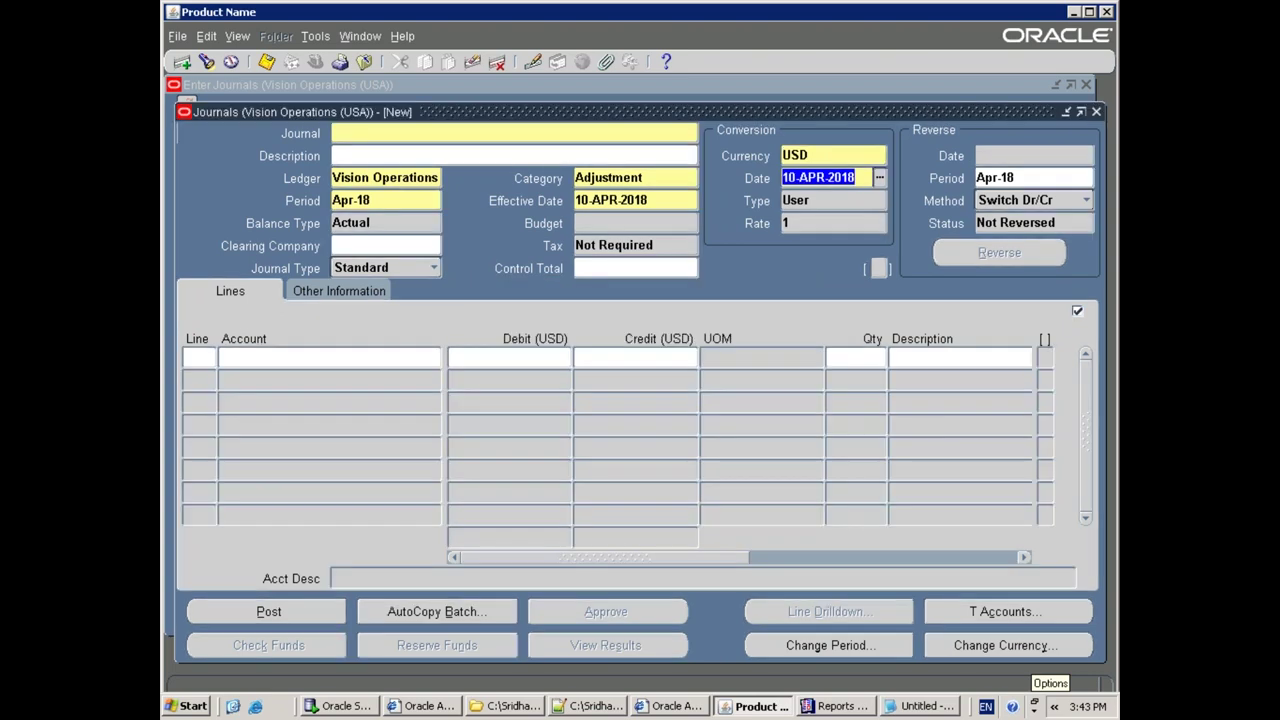
Step: Close the journal windows and switch to the Application Developer responsibility
key(F4)
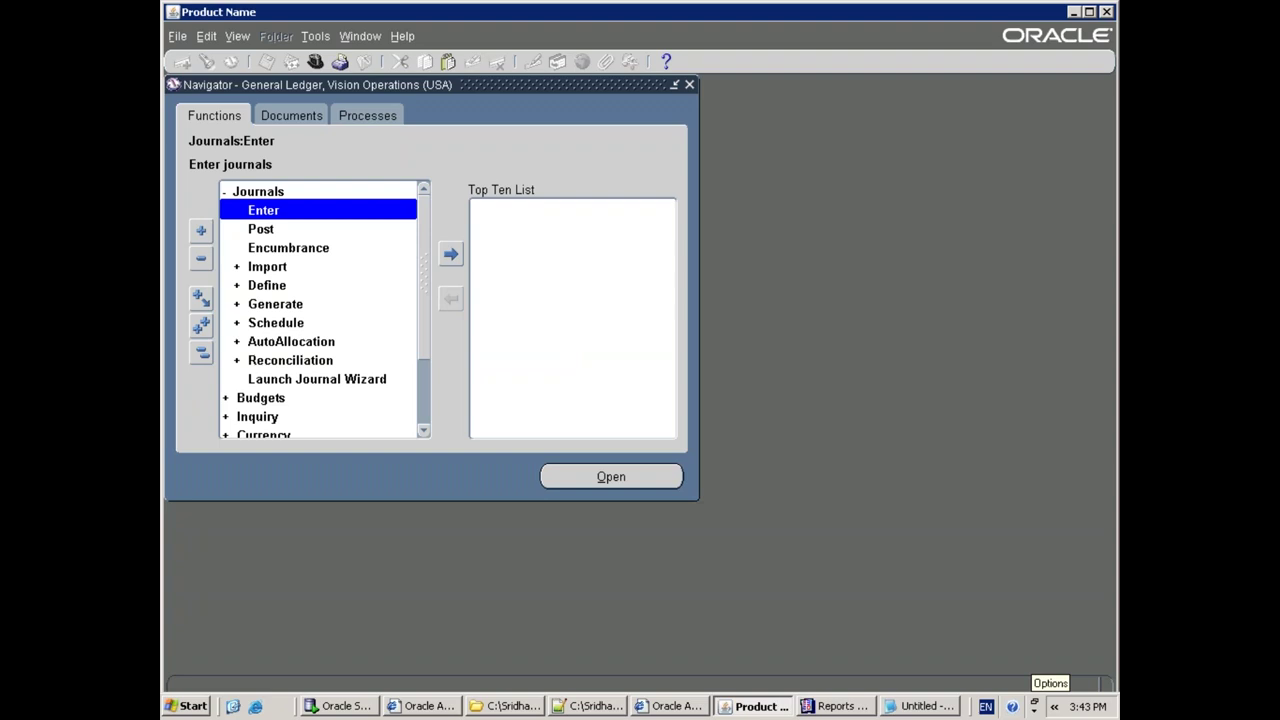
key(alt+f)
text(w)
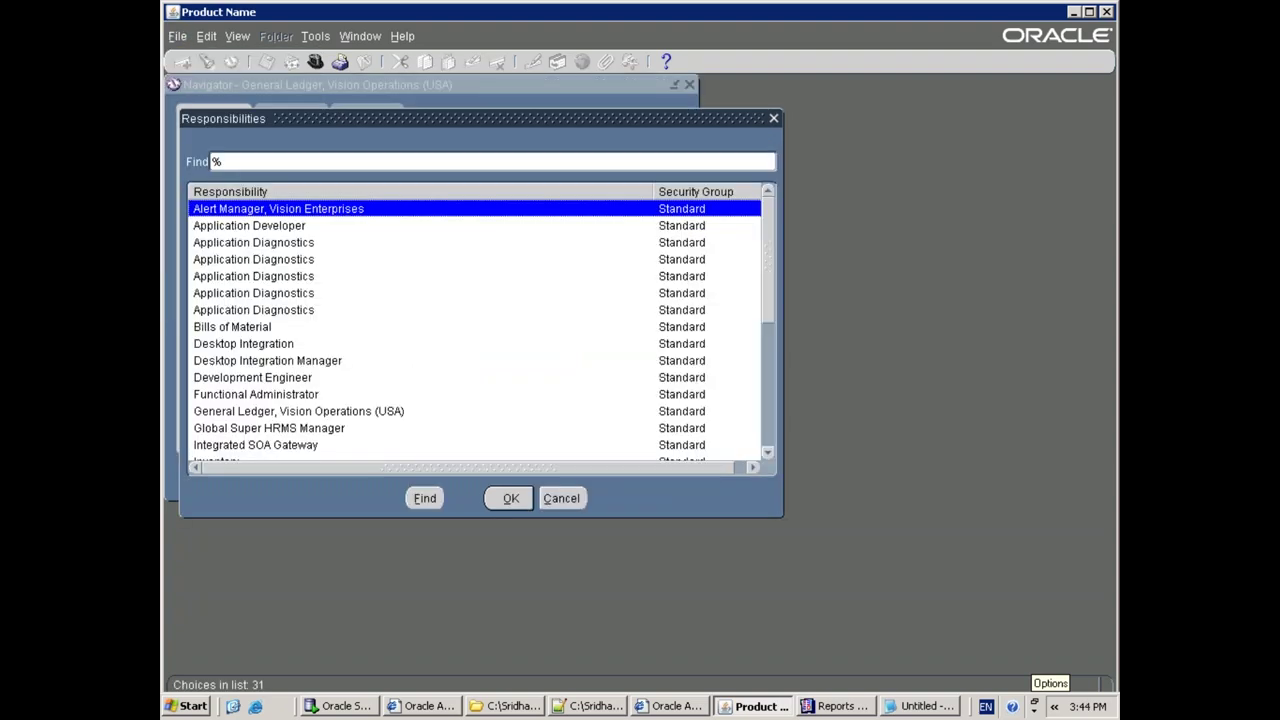
text(Application D)
key(Return)
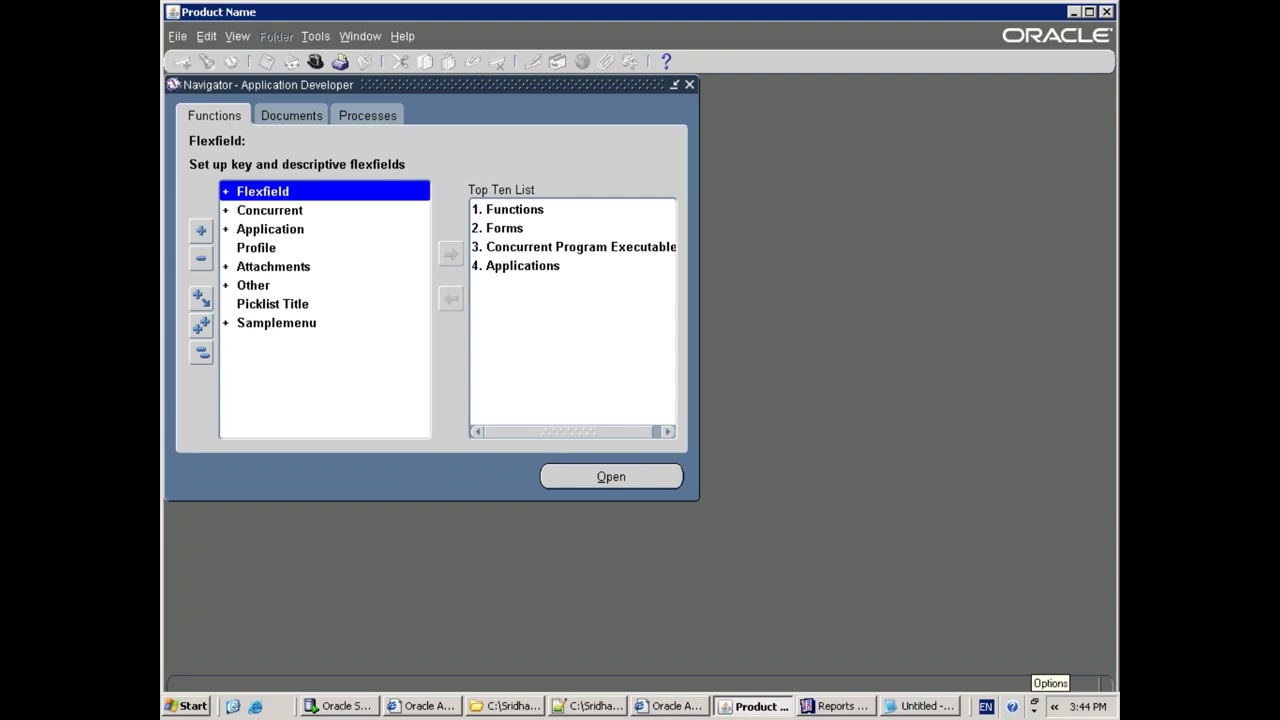
Step: Open the Descriptive Flexfields registration form via Flexfield > Descriptive > Register
key(alt+o)
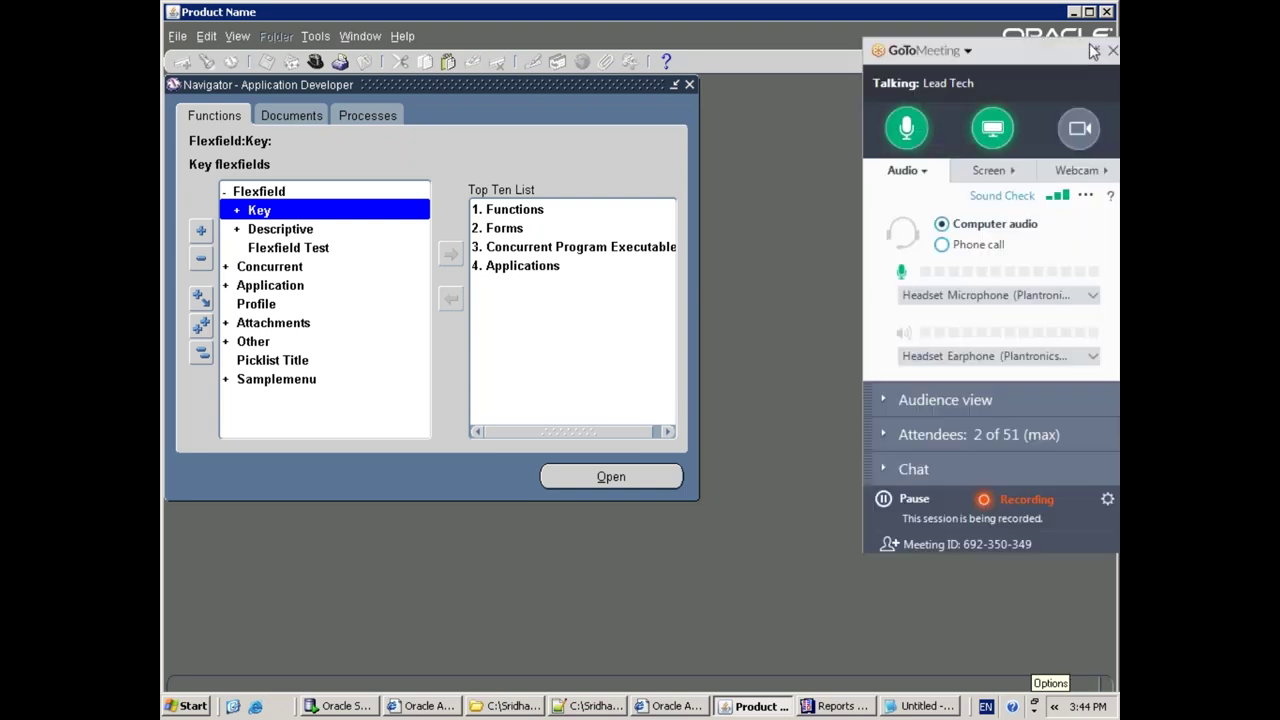
double_click(293, 232)
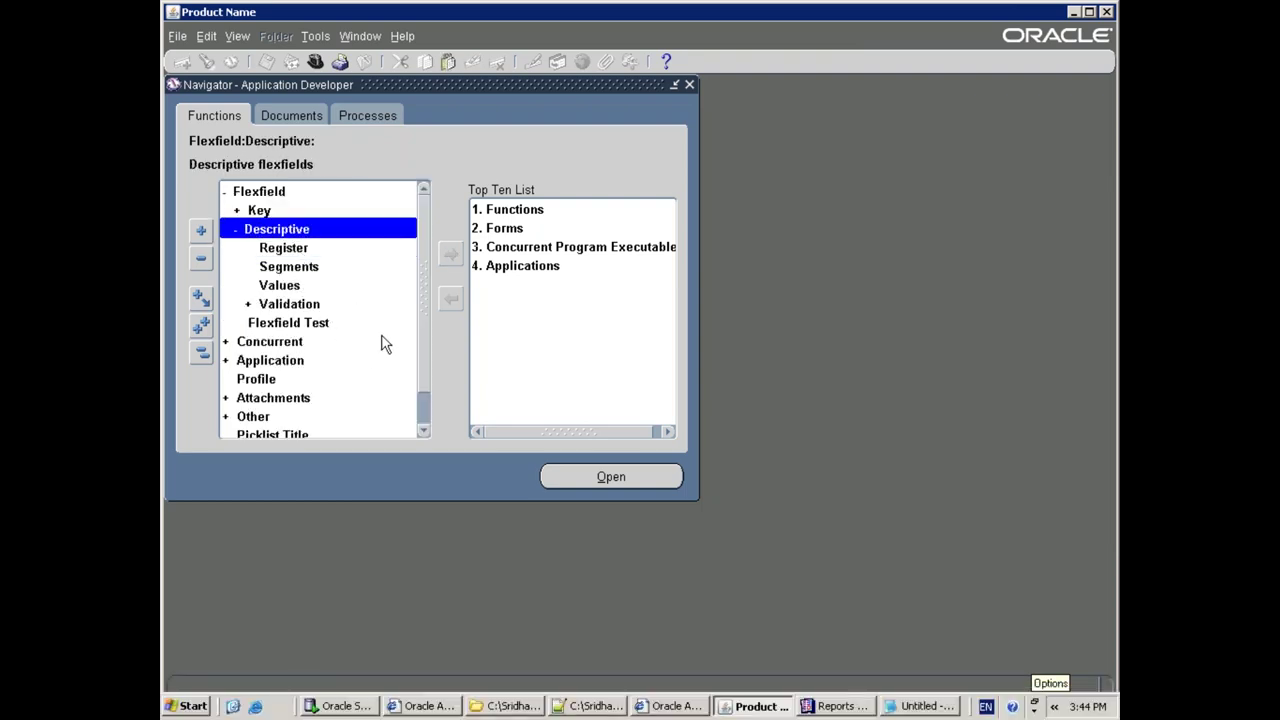
double_click(299, 250)
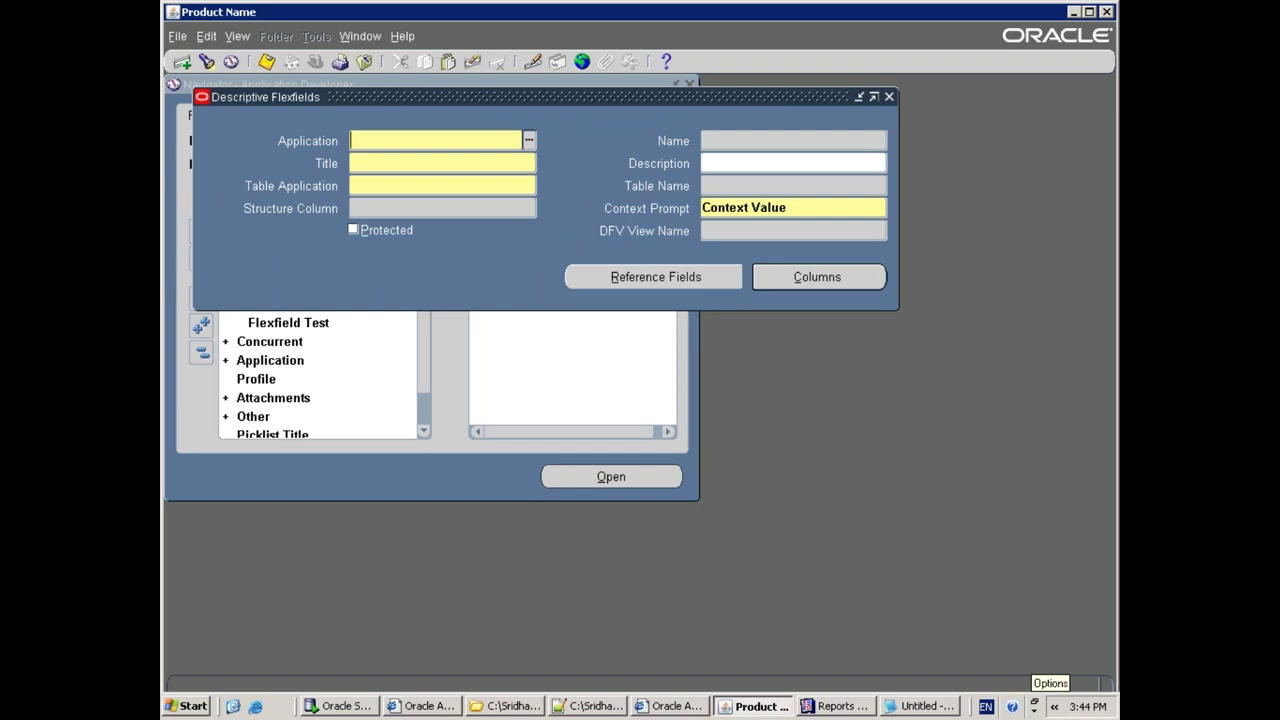
Step: Query General Ledger flexfields with the copied title in Name, which finds no records
key(F11)
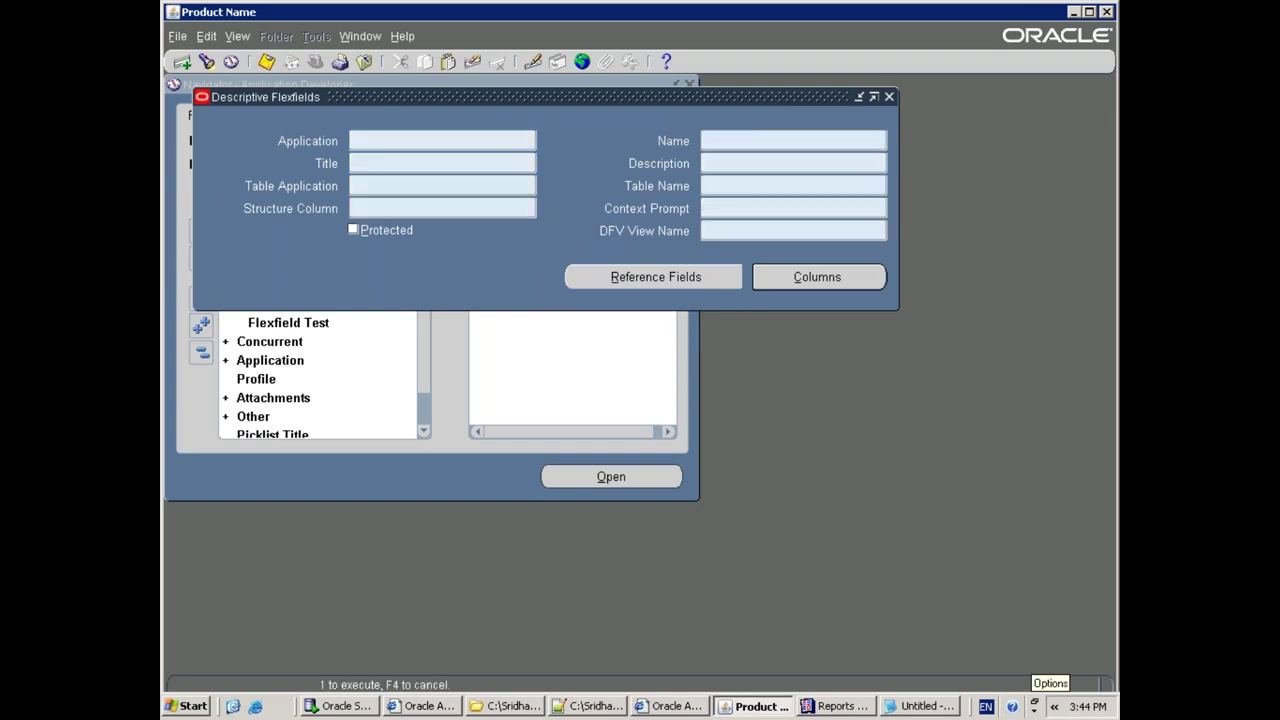
text(General Ledger)
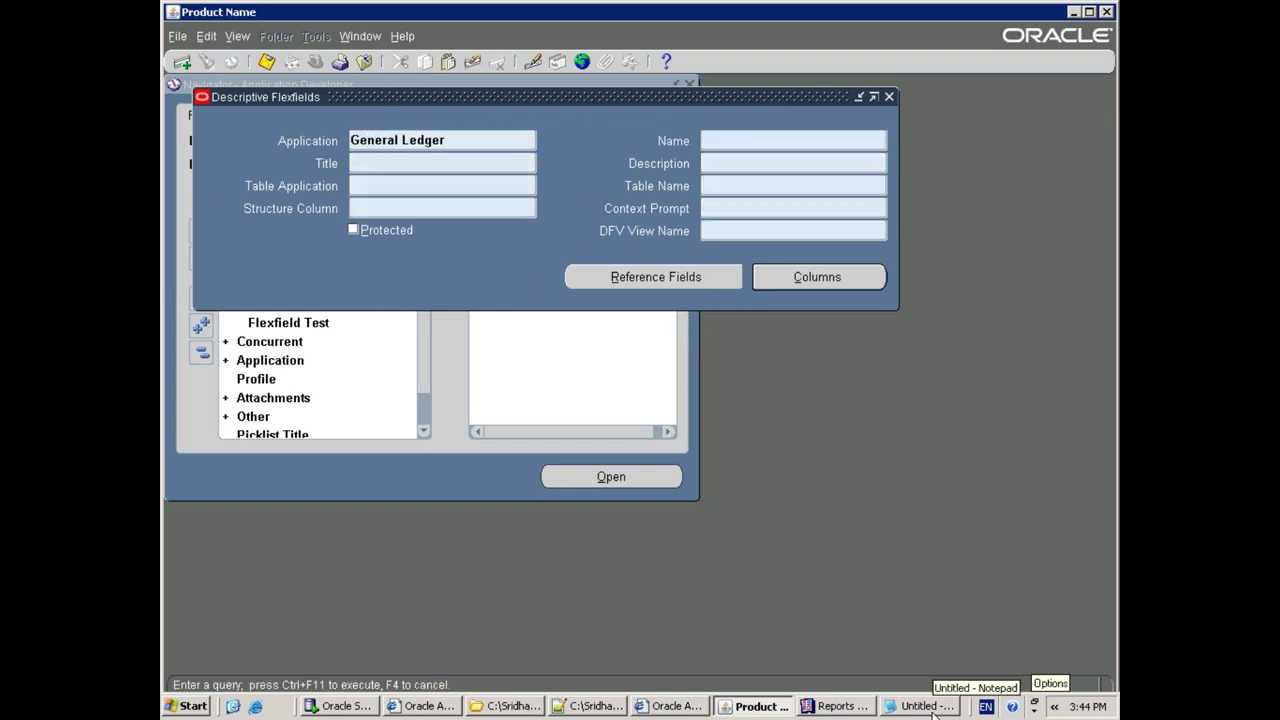
key(alt+Tab)
click(716, 224)
key(shift+Home)
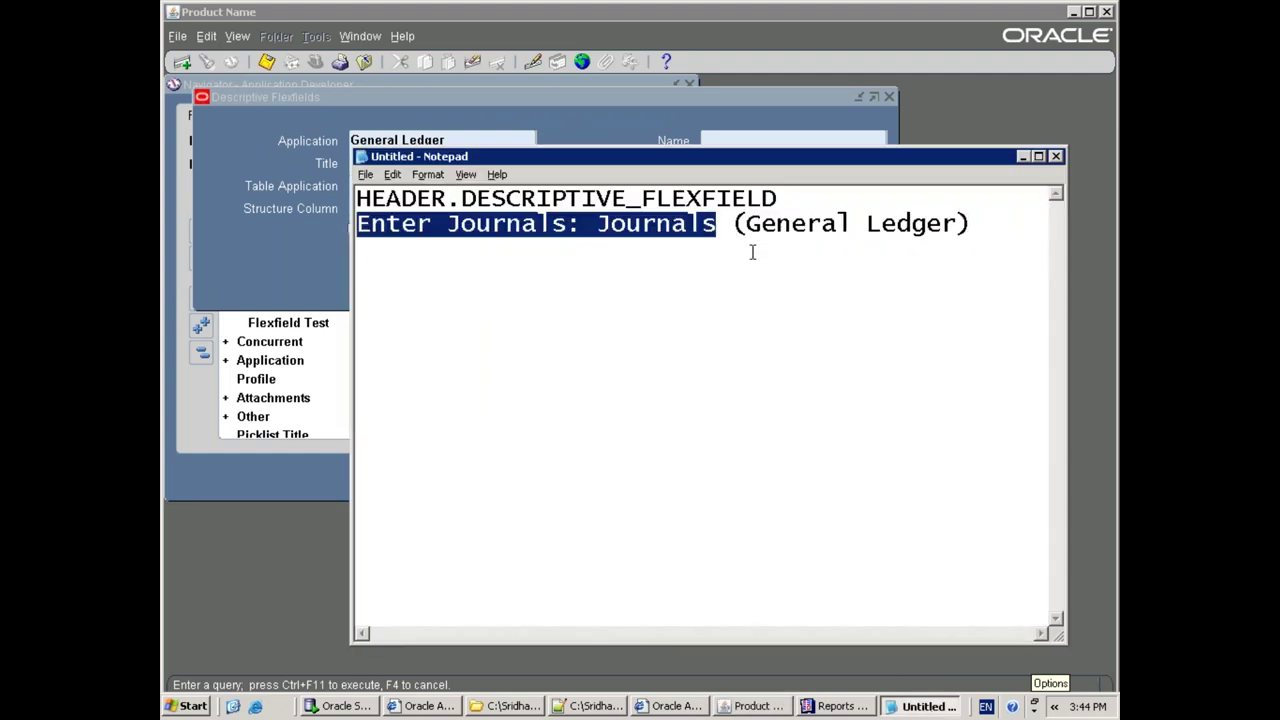
key(alt+Tab)
click(740, 146)
key(ctrl+v)
key(ctrl+F11)
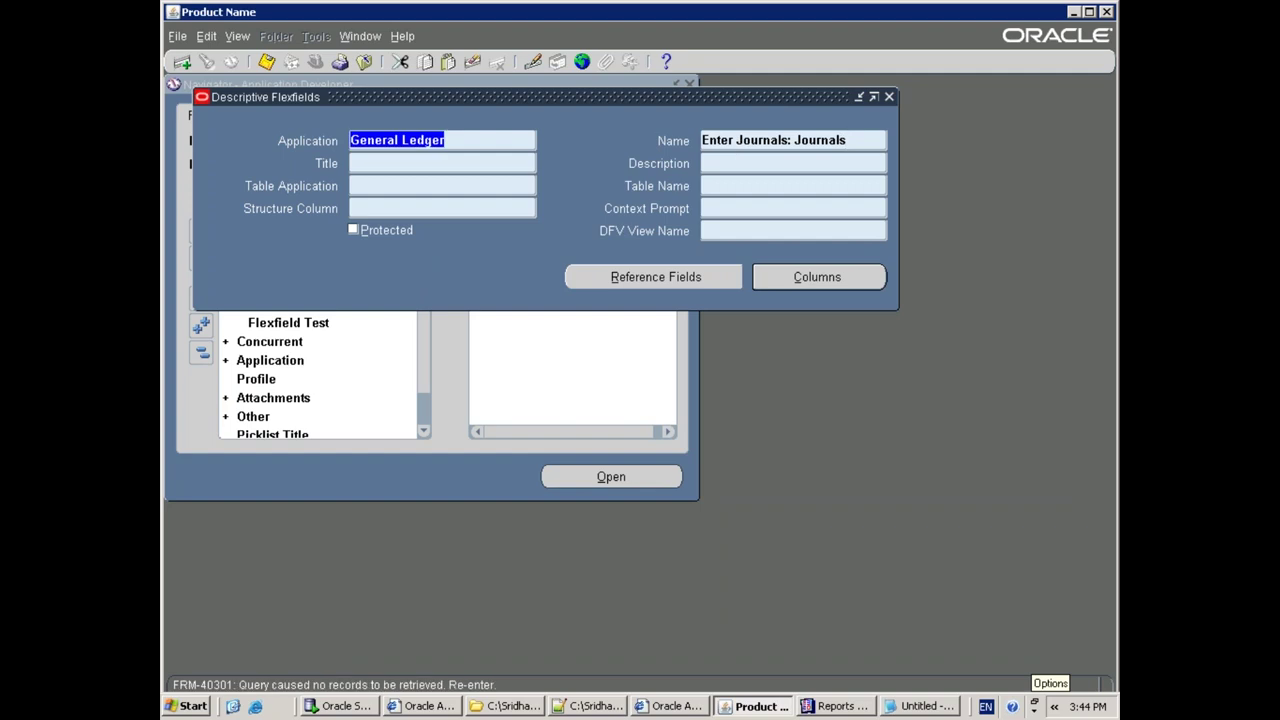
Step: Clear Name, put 'Enter Journals: Journals' in Title and rerun the query
key(Tab)
key(Delete)
key(Tab)
key(ctrl+v)
key(ctrl+F11)
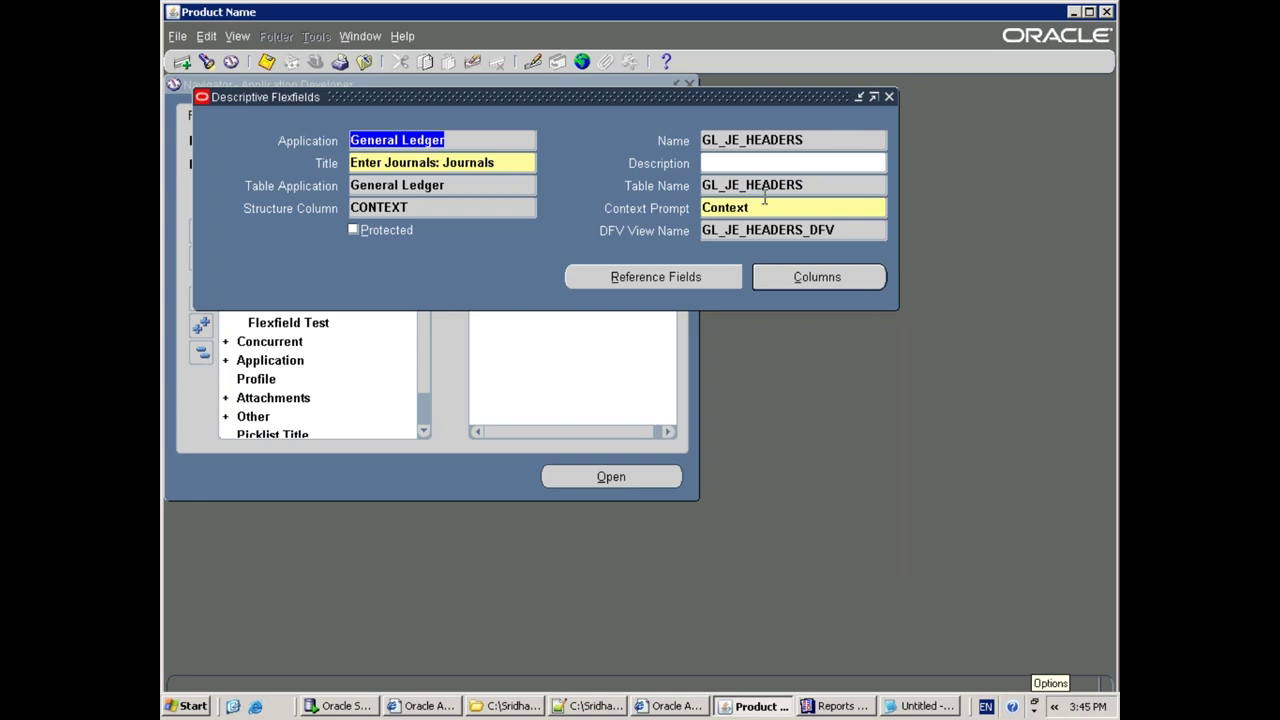
Step: Open the GL_JE_HEADERS column list and scroll through its columns
click(825, 283)
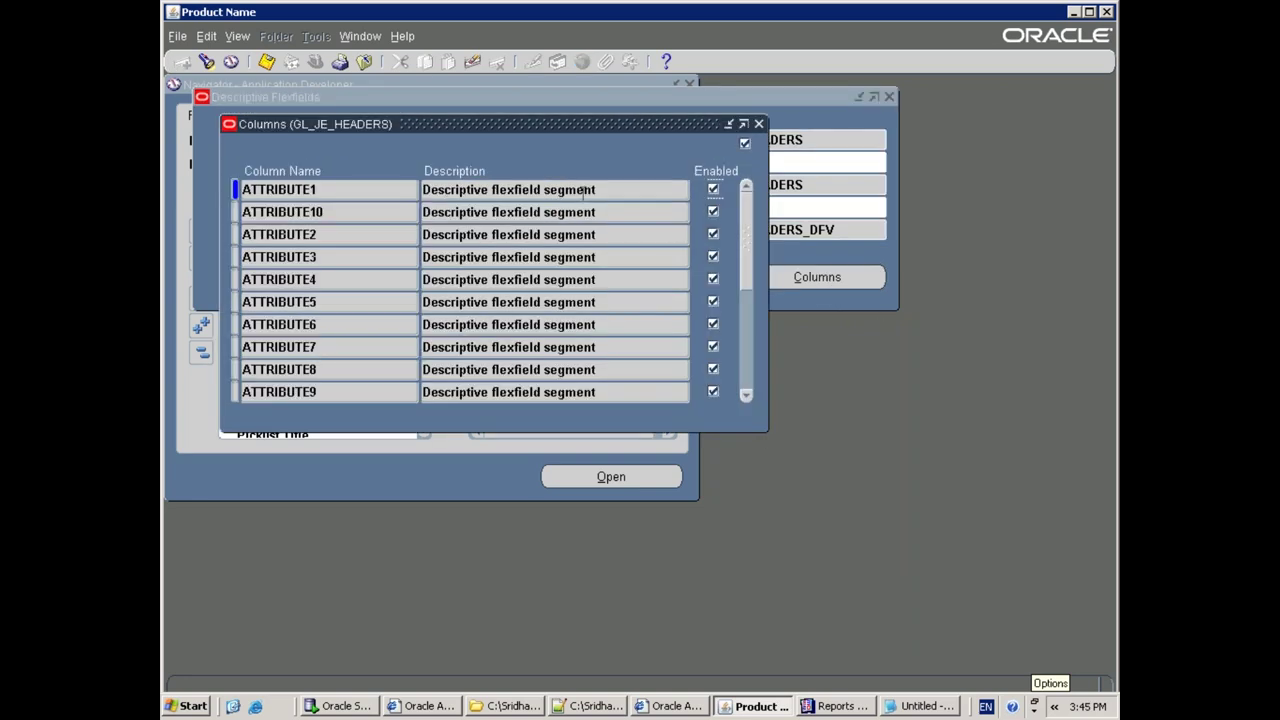
click(746, 382)
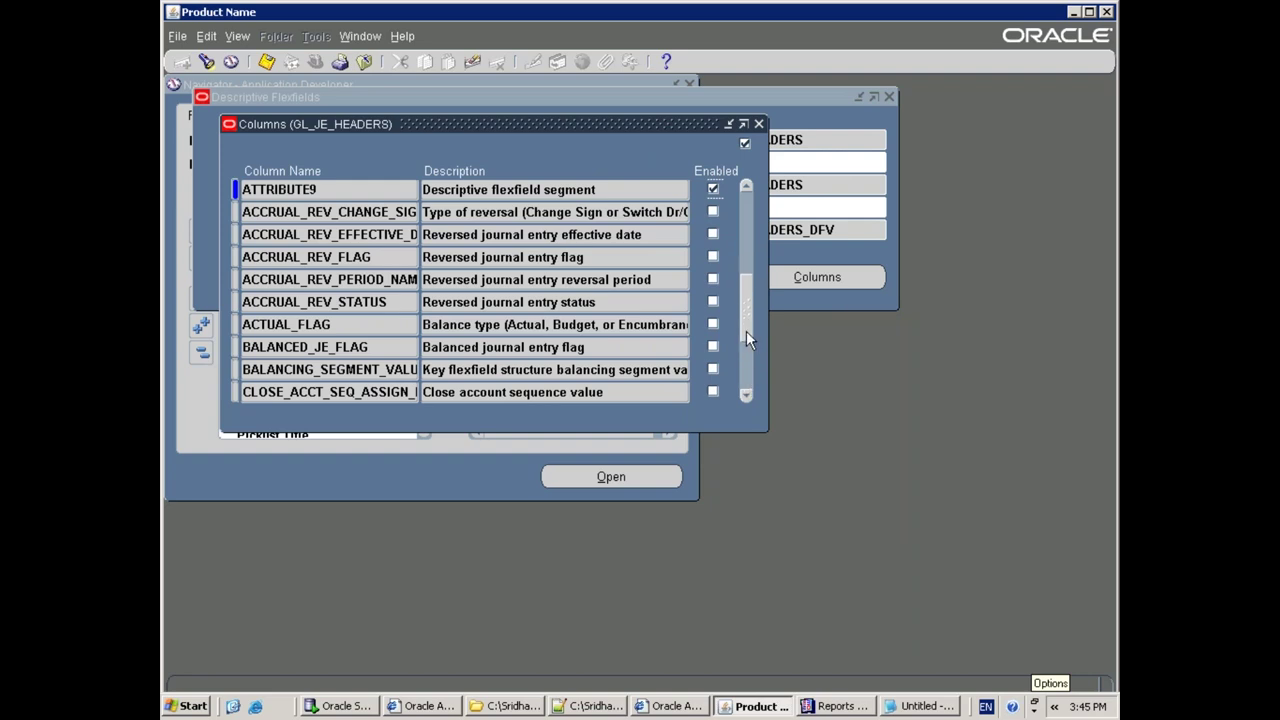
click(746, 383)
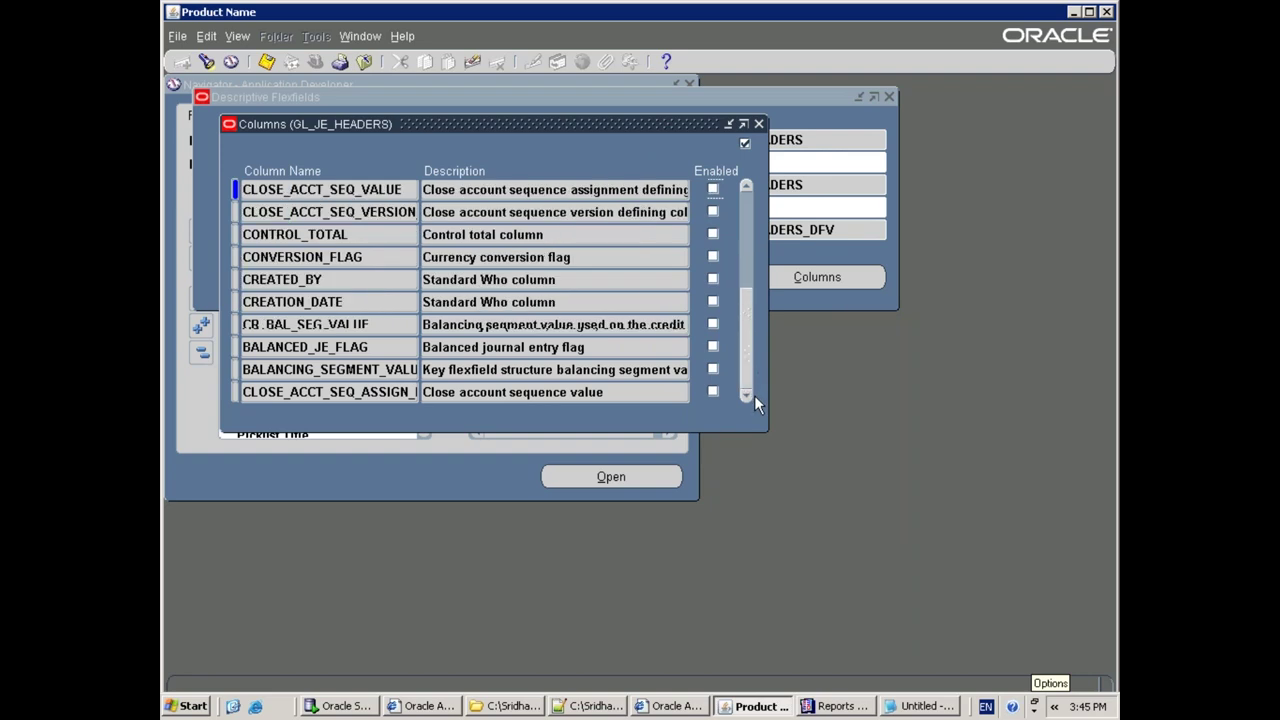
click(743, 268)
click(751, 234)
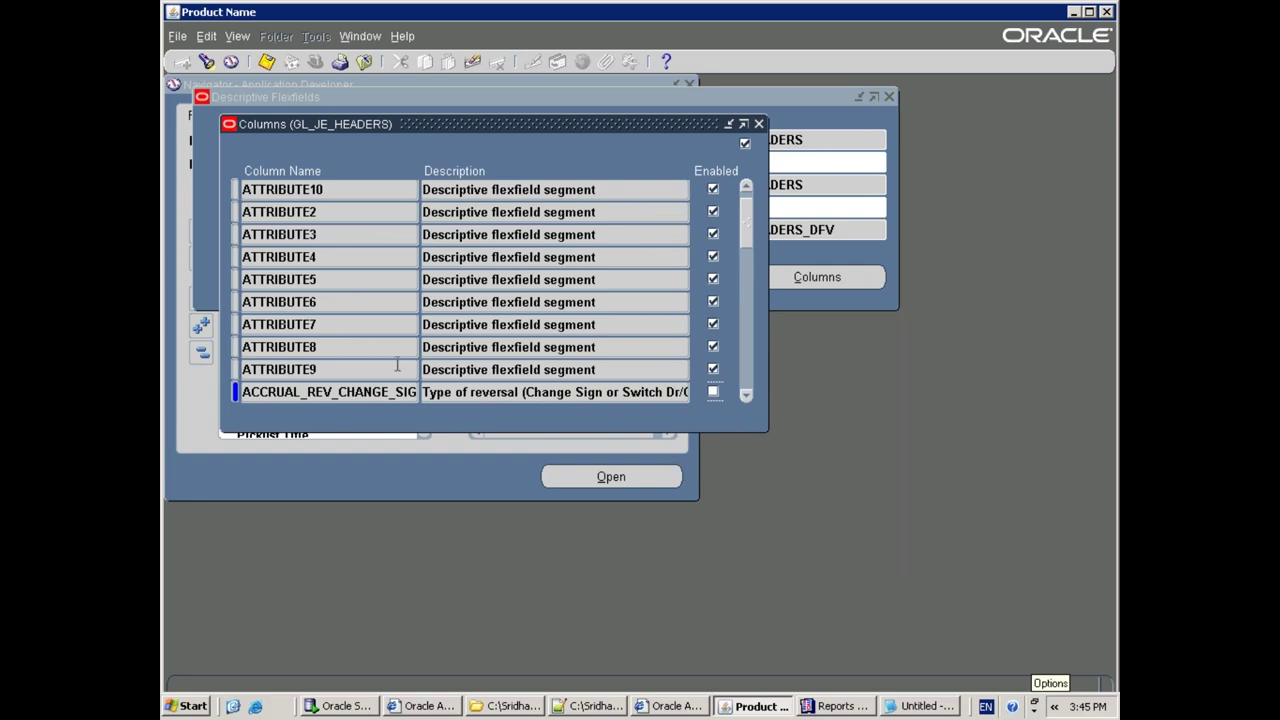
click(750, 393)
click(750, 393)
click(750, 393)
drag(750, 393, 749, 390)
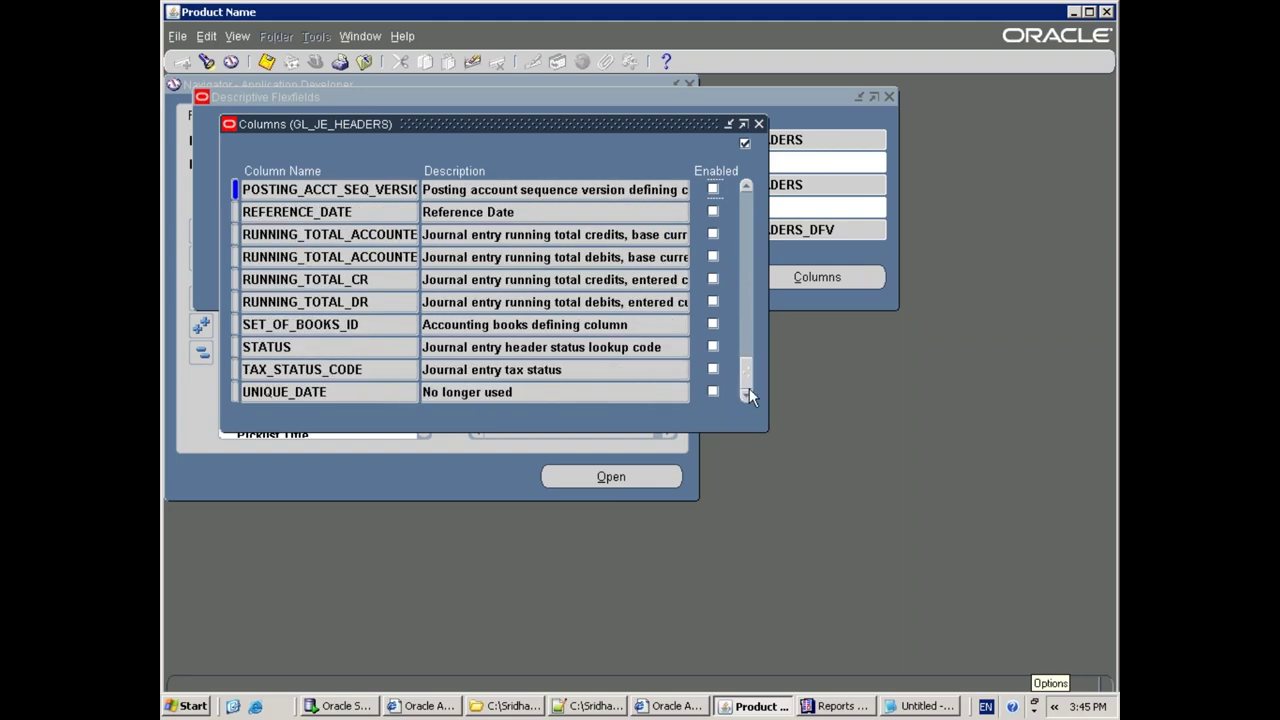
Step: Confirm ATTRIBUTE1–ATTRIBUTE10 are enabled and close the column list
click(746, 334)
click(751, 291)
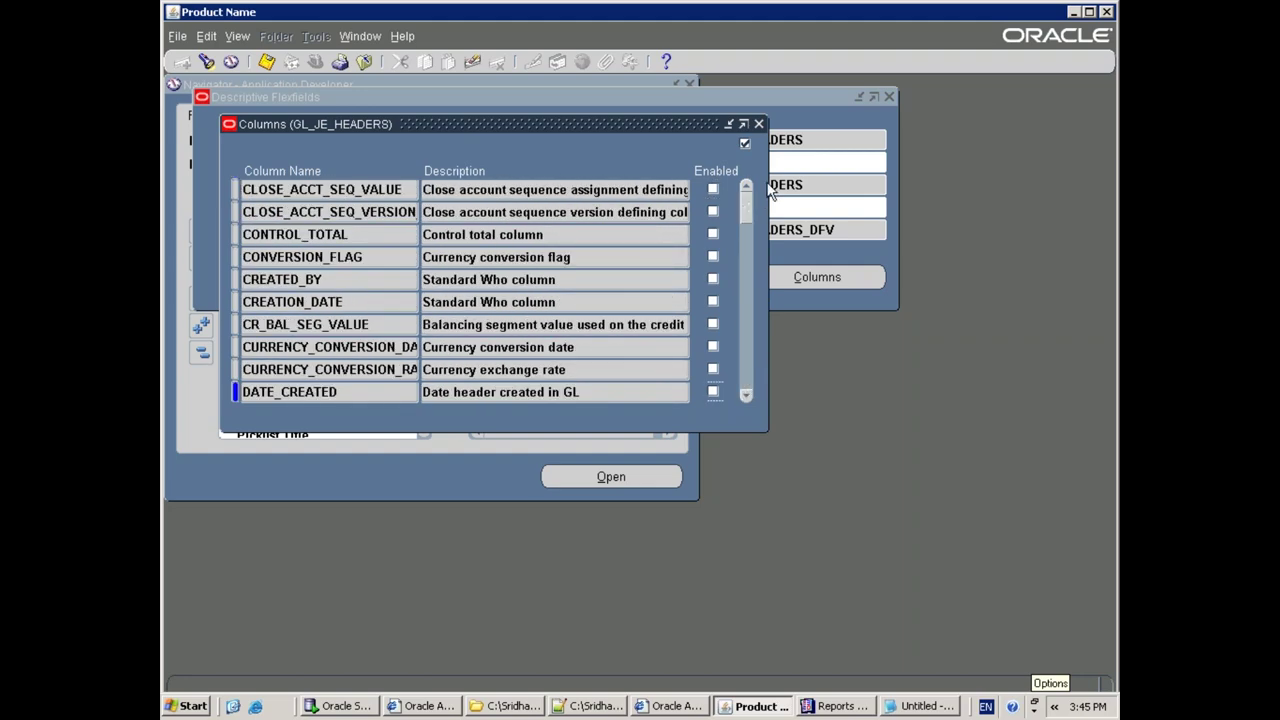
click(746, 196)
click(348, 186)
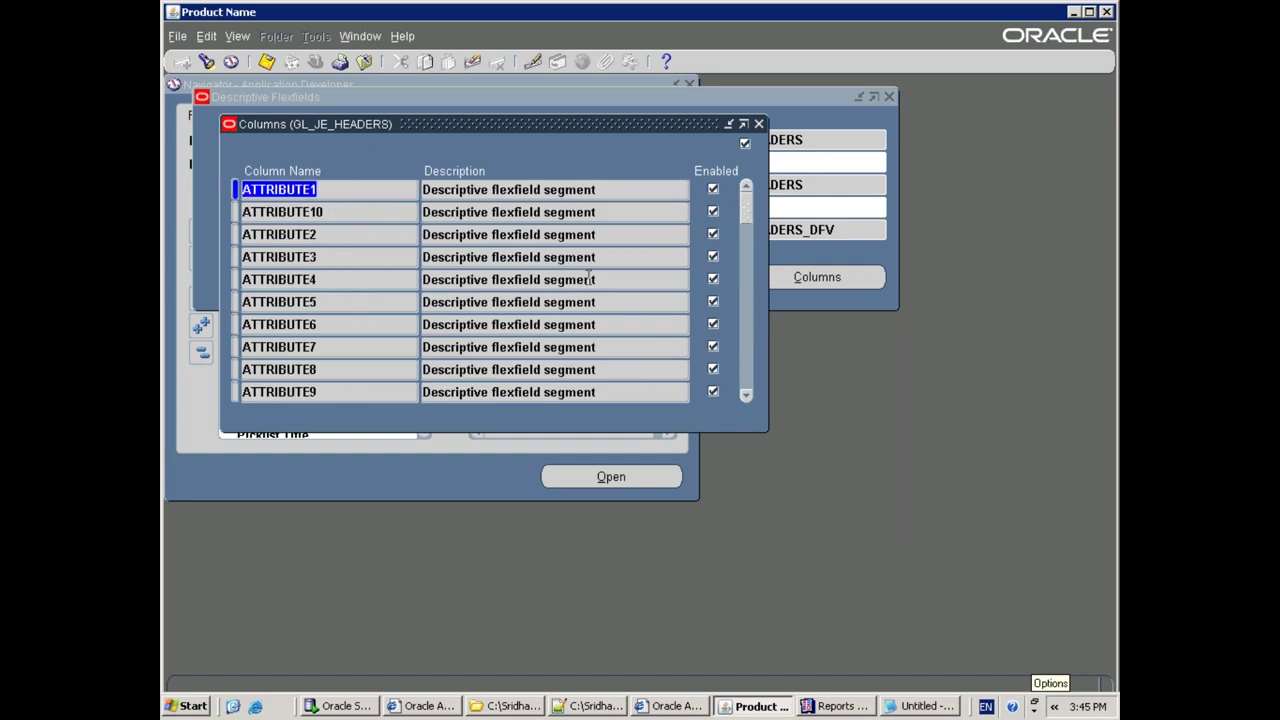
click(747, 395)
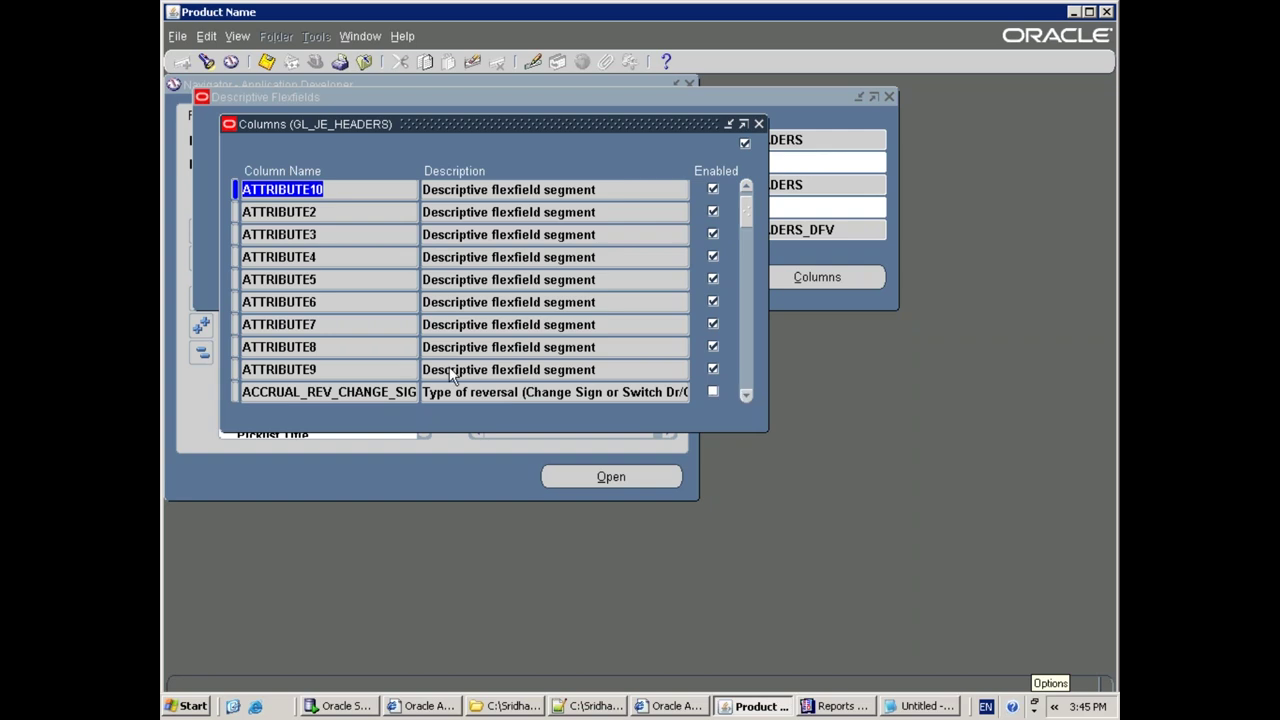
click(758, 125)
click(497, 162)
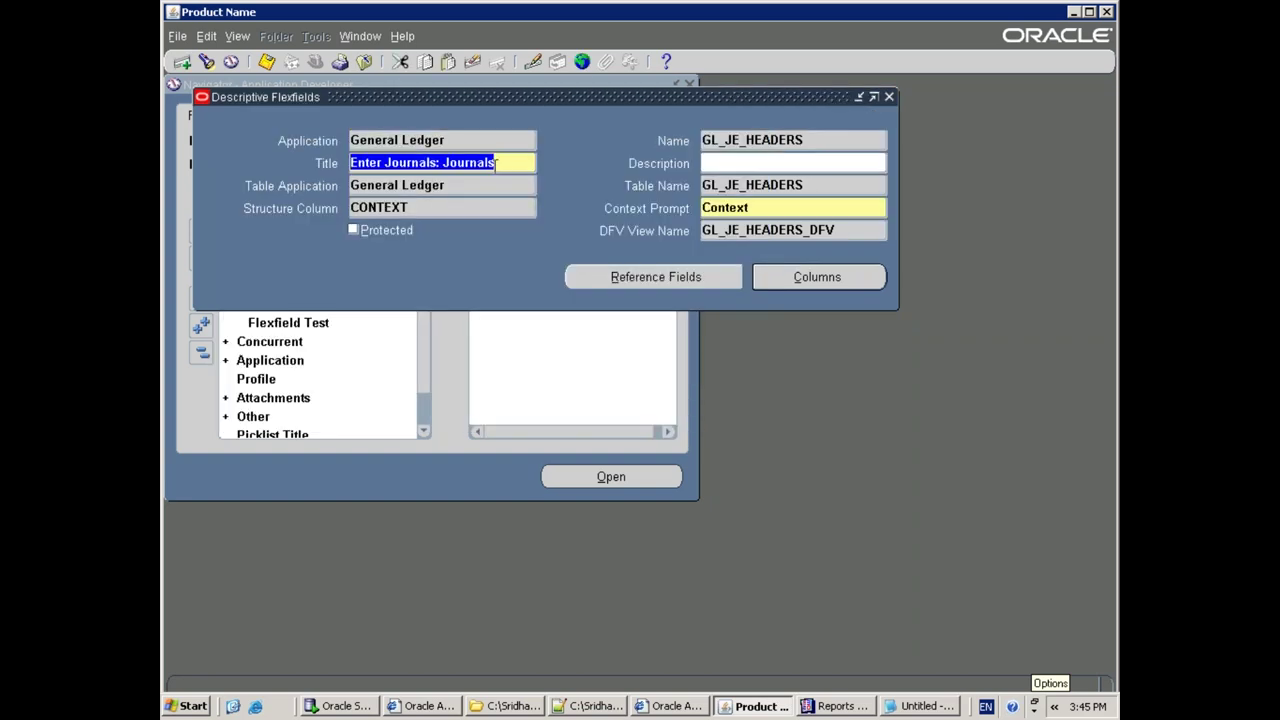
Step: Close the Register form, open Descriptive Segments and query Application General Ledger
key(ctrl+F4)
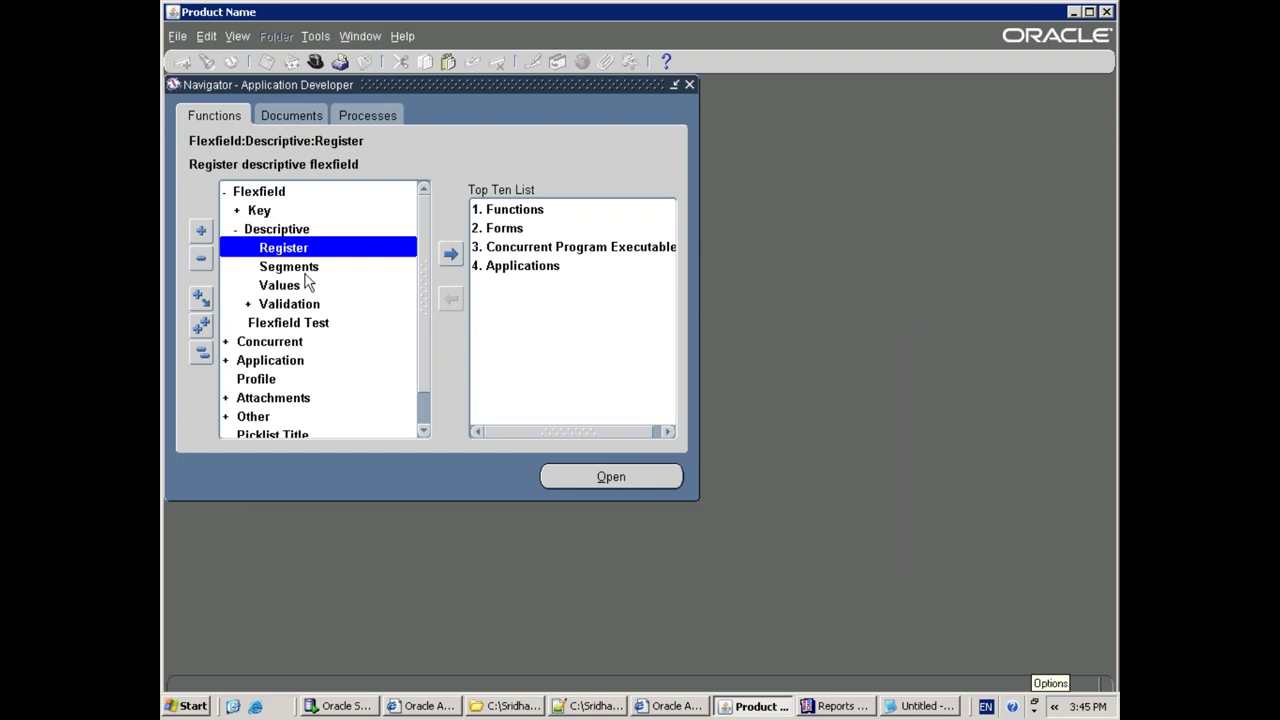
click(310, 274)
double_click(310, 274)
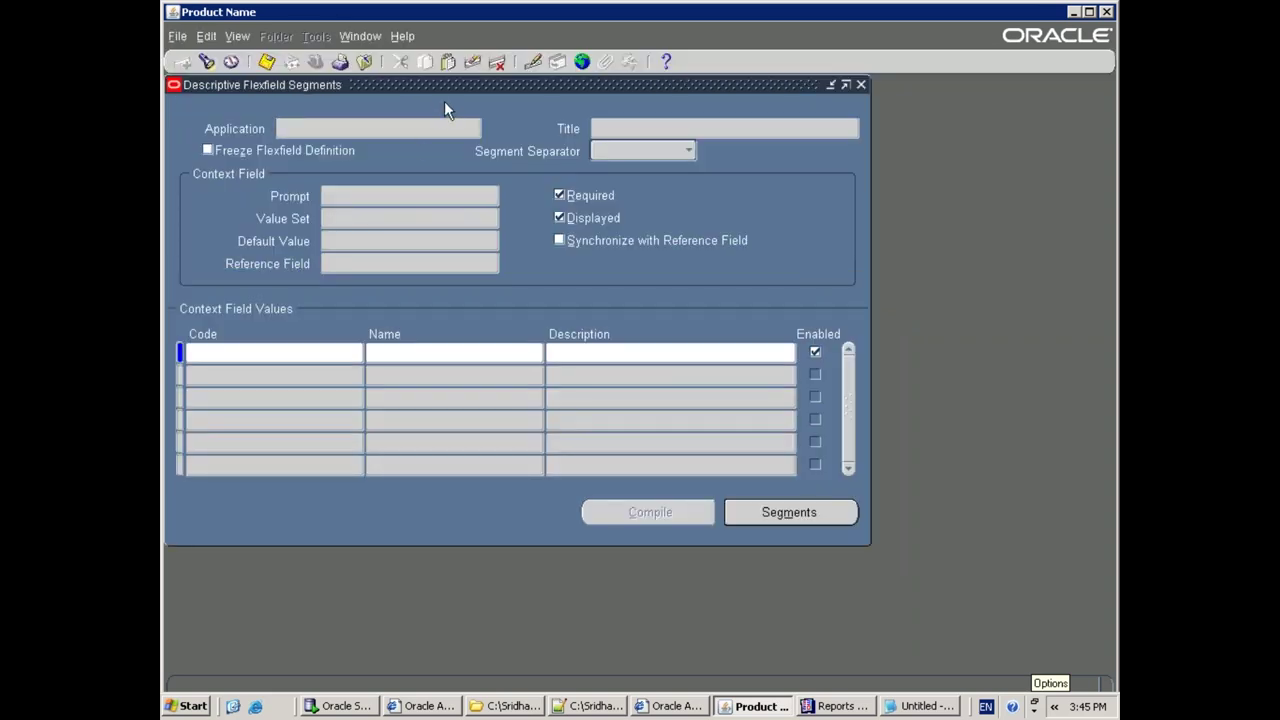
key(F11)
text(Genera)
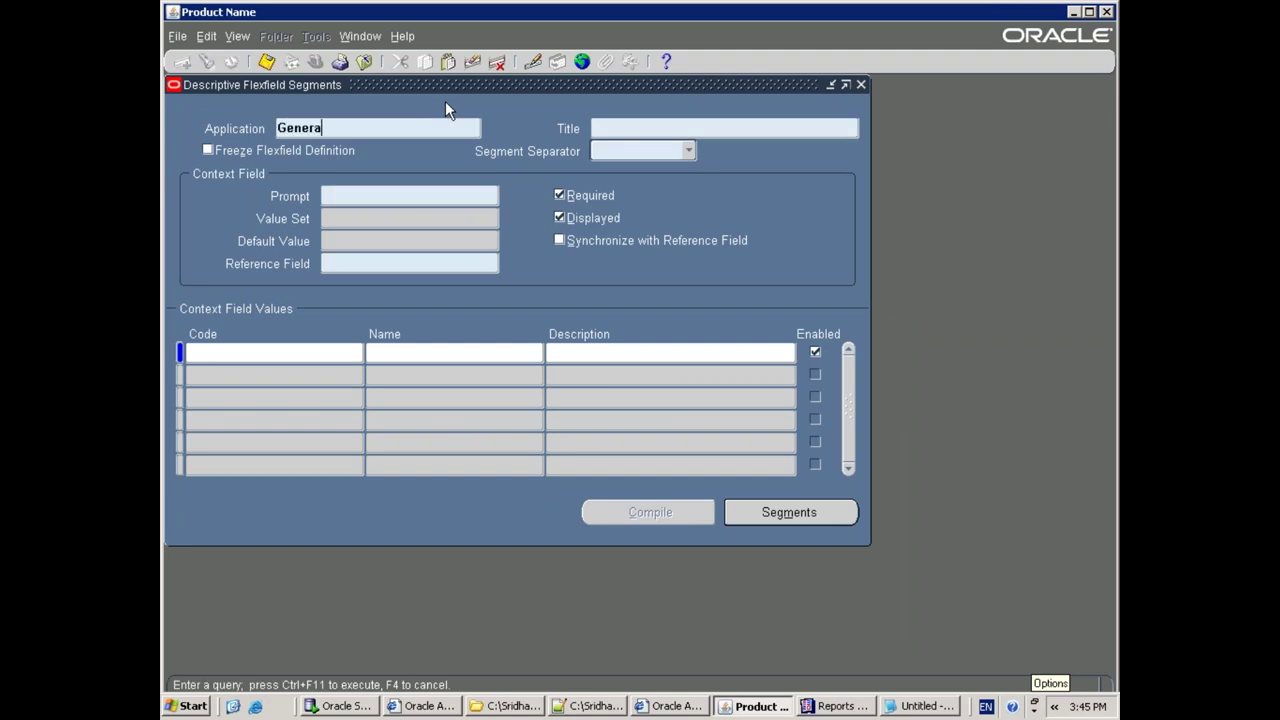
text(l Ledger)
key(ctrl+F11)
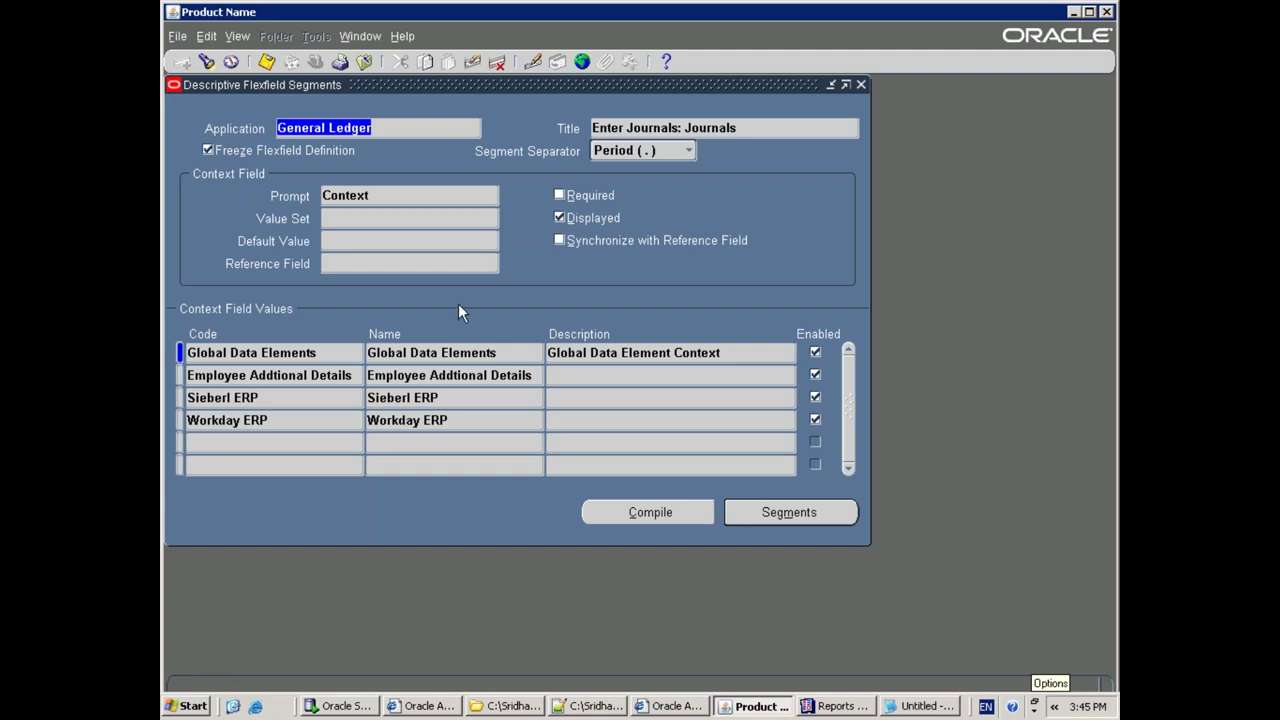
Step: Browse the four contexts, select Global Data Elements and uncheck Freeze Flexfield Definition
click(400, 197)
key(Down)
key(Up)
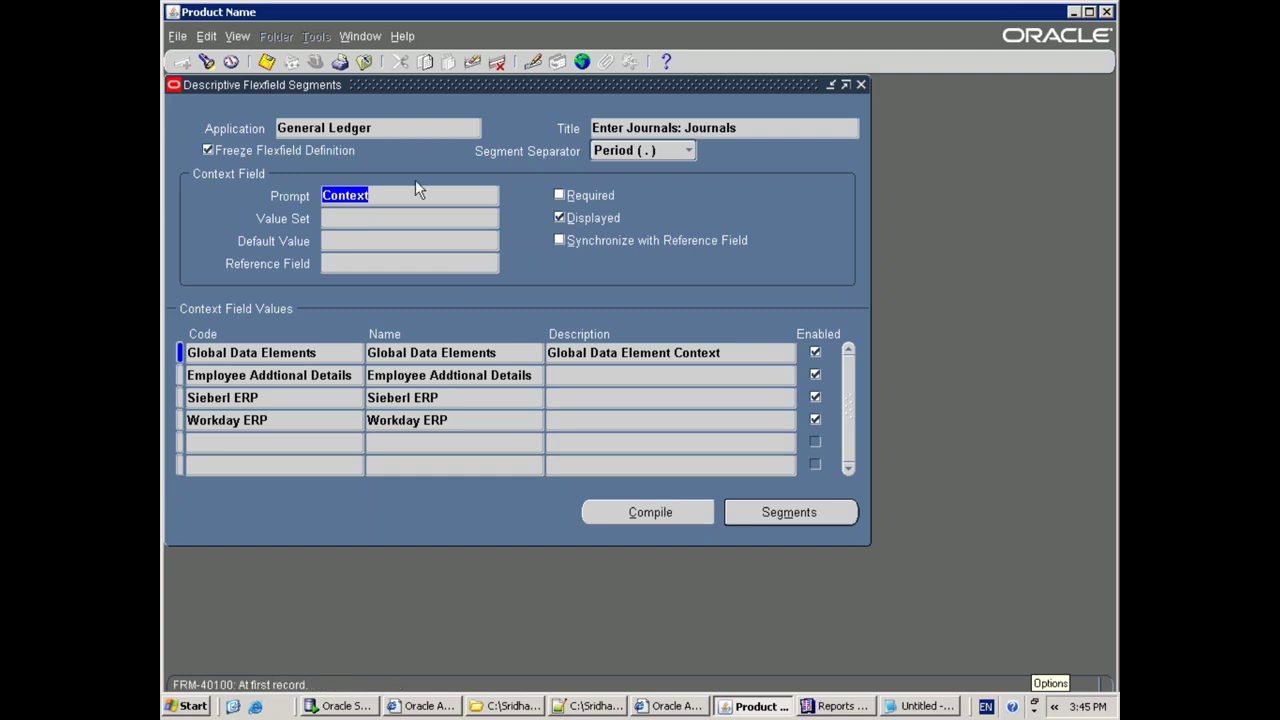
click(507, 423)
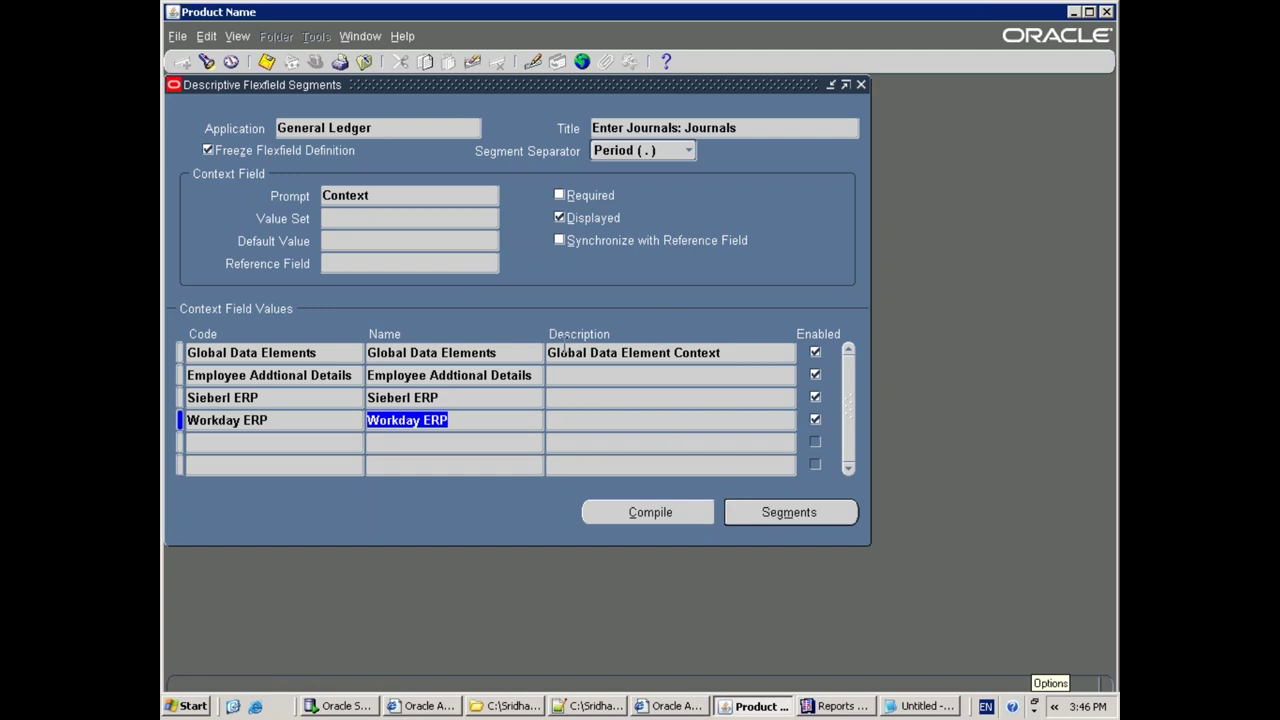
click(525, 355)
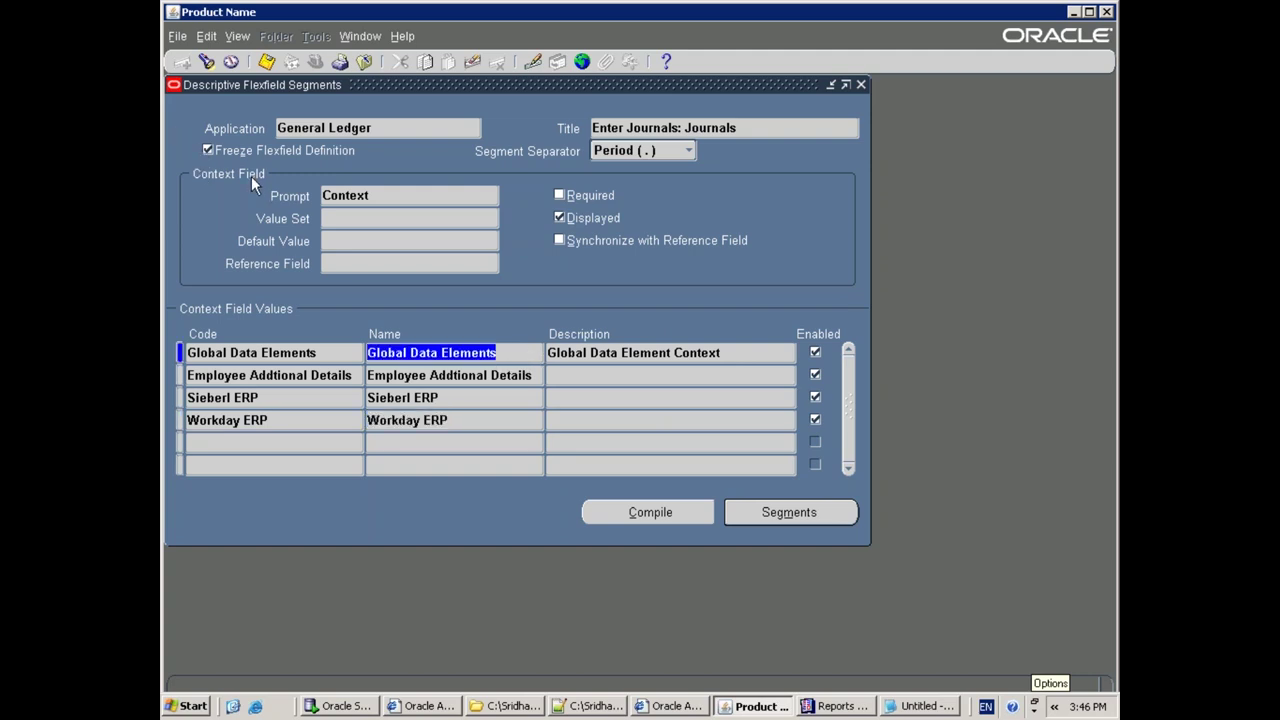
click(212, 148)
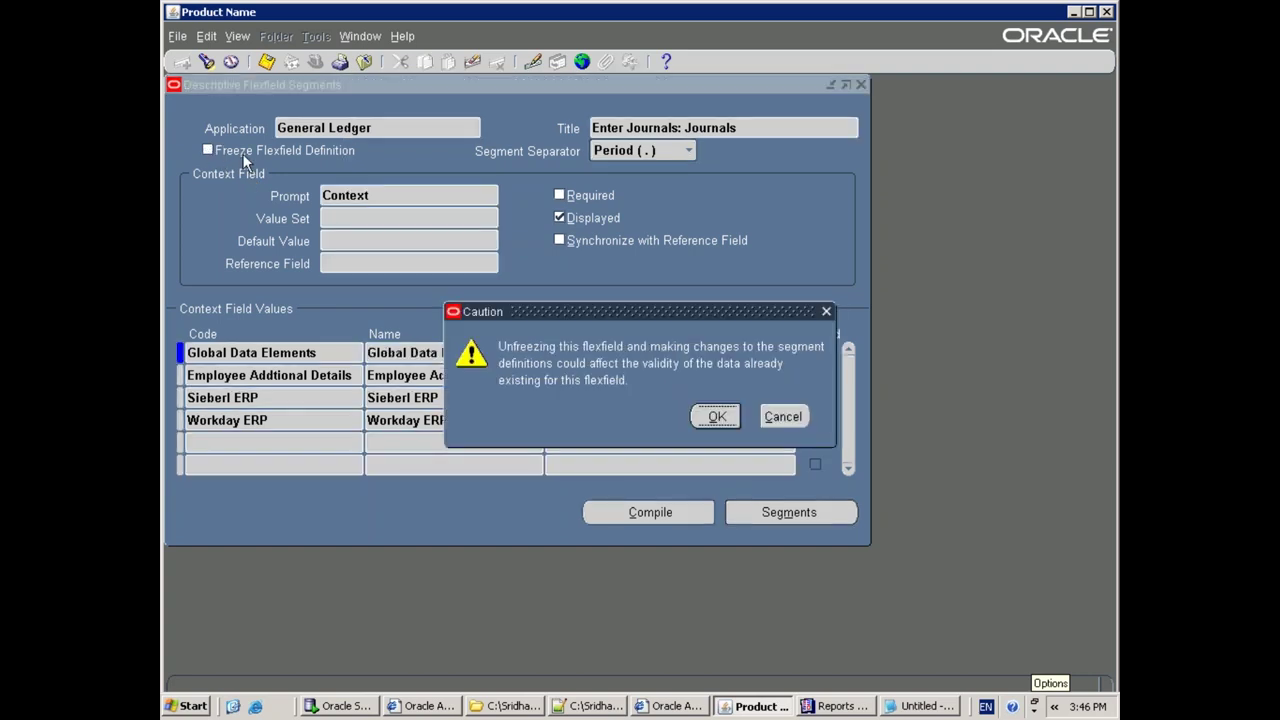
Step: Accept the caution and open the segment list for the Global Data Elements context
click(716, 416)
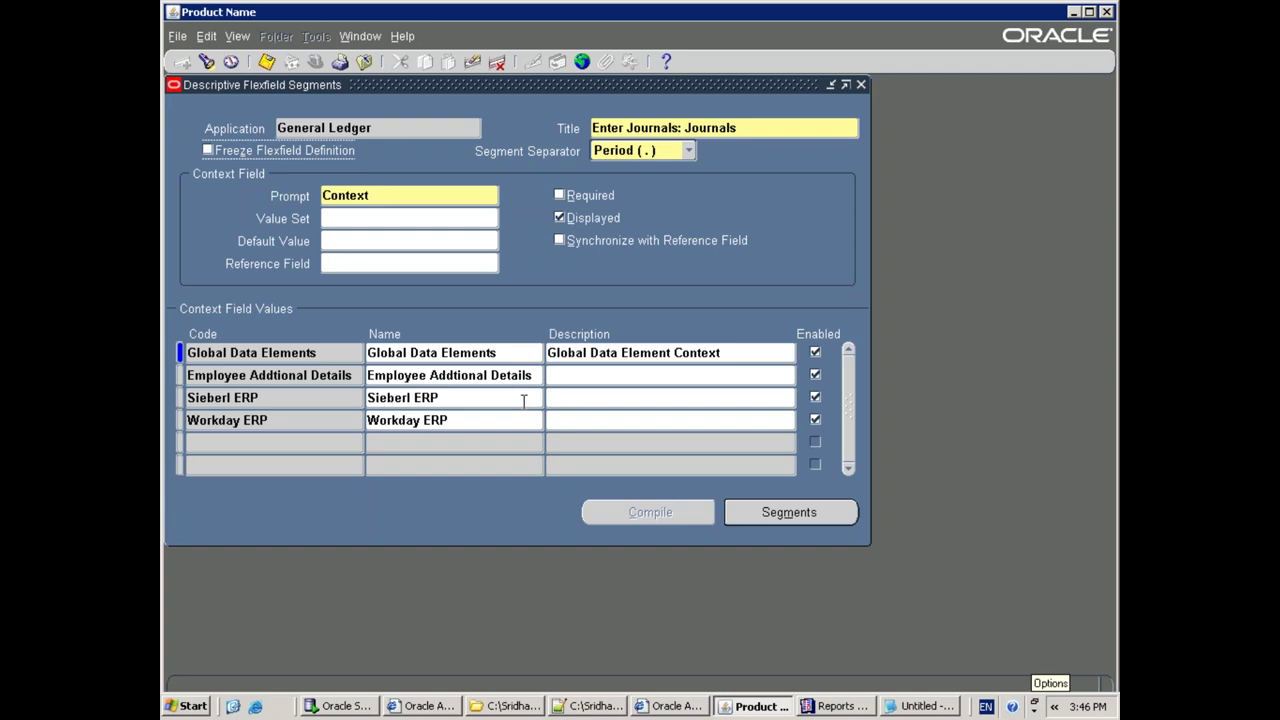
click(514, 356)
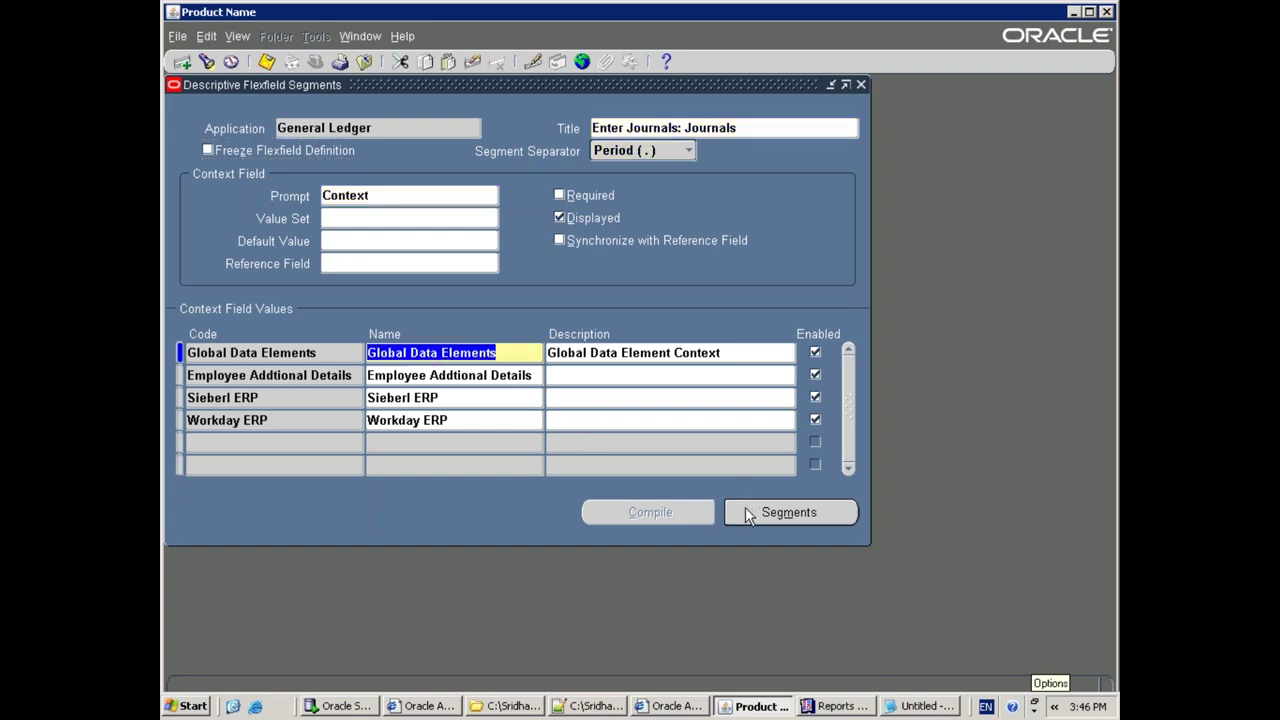
click(747, 514)
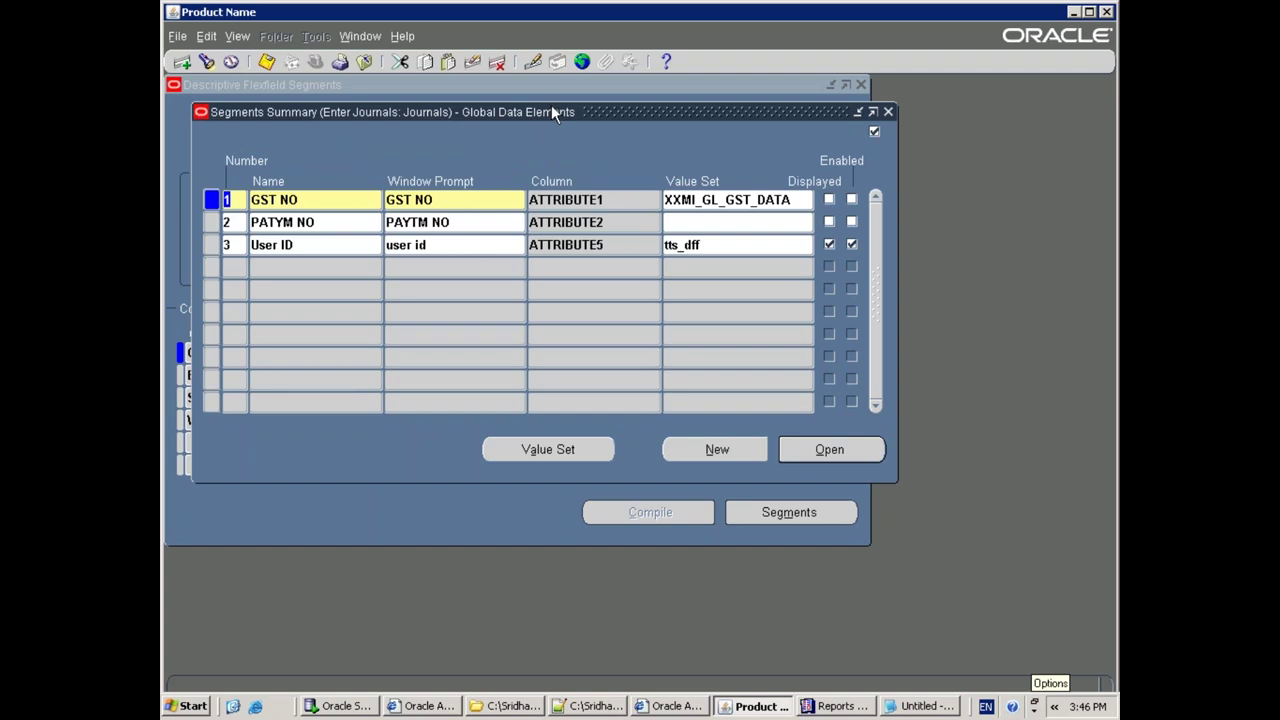
drag(551, 105, 643, 152)
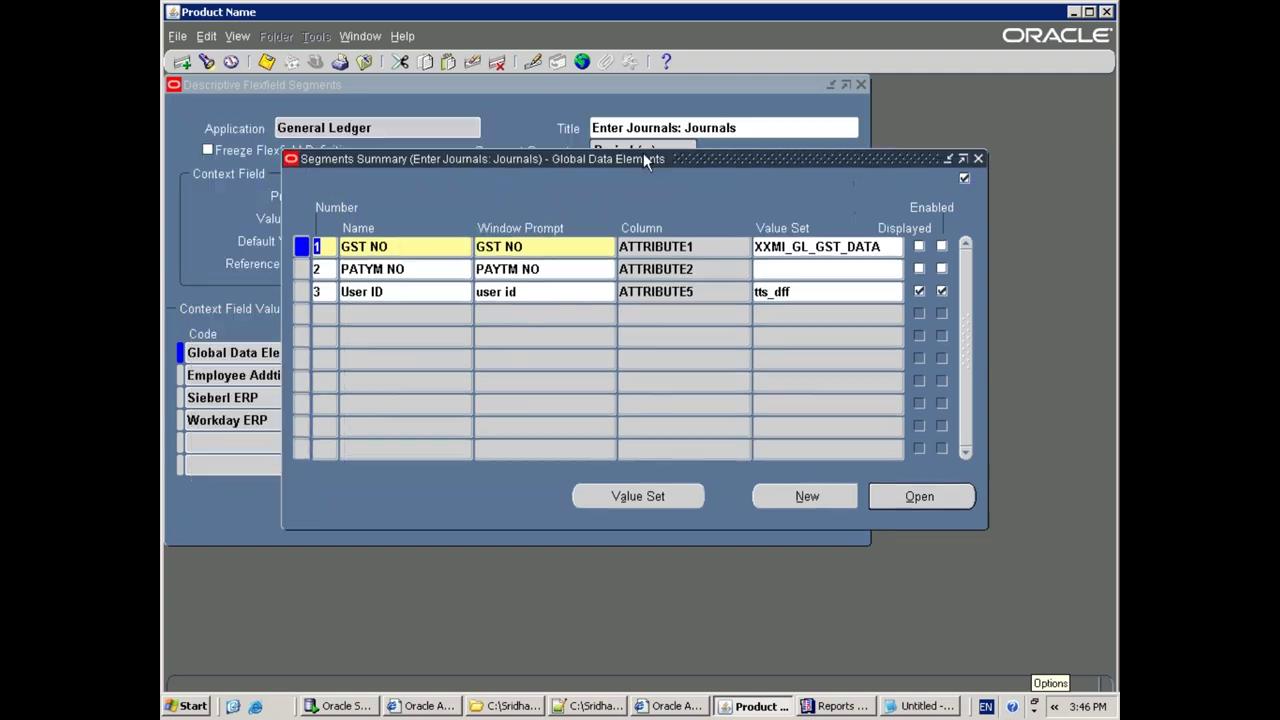
click(918, 290)
Step: Add segment 4 'Mobile No' on column ATTRIBUTE7 and save it
click(325, 313)
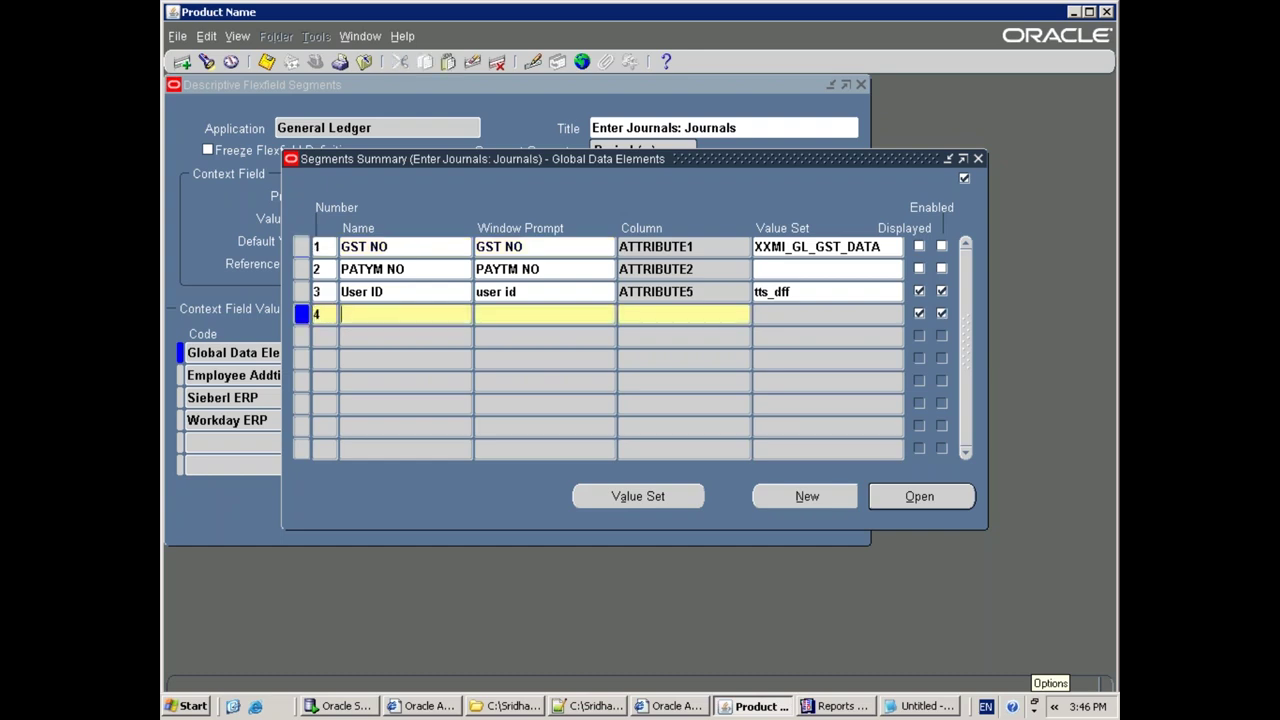
text(Mobile No)
key(Tab)
key(Tab)
text(At)
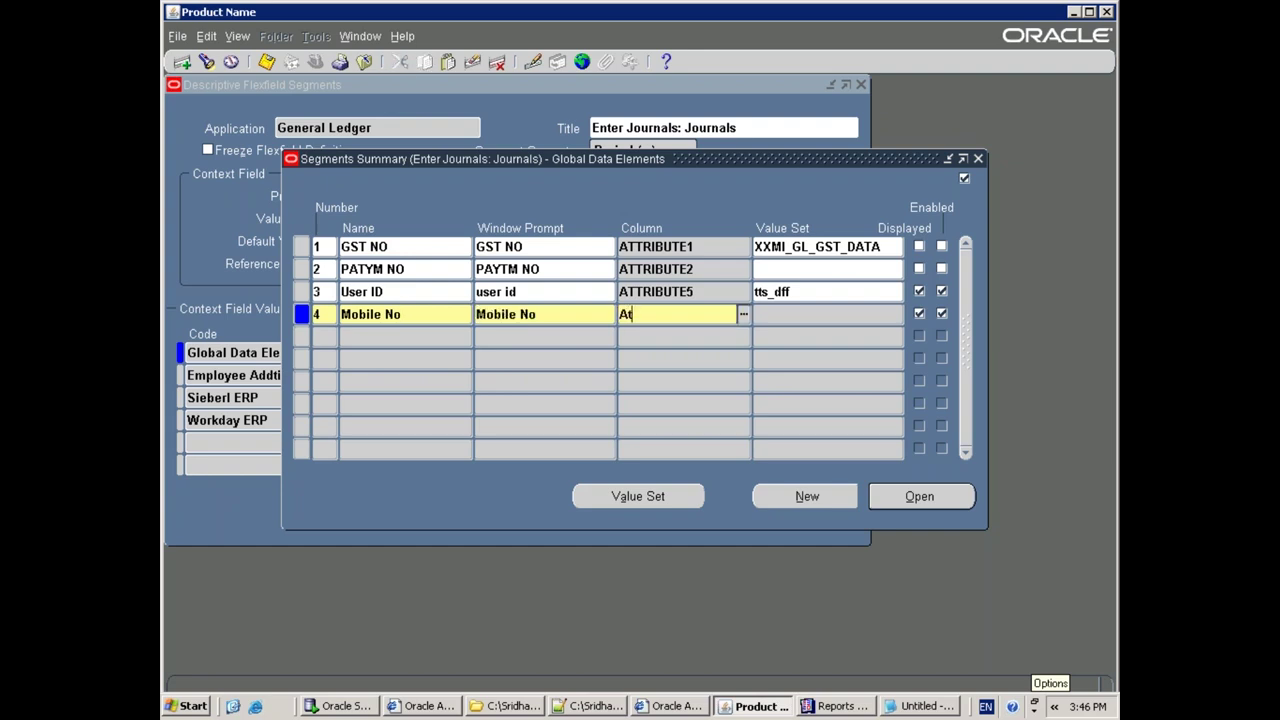
text(tribute7)
key(Tab)
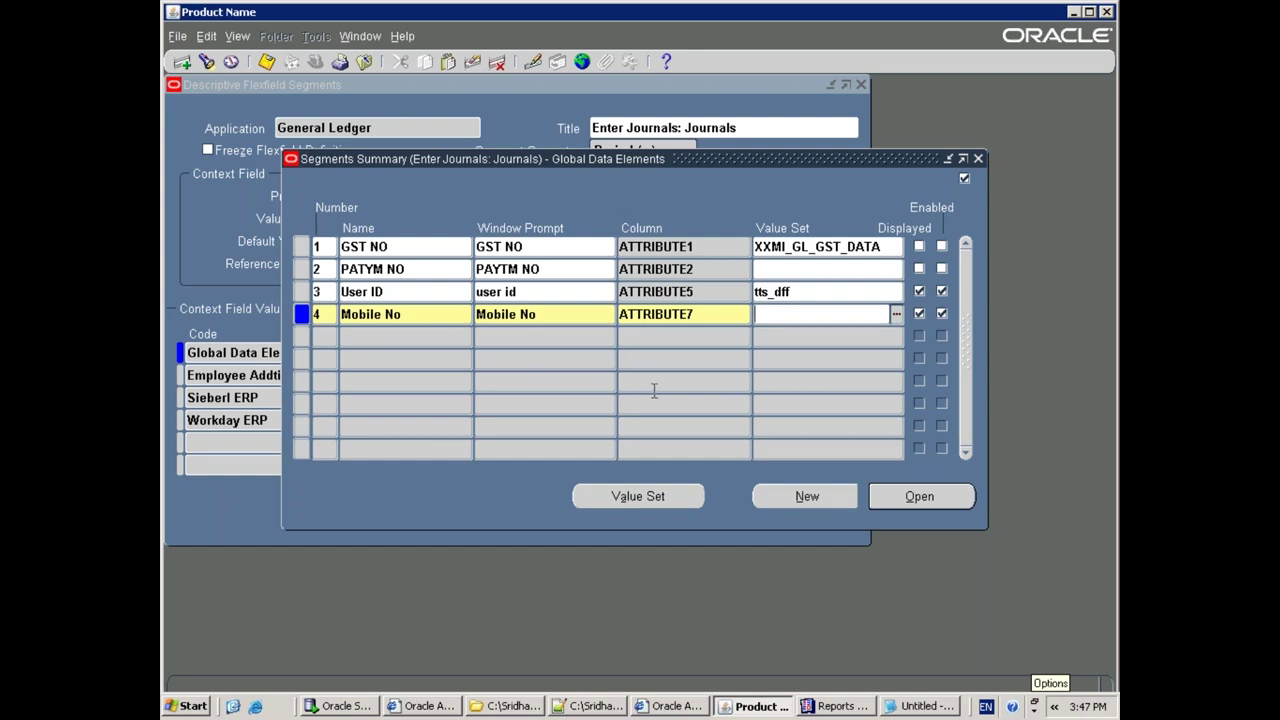
click(670, 361)
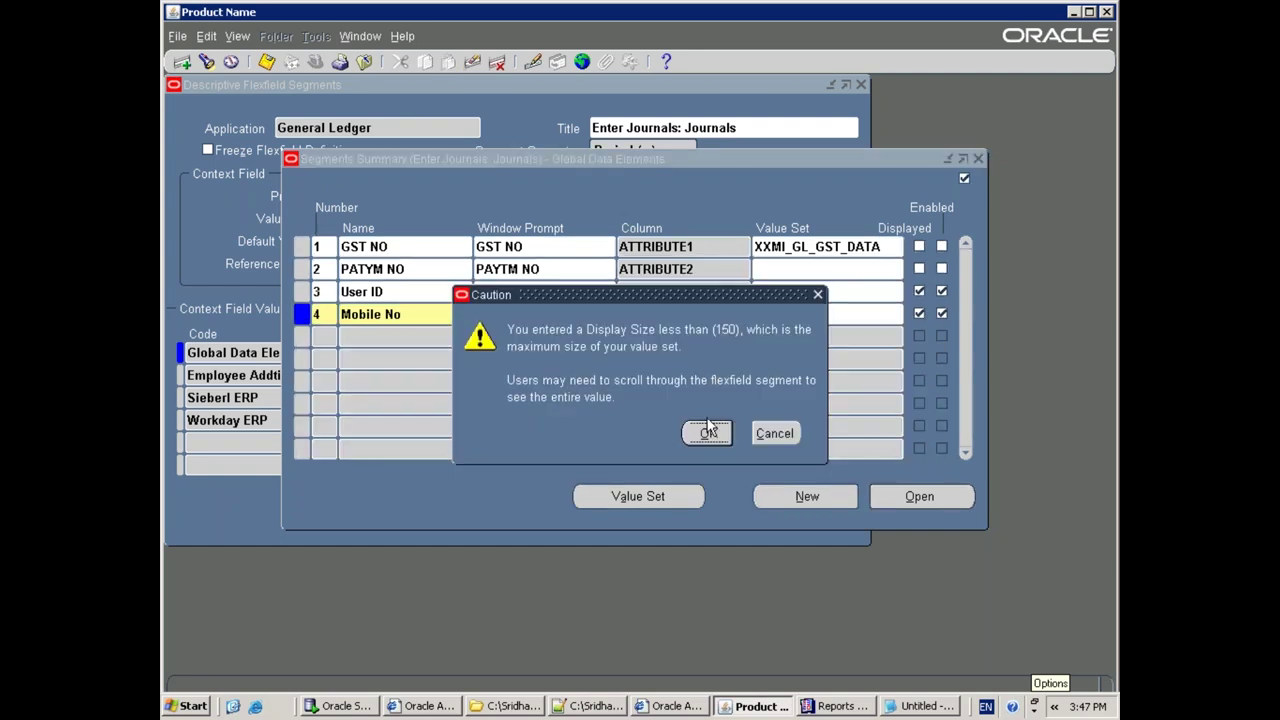
click(707, 432)
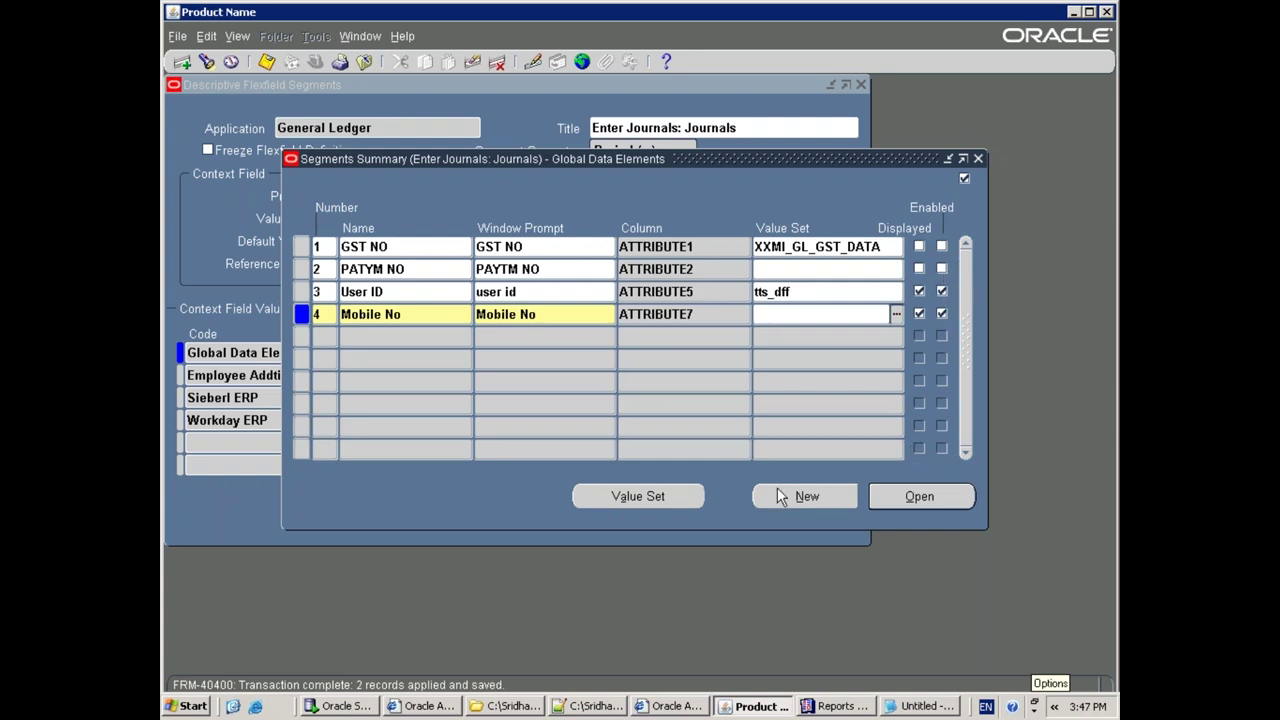
Step: Uncheck Required on the Mobile No segment, then close both segment windows
click(925, 497)
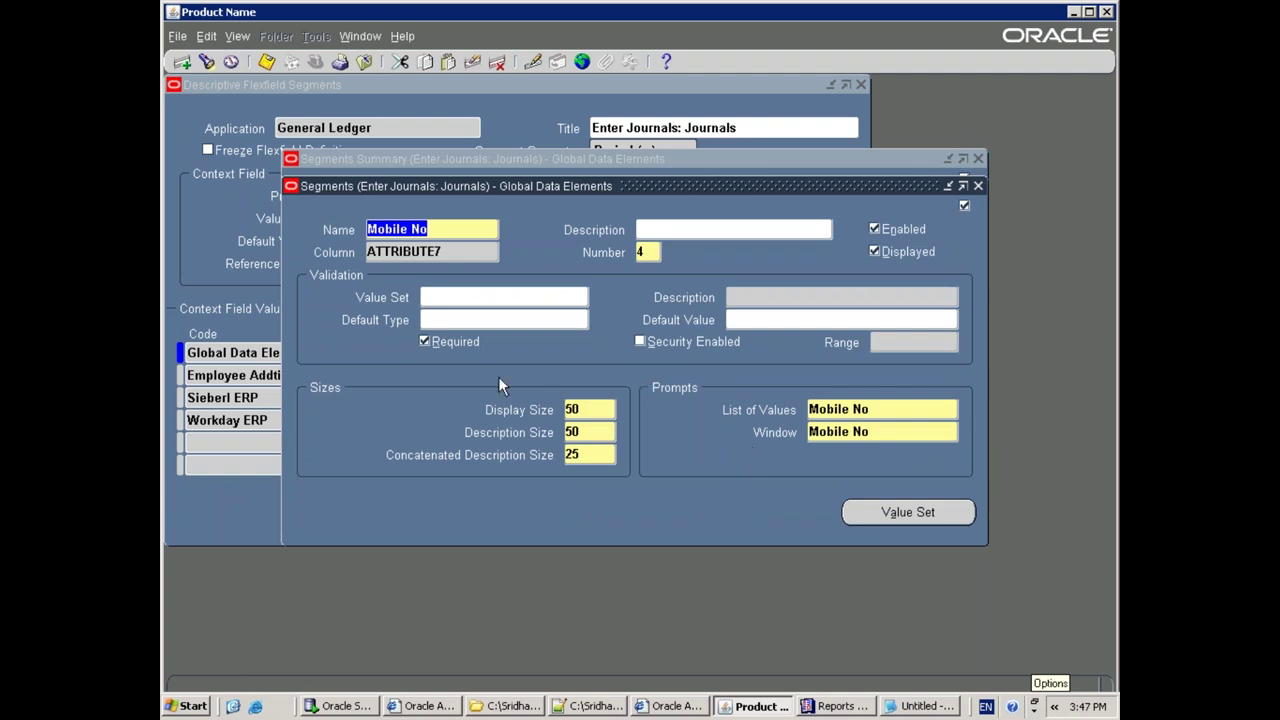
click(439, 341)
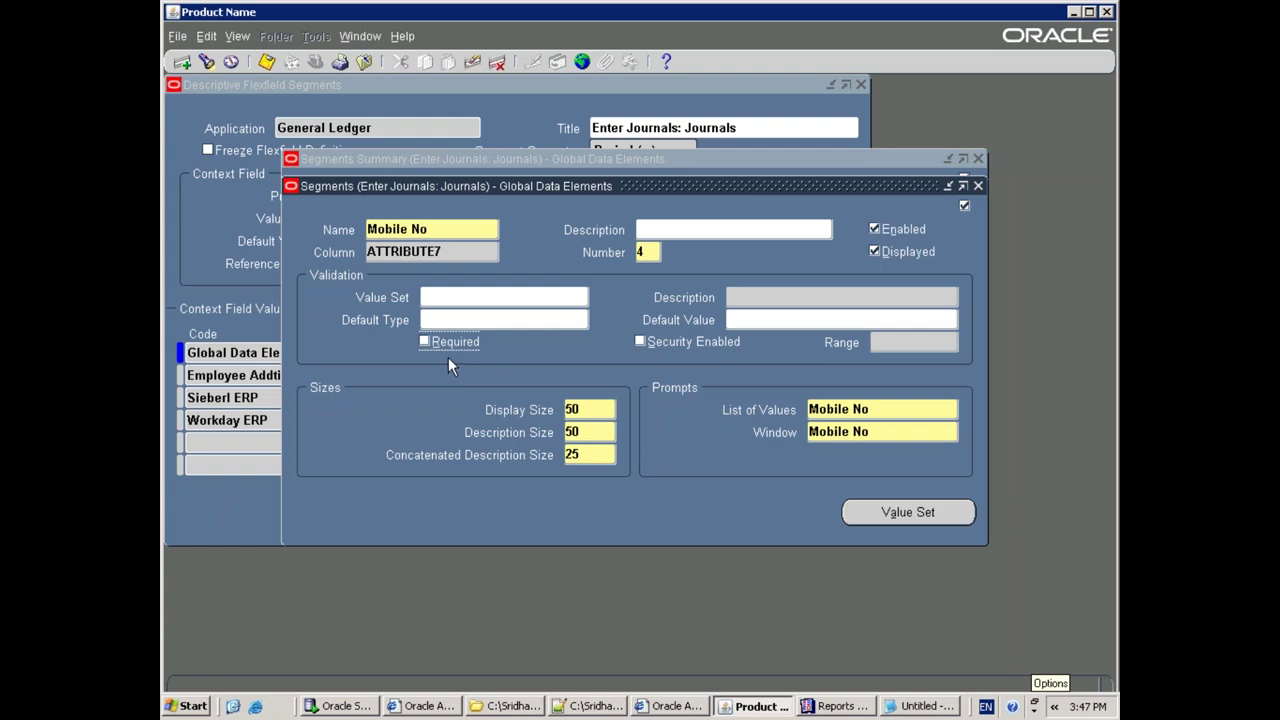
click(978, 184)
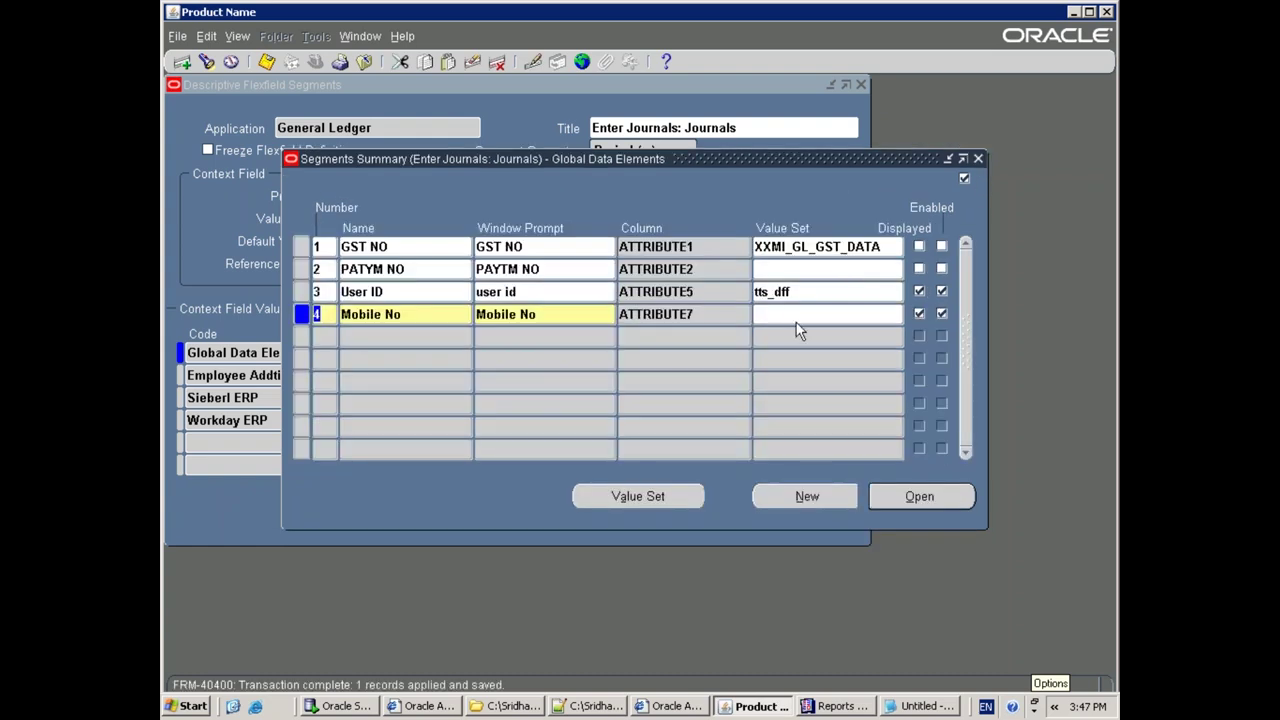
click(978, 158)
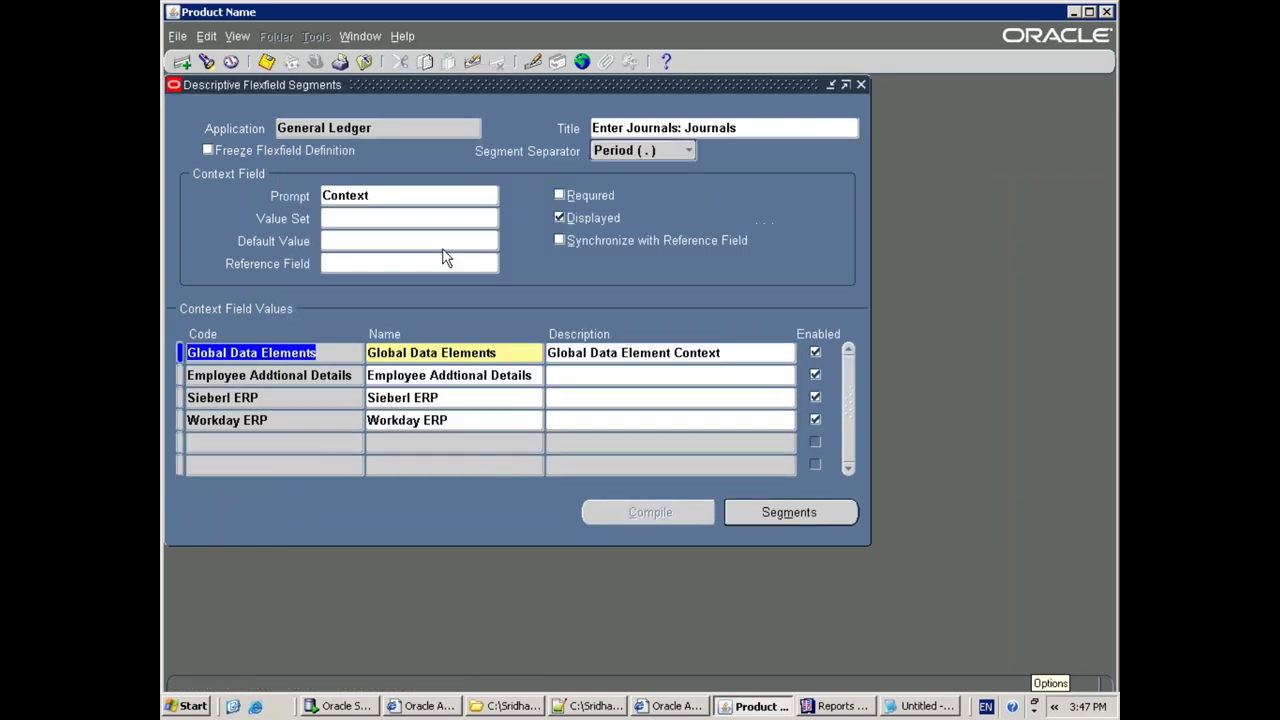
Step: Refreeze and compile the Enter Journals flexfield, then close the segments form
click(260, 149)
click(714, 425)
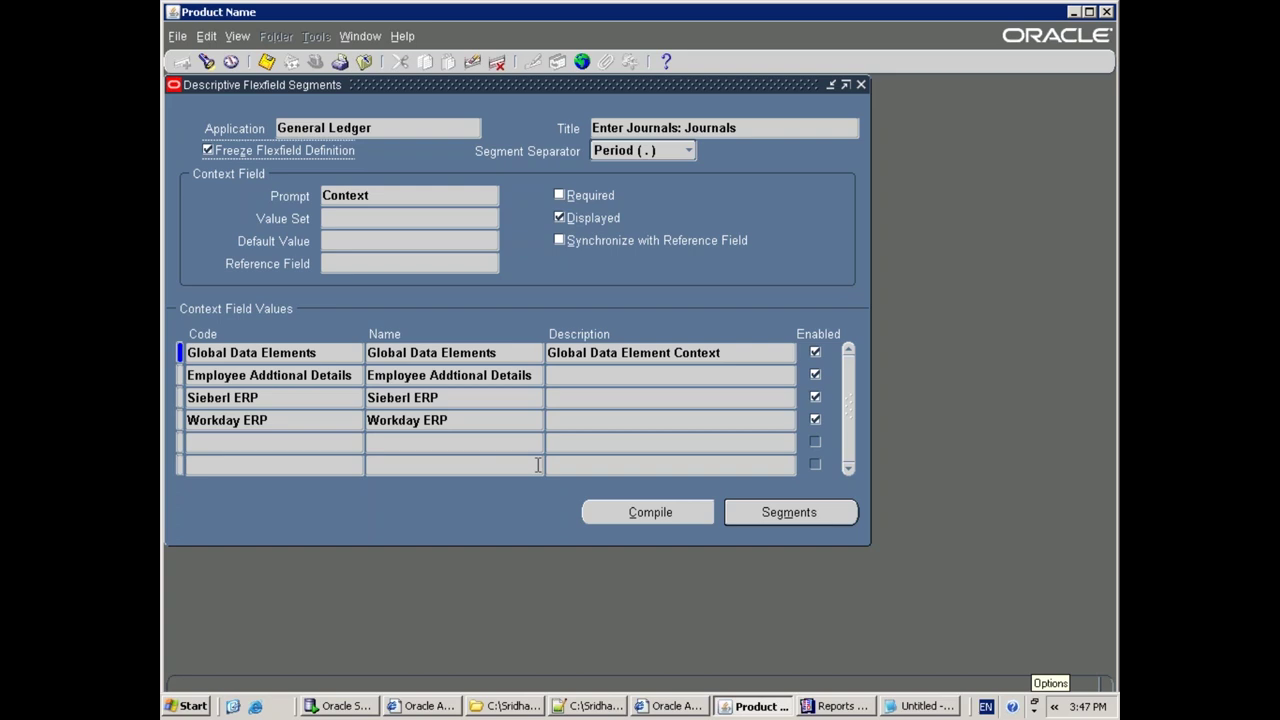
key(alt+c)
click(703, 406)
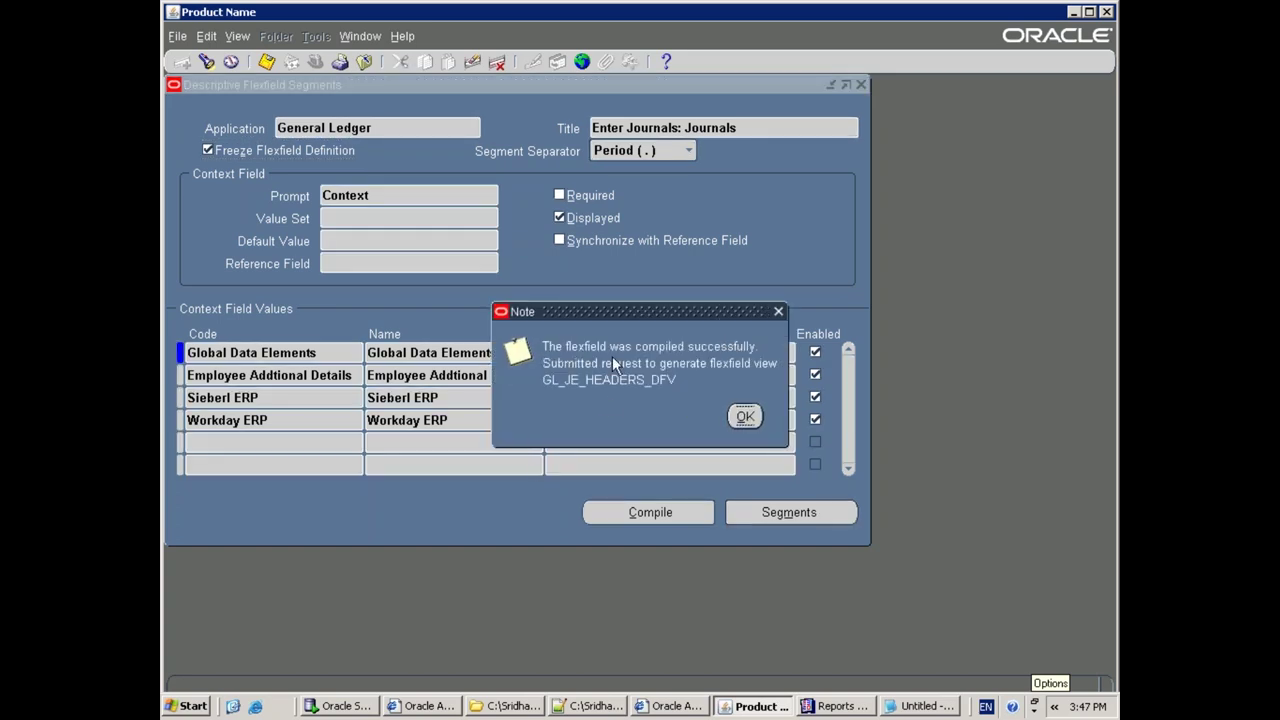
click(745, 418)
click(745, 418)
key(F4)
Step: Switch to the General Ledger, Vision Operations (USA) responsibility
key(alt+f)
key(r)
double_click(299, 411)
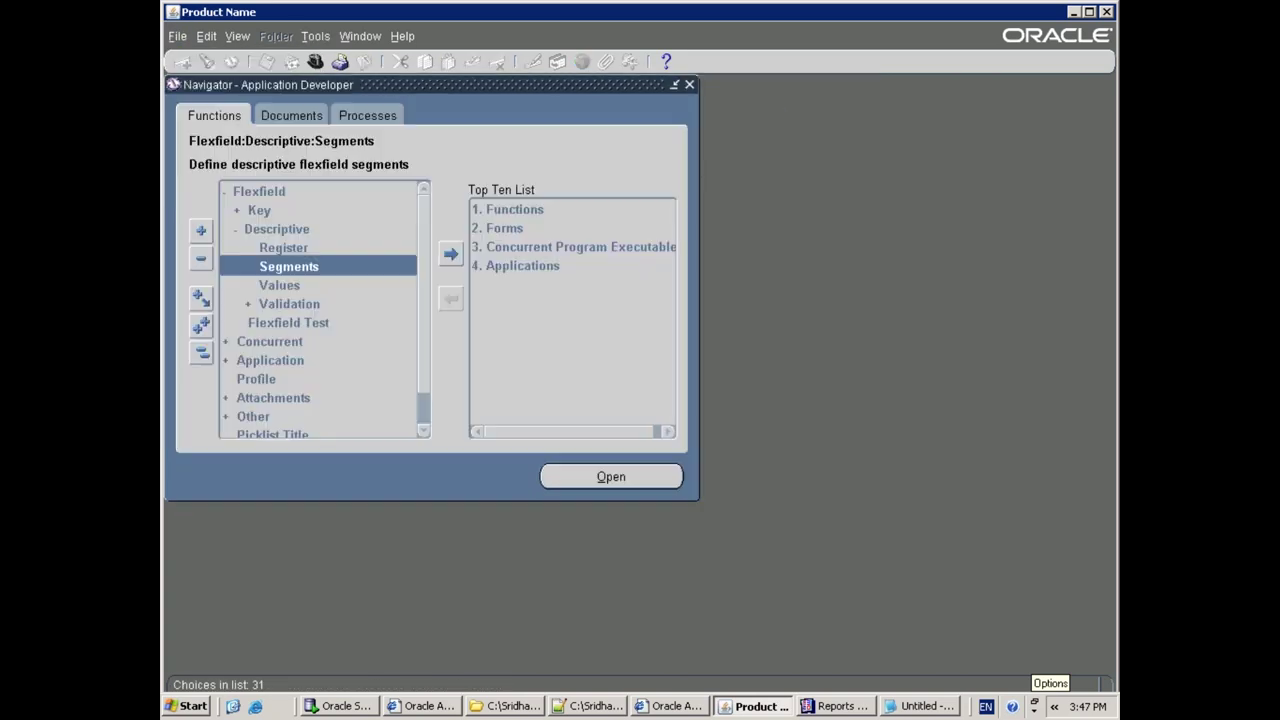
key(Return)
key(Return)
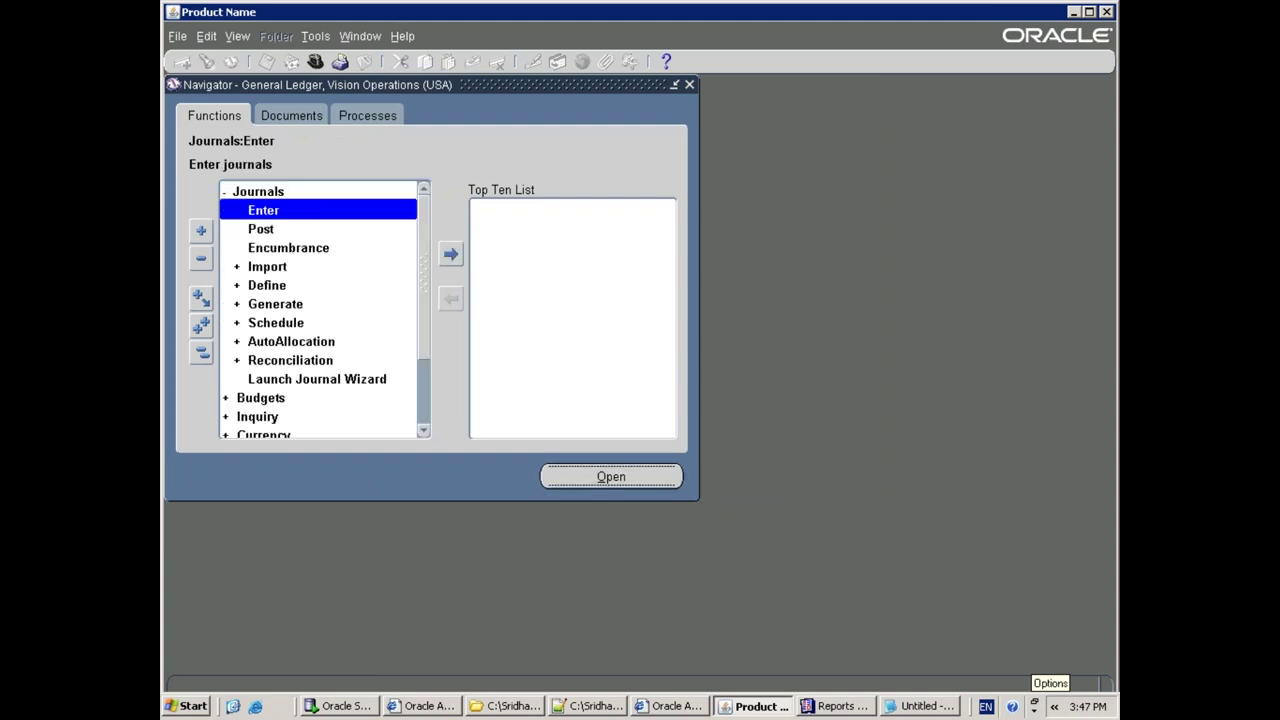
Step: Open a new journal, confirm Mobile No appears in its extra-fields popup, then close it
click(657, 489)
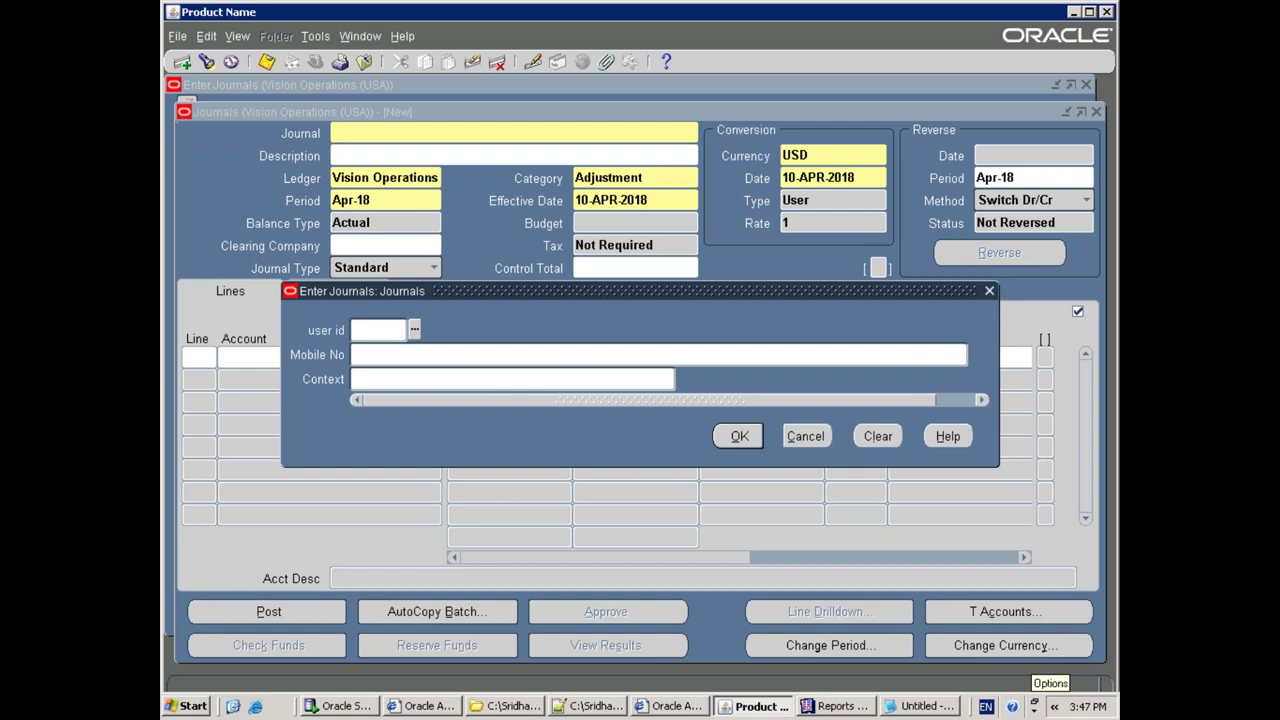
click(940, 352)
key(Return)
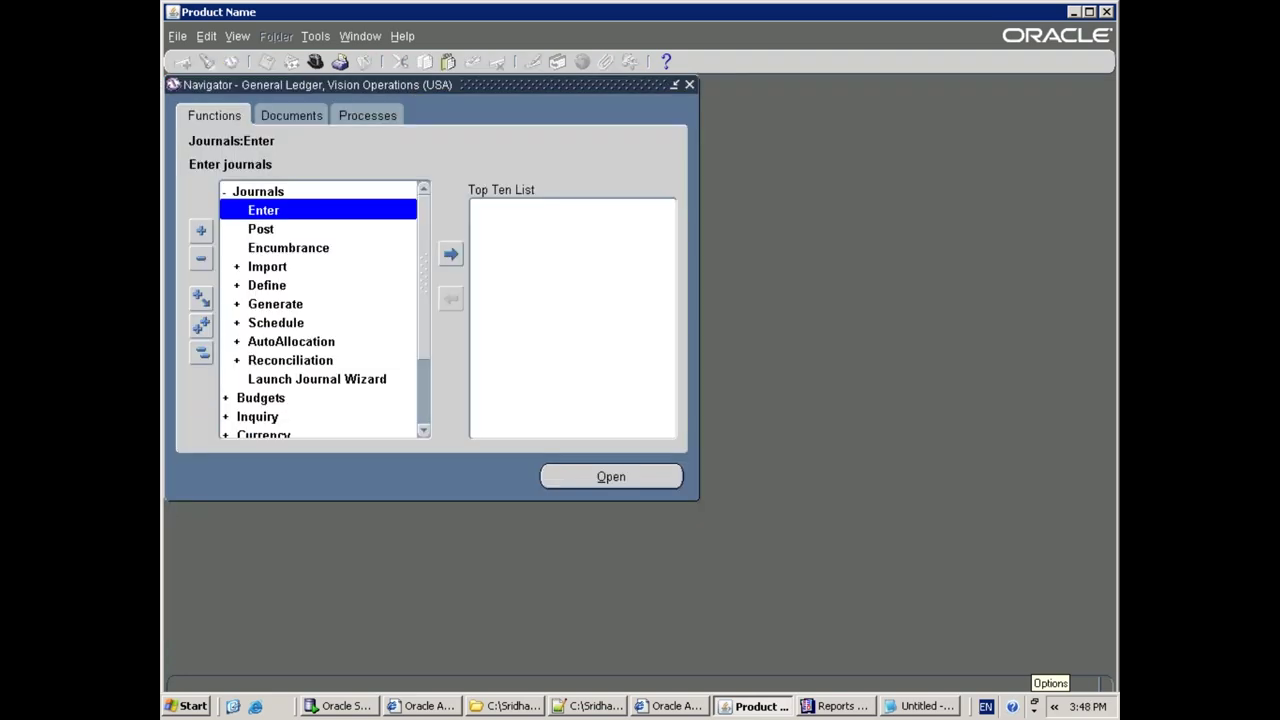
key(alt+f)
Step: Switch to Application Developer and open the value set form under Application > Validation > Set
text(w)
text(application D%)
key(Return)
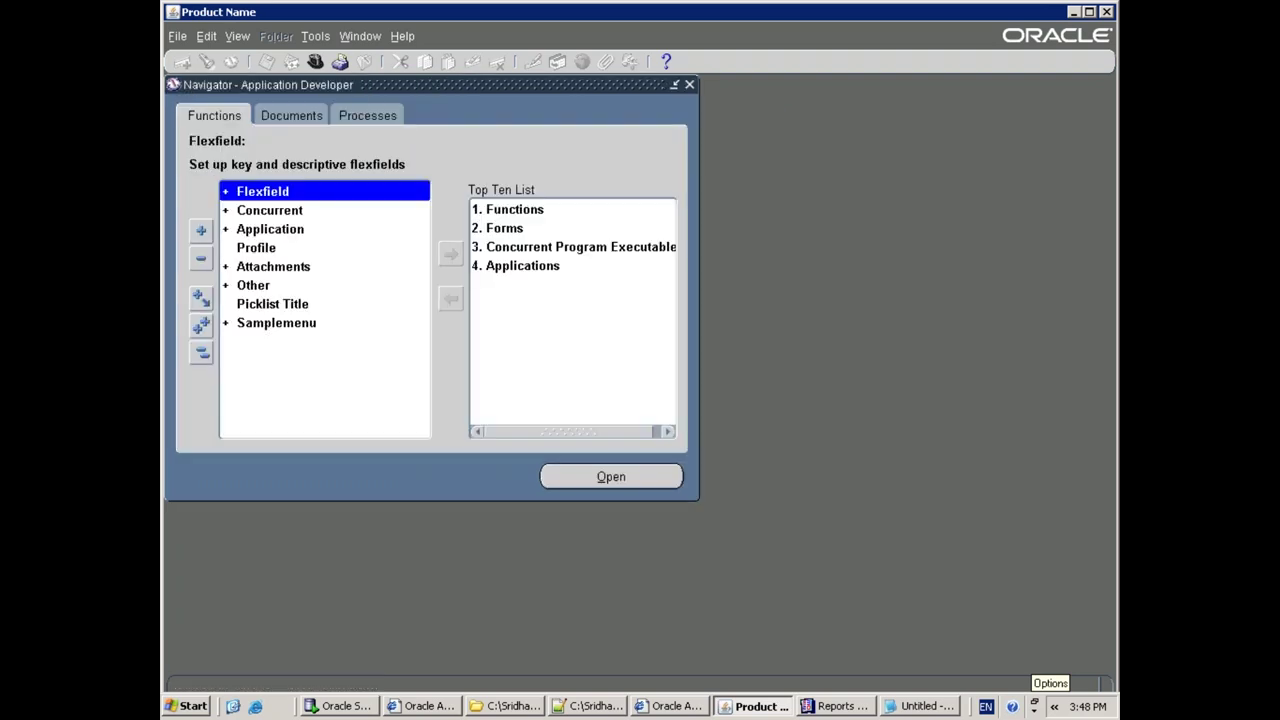
click(269, 210)
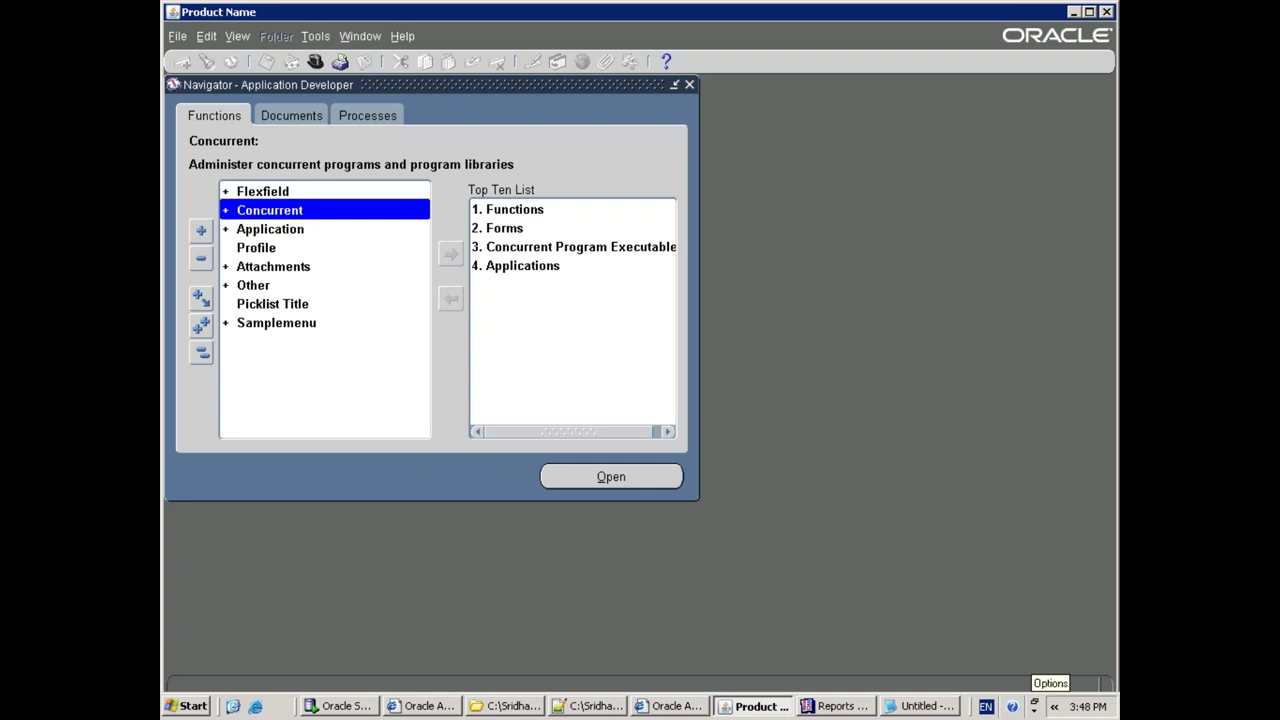
key(Down)
key(Right)
key(Down)
key(Down)
key(Down)
key(Down)
key(Down)
key(Down)
key(Down)
key(Down)
key(Right)
key(Down)
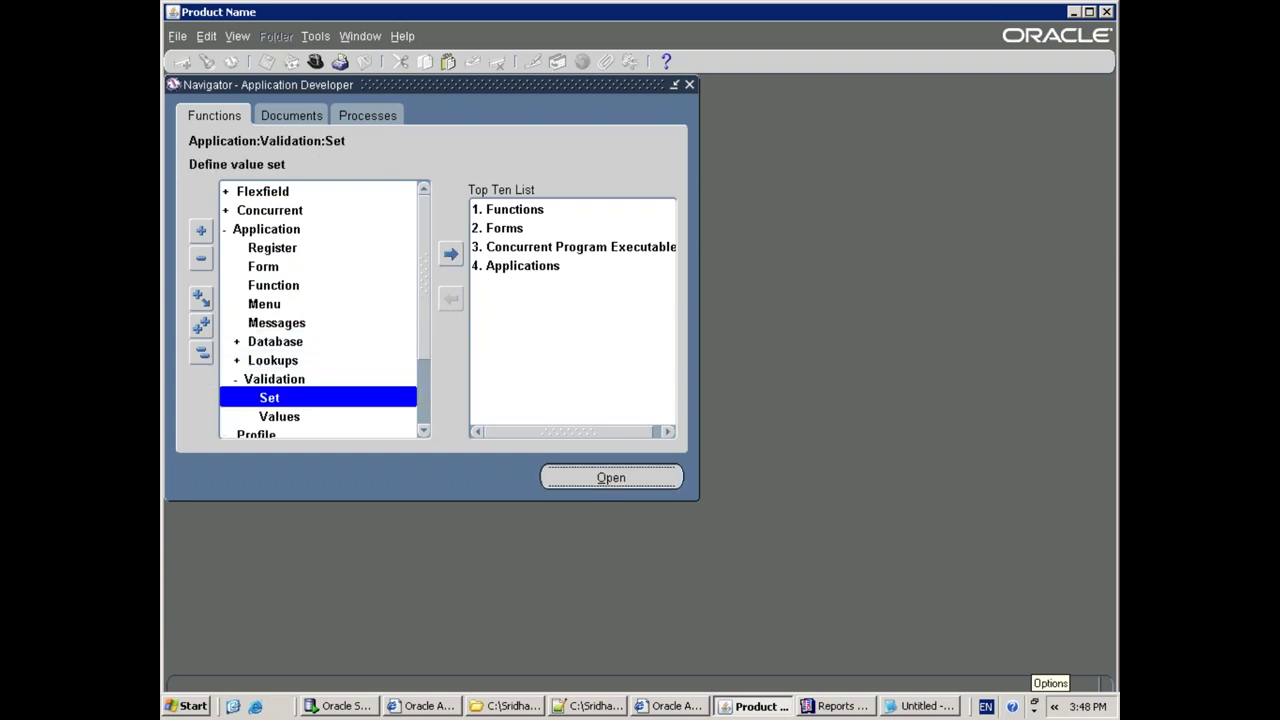
key(Return)
Step: Define value set XXLT_MOBILE_NOS with maximum size 10 and Numbers Only, then save it
text(XX)
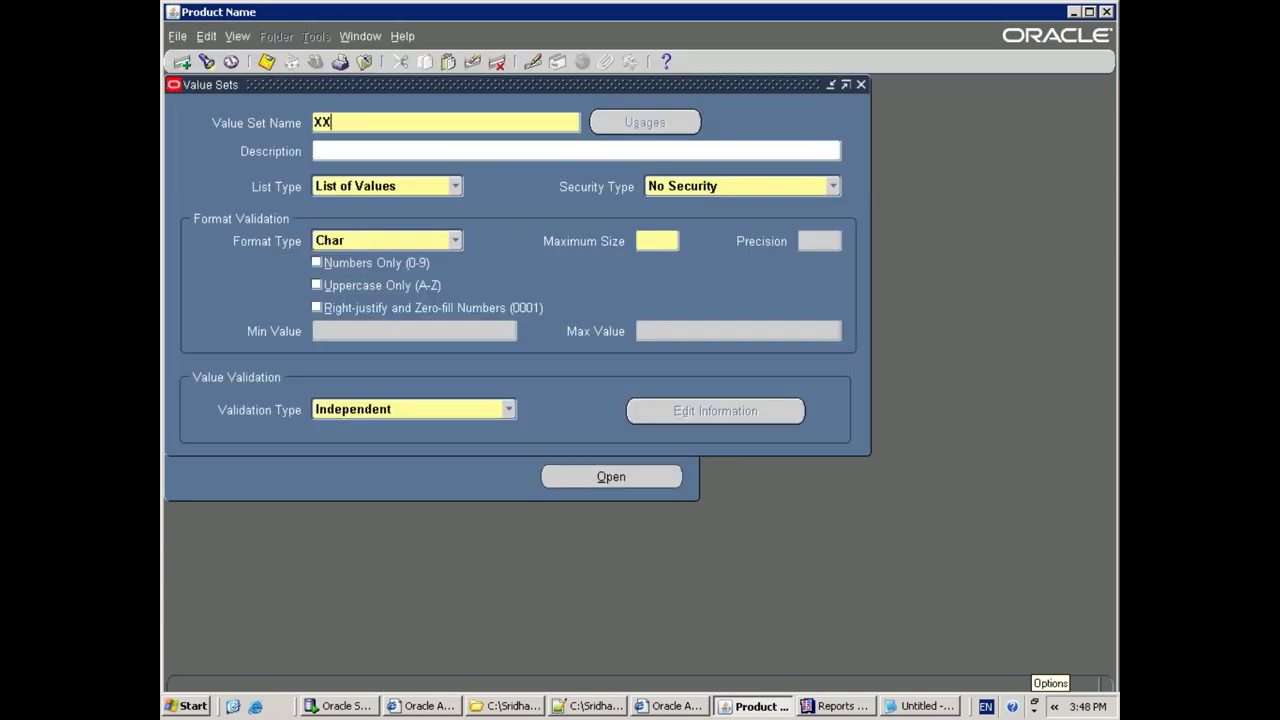
text(LT_MOBILE_NOS)
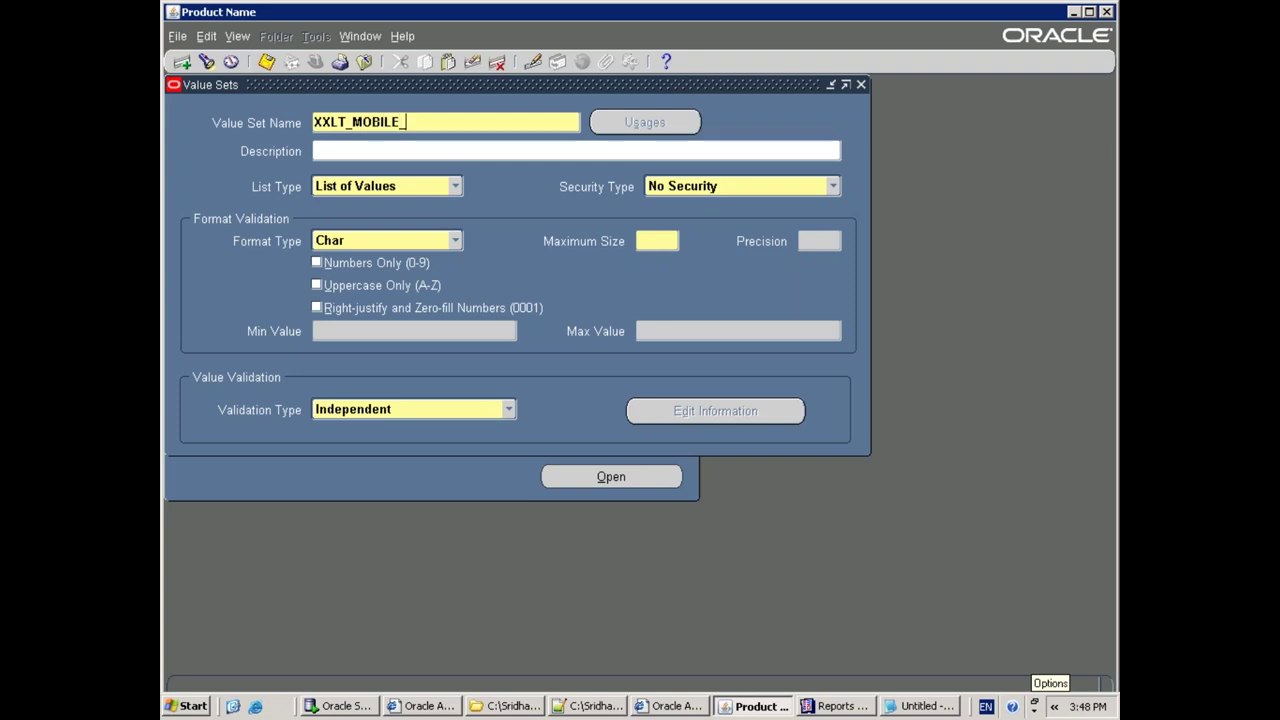
click(649, 243)
text(10)
click(388, 262)
key(ctrl+s)
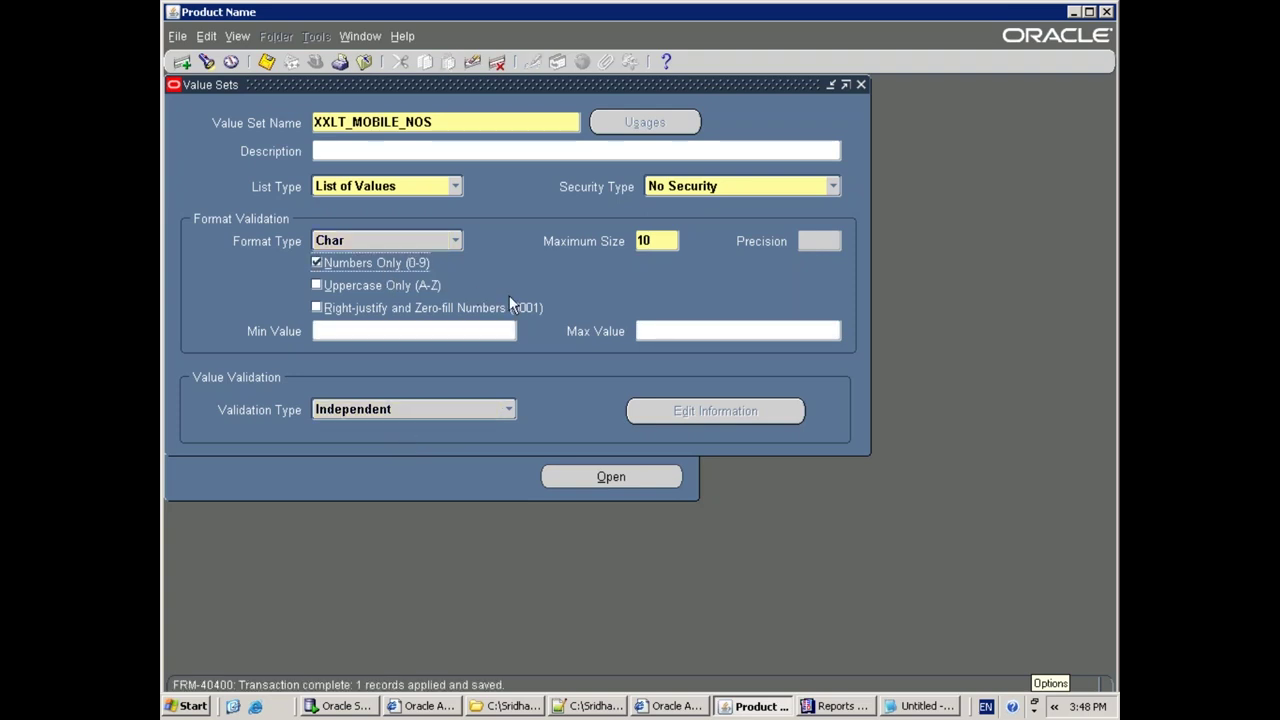
click(460, 122)
key(ctrl+c)
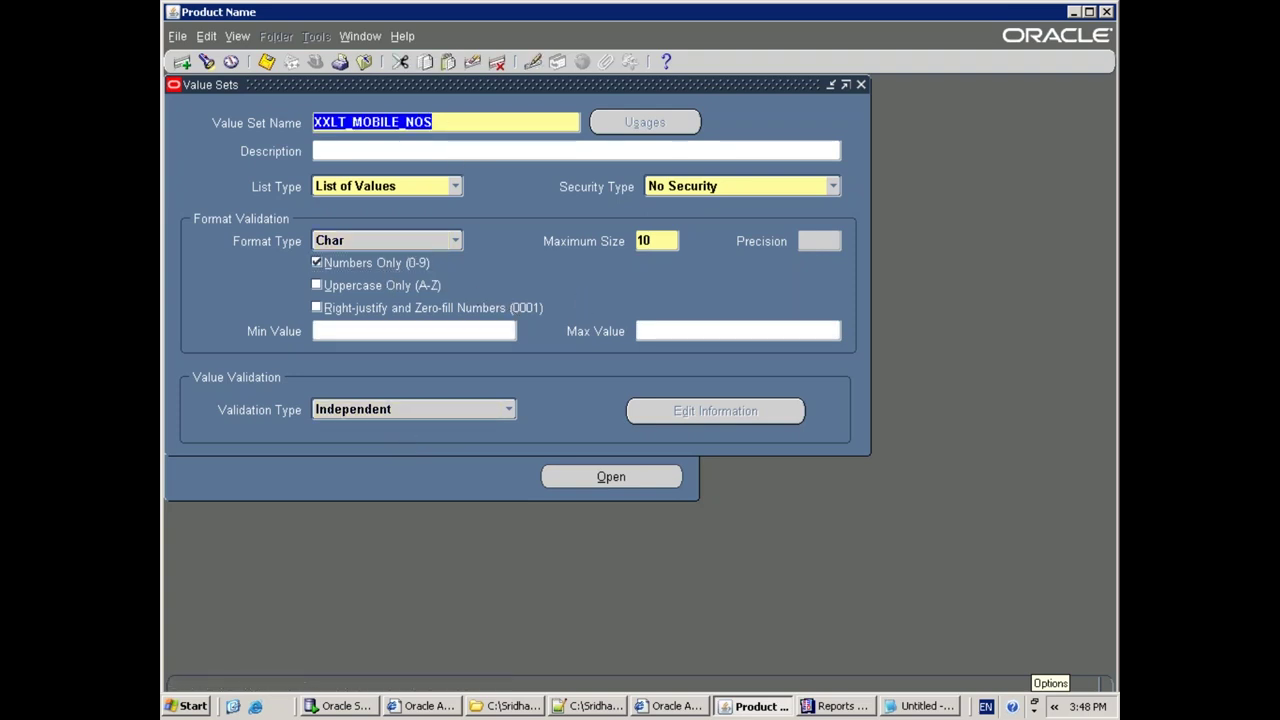
key(ctrl+F4)
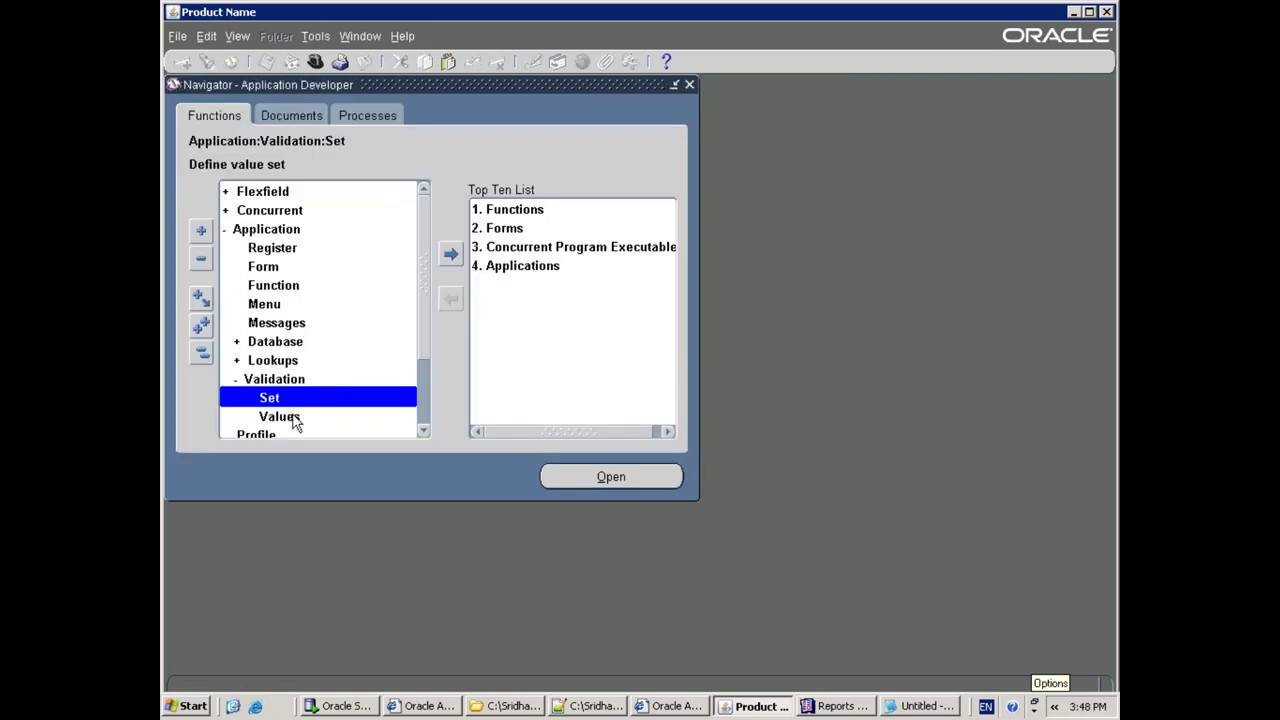
Step: Find XXLT_MOBILE_NOS in Validation > Values, enter two ten-digit sample values and save
double_click(281, 419)
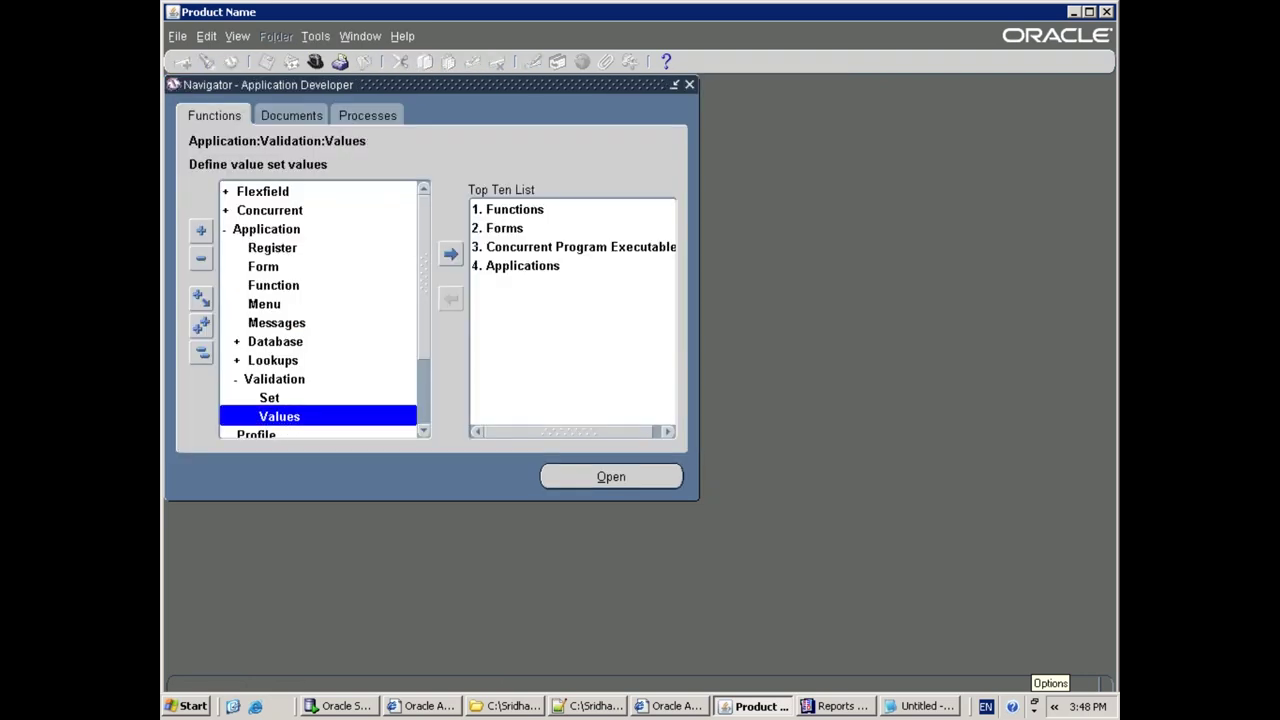
key(ctrl+v)
key(Return)
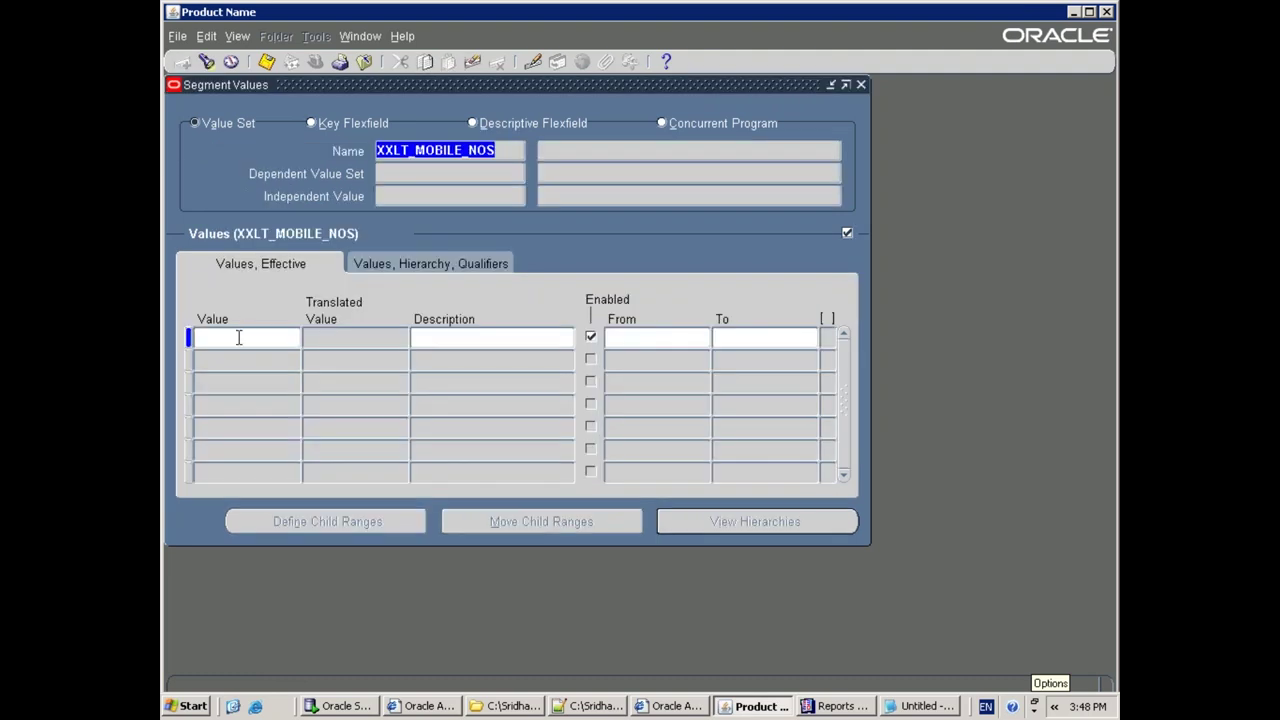
click(240, 337)
text(1234567890)
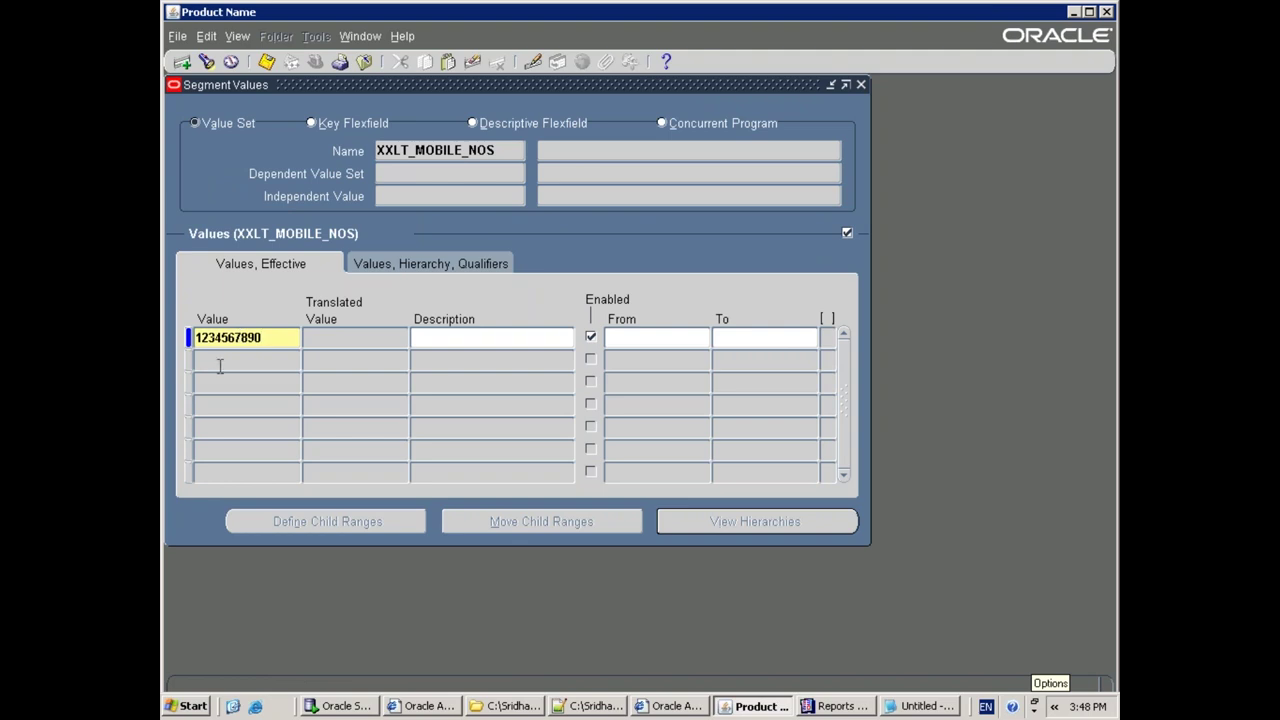
click(216, 362)
text(2345678901)
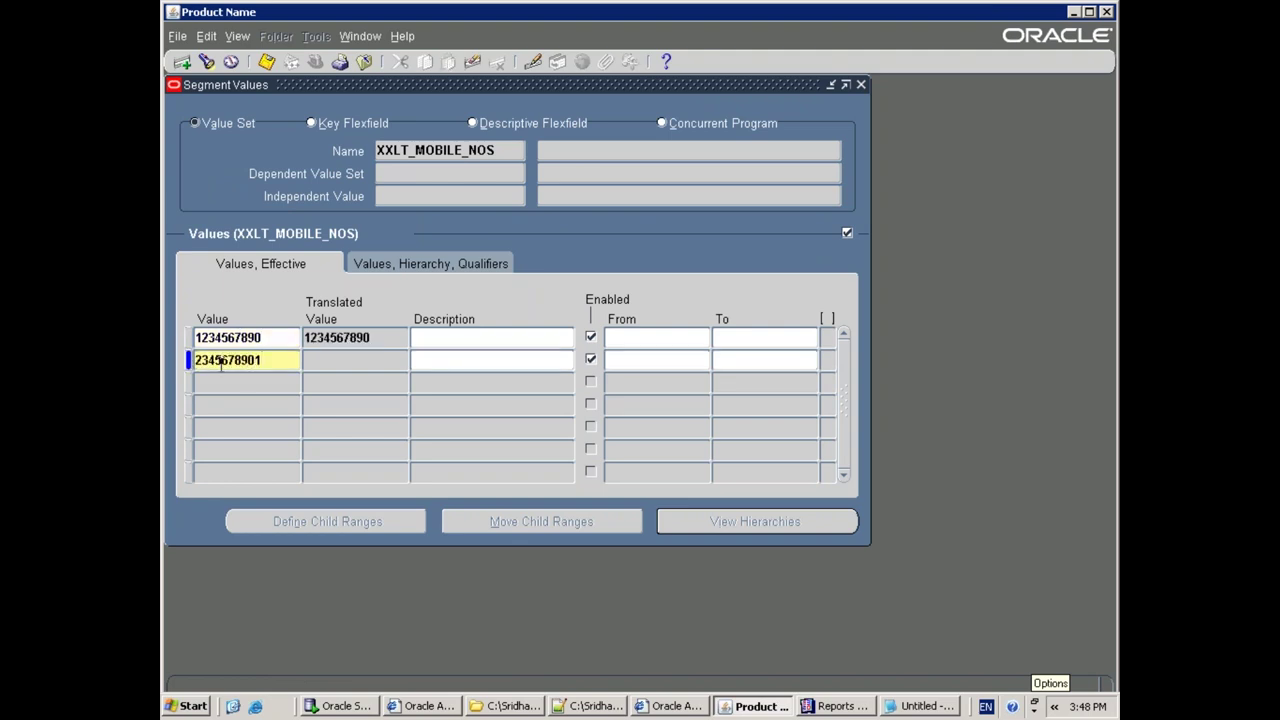
key(Tab)
key(ctrl+s)
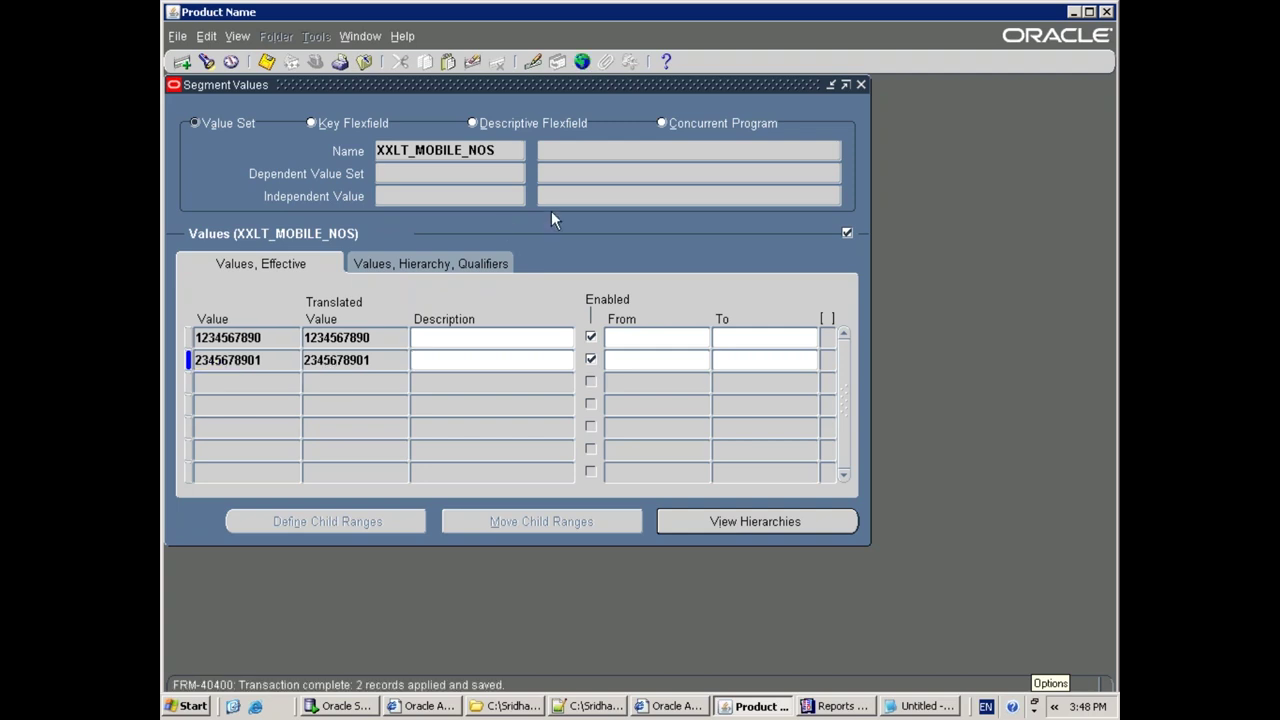
Step: Close the values form, acknowledge the compile note and expand Flexfield > Descriptive
click(862, 84)
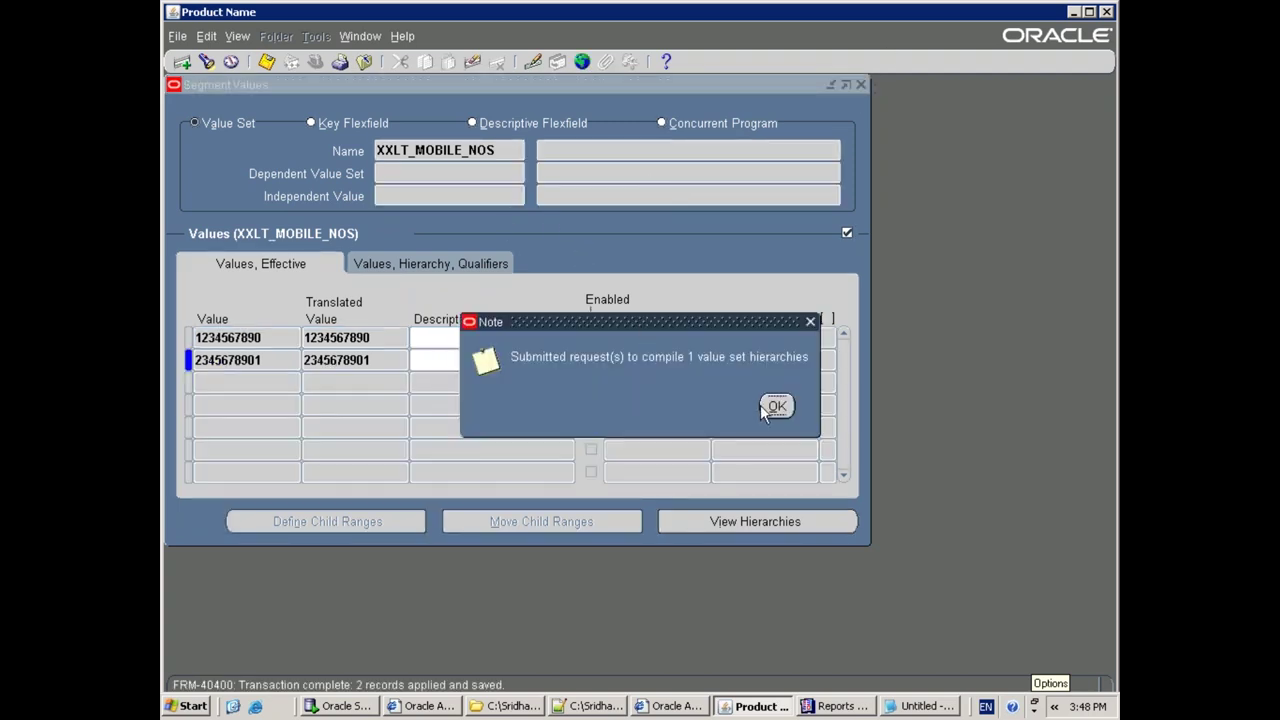
click(777, 406)
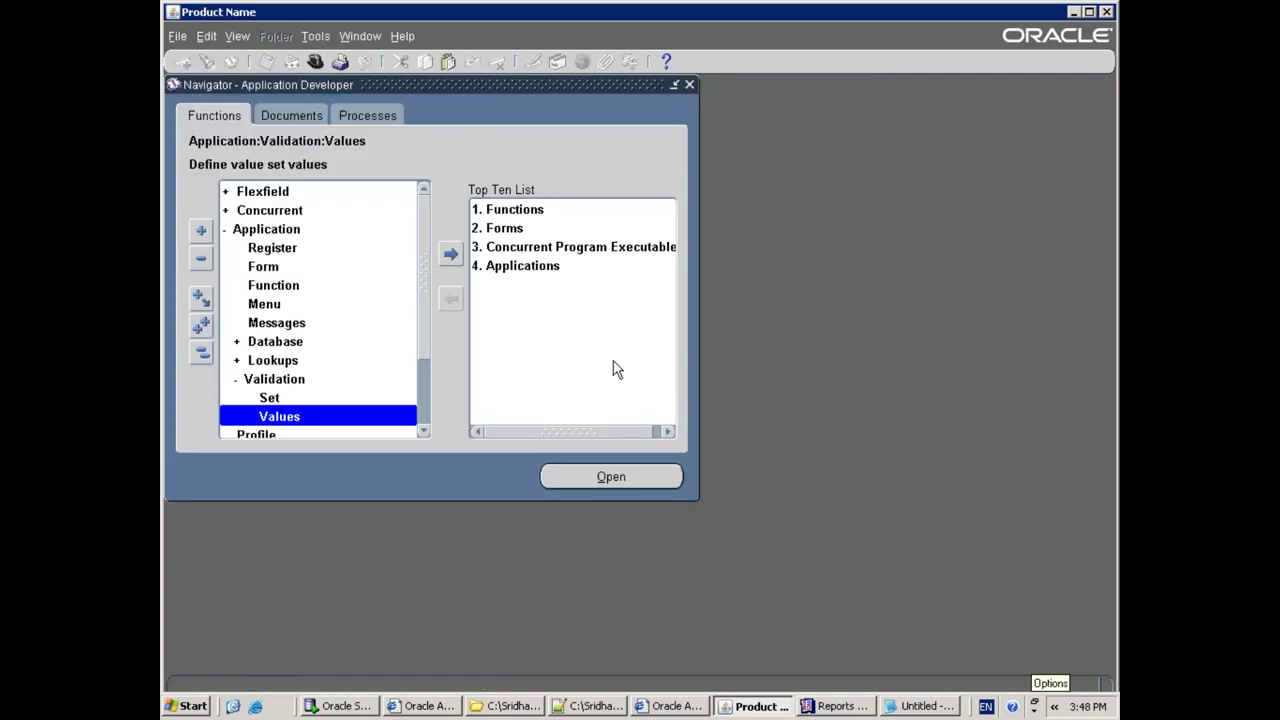
double_click(280, 192)
double_click(280, 229)
Step: Query the General Ledger 'Enter Journals: Journals' descriptive flexfield and unfreeze its definition
double_click(298, 266)
click(895, 708)
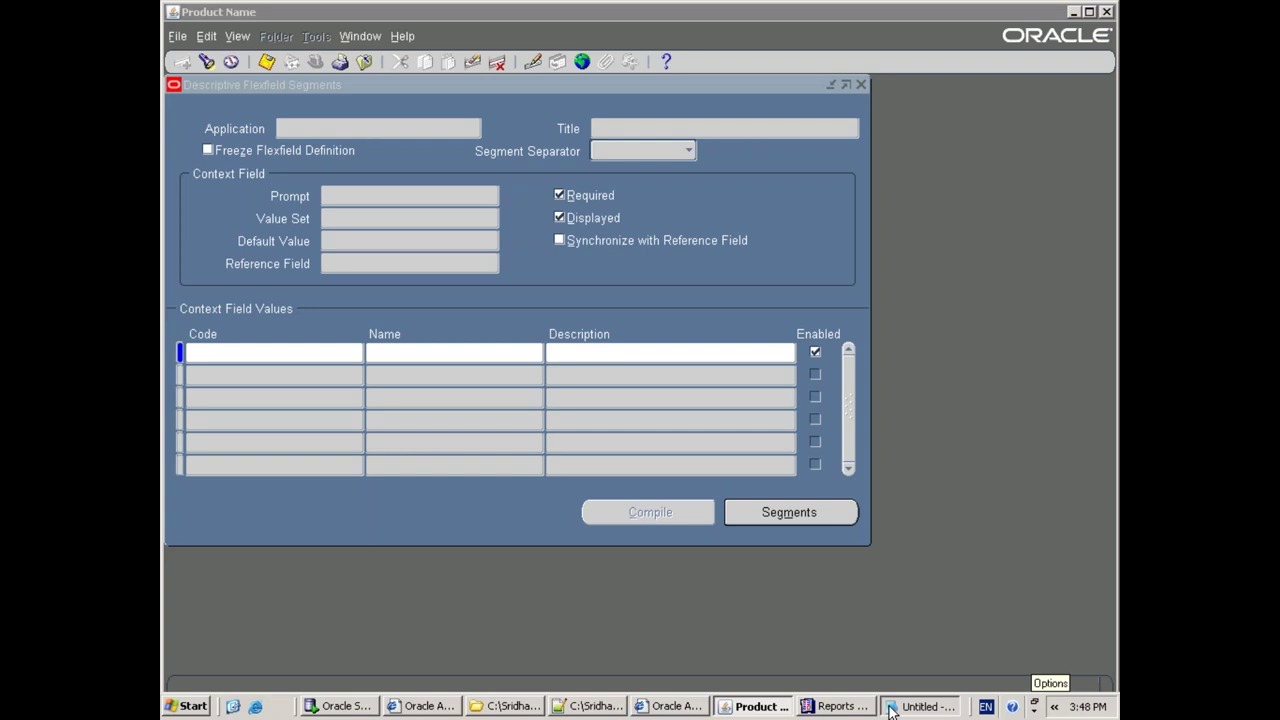
key(alt+Tab)
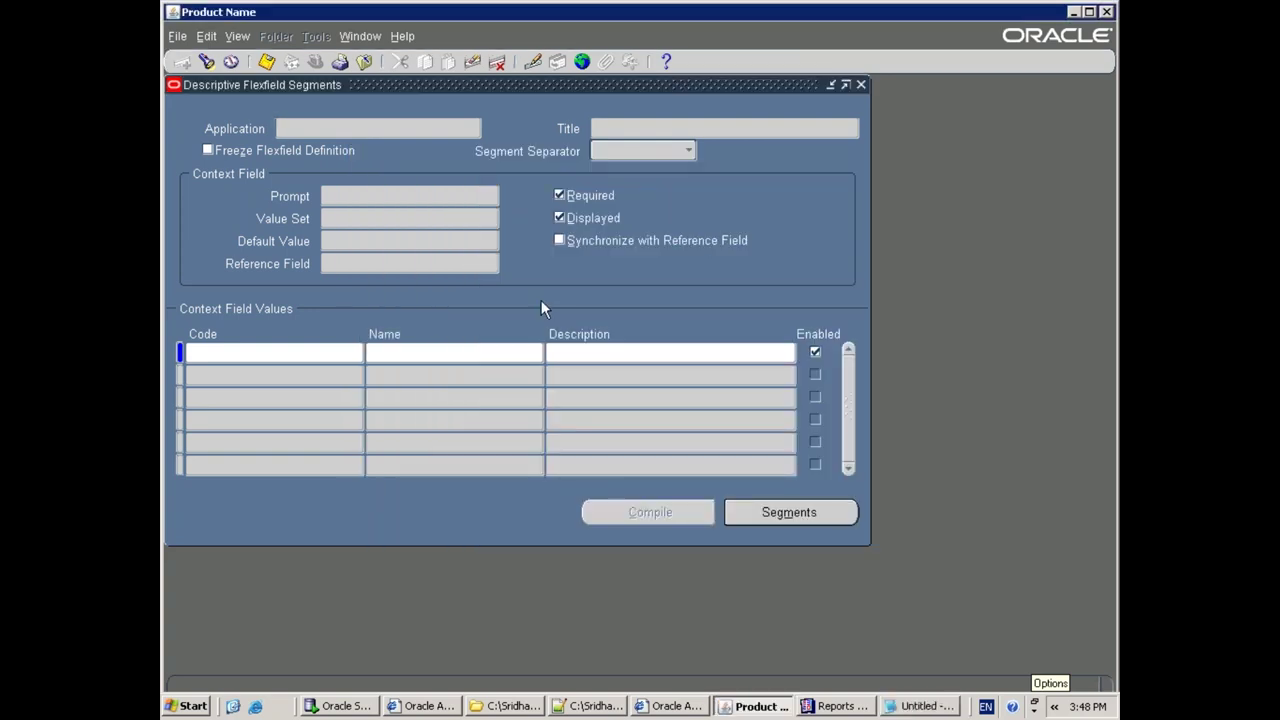
key(F11)
text(General Ledger)
key(Tab)
text(Enter Journals: Journals)
key(ctrl+F11)
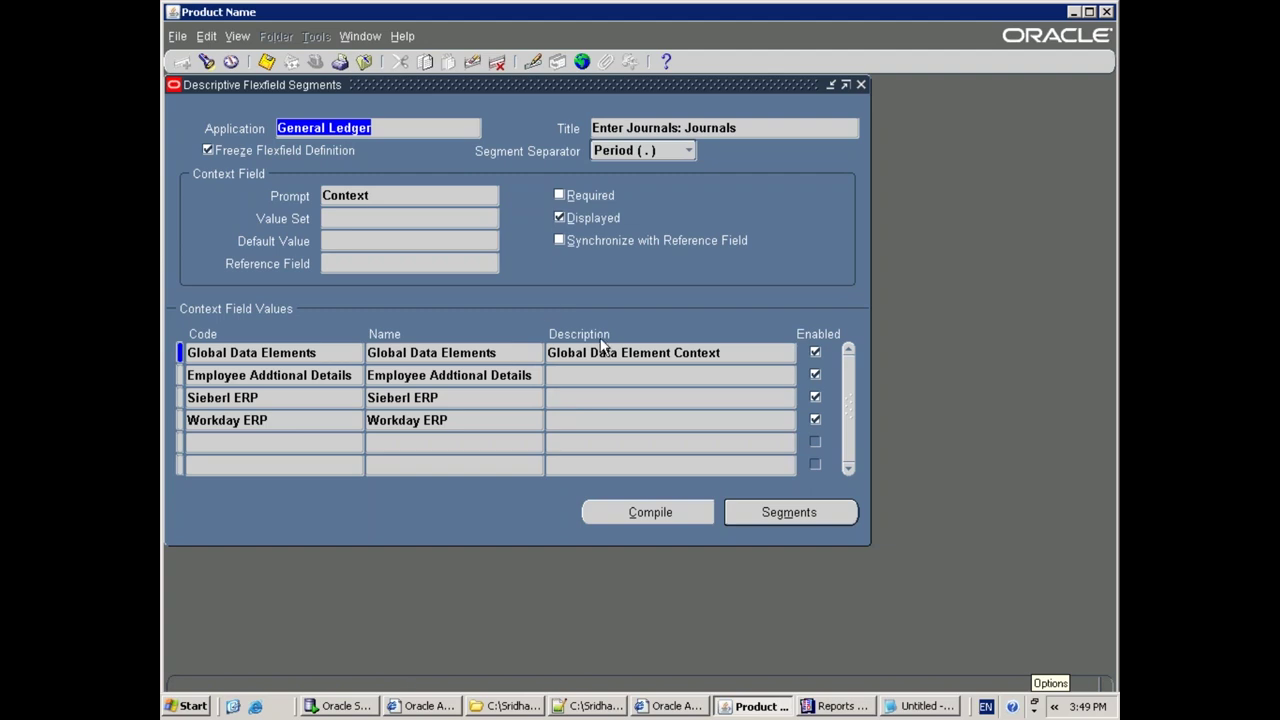
click(286, 154)
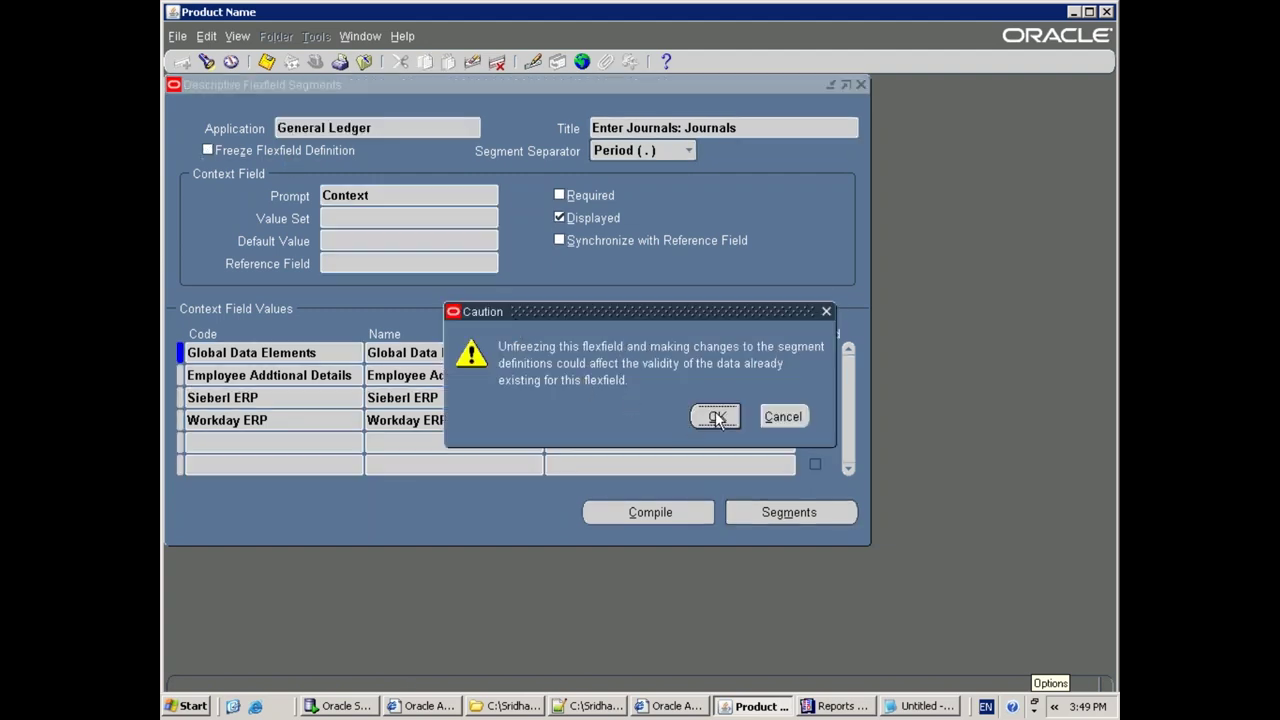
click(717, 418)
Step: Set the Mobile No segment's value set to XXLT_MOBILE_NO and save
click(789, 512)
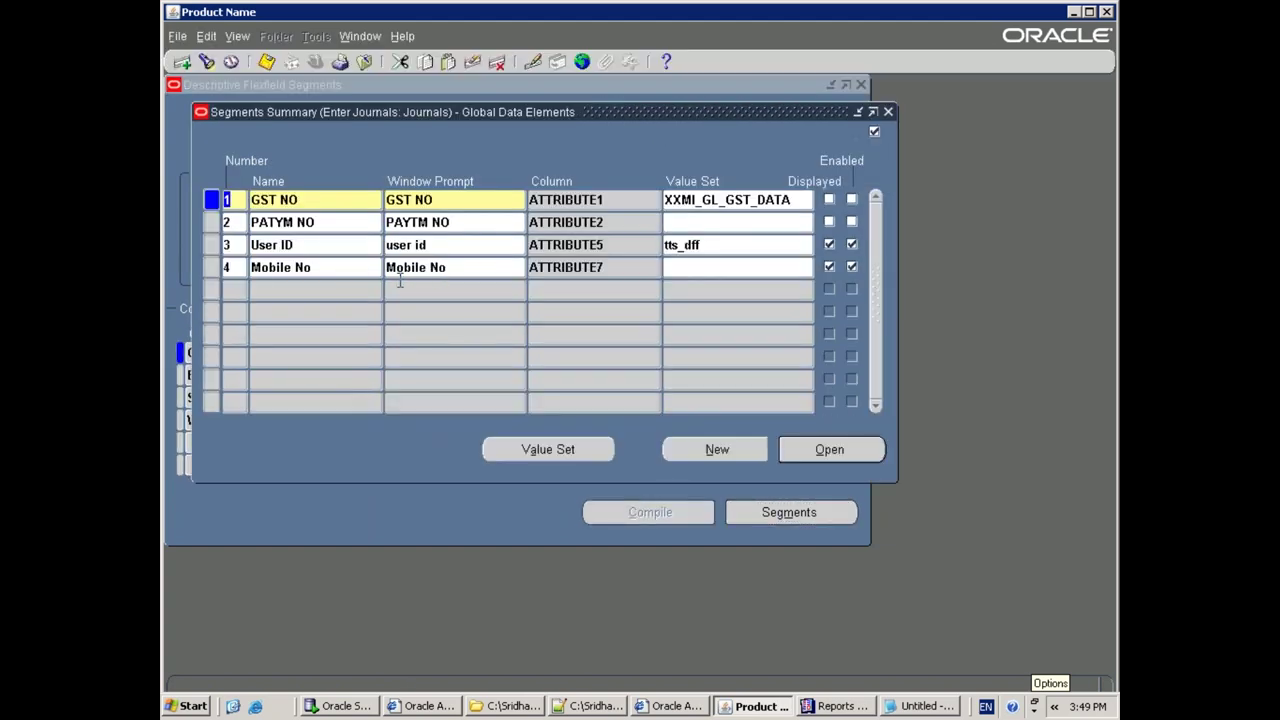
click(326, 268)
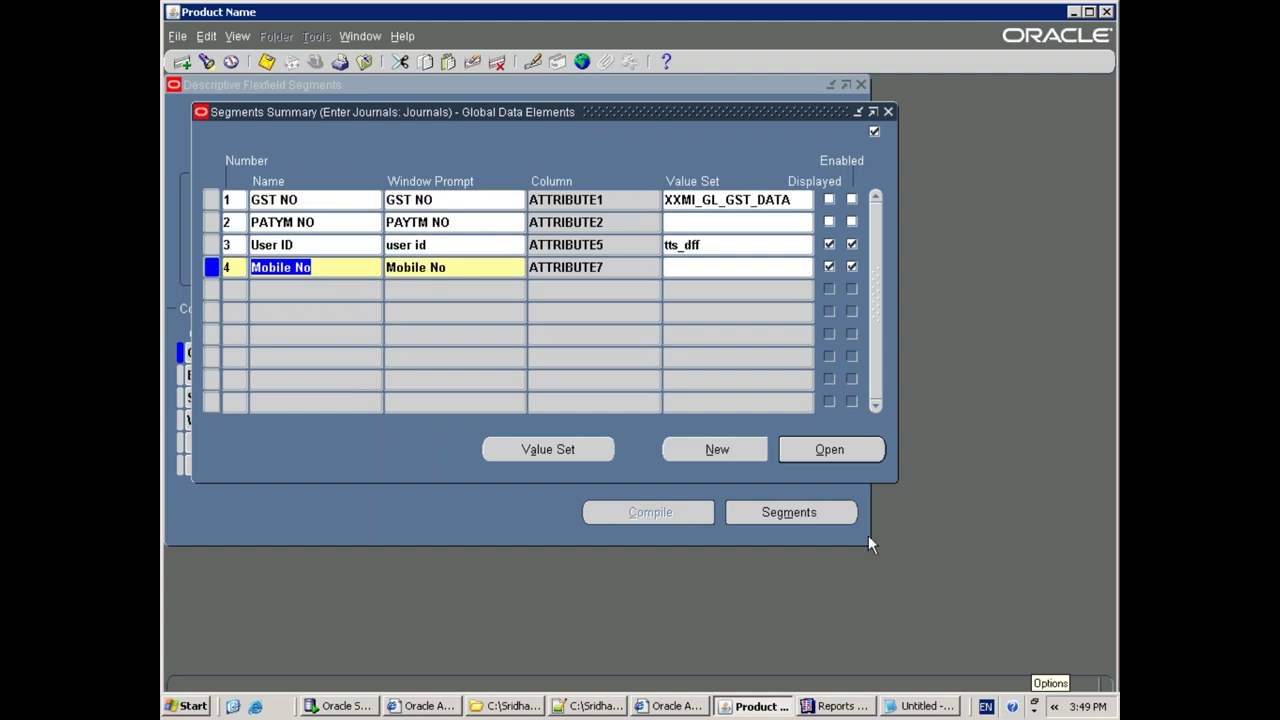
click(807, 447)
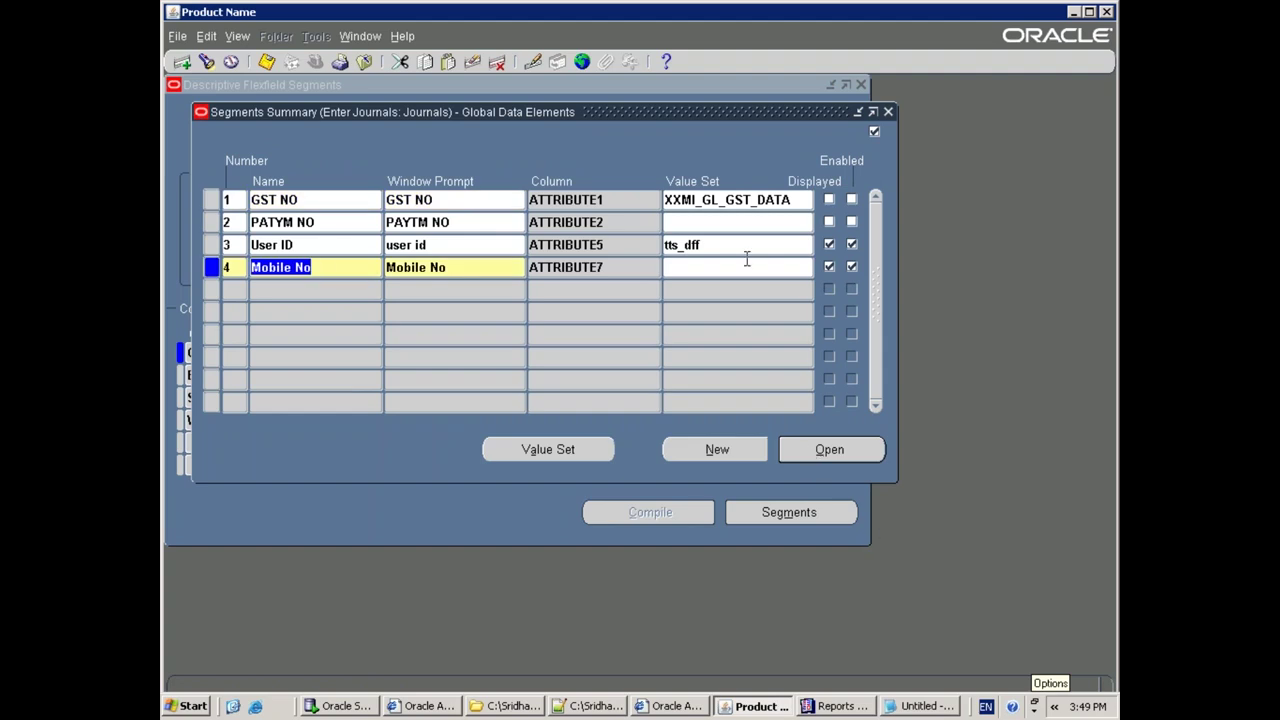
click(688, 267)
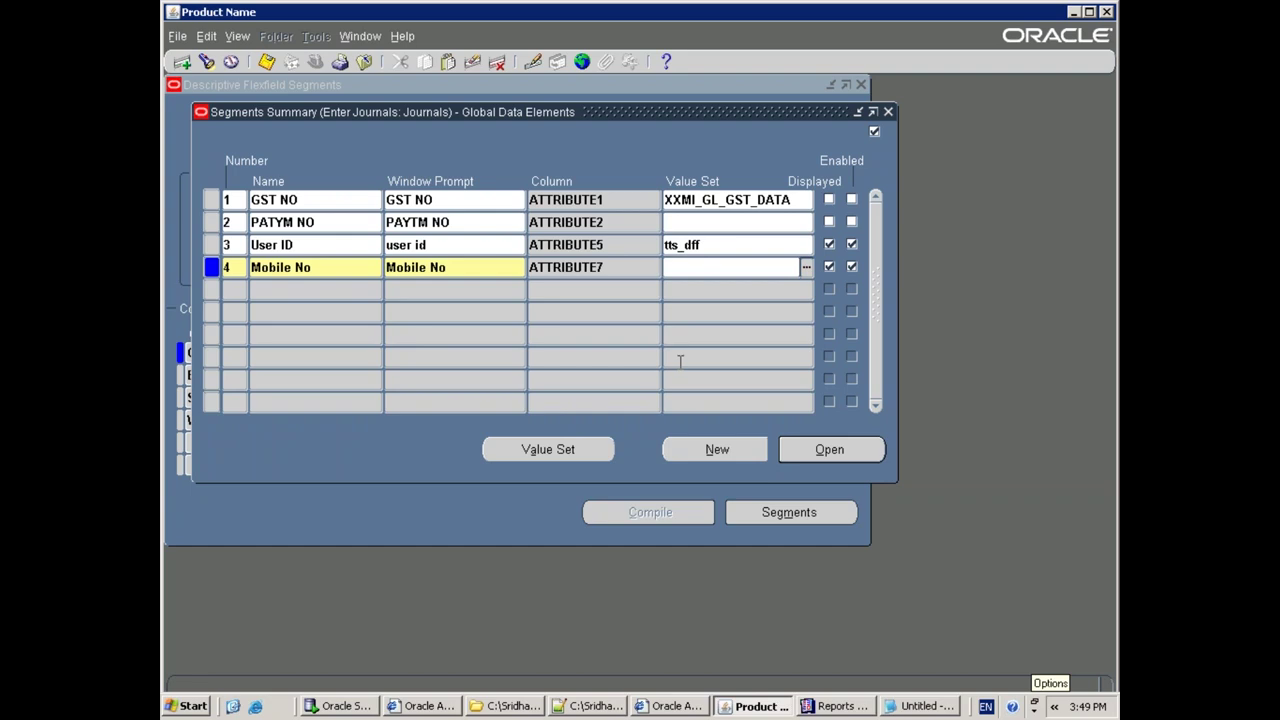
text(Enter Journals: Journals)
key(Tab)
text(xxlt_m)
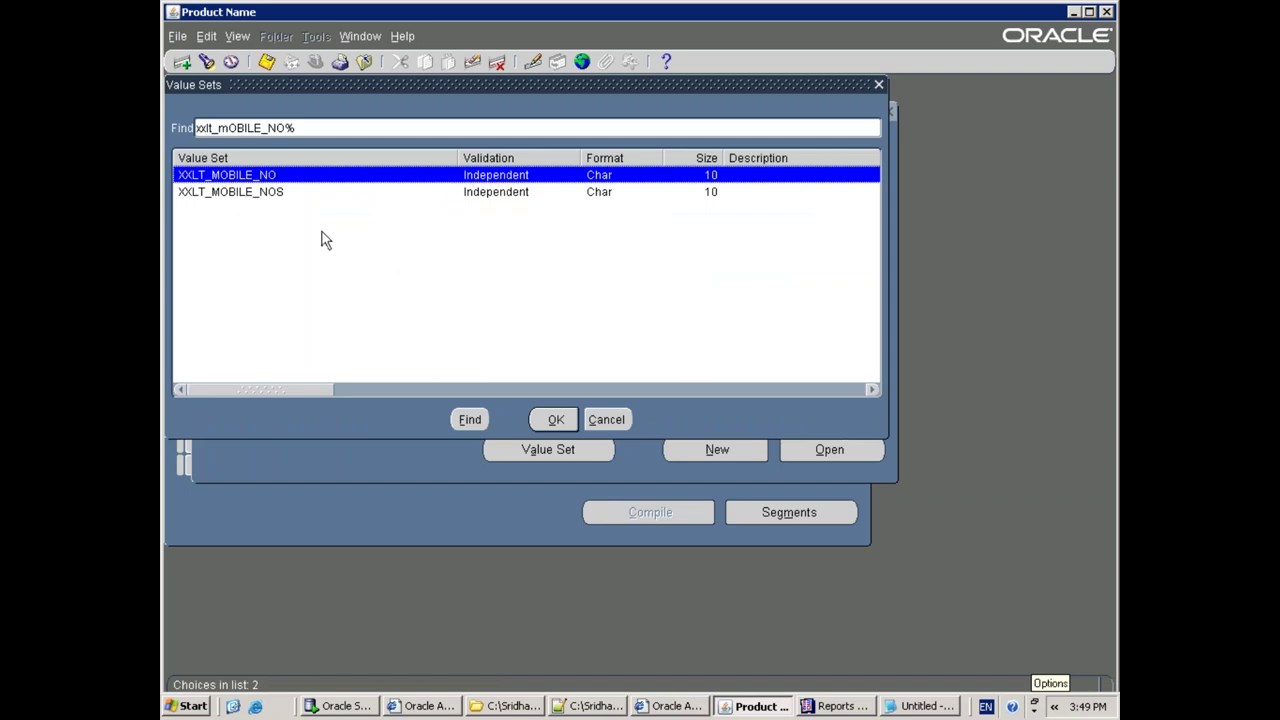
click(557, 421)
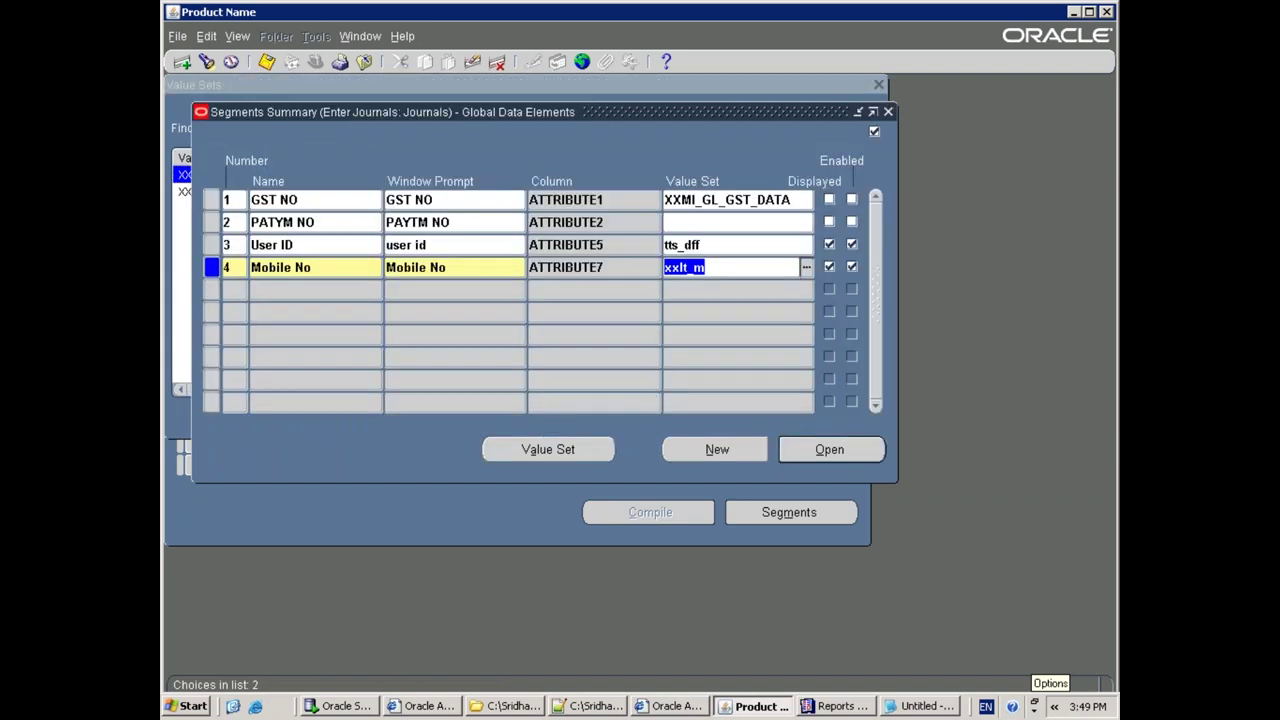
key(ctrl+s)
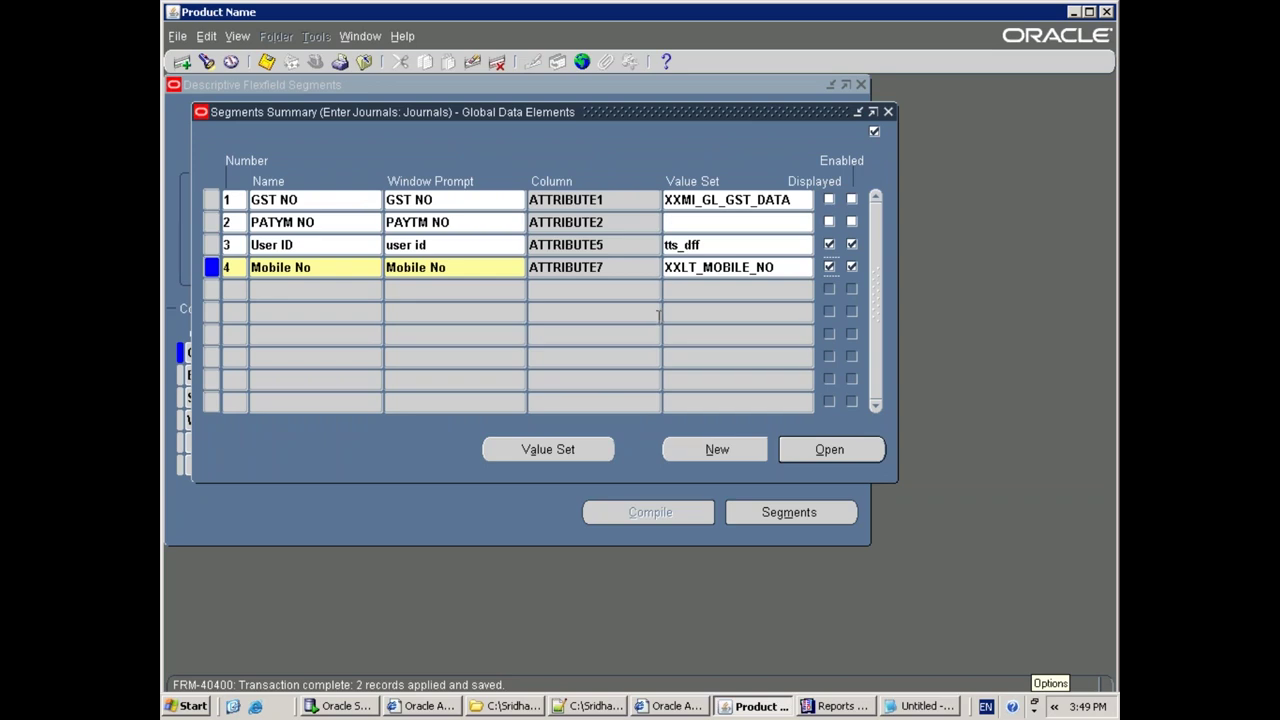
Step: Refreeze and compile the flexfield definition, acknowledging the notices
click(887, 112)
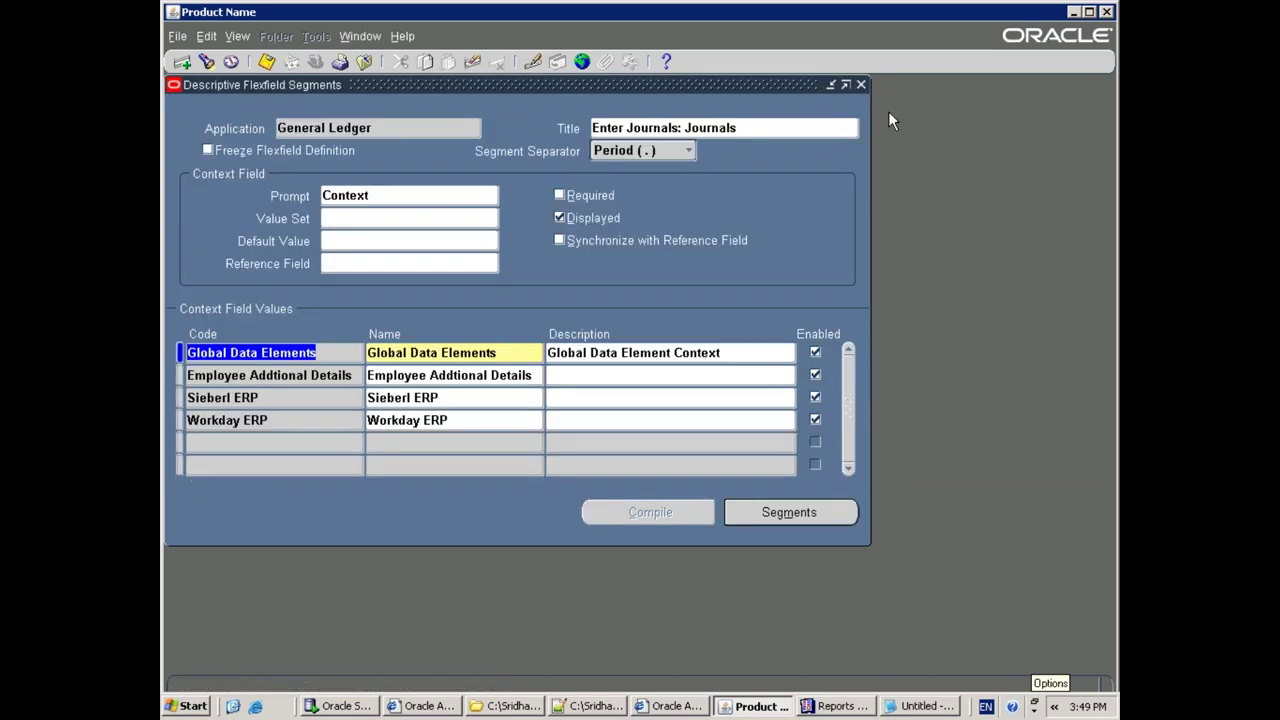
click(208, 150)
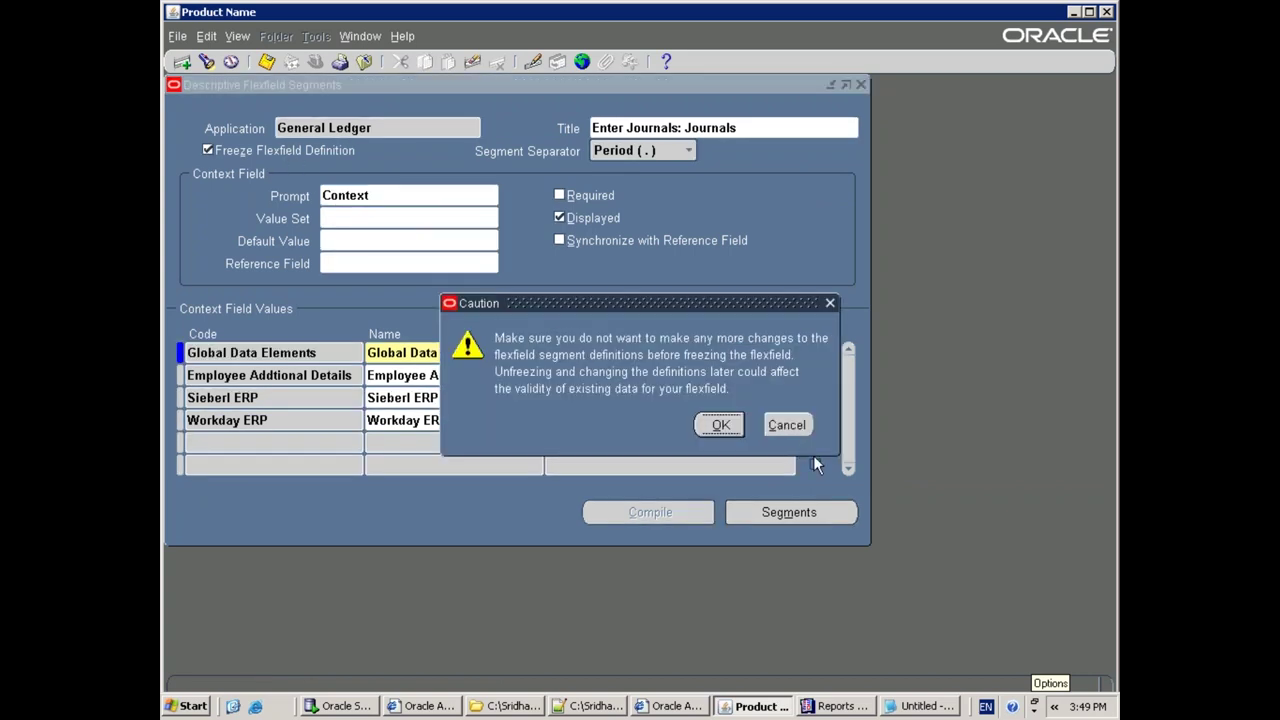
click(717, 423)
click(650, 512)
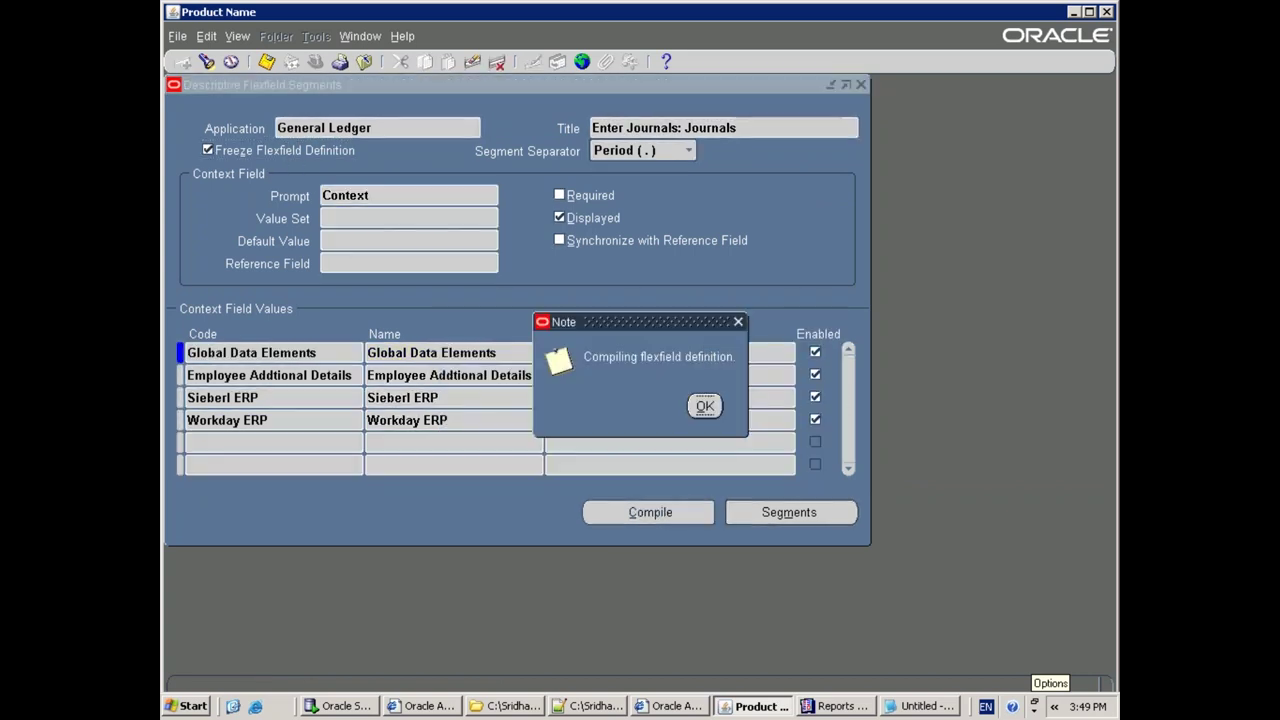
click(704, 405)
click(743, 417)
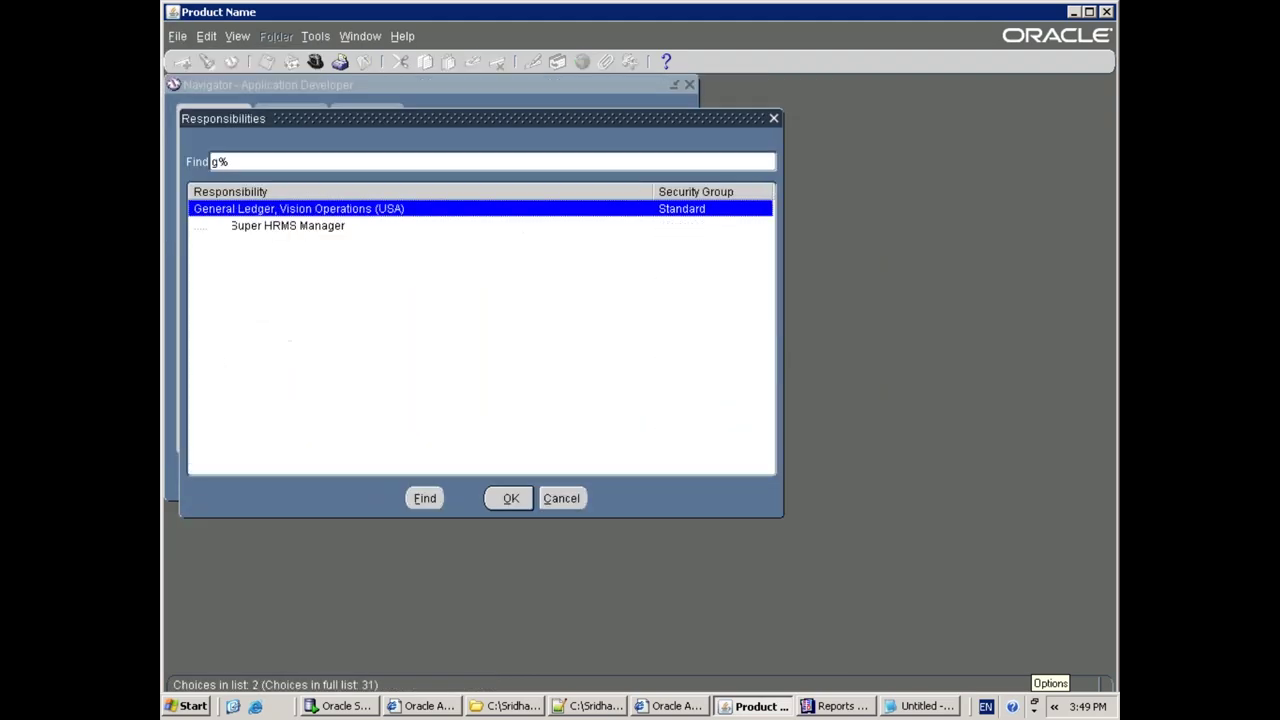
Step: Under General Ledger, Vision Operations, open Journals > Enter and start a new journal
key(Return)
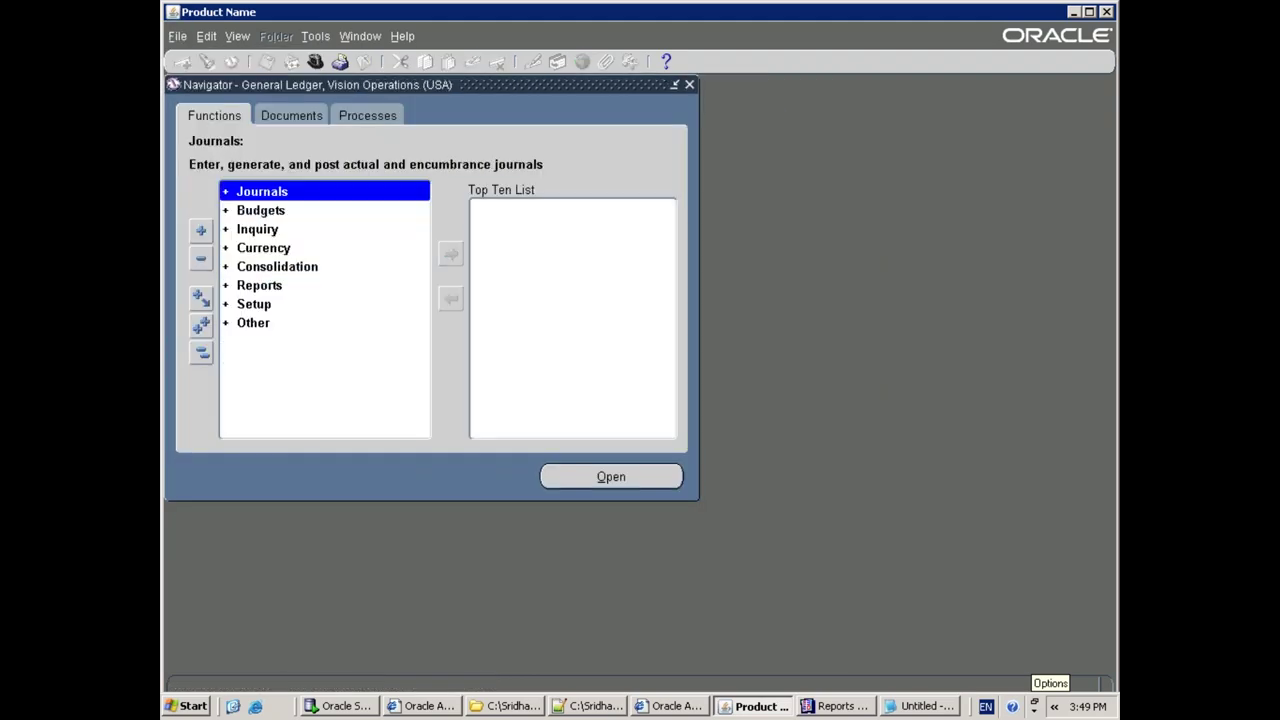
double_click(262, 191)
click(675, 477)
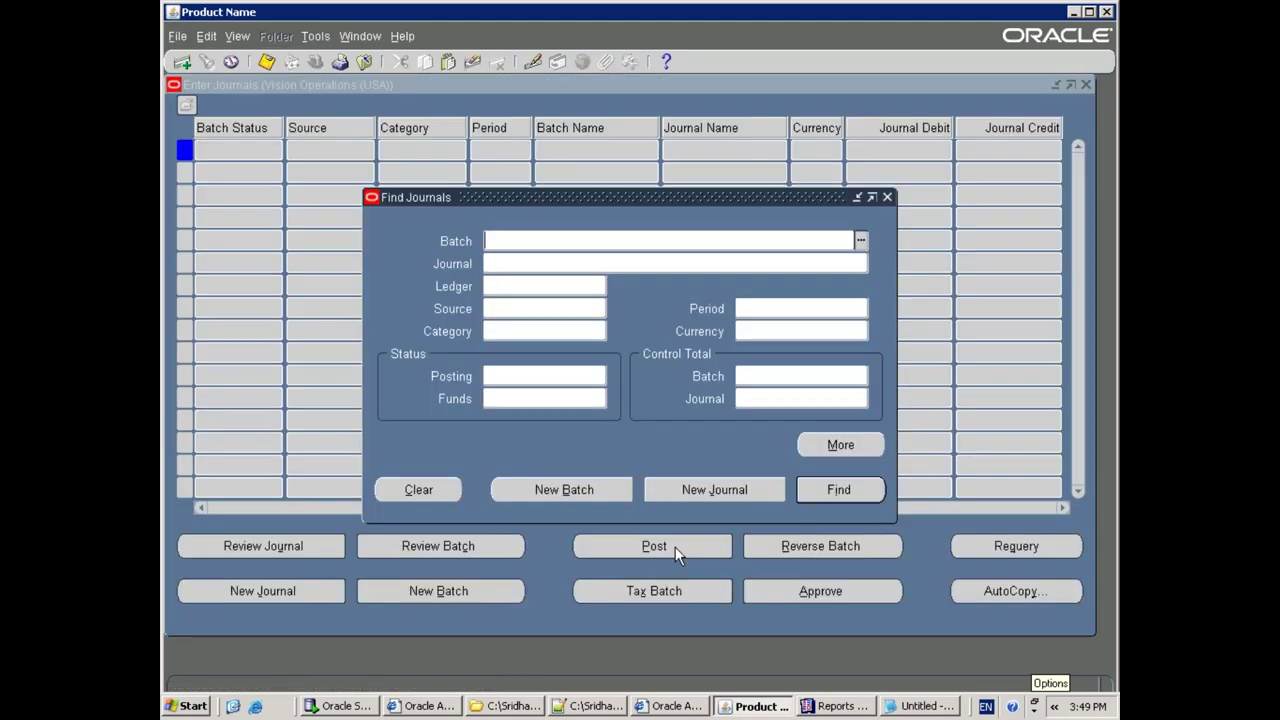
click(713, 490)
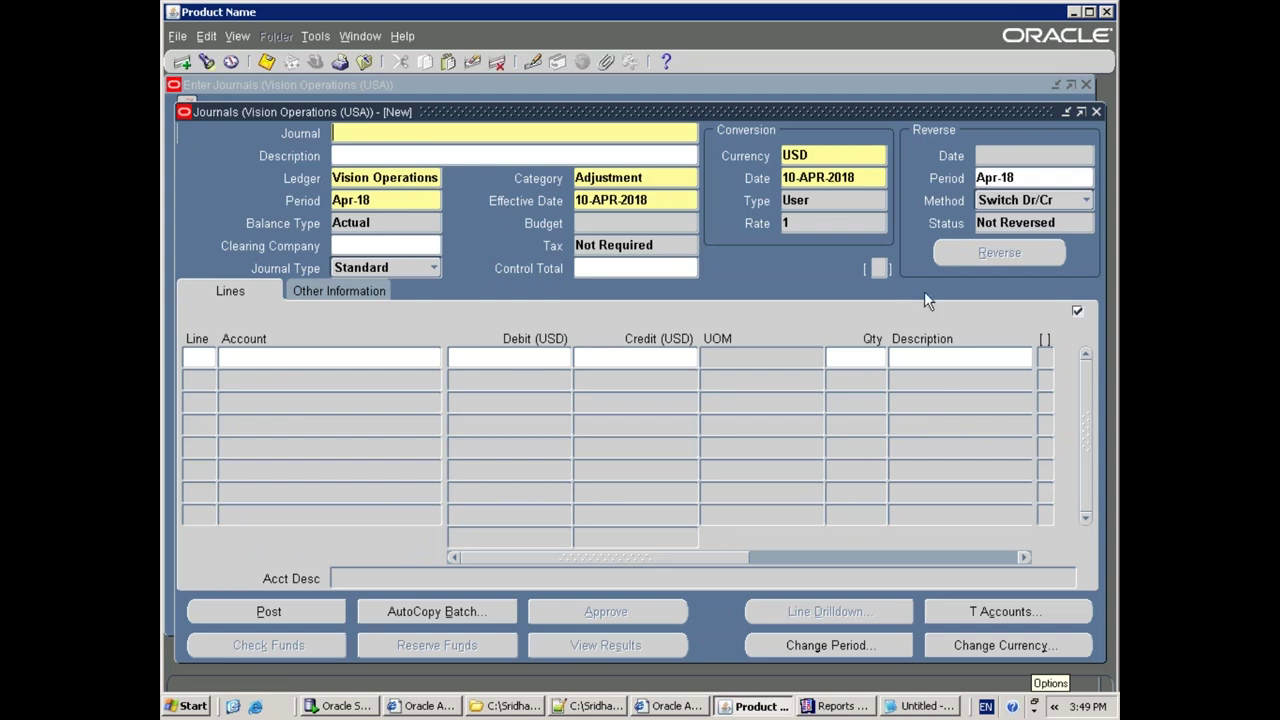
Step: In the journal's descriptive flexfield, pick the second mobile number and enter user id 1
click(872, 270)
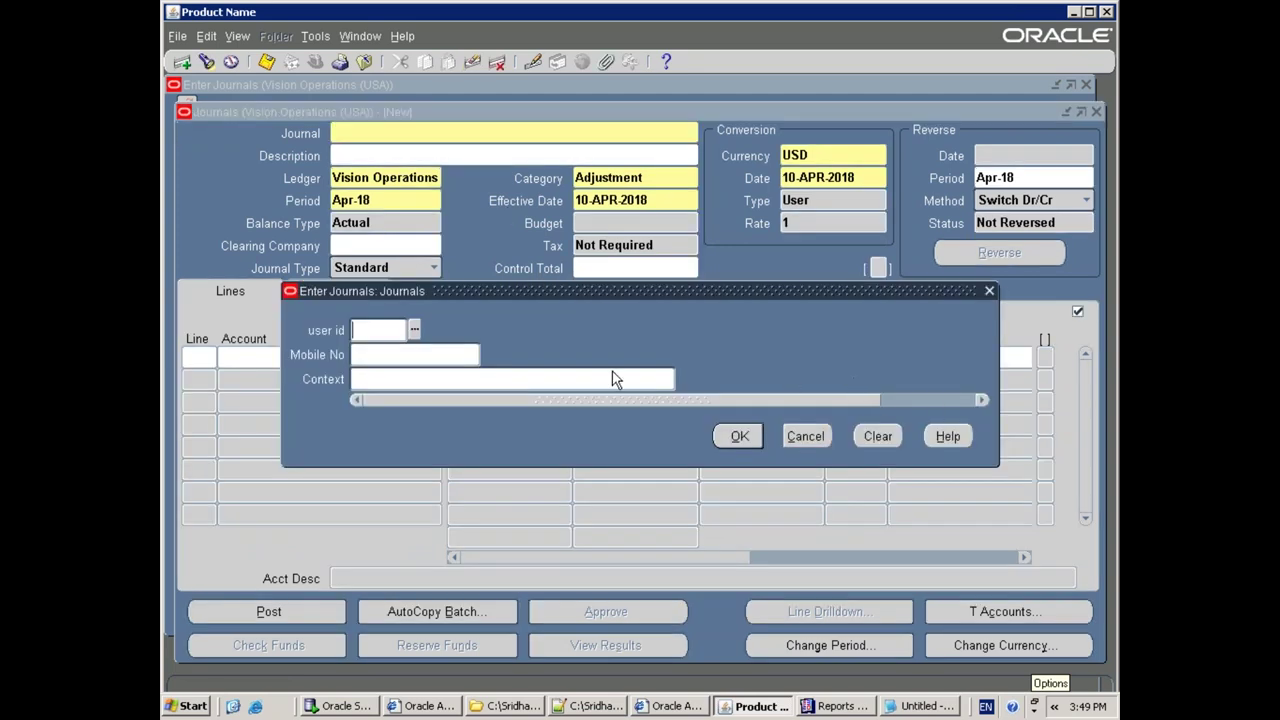
double_click(472, 352)
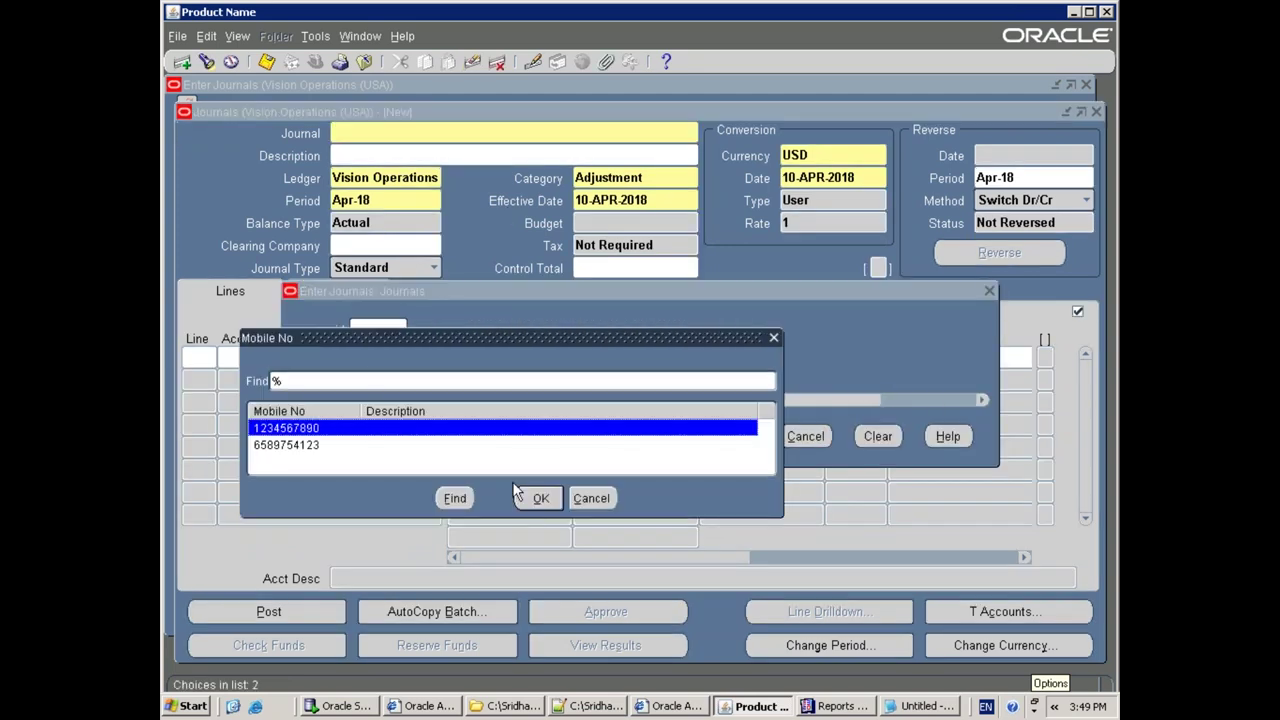
key(Down)
key(Return)
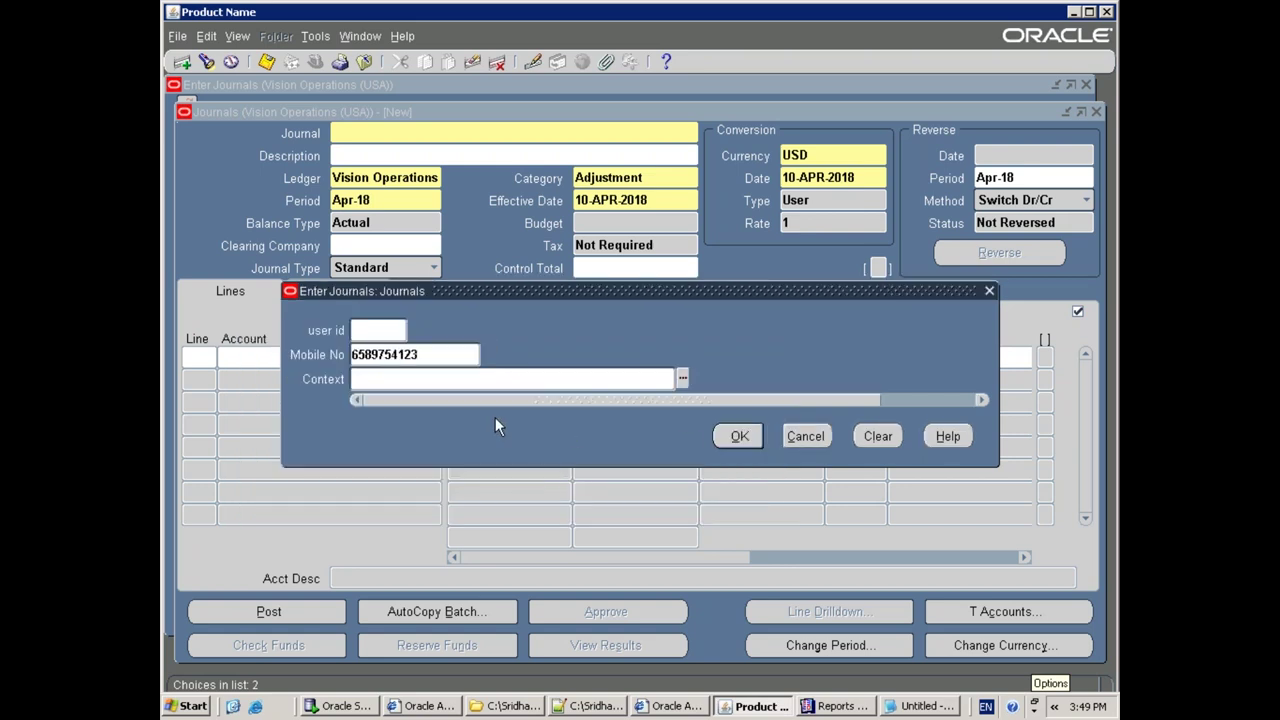
click(388, 331)
text(1)
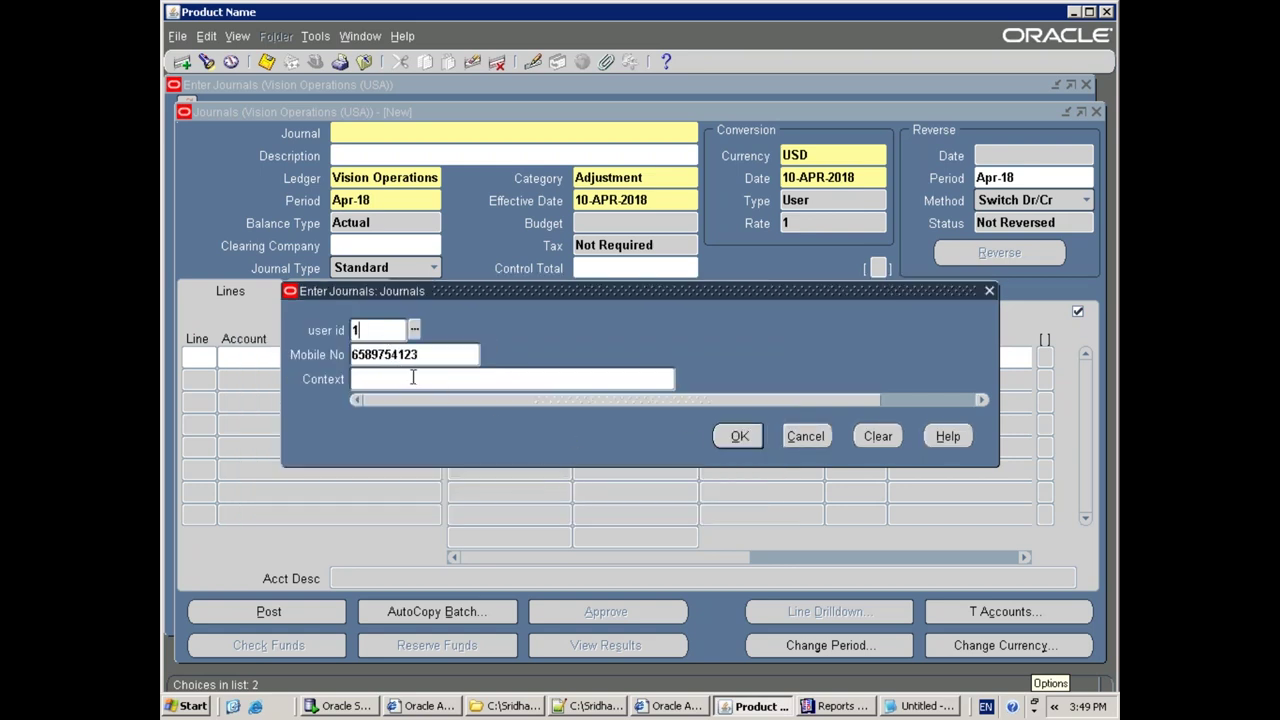
key(Tab)
key(Tab)
Step: Clear the Context value so it stays empty and confirm the flexfield entries
click(682, 378)
double_click(569, 420)
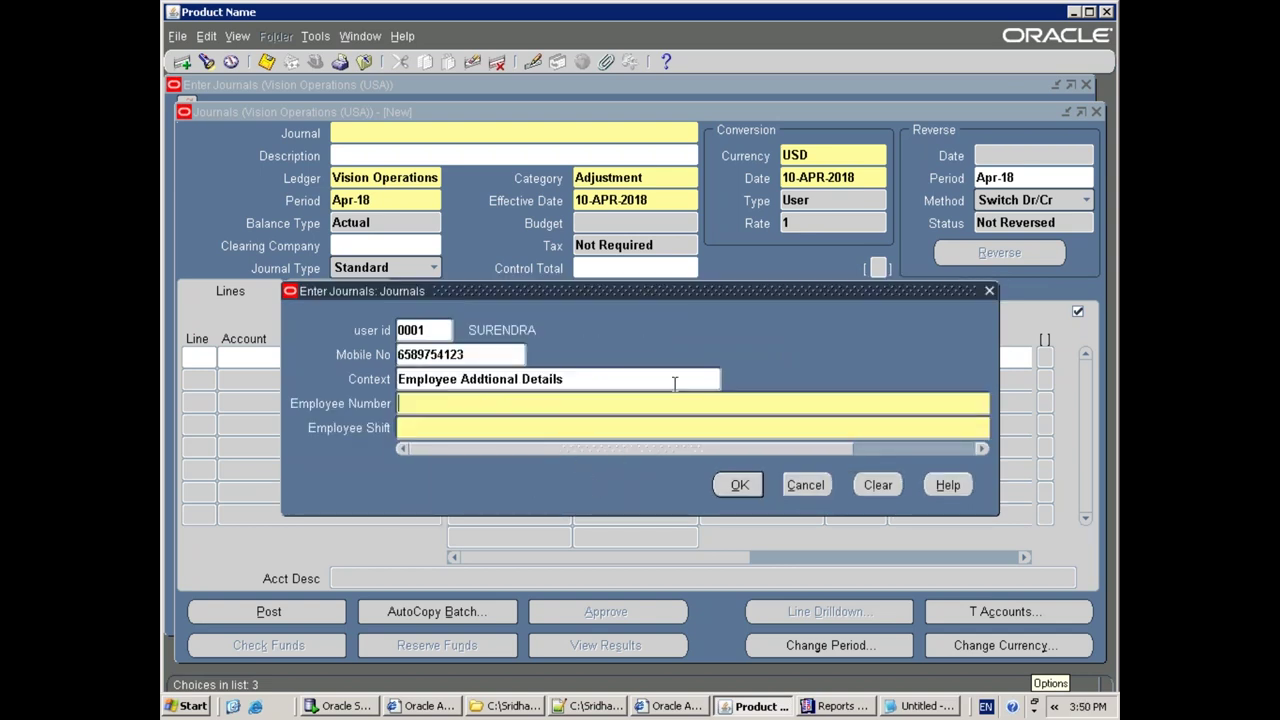
click(678, 379)
key(Delete)
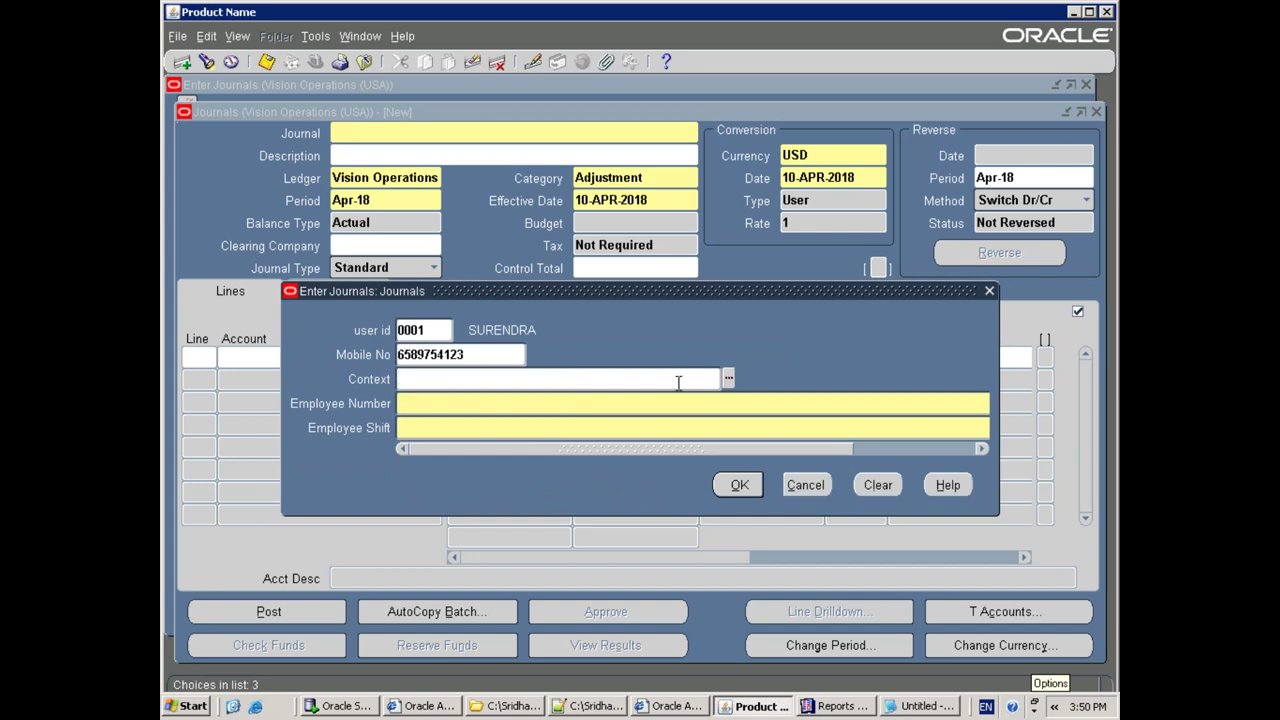
key(Tab)
click(740, 437)
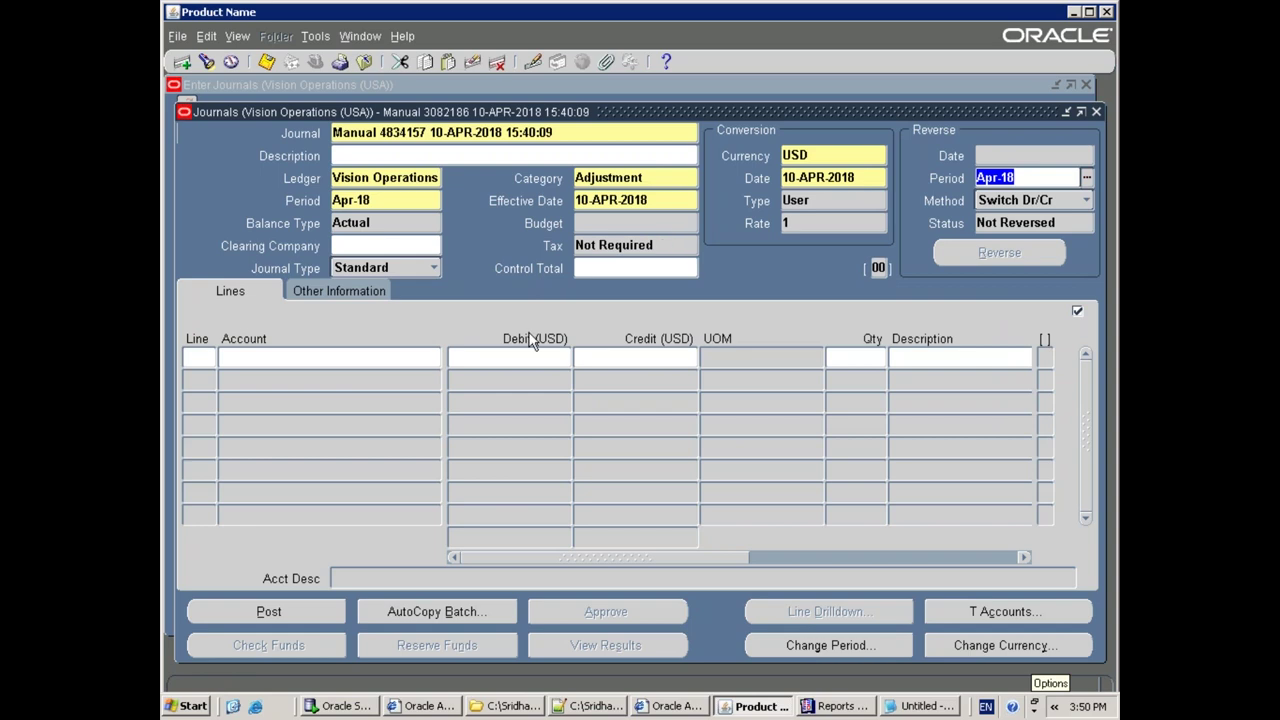
click(584, 357)
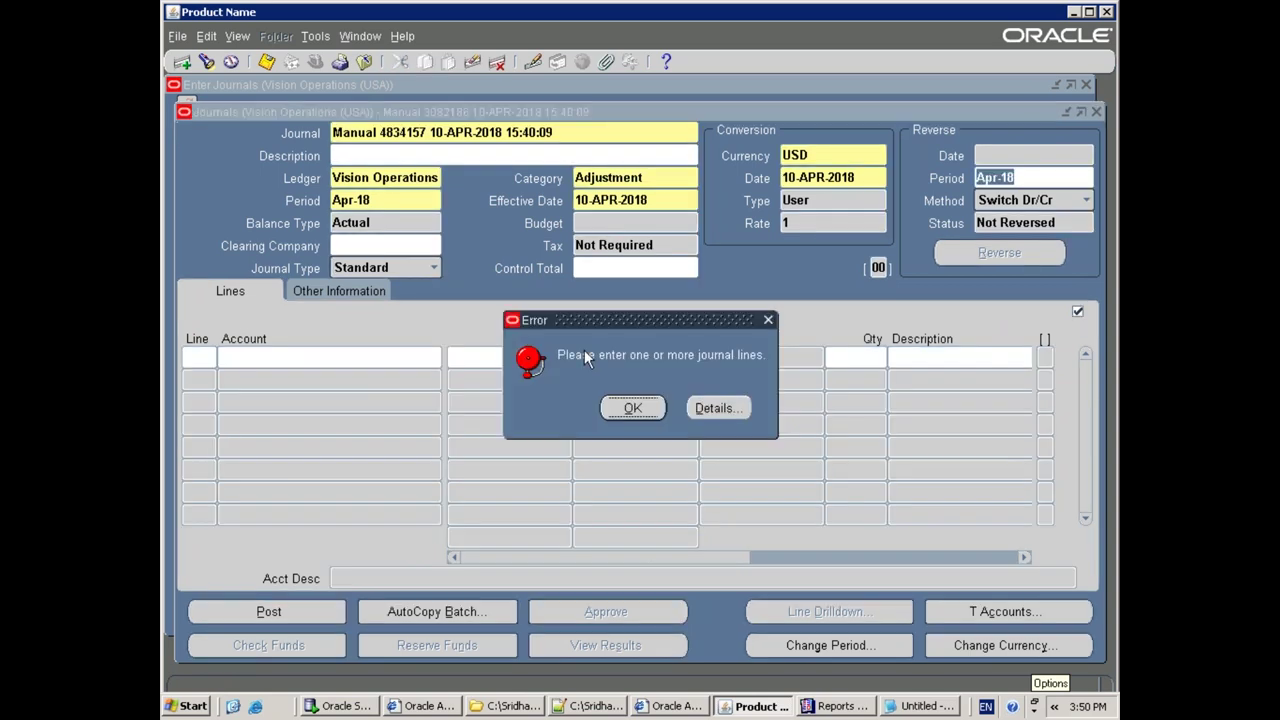
click(629, 411)
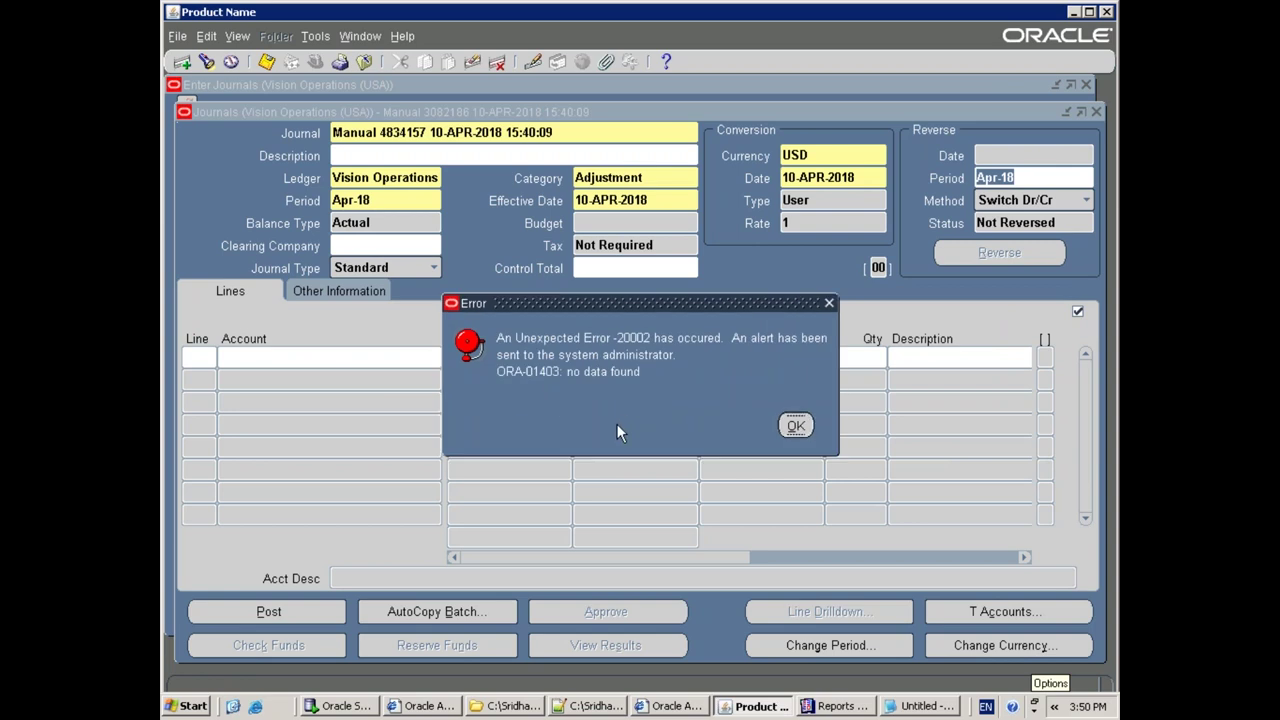
click(796, 427)
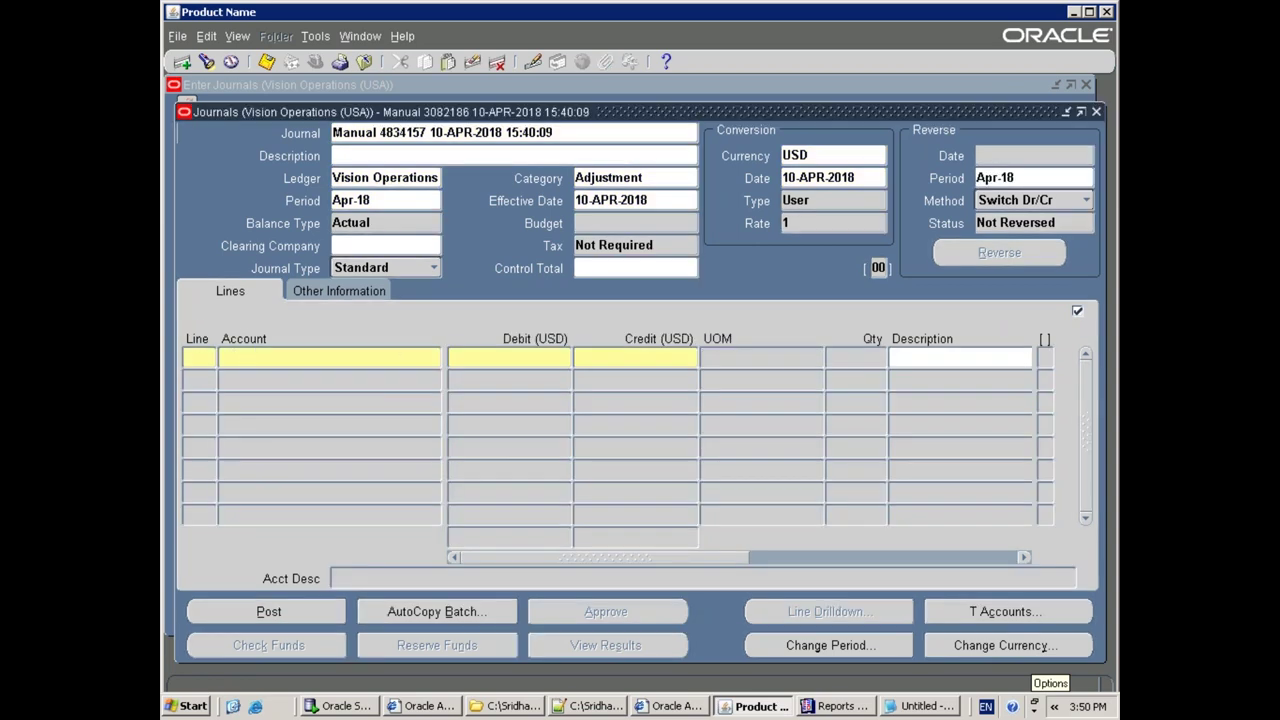
click(432, 357)
text(%)
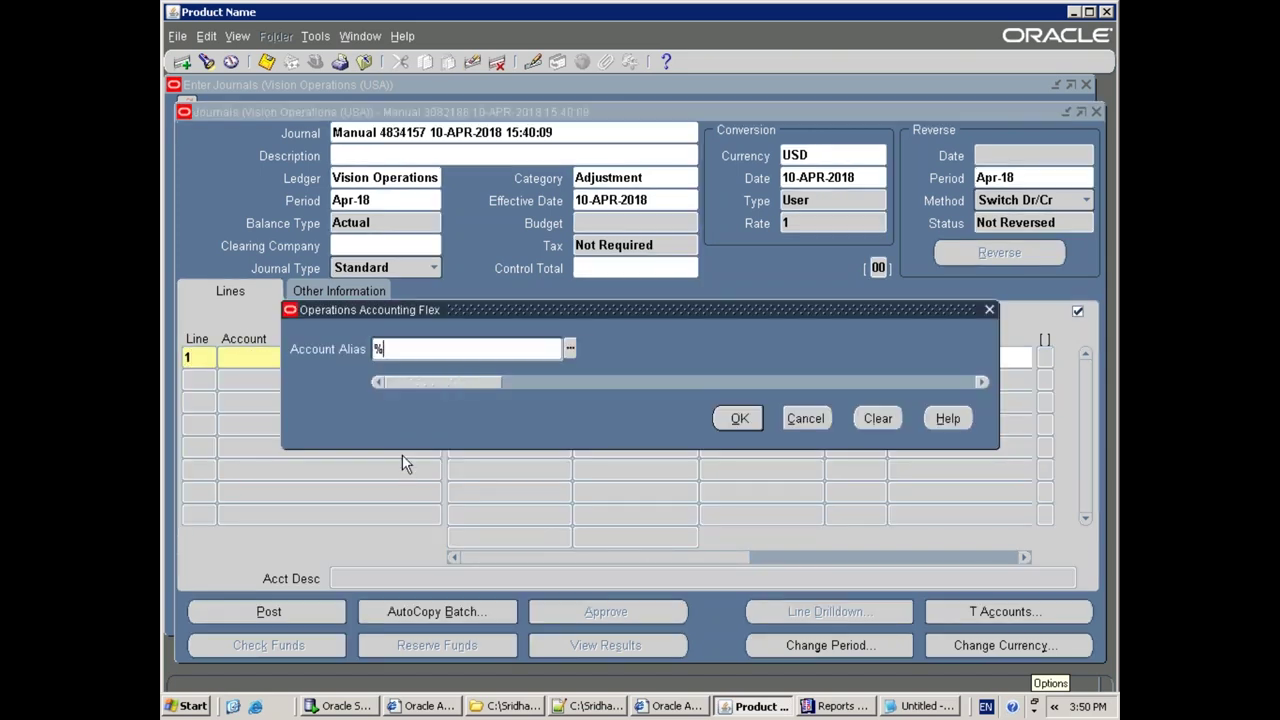
key(Tab)
key(Return)
click(740, 422)
text(1)
click(394, 379)
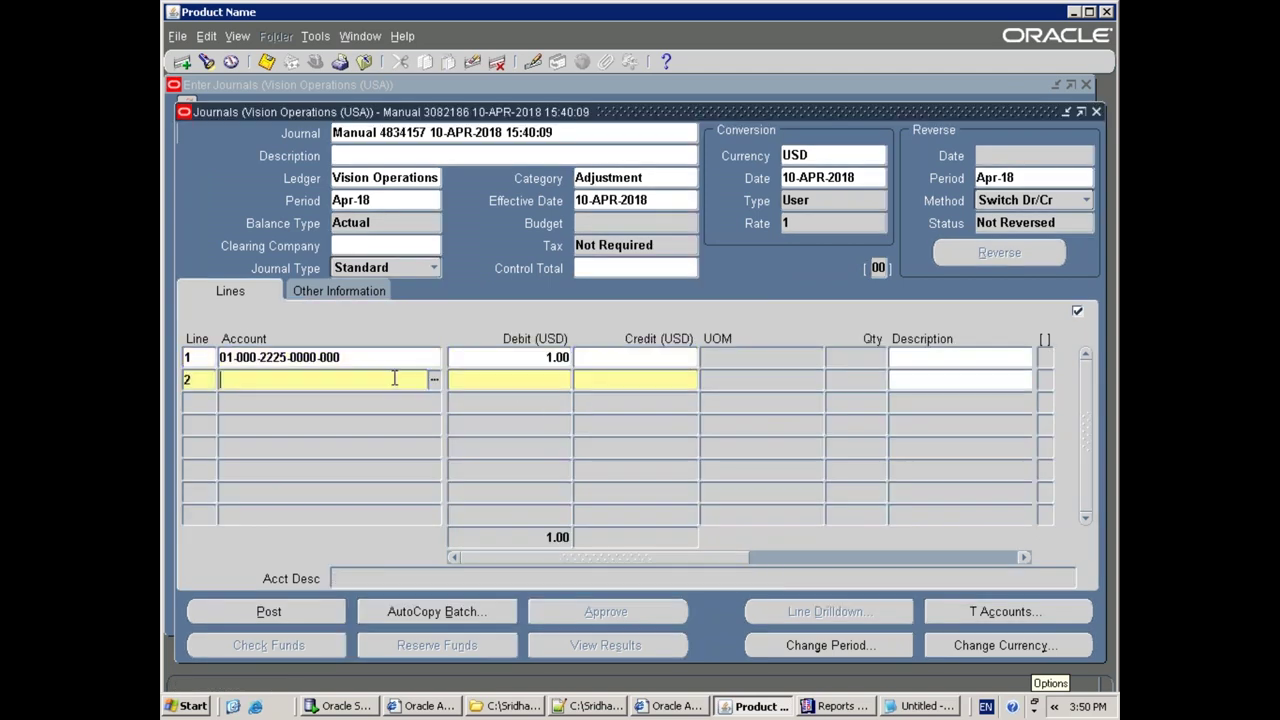
click(428, 380)
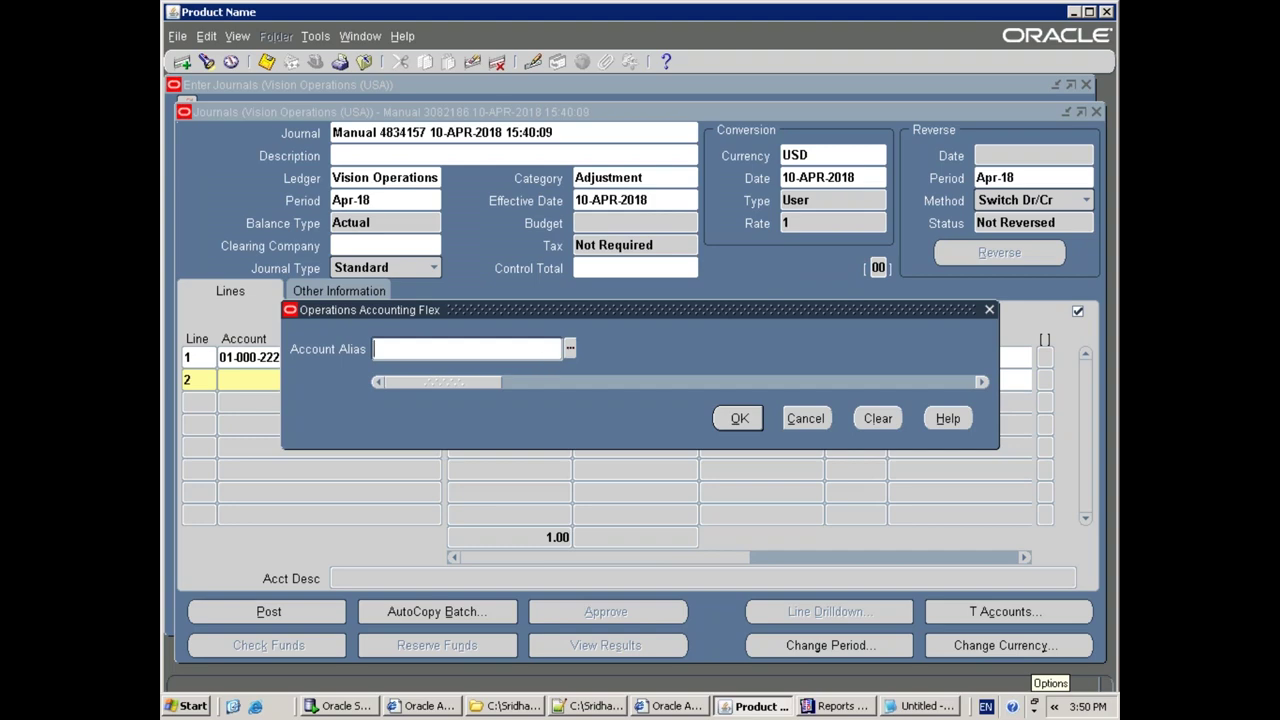
click(570, 348)
click(477, 433)
double_click(478, 434)
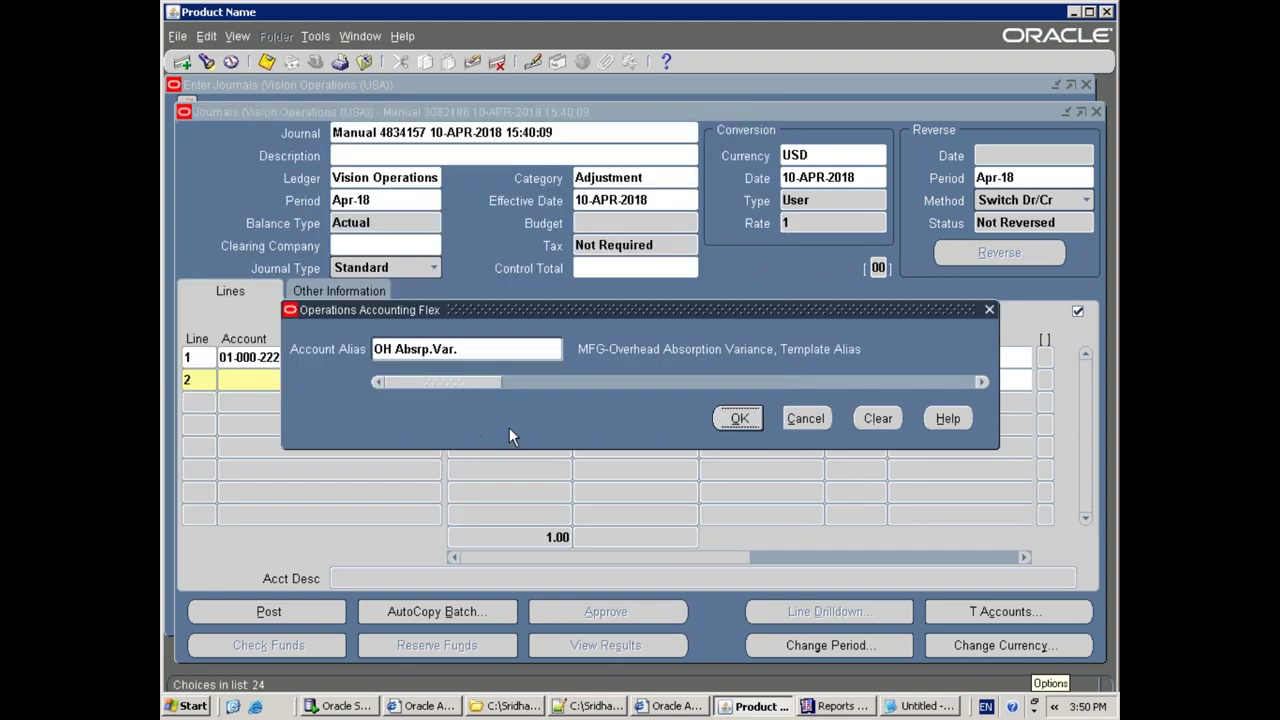
click(757, 424)
click(598, 384)
text(1)
key(ctrl+s)
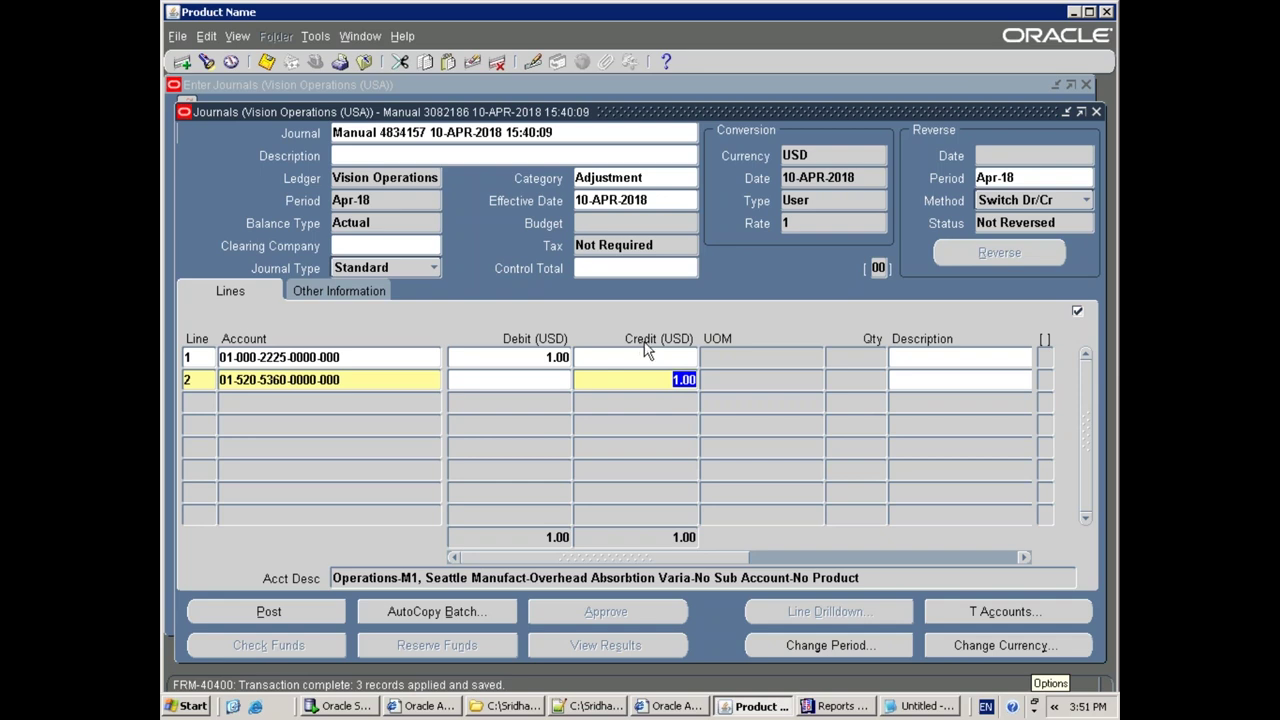
Step: In Notepad, add a Context note listing US, China and India on separate lines
click(922, 706)
click(724, 353)
key(End)
key(Return)
key(Return)
text(Context)
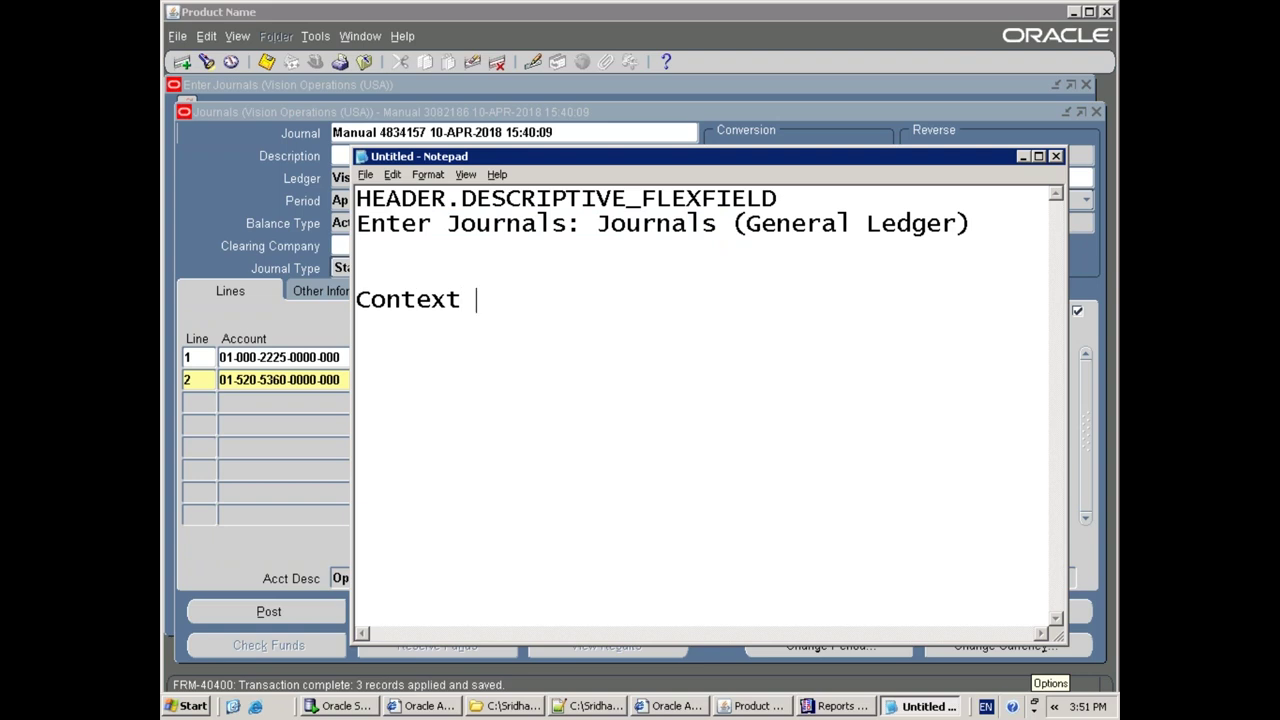
key(Return)
text(US)
key(Return)
text(China)
key(Return)
text(India)
Step: Add a Fields line under US, China and India, then reopen the journal's descriptive flexfield
click(463, 350)
click(431, 325)
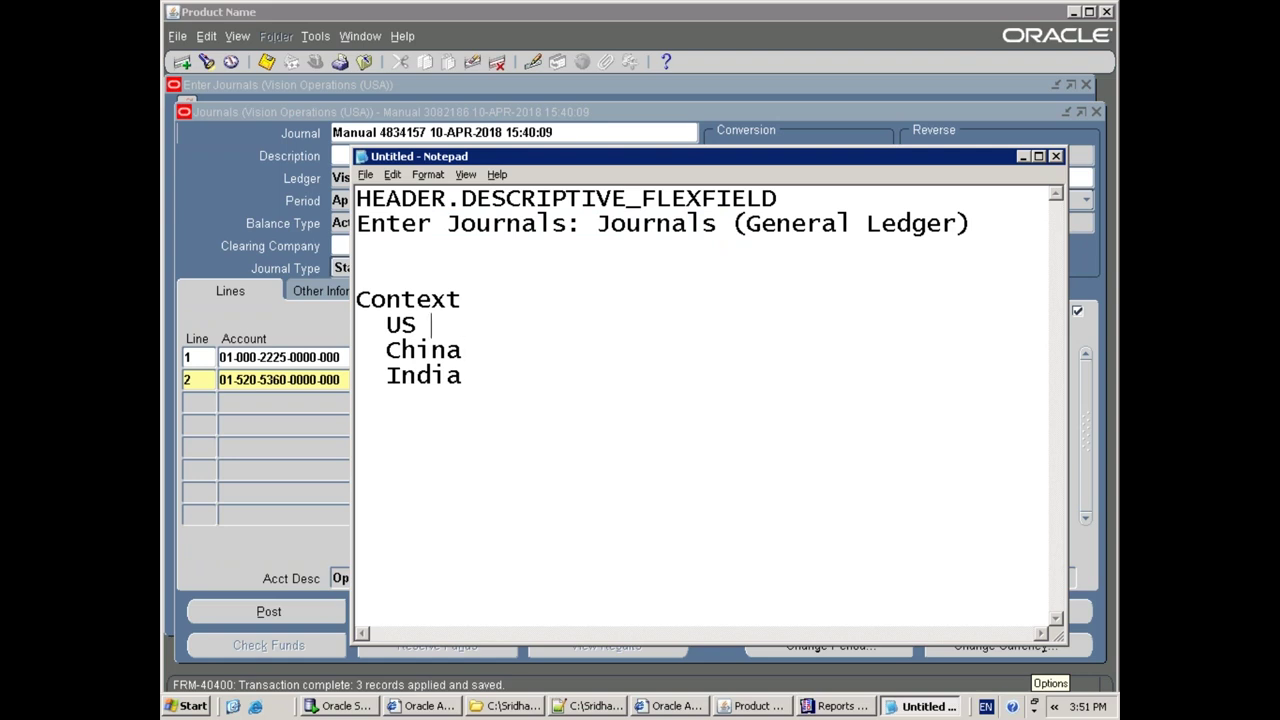
key(Return)
text(Fie)
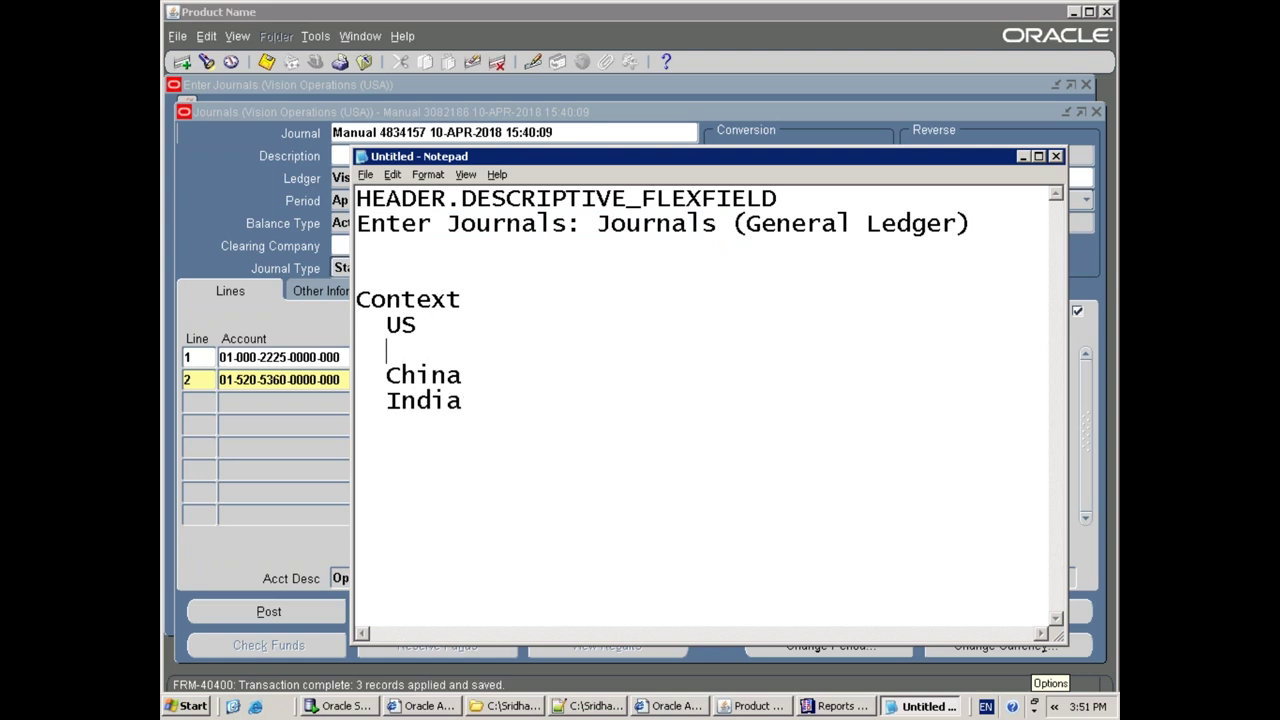
text(lds)
click(463, 375)
key(Return)
text(Fields)
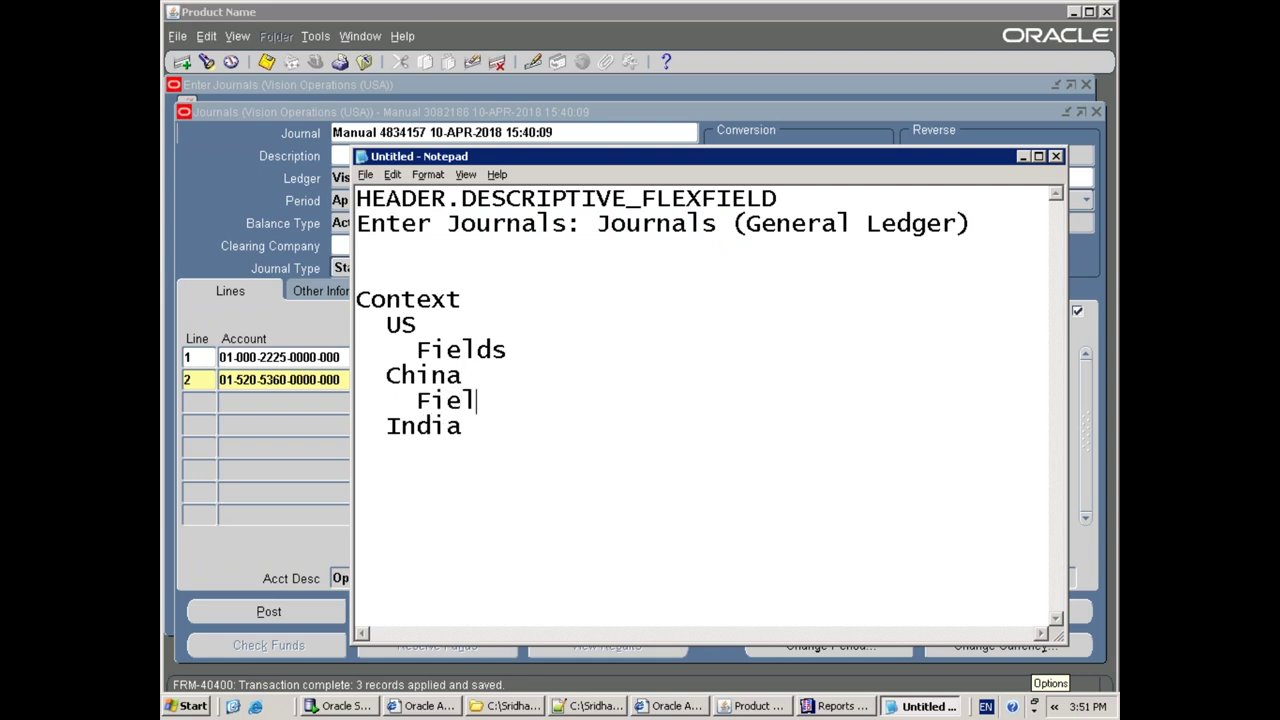
click(475, 426)
key(Return)
text(Field)
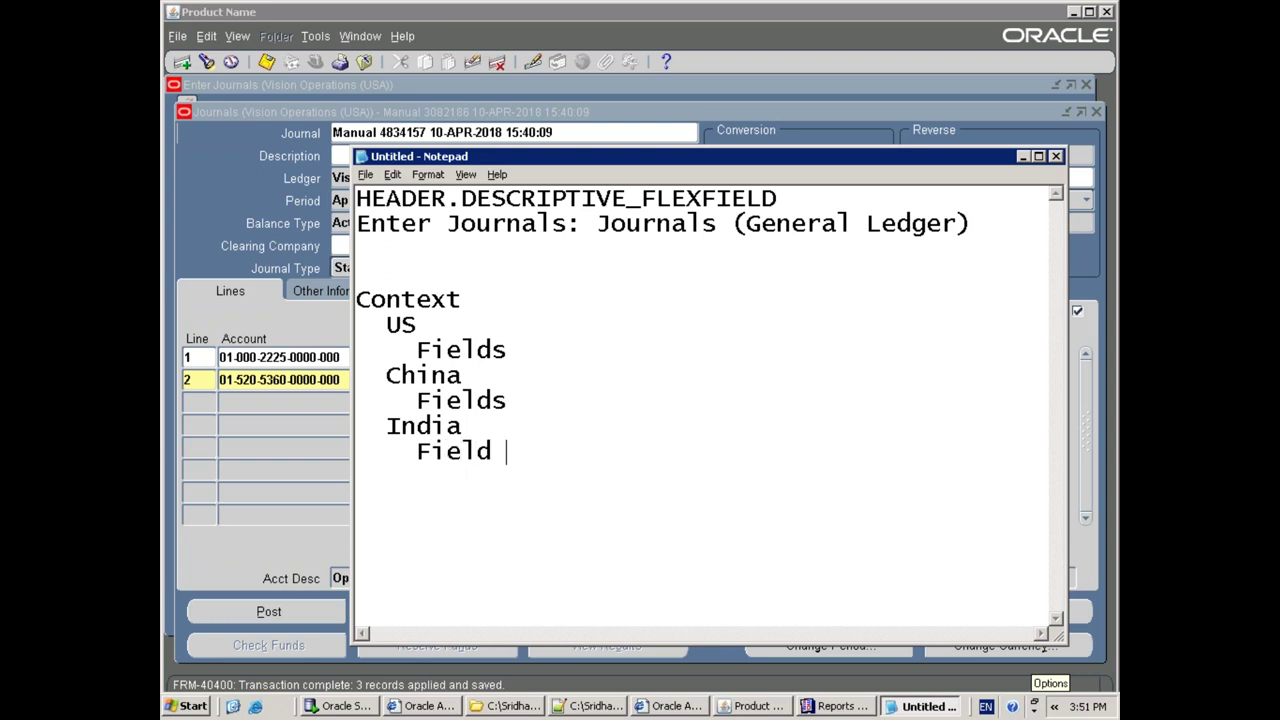
key(alt+Tab)
click(877, 268)
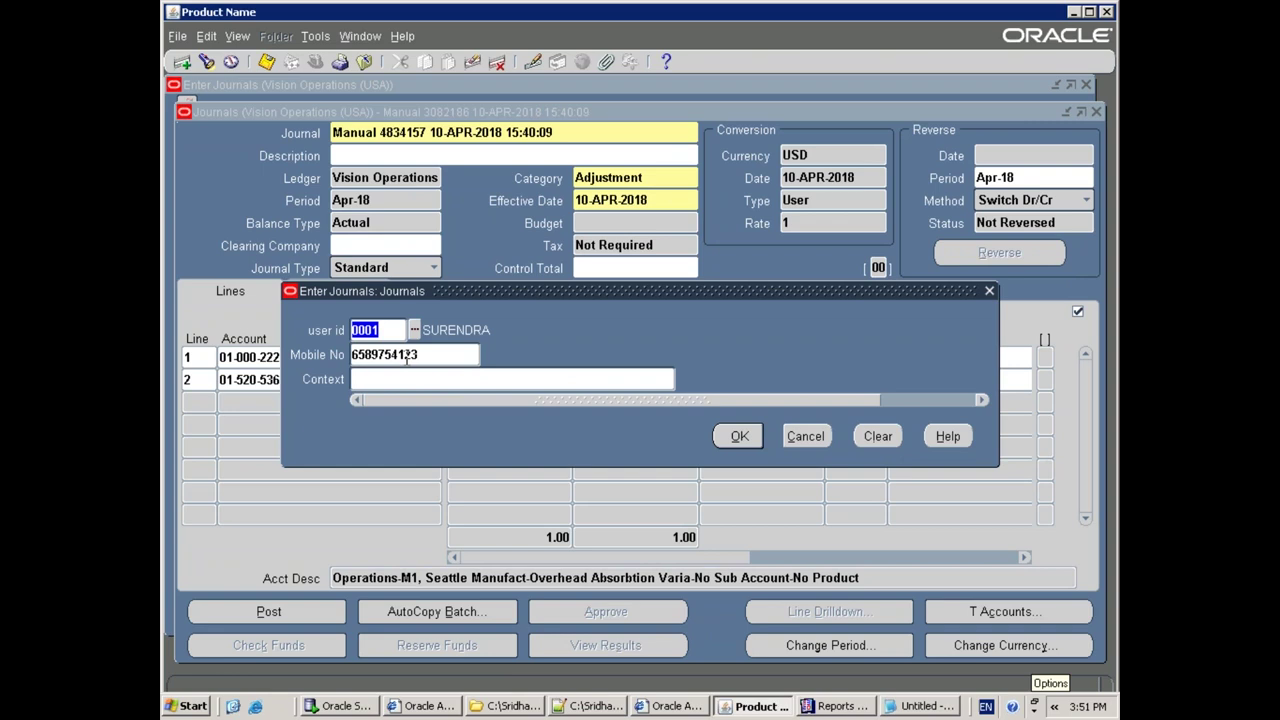
Step: Try Workday ERP and then Siebel ERP as the flexfield Context
click(628, 379)
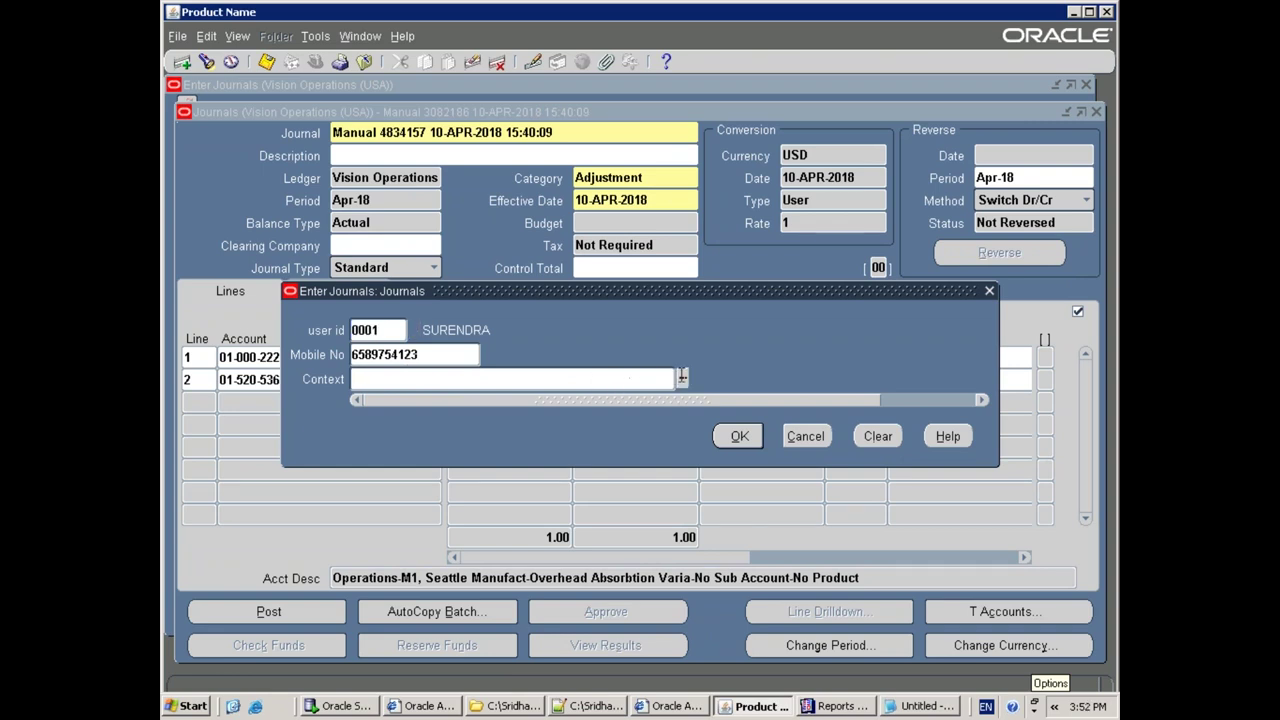
click(682, 378)
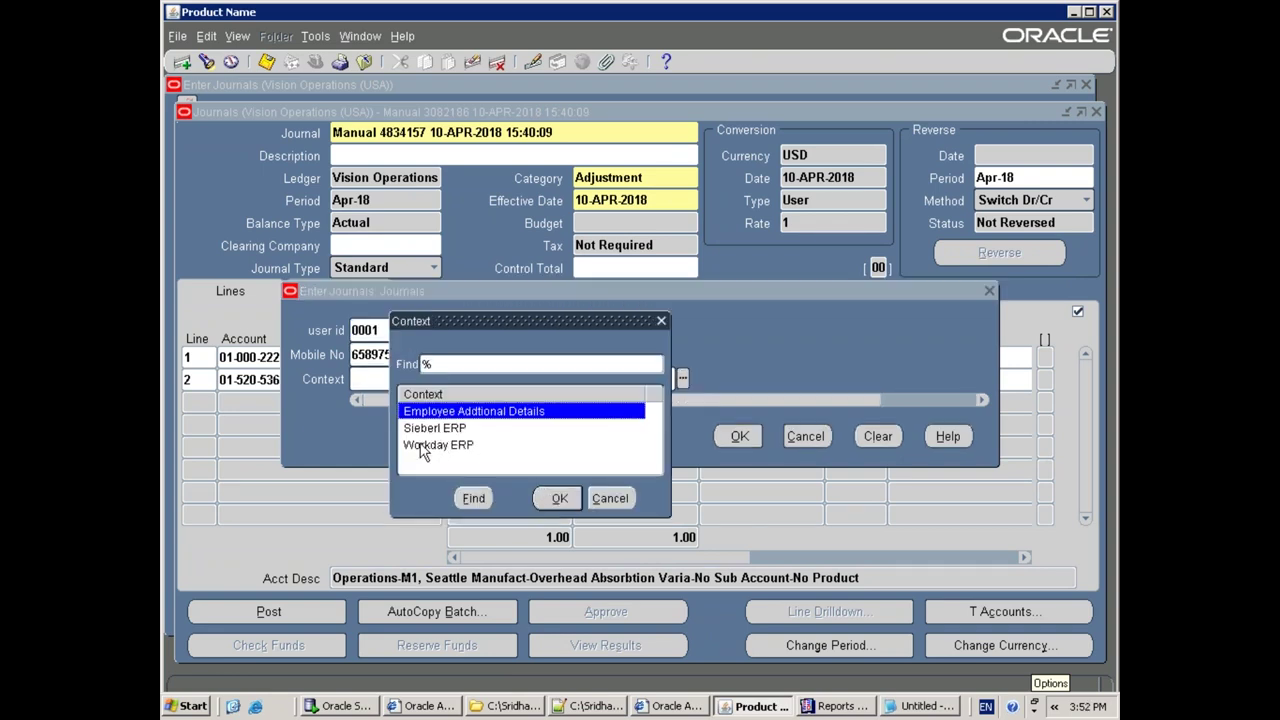
click(452, 446)
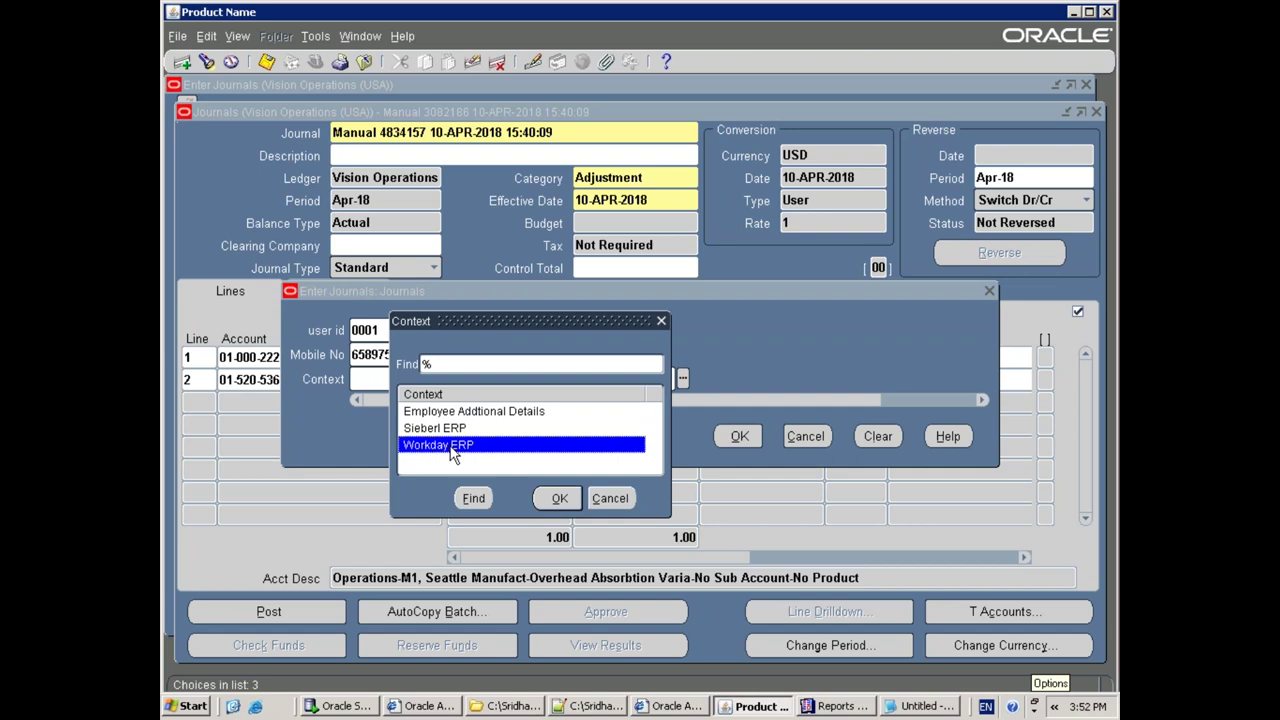
click(560, 497)
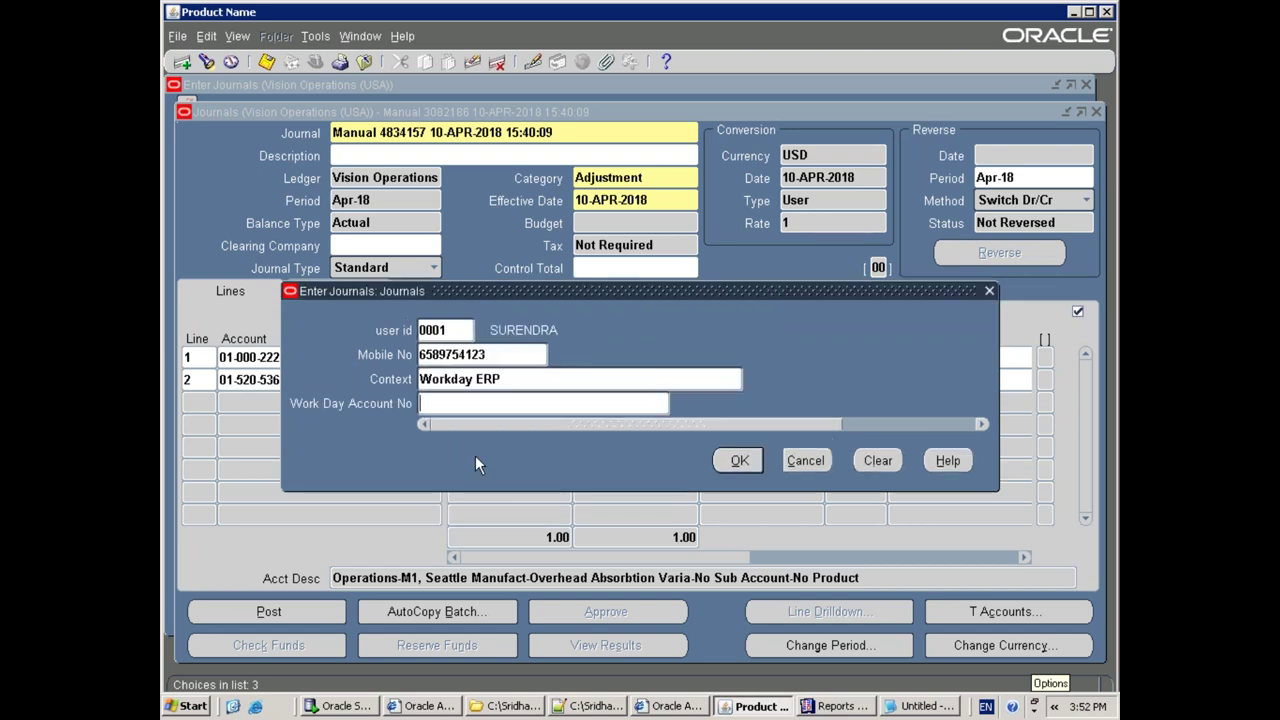
click(730, 379)
key(ctrl+l)
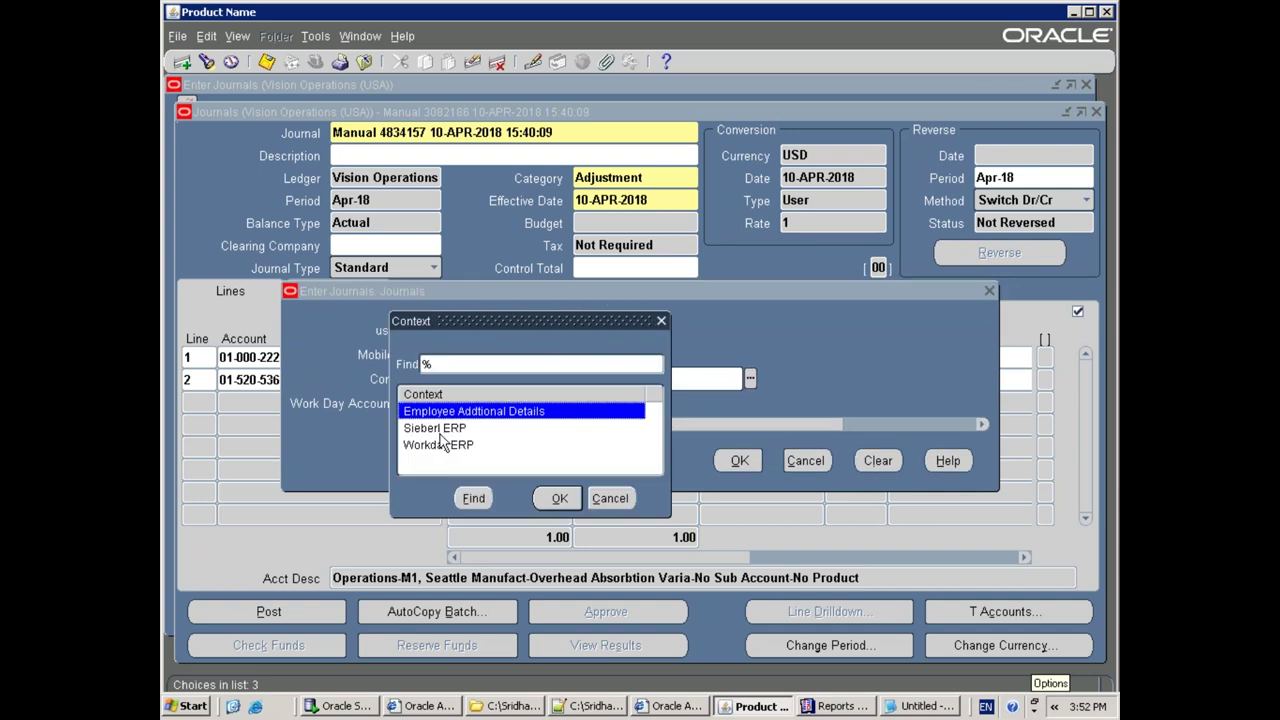
click(442, 430)
click(559, 497)
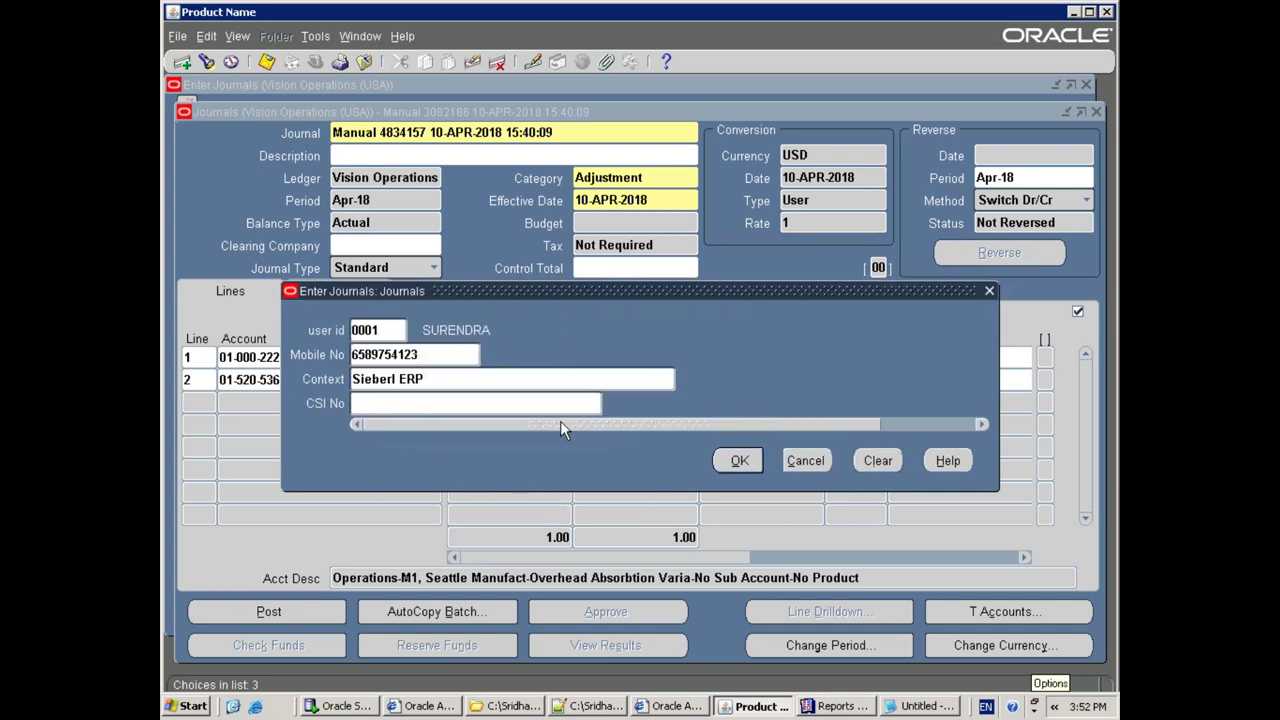
Step: Switch Context to Employee Addtional Details, then clear it and close the extra details
click(668, 380)
click(682, 380)
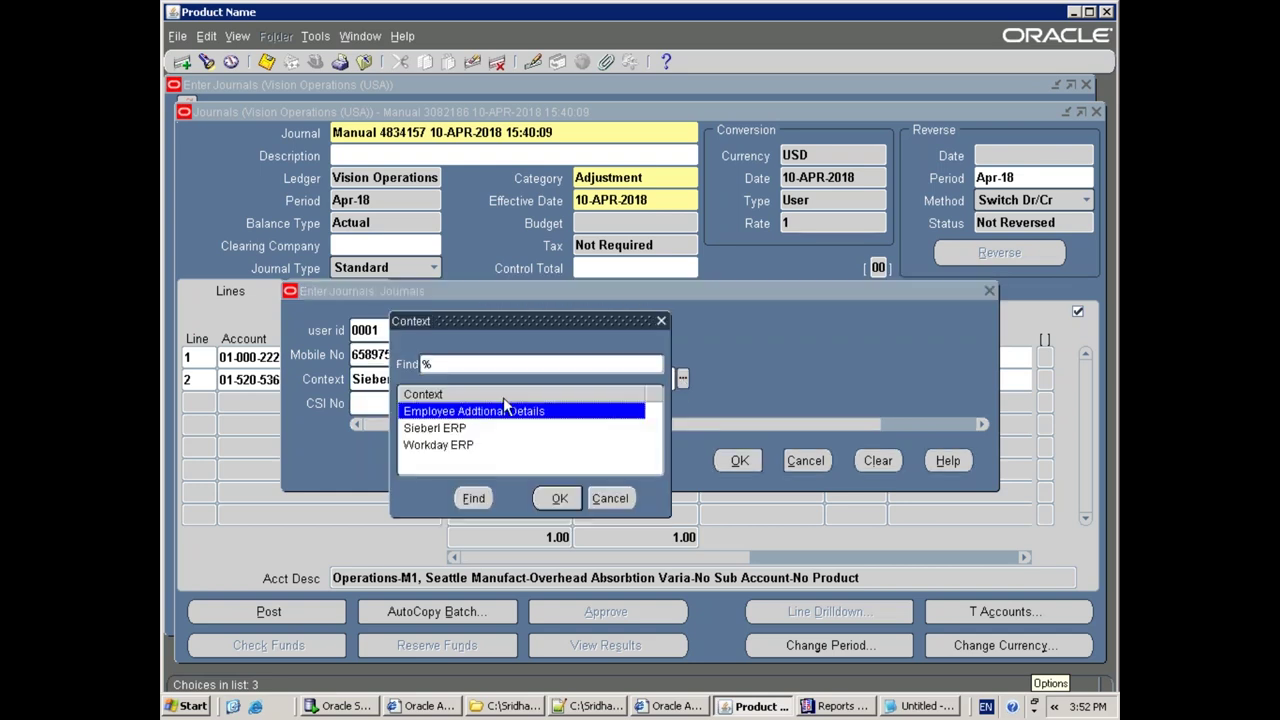
key(Return)
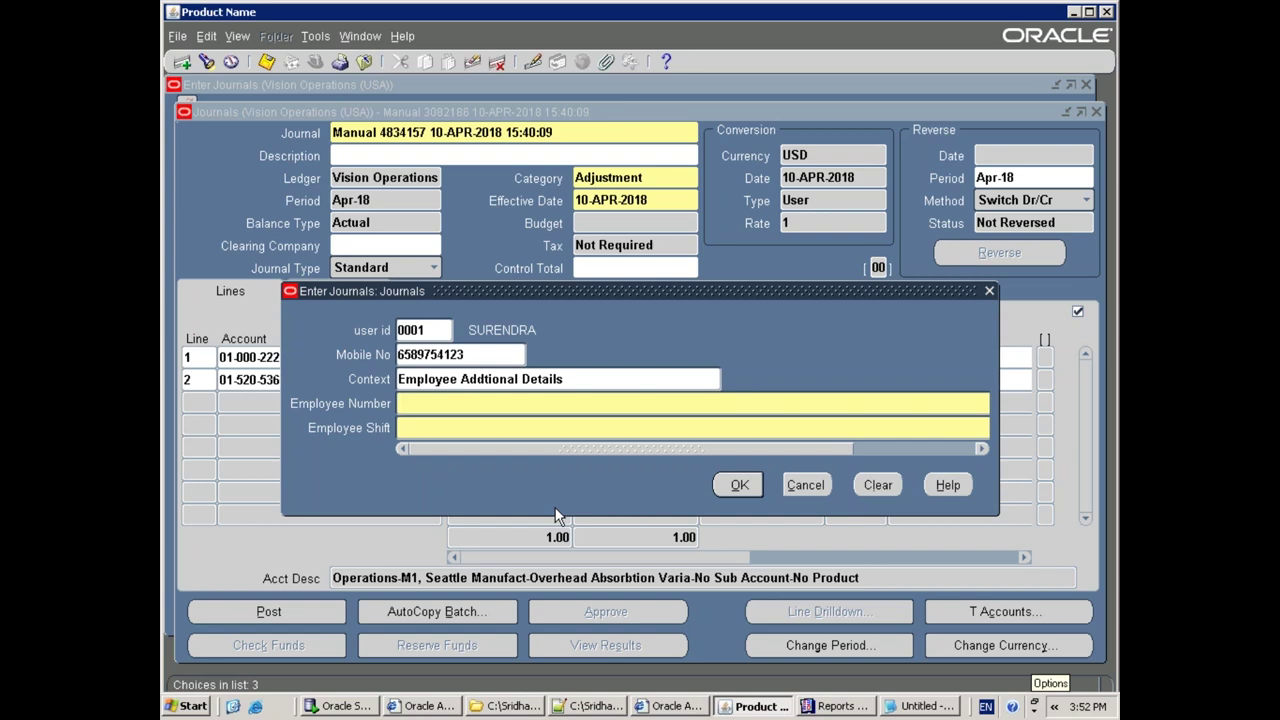
click(706, 379)
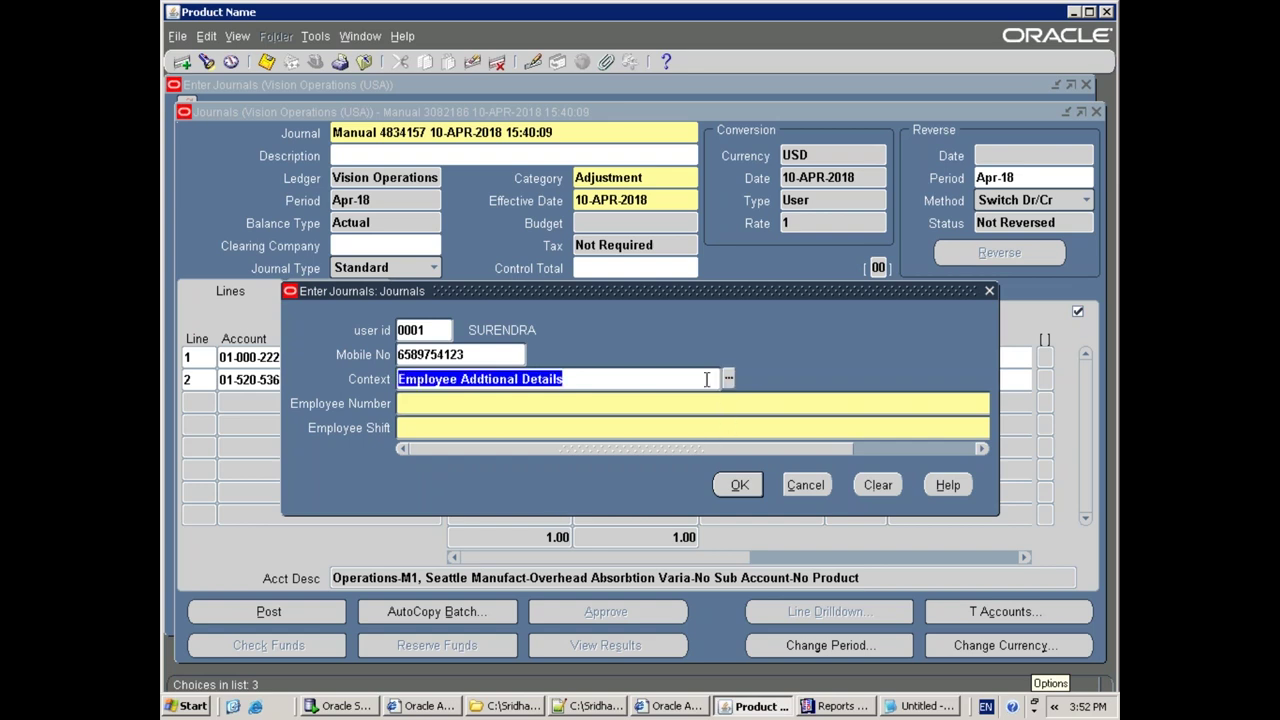
key(BackSpace)
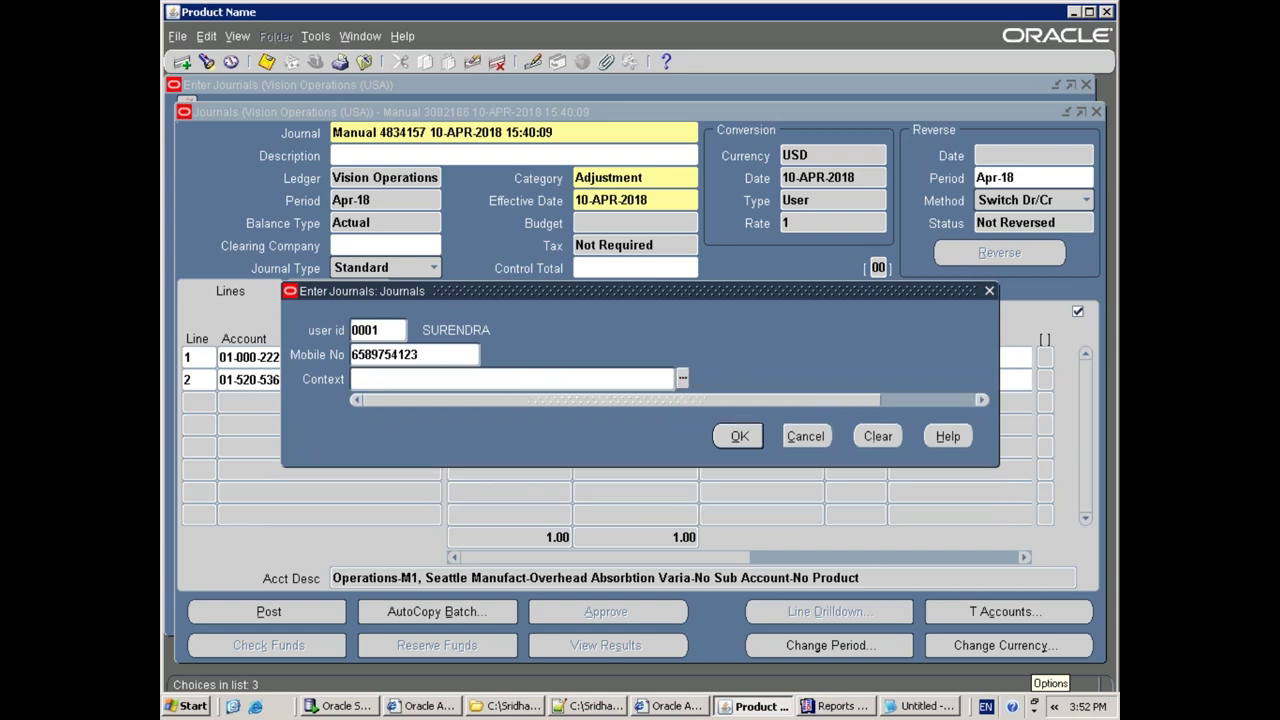
click(738, 438)
click(739, 438)
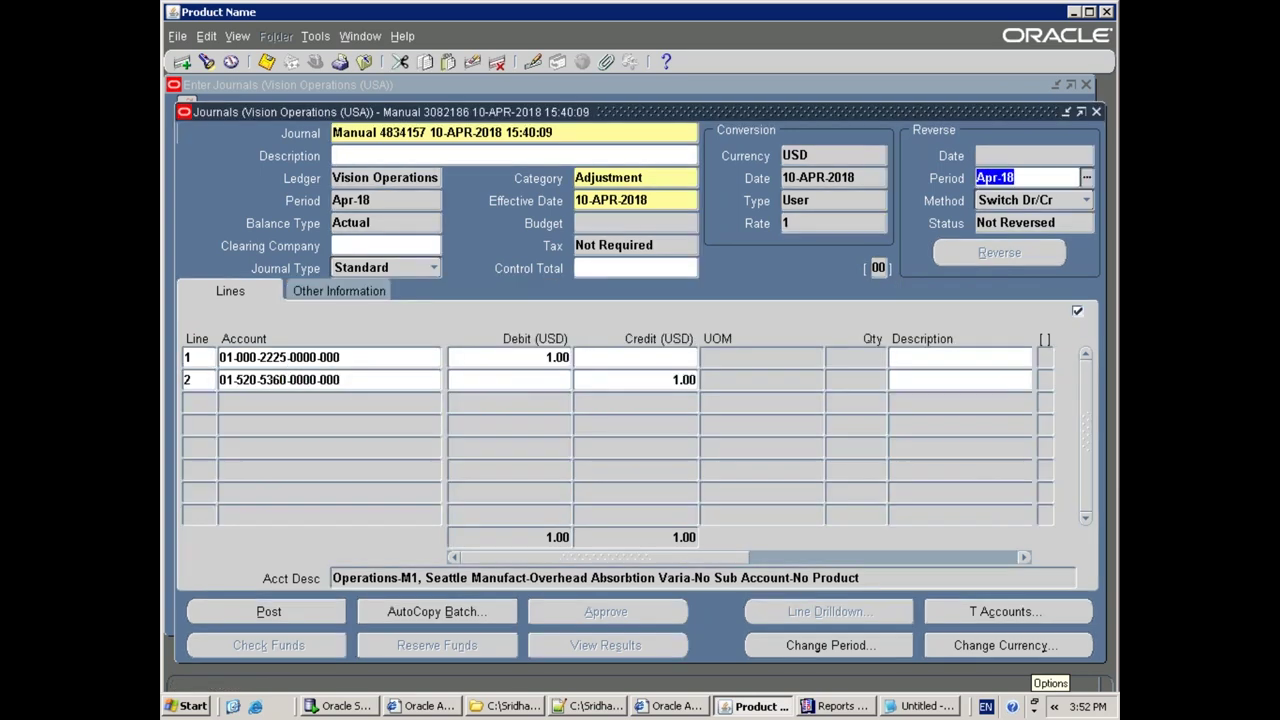
Step: Save the journal and examine the header's JE_HEADER_ID field via Help > Diagnostics > Examine
key(ctrl+s)
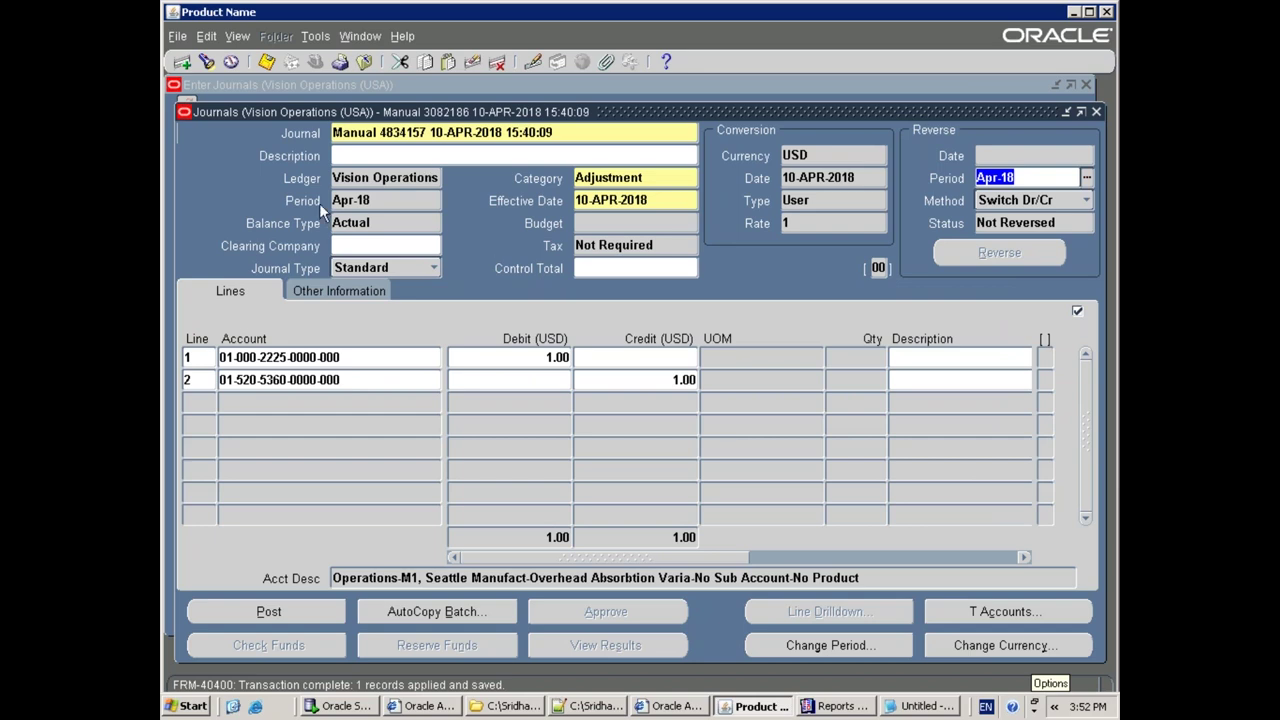
click(598, 134)
click(405, 37)
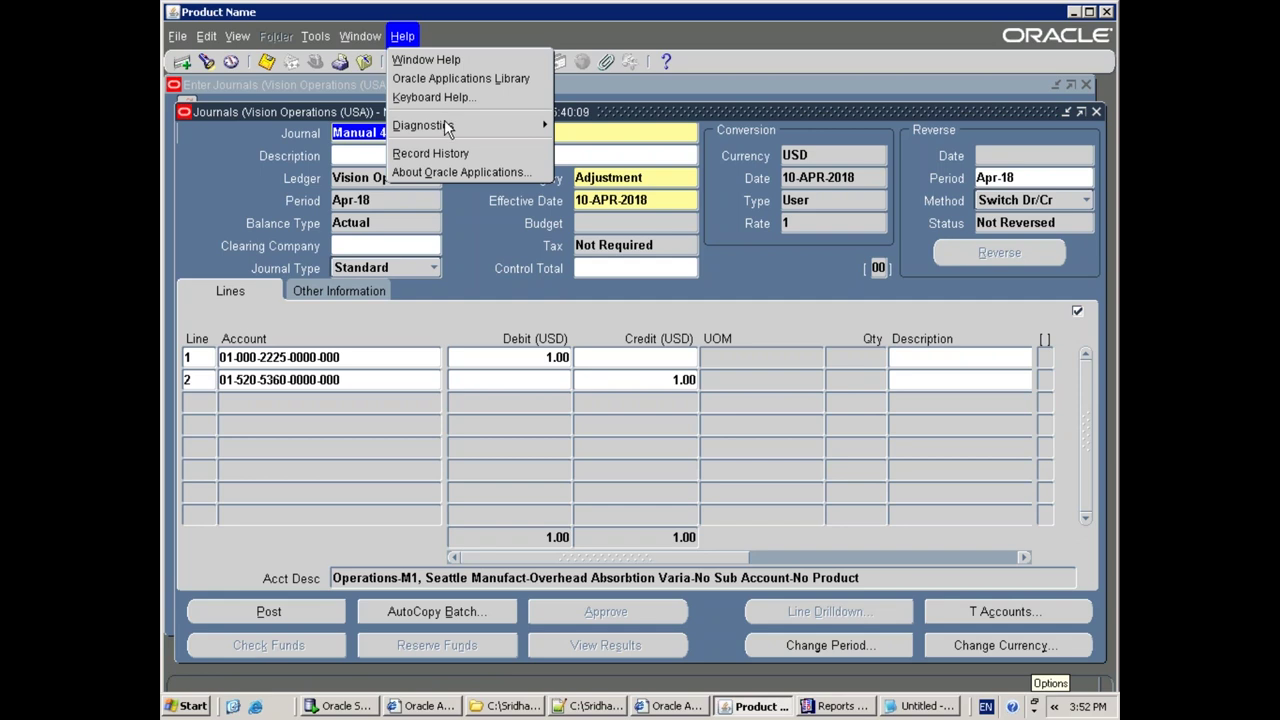
mouse_move(444, 121)
click(581, 141)
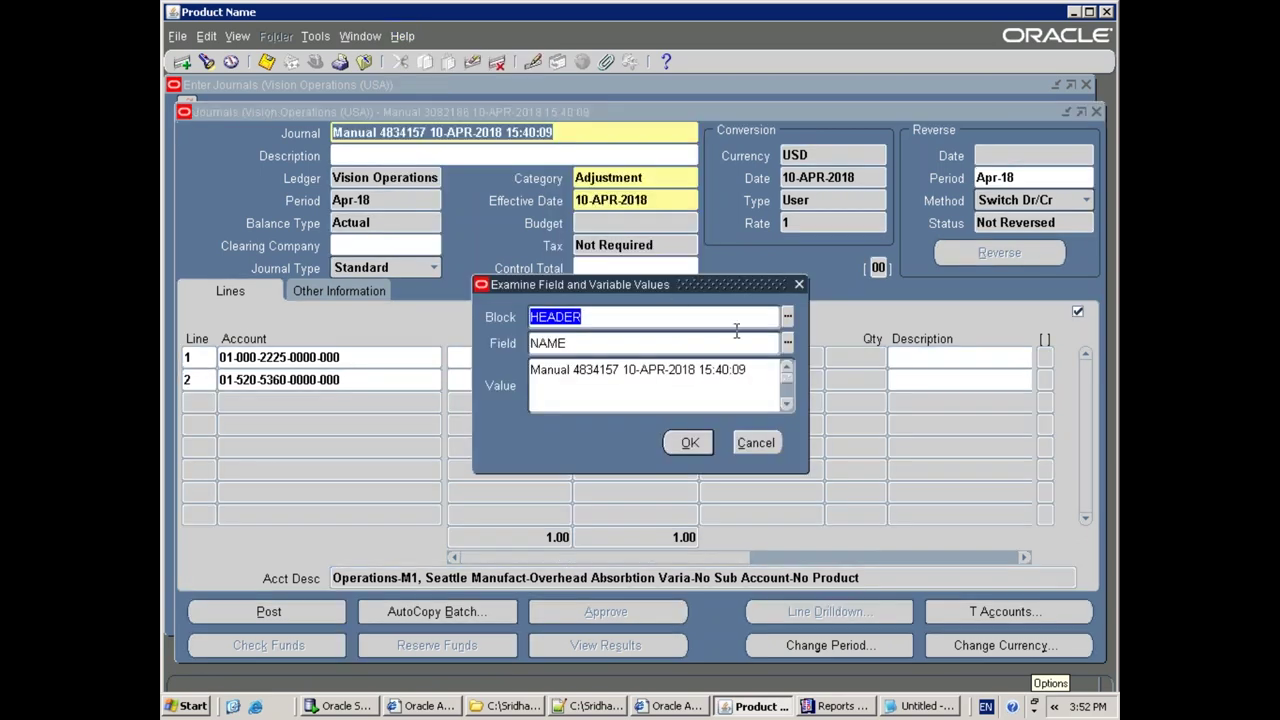
click(789, 343)
click(262, 190)
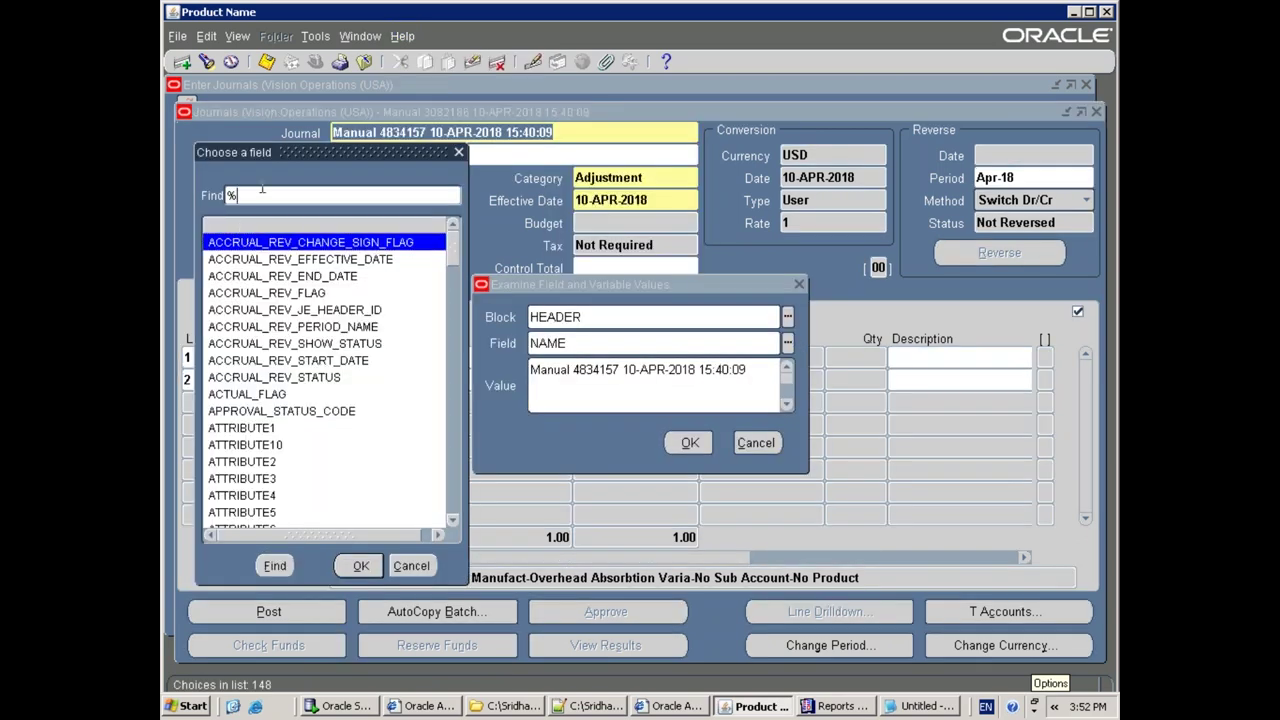
text(HE_)
key(BackSpace)
key(BackSpace)
key(BackSpace)
text(JE_HEADER_ID)
key(Return)
Step: Select the JE_HEADER_ID value 4834157 and return to the SQL Developer query
drag(623, 369, 452, 370)
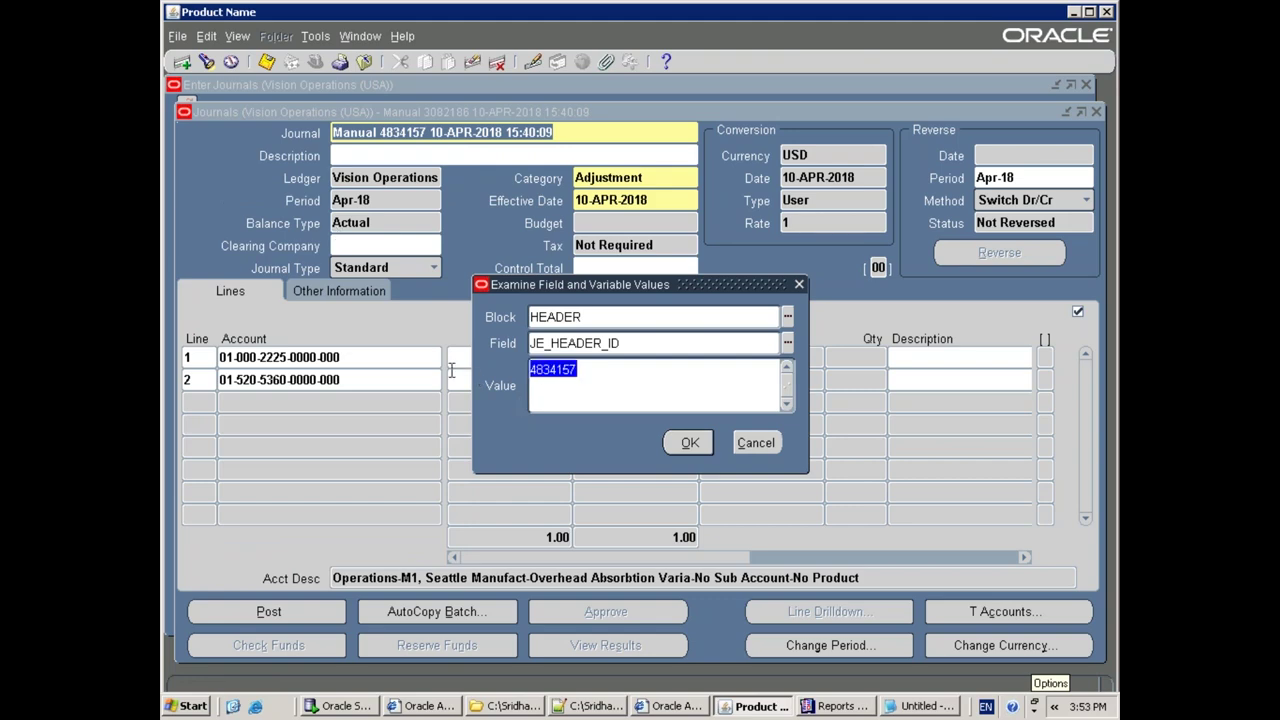
click(325, 708)
key(Left)
Step: Run gl_je_headers filtered by je_header_id = 4834157 and scan right to the ATTRIBUTE columns
key(ctrl+Return)
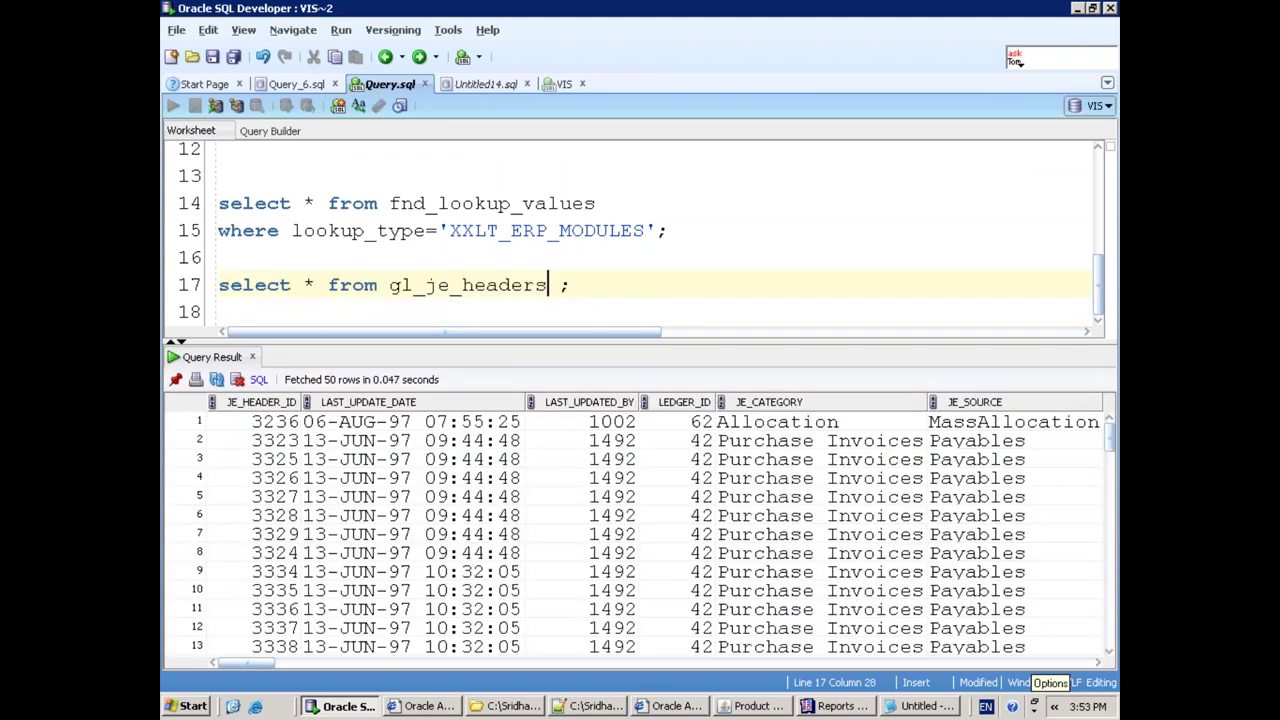
text(where je )
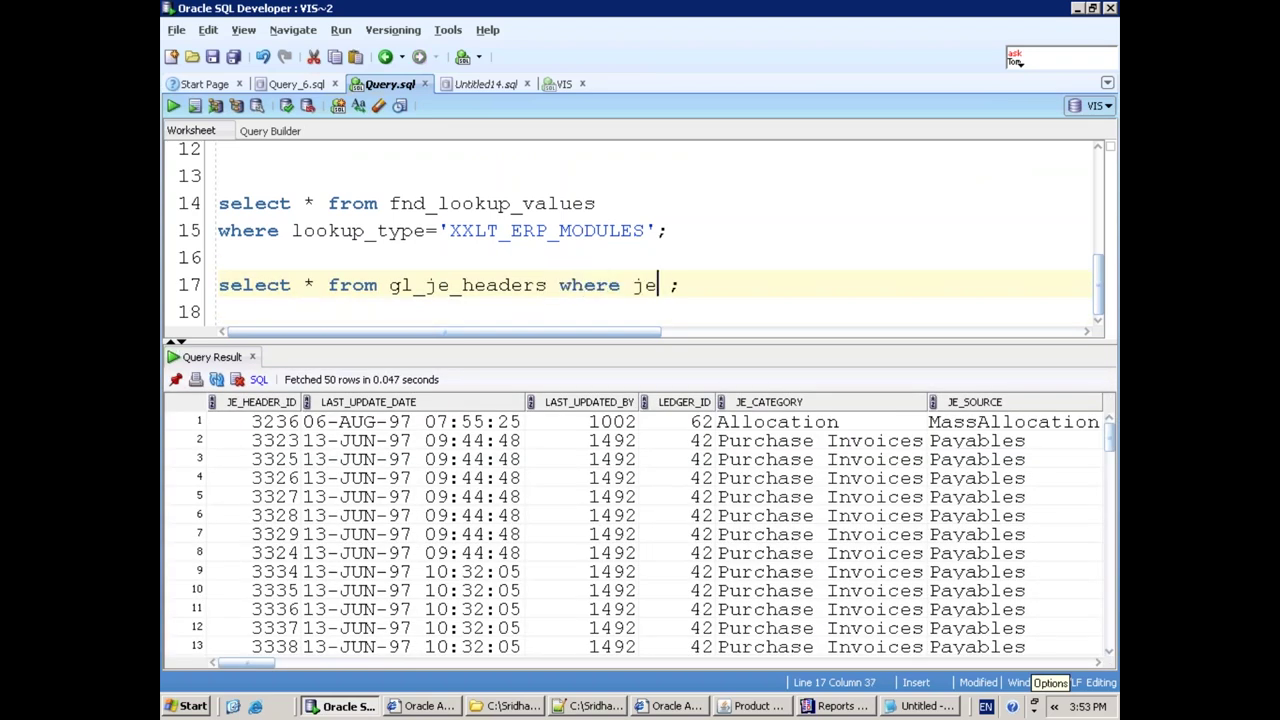
text(_header_id = 4834157)
key(ctrl+Return)
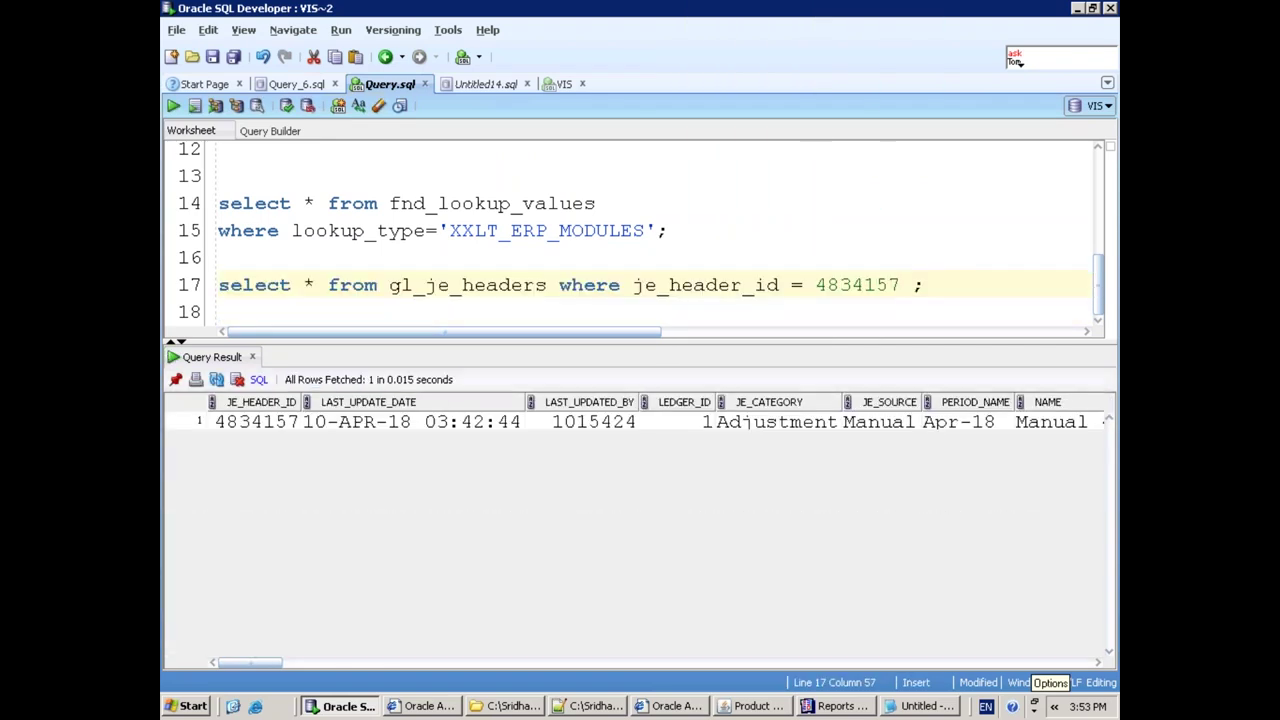
click(938, 428)
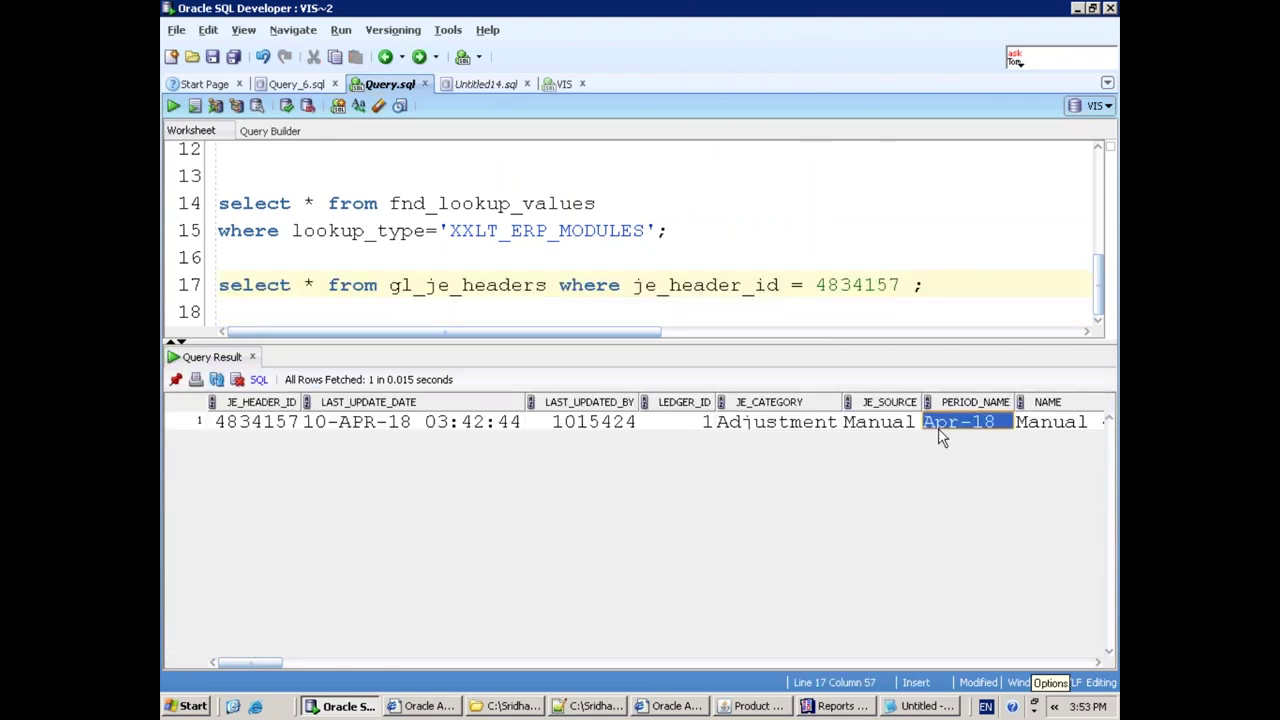
key(Right)
key(Right)
key(Right)
key(Right)
key(Right)
key(Right)
key(Right)
key(Right)
key(Right)
key(Right)
key(Right)
key(Right)
key(Right)
key(Right)
key(Right)
key(Right)
key(Right)
key(Right)
key(Right)
key(Right)
key(Right)
key(Right)
key(Right)
key(Right)
key(Right)
key(Right)
key(Right)
key(Right)
key(Right)
key(Right)
key(Right)
key(Right)
key(Right)
key(Right)
key(Right)
key(Right)
key(Right)
key(Right)
key(Right)
key(Right)
key(Right)
key(Right)
key(Right)
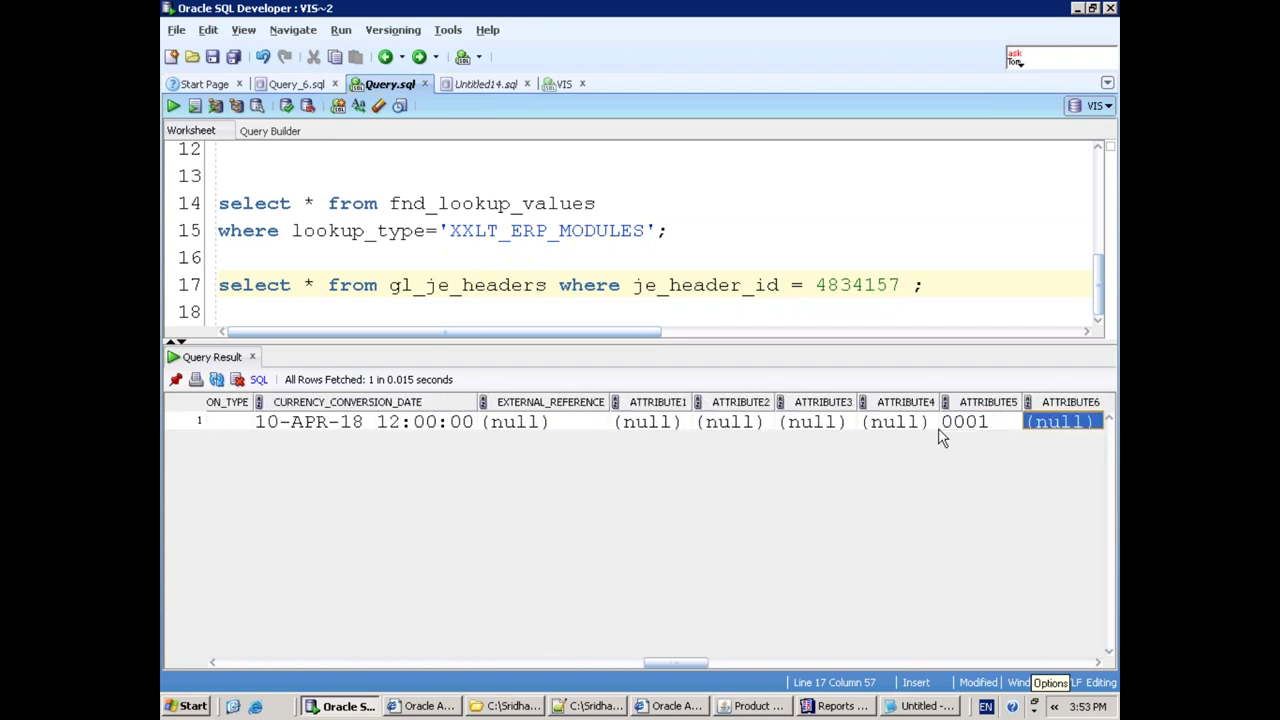
key(Right)
key(Right)
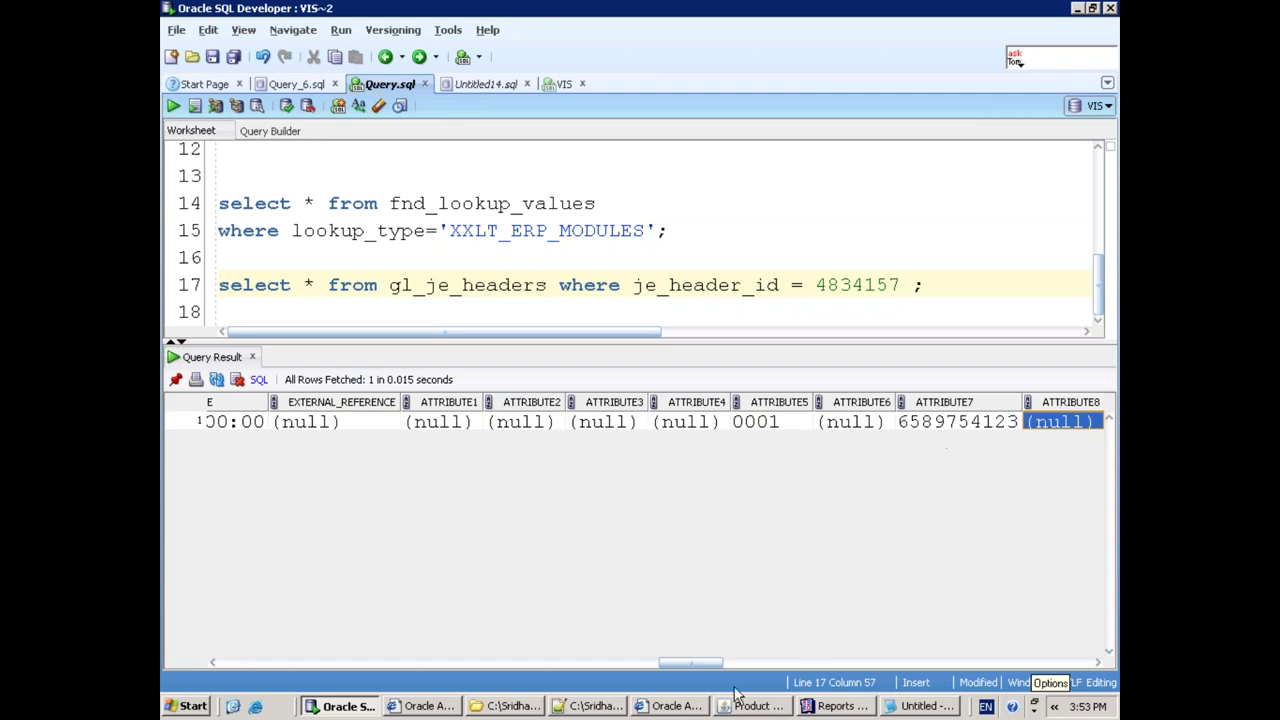
click(595, 706)
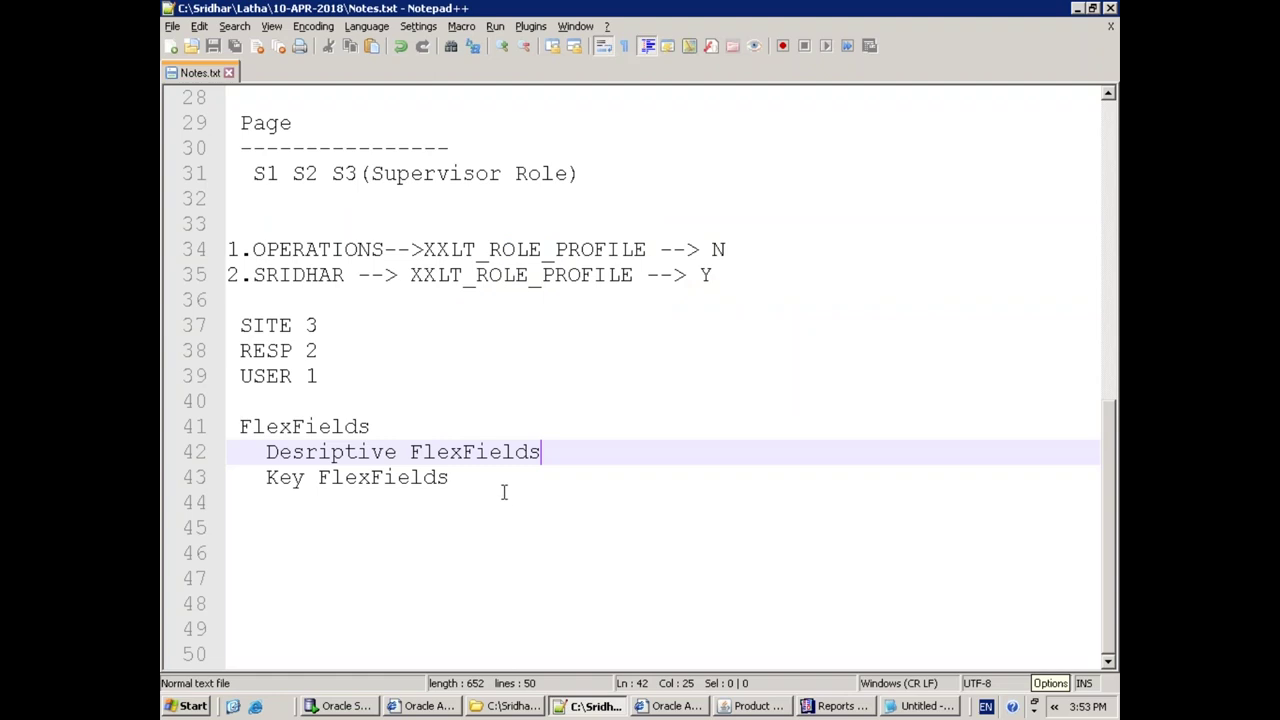
Step: Review the Key FlexFields notes in Notes.txt, then return to the Oracle journal window
click(259, 477)
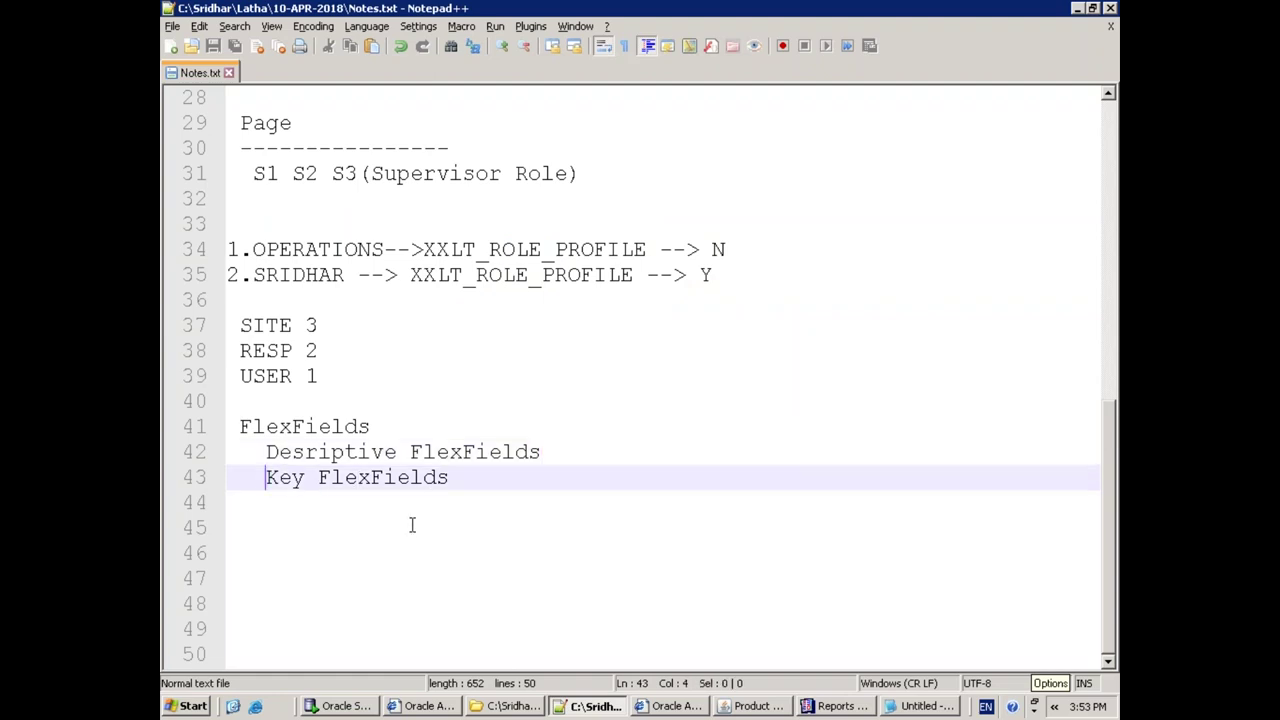
scroll(442, 530, down, 2)
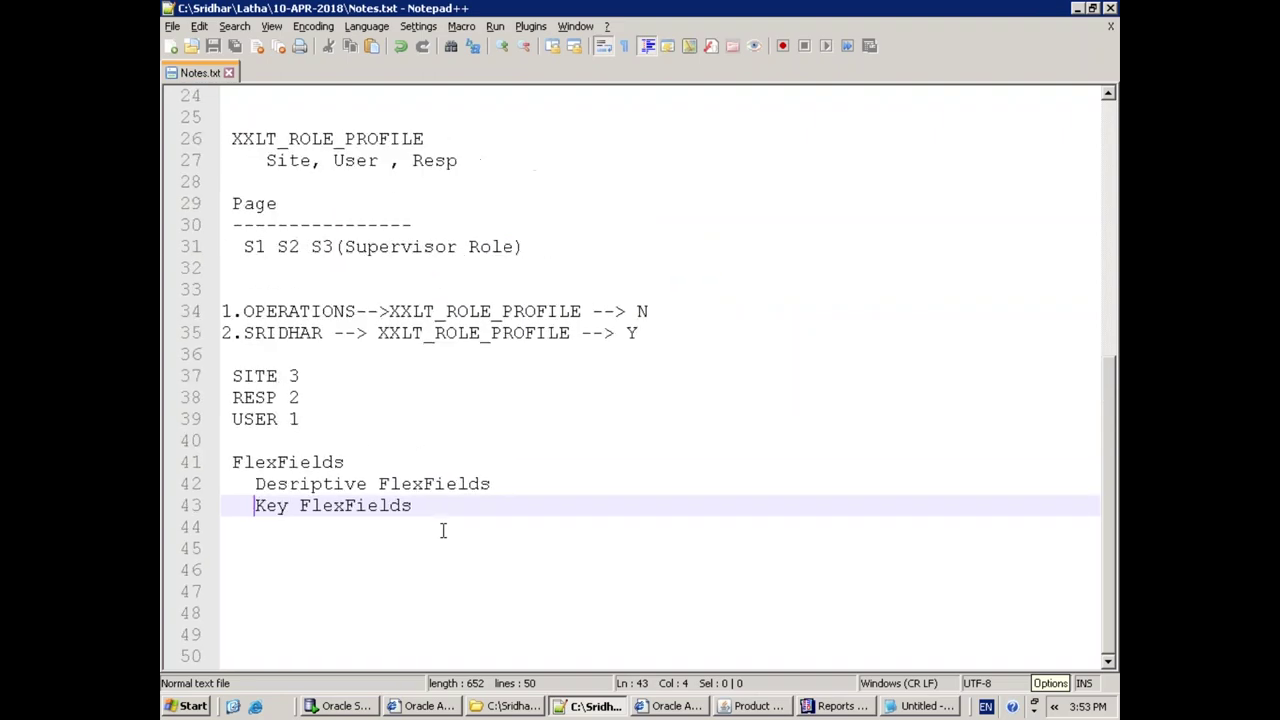
click(740, 708)
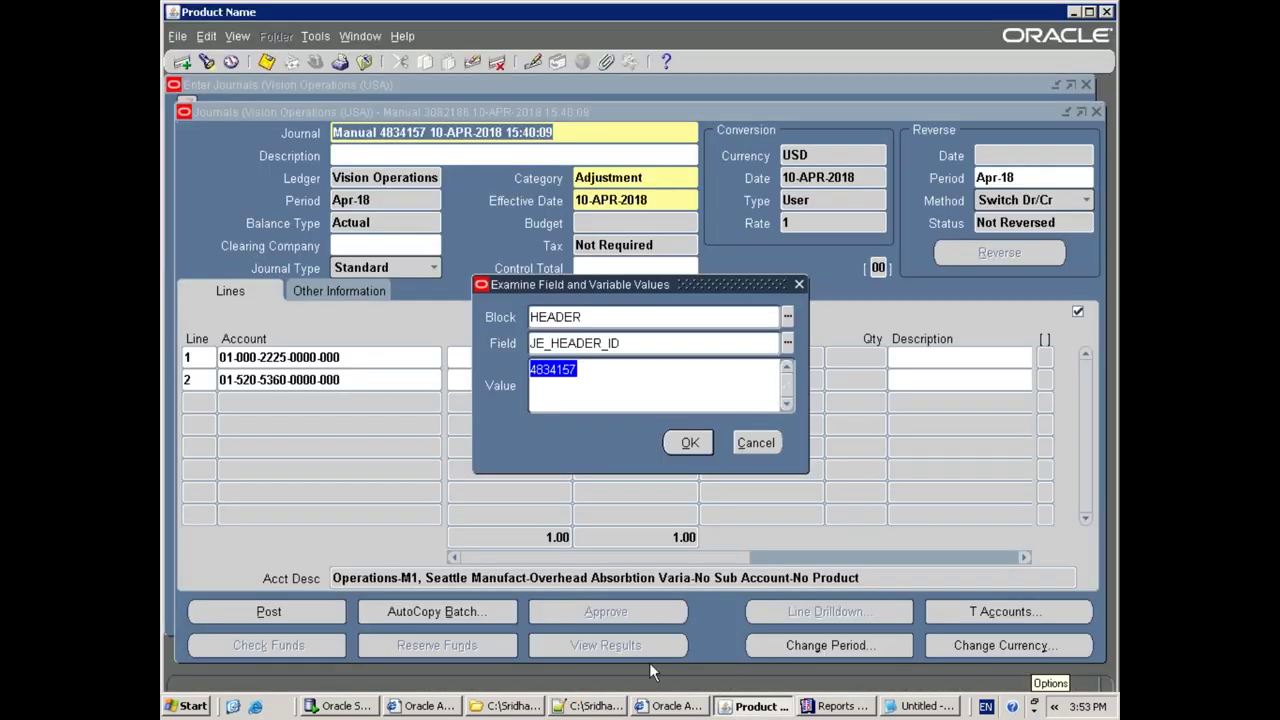
Step: Add two blank lines after the line 17 query and save Query.sql
click(363, 703)
click(942, 285)
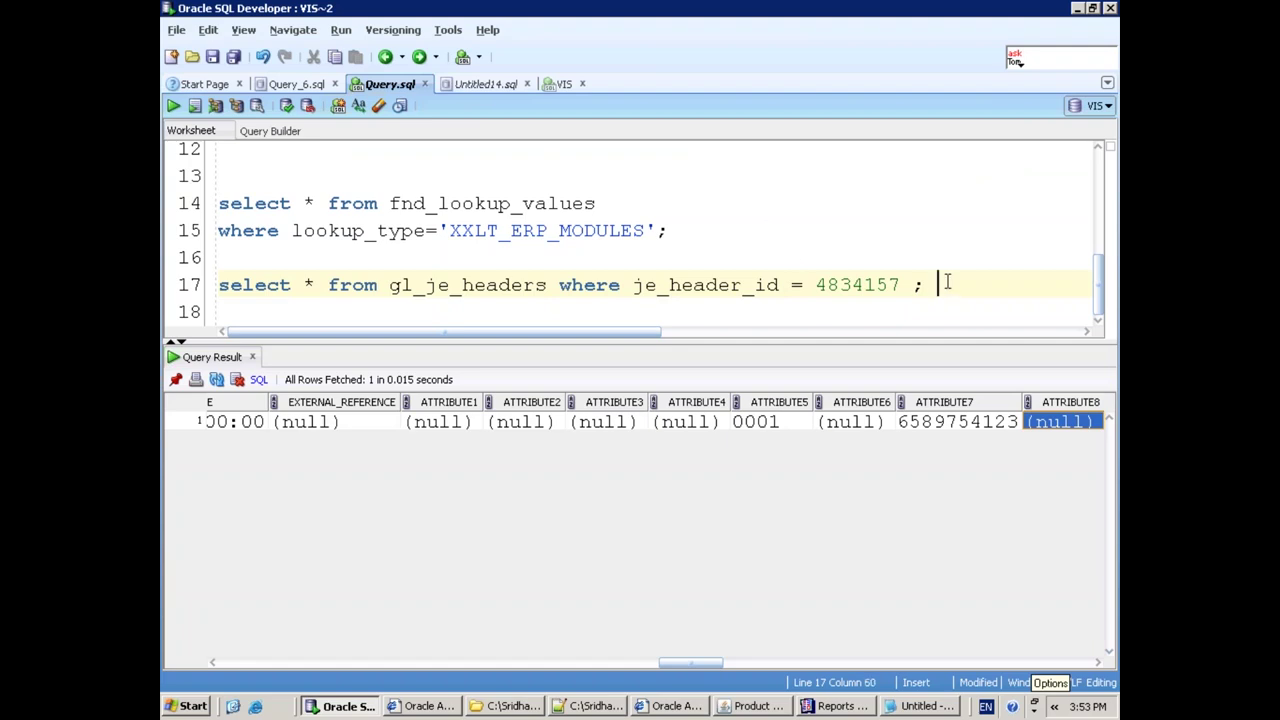
key(Return)
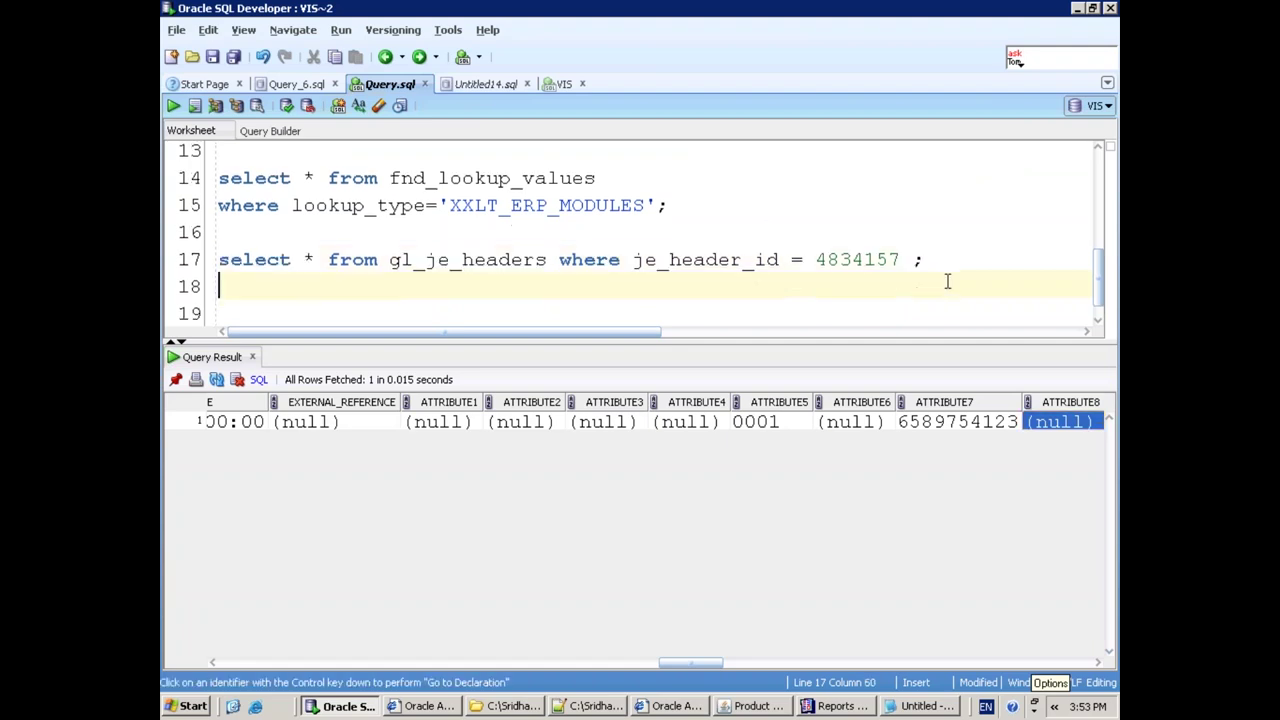
key(Return)
key(ctrl+s)
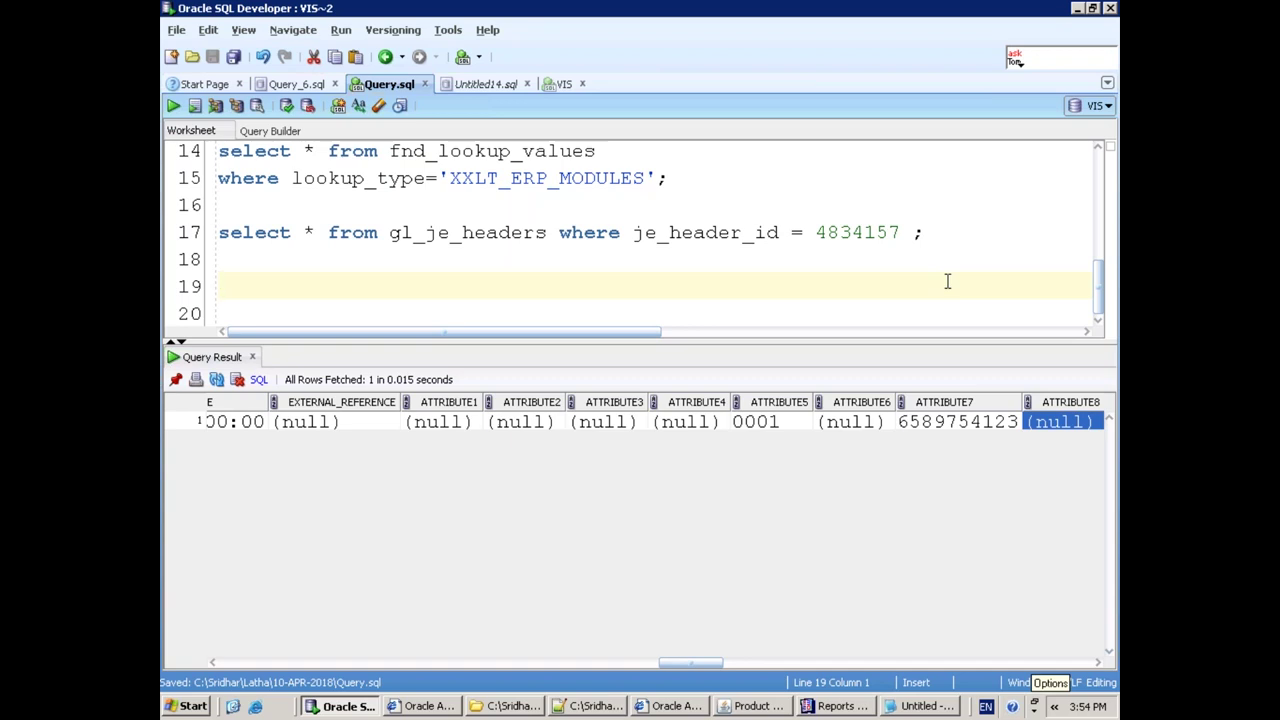
key(alt+Tab)
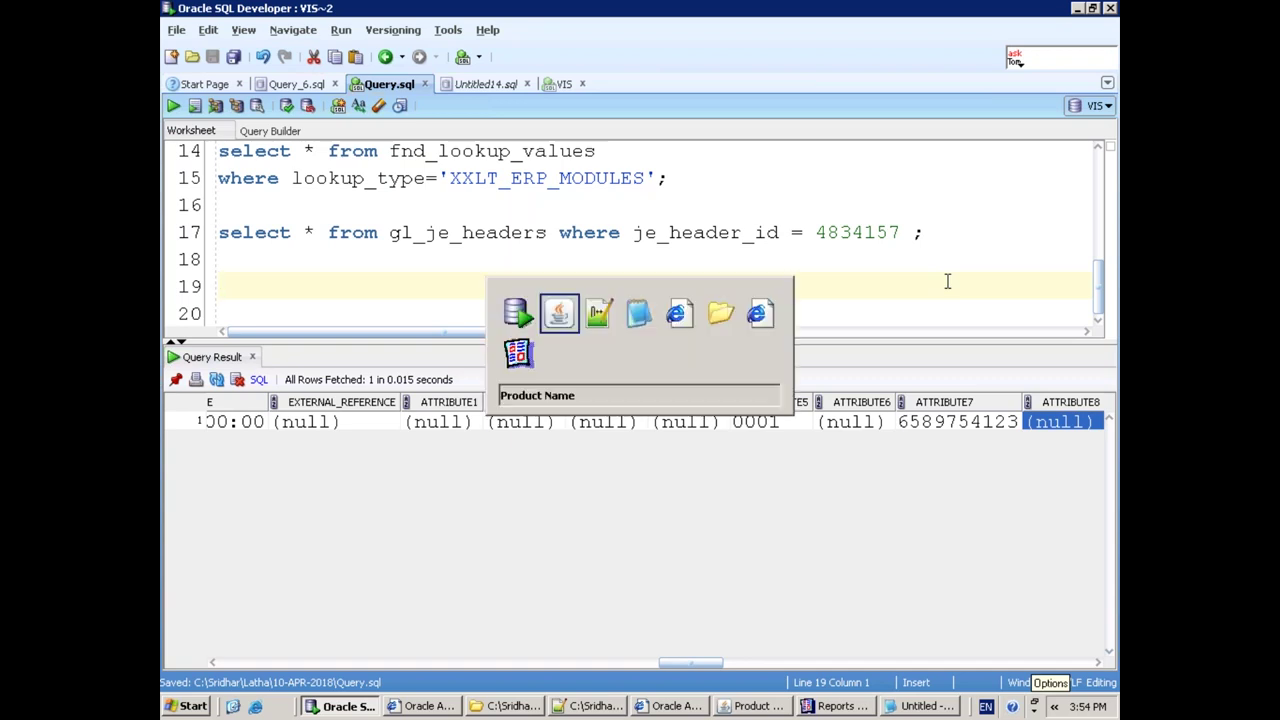
key(alt+Tab)
key(alt+Tab)
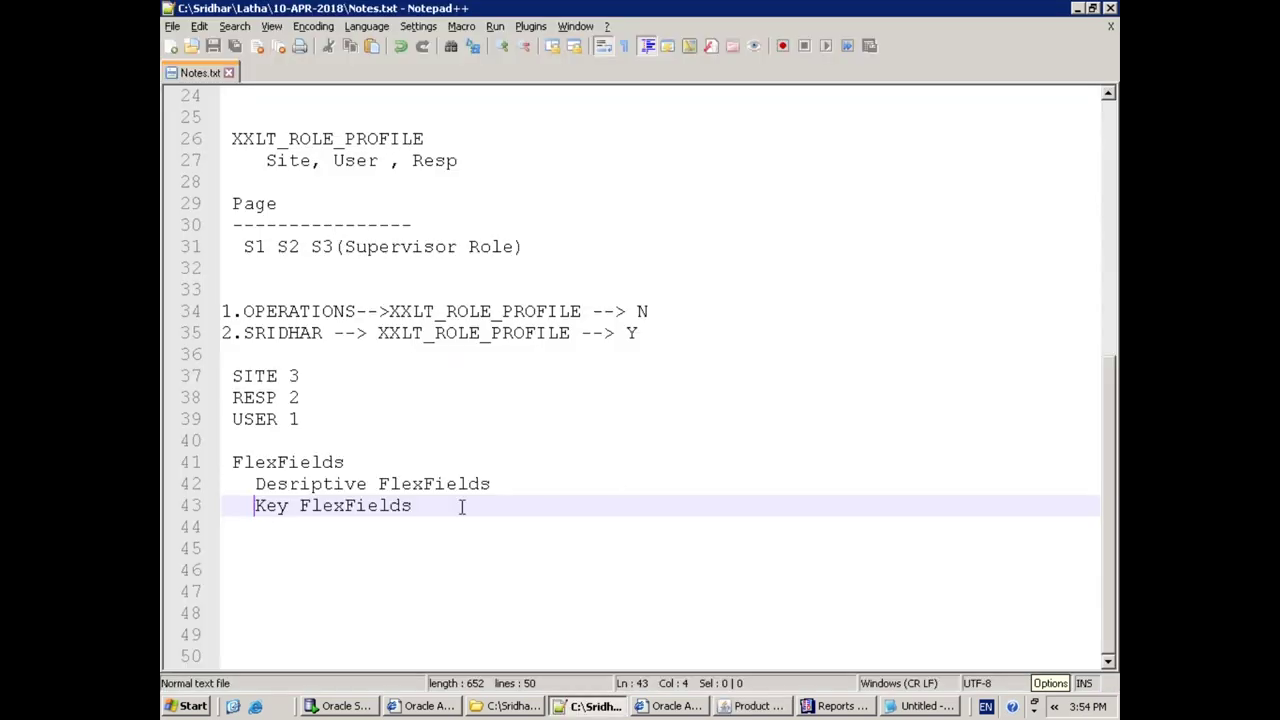
Step: Append '--SEGMENT1' to the Key FlexFields line and '--ATTRIBUTE' to Desriptive FlexFields, then save
click(449, 512)
text(--)
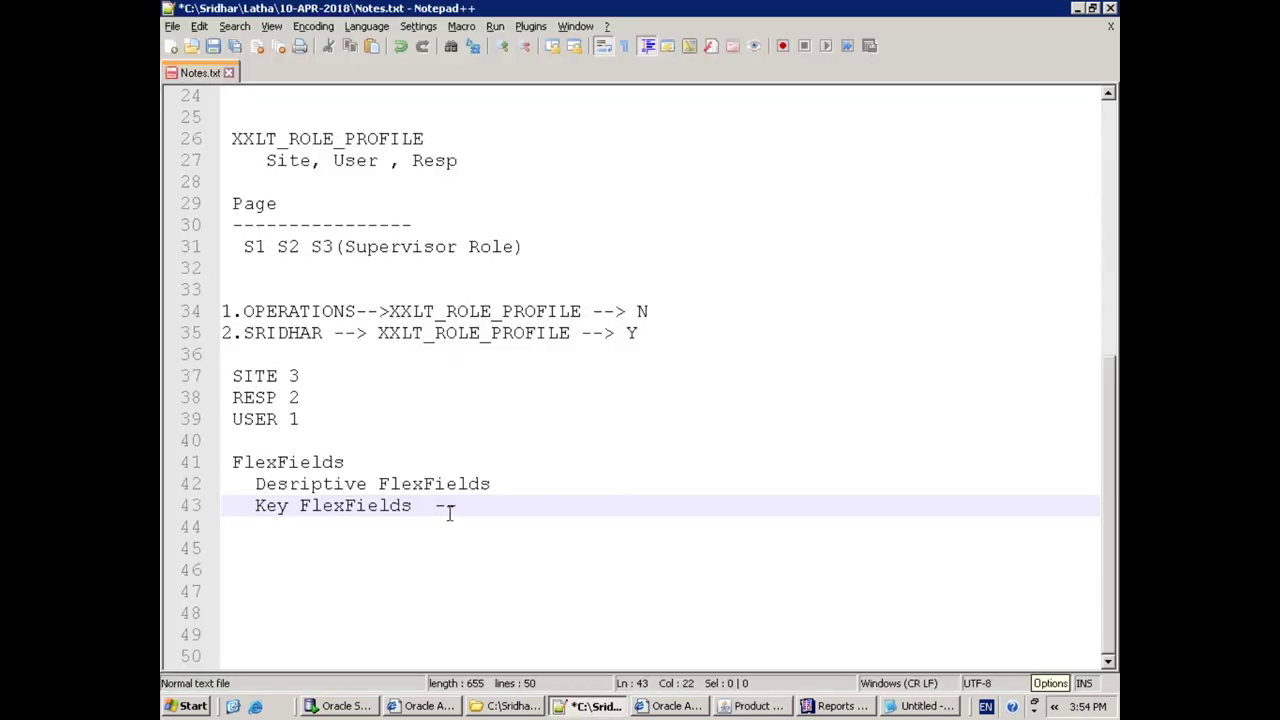
text(SEGMENT1)
key(Up)
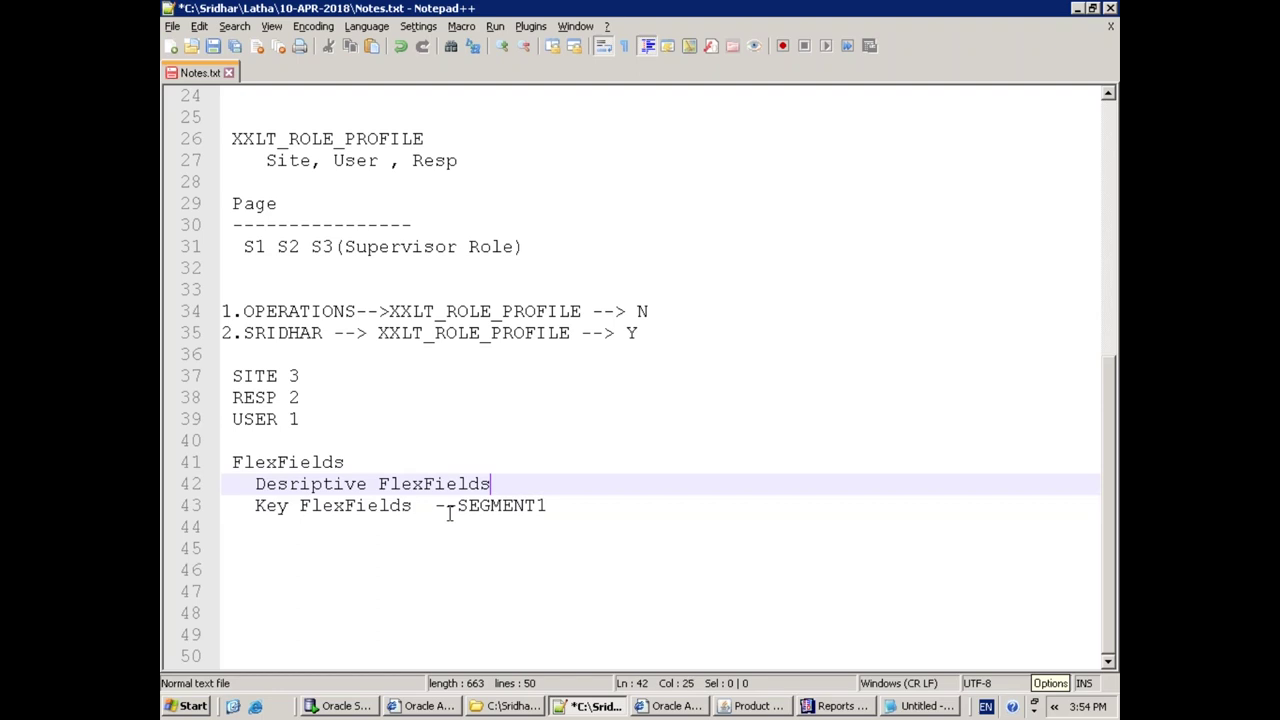
text(--ATTRIBUTE)
key(ctrl+s)
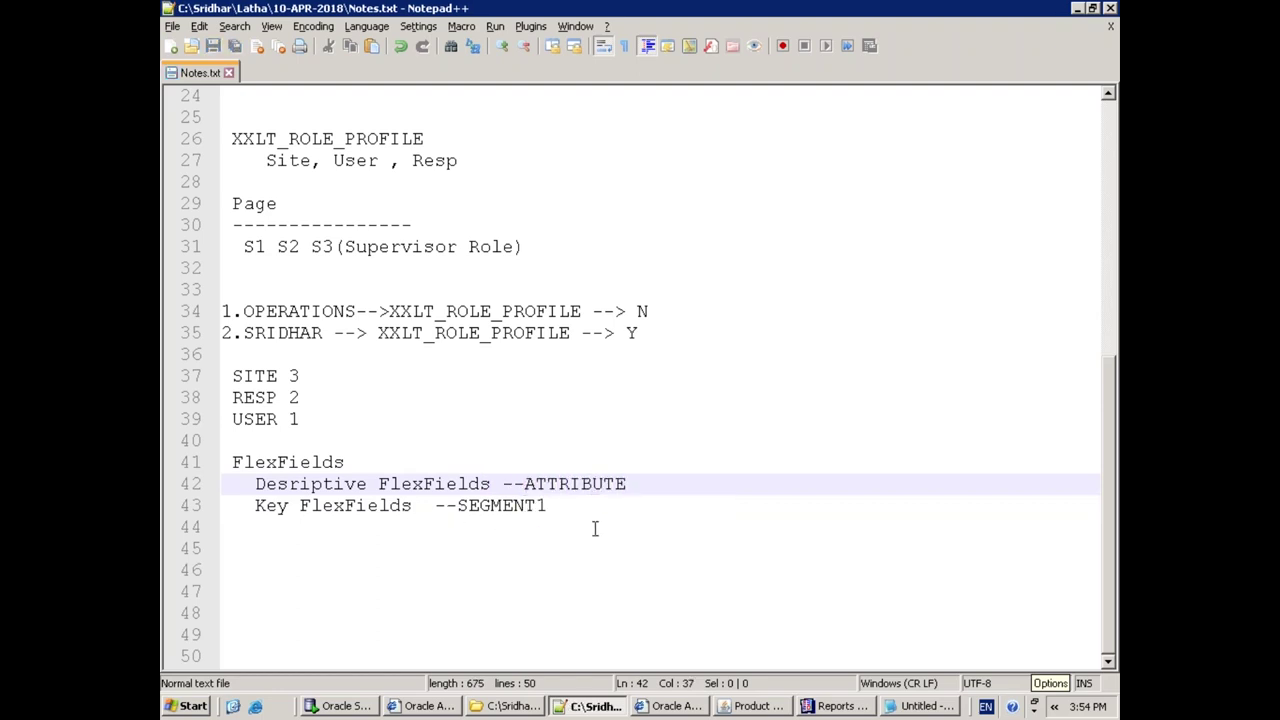
Step: Enlarge the text and extend the SEGMENT1 note with '-->Generating Uniq No's'
click(607, 517)
click(655, 483)
key(ctrl+plus)
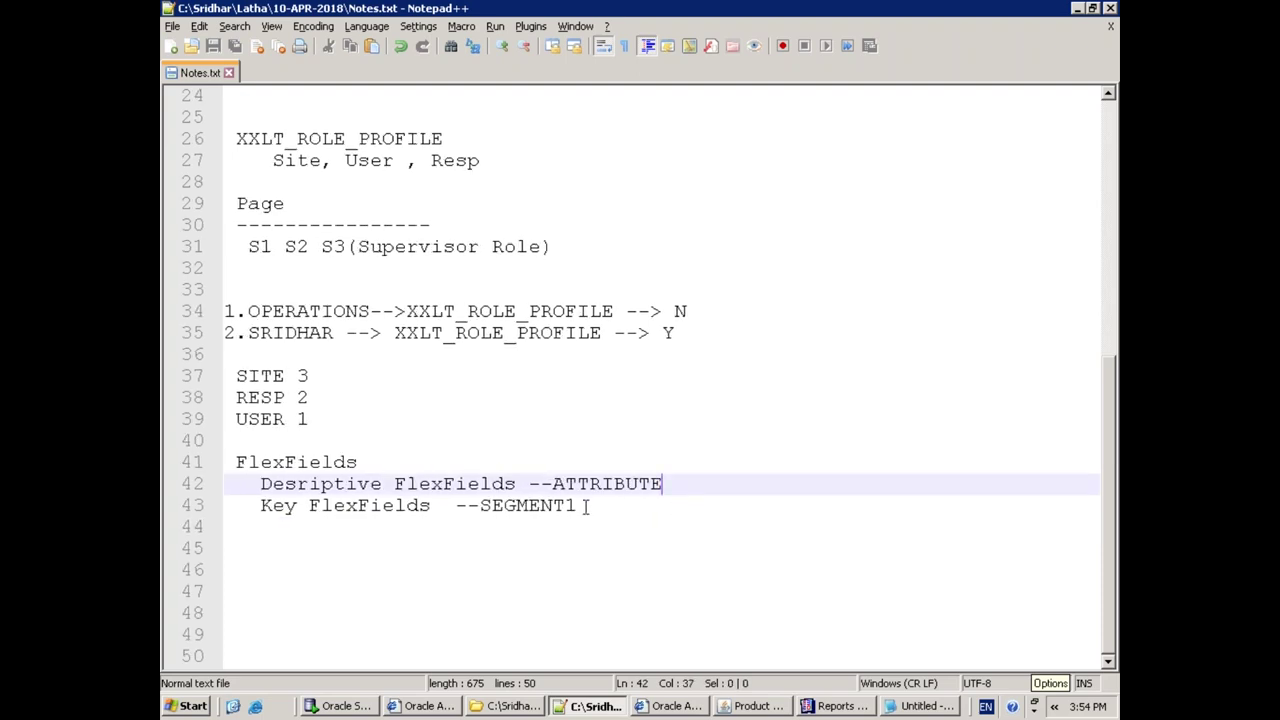
click(617, 510)
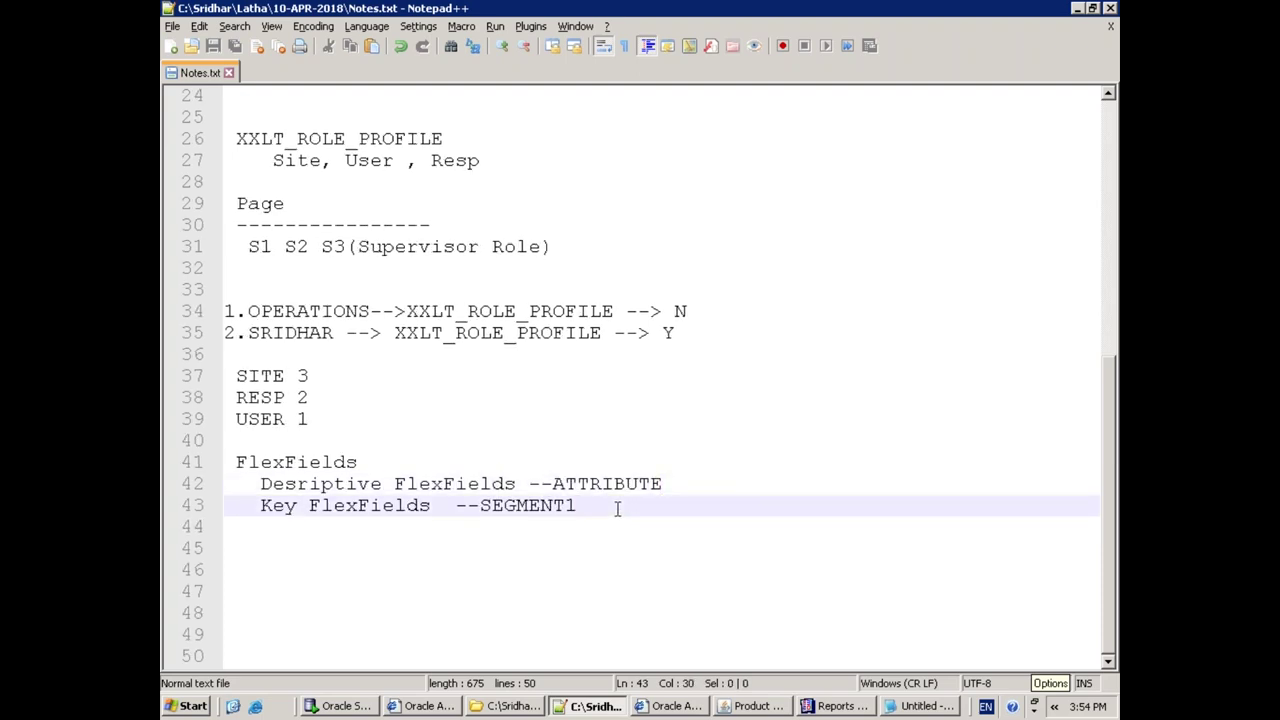
text(-->Ge)
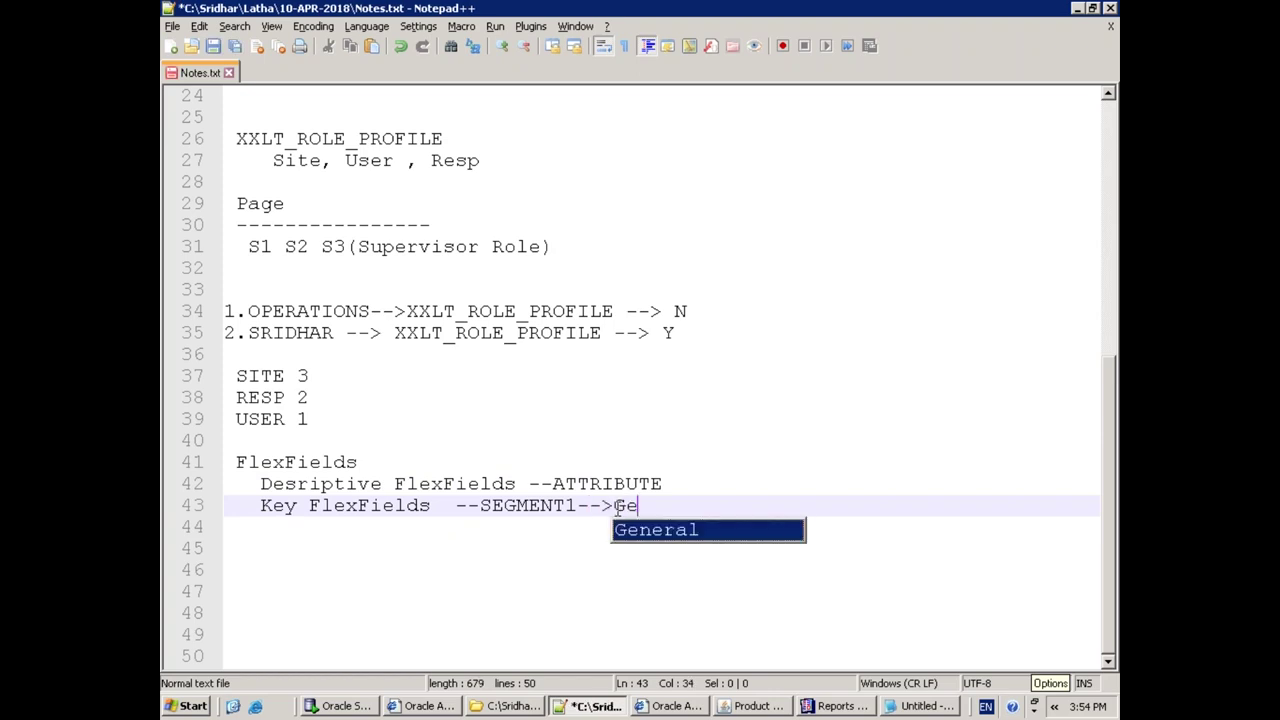
text(nerating Uniq)
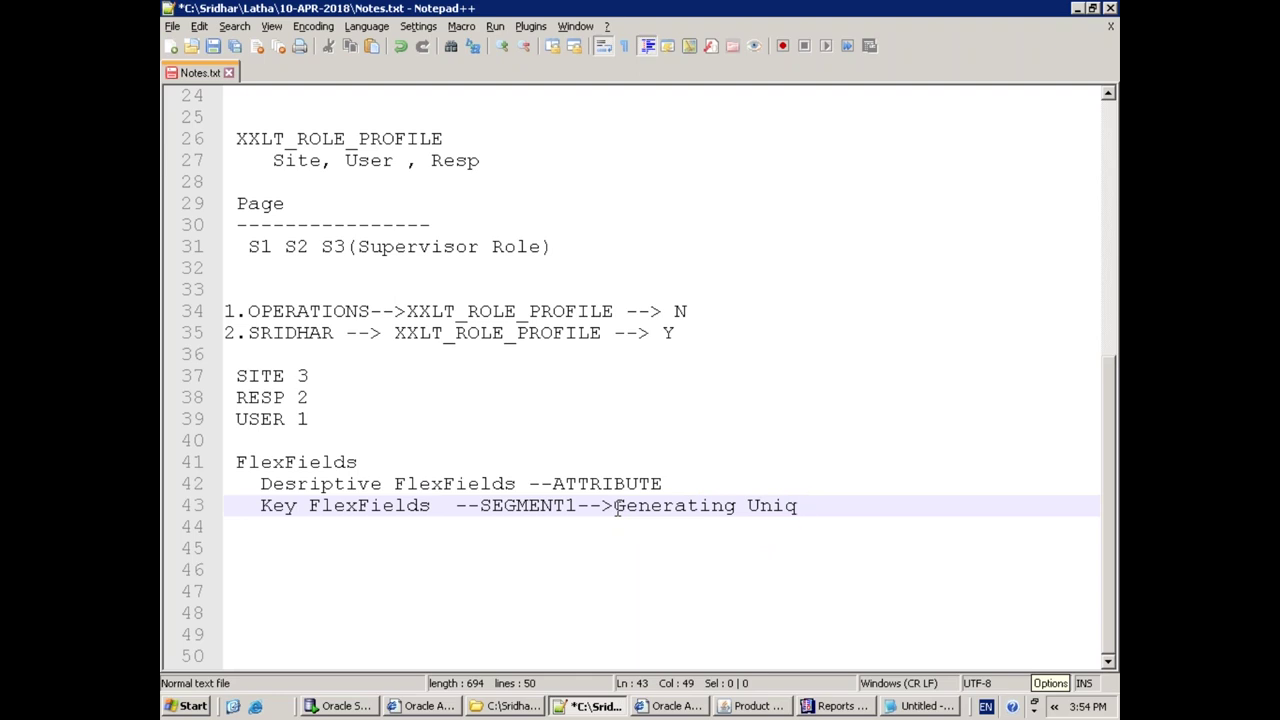
text(No's)
key(Return)
key(Return)
key(Return)
key(Return)
key(Return)
key(Return)
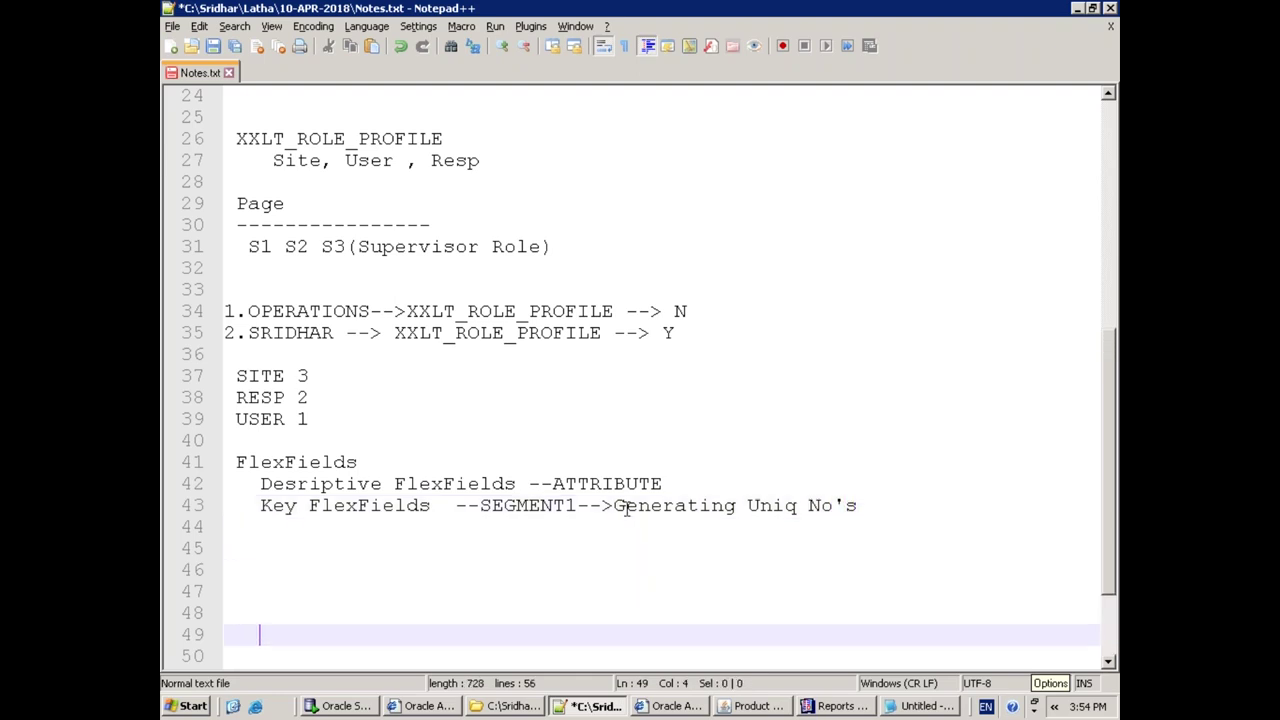
Step: Add the 'BNO , ProdcctNo.....POS' and 'BarCode--ItemNo' example lines and save the notes
scroll(600, 510, down, 2)
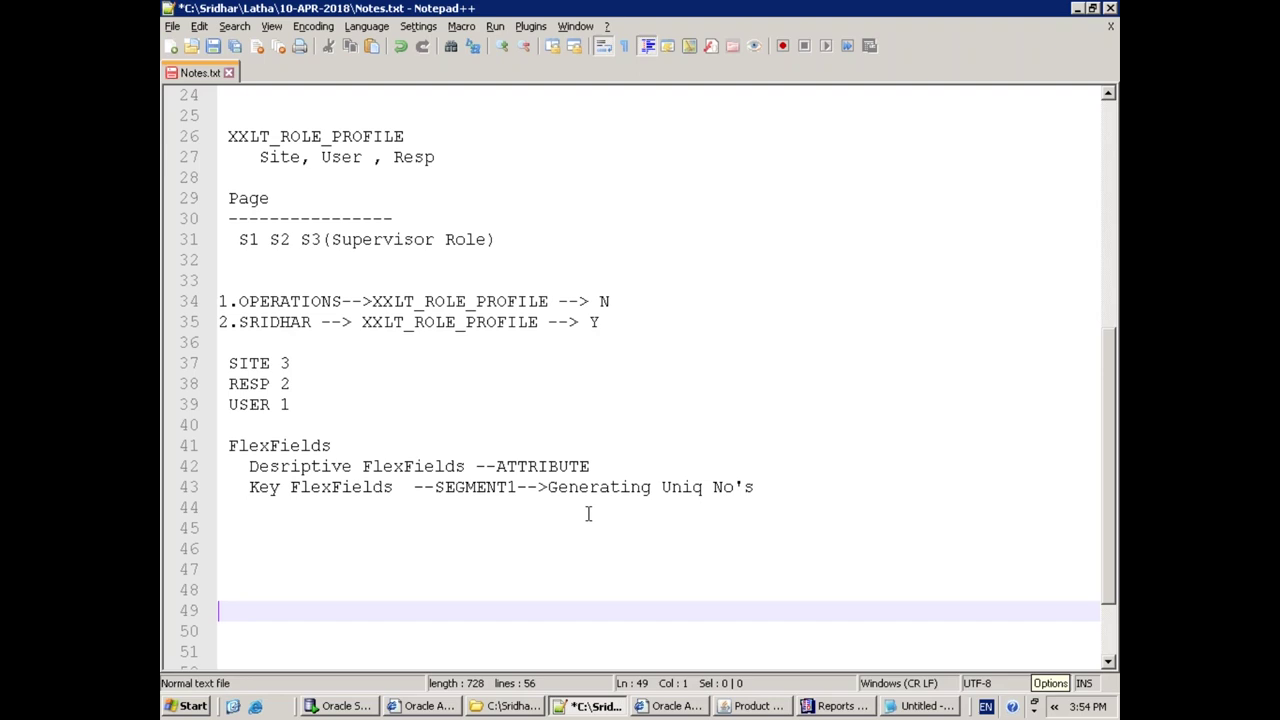
text(BNO , Prodc)
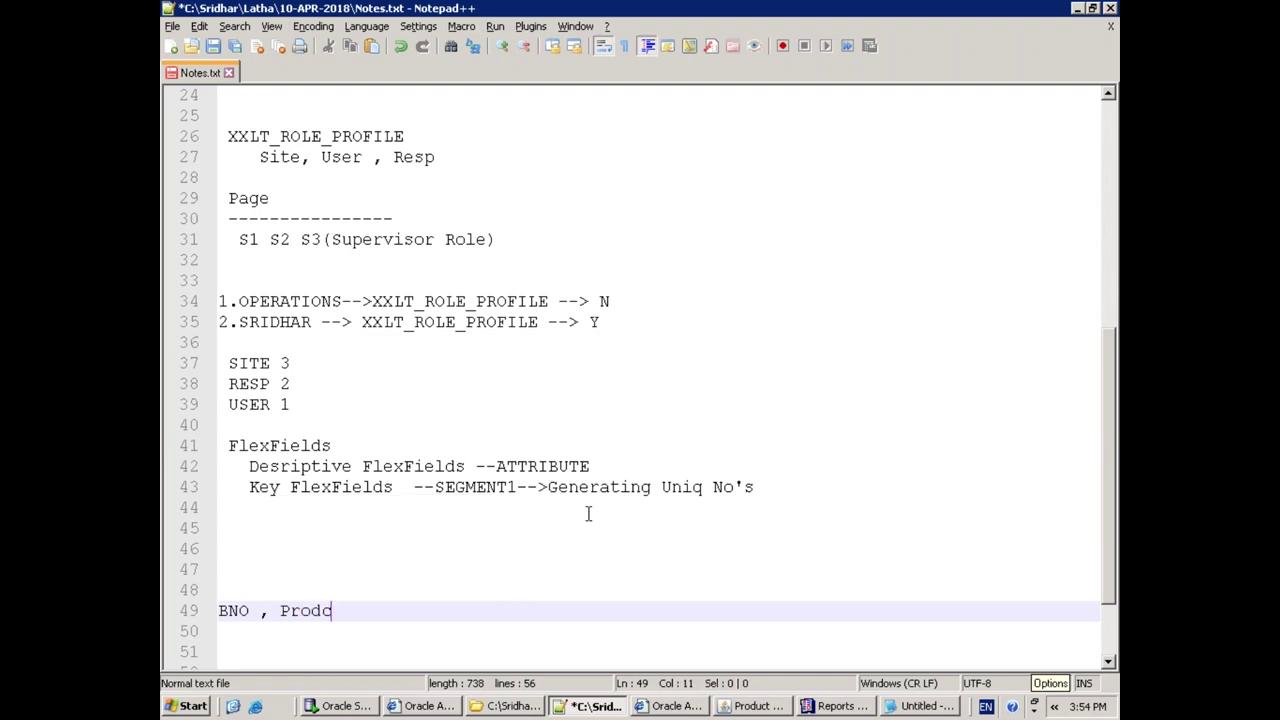
key(BackSpace)
text(uctNo.....POS)
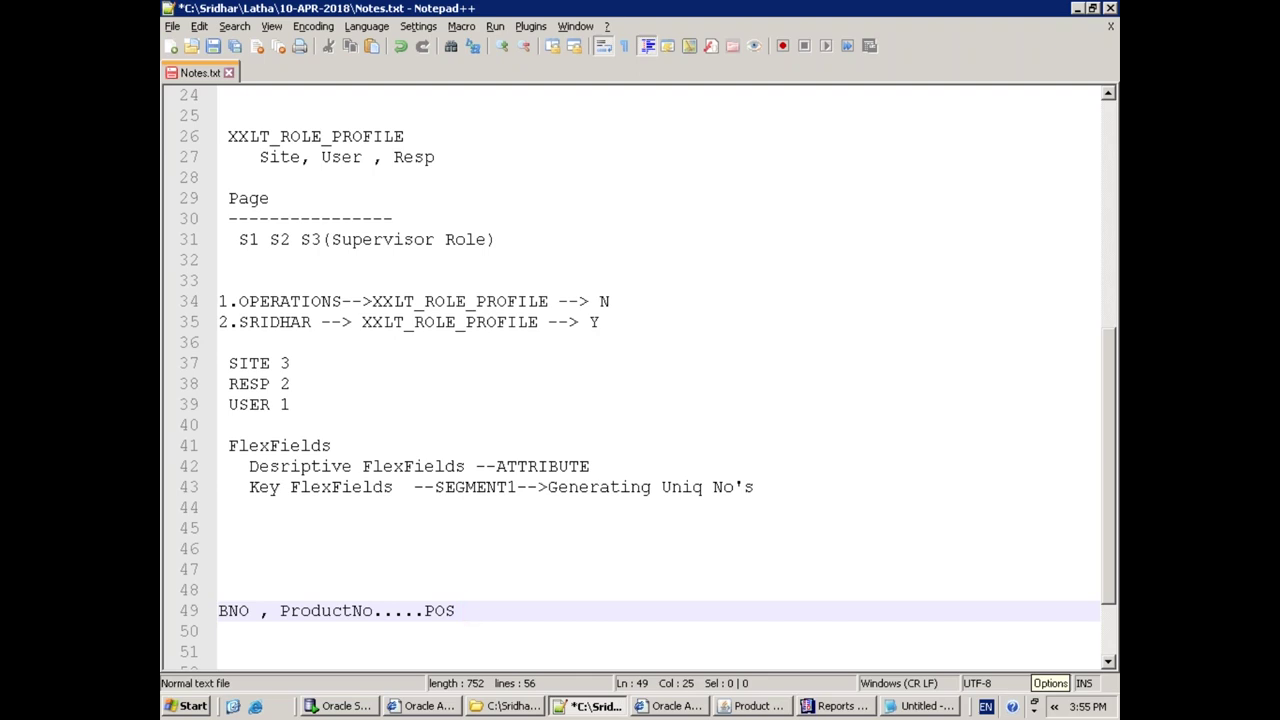
key(Return)
text(BarCode)
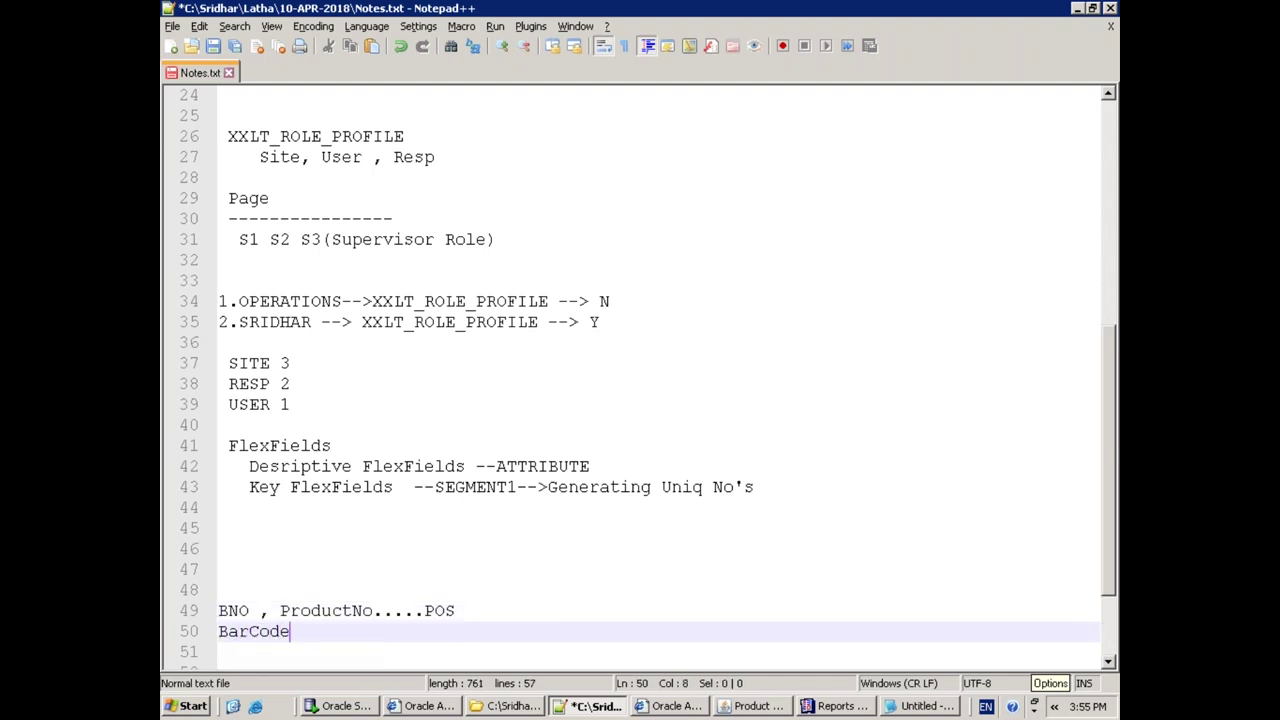
text(--ItemNo)
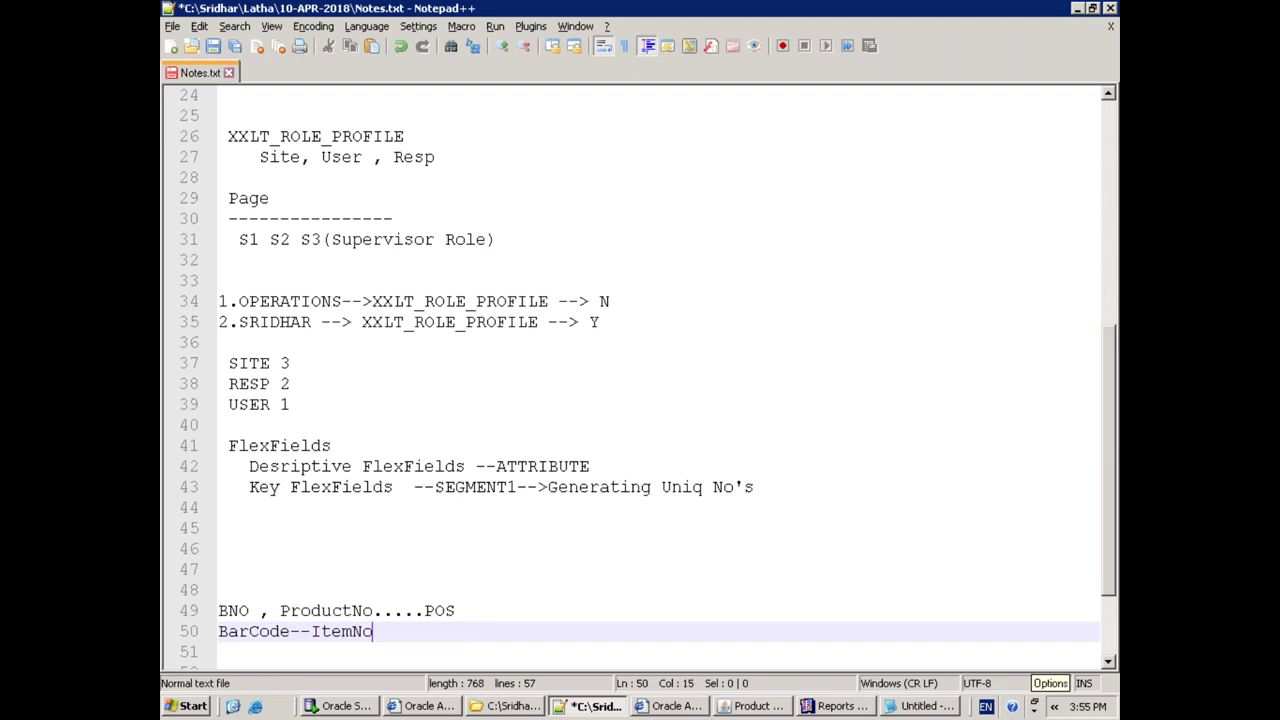
key(Return)
key(Return)
key(Return)
key(Return)
key(ctrl+s)
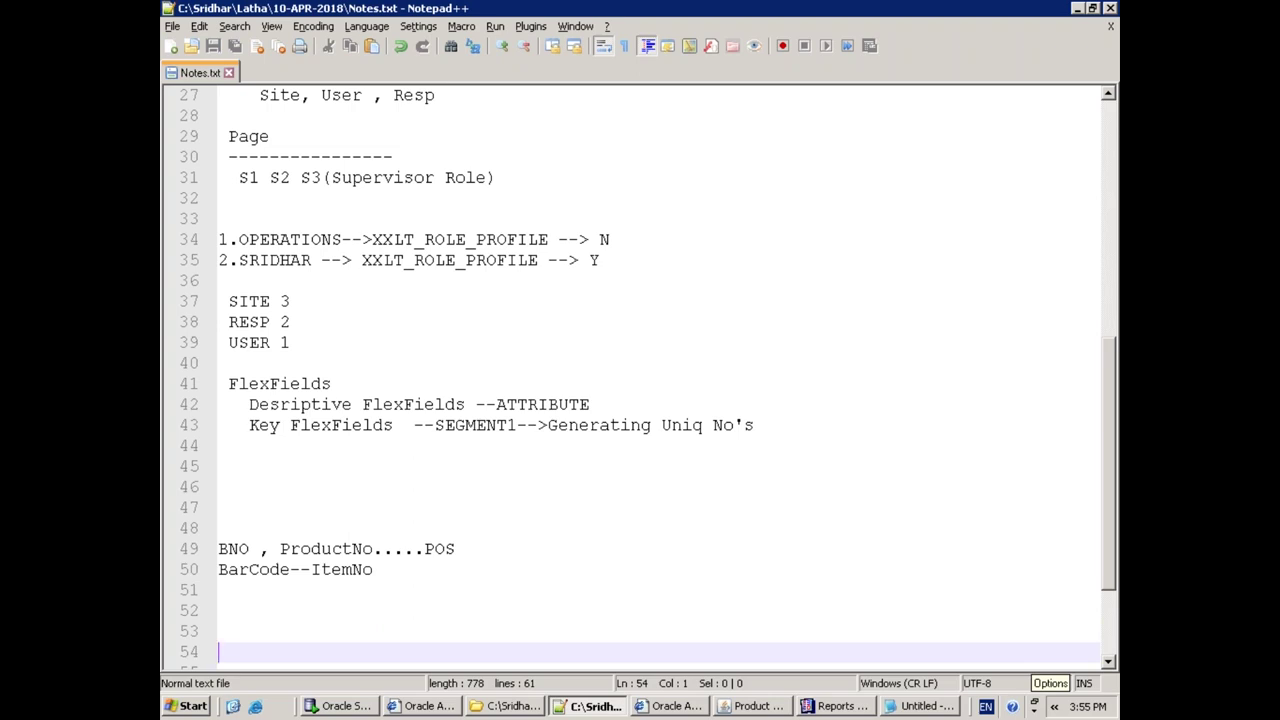
Step: Add the 'ChasisNo...' and 'PassPortNo :' example lines on new lines
scroll(420, 503, down, 3)
click(237, 445)
key(Return)
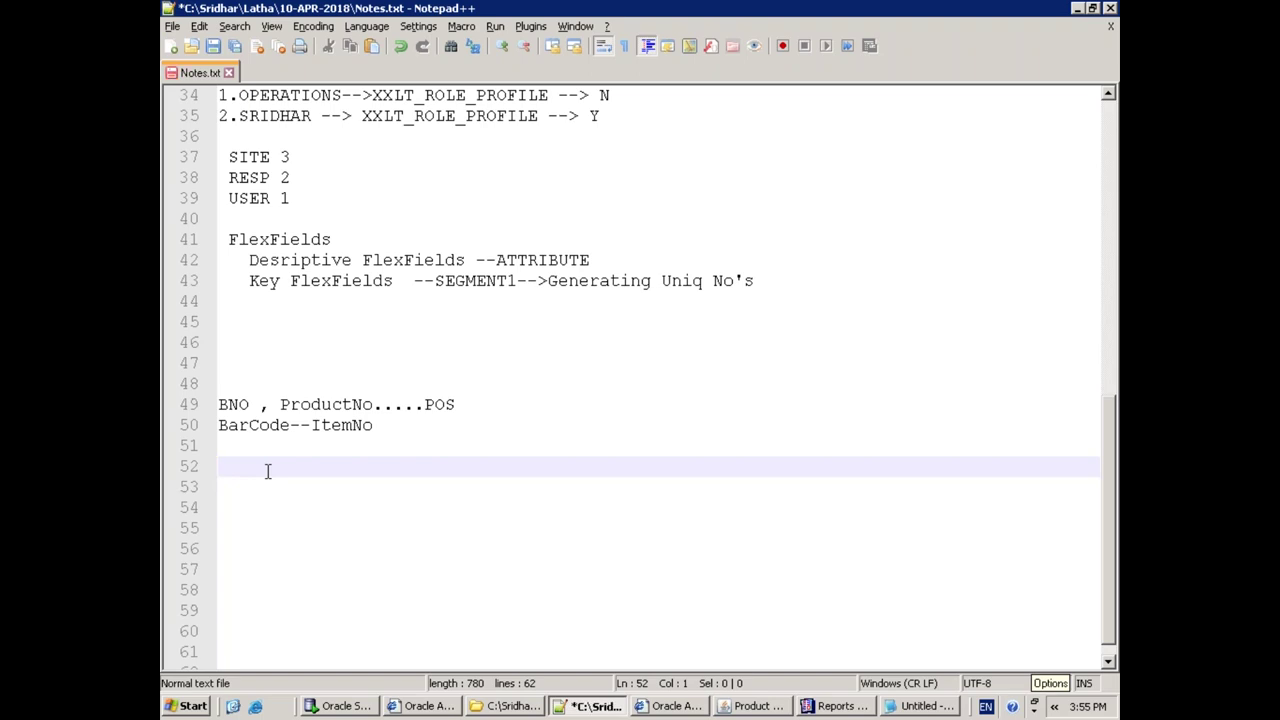
text(ChasisNo...)
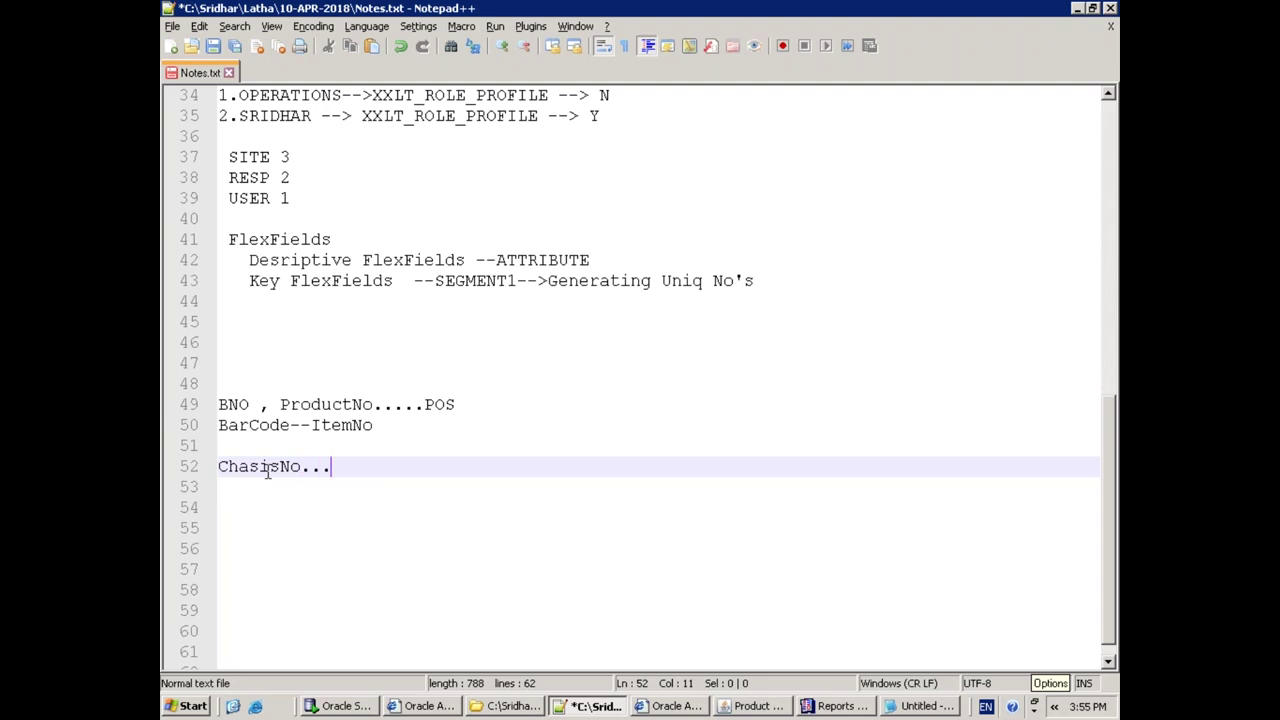
key(ctrl+s)
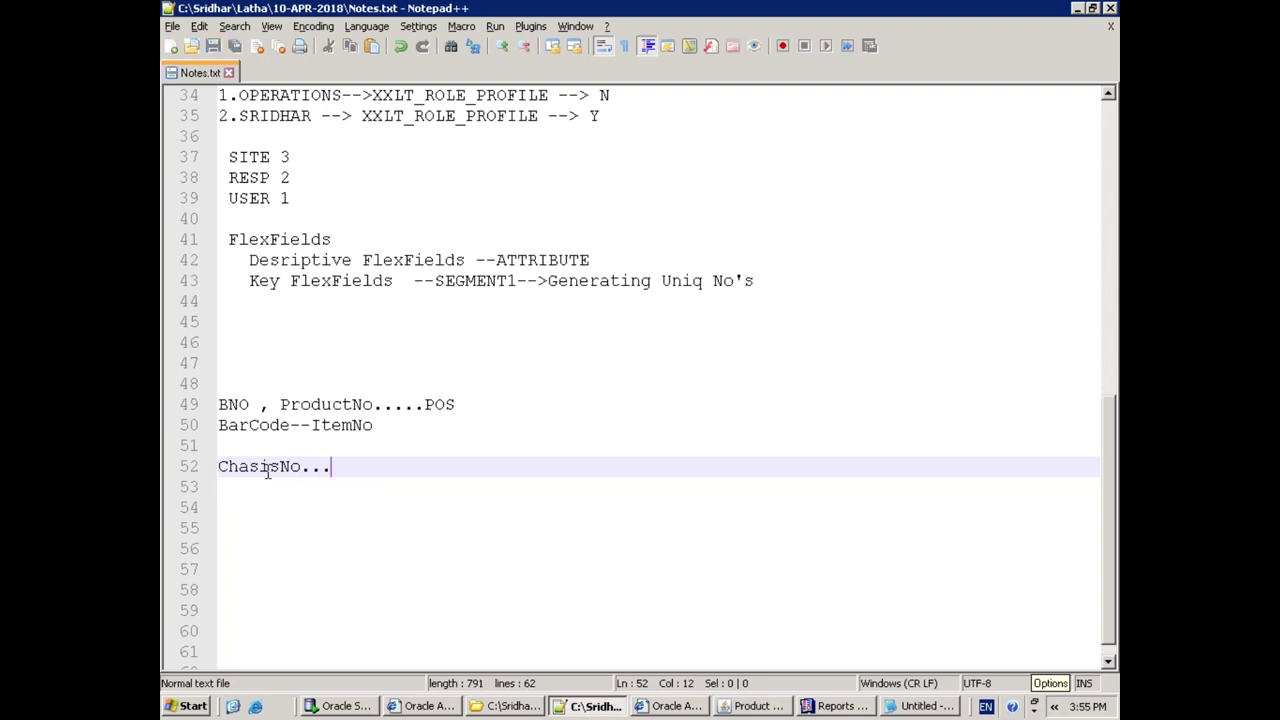
key(Return)
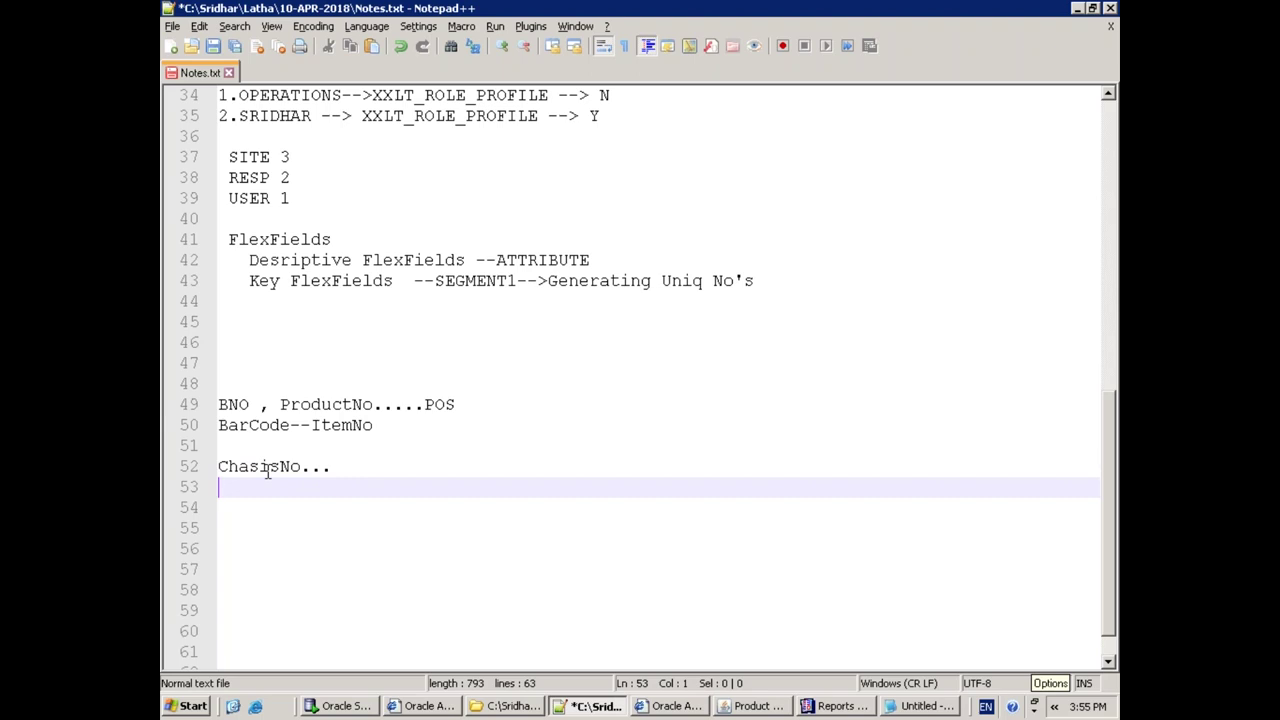
text(PassPortNo :)
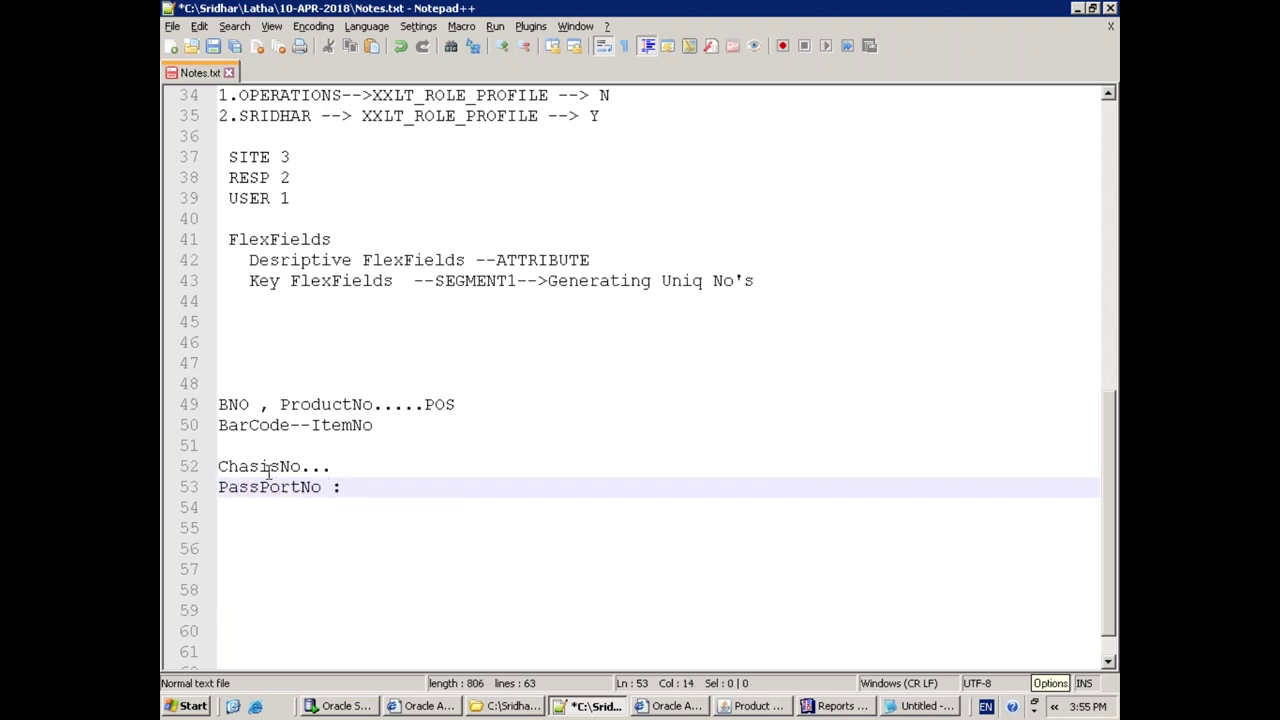
Step: Add a 'PANCard..' example line and save the notes
scroll(548, 484, down, 1)
key(Return)
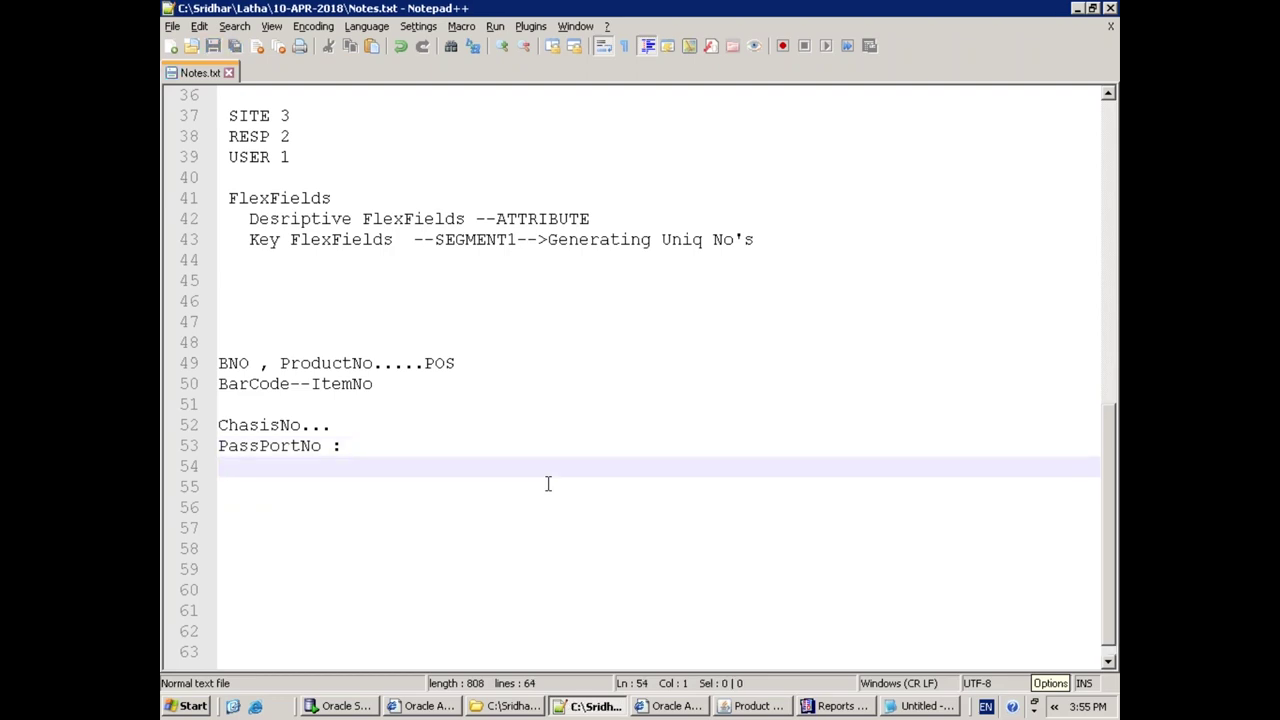
text(PAN)
key(BackSpace)
text(Card..)
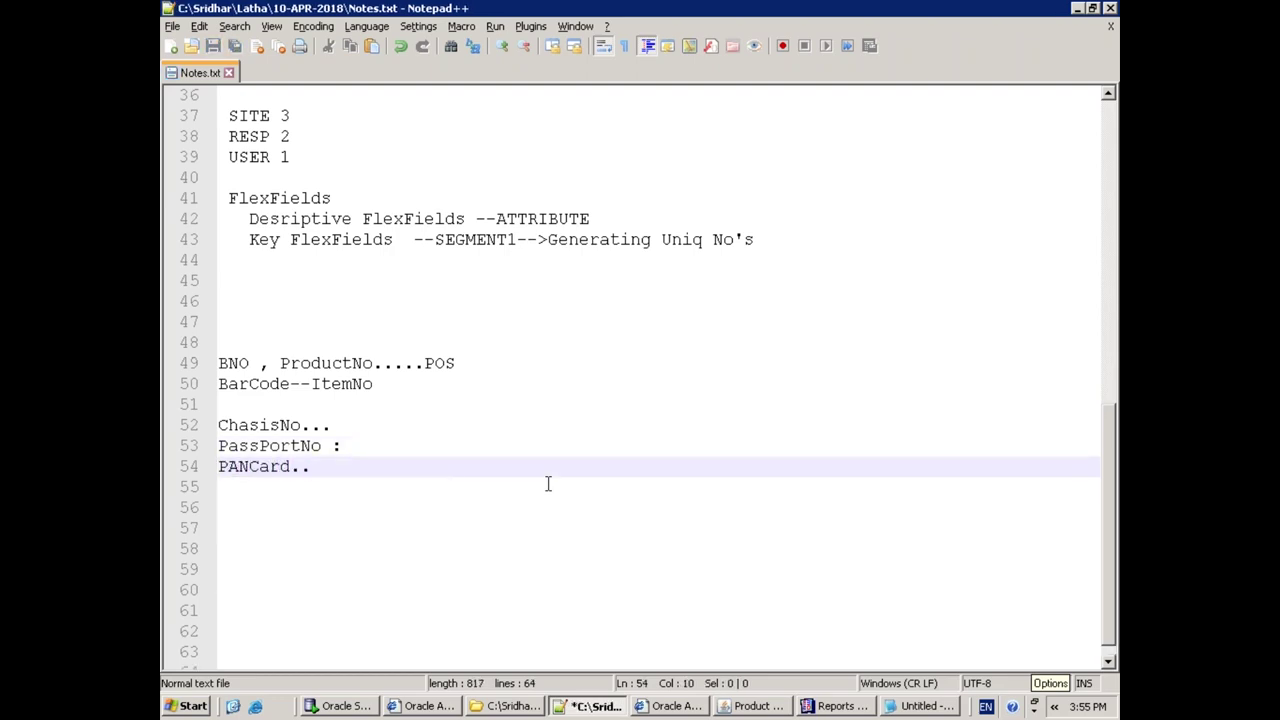
key(ctrl+s)
Step: Add the 'AP <DIST><TAL>..Alphanumic..' example line and save the notes
key(Return)
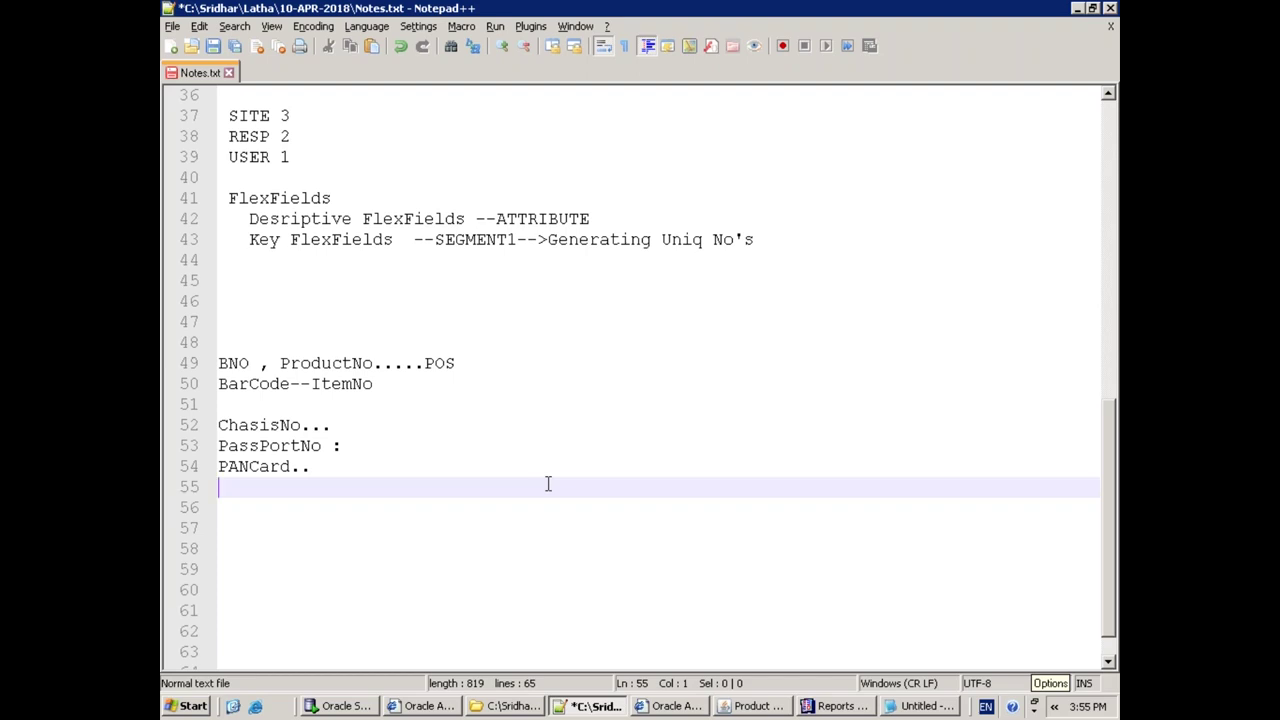
text(AP <DIST><TAL>)
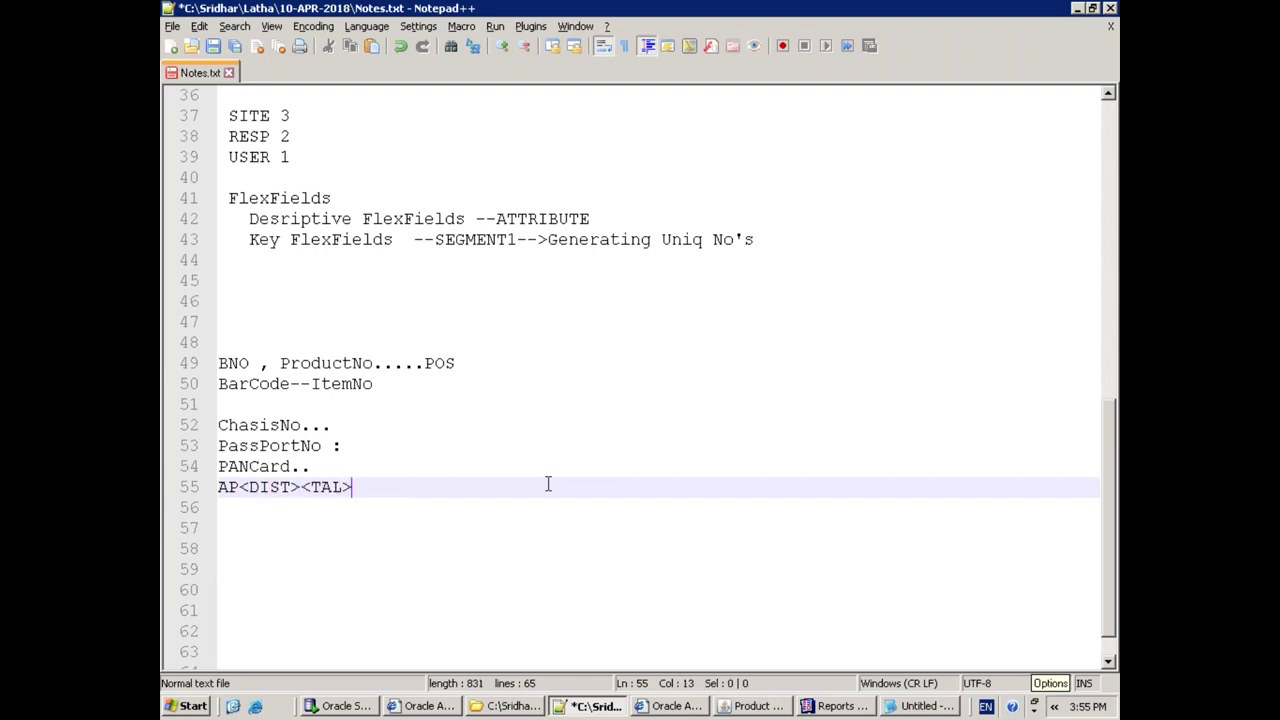
text(..Alpha)
text(c)
key(BackSpace)
key(BackSpace)
text(umic..)
key(Return)
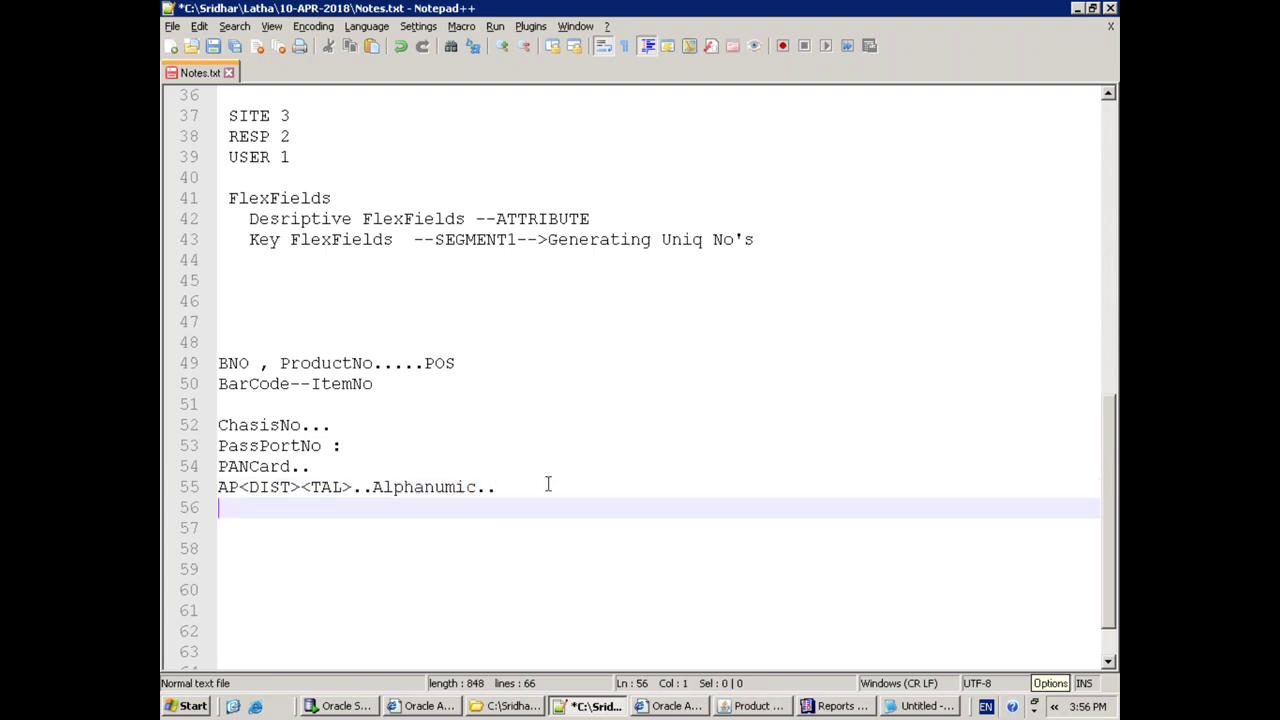
key(ctrl+s)
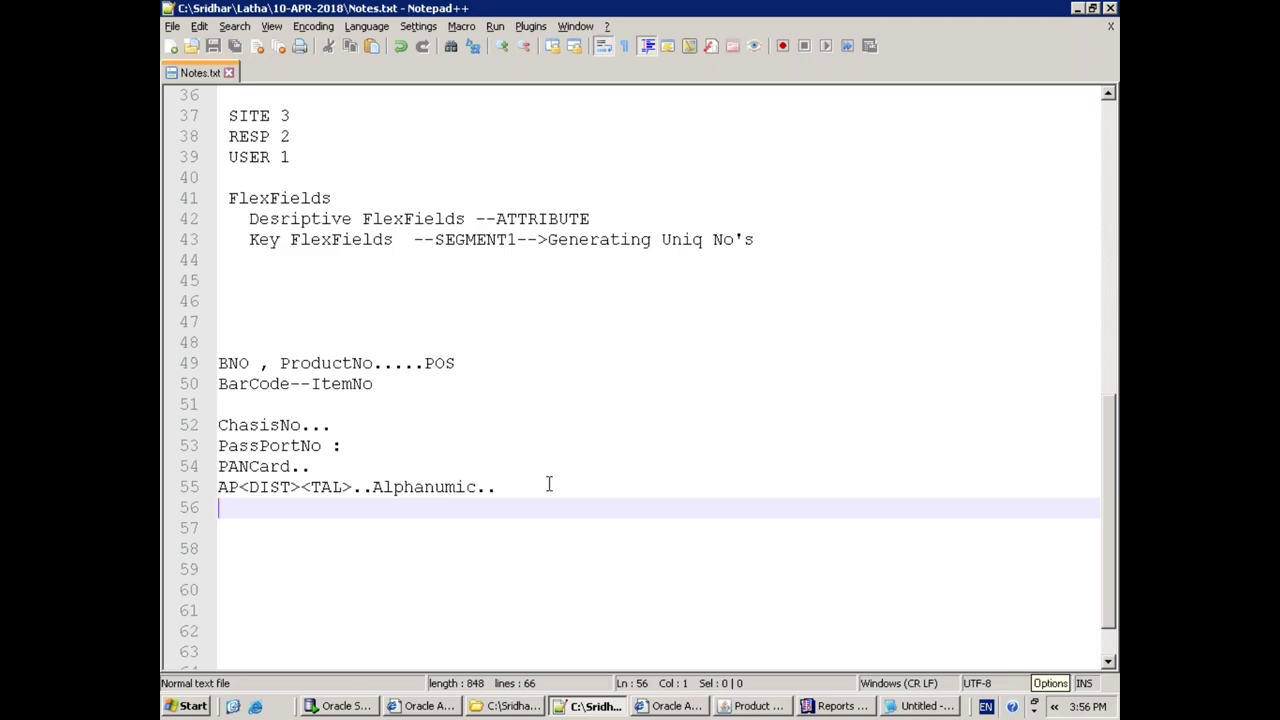
Step: Close the Journals form and switch to the Inventory responsibility
click(760, 706)
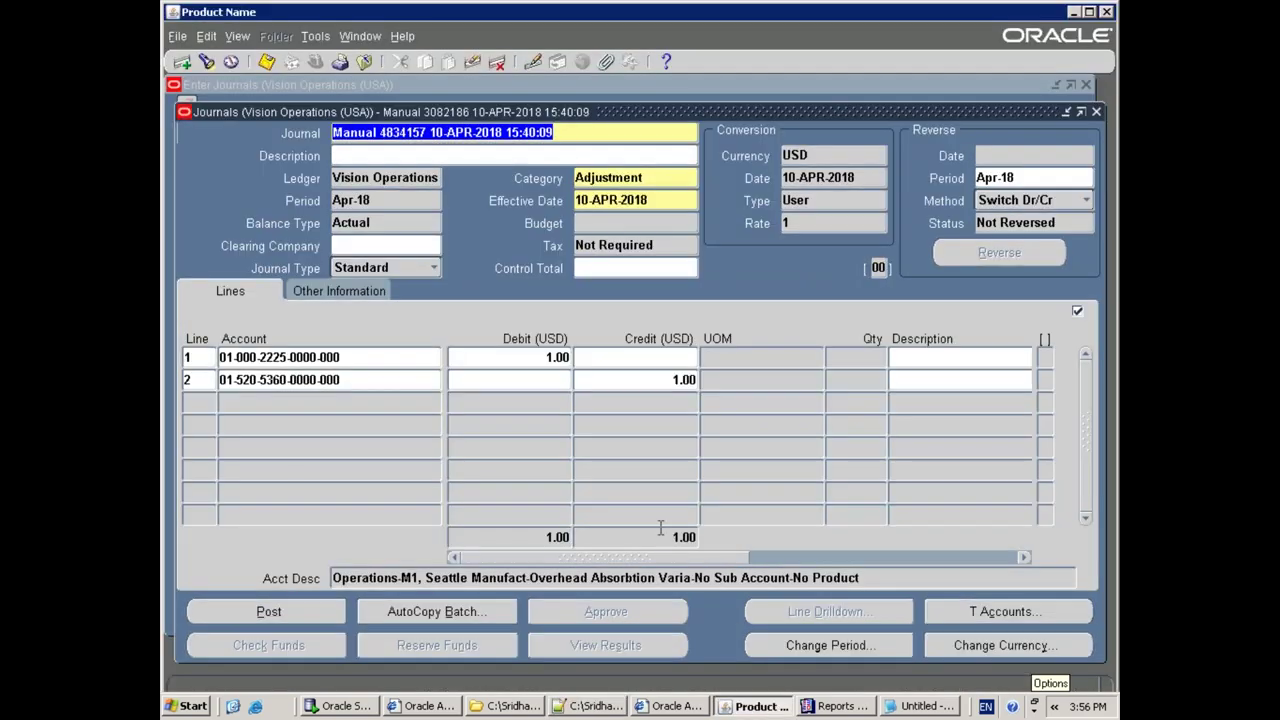
key(F4)
key(alt+f)
text(wIn)
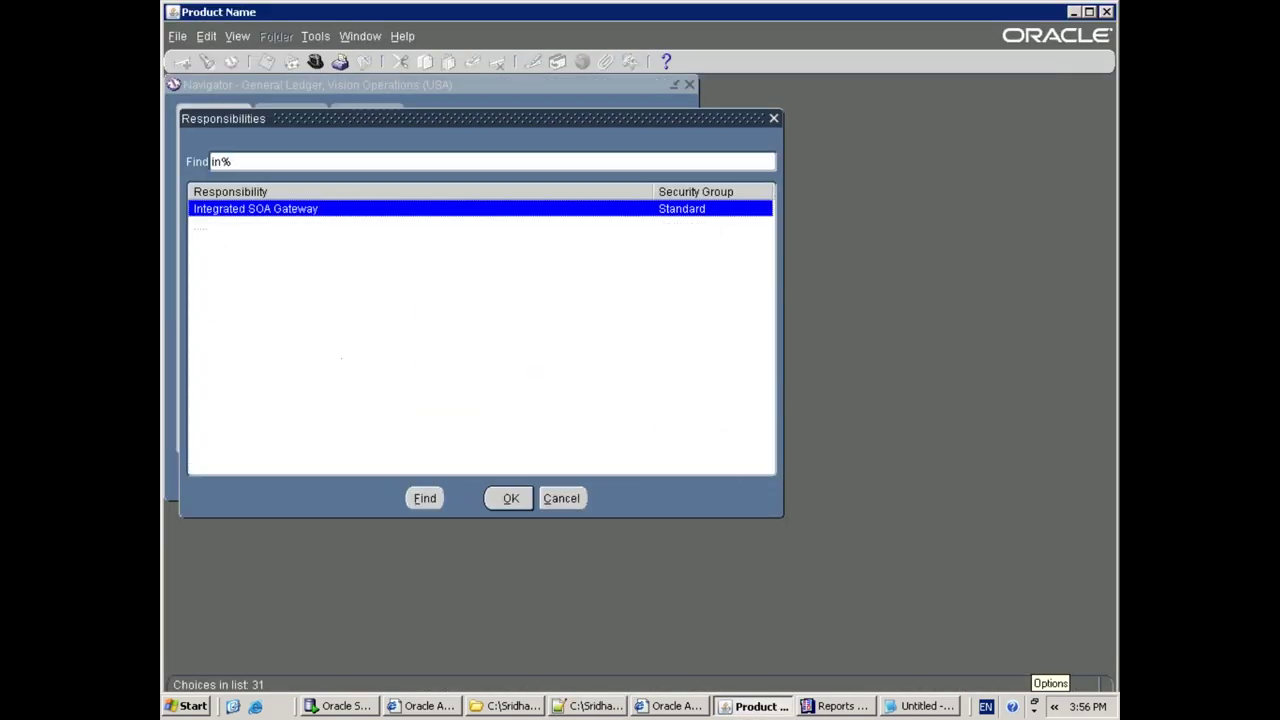
key(Return)
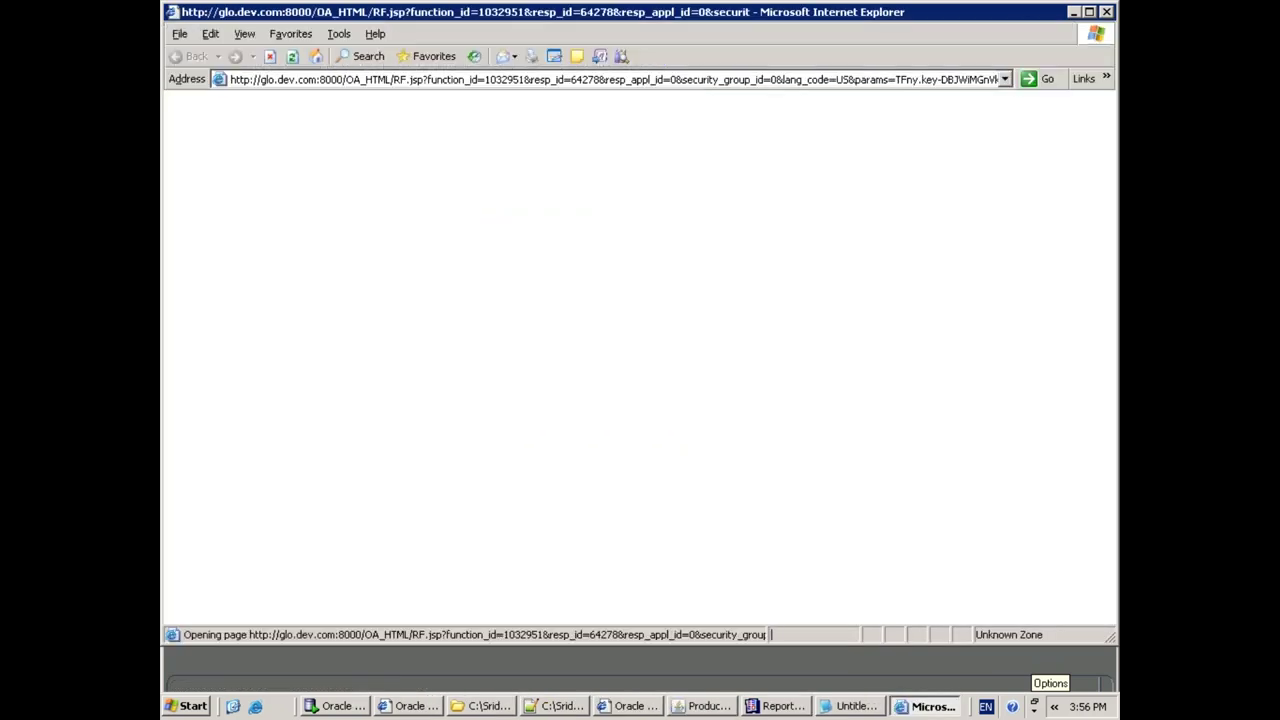
key(alt+f)
text(w)
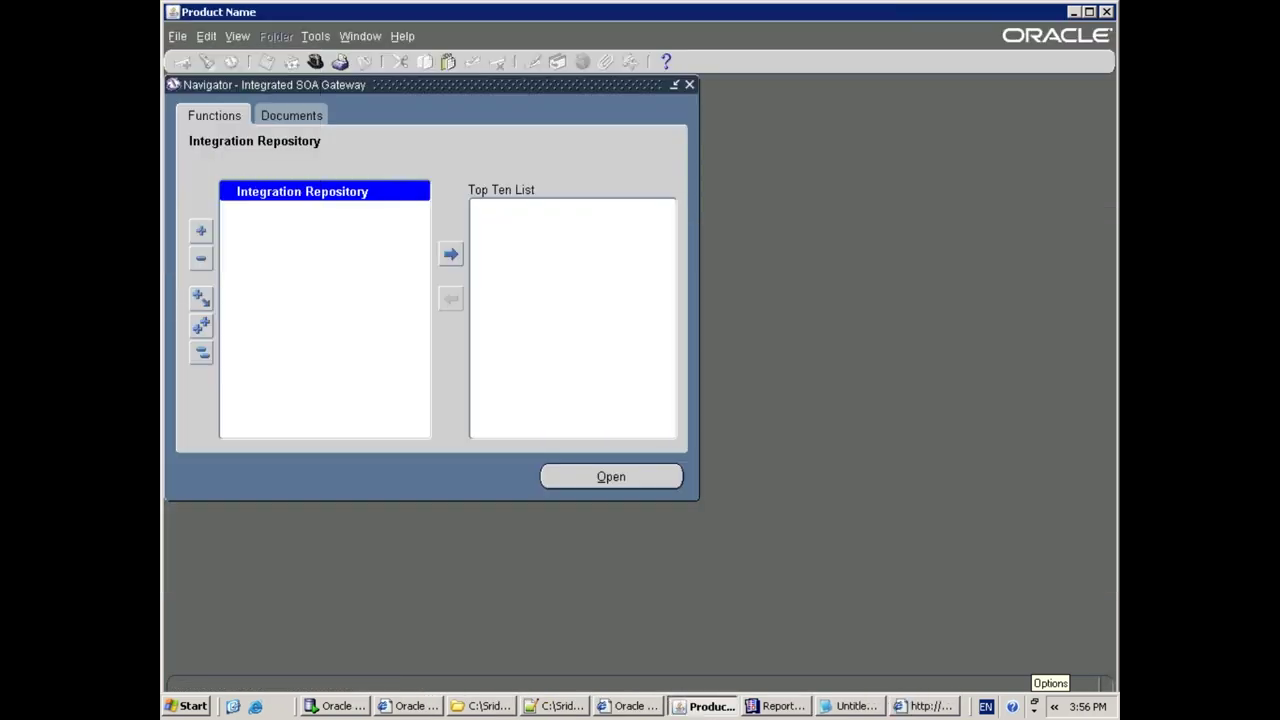
text(in%)
key(Down)
key(Return)
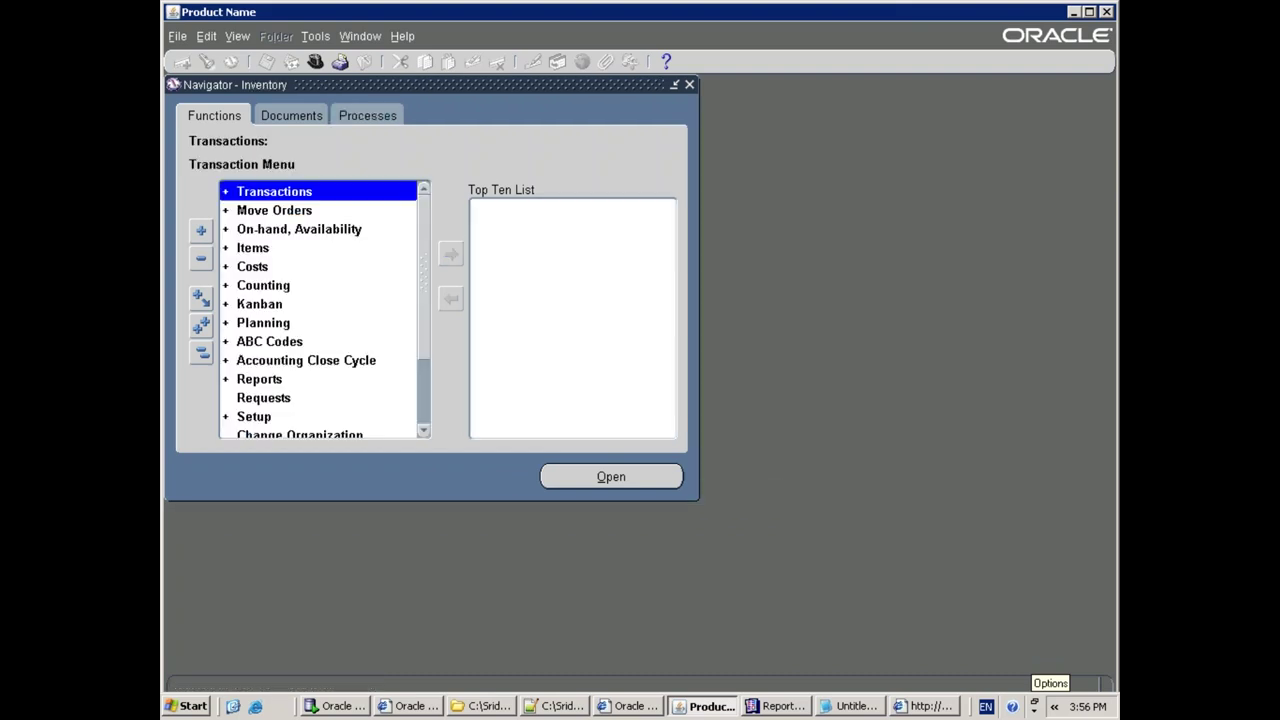
Step: Dismiss the offline warning and blank IE window, then expand Items in the navigator
key(Down)
key(Down)
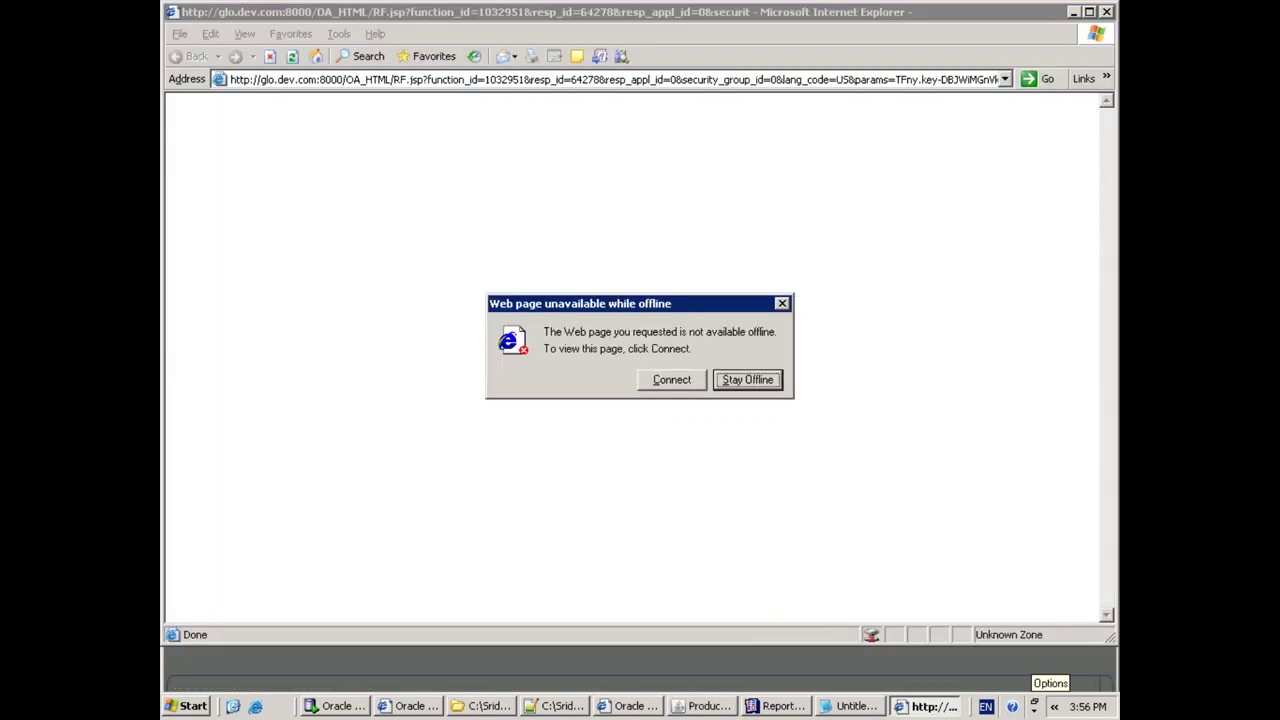
click(781, 304)
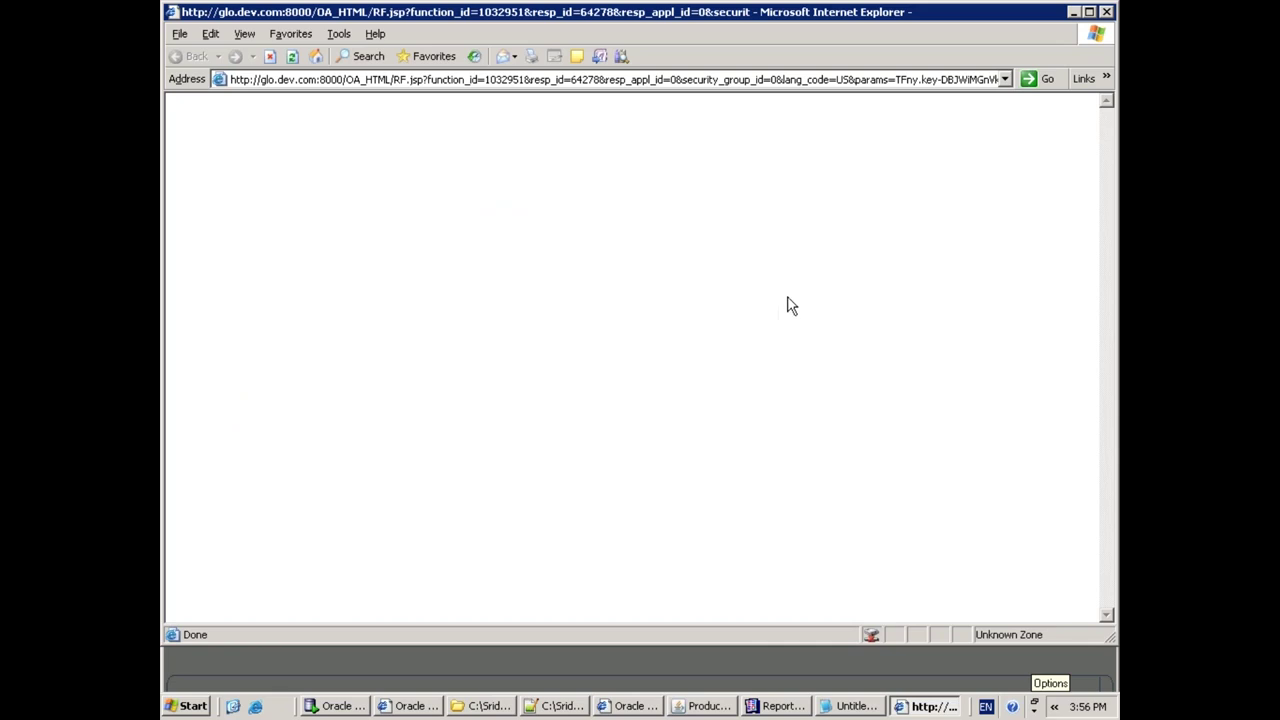
click(1106, 12)
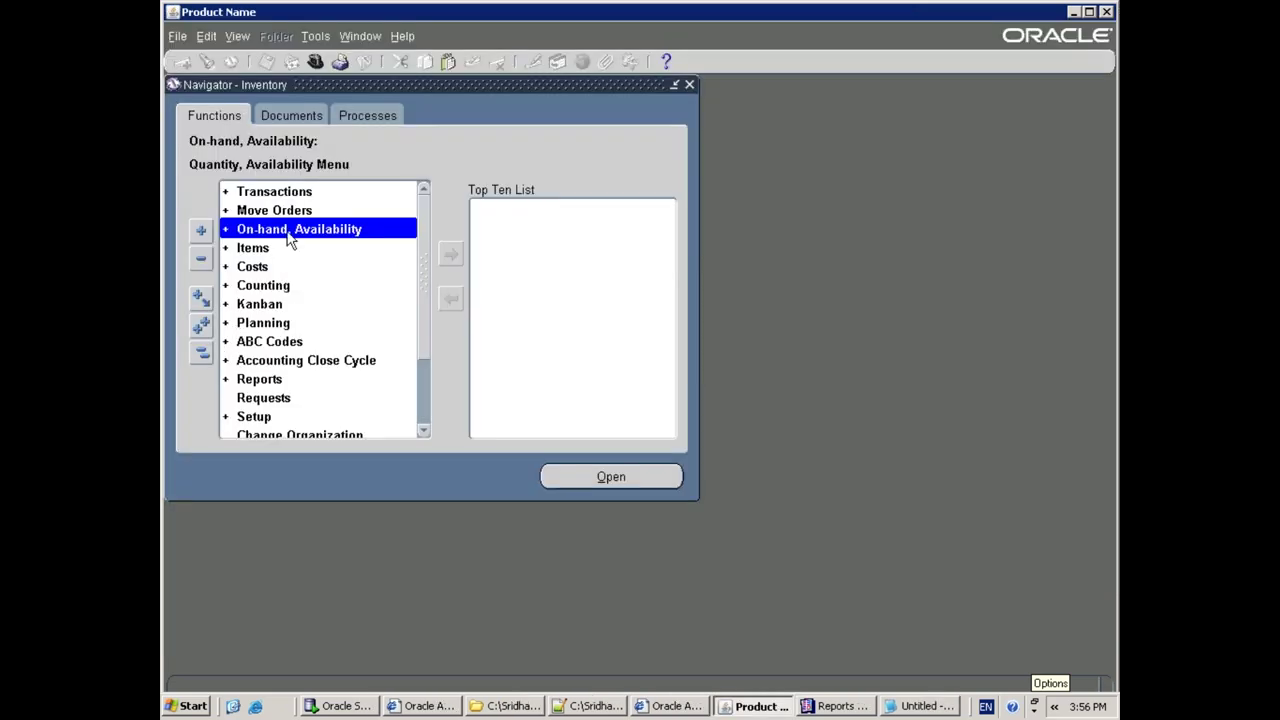
double_click(286, 195)
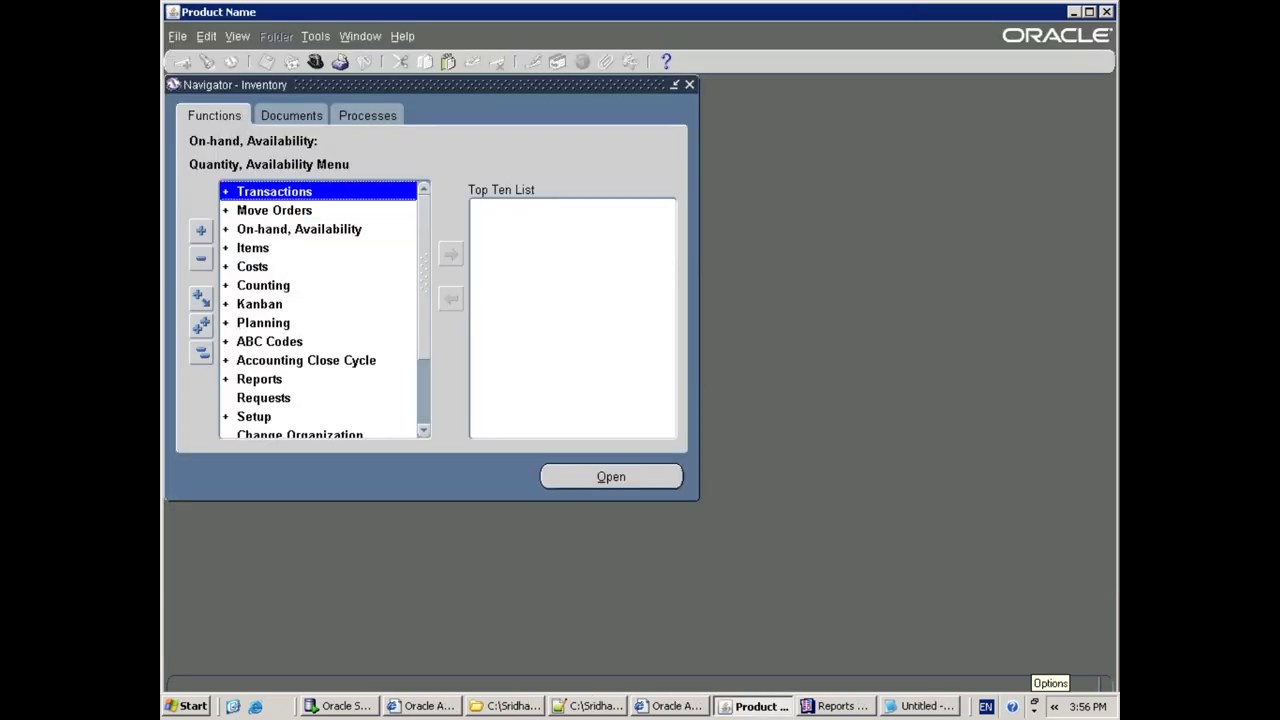
double_click(294, 194)
double_click(281, 250)
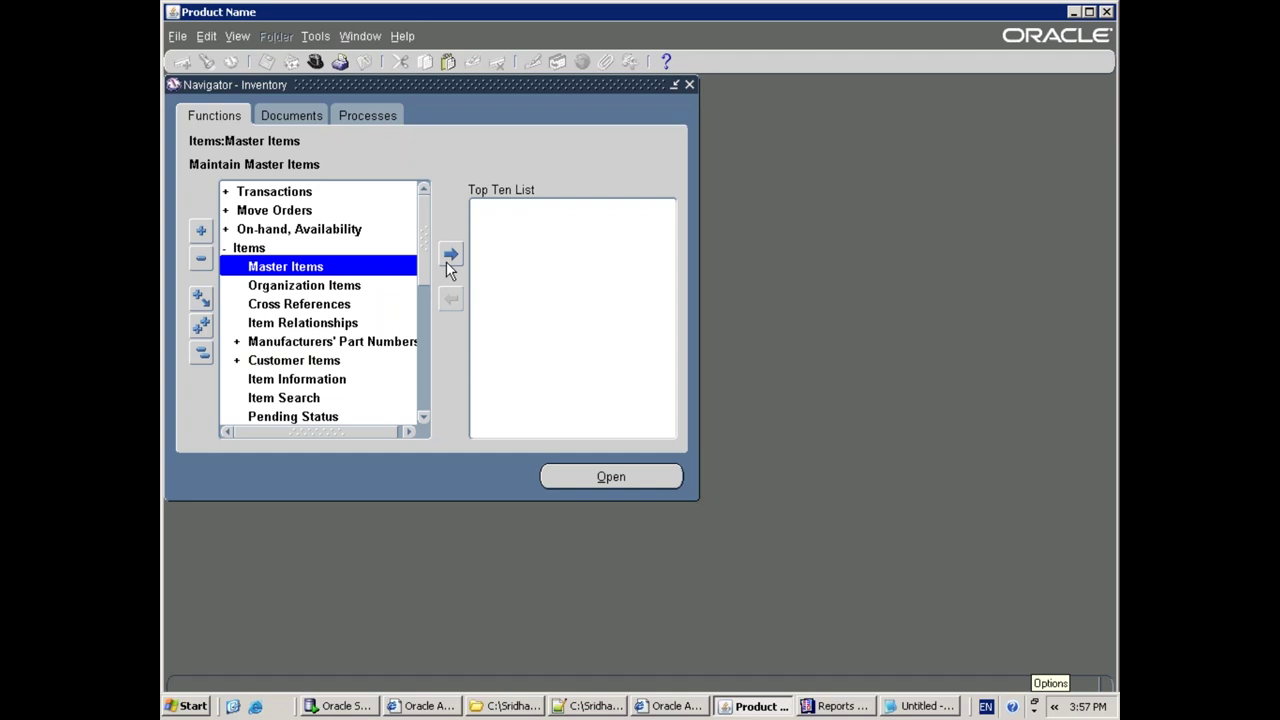
Step: Add an 'Amazon---ERP' heading in Notes.txt and save
click(556, 707)
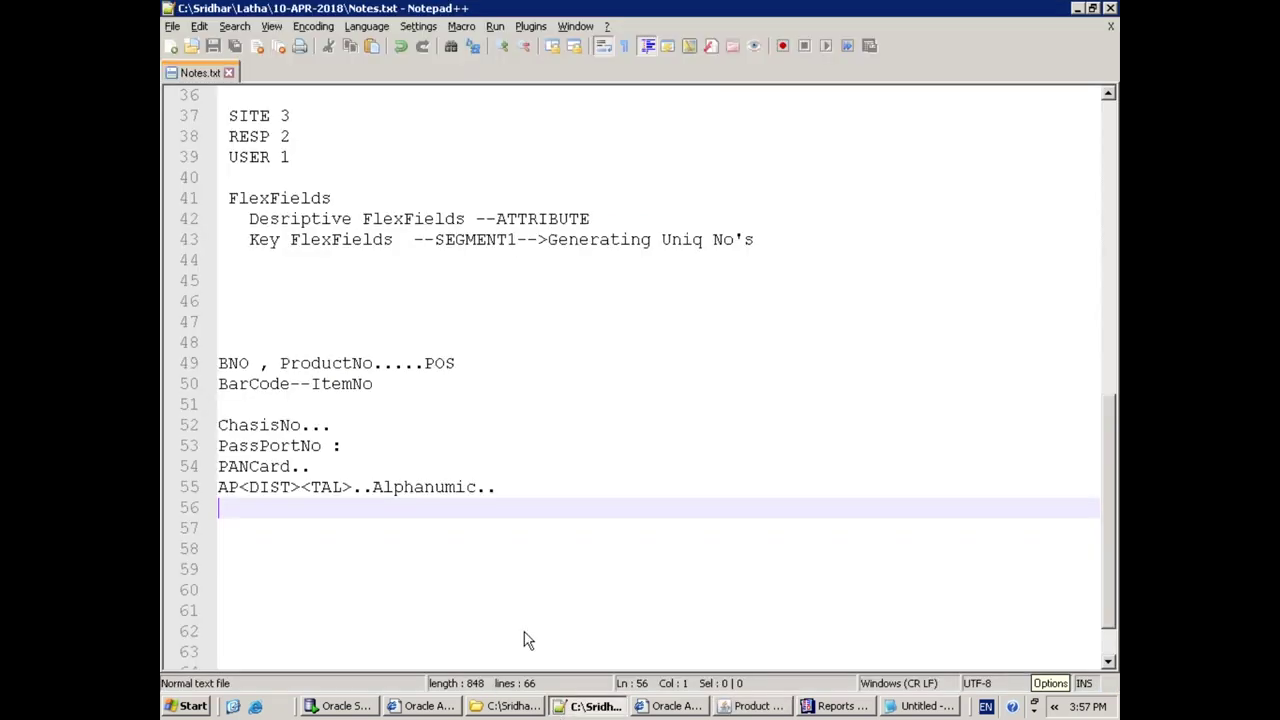
key(Return)
key(Return)
key(Return)
text(Amazon-)
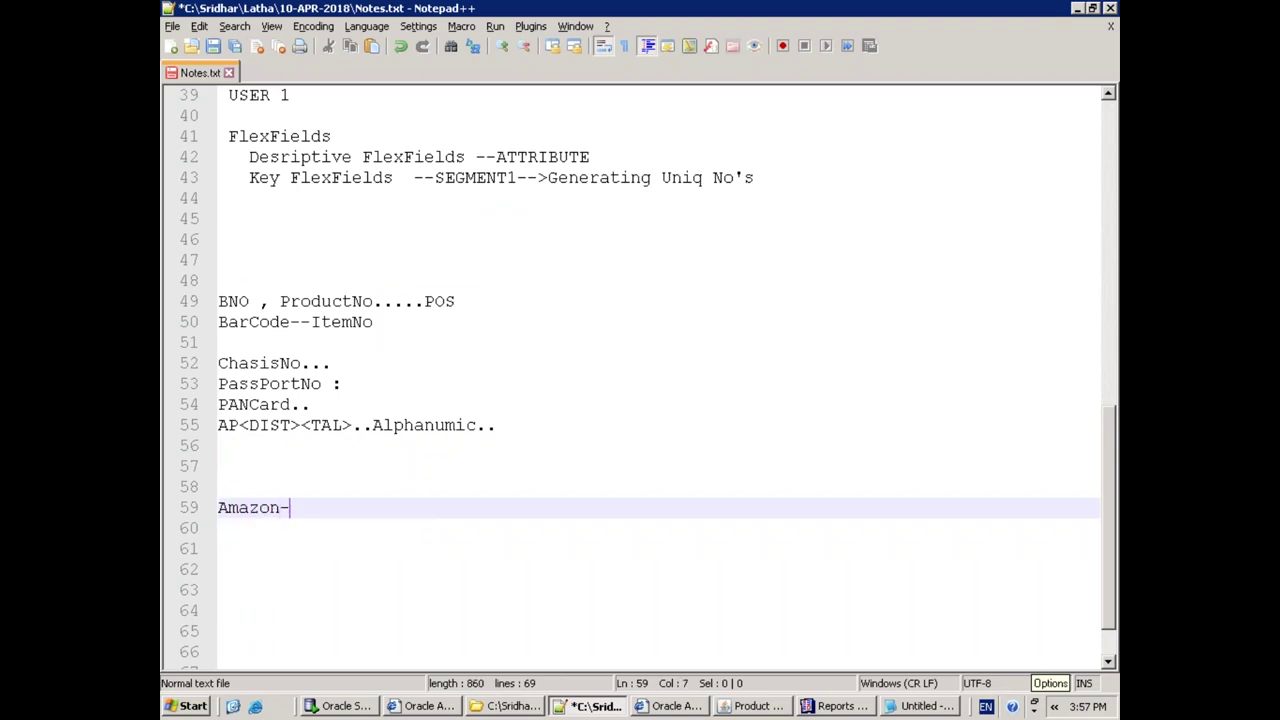
text(--ERP)
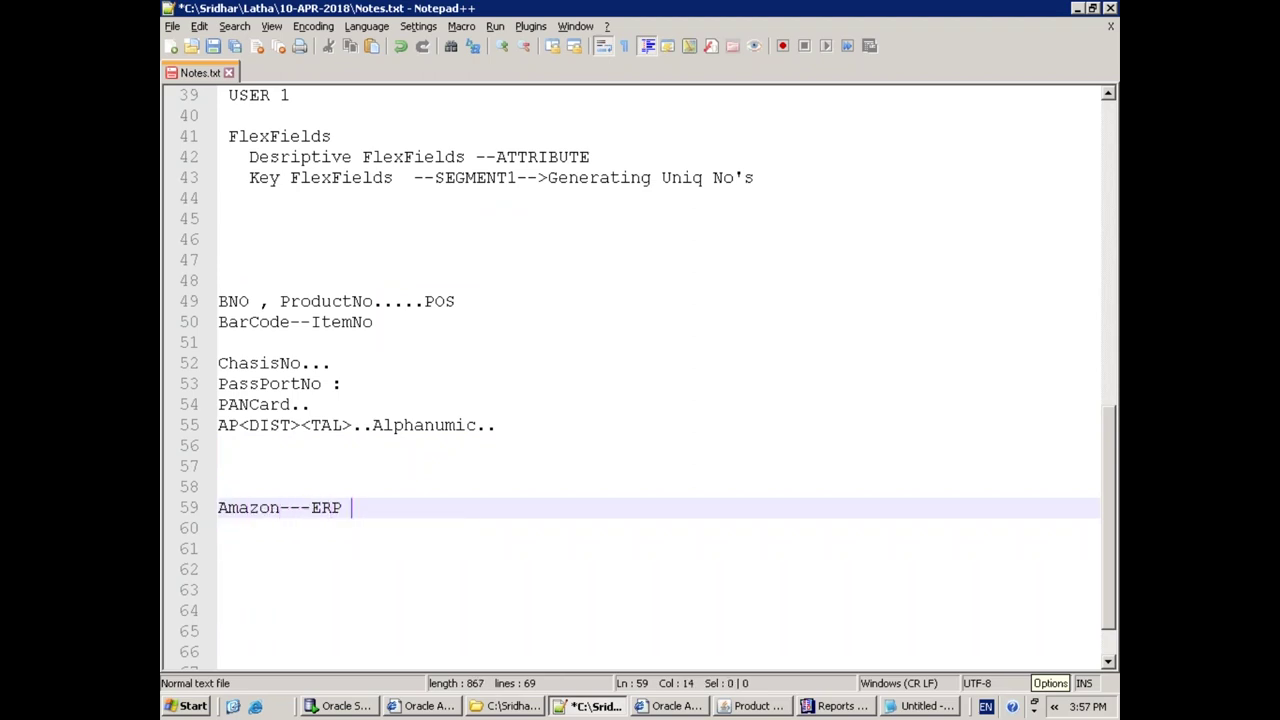
key(Return)
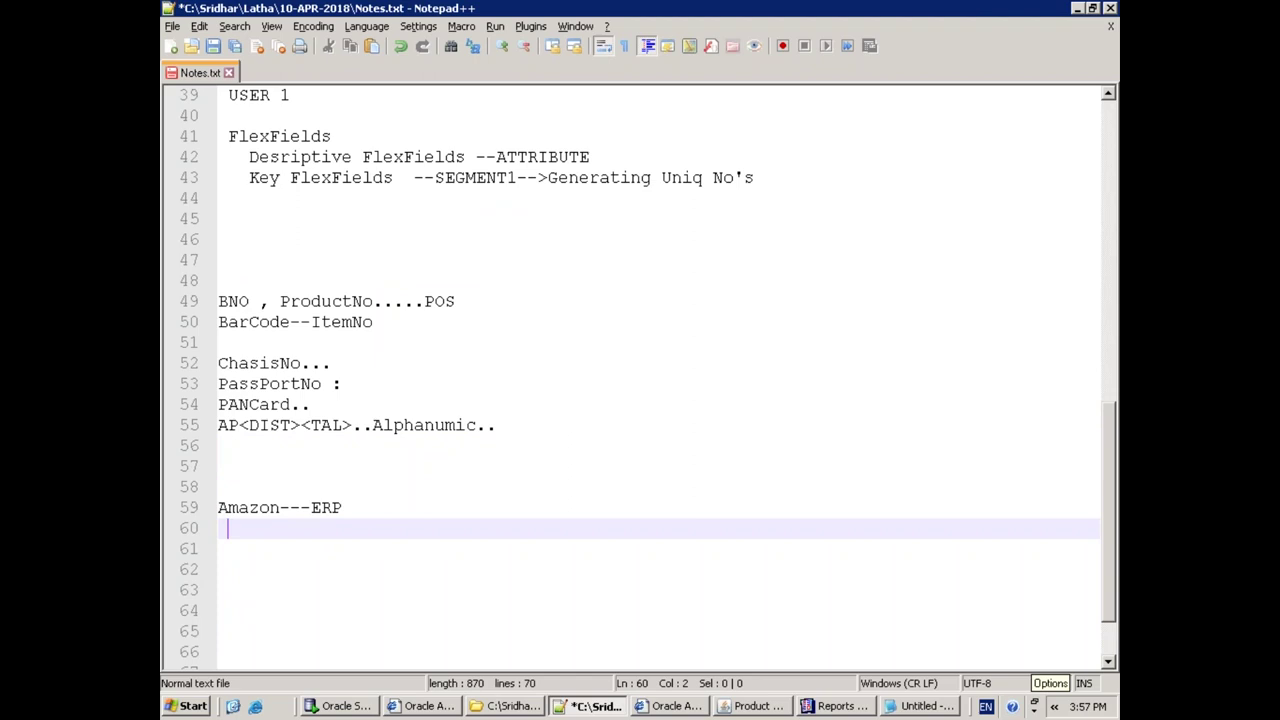
key(ctrl+s)
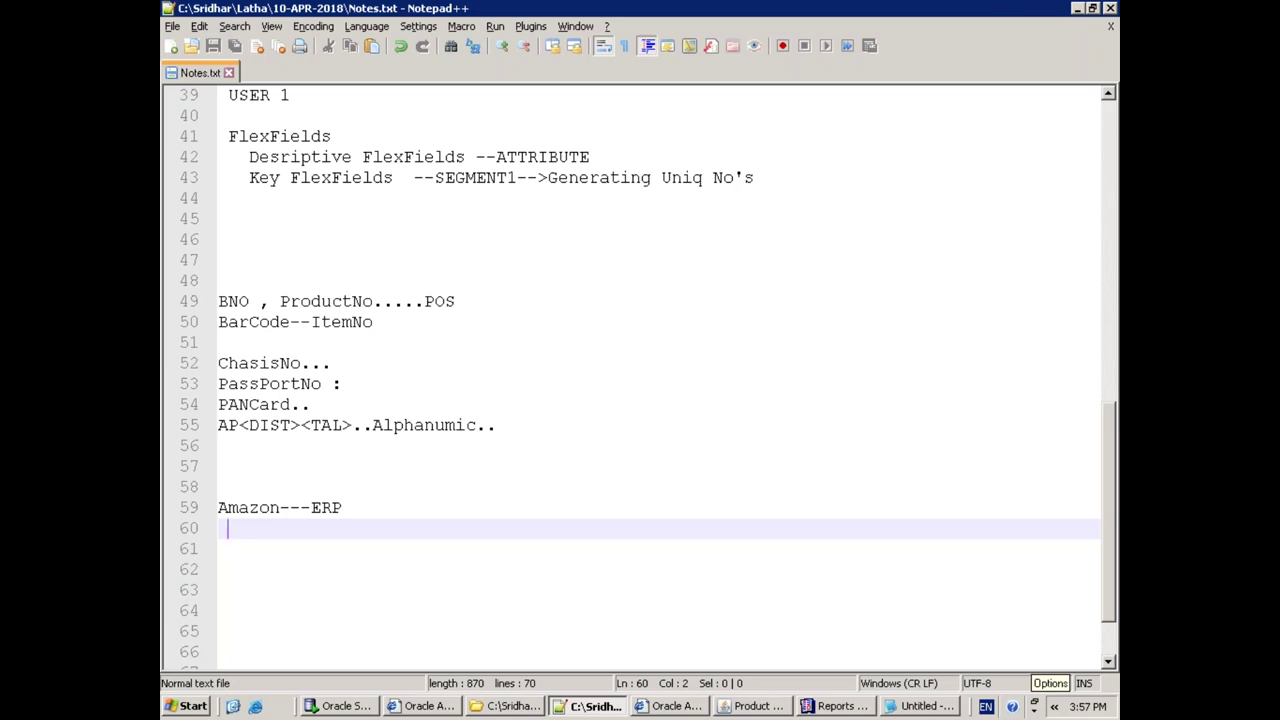
Step: List 'ItemID, ItemNo, ItemPrice, Description, UOM, BNO, SerialLot...', save, and select line 60 through 'UOM,'
scroll(437, 587, down, 2)
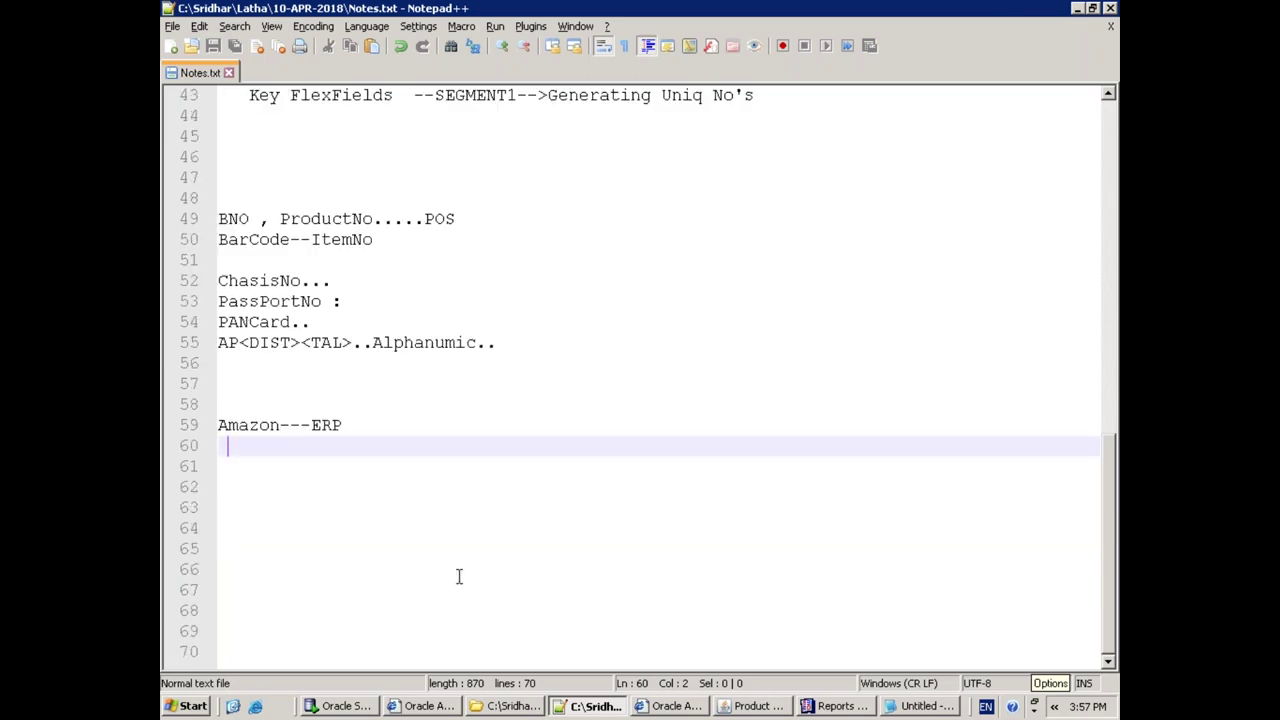
text(ItemI)
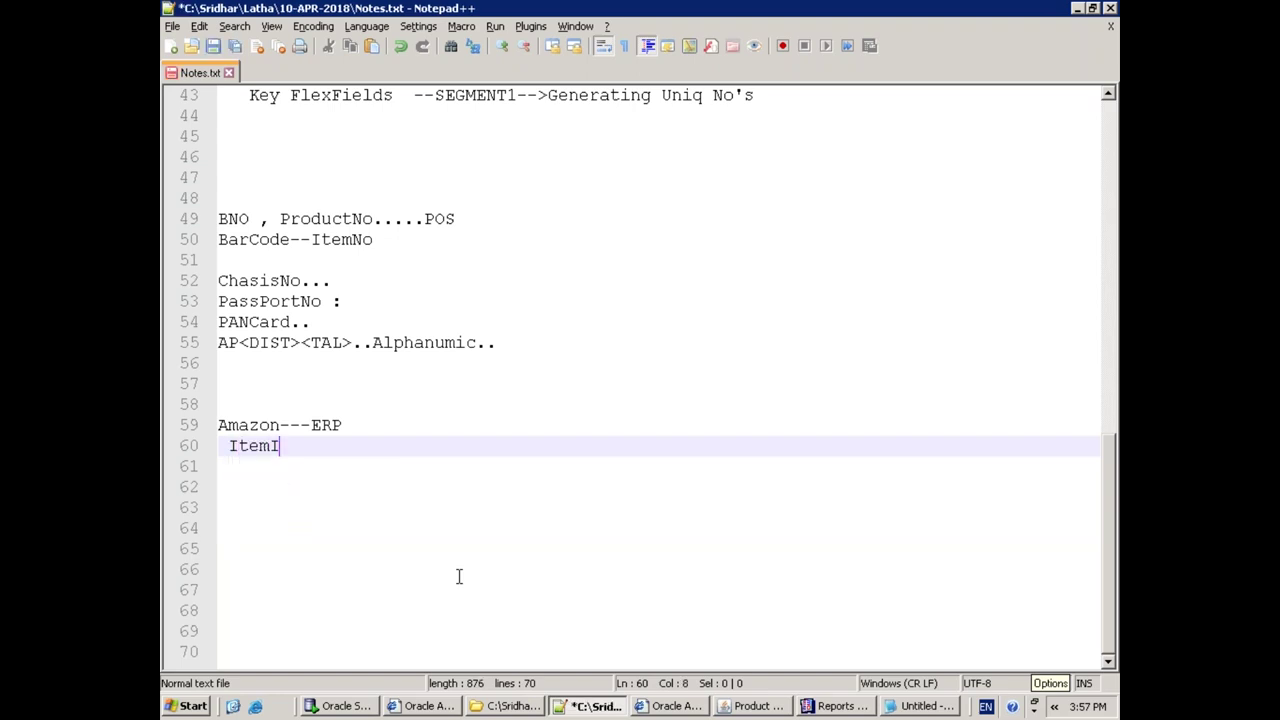
text(D, ItemNo,)
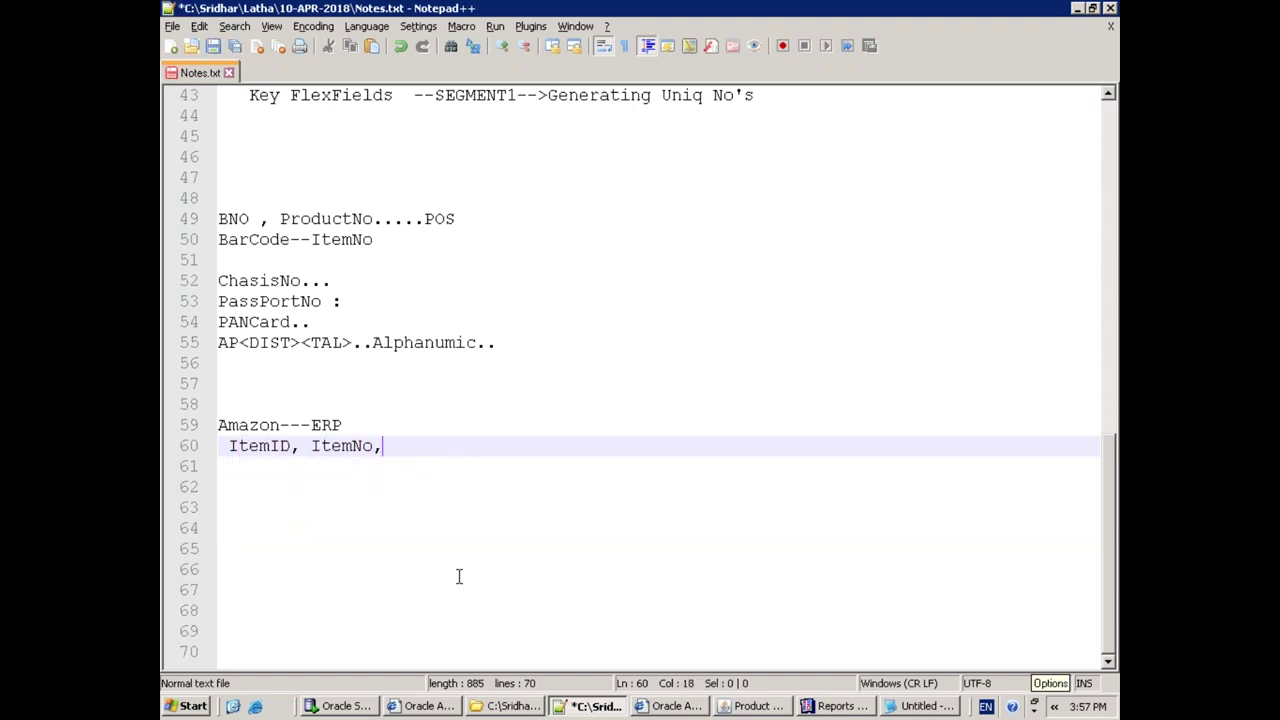
text( ItemPrice, Desc)
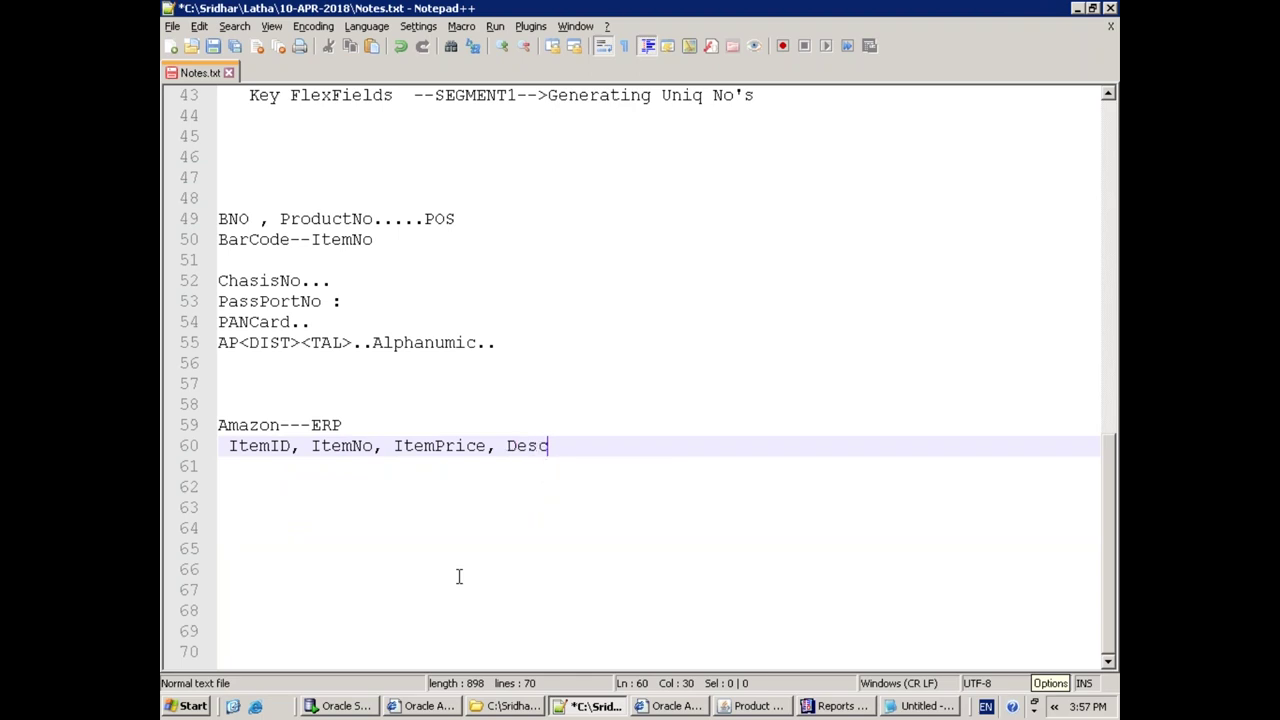
text(ription, UOM)
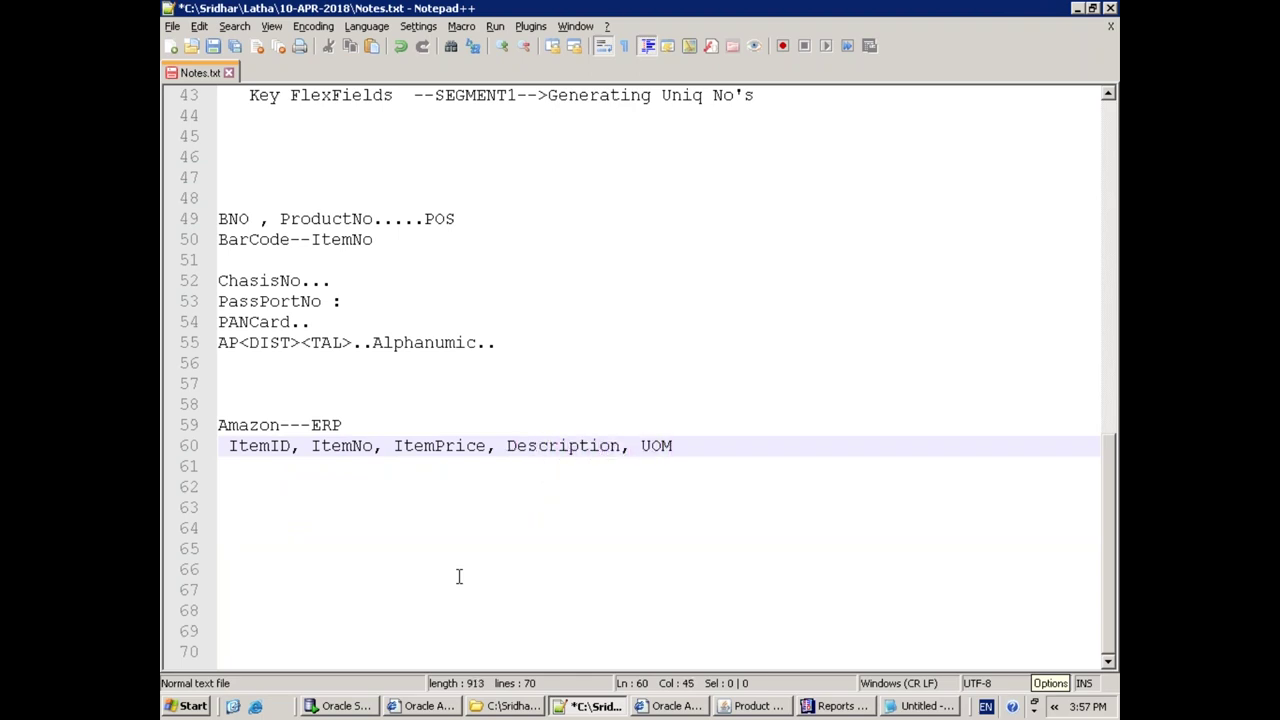
text(, BNO)
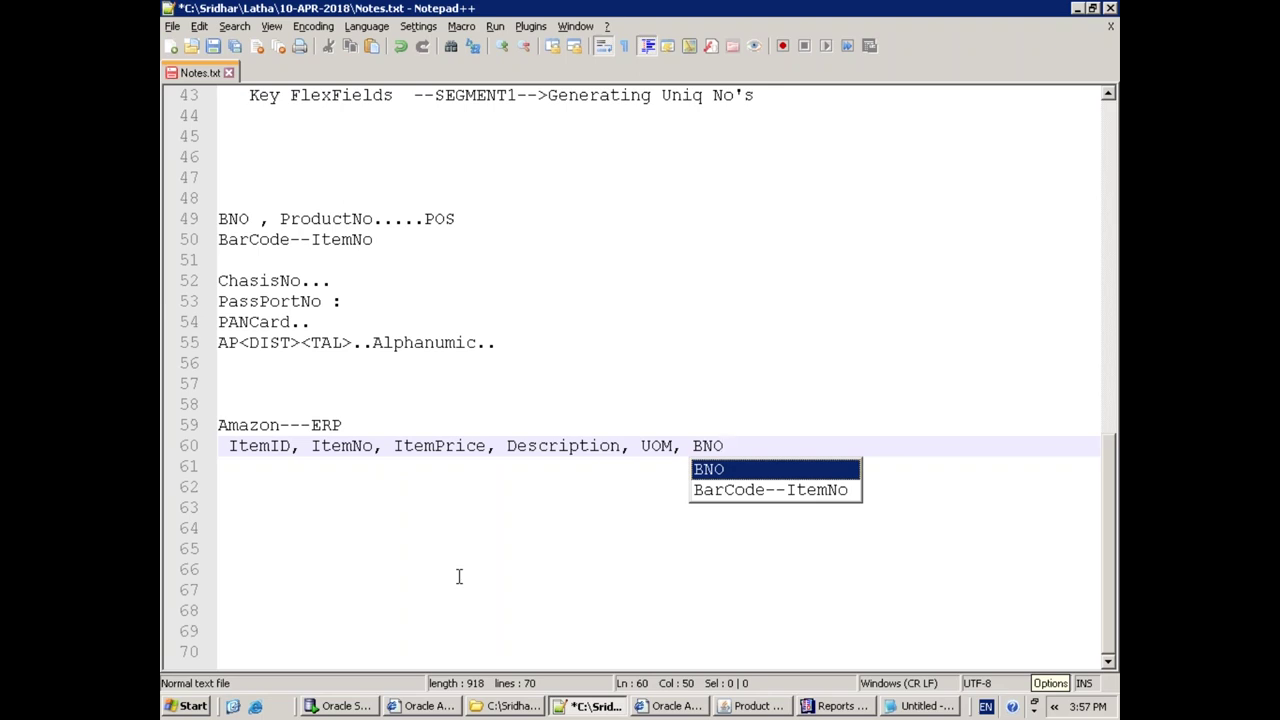
text(, Ser)
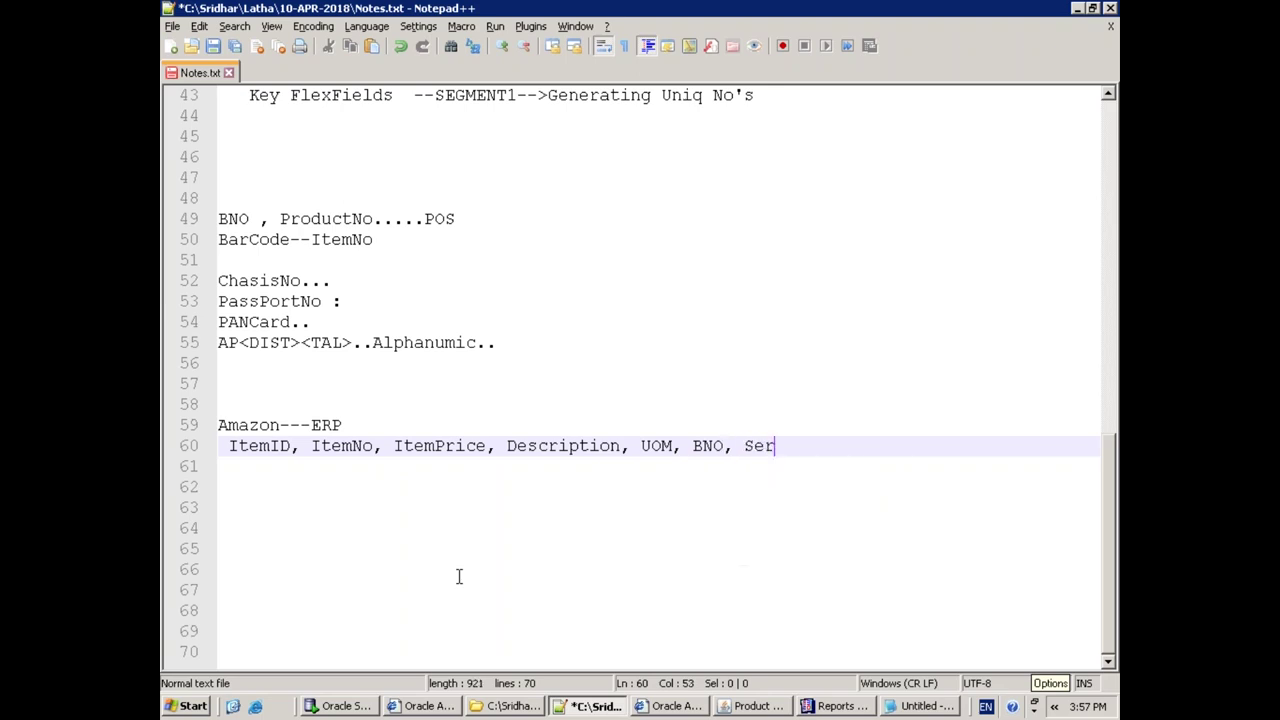
text(ialLot...)
key(ctrl+s)
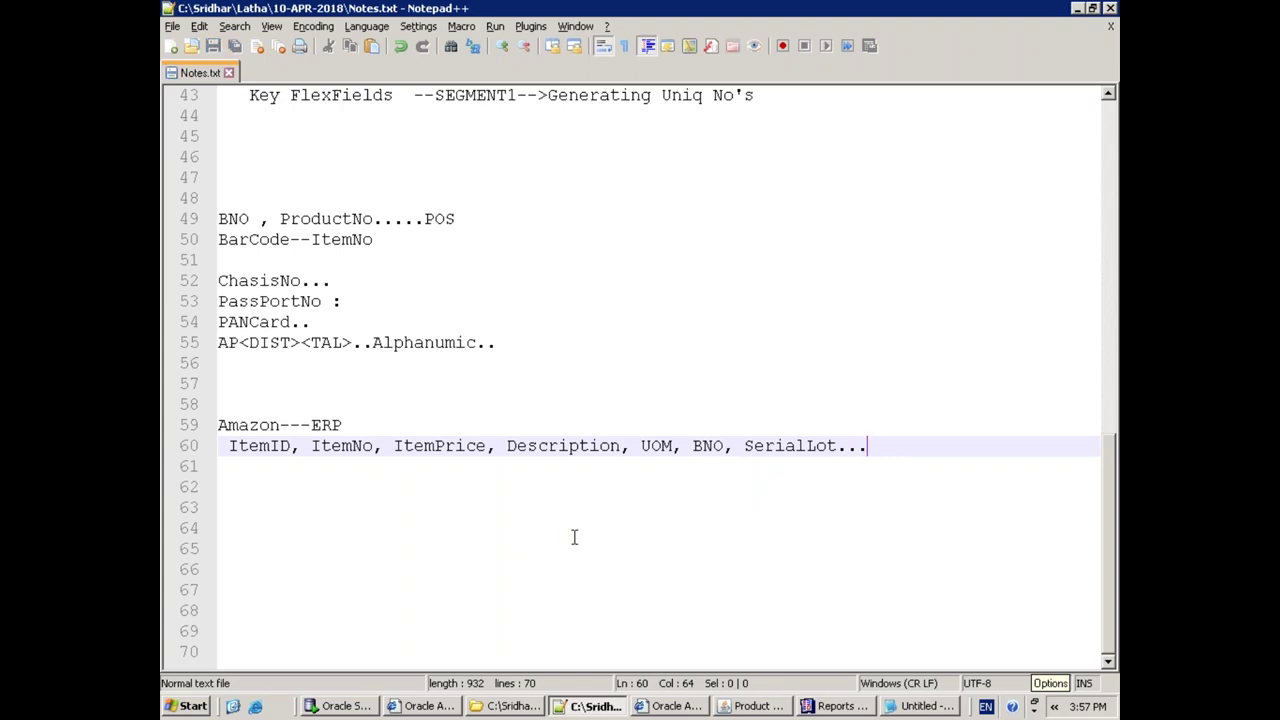
click(683, 446)
key(shift+Home)
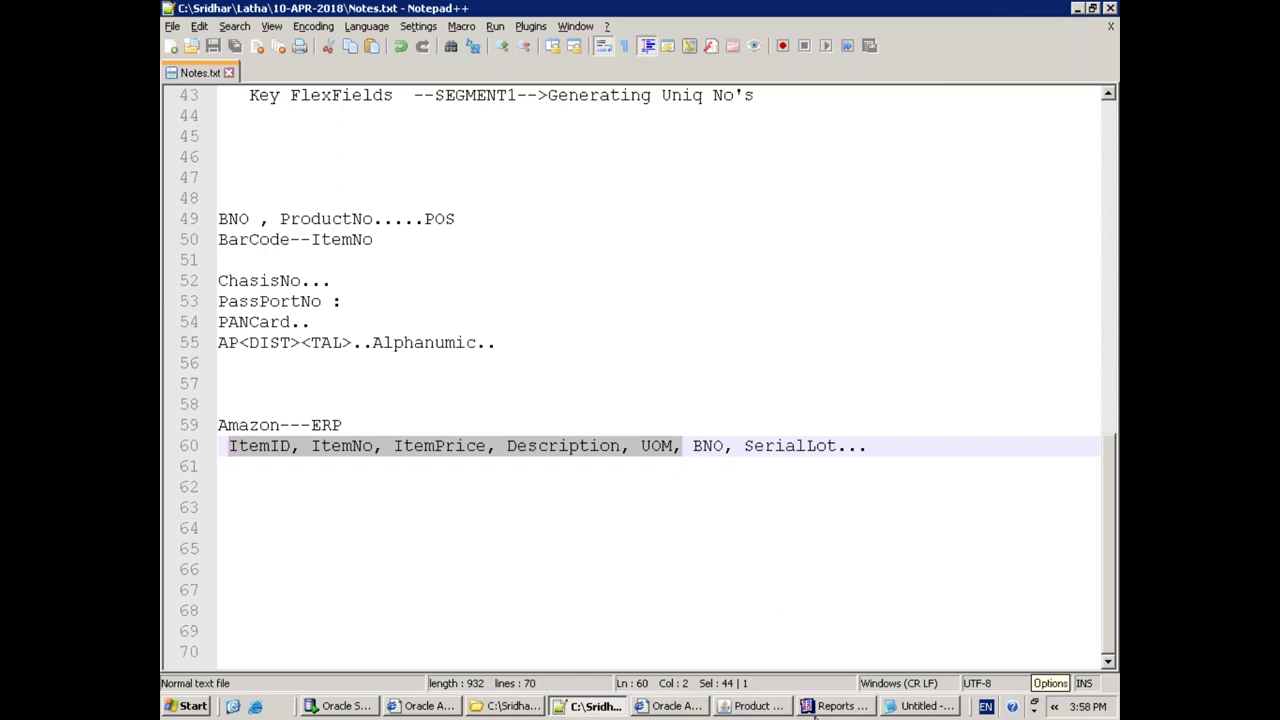
Step: Open Master Items and filter the Organizations list to codes starting with M
click(757, 707)
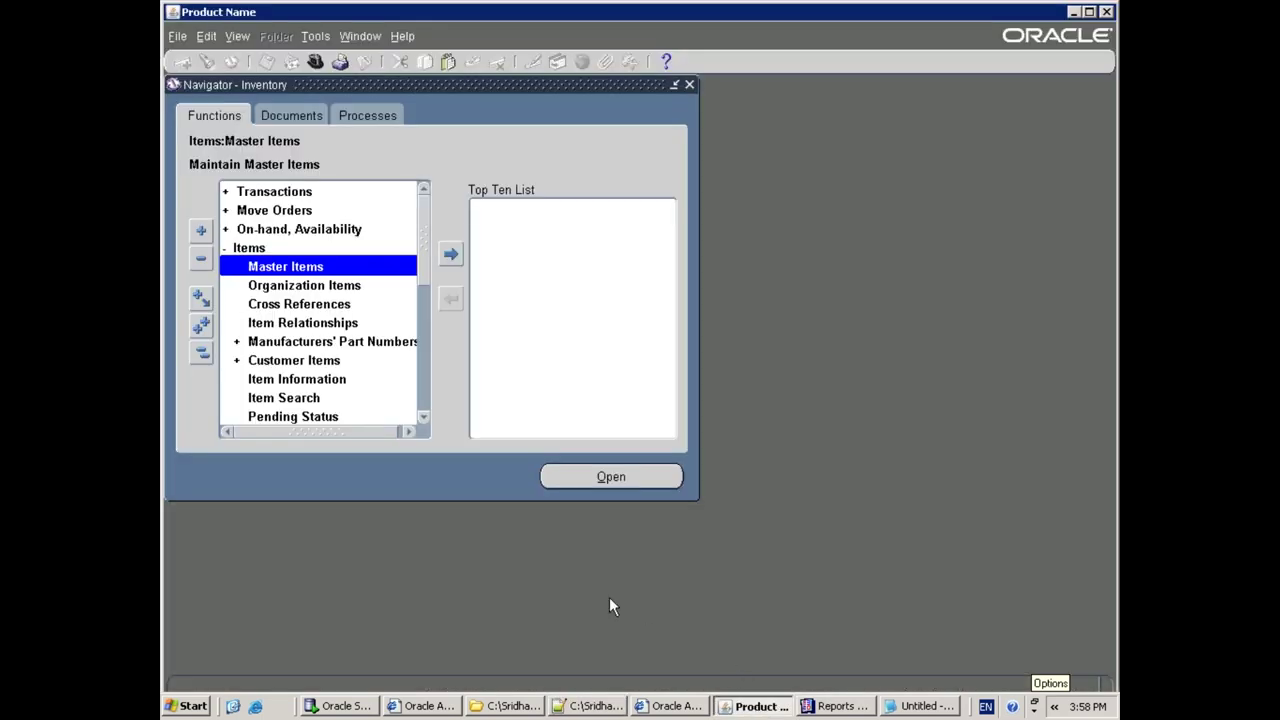
click(608, 477)
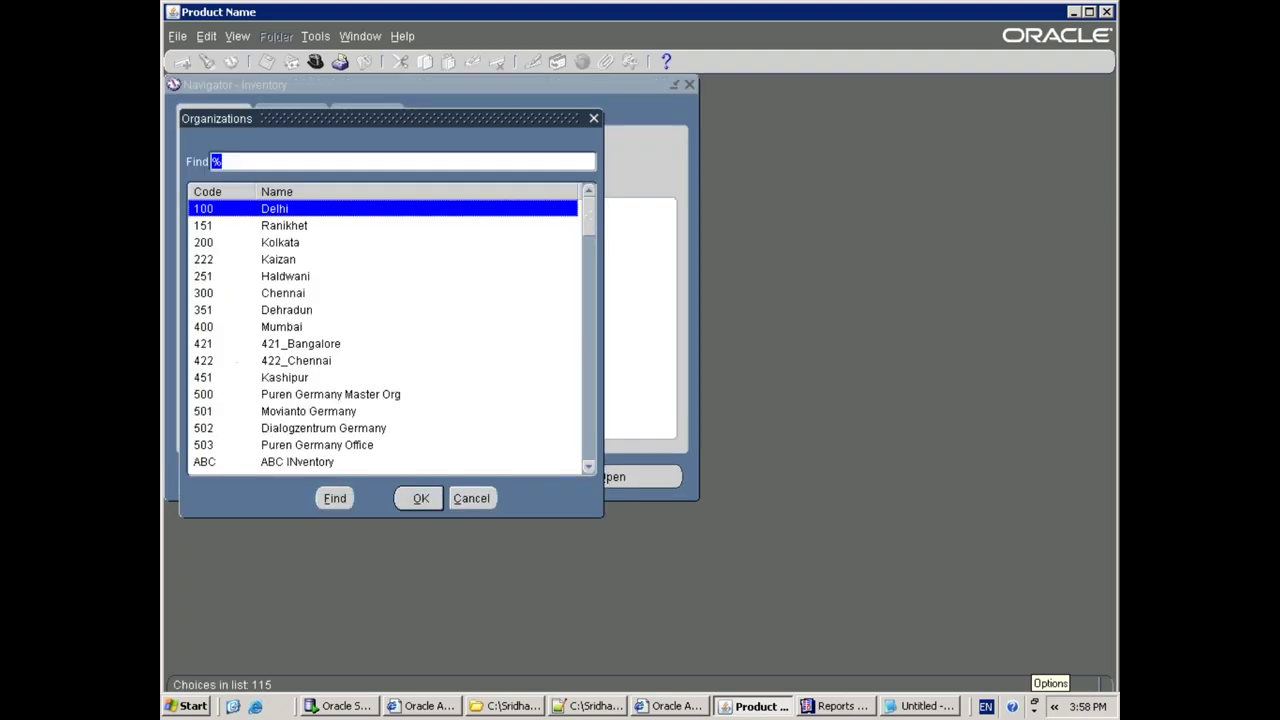
click(310, 463)
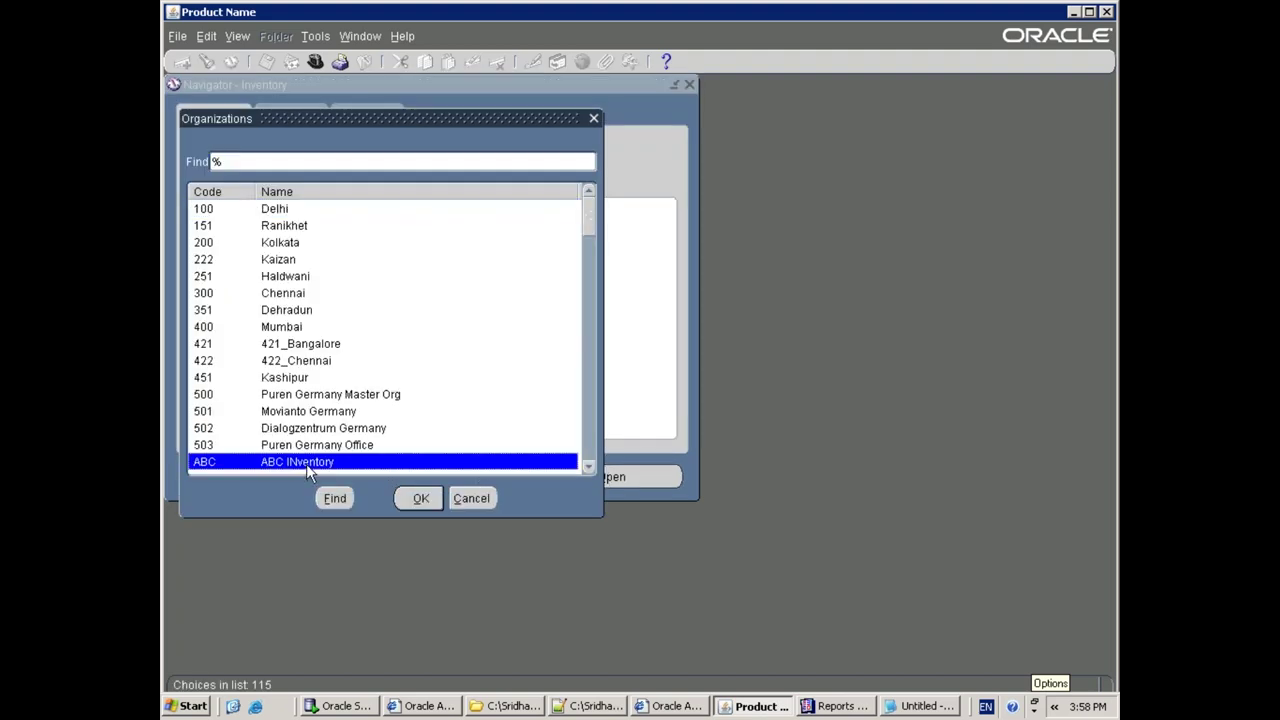
text(b)
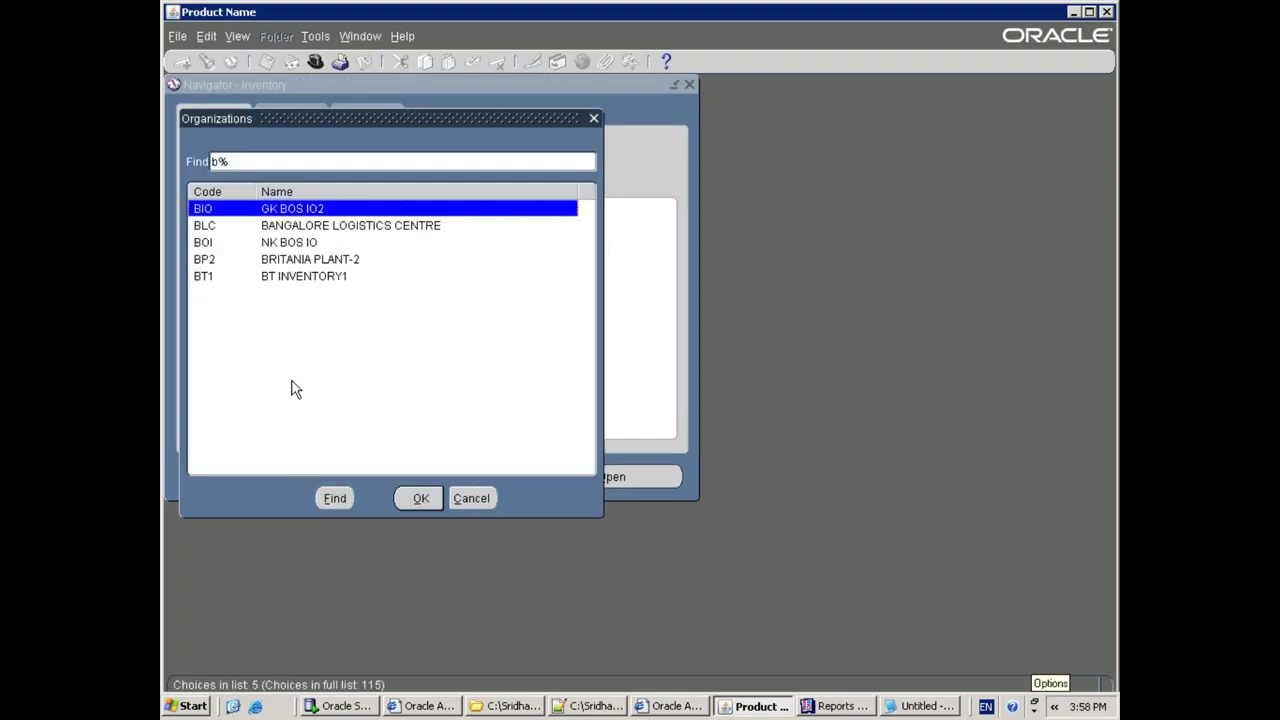
key(BackSpace)
text(v)
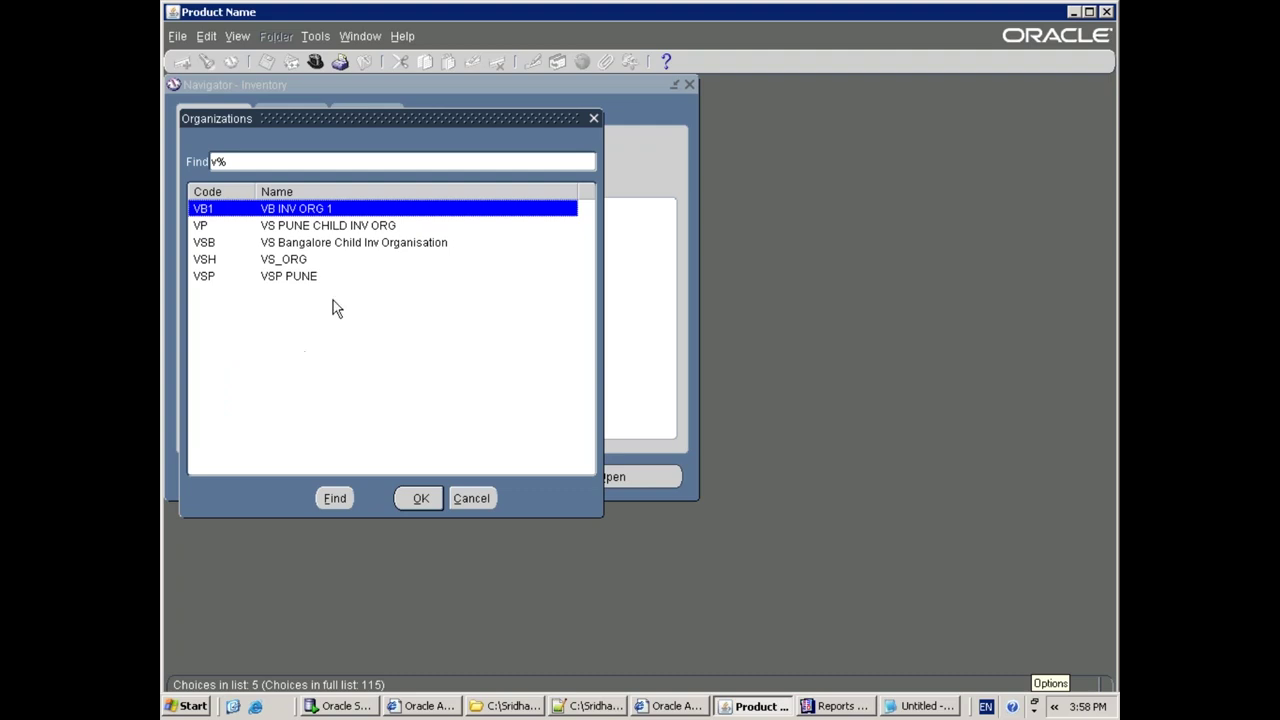
drag(234, 162, 210, 162)
text(%)
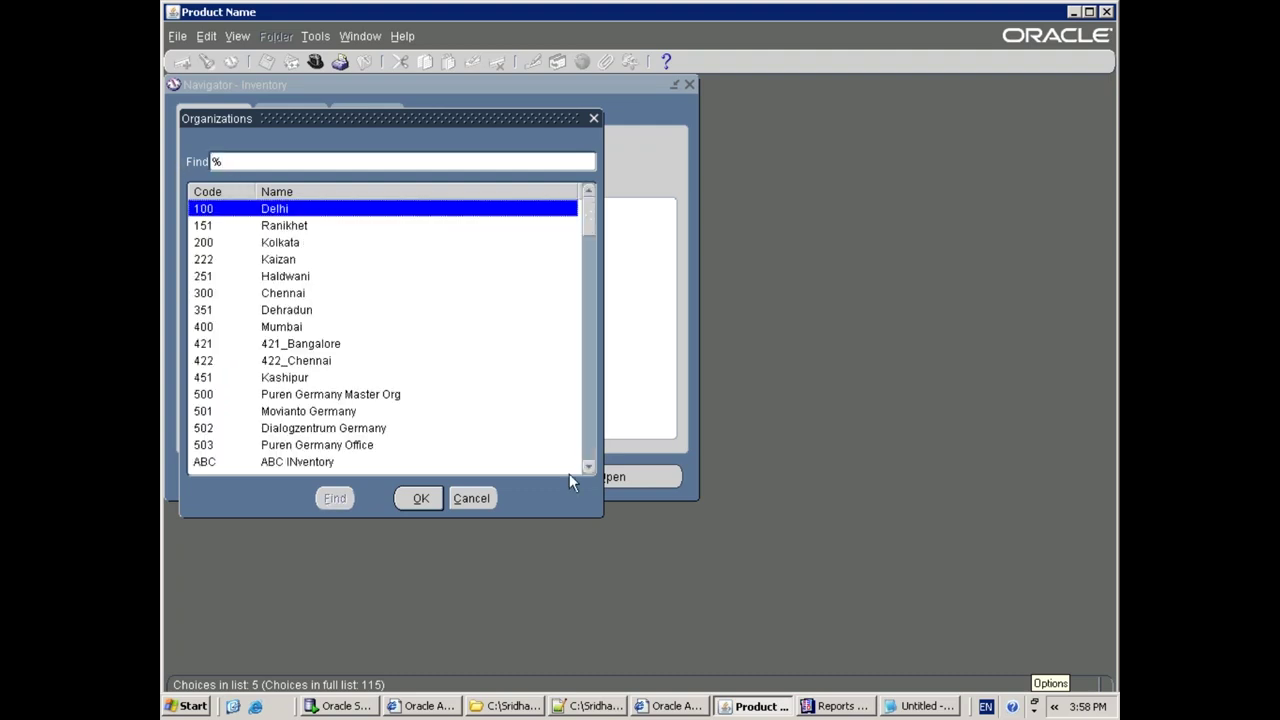
scroll(580, 467, down, 10)
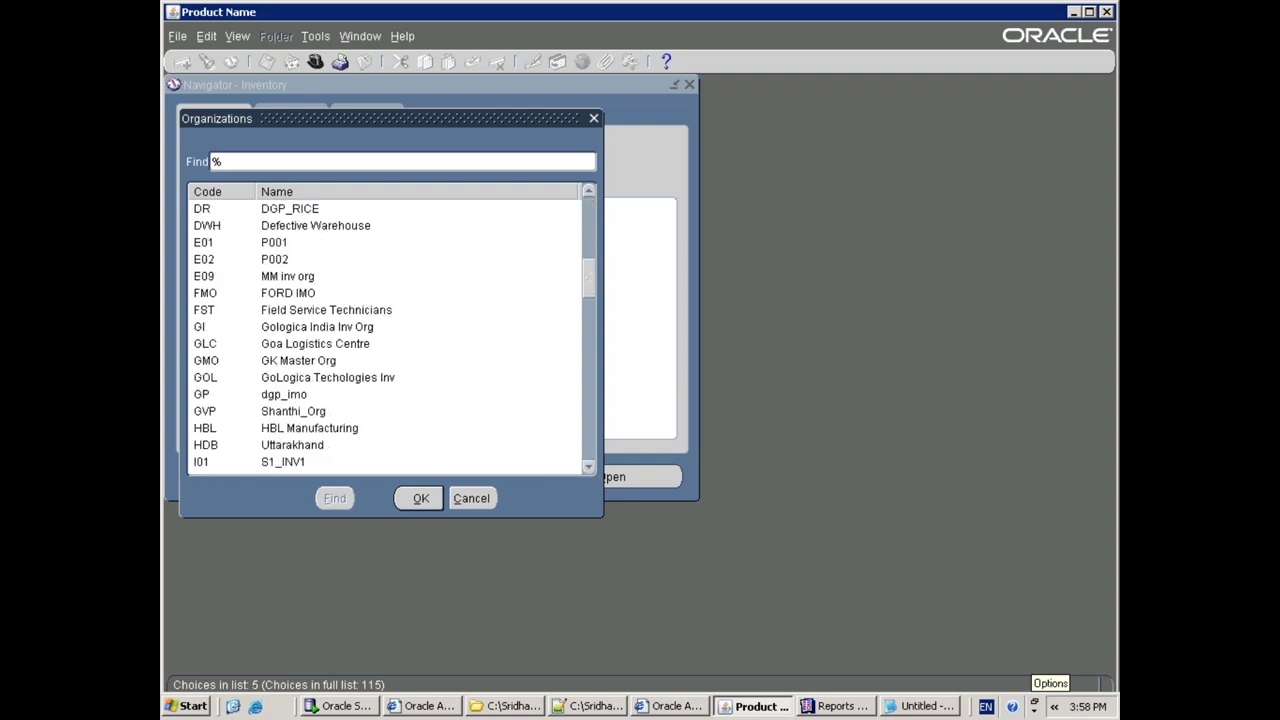
text(m)
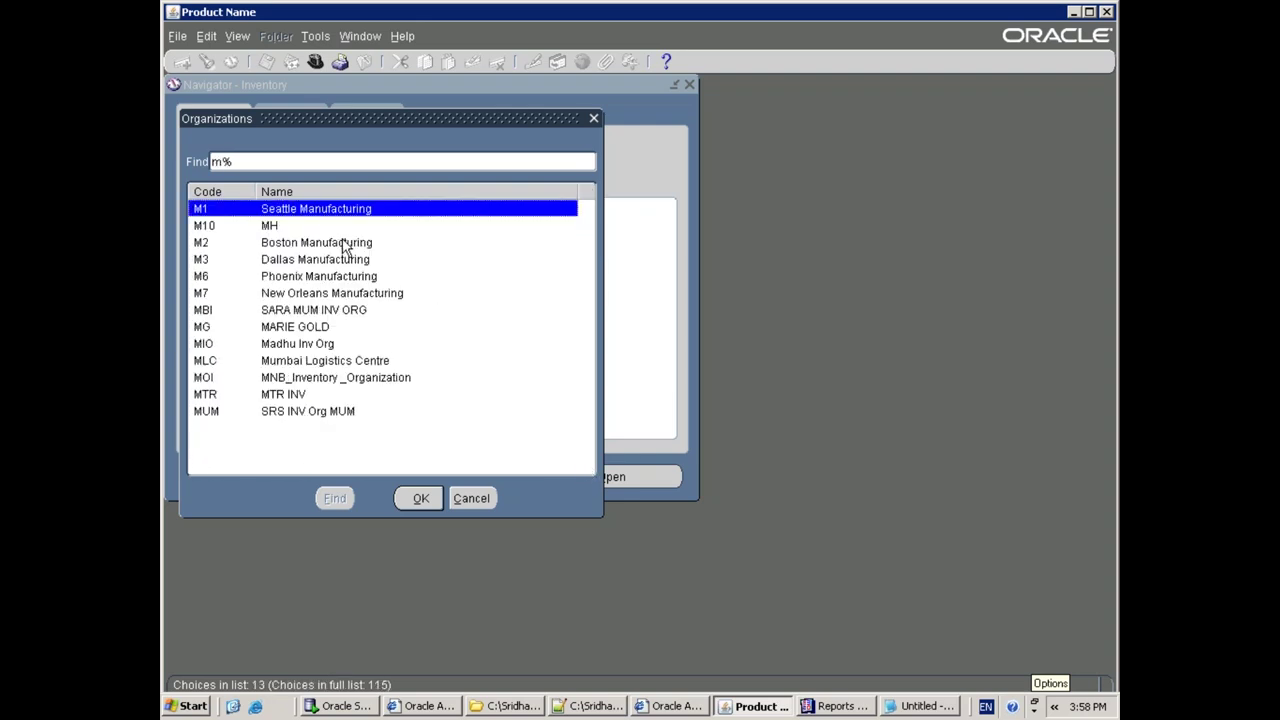
key(Return)
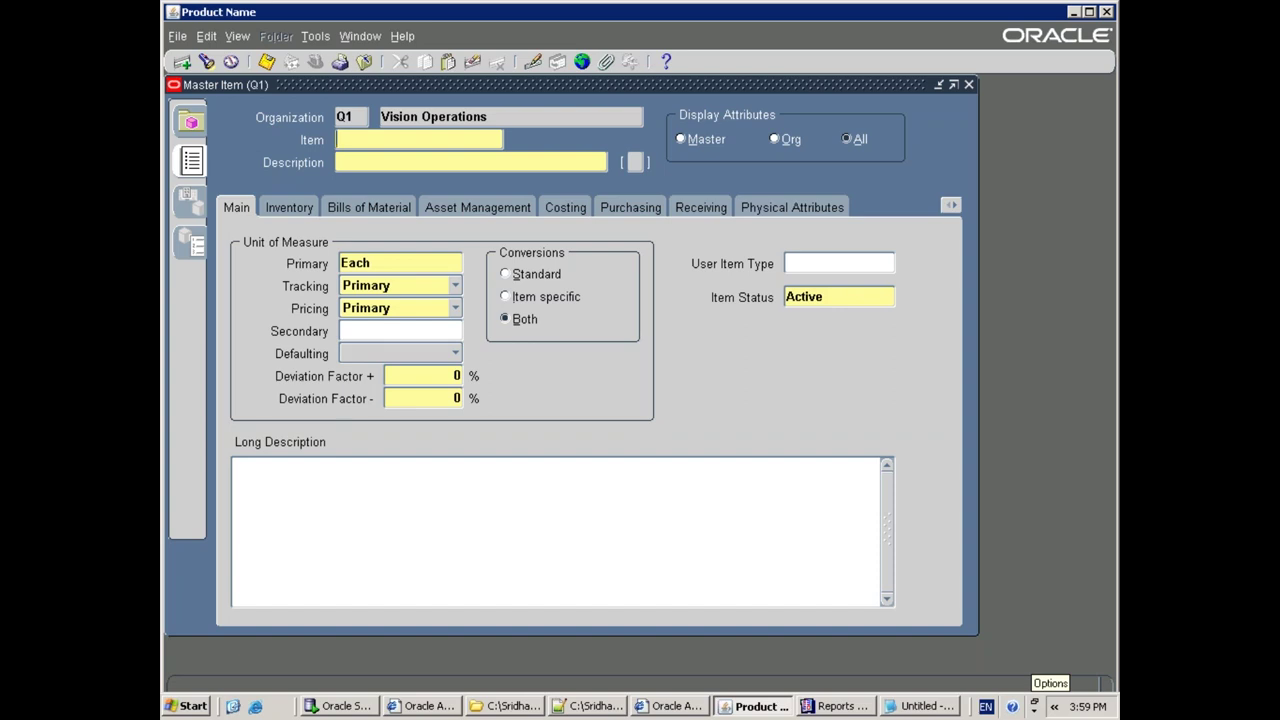
Step: Enter item XXLT_ITEM1 described 'Item Description', skip the Handling flexfield, then go to SQL Developer
text(XXLT)
text(_ITEM1)
text(Item Des)
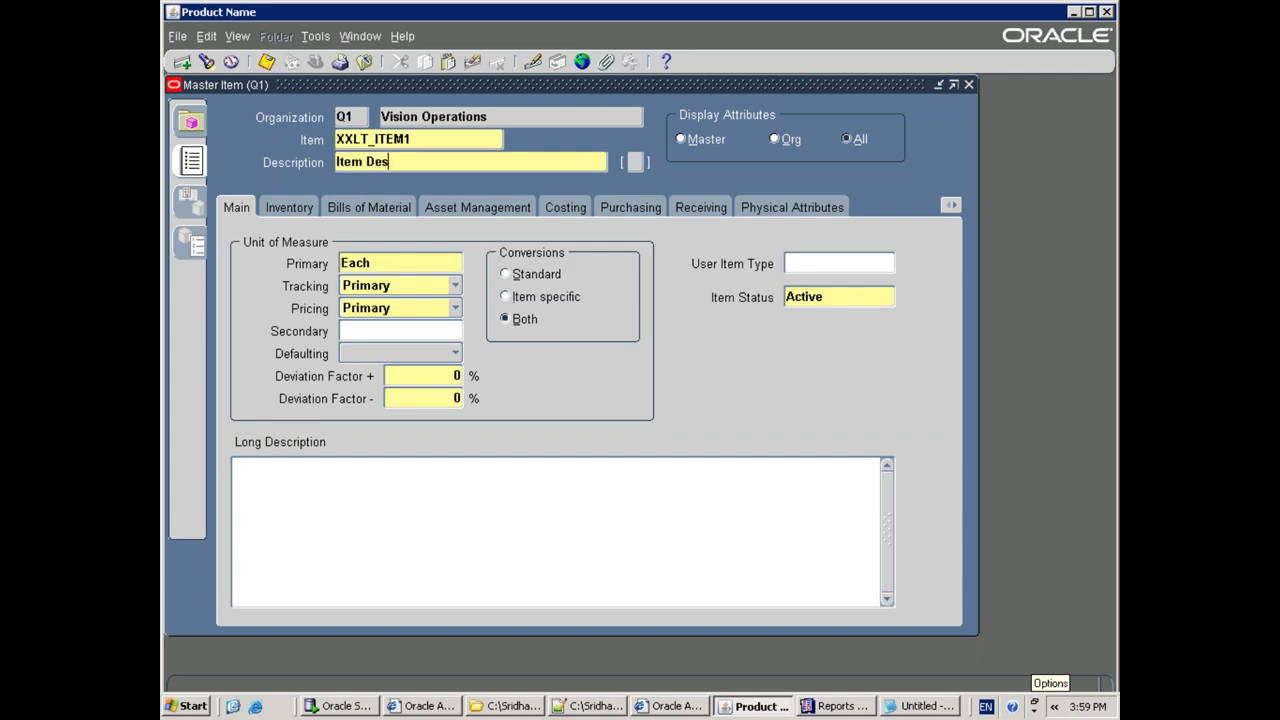
text(cription)
key(Tab)
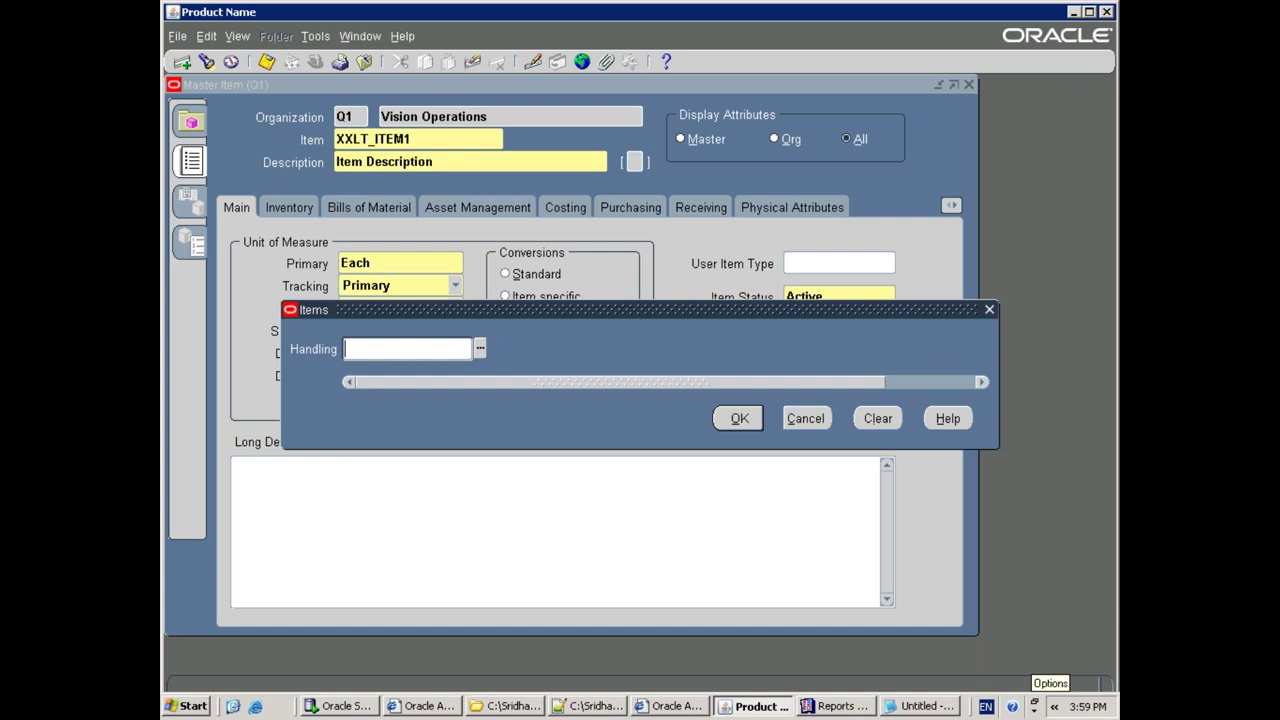
click(740, 420)
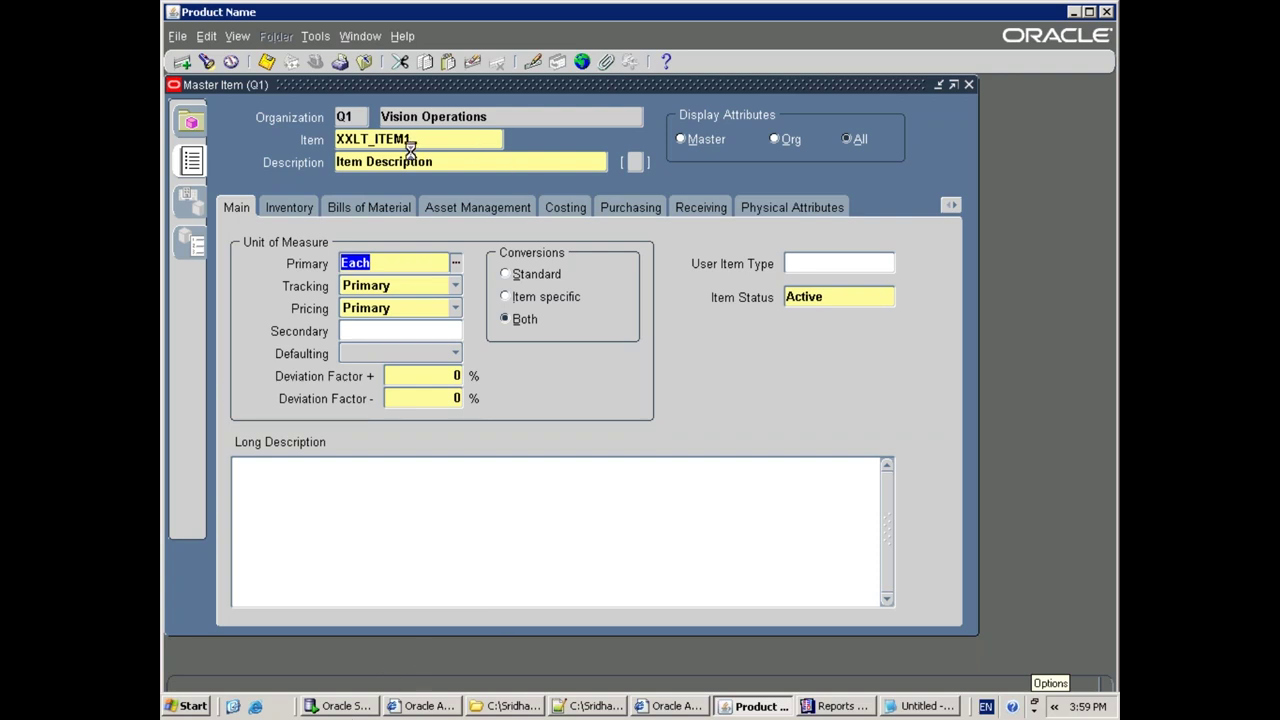
click(328, 706)
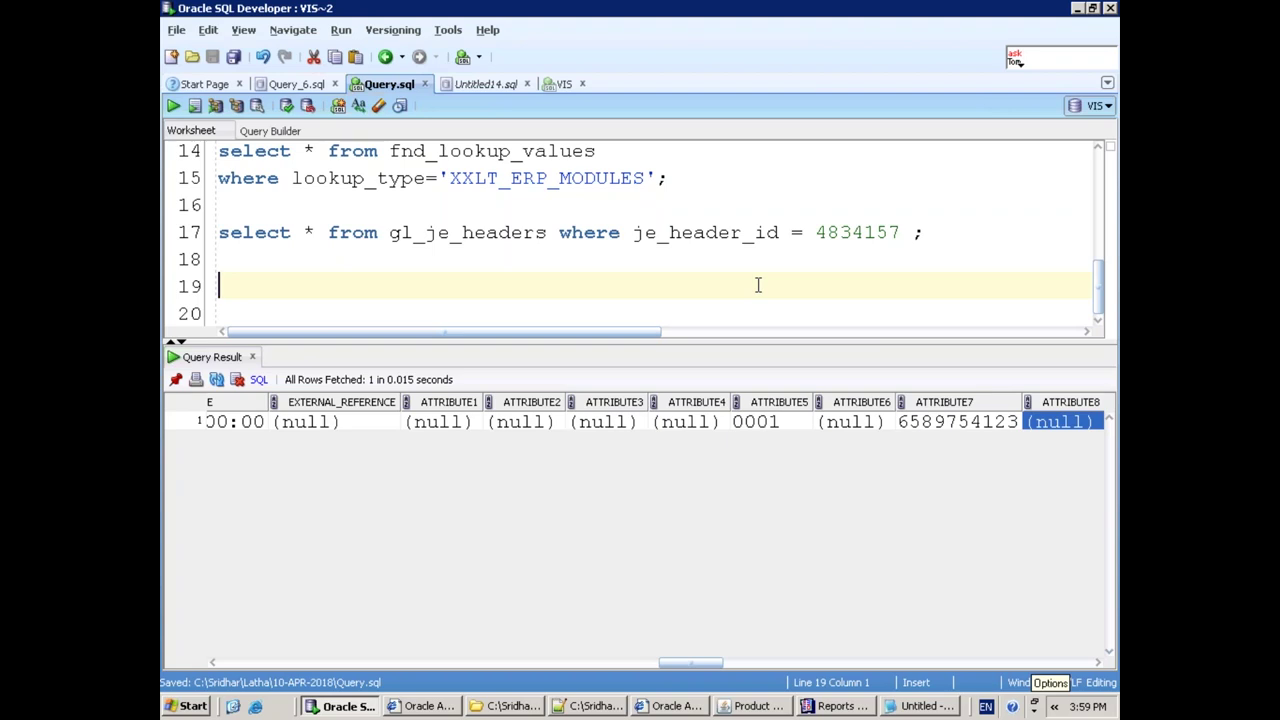
Step: Query mtl_system_items_b where segment1='XXLT_ITEM1', pasting the item number copied from the form
text(select * from mtl_system_items_b where segment1='')
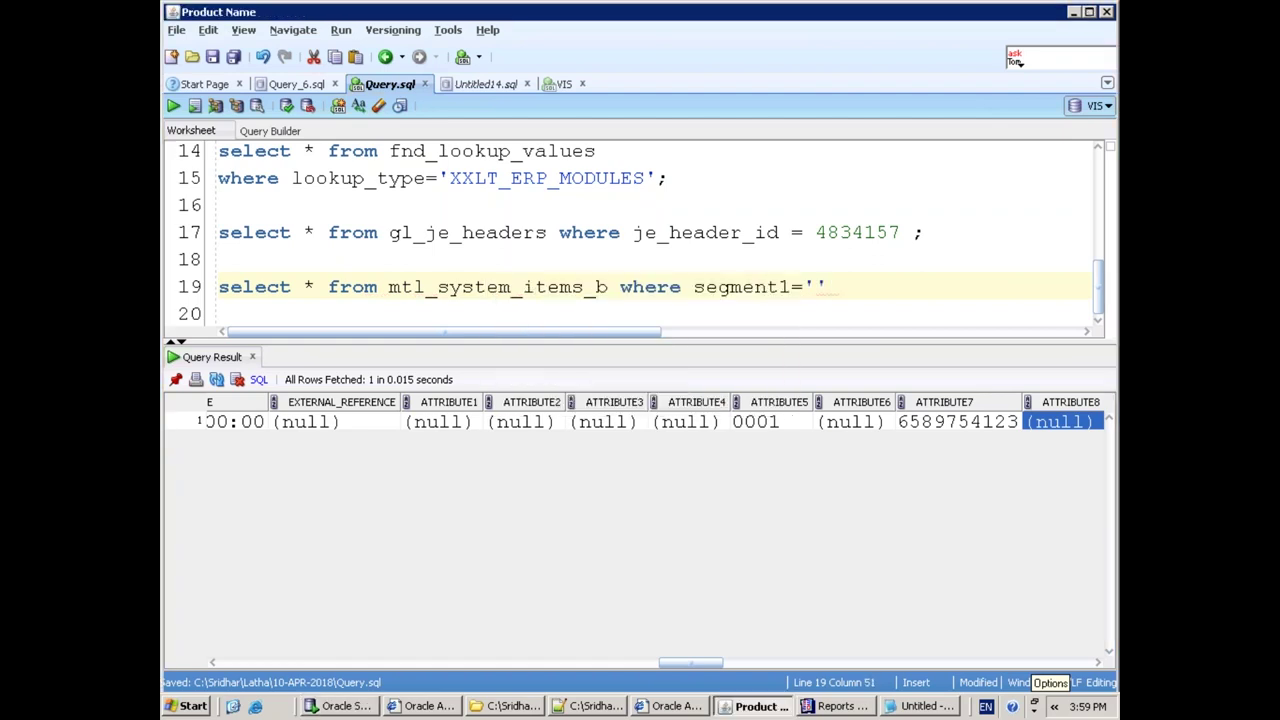
key(alt+Tab)
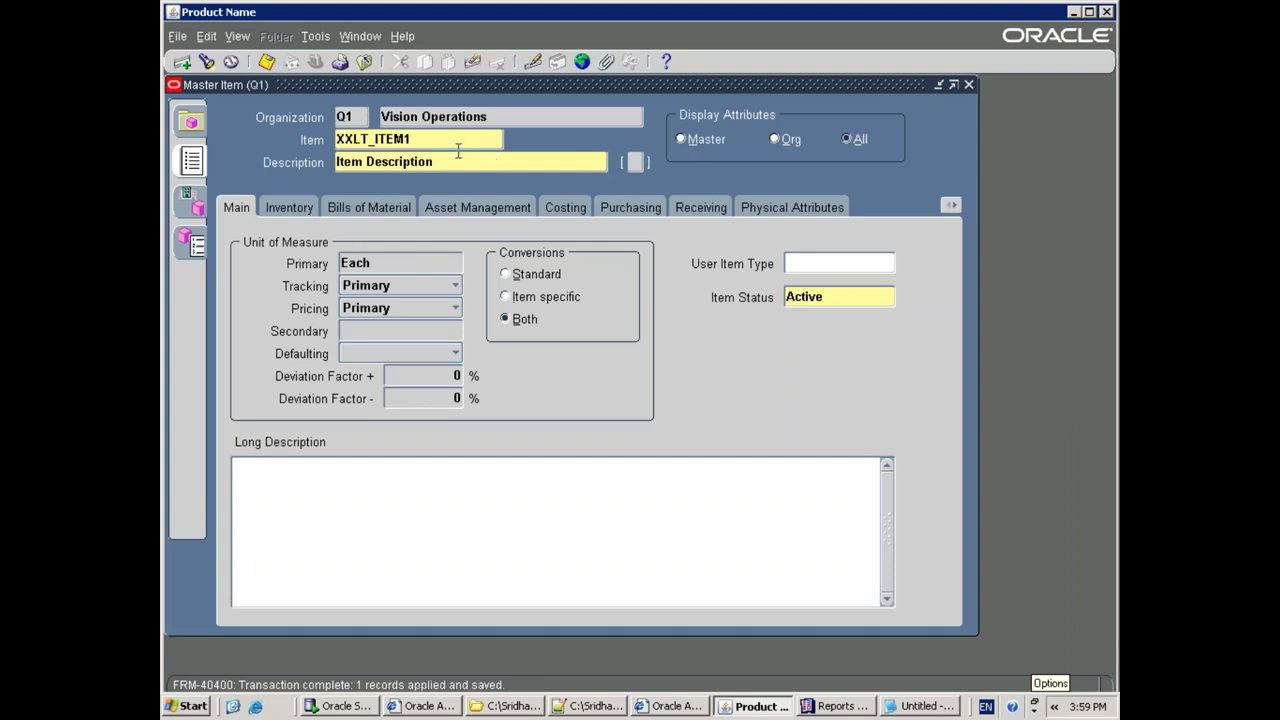
click(457, 145)
key(ctrl+c)
key(alt+Tab)
key(ctrl+v)
key(Home)
key(shift+Down)
key(ctrl+Return)
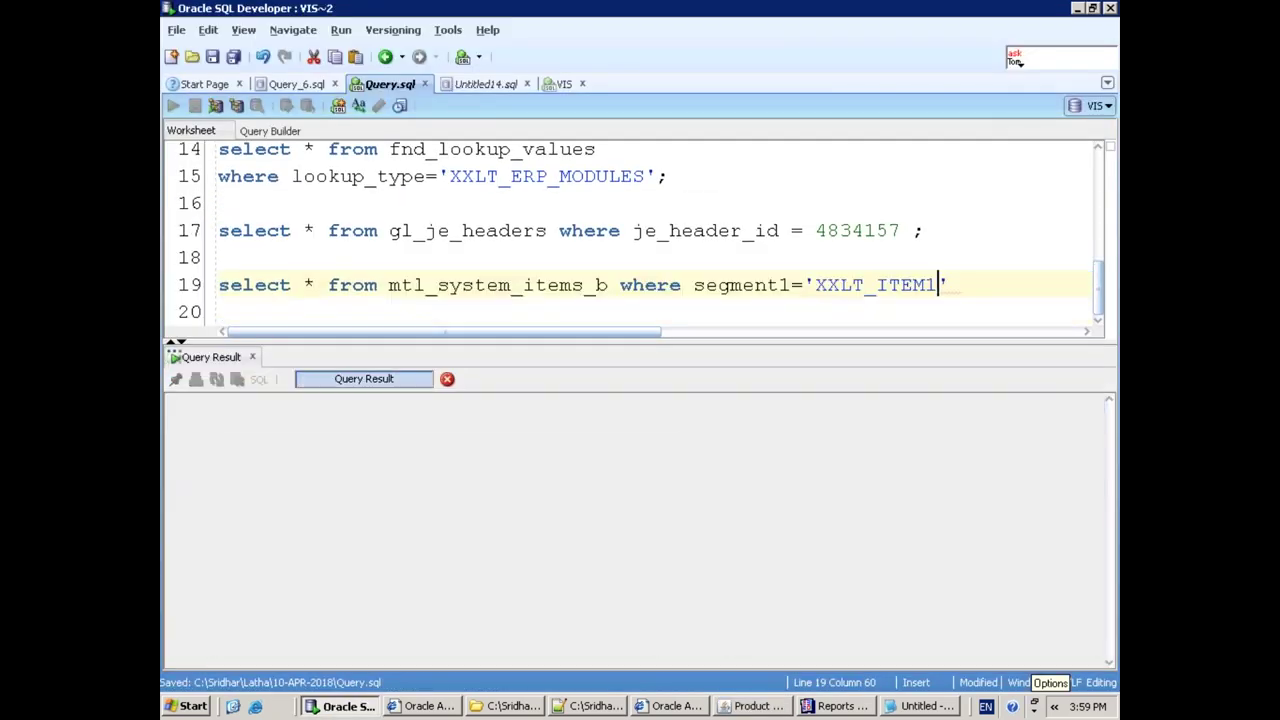
Step: Inspect the result row's SEGMENT columns: SEGMENT1 is XXLT_ITEM1, SEGMENT2–7 are null
scroll(393, 326, up, 1)
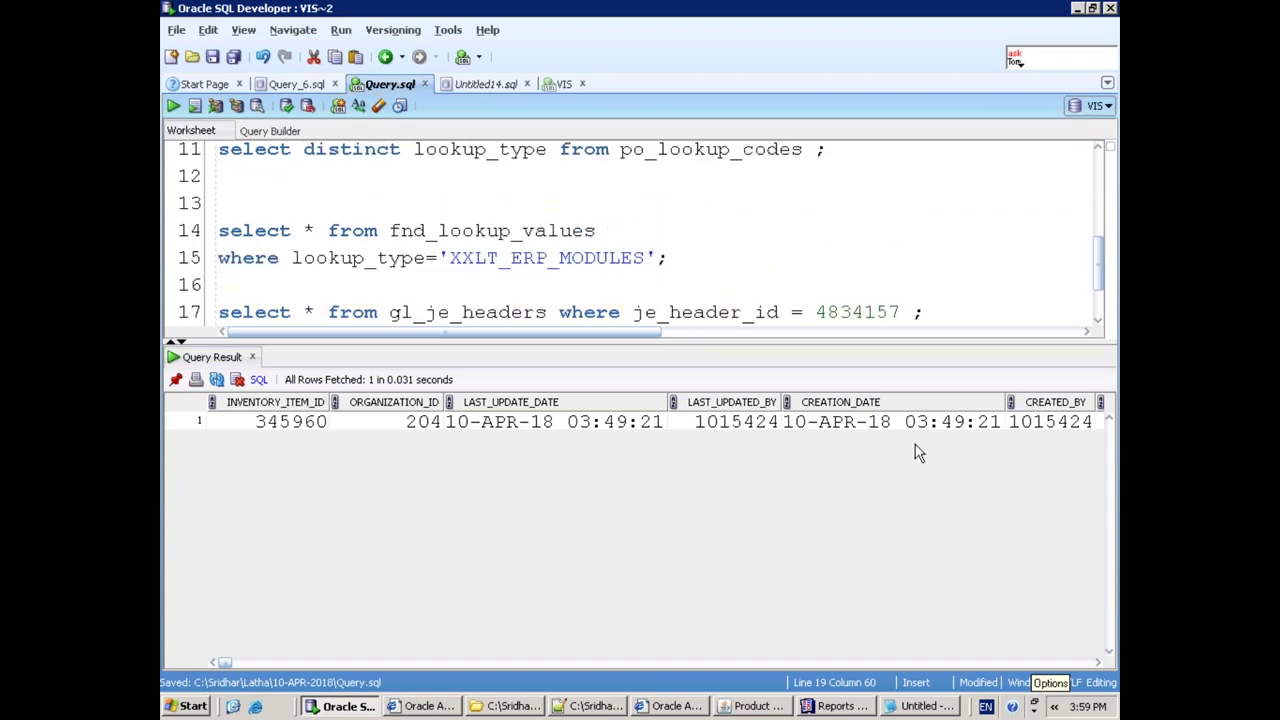
click(633, 306)
scroll(635, 305, down, 1)
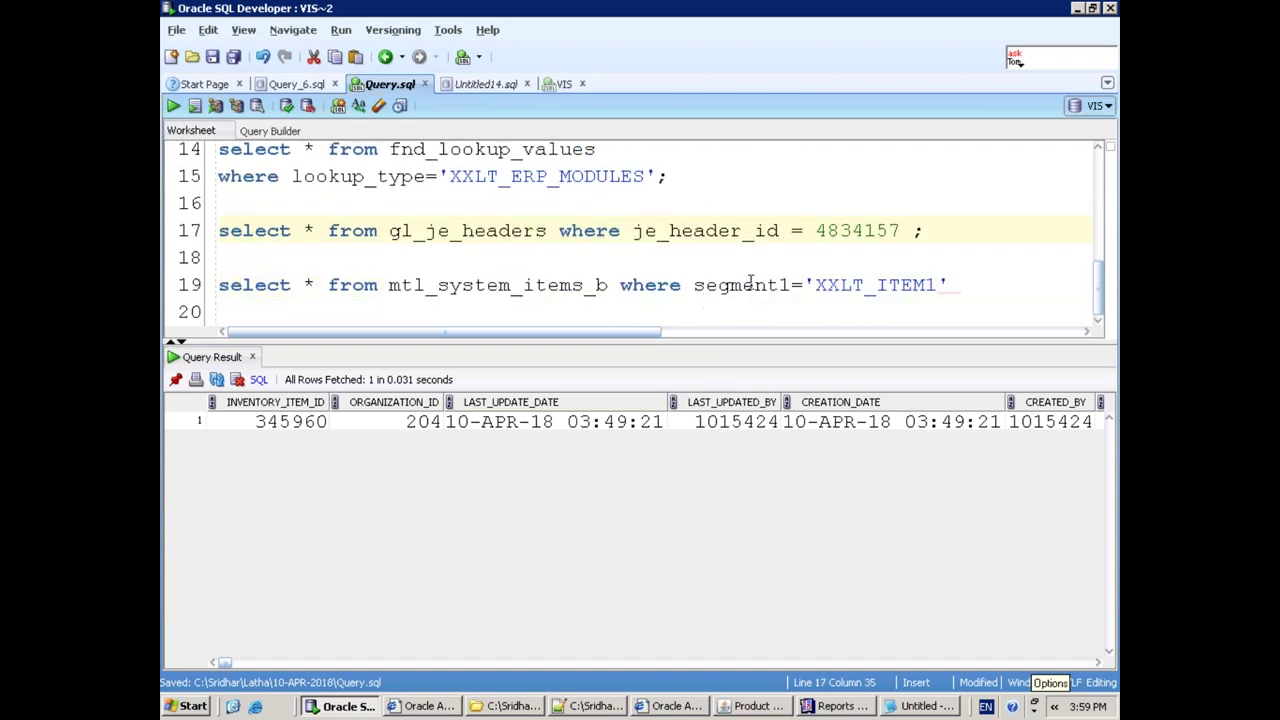
double_click(710, 290)
click(925, 425)
key(Right)
key(Right)
key(Right)
key(Right)
key(Right)
key(Right)
key(Right)
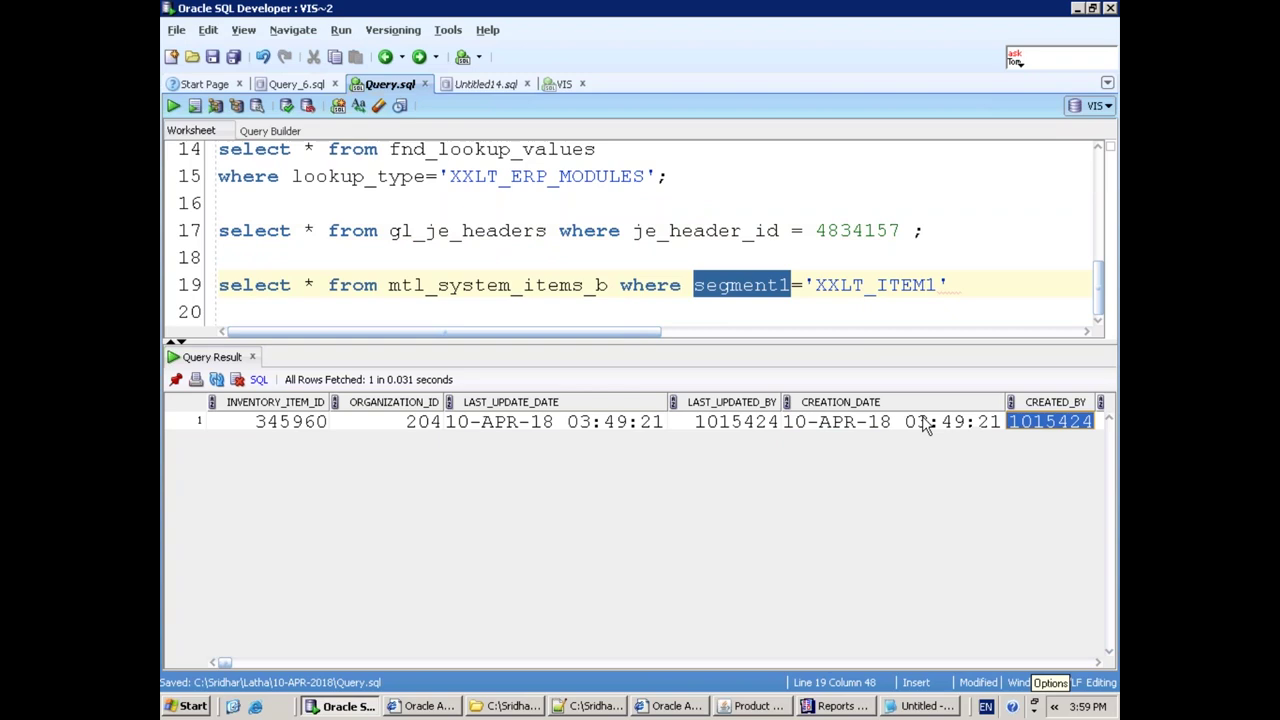
key(Right)
key(Right)
key(Right)
key(Right)
key(Right)
key(Right)
key(Right)
key(Right)
key(Right)
key(Right)
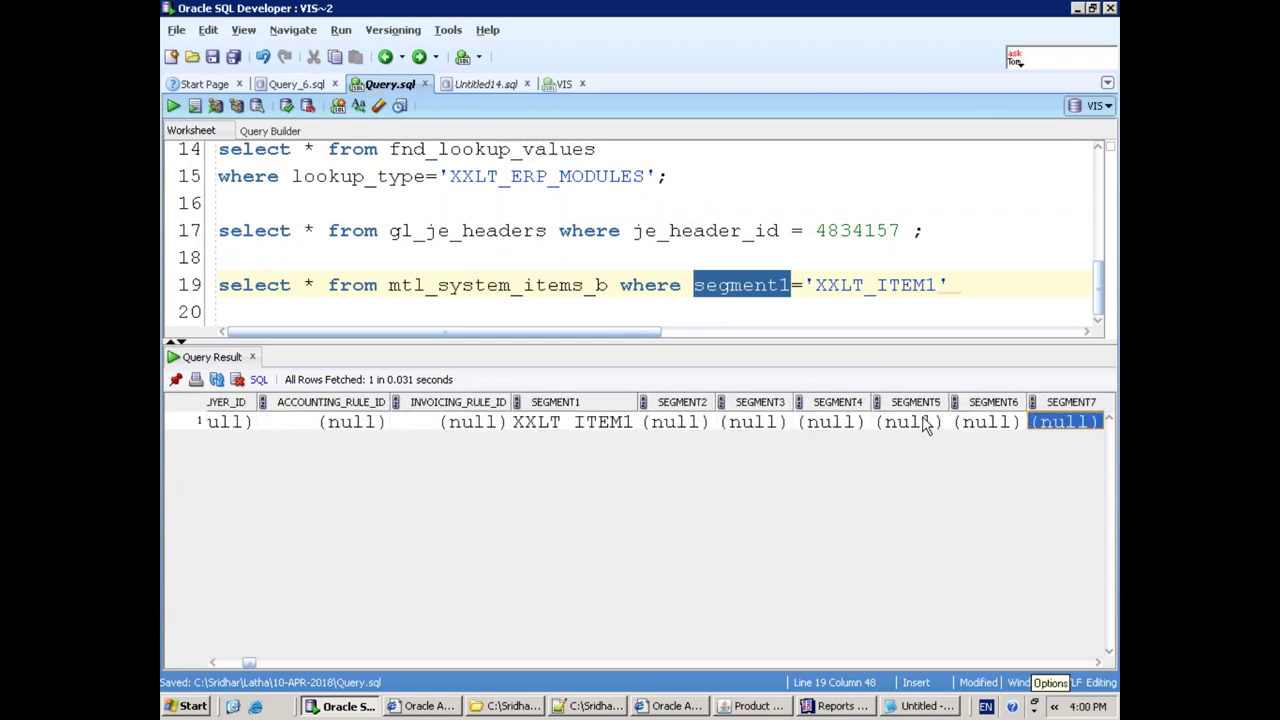
key(Left)
key(Left)
key(Left)
key(Left)
key(Left)
key(Left)
key(Left)
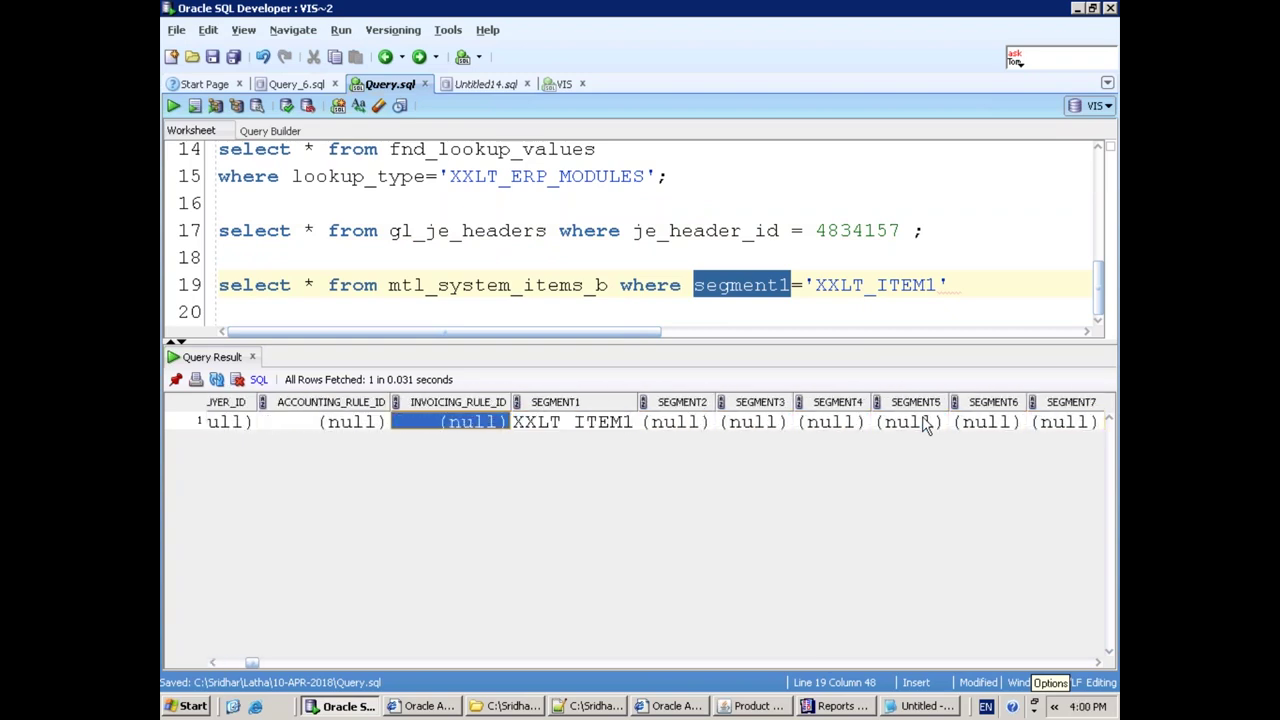
key(Right)
key(Right)
key(Right)
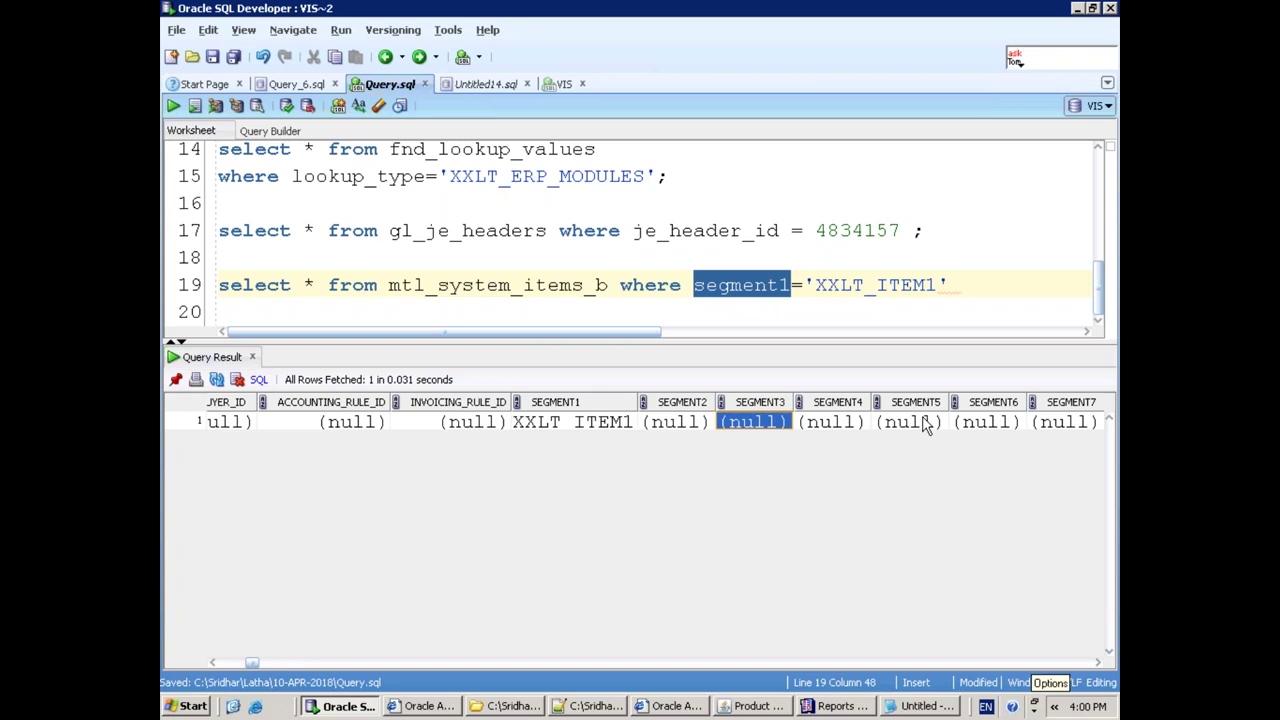
key(alt+Tab)
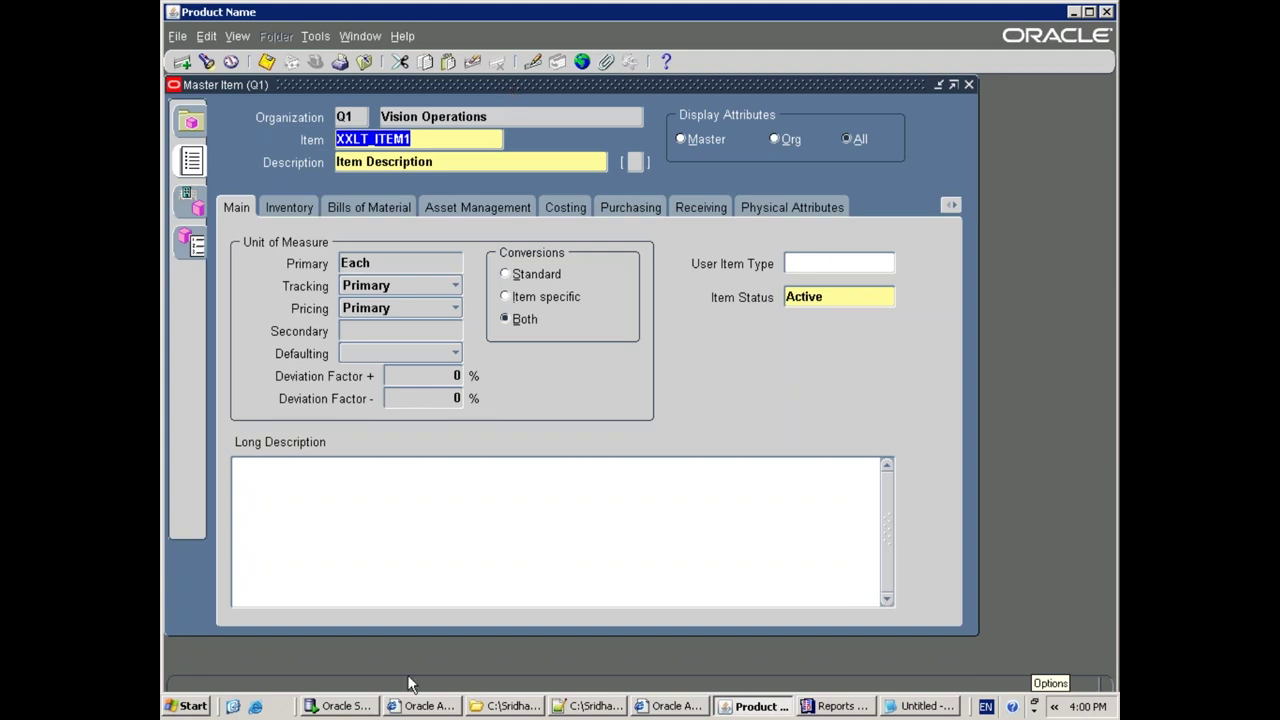
Step: Add a 'Bank Account Number :' heading with a '<> <>' line below line 62
click(595, 706)
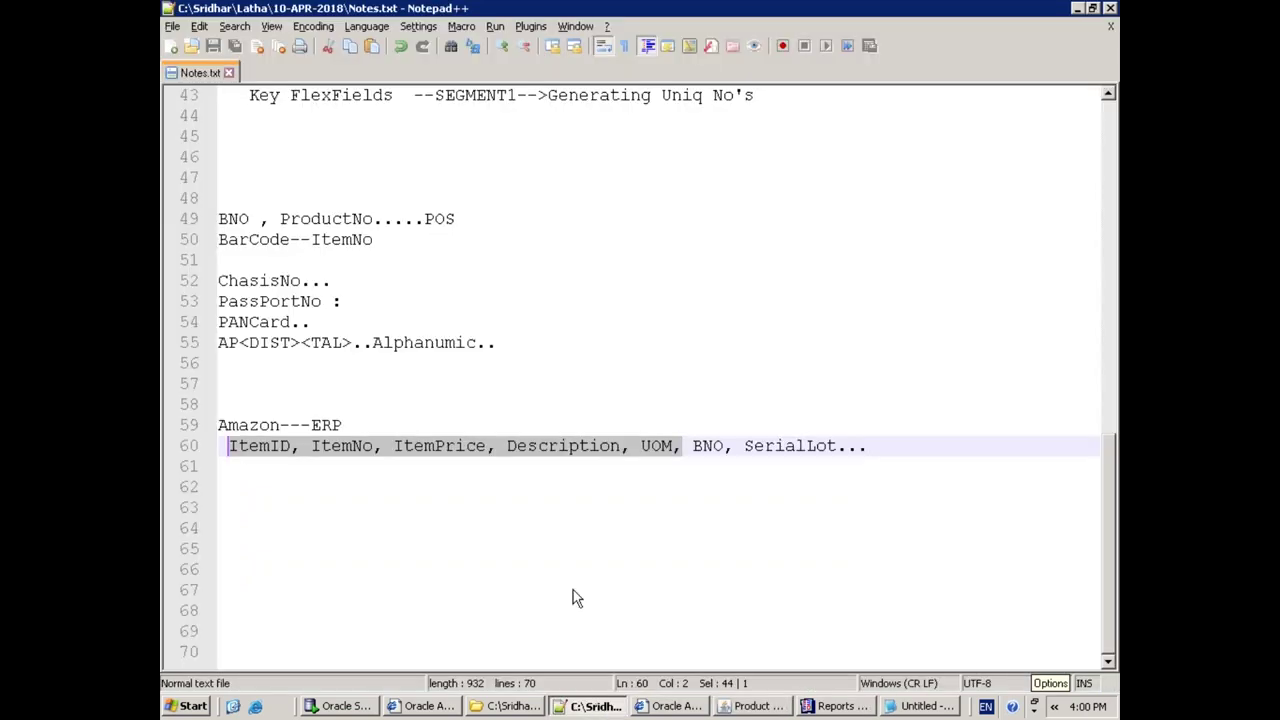
click(308, 490)
key(Return)
key(BackSpace)
text(Bank Ac)
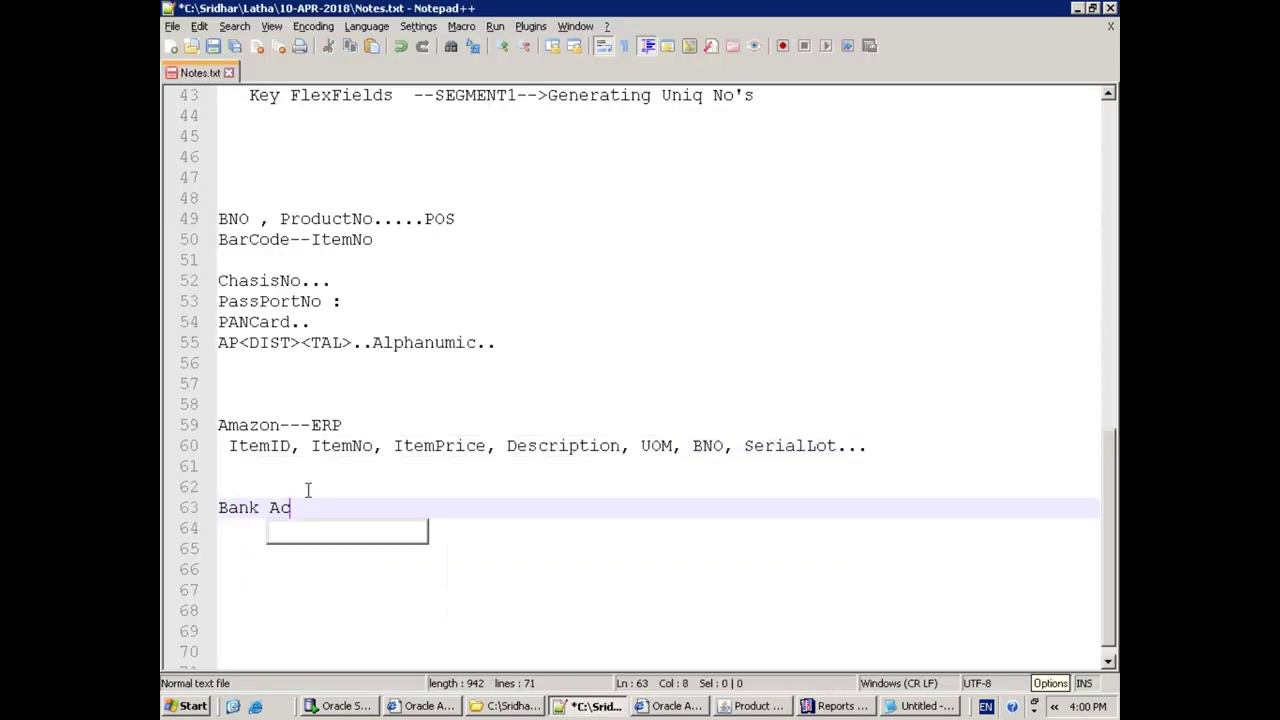
text(count Number :)
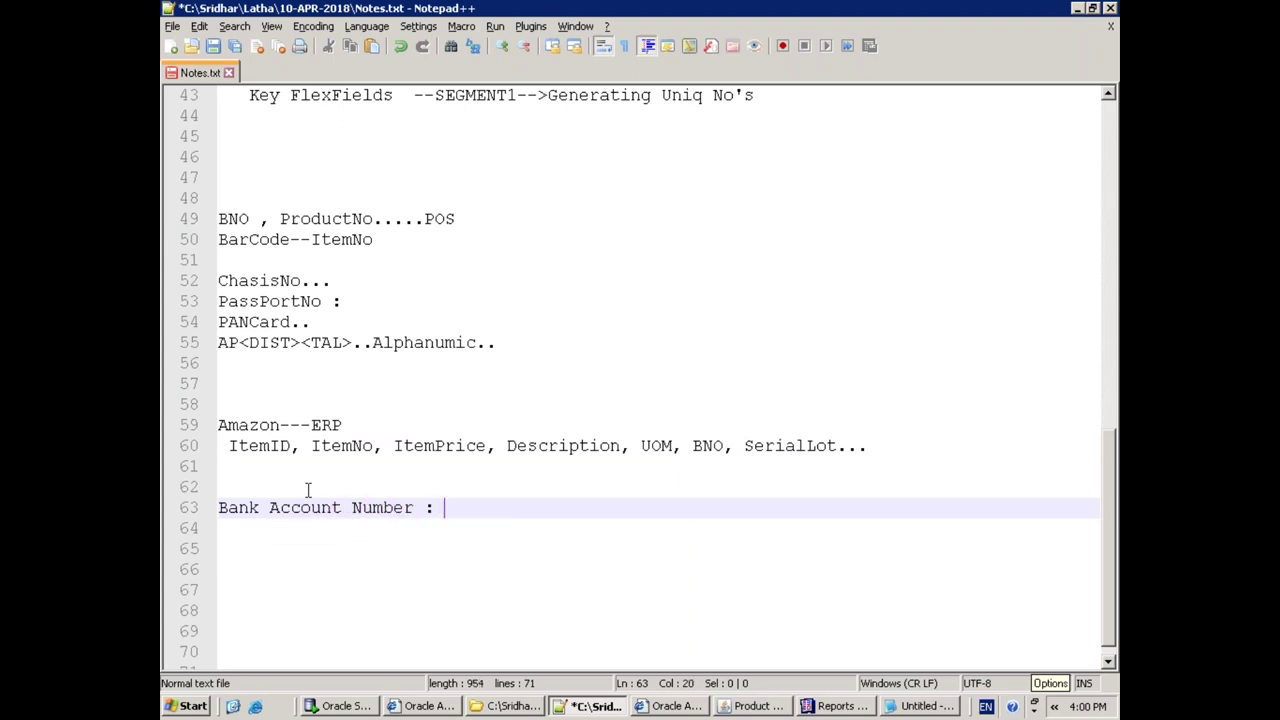
key(Return)
text(<)
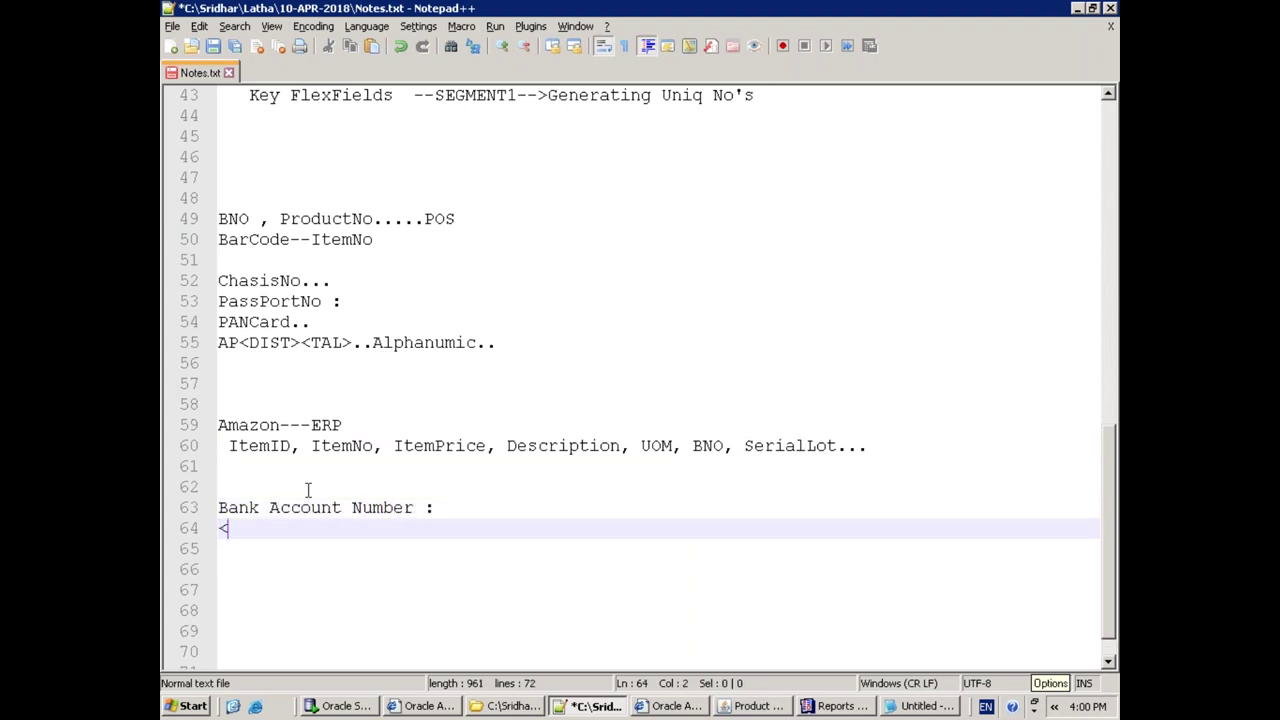
text(> <>)
key(Return)
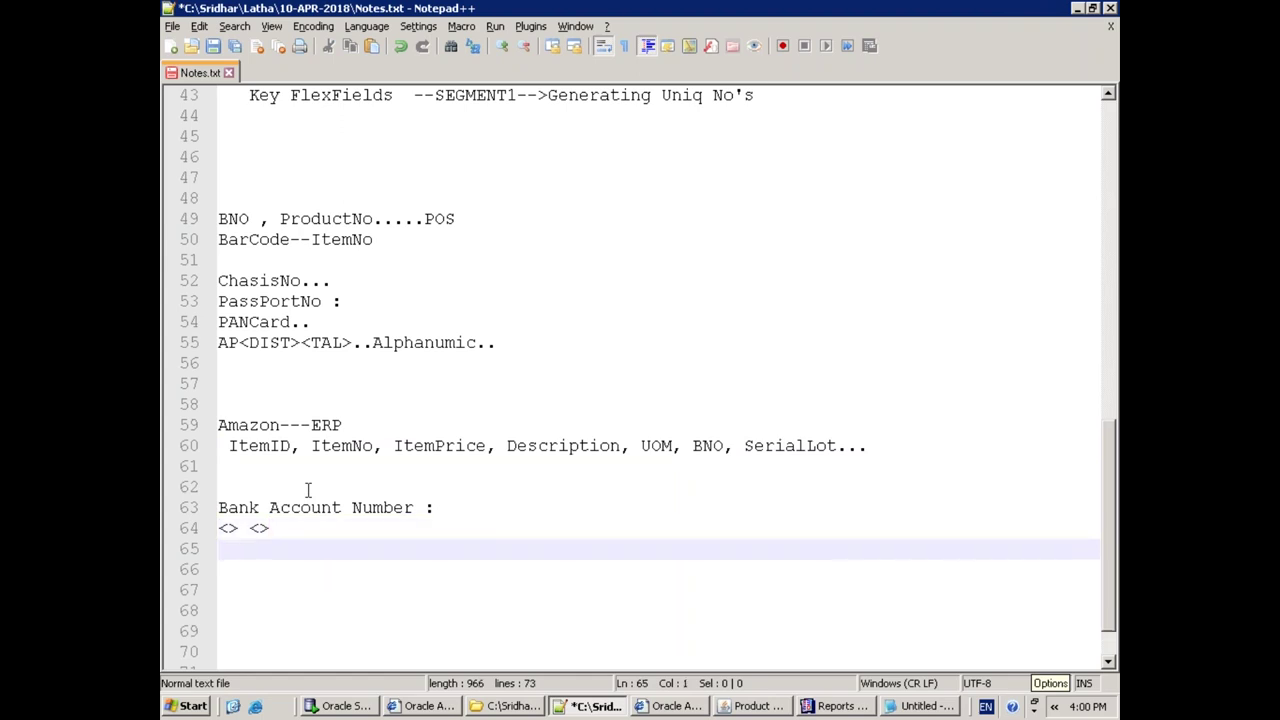
Step: Add the 'BranchNo <>AccountNo' line and save the notes
text(BranchNo <>)
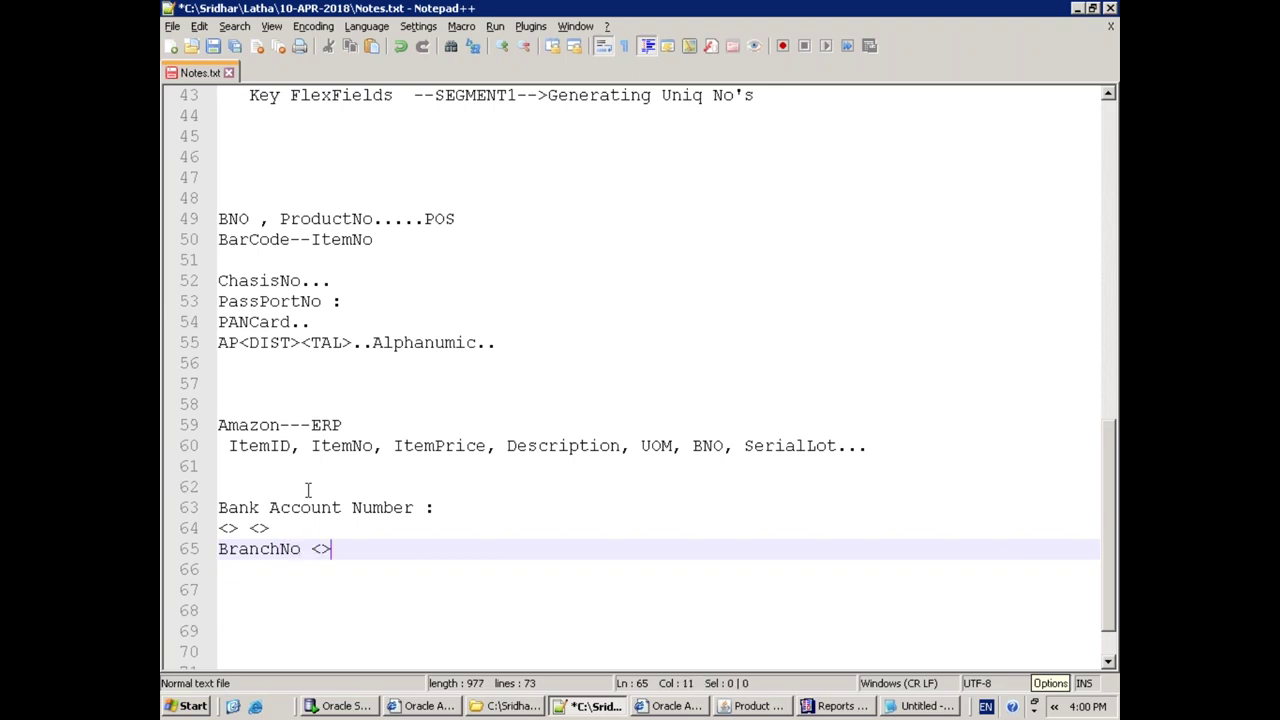
text(AccountNo)
key(End)
key(Return)
key(Return)
scroll(297, 557, down, 1)
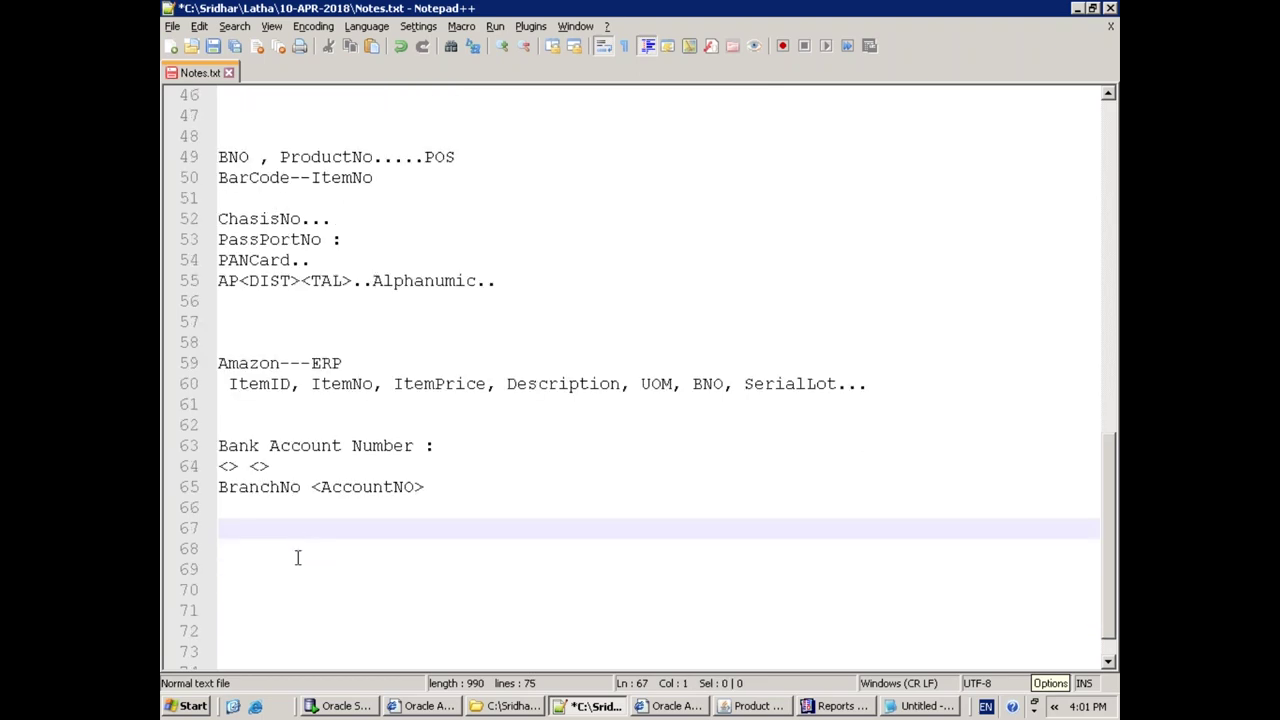
scroll(297, 557, down, 1)
key(ctrl+s)
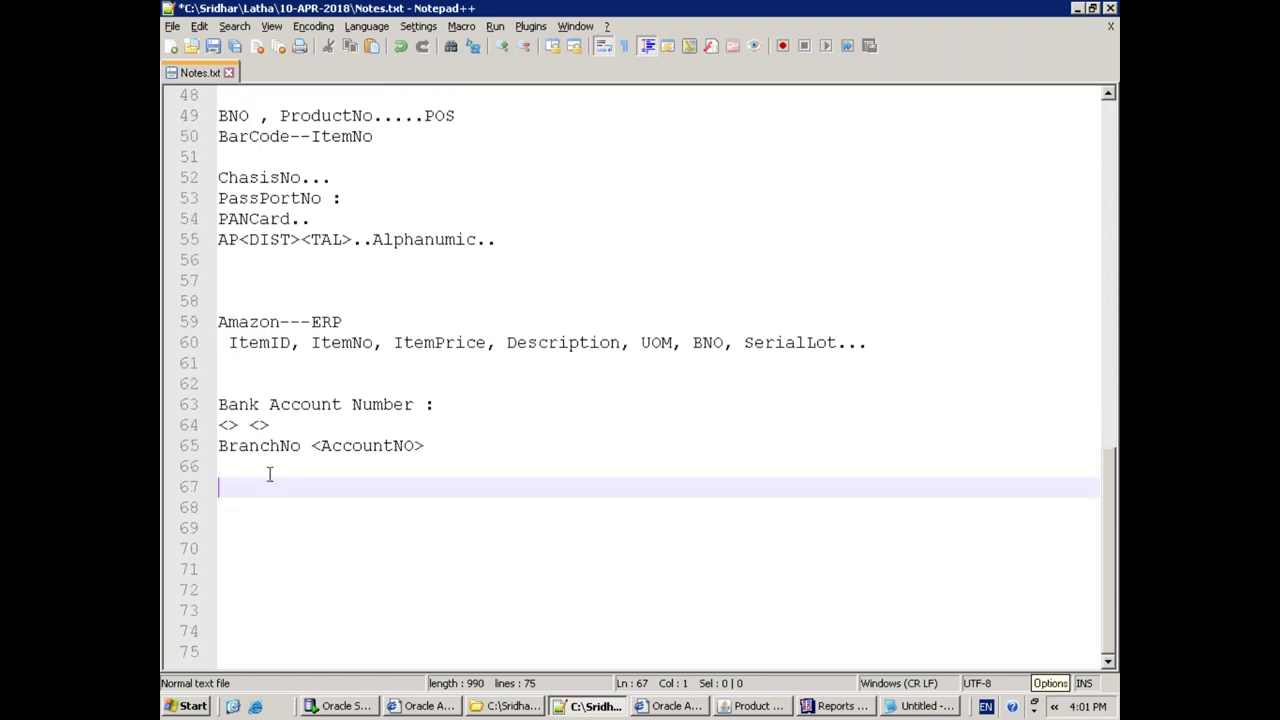
Step: Add 'Chennai Branch -->' and 'Kerala Branch -->' lines and save the notes
key(Return)
key(Return)
text(BCh)
key(BackSpace)
key(BackSpace)
key(BackSpace)
text(Chenn)
key(BackSpace)
text(nai Branch)
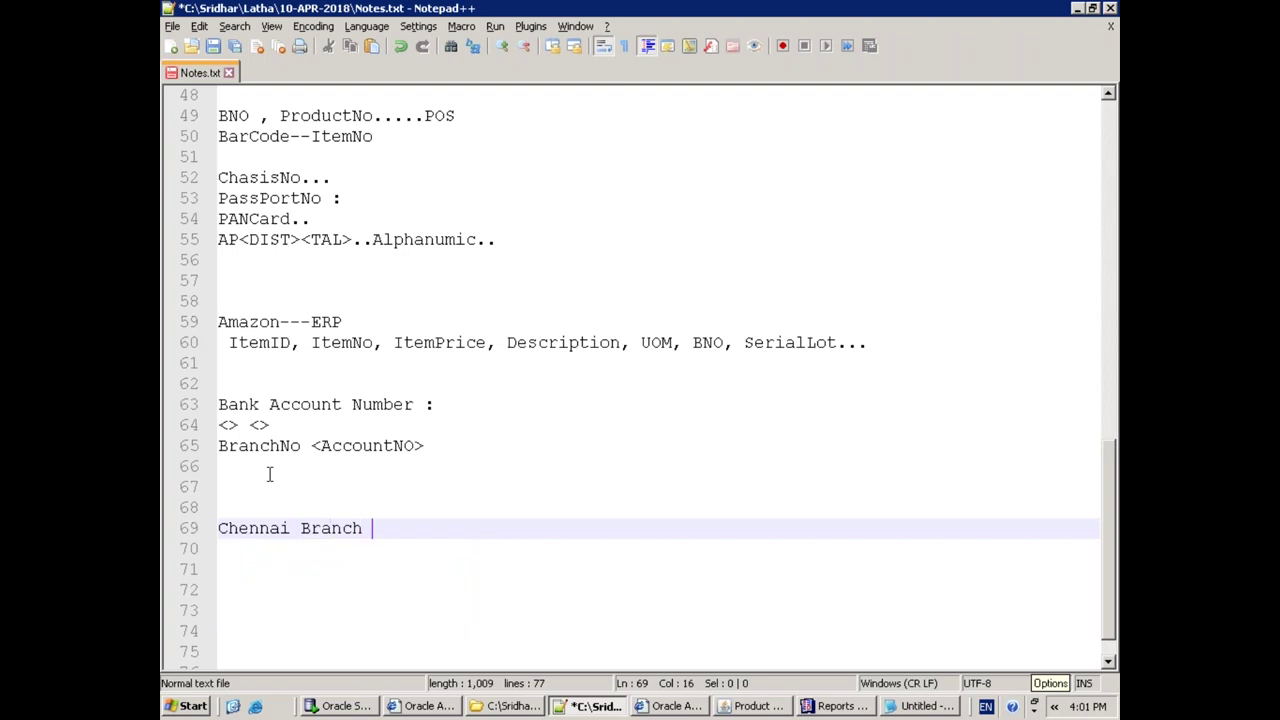
key(Return)
key(Return)
text(Ker)
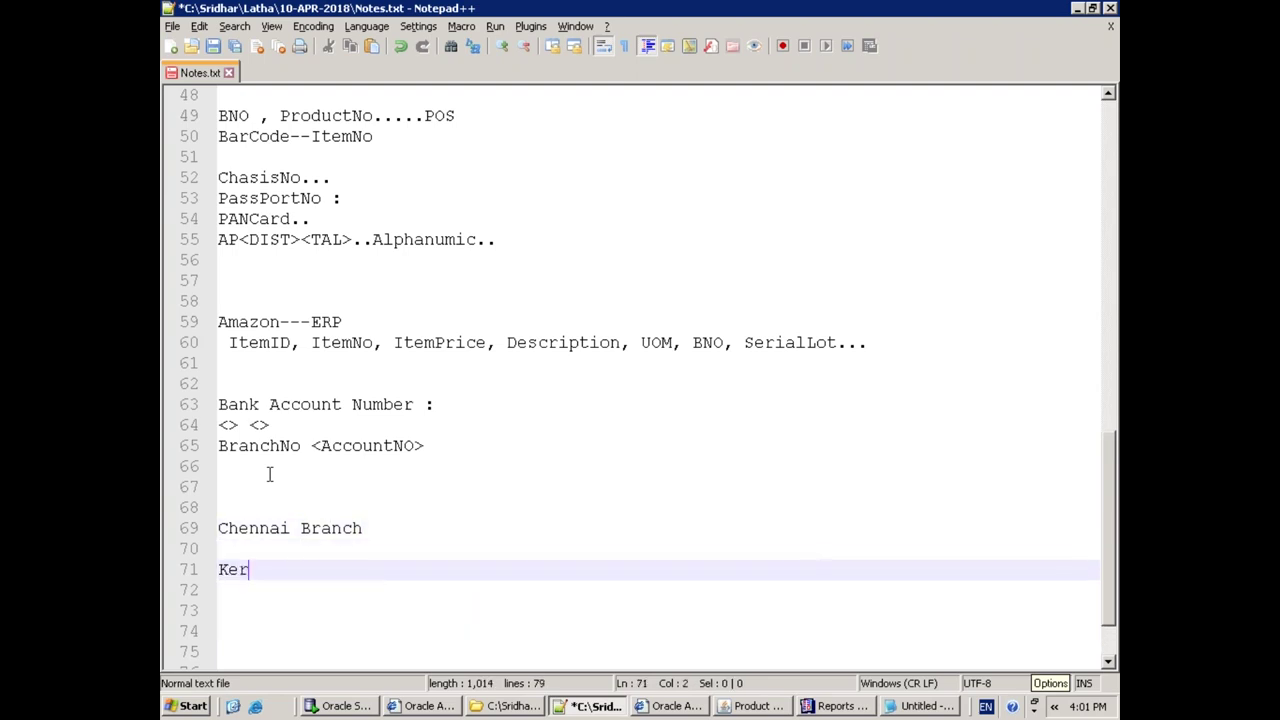
text(ala Branch )
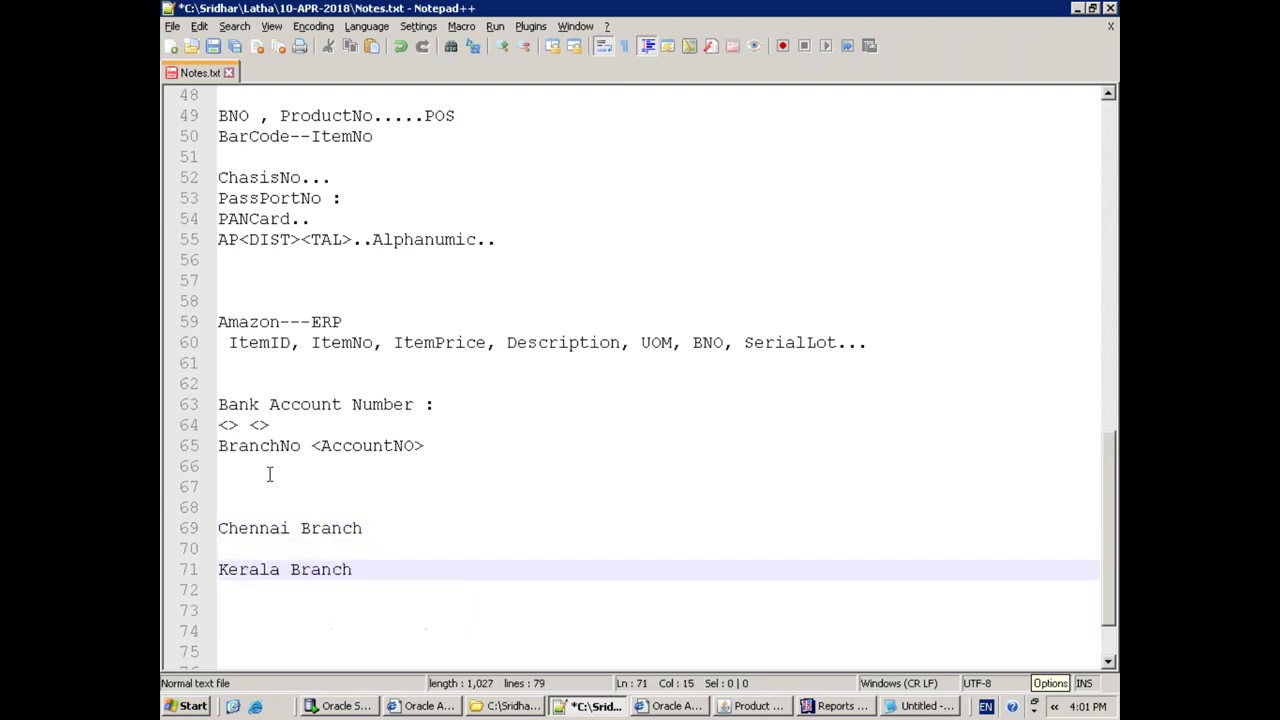
text(-->)
key(Up)
key(Up)
text(-->)
key(ctrl+s)
key(Down)
key(Down)
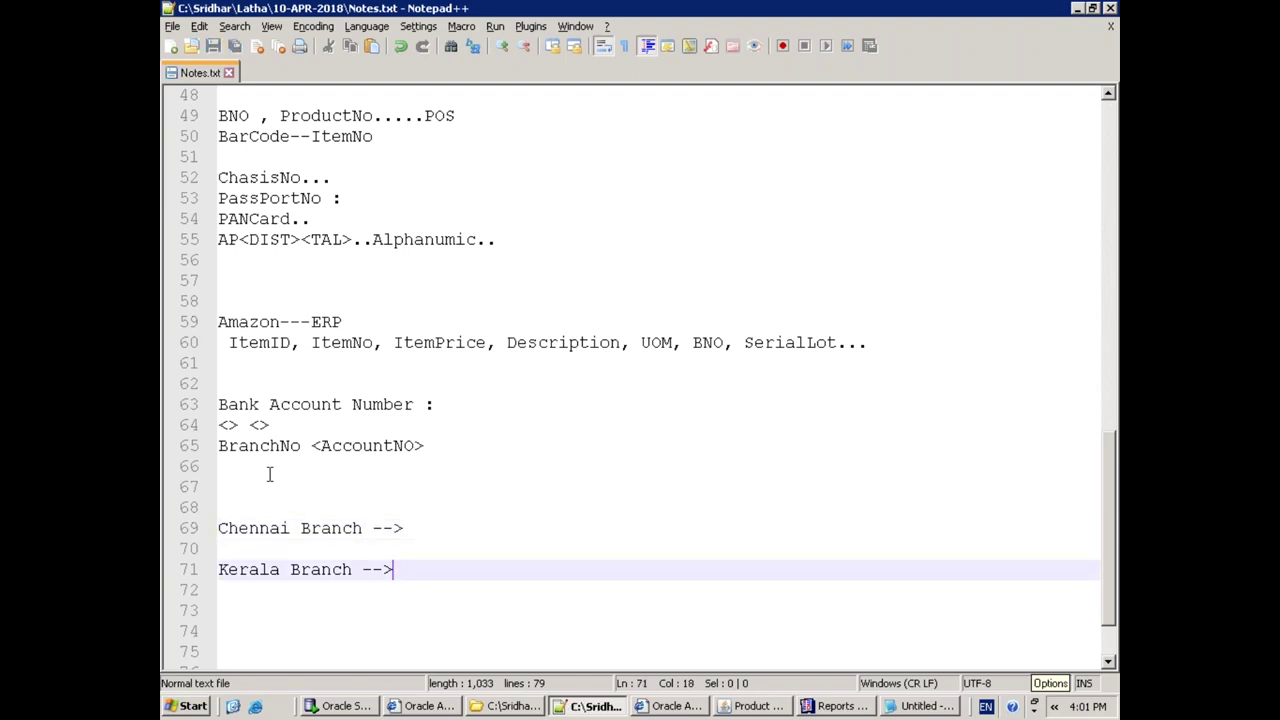
key(Return)
Step: Add 'segment1--BNO' and 'segment2--AccntNum' under Kerala Branch, save, then select BNO and segment2
text(segmen)
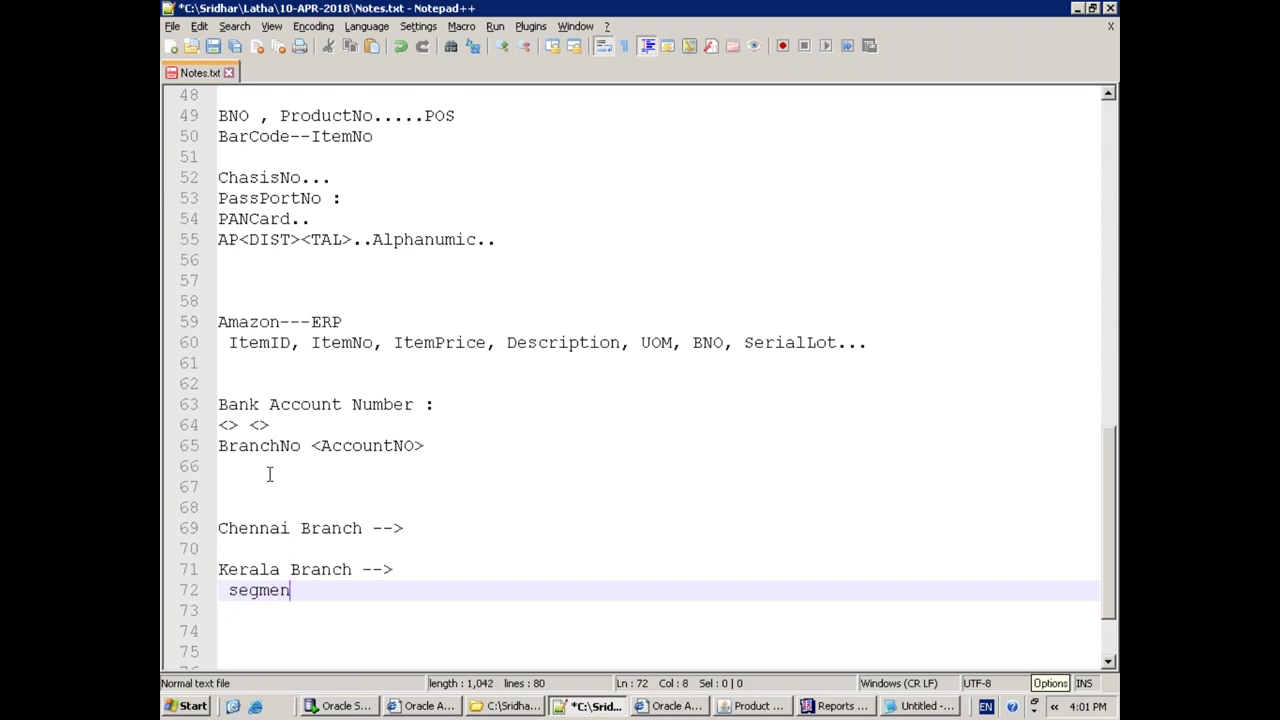
text(t1--BNO)
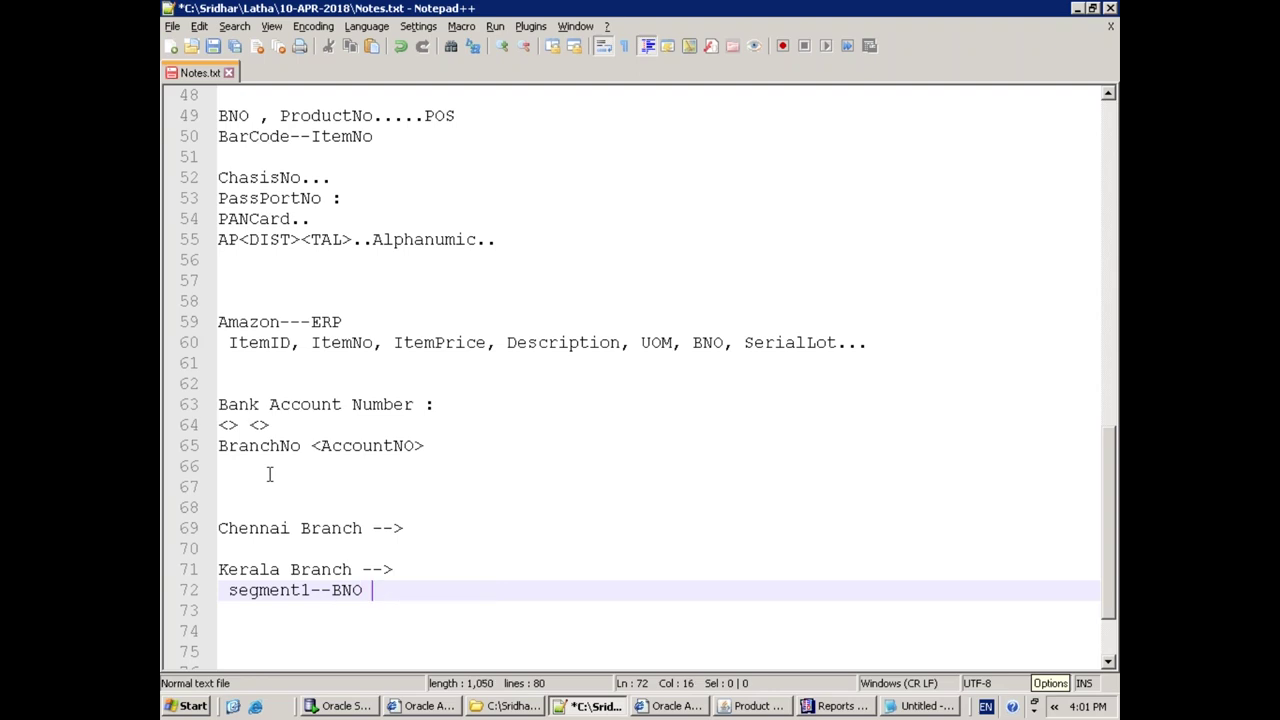
key(Return)
text(segme)
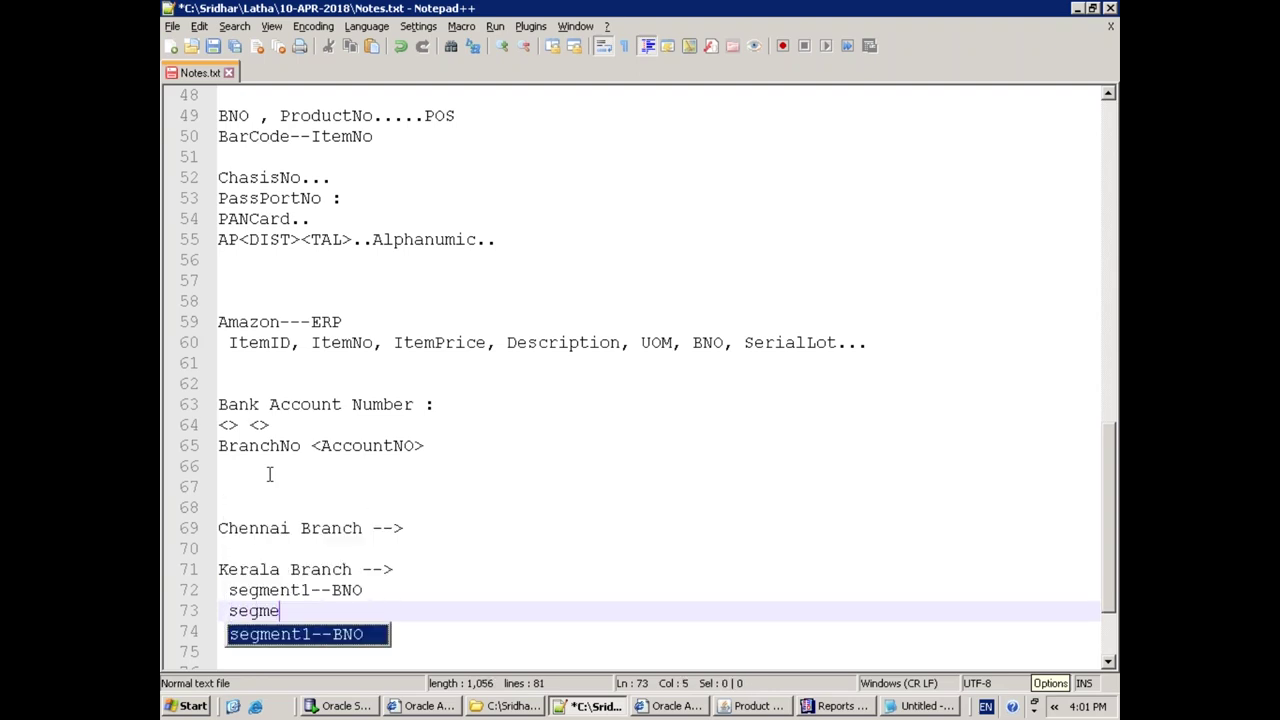
text(nt2--AccntNum)
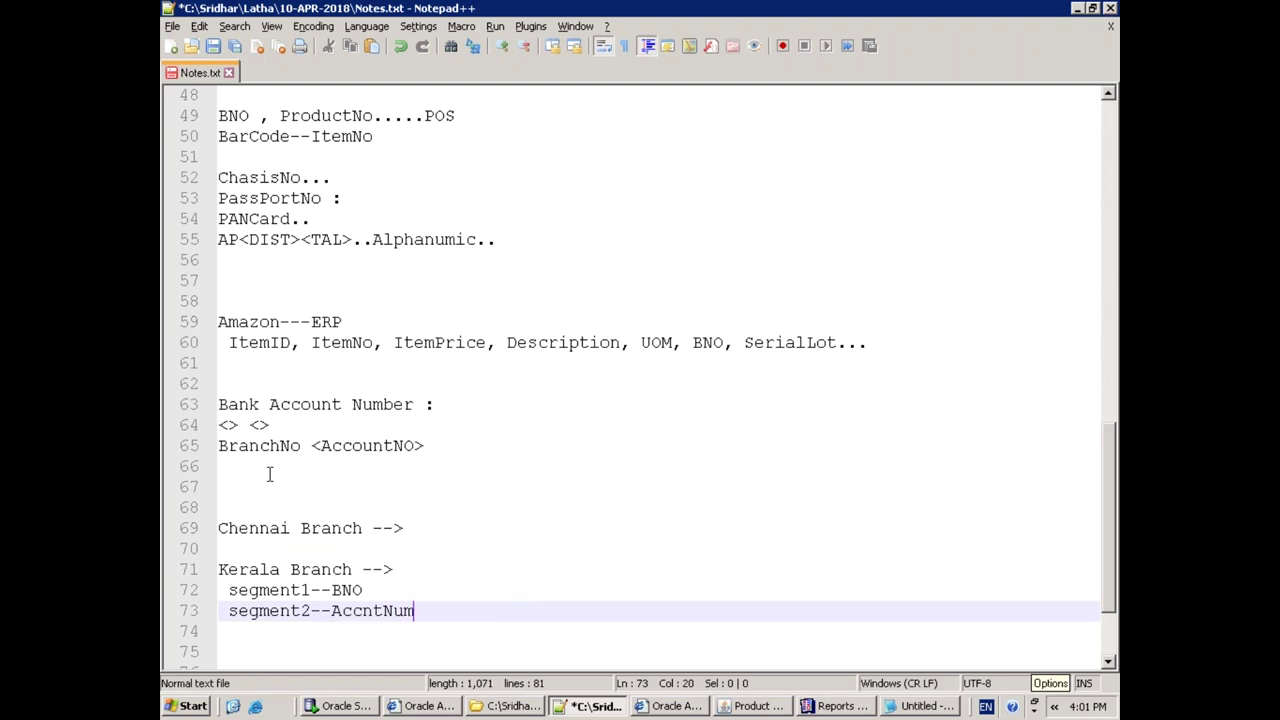
scroll(335, 512, down, 1)
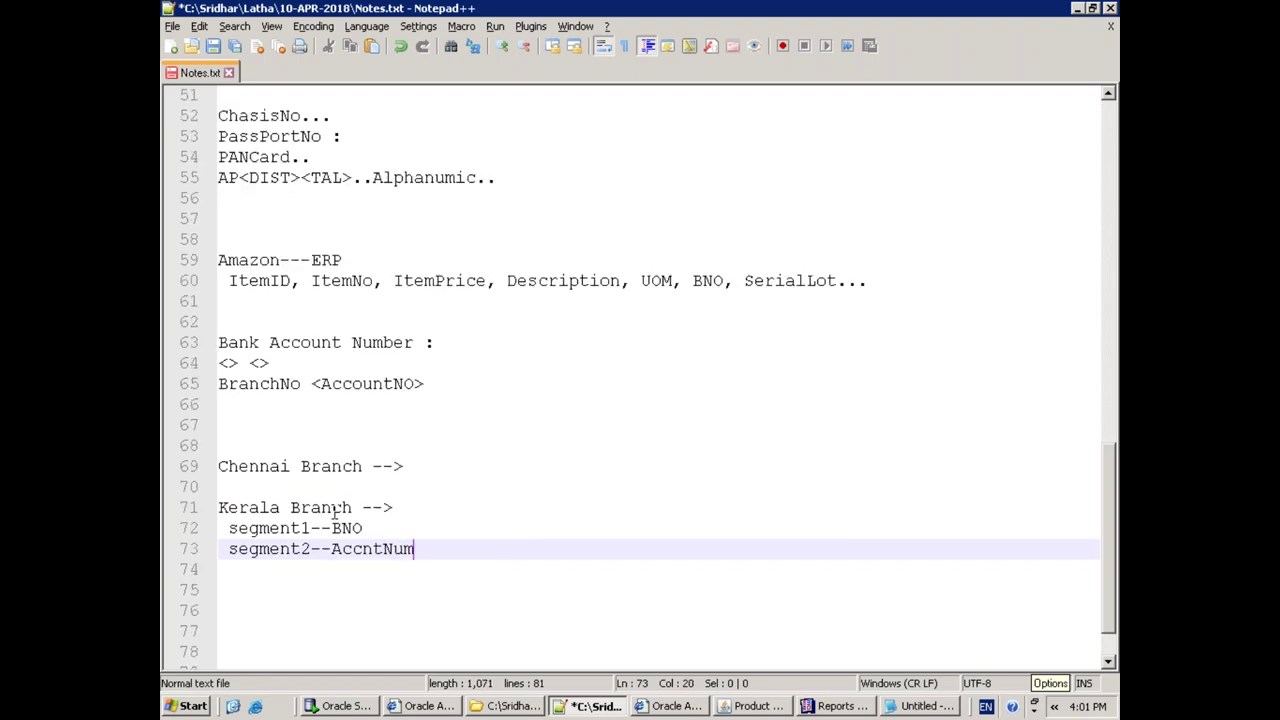
scroll(335, 512, down, 1)
key(ctrl+s)
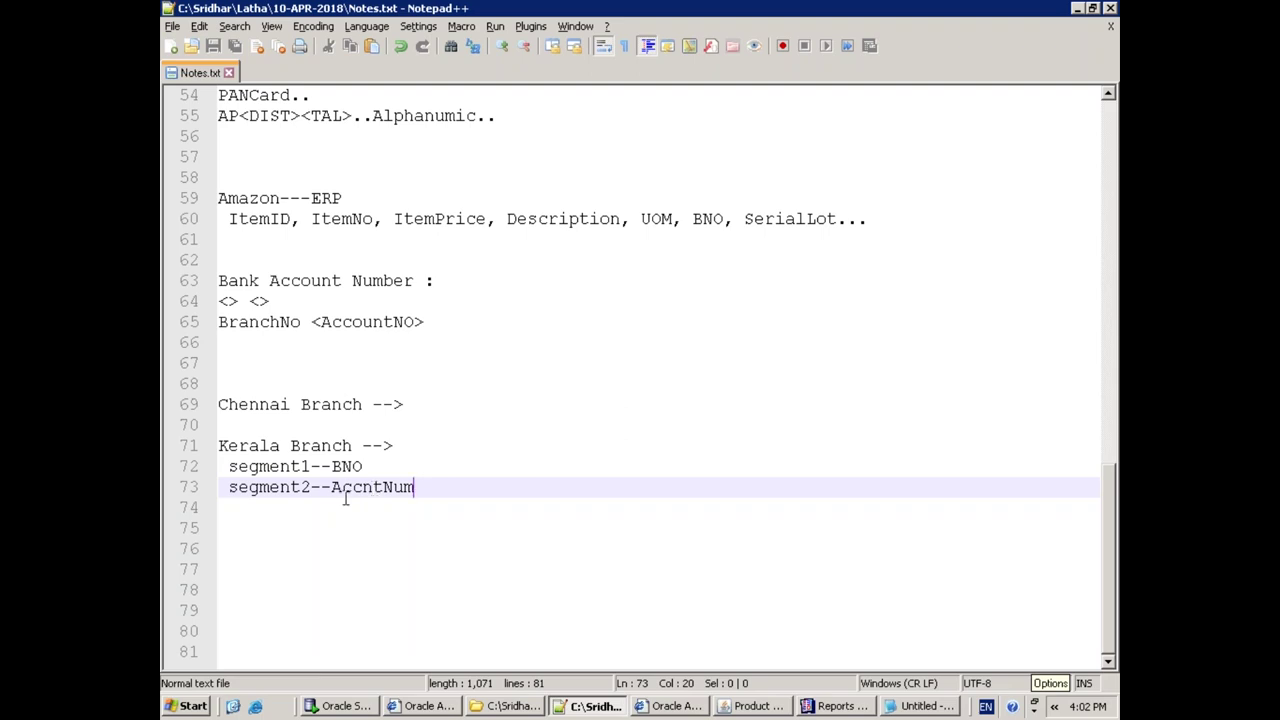
double_click(344, 467)
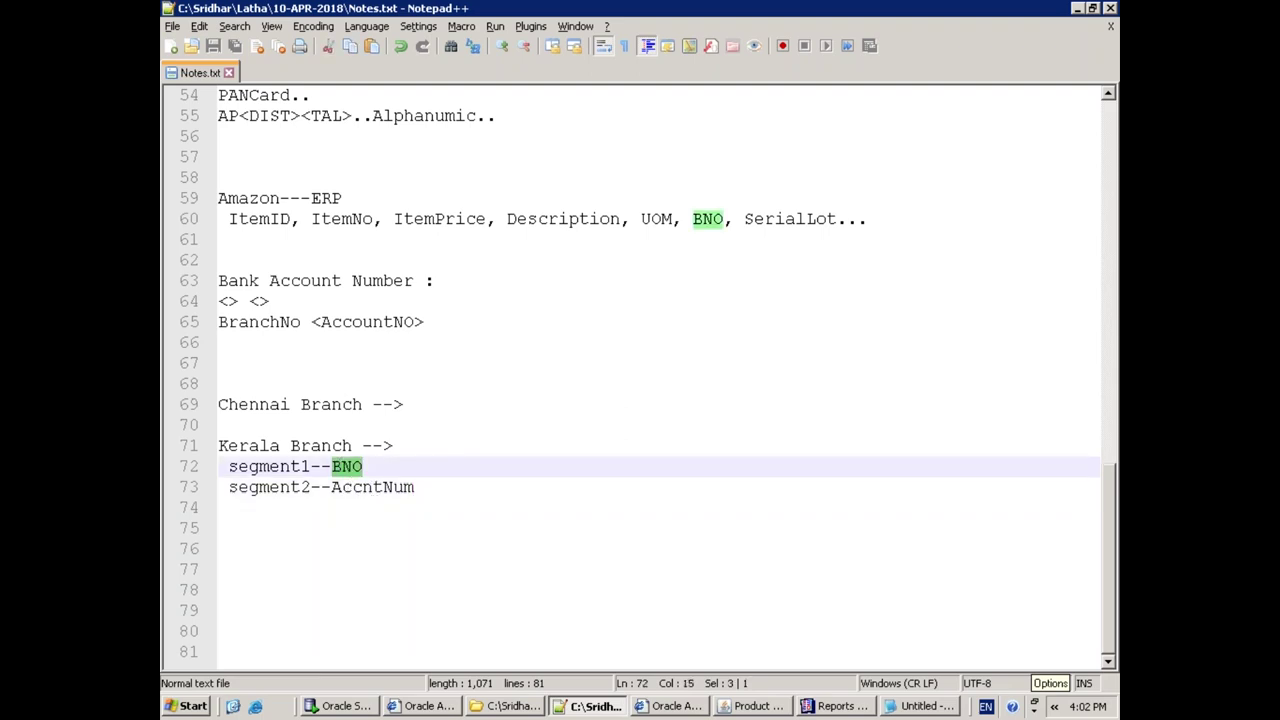
double_click(268, 485)
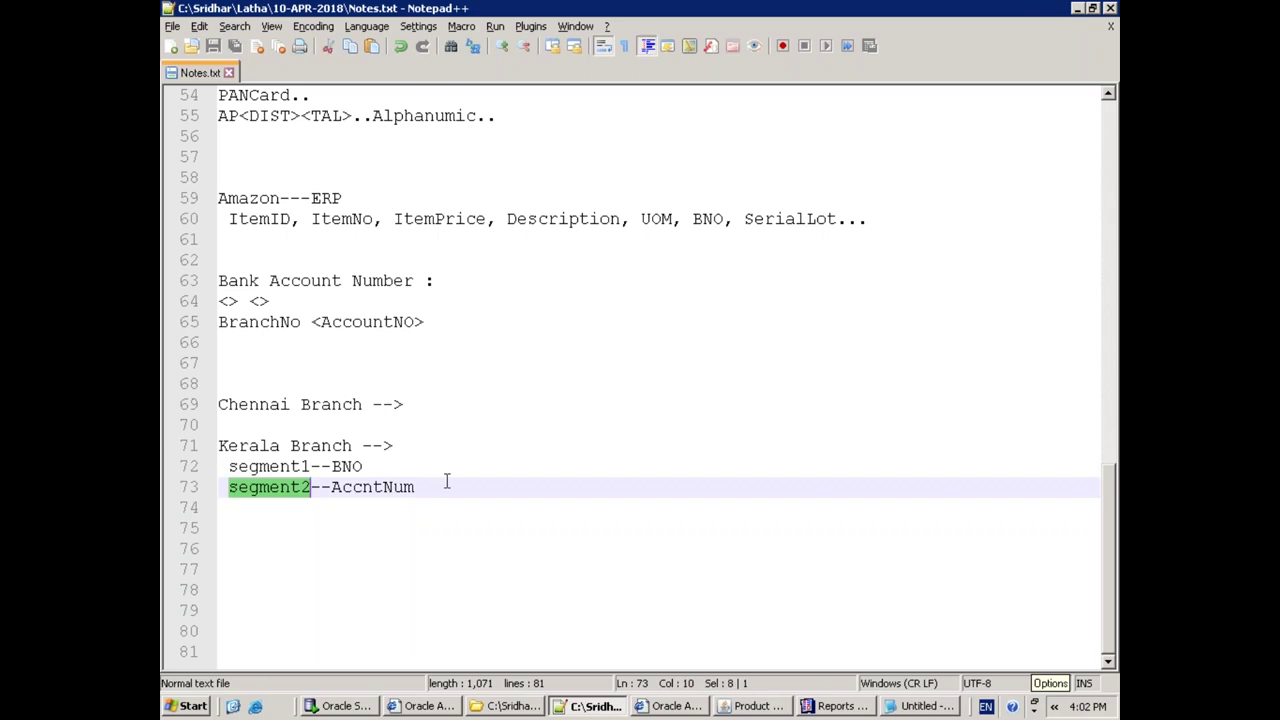
Step: Check the XXLT_ITEM1 Item field in the Master Item form, then return to Notes.txt at line 75
click(771, 708)
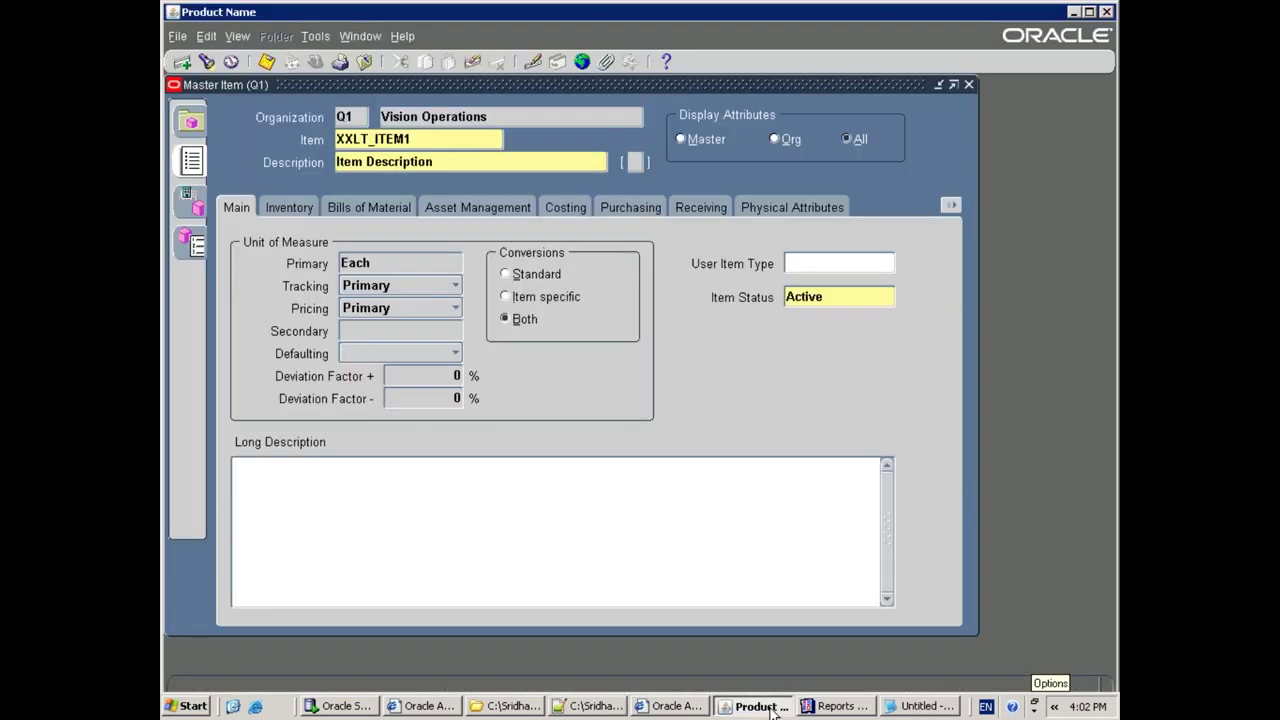
click(446, 139)
key(alt+Tab)
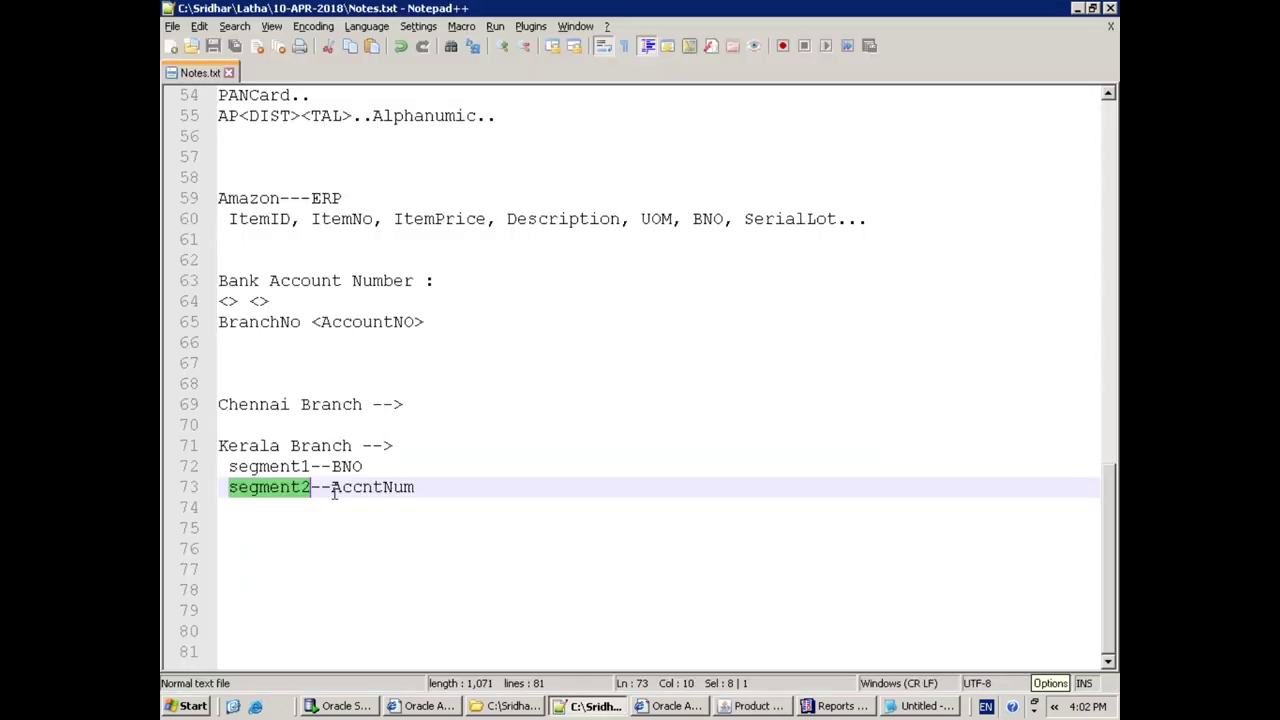
click(281, 533)
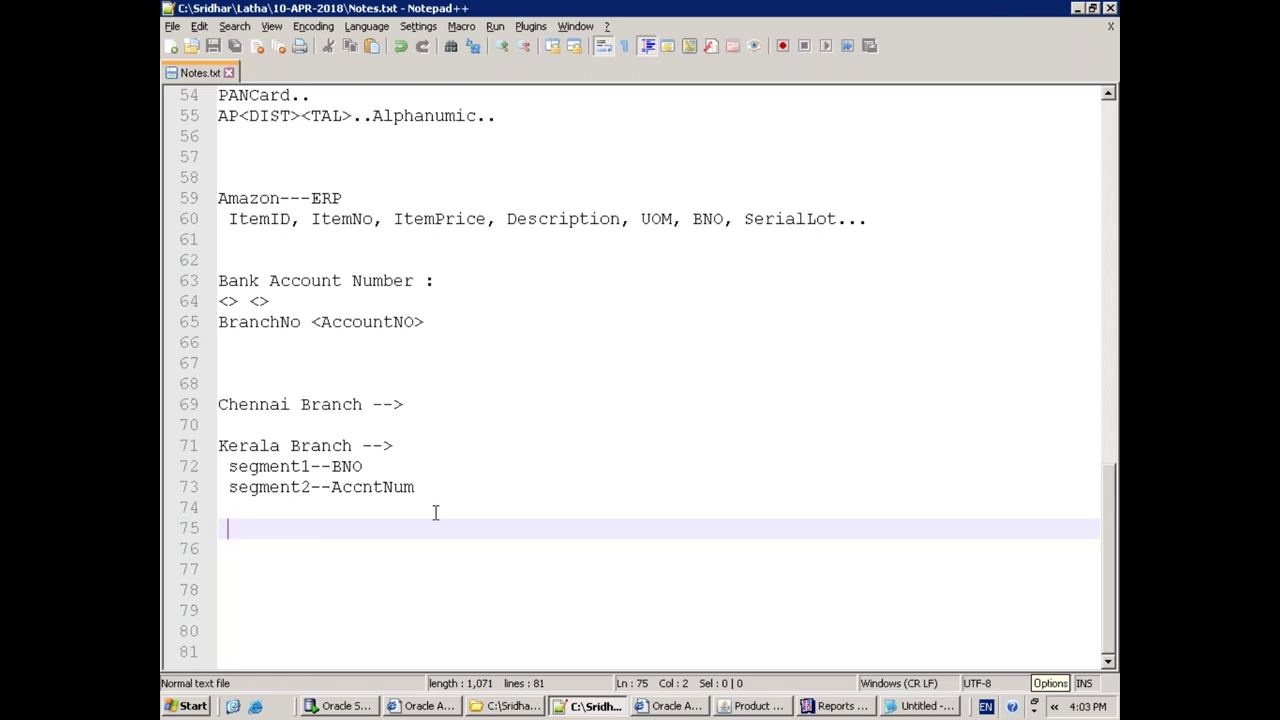
Step: Back in Oracle, select organization Q1 and close the Master Item form
key(alt+Tab)
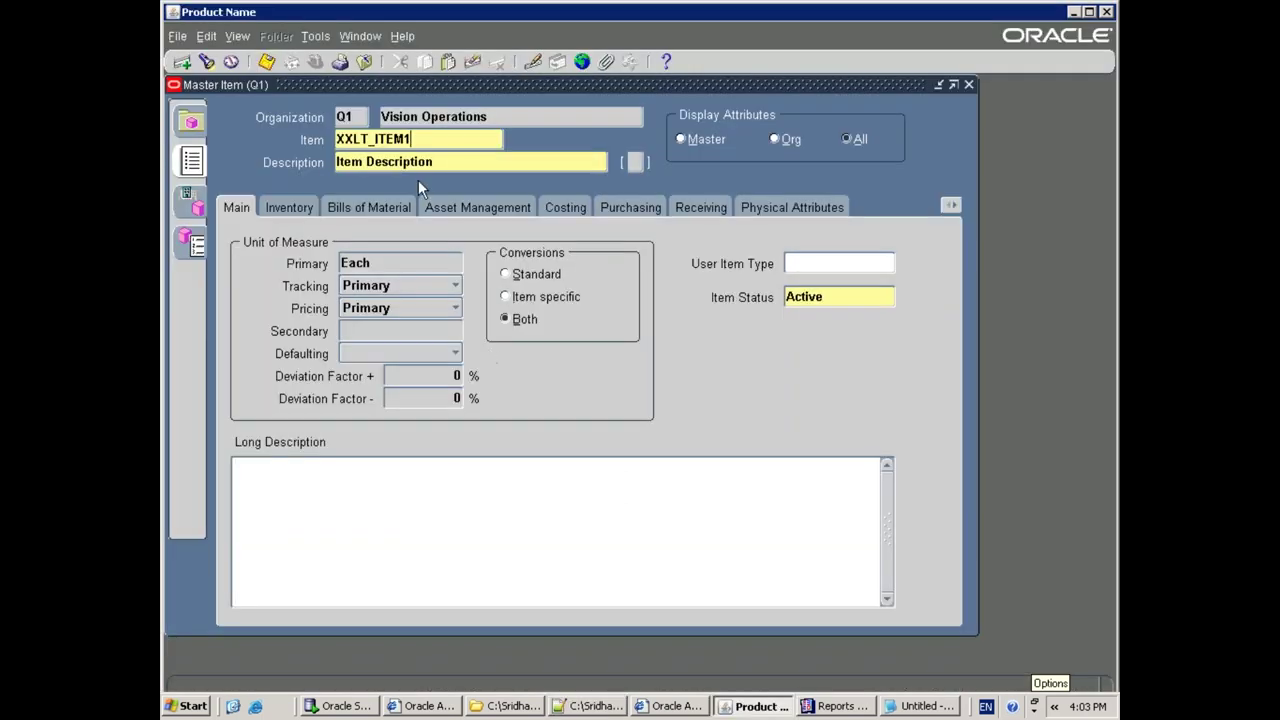
drag(303, 86, 424, 151)
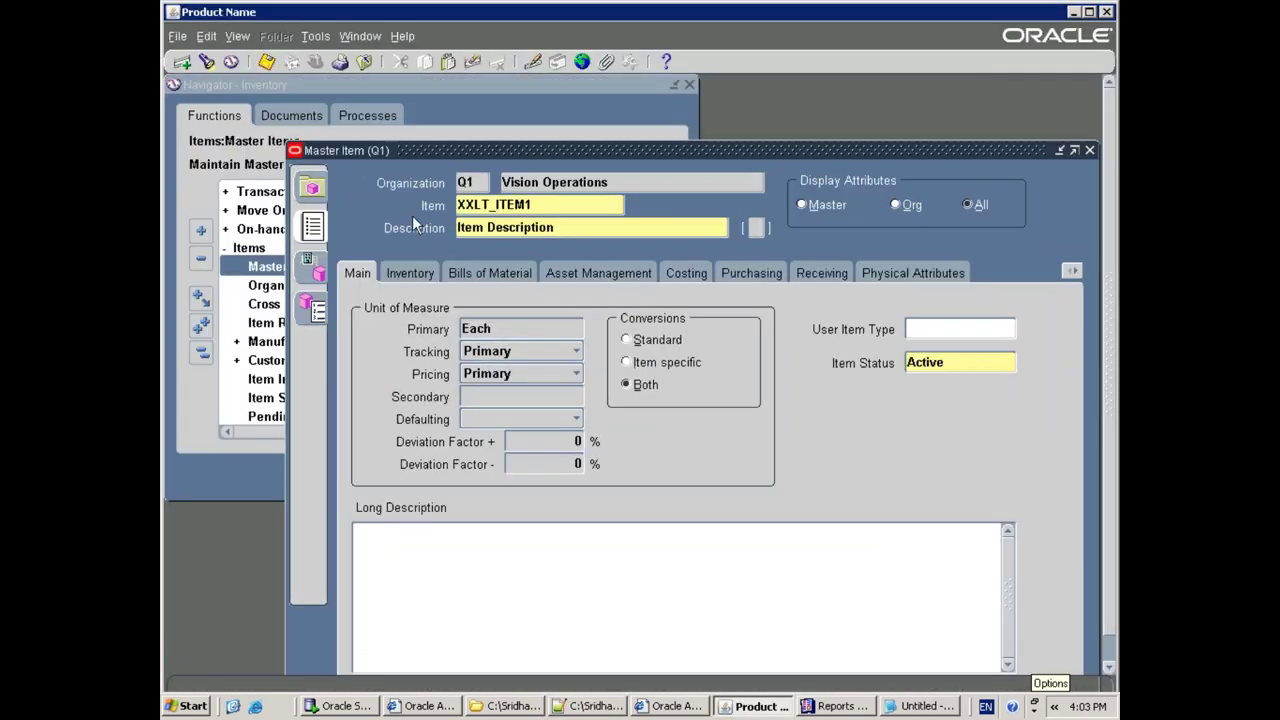
double_click(463, 182)
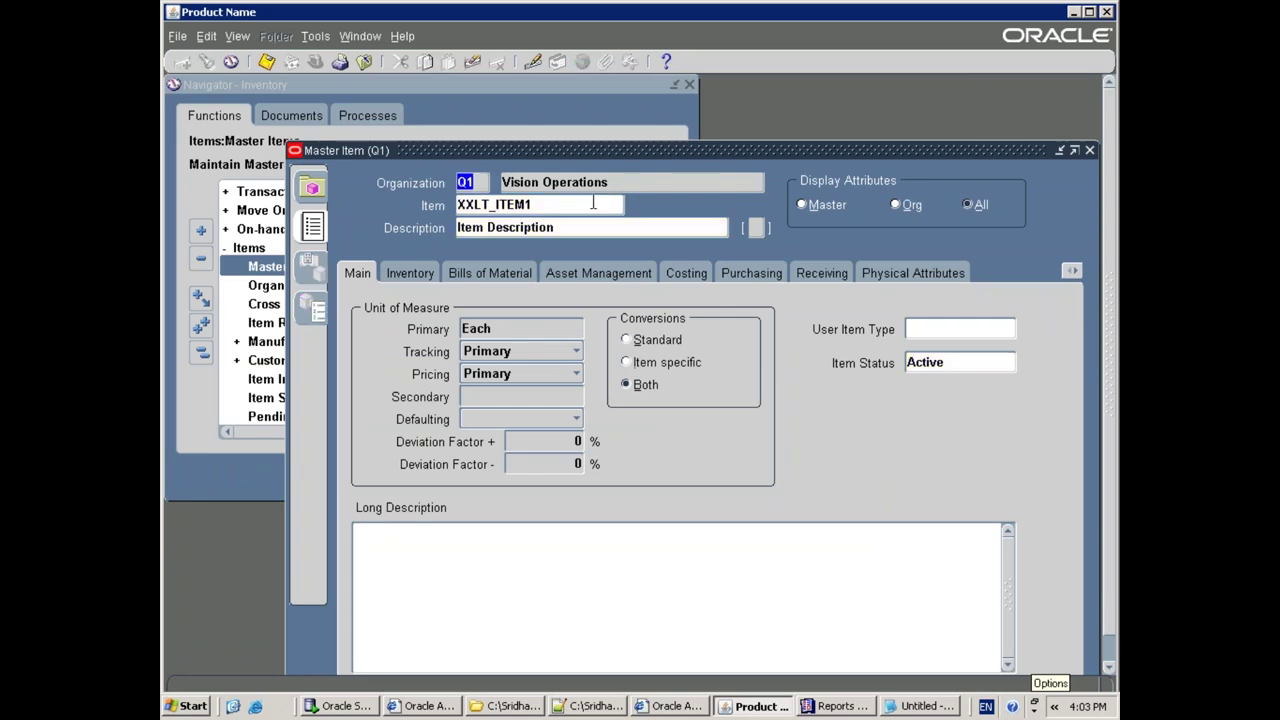
key(F4)
Step: Switch to Purchasing Super User, then open and close a new Purchase Orders form
key(alt+f)
key(w)
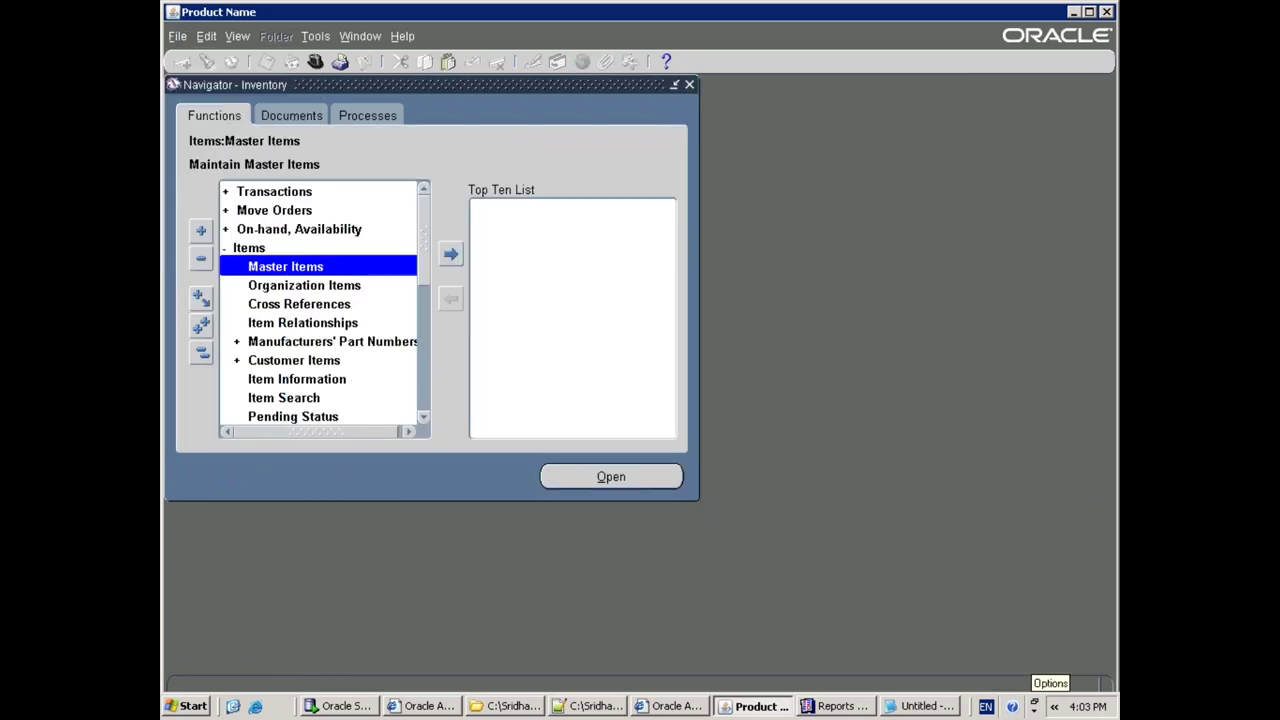
key(Escape)
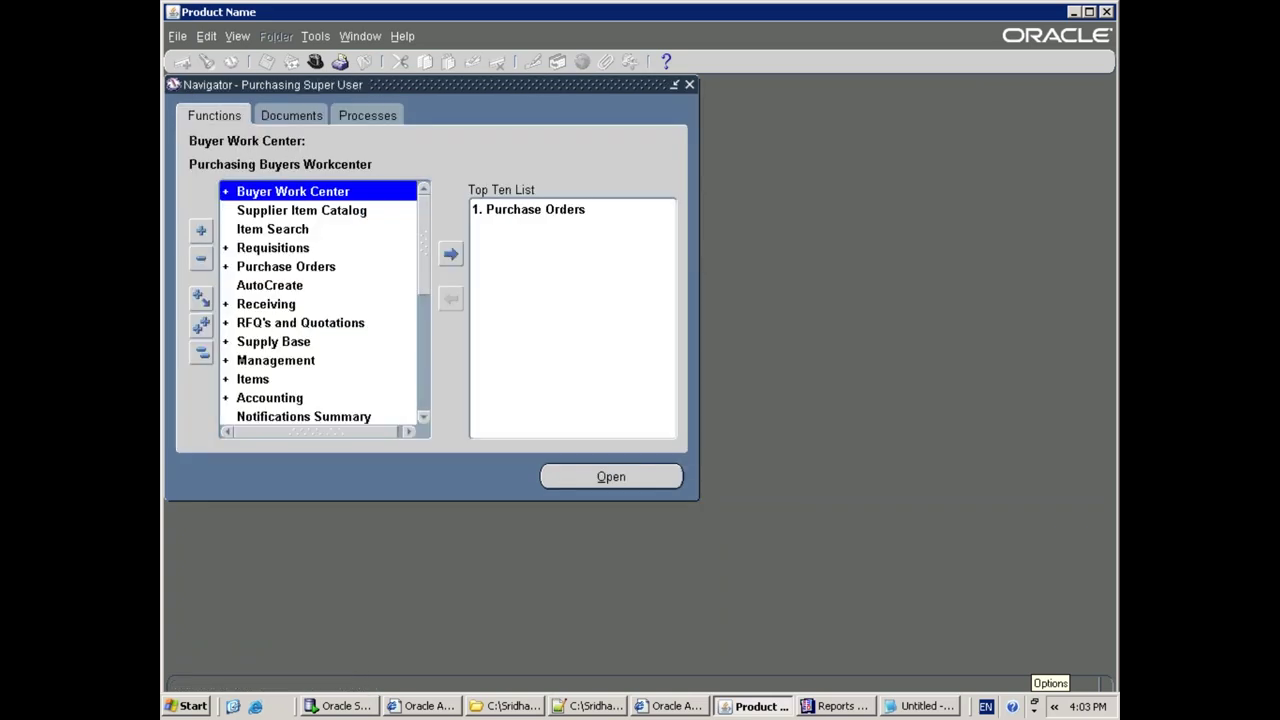
key(Down)
key(Down)
key(Down)
key(Down)
key(Right)
key(Down)
key(Down)
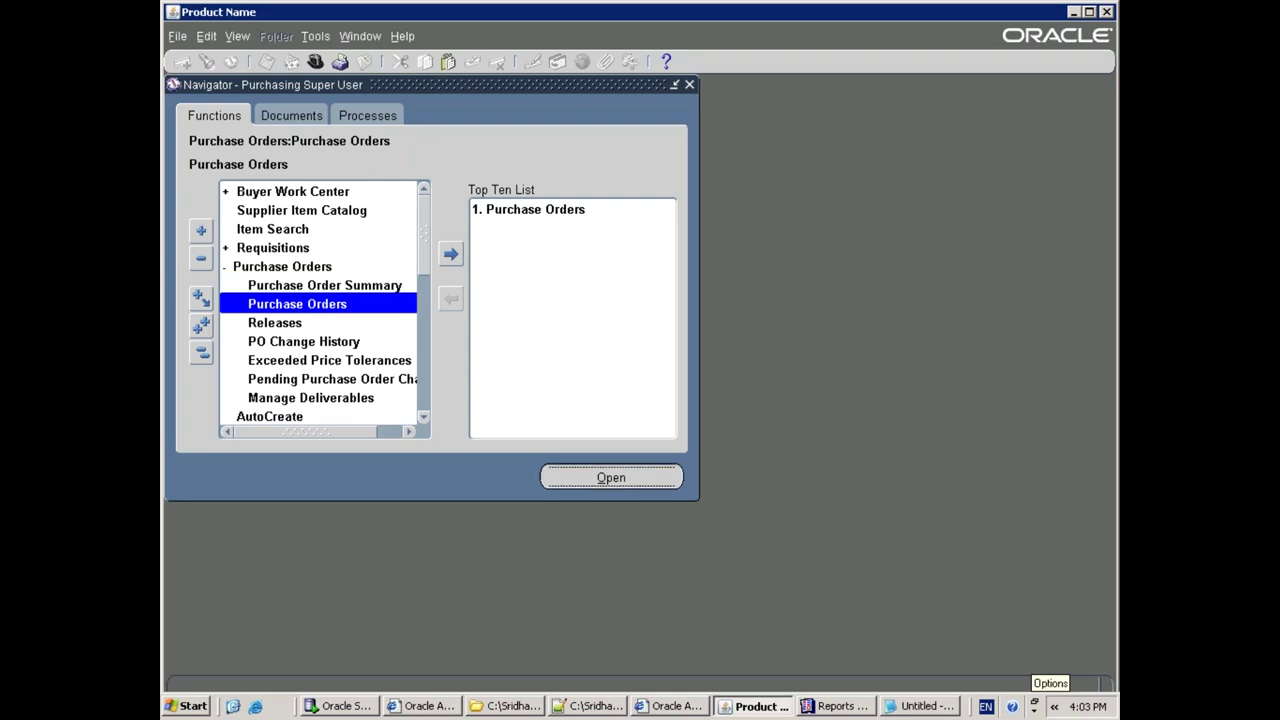
key(Return)
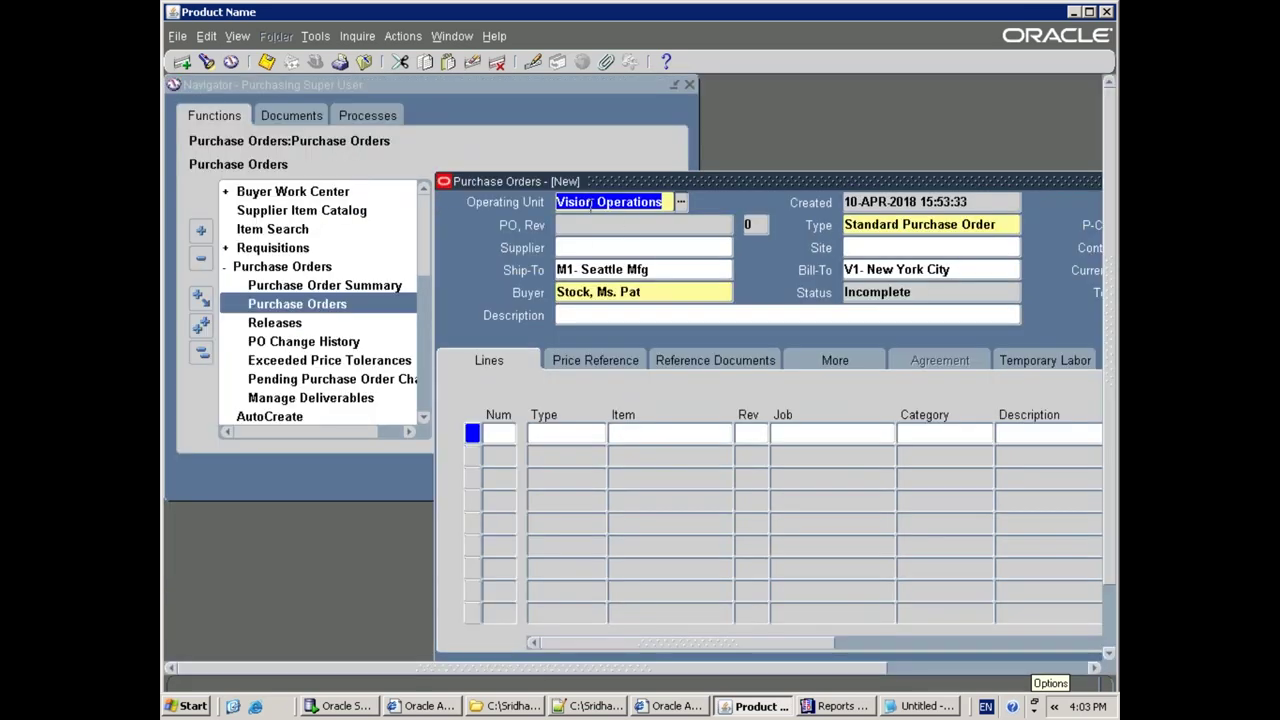
click(614, 203)
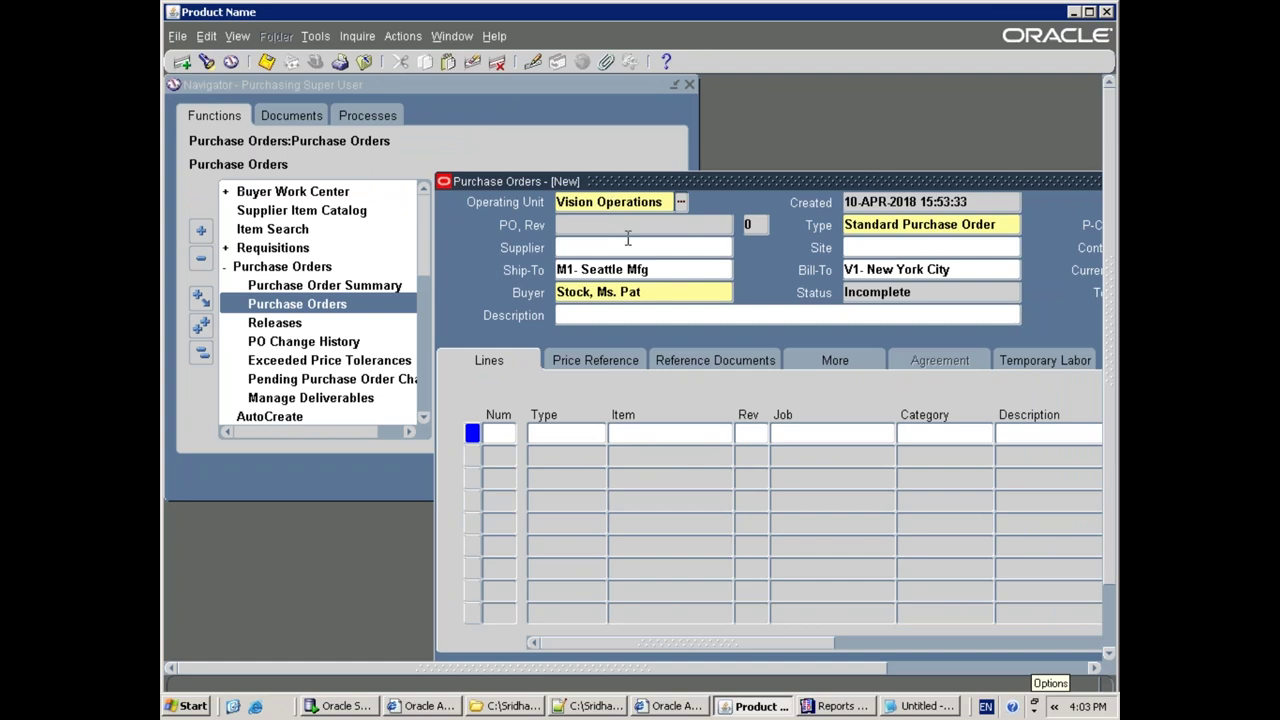
key(F4)
key(alt+f)
Step: As System Administrator, query the user account in the Users form
key(Return)
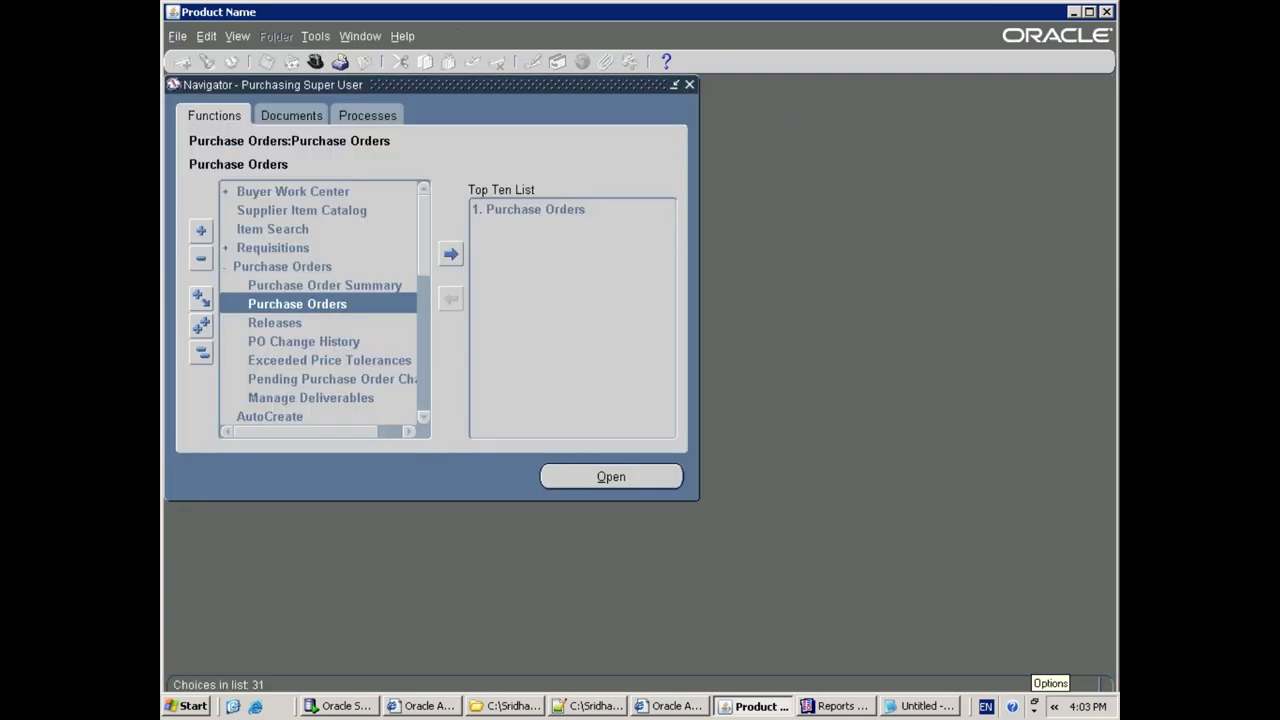
key(1)
key(F11)
text(SRIDHAR)
key(ctrl+F11)
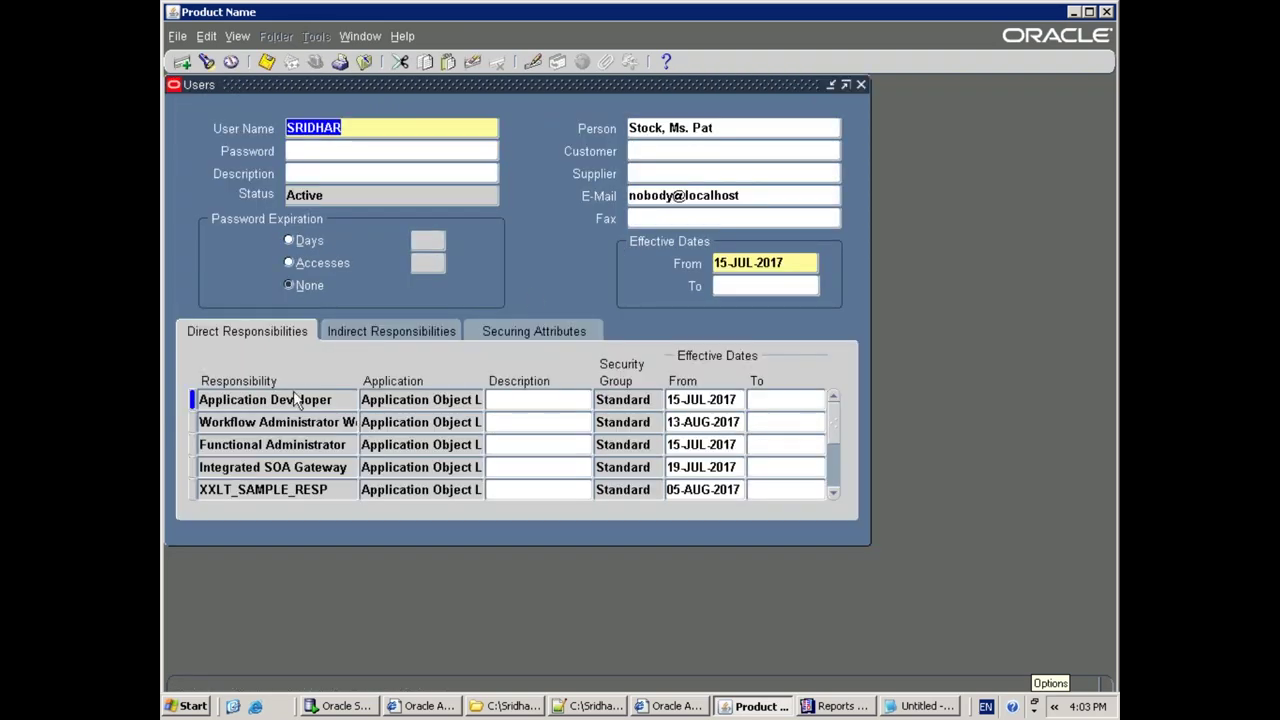
Step: Add the FI Purchasing Super User responsibility to the user and save
click(265, 399)
key(ctrl+Down)
text(%P)
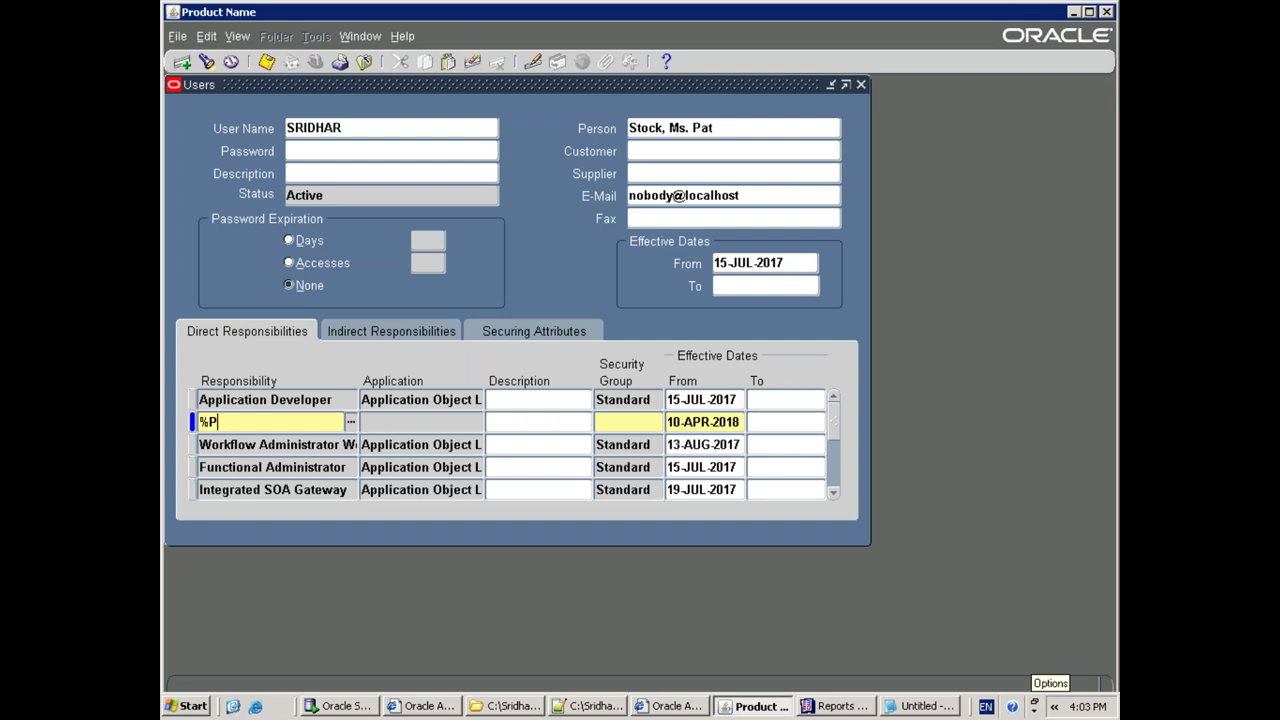
text(urchasing Super)
key(Tab)
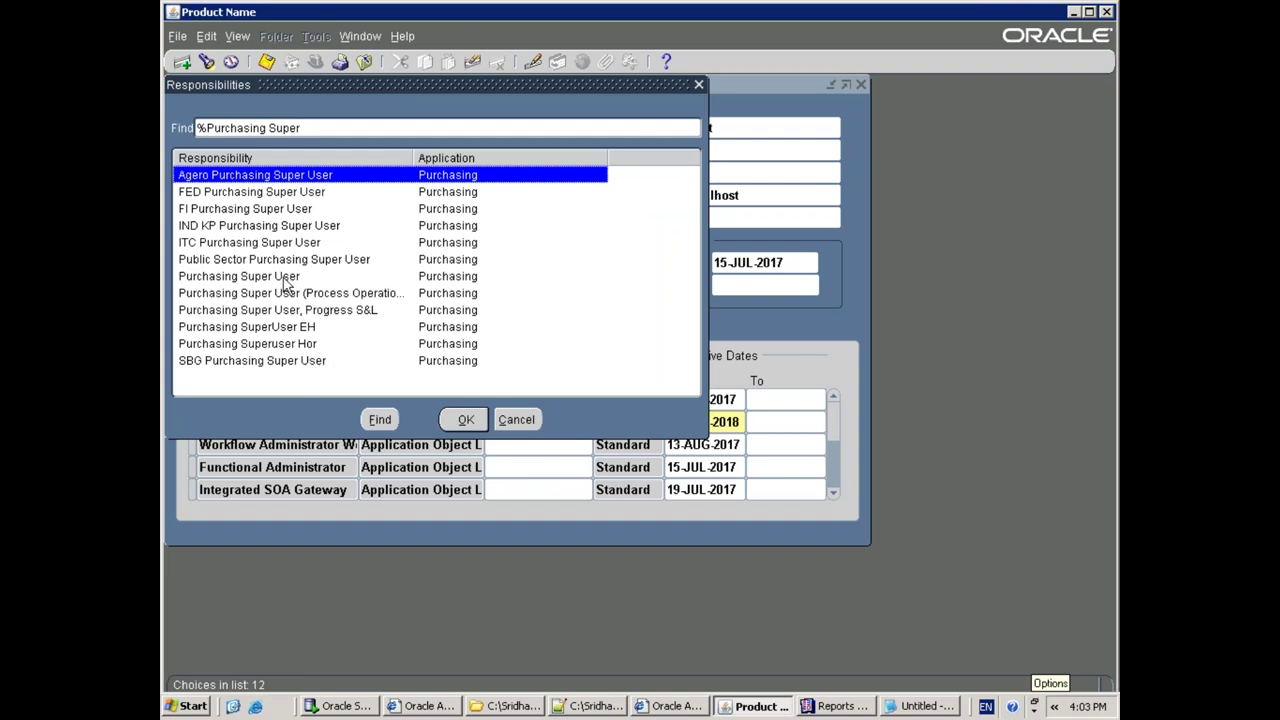
click(236, 212)
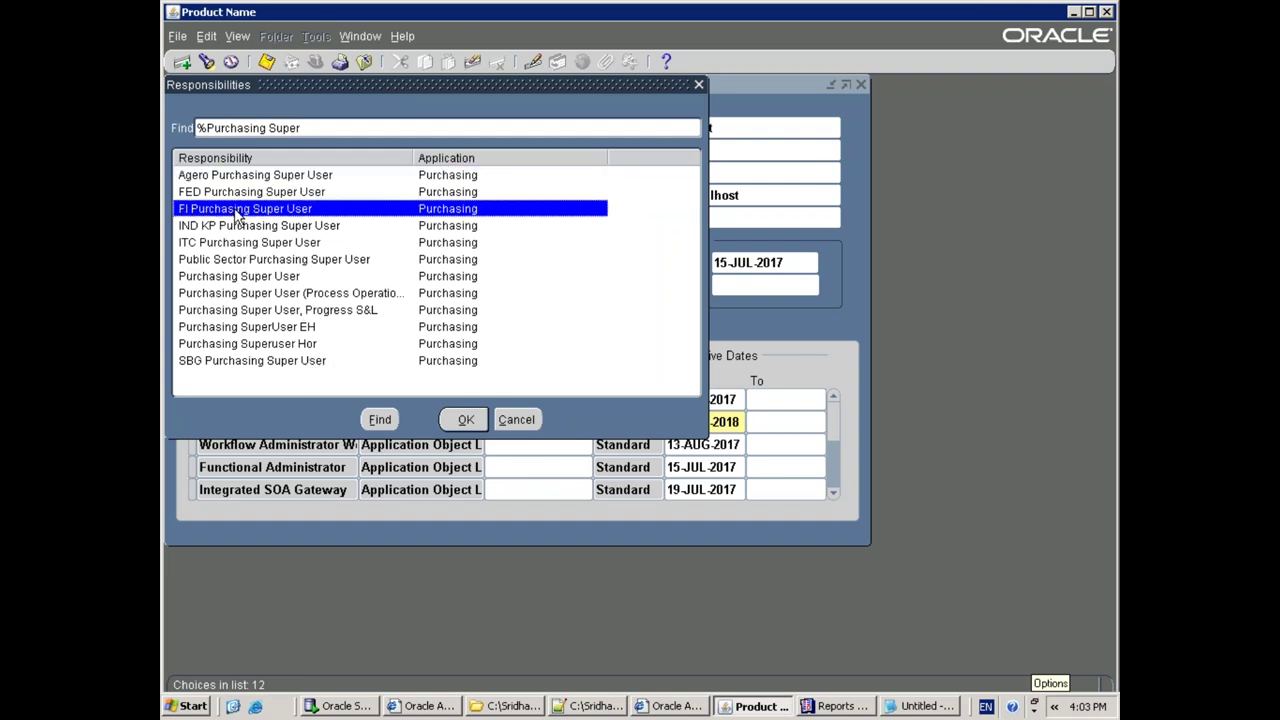
click(455, 420)
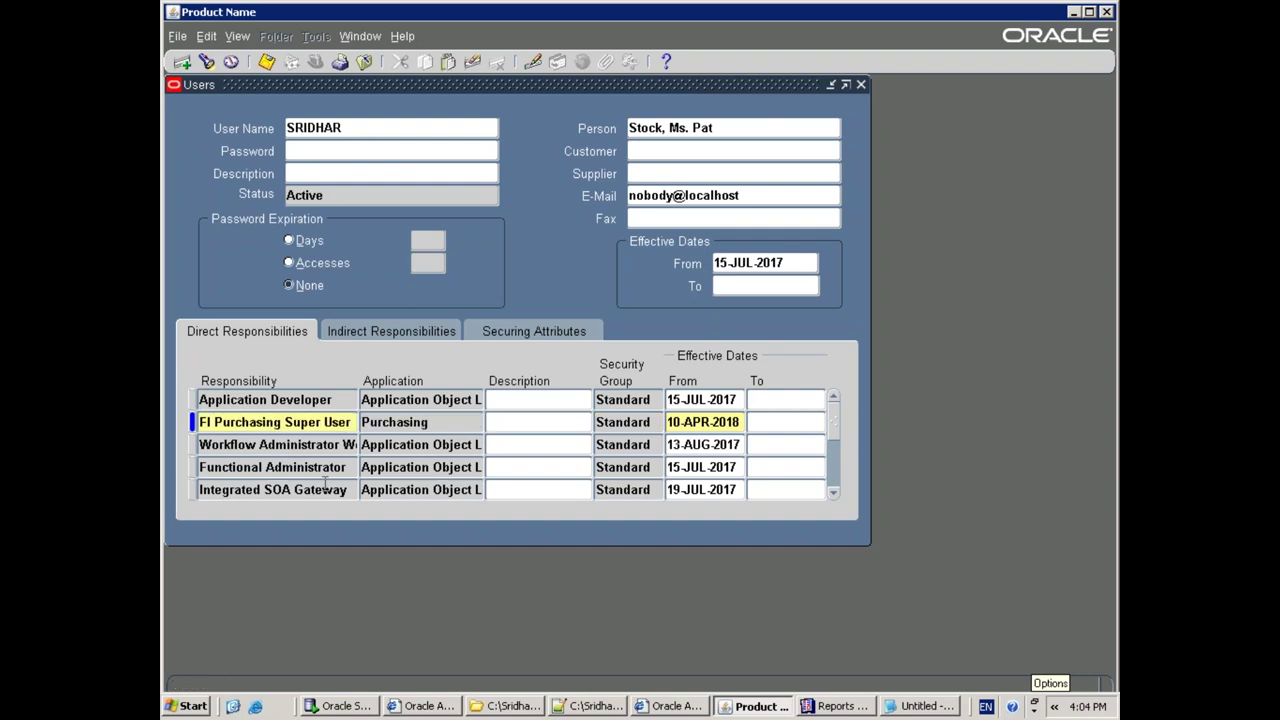
key(ctrl+s)
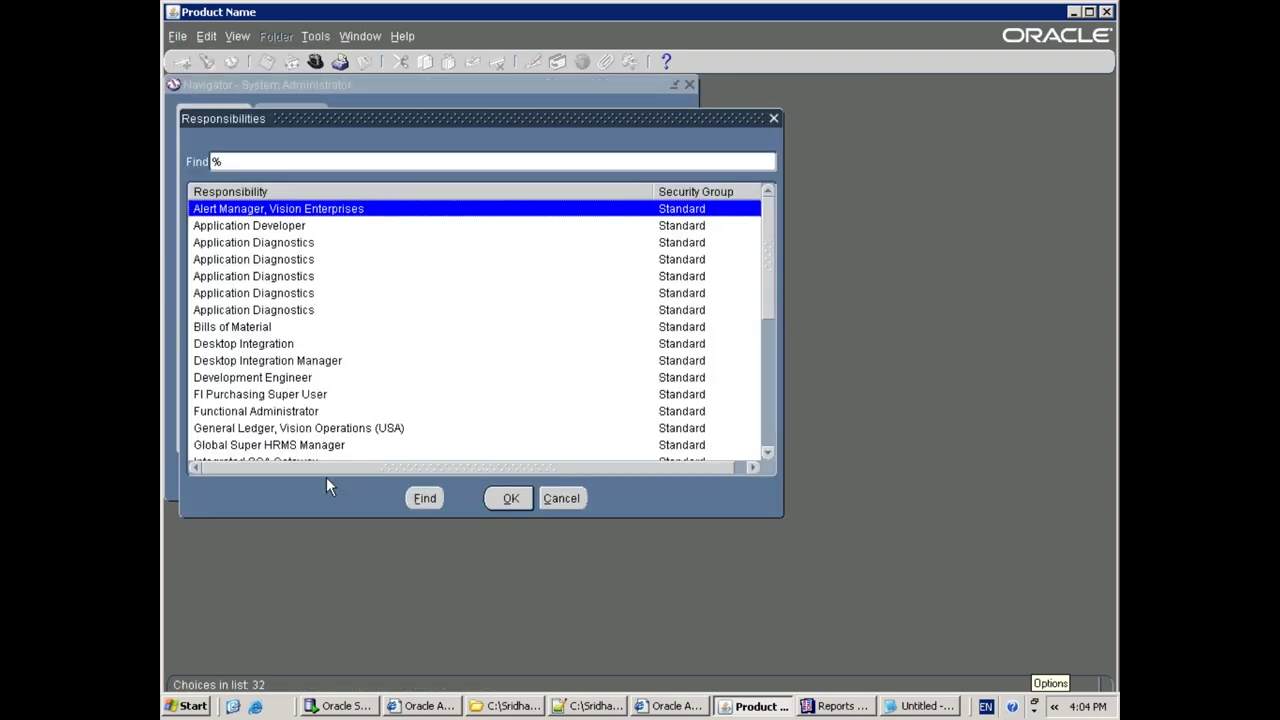
Step: Switch to FI Purchasing Super User, then open and close the Purchase Orders form
text(f)
key(Return)
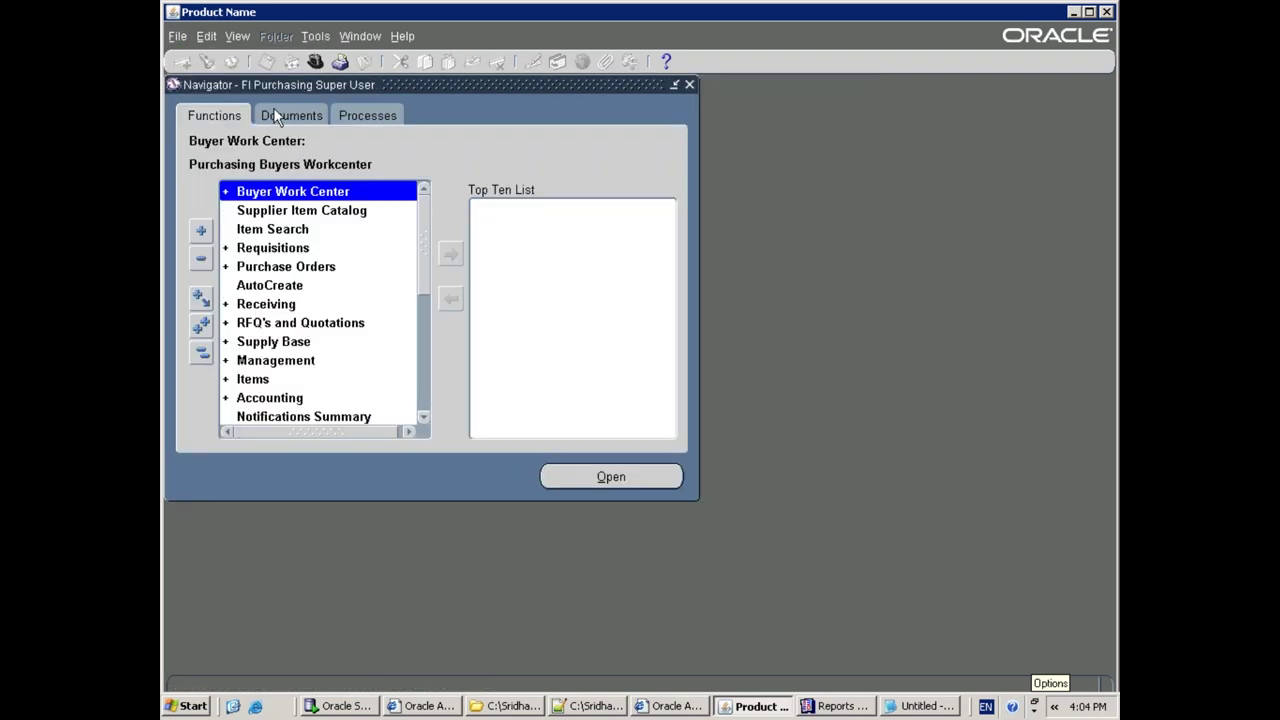
double_click(270, 270)
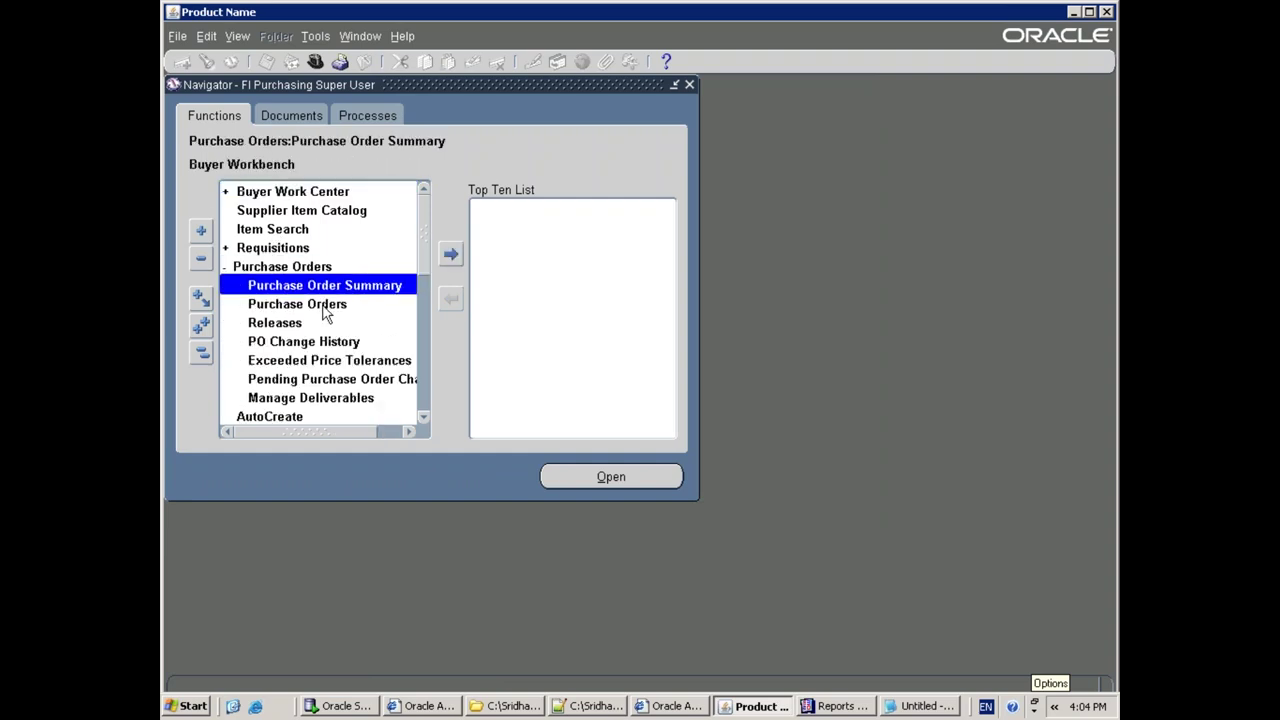
double_click(323, 305)
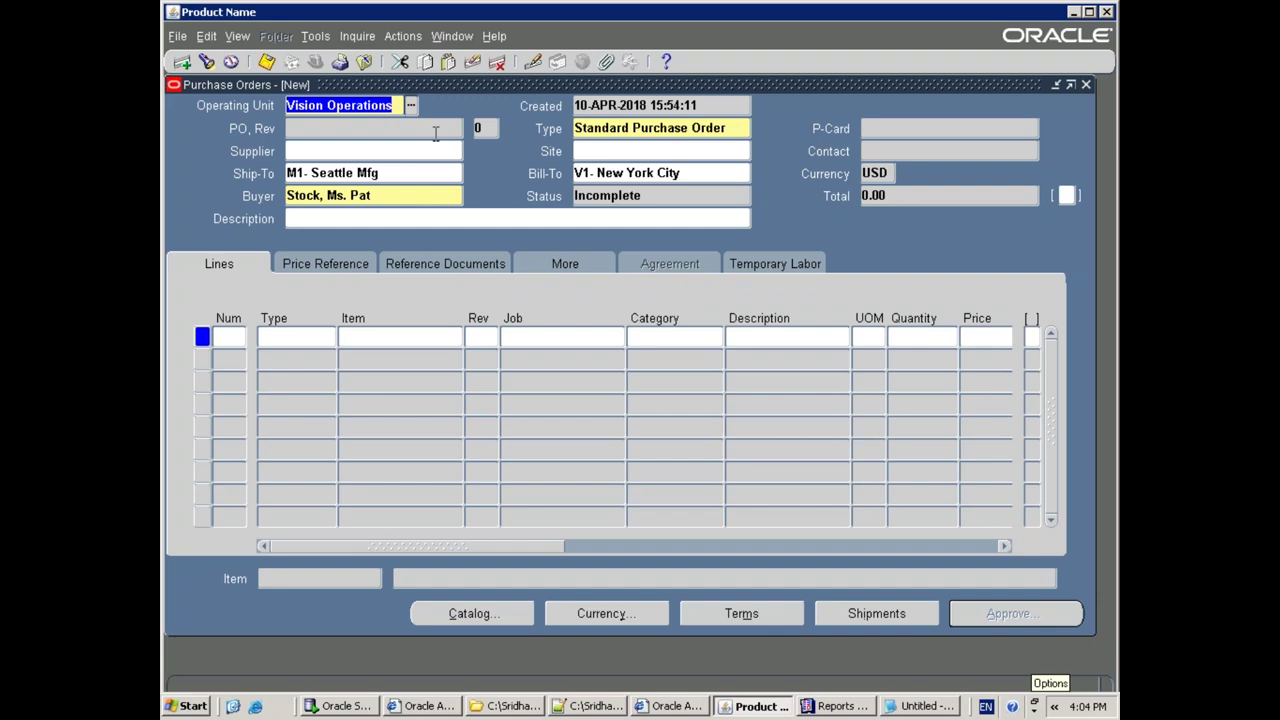
key(F4)
Step: Switch back to System Administrator and query the user account in the Users form
key(alt+f)
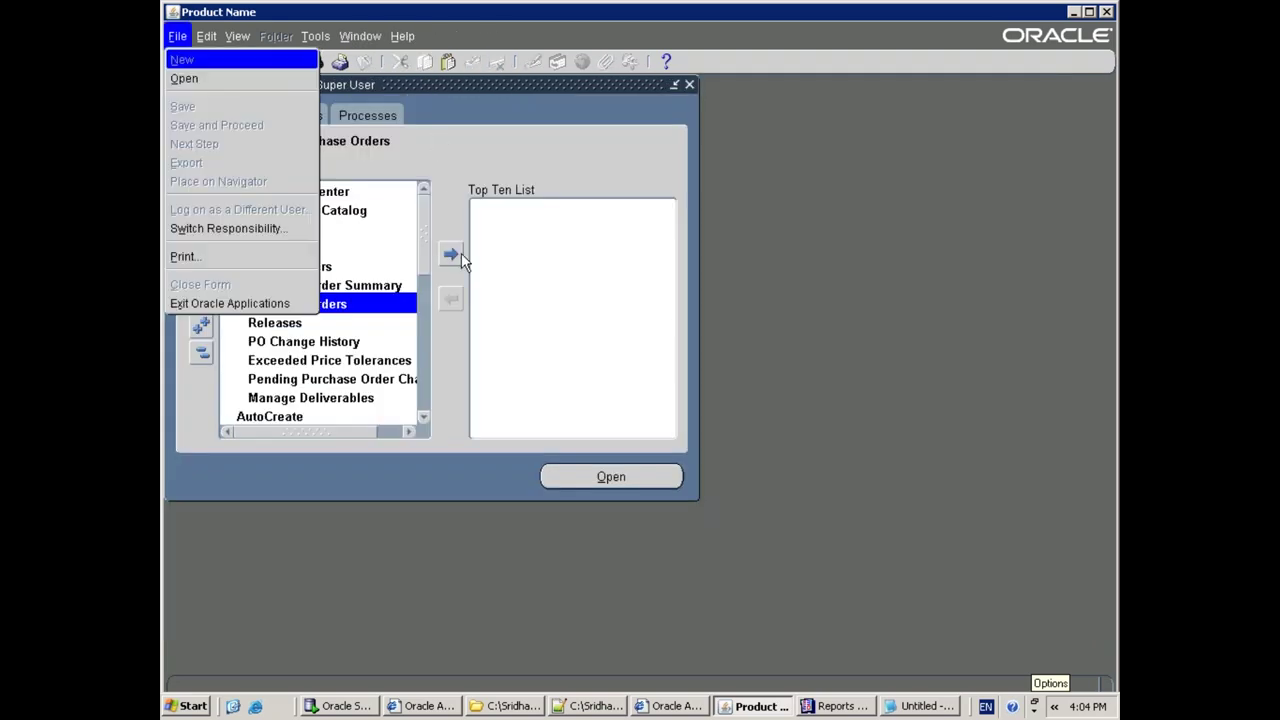
key(h)
key(Return)
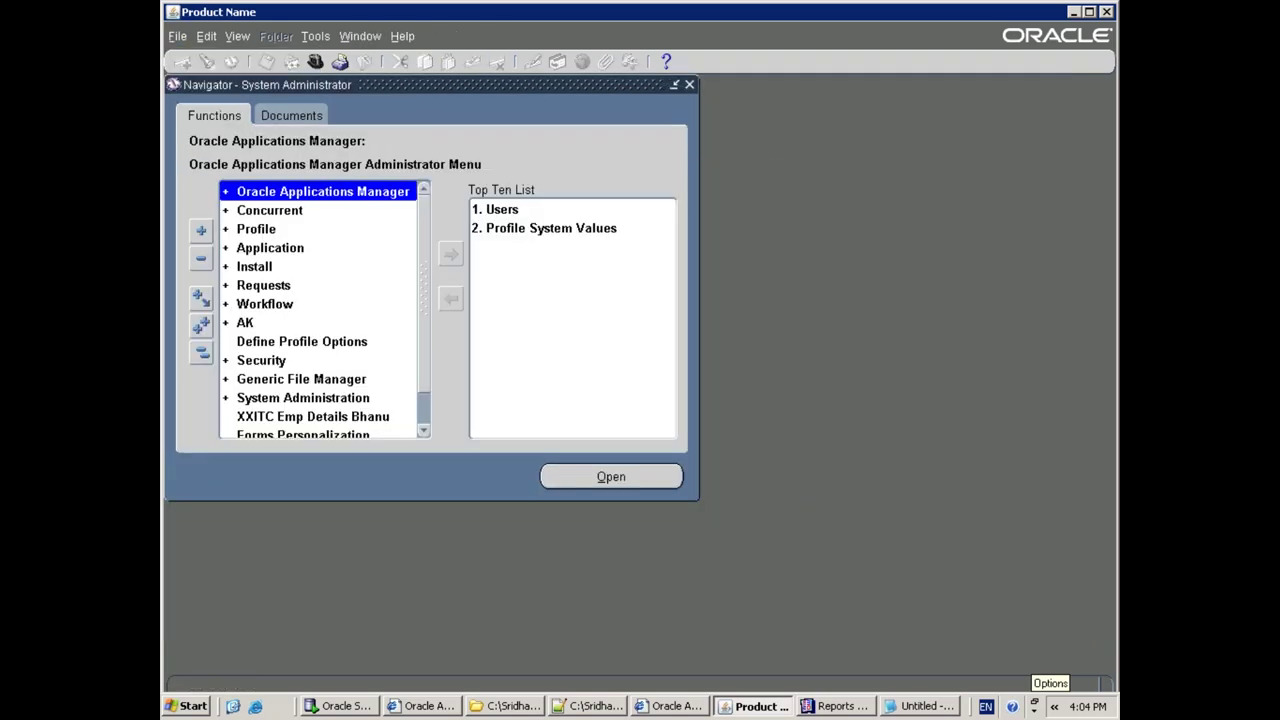
key(1)
key(F11)
text(SY)
key(BackSpace)
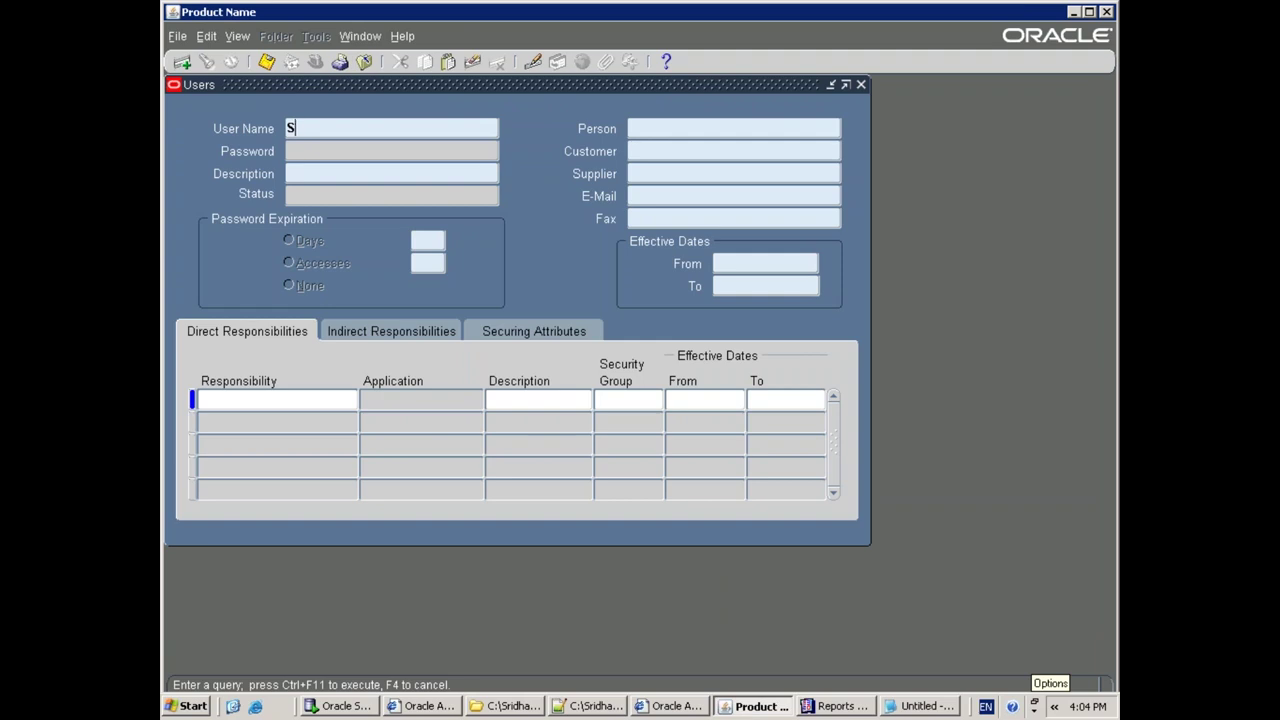
text(RIDHAR)
key(ctrl+F11)
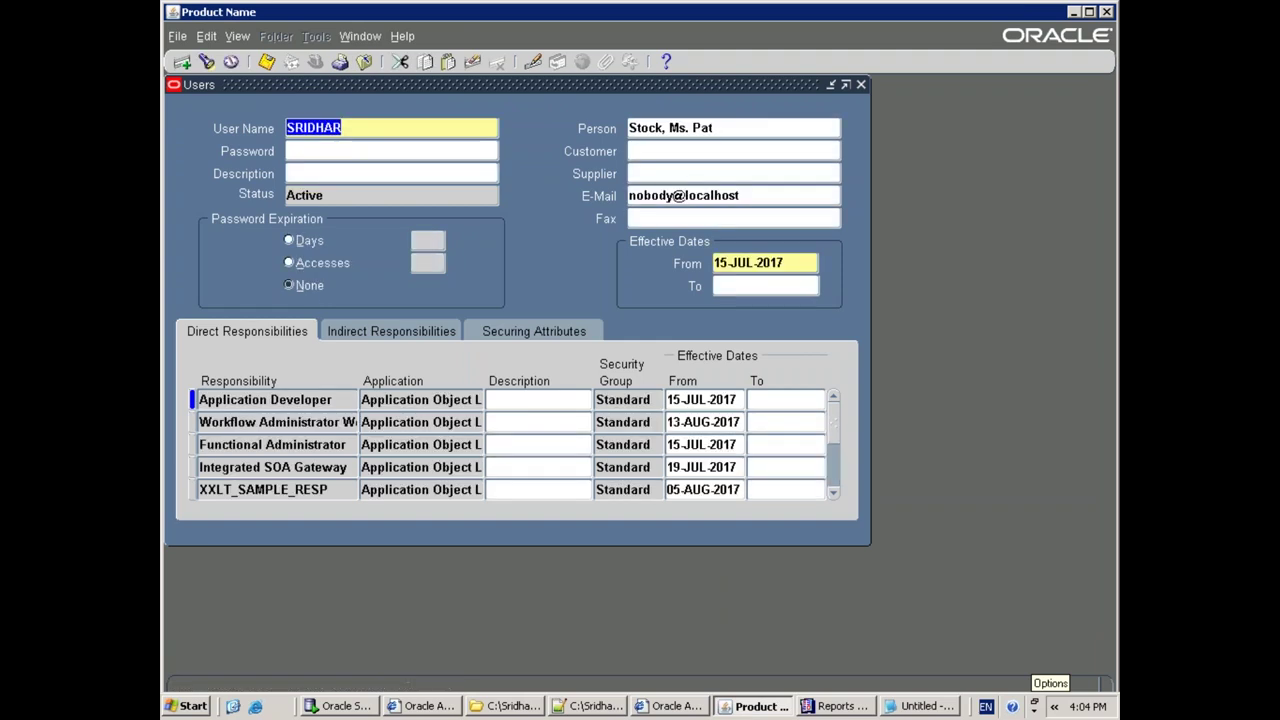
Step: Add a Purchasing Vision Sweden responsibility row, then launch Forms Personalization
click(333, 401)
key(ctrl+Down)
text(%purchasing)
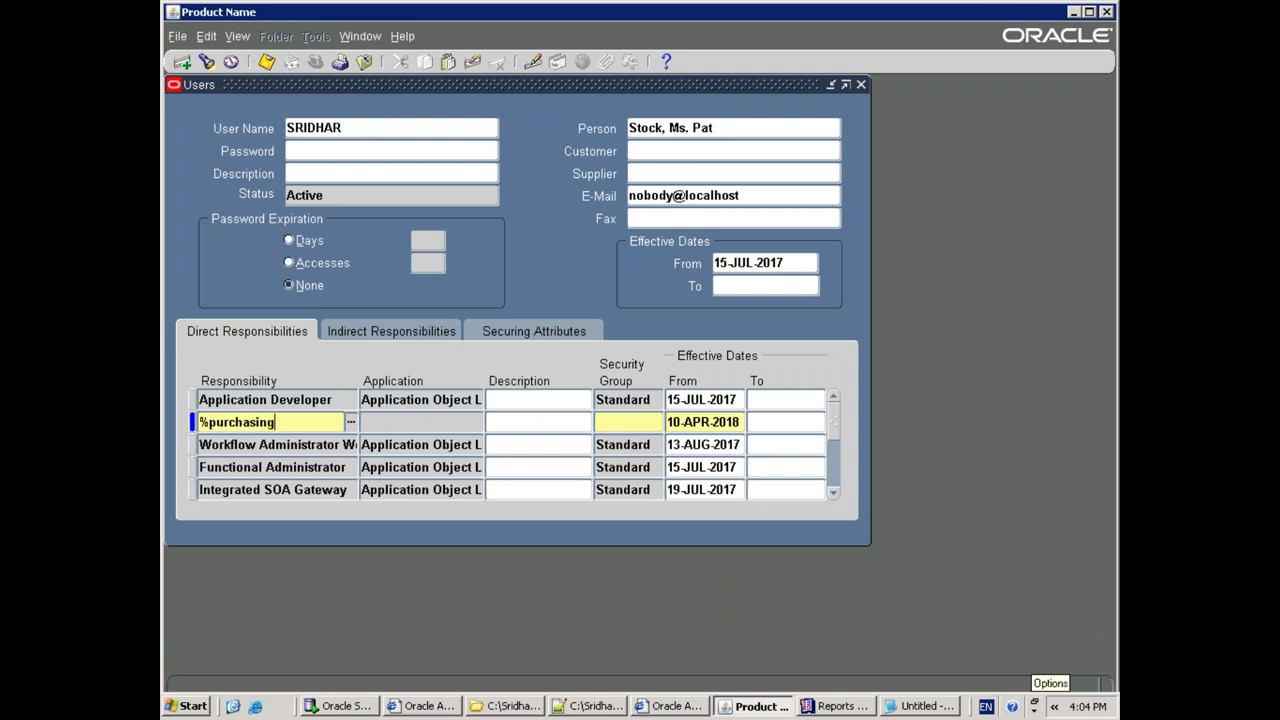
key(Tab)
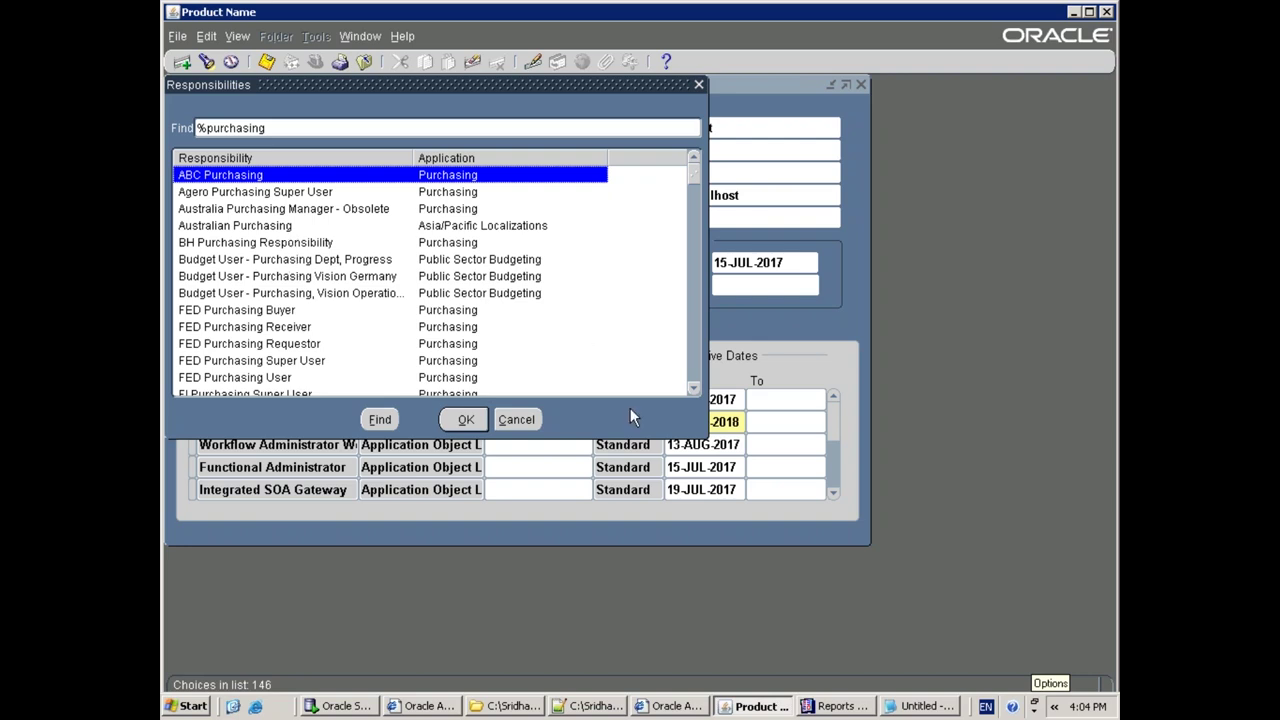
scroll(694, 390, down, 10)
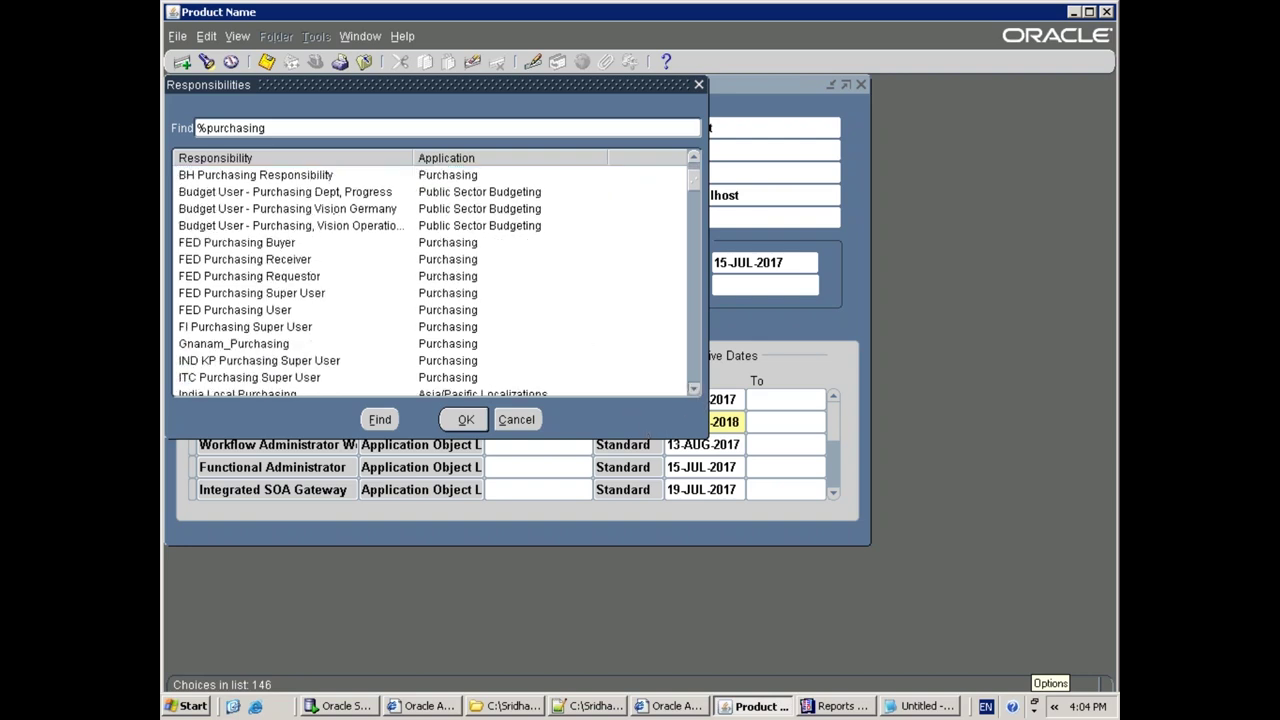
scroll(694, 390, down, 20)
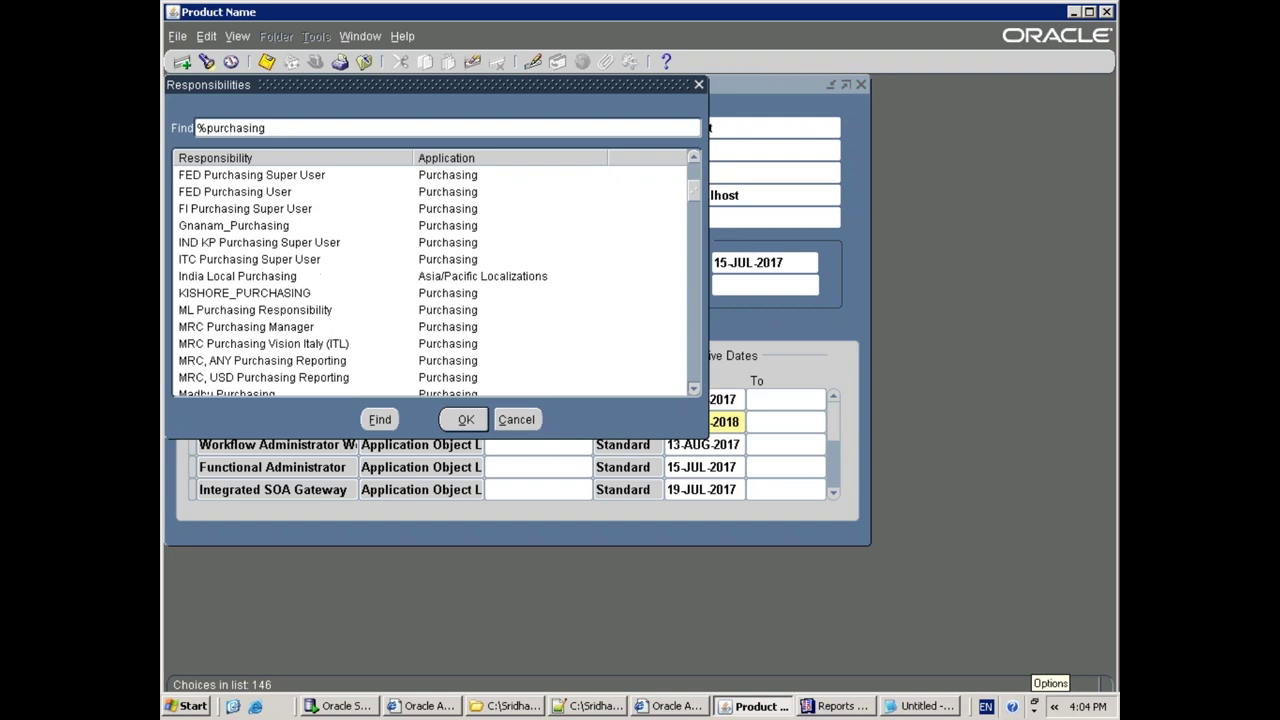
scroll(694, 390, down, 9)
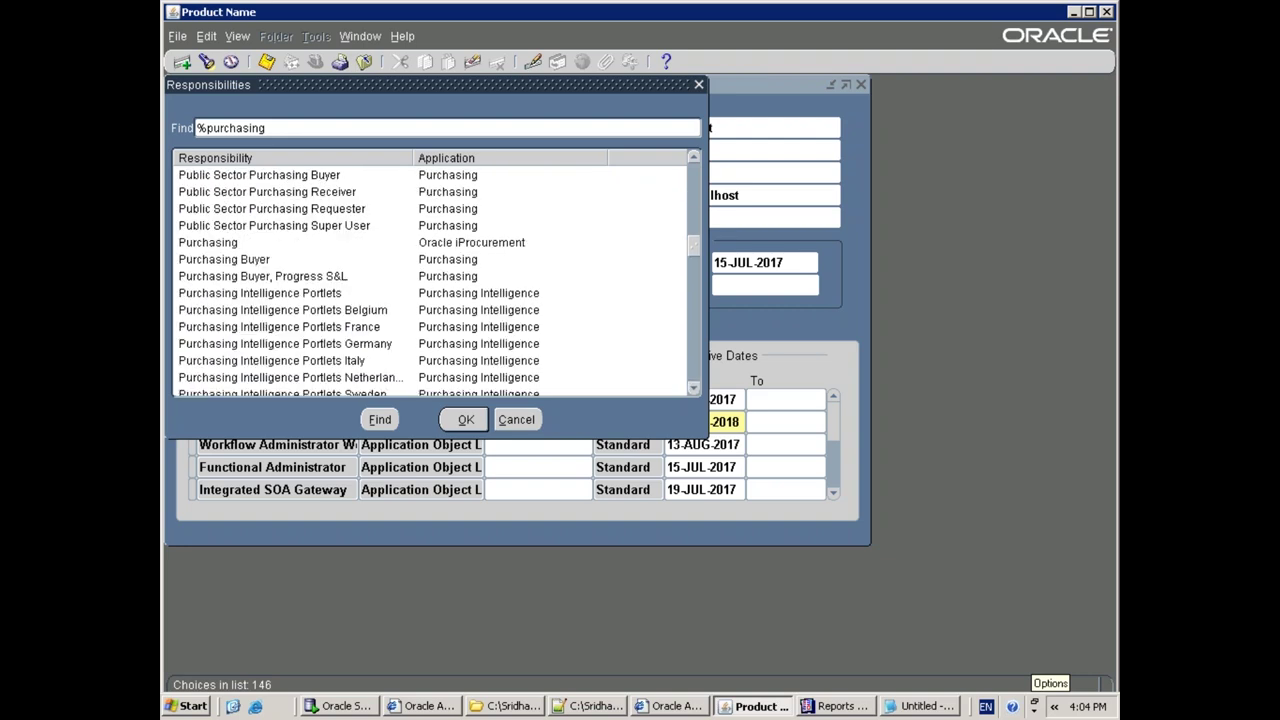
scroll(694, 390, down, 20)
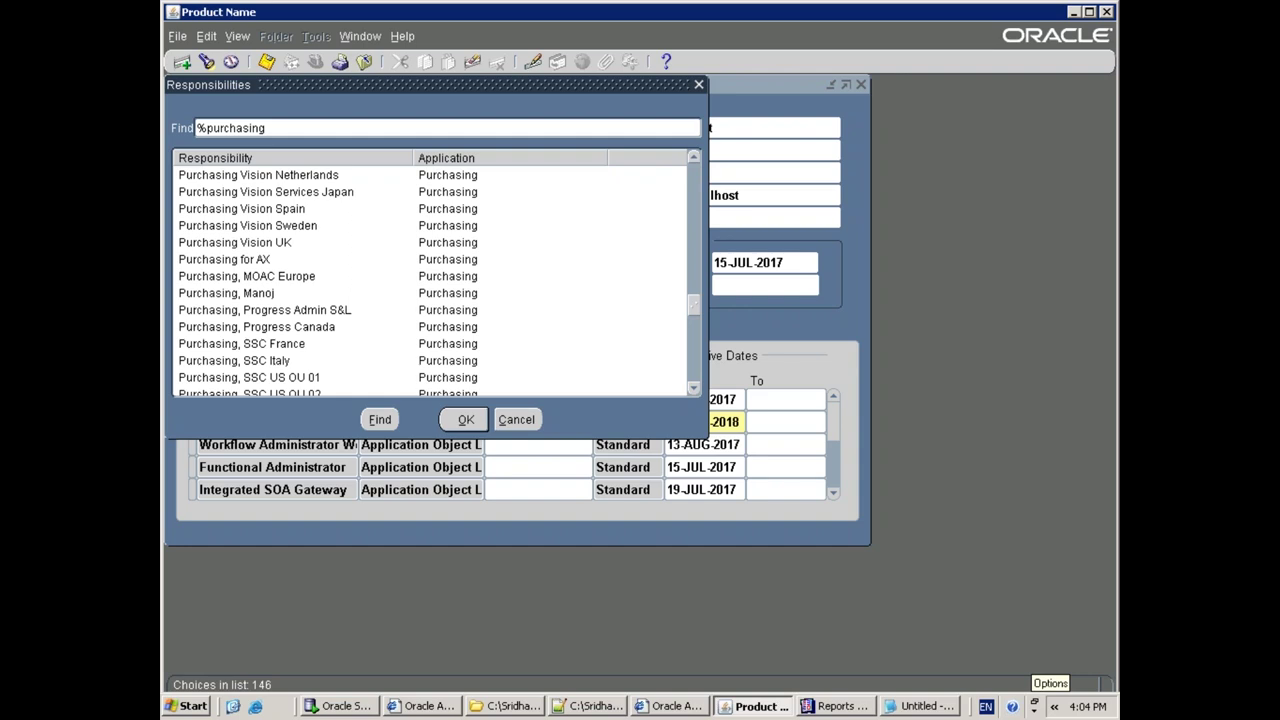
click(320, 228)
click(466, 419)
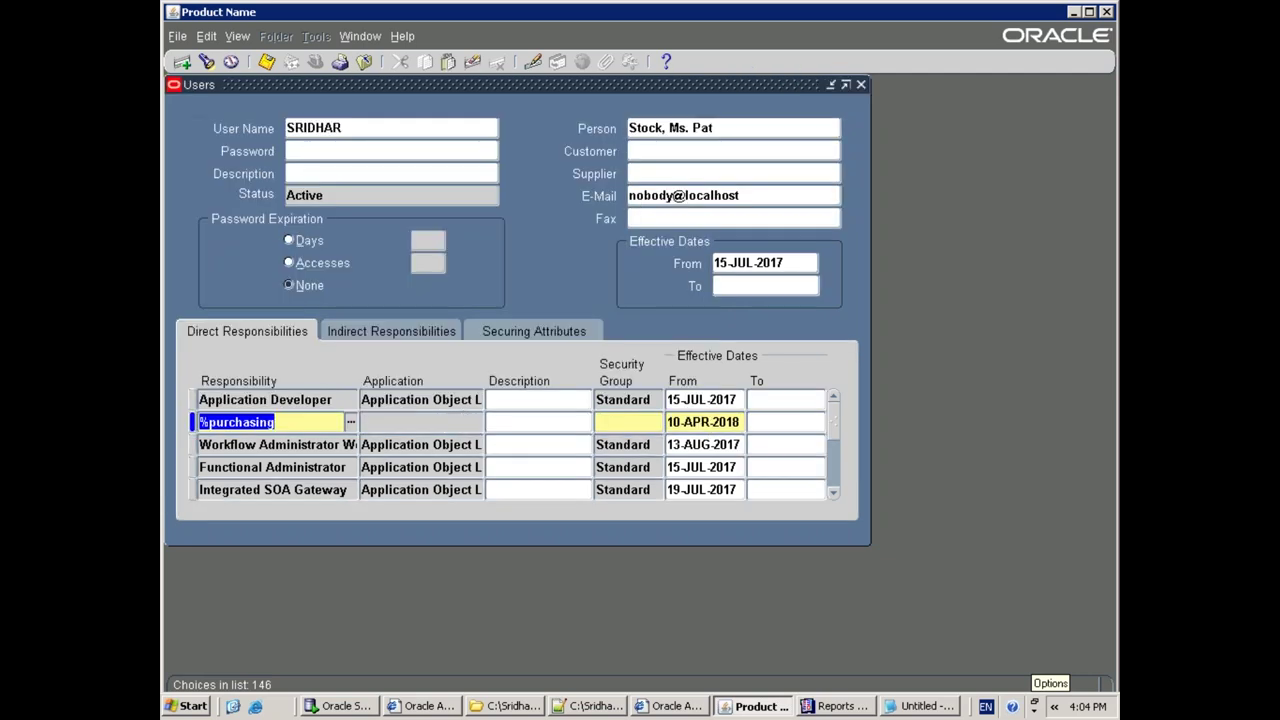
click(259, 421)
key(ctrl+c)
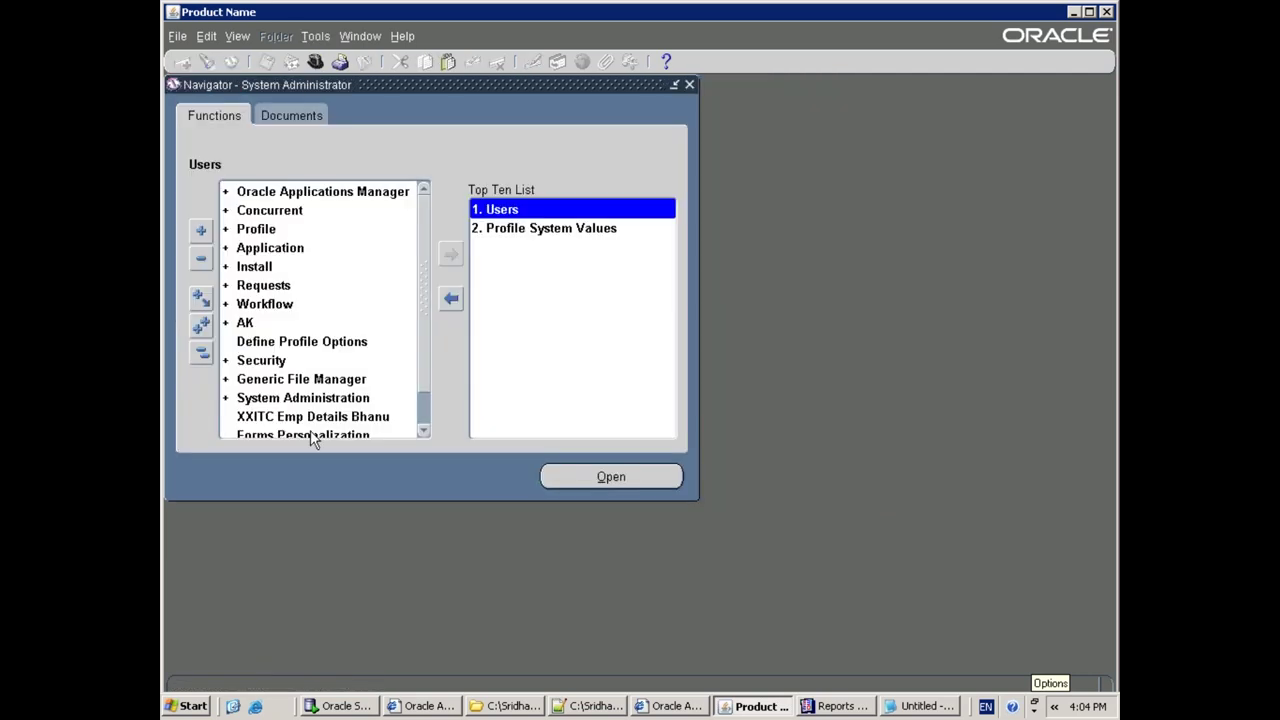
double_click(314, 434)
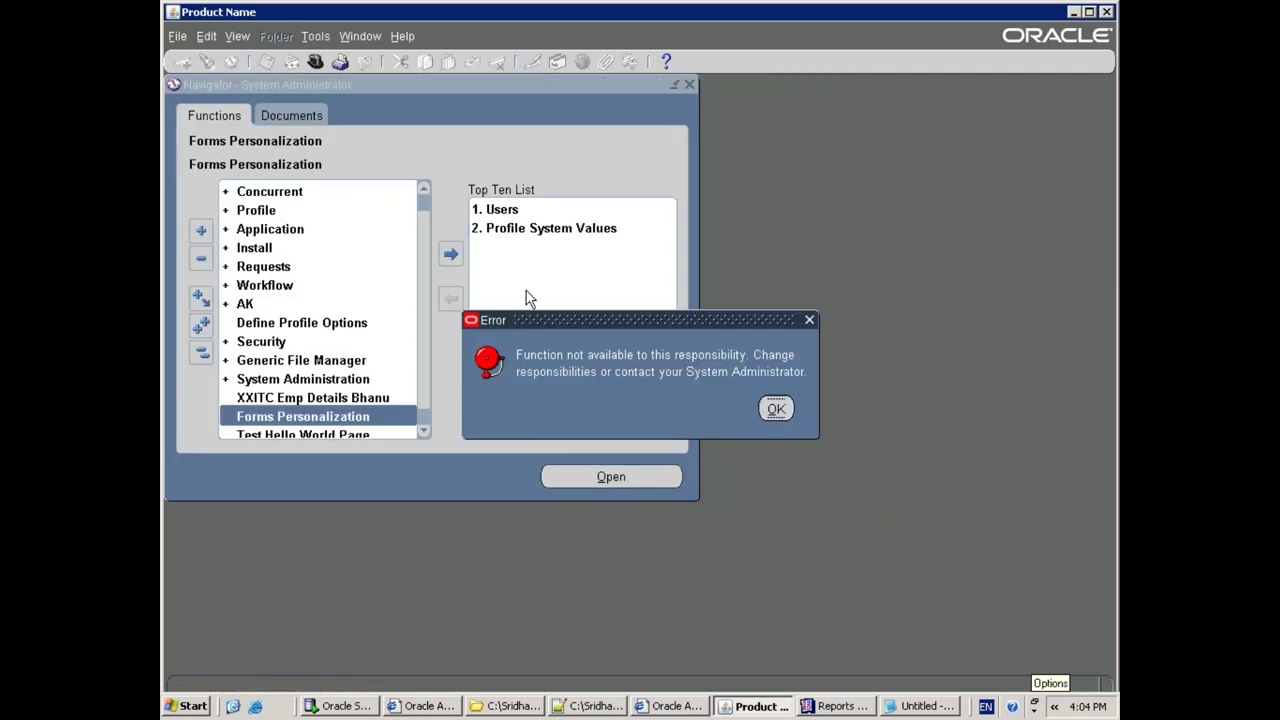
Step: Dismiss the error, switch to Purchasing Vision Sweden and open the Purchase Orders form
click(775, 406)
key(ctrl+v)
key(Return)
key(Down)
key(Down)
key(Down)
key(Down)
key(Right)
key(Down)
key(Down)
key(Return)
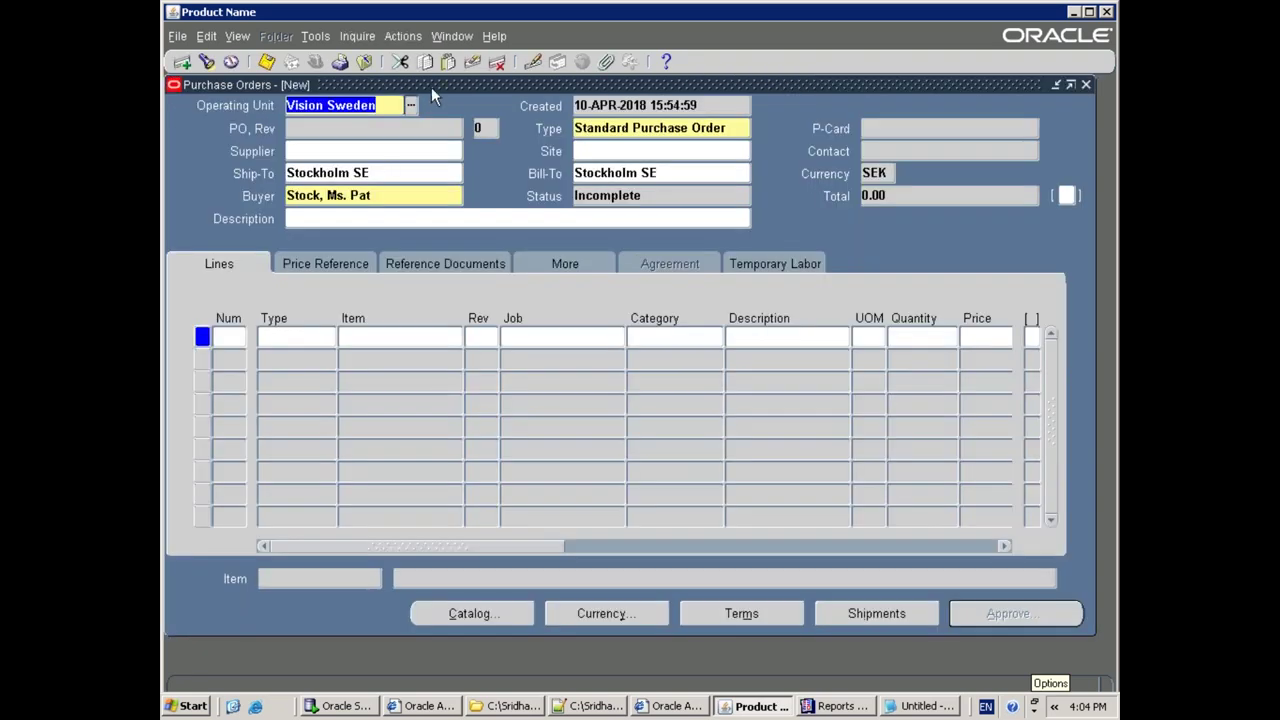
Step: Check the Vision Sweden operating unit and move to the order Type field
double_click(433, 86)
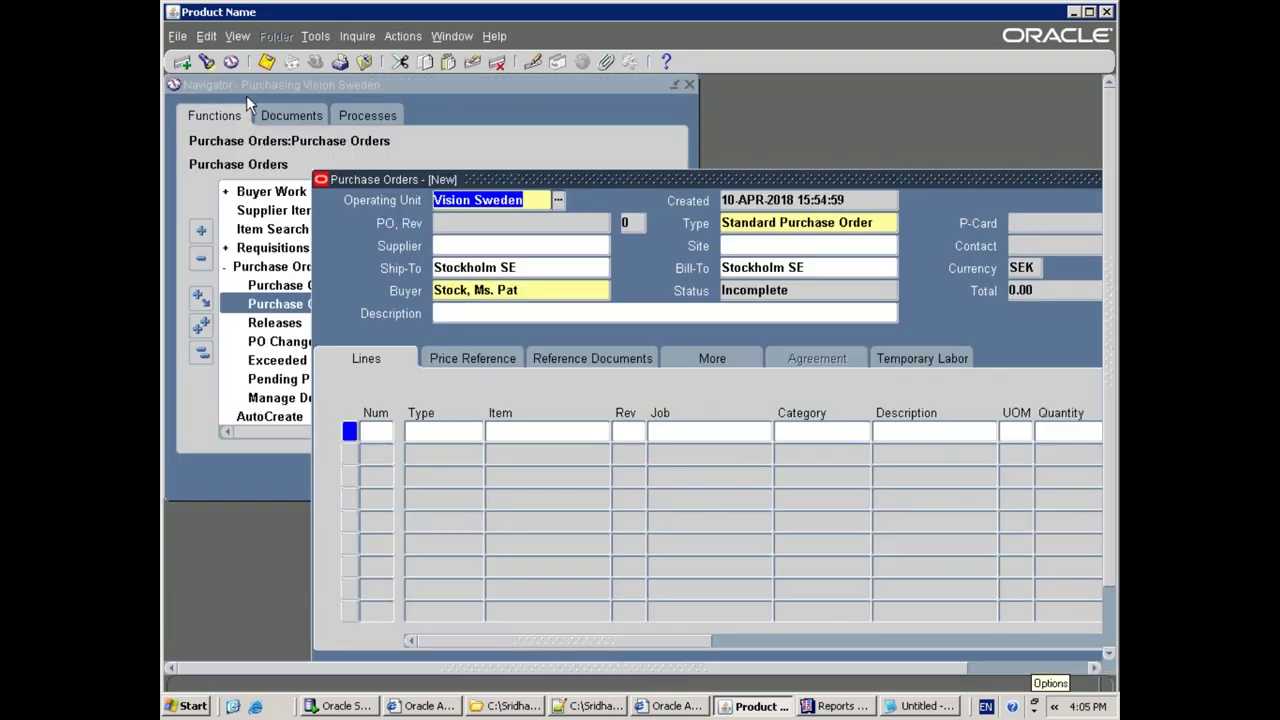
click(507, 199)
drag(530, 200, 424, 232)
key(Tab)
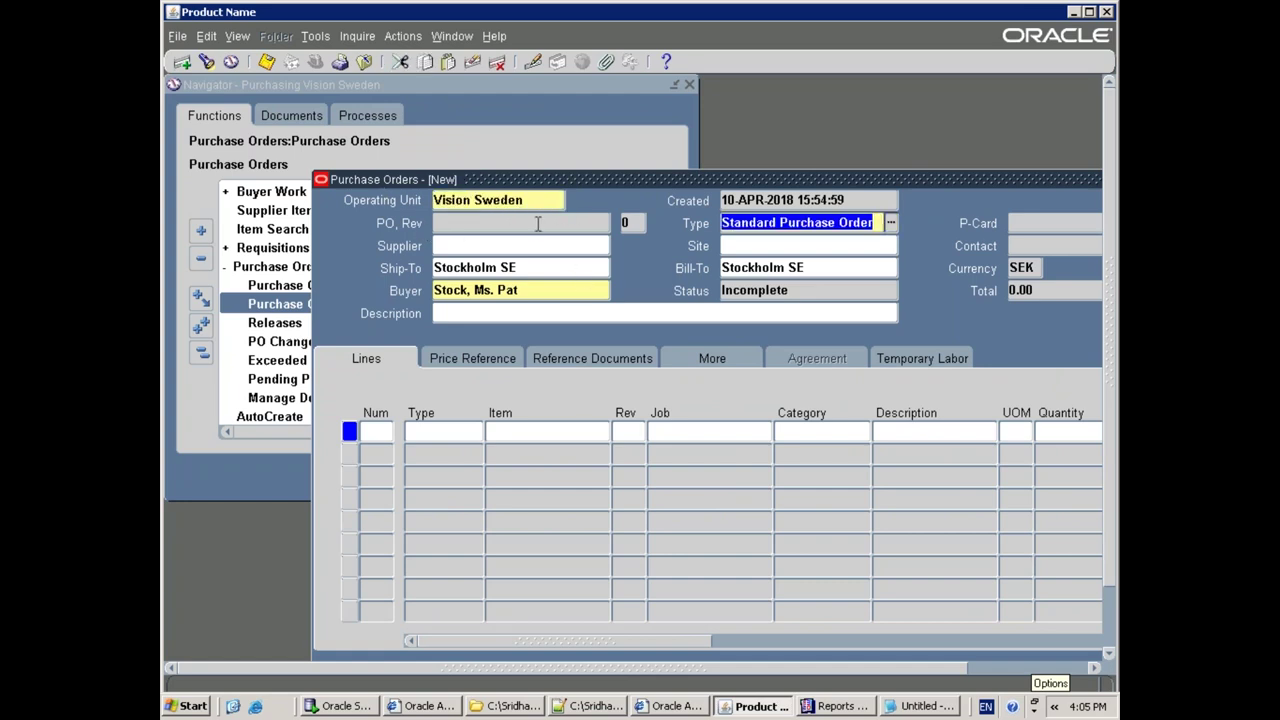
click(540, 203)
key(Tab)
key(shift+Tab)
key(Tab)
key(shift+Tab)
key(Tab)
Step: Set supplier GE Capital with site GÖTEBORG and save the order as PO 4956
click(466, 250)
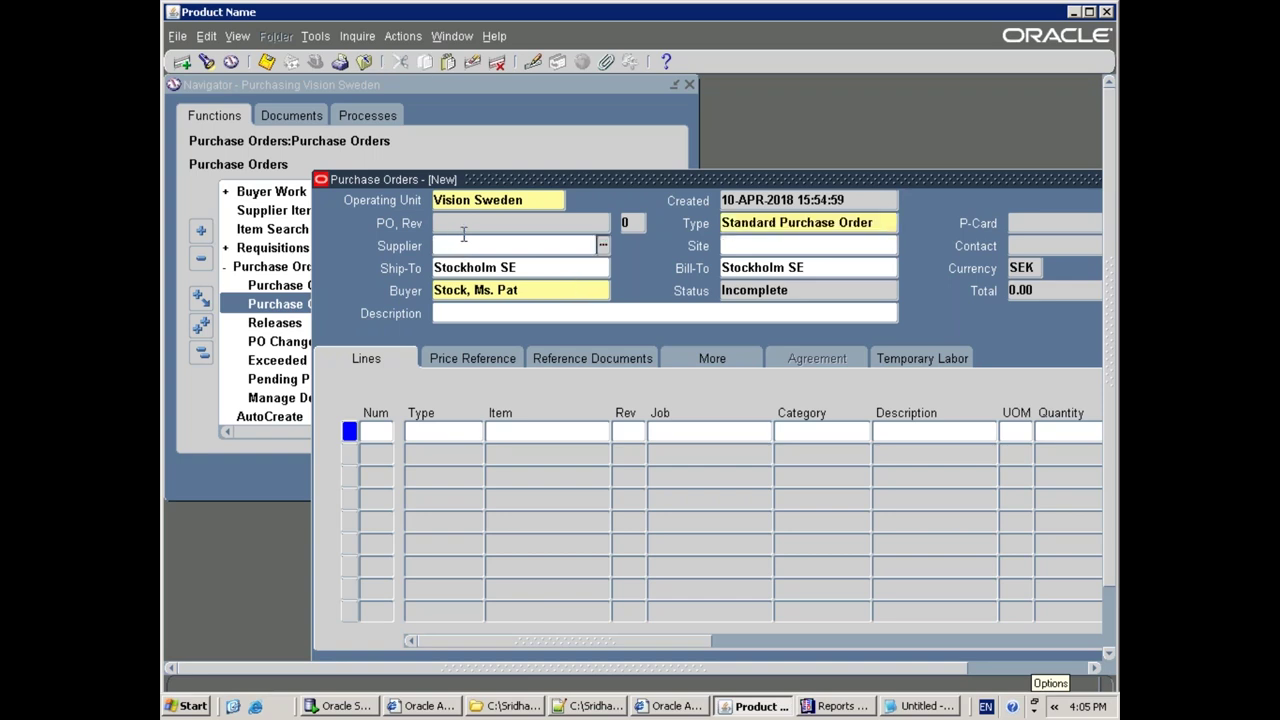
click(456, 222)
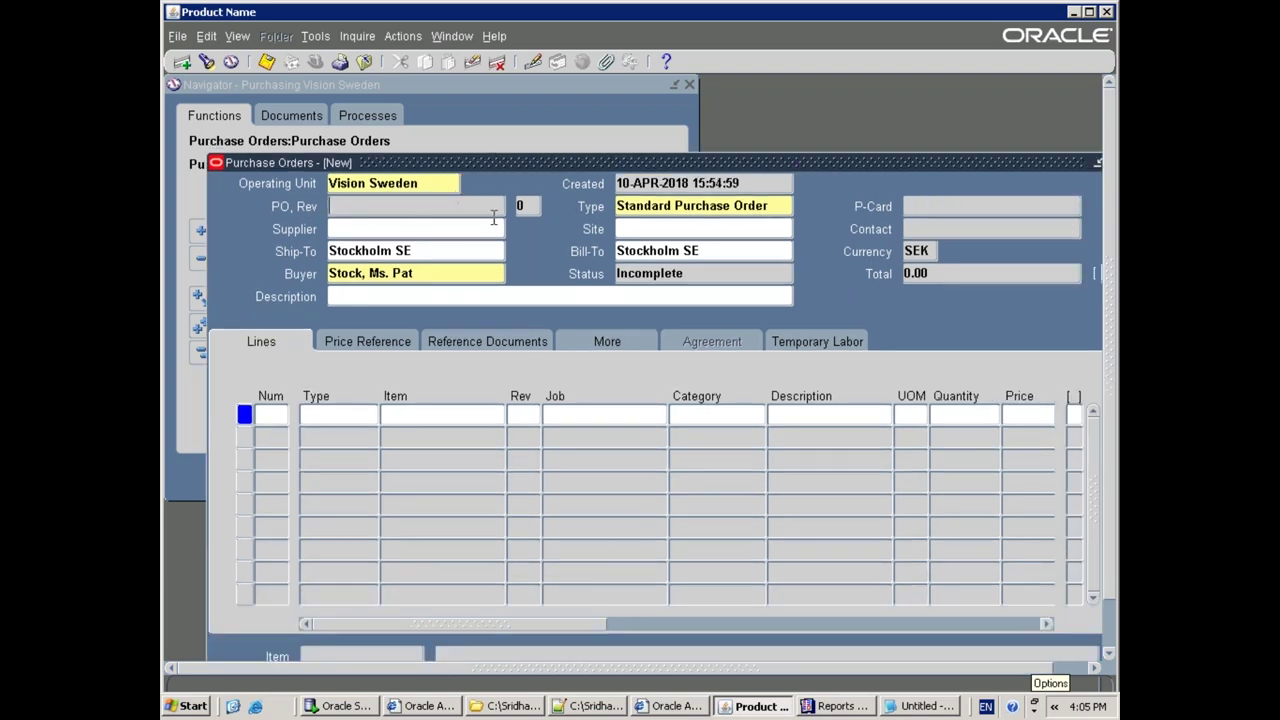
click(492, 228)
text(g)
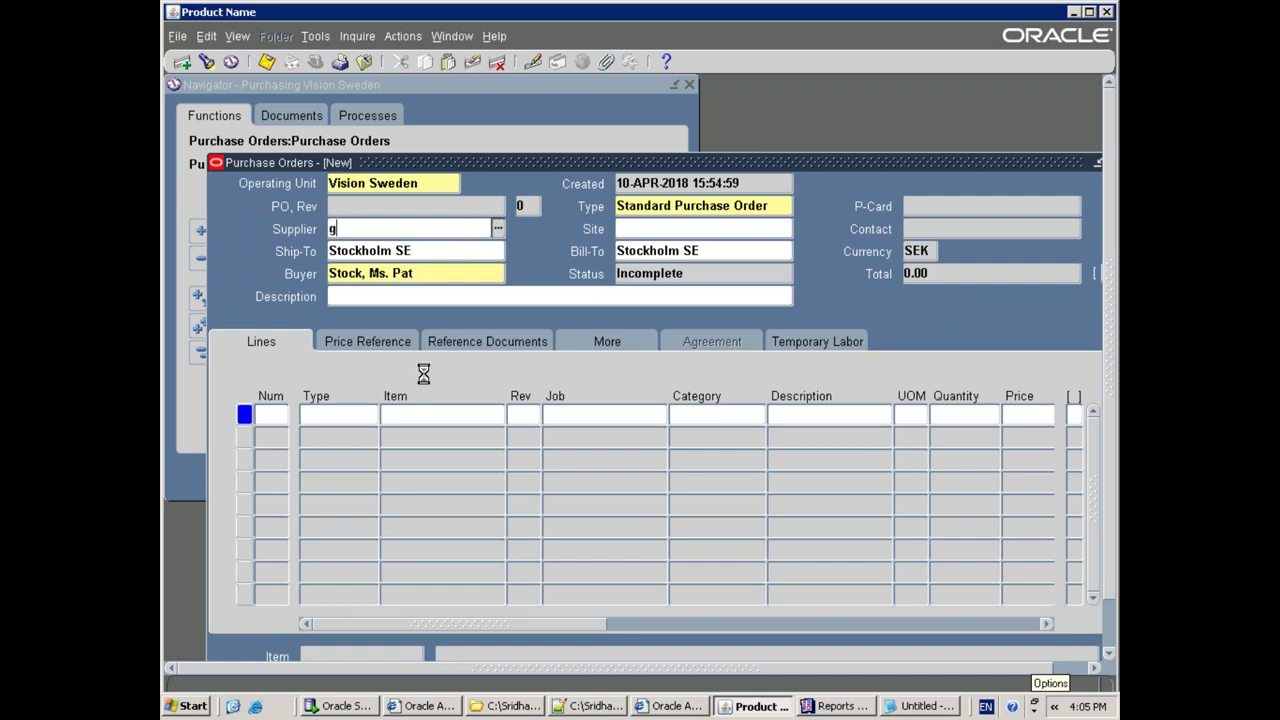
key(Tab)
key(Return)
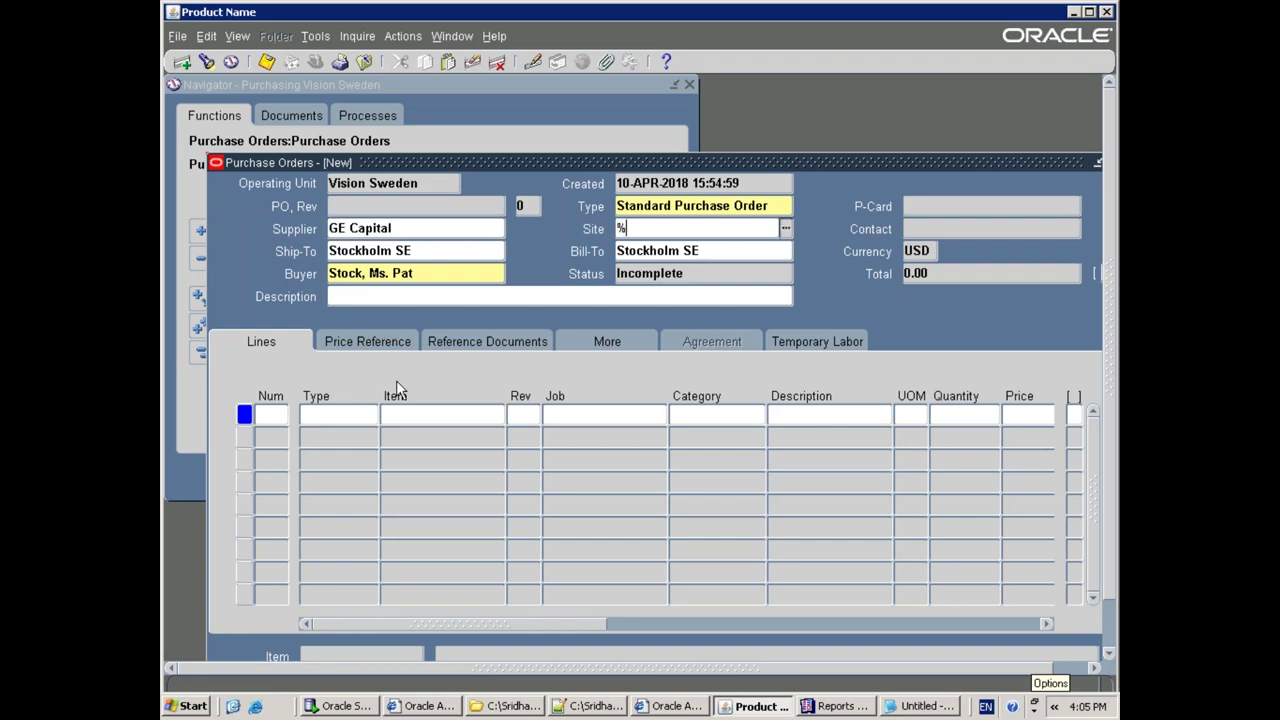
key(Tab)
key(Return)
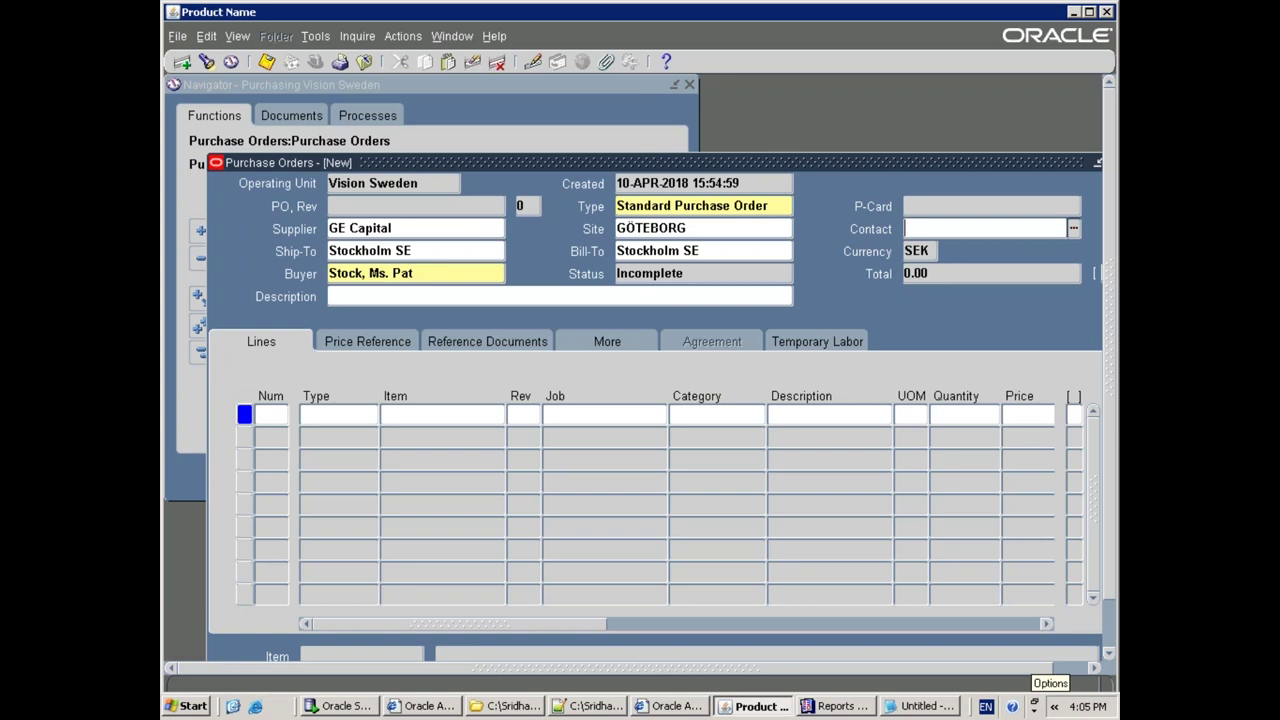
key(ctrl+s)
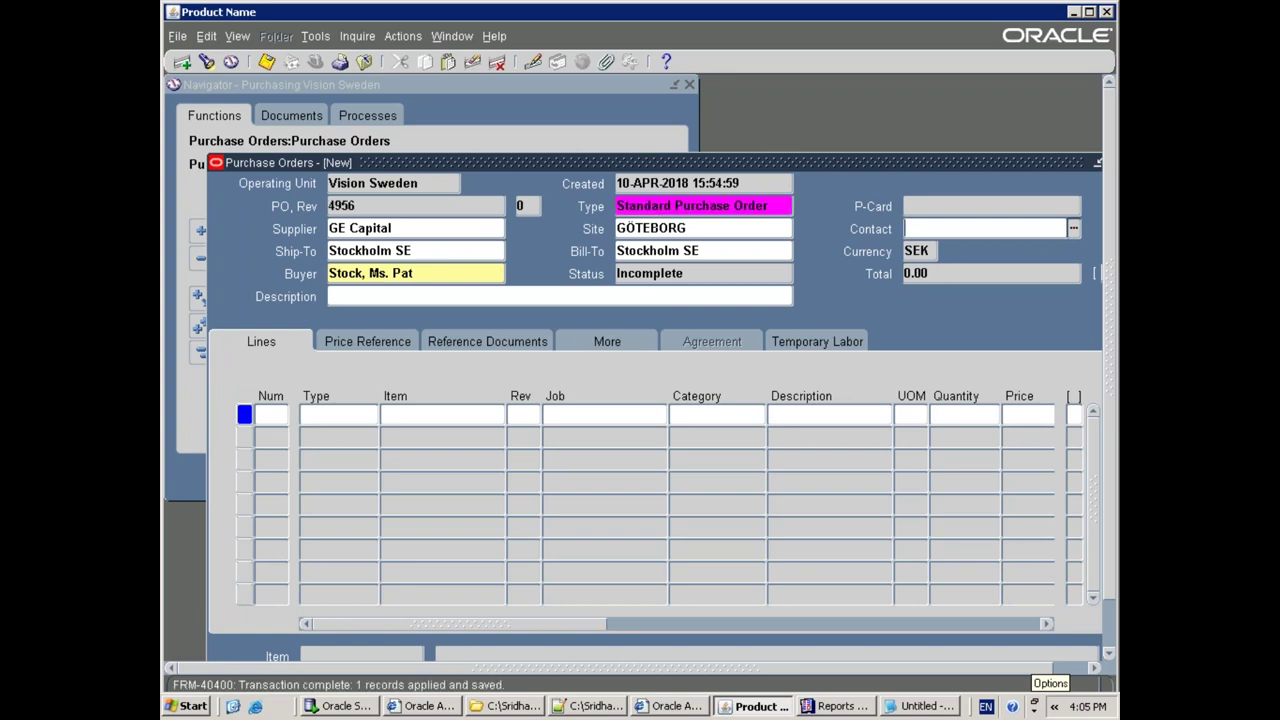
click(368, 207)
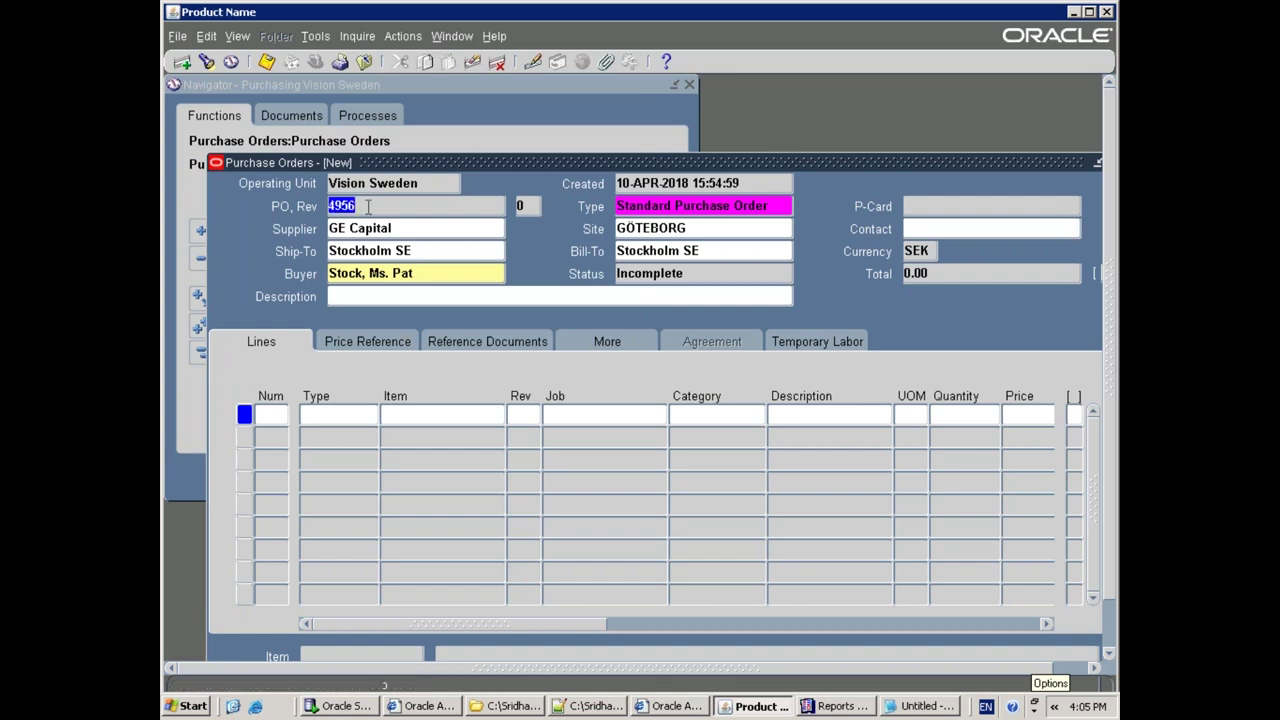
Step: In SQL Developer, run select * from po_headers_all where segment1='4956'
click(362, 702)
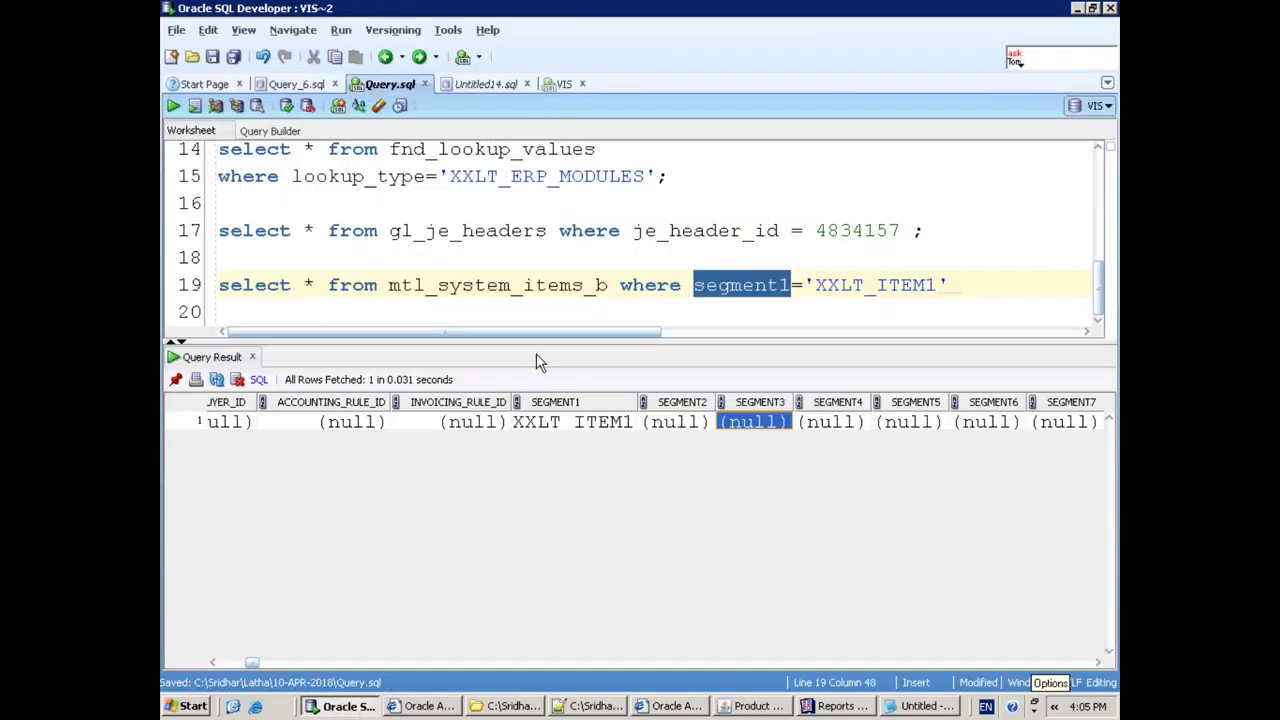
click(964, 301)
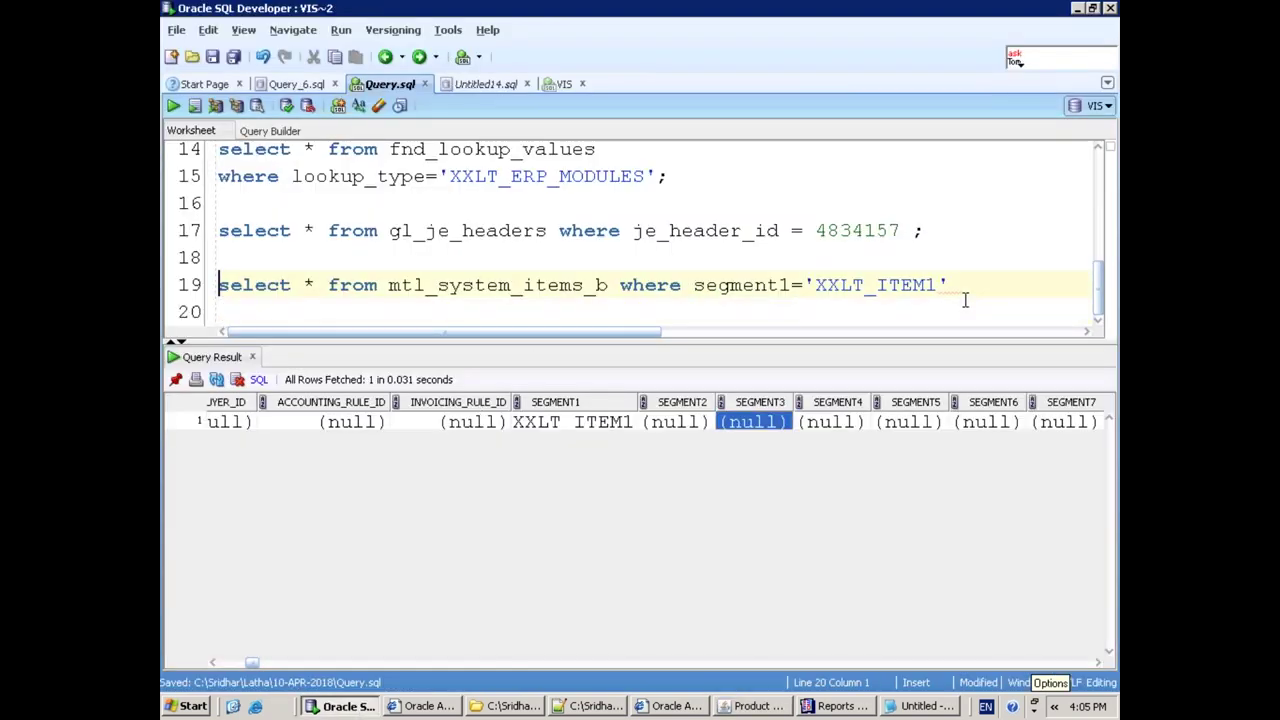
text(;)
key(Return)
key(Return)
key(Return)
text(sel)
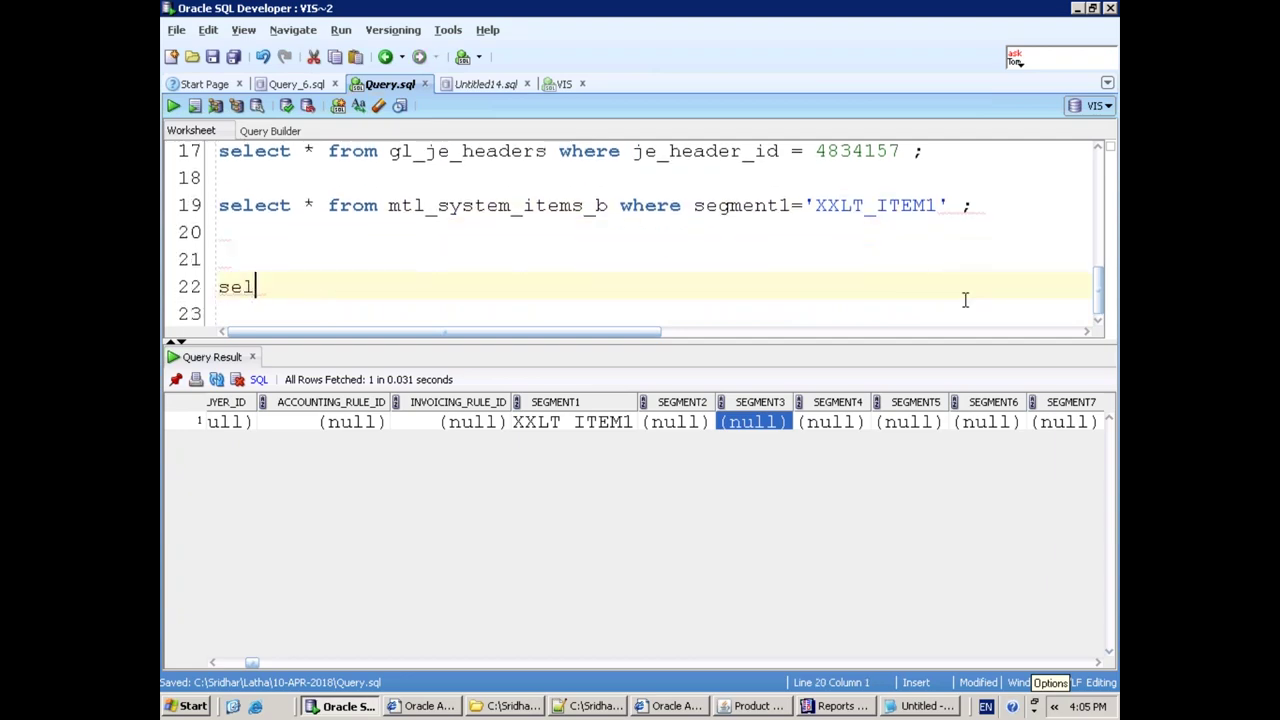
text(ect * from po)
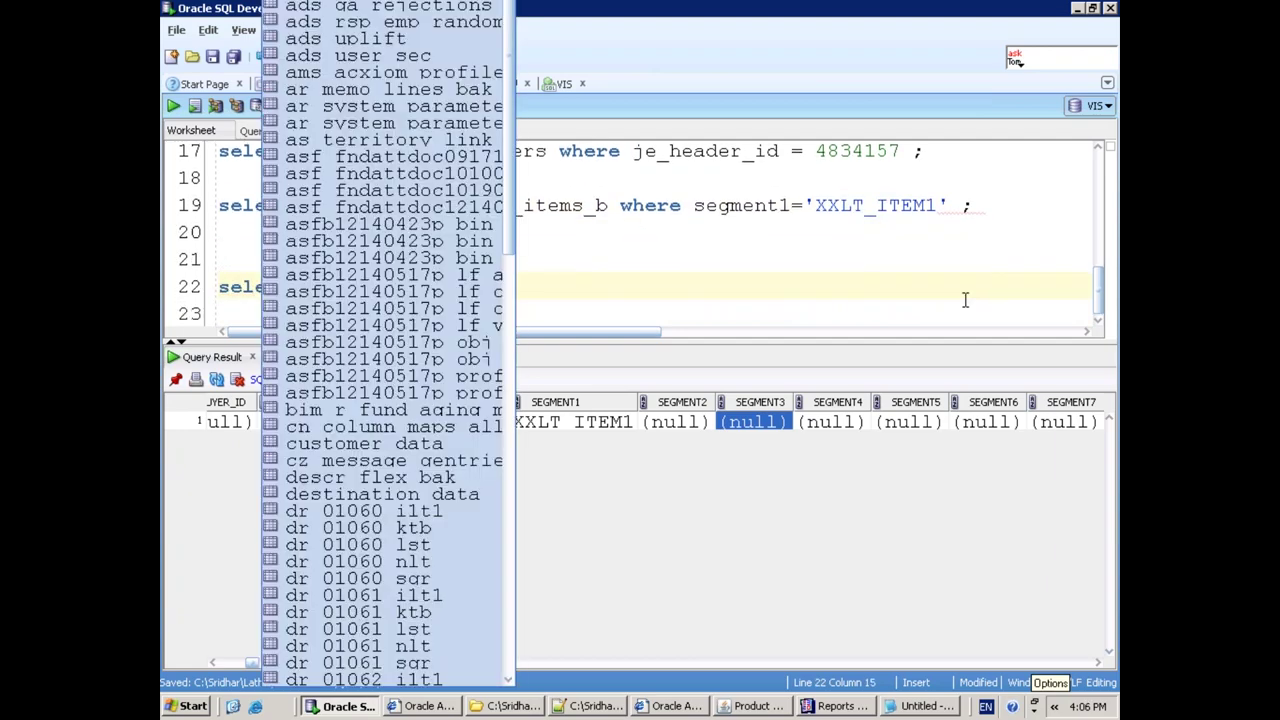
text(_header)
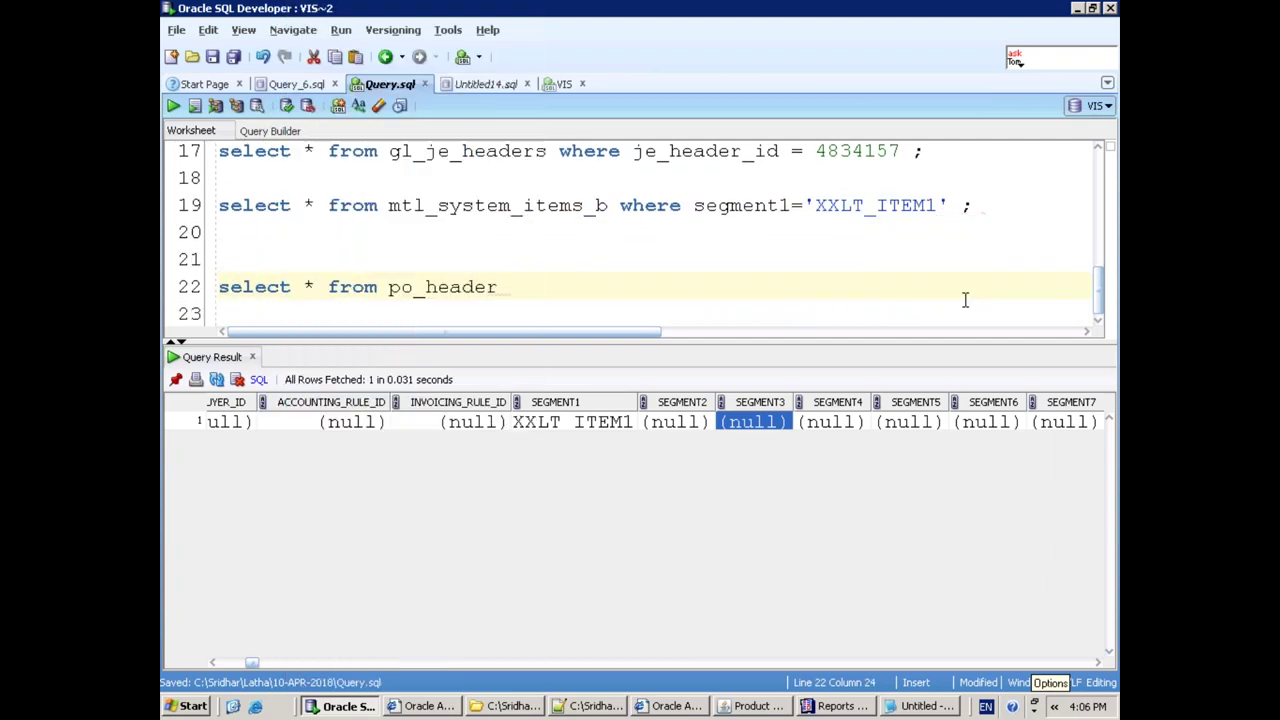
text(s_a)
text(here )
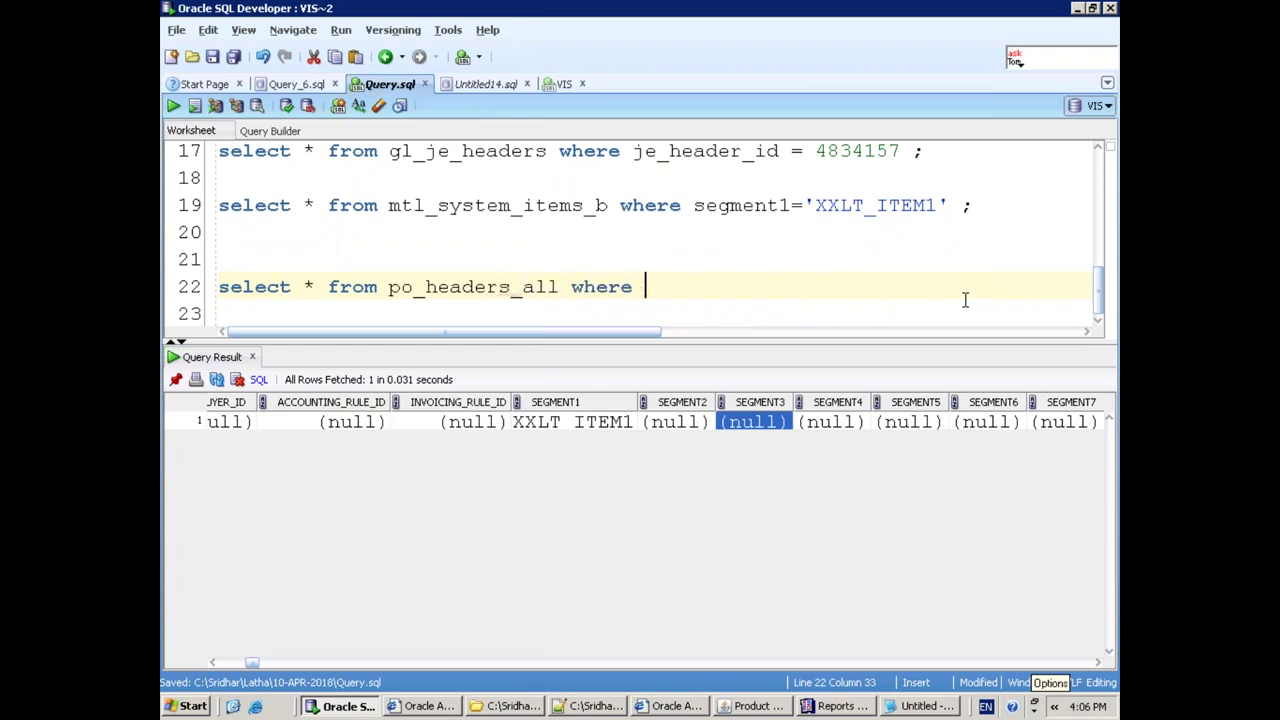
text(segment1)
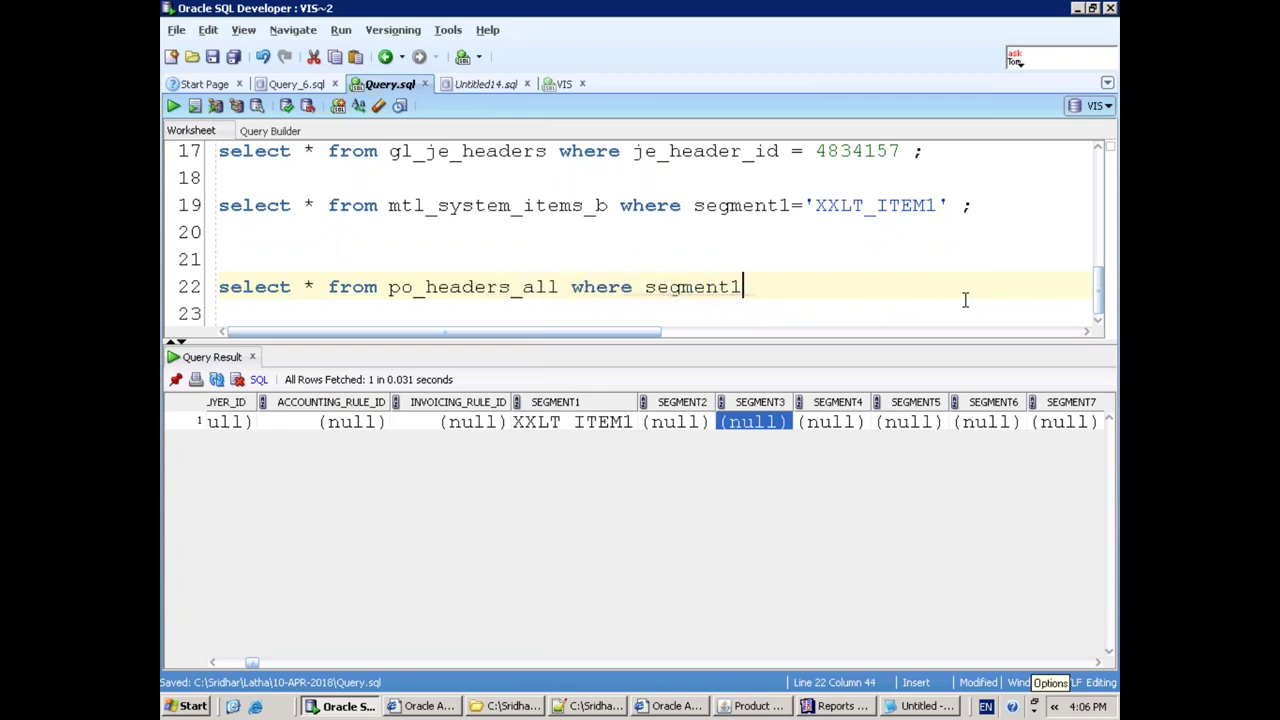
text(='4956';)
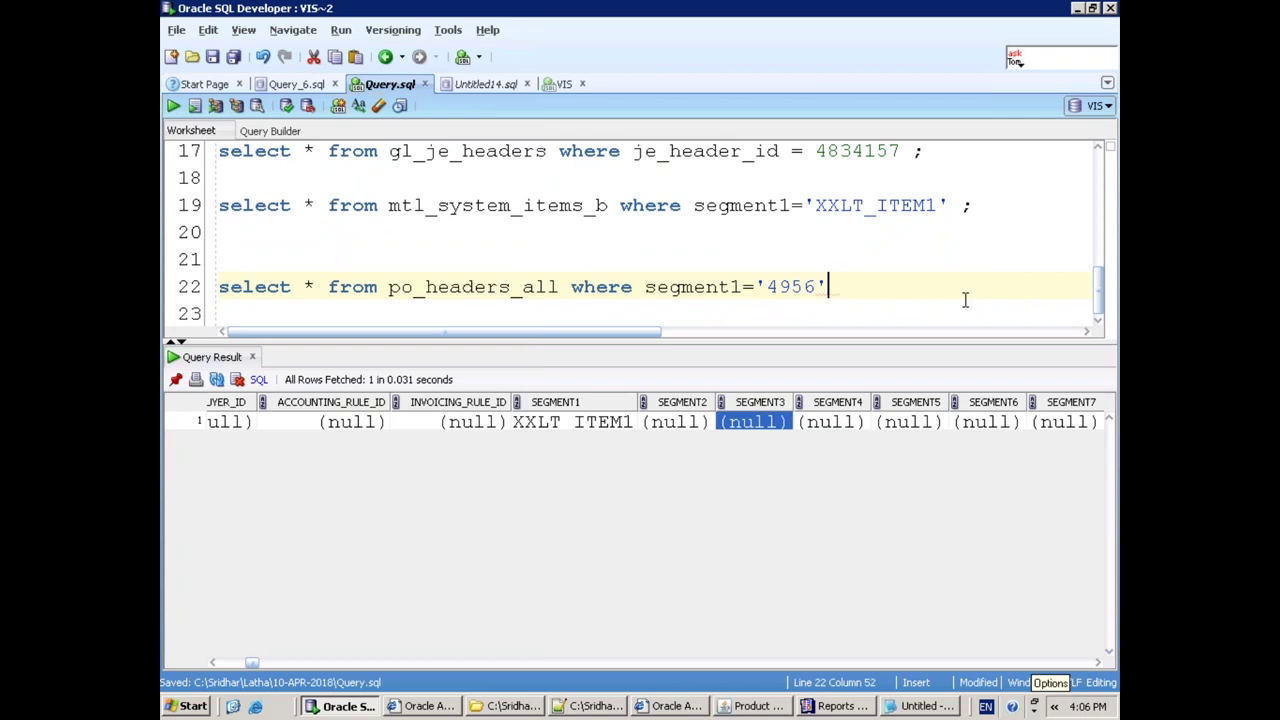
key(ctrl+Return)
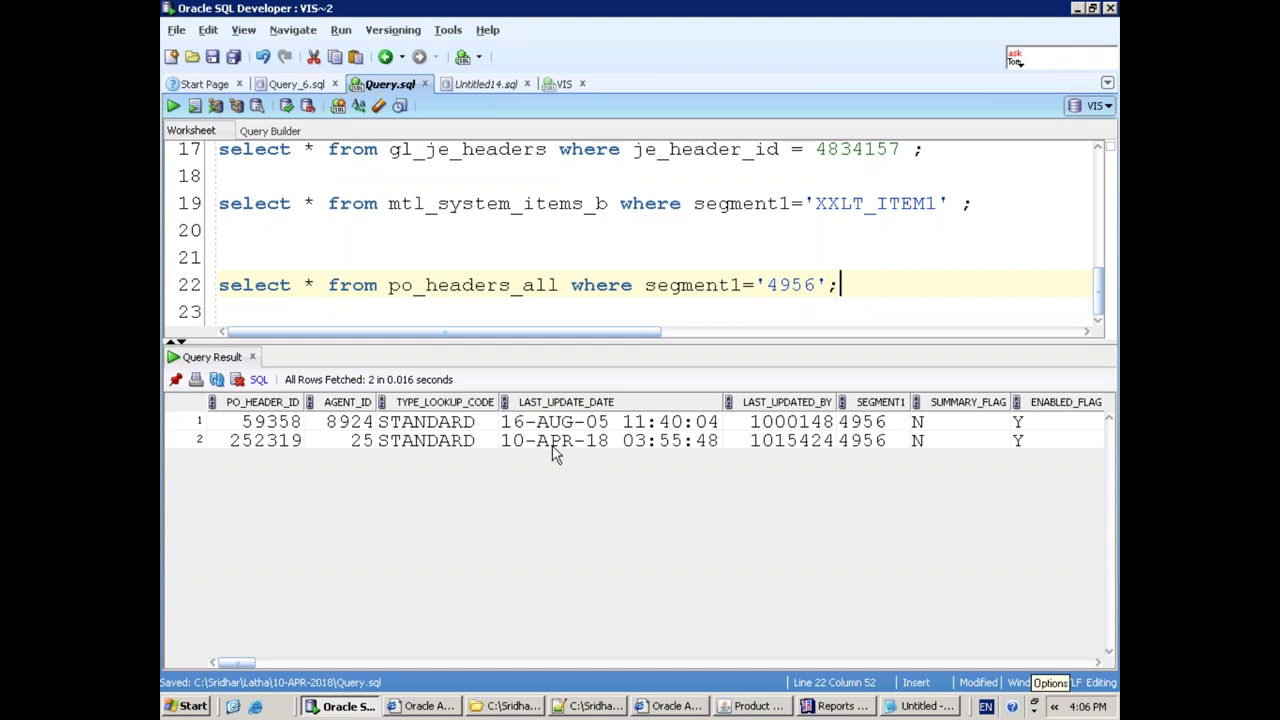
Step: Inspect the second result row's PO_HEADER_ID and AGENT_ID values
click(710, 441)
key(Left)
key(Left)
key(Left)
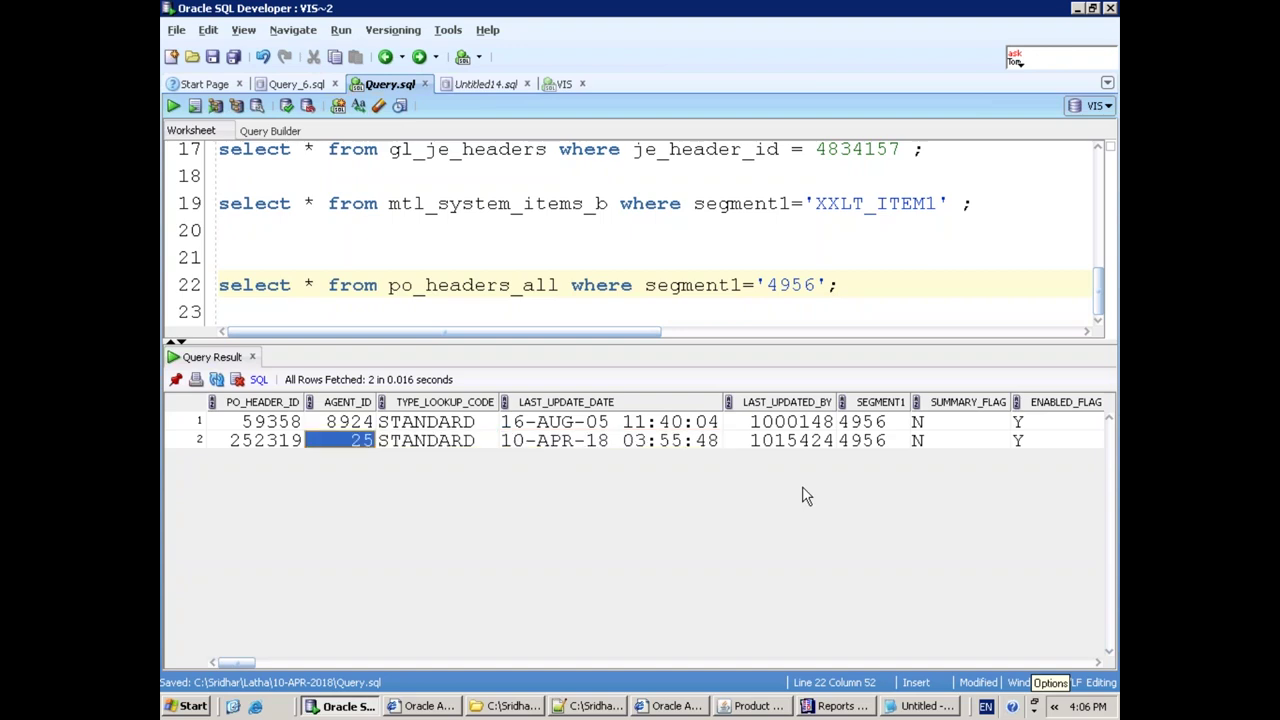
key(Right)
key(Left)
Step: Compare both rows' AGENT_ID, PO_HEADER_ID, SEGMENT1 and LAST_UPDATED_BY values
key(Right)
key(Left)
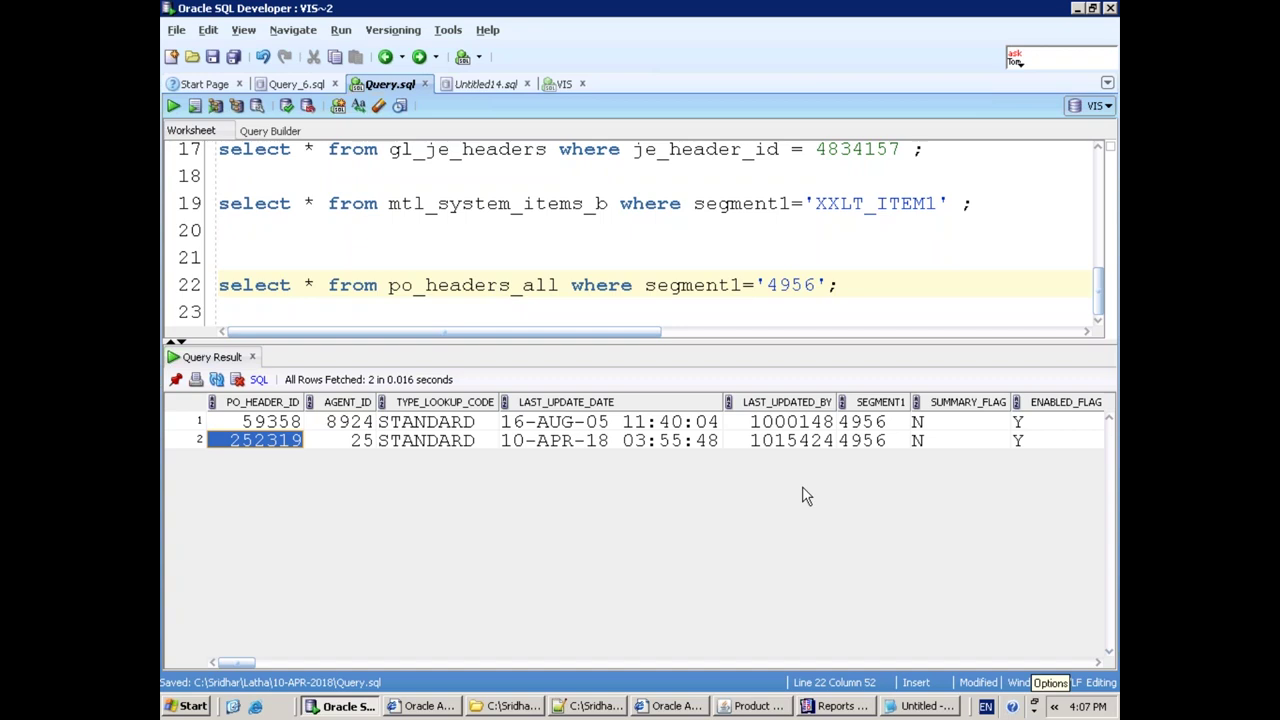
click(264, 422)
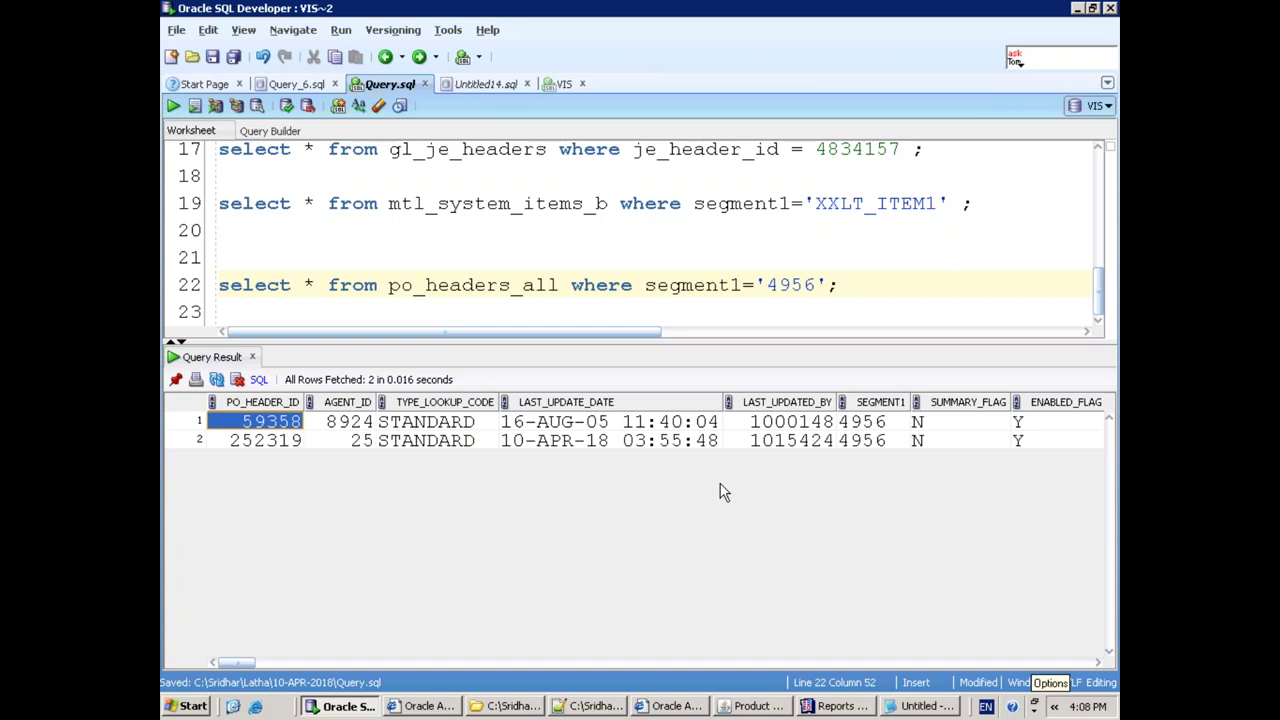
click(873, 441)
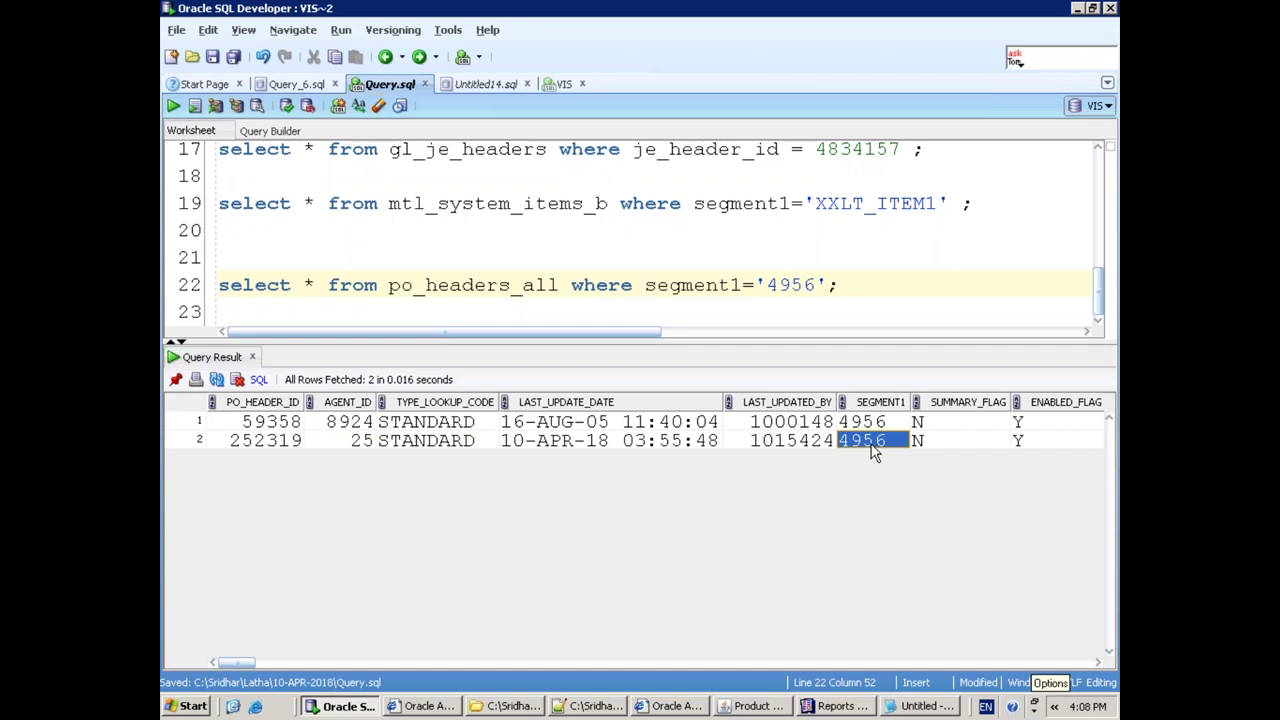
click(806, 448)
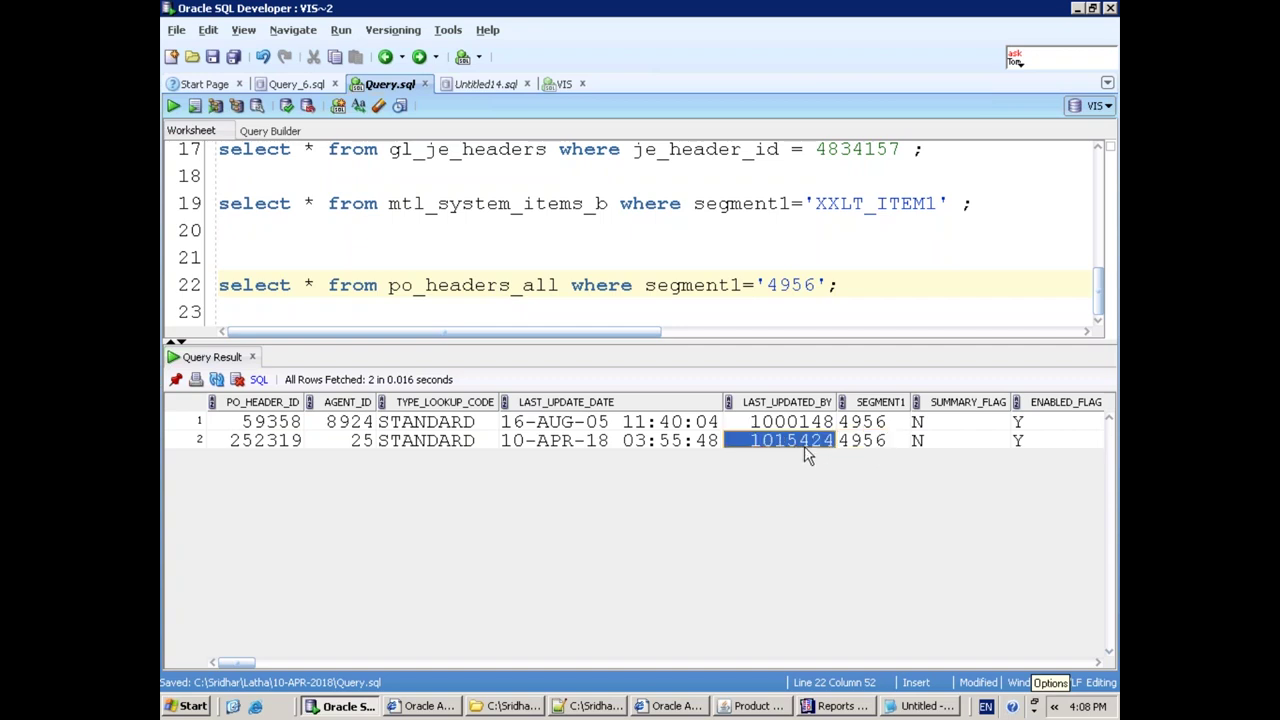
Step: Close the purchase order form and switch to the General Ledger responsibility
click(765, 710)
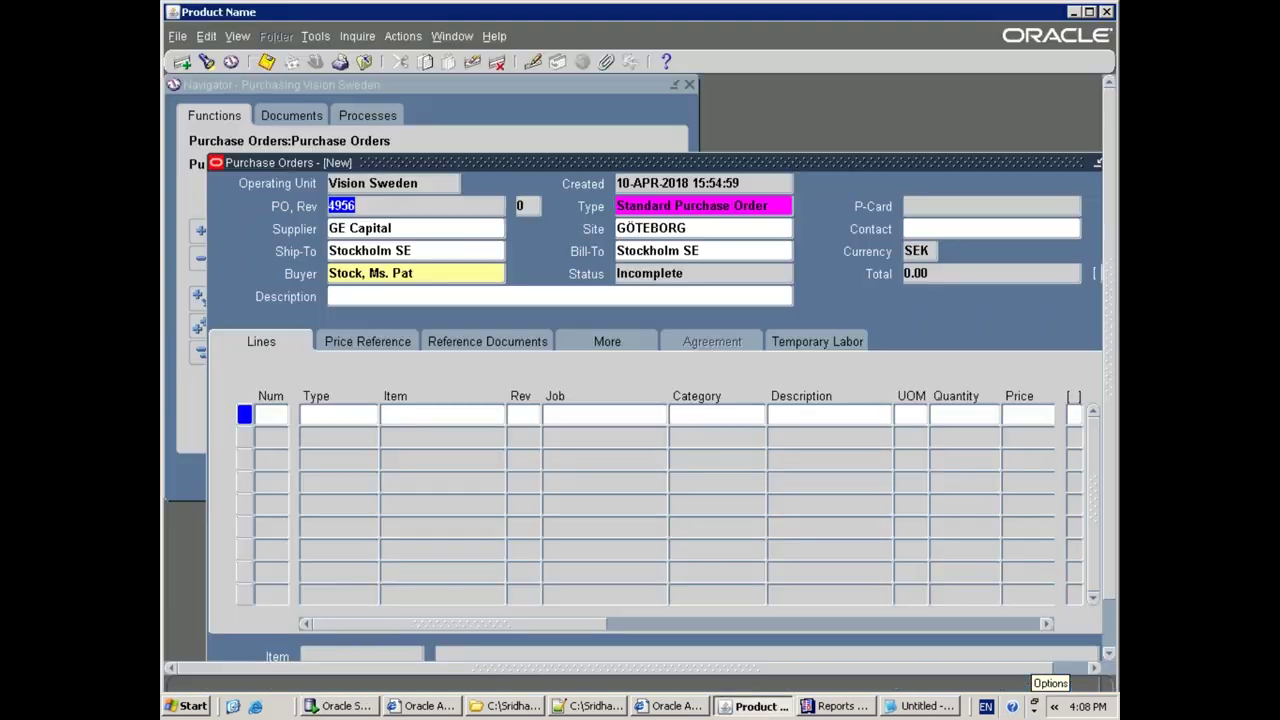
key(alt)
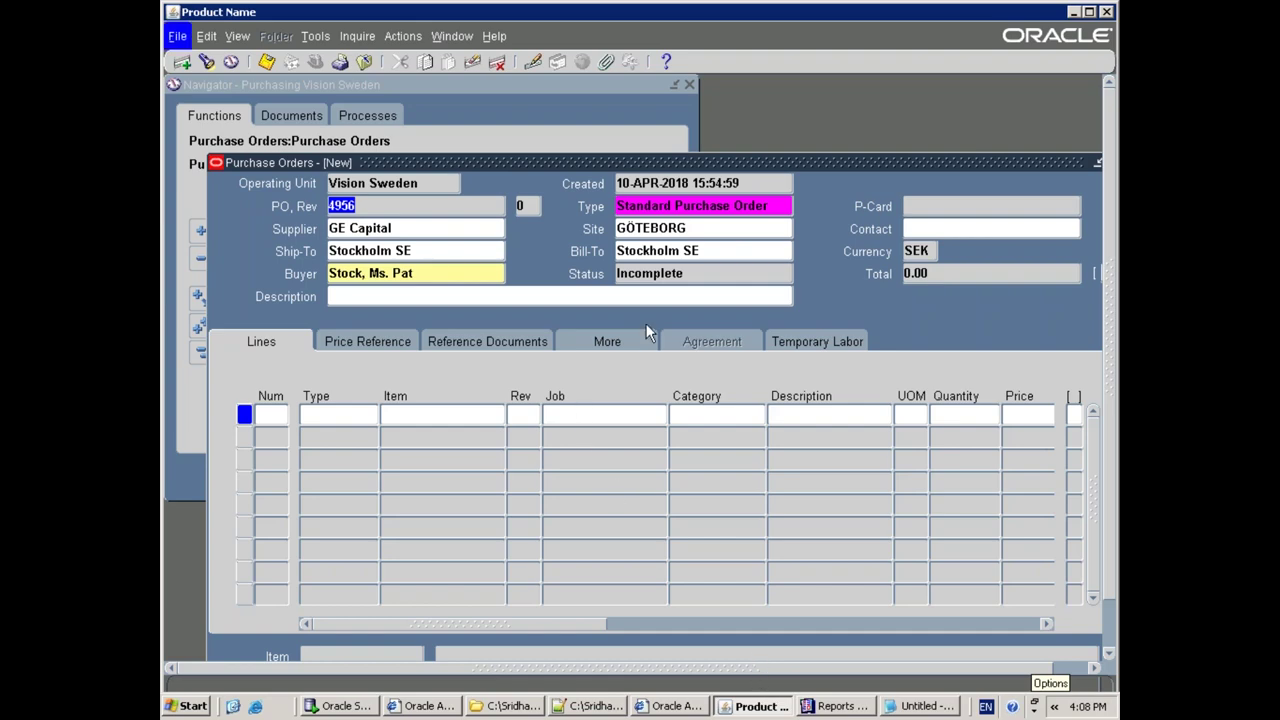
key(alt)
key(F4)
key(alt+f)
text(rG)
key(Return)
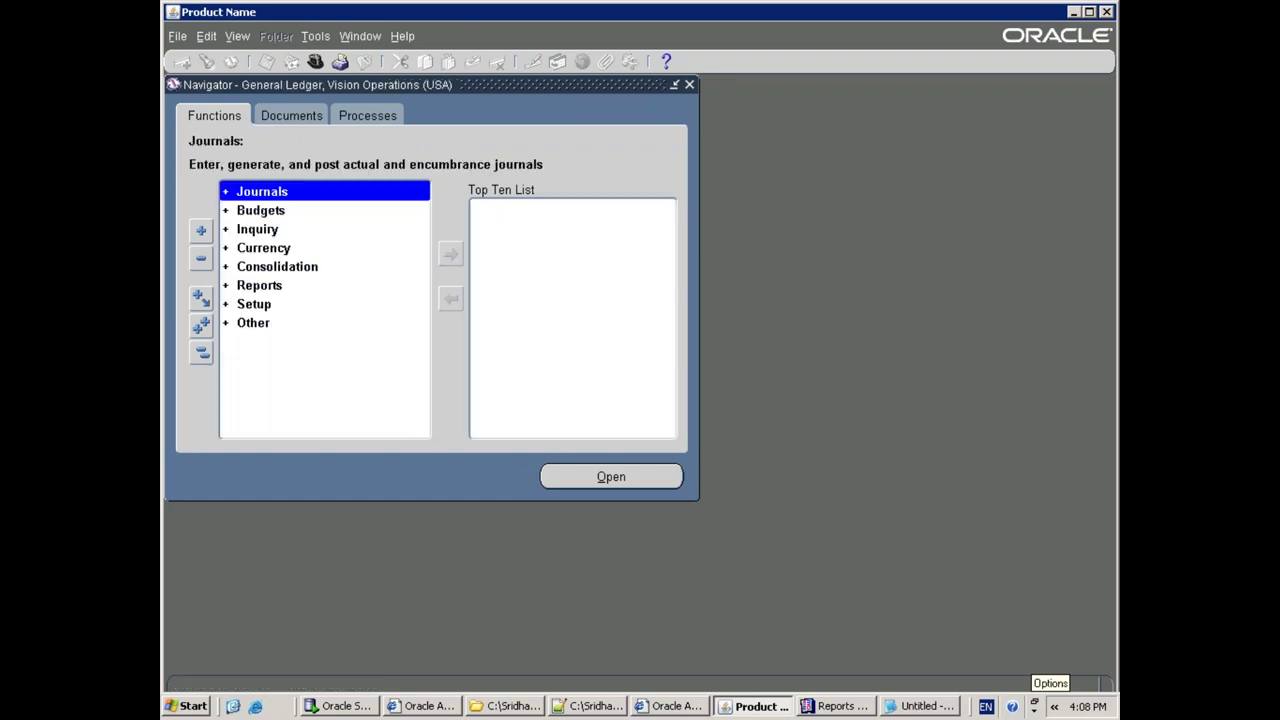
Step: Open Enter Journals and start a new journal named 'test'
key(Return)
key(Down)
key(Return)
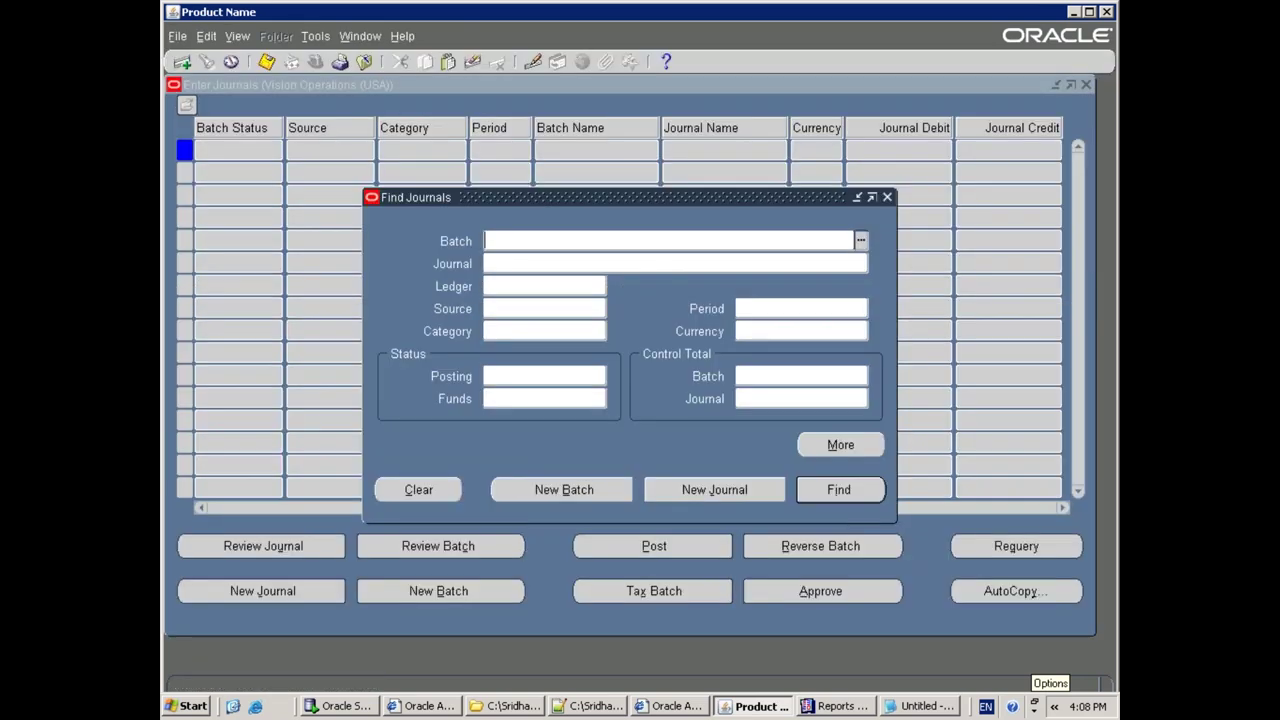
click(651, 491)
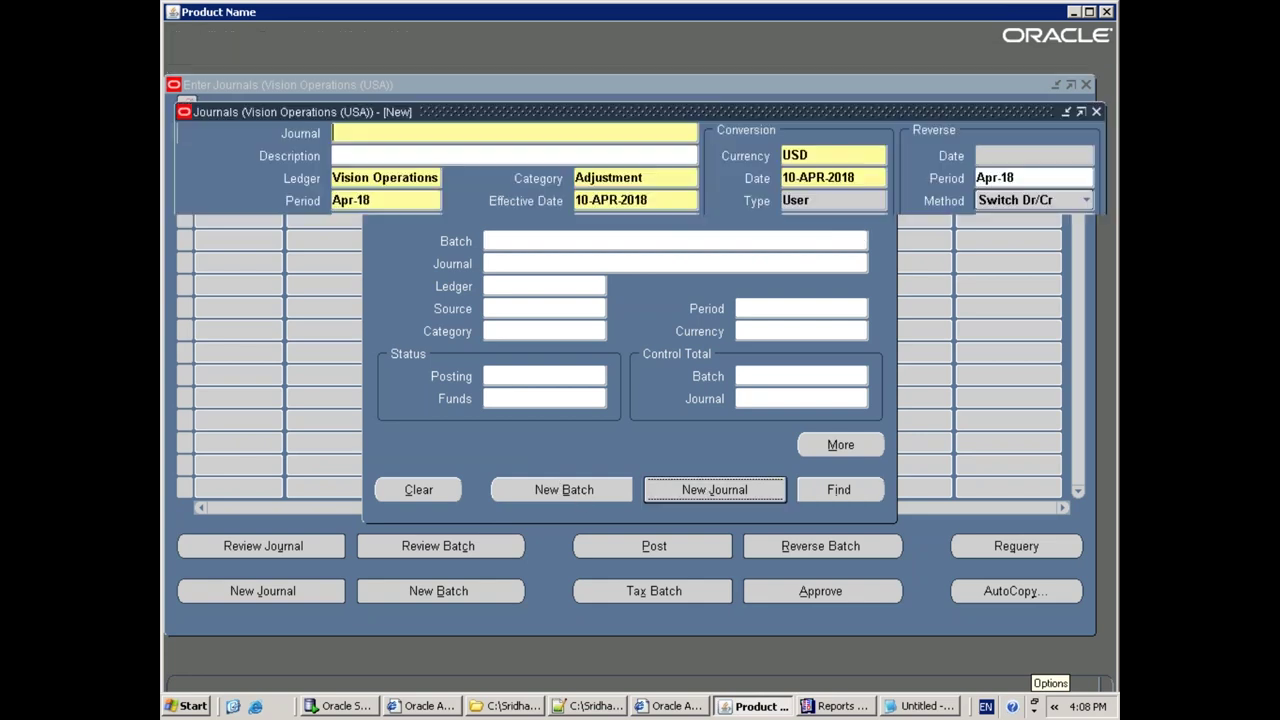
text(test)
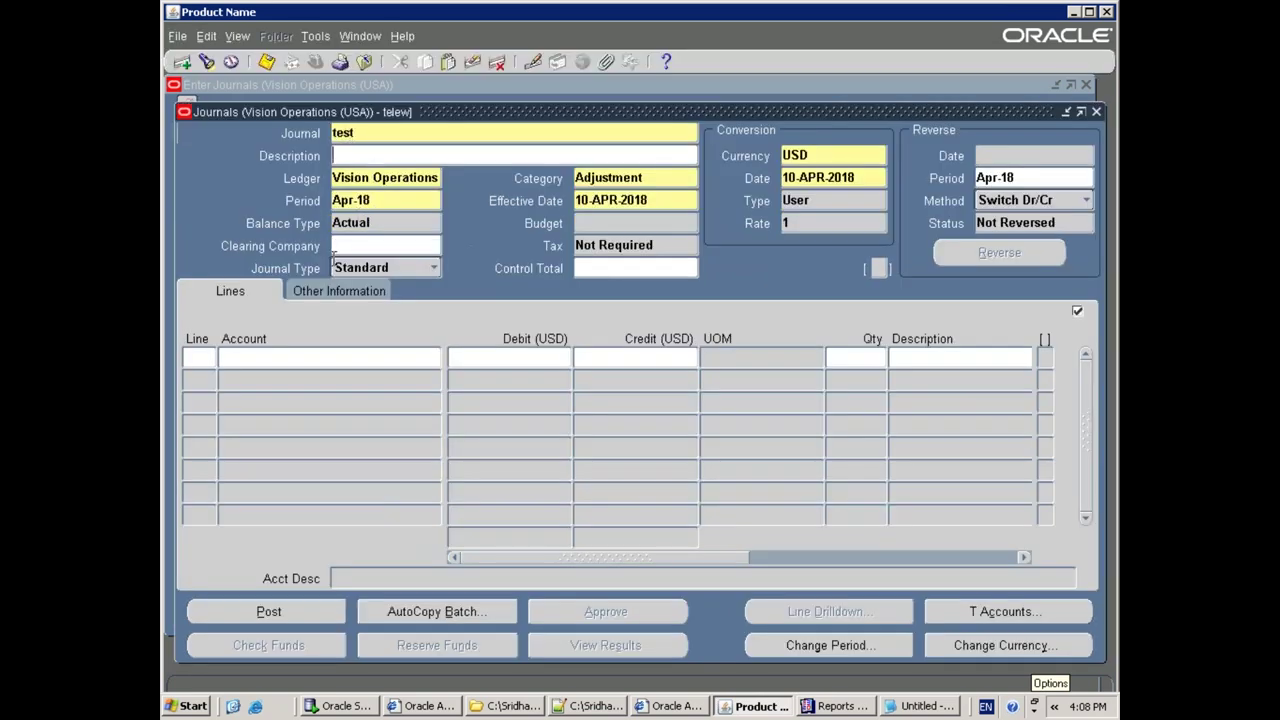
click(276, 357)
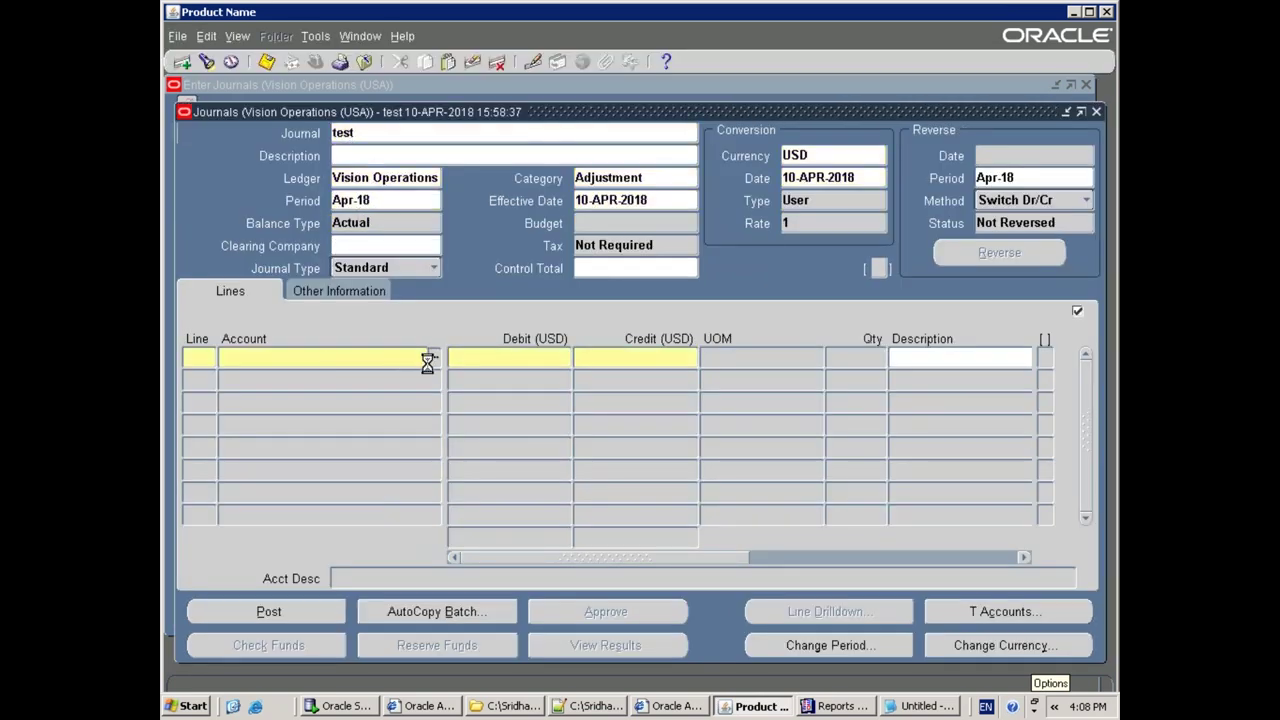
text(%)
key(Tab)
key(Return)
click(739, 418)
text(1)
click(196, 375)
text(1)
click(328, 380)
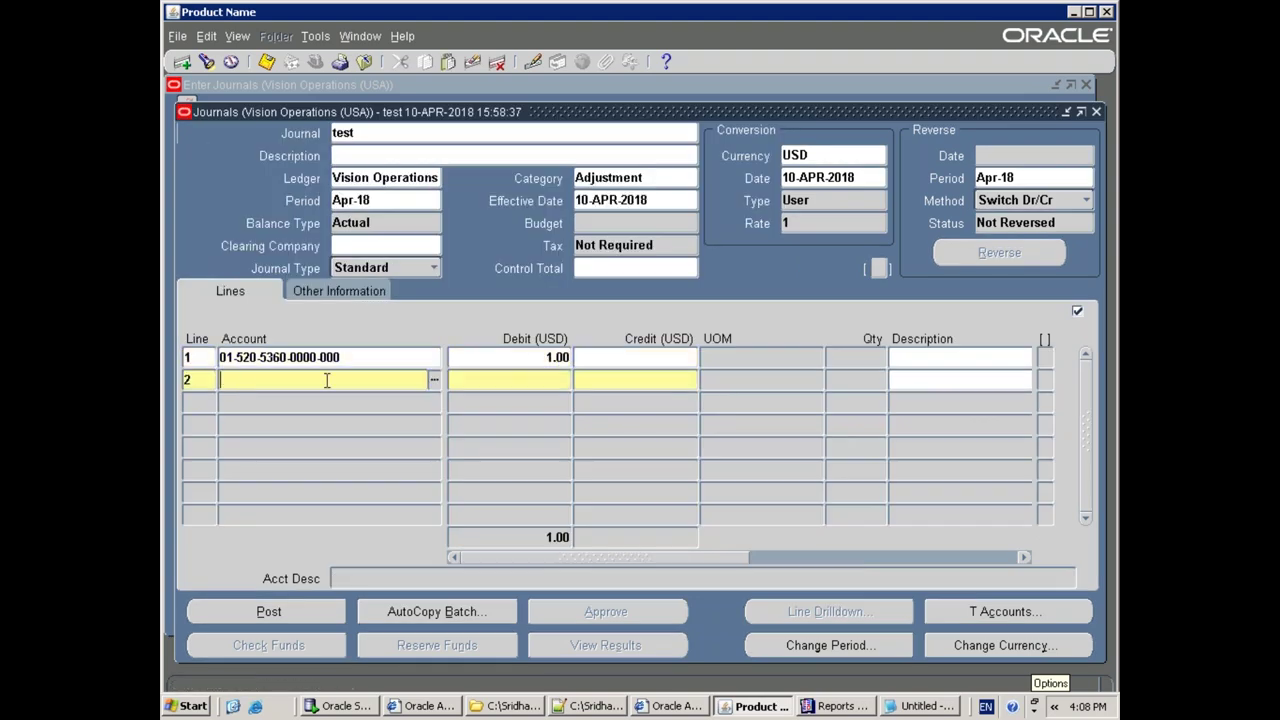
text(%)
key(Tab)
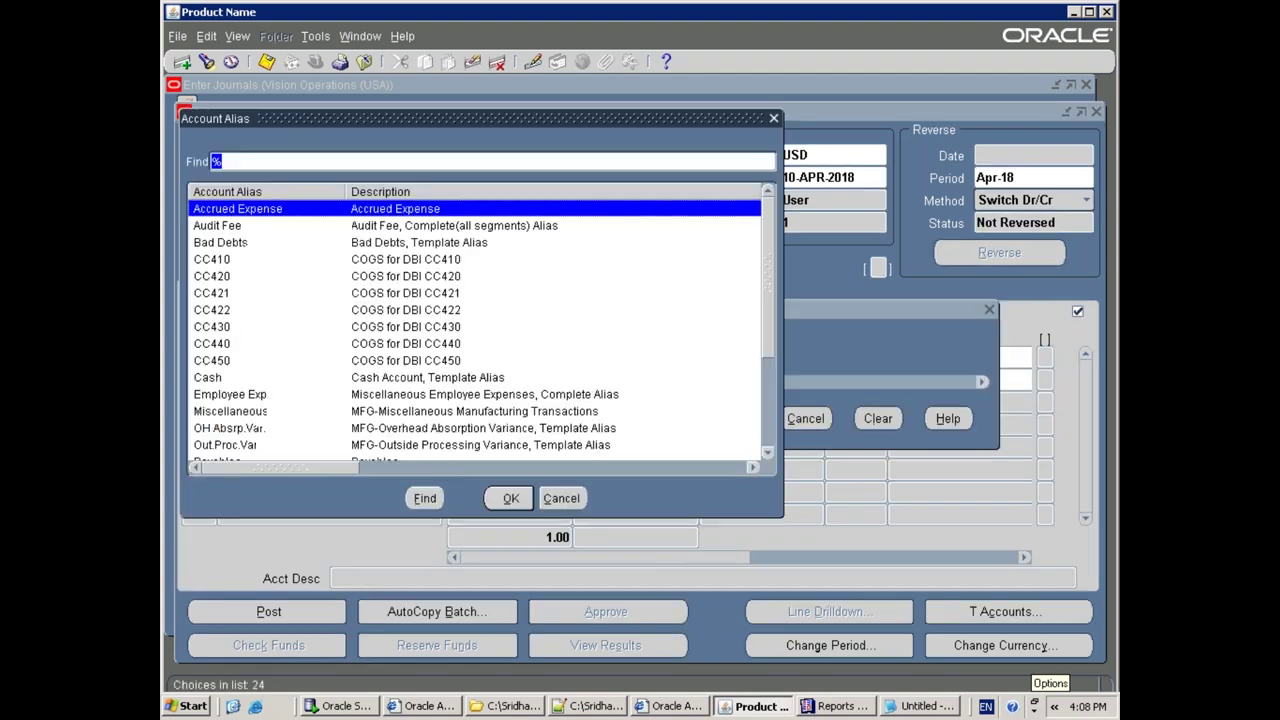
click(437, 461)
double_click(437, 455)
key(Return)
click(630, 380)
text(1)
key(Tab)
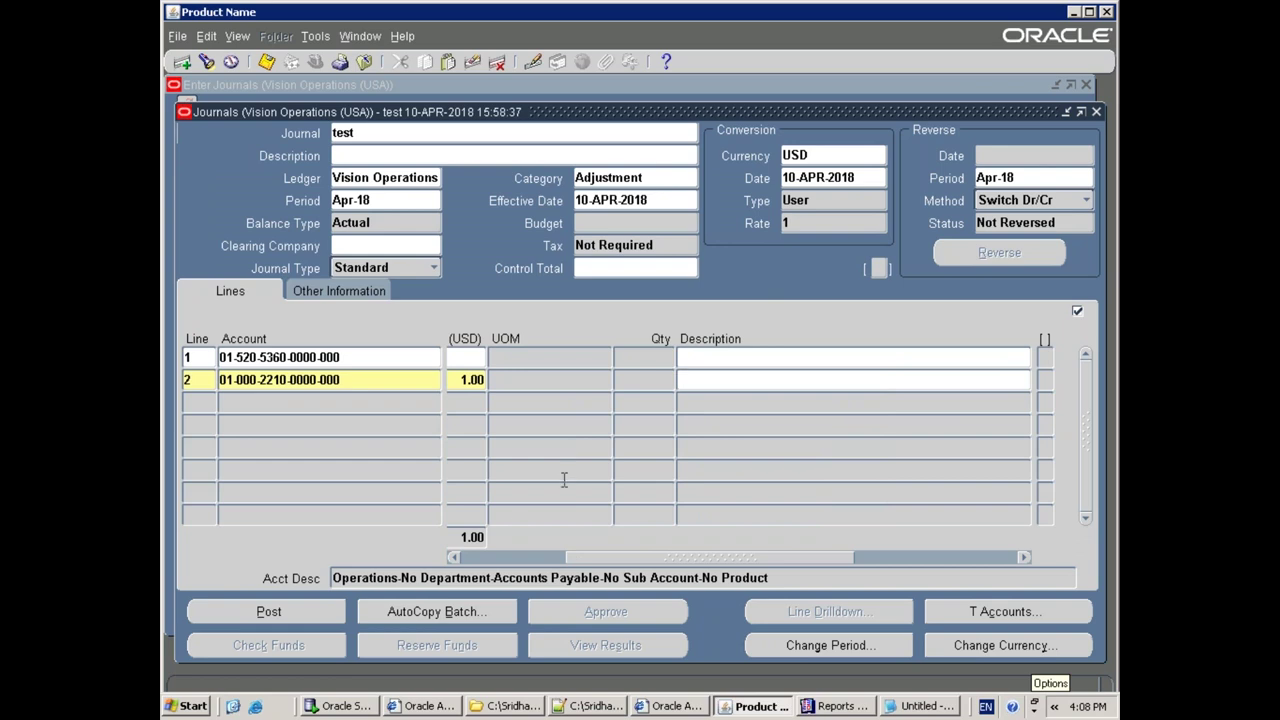
click(495, 556)
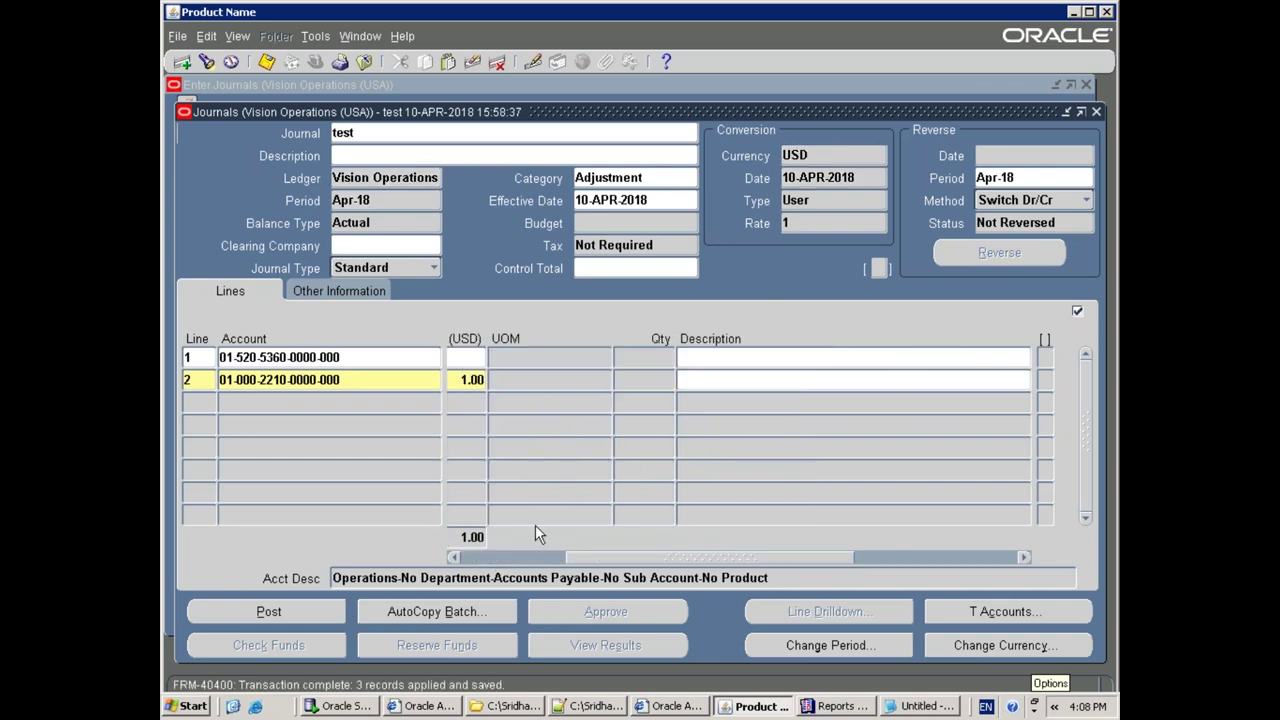
key(ctrl+s)
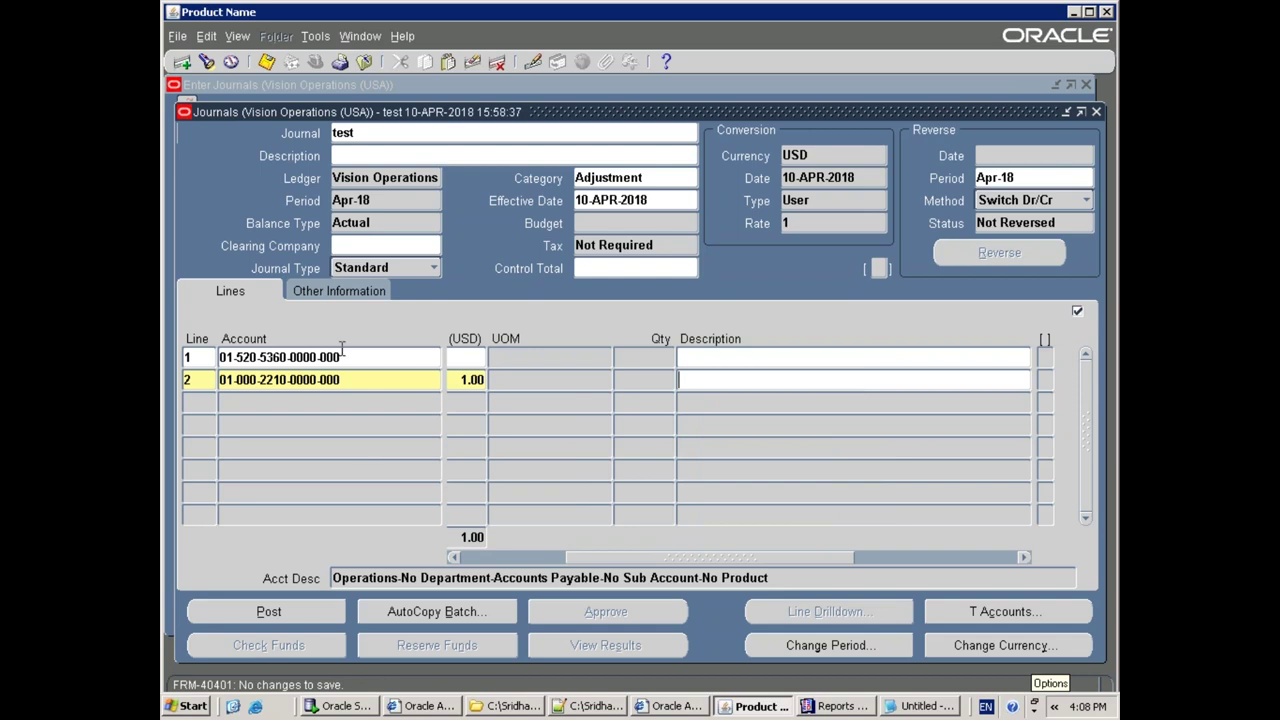
Step: Use Help > Diagnostics > Examine on line 1's account to show JE_HEADER_ID 4834158
click(428, 357)
click(399, 38)
mouse_move(440, 125)
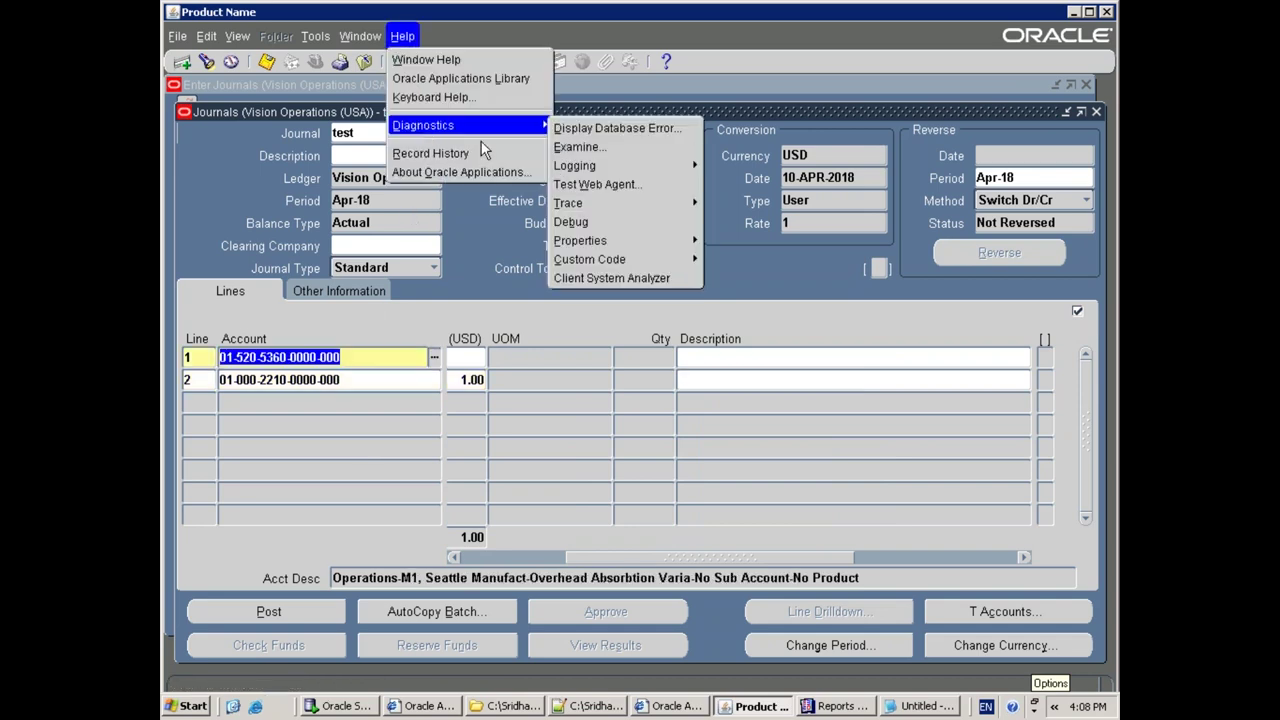
click(590, 146)
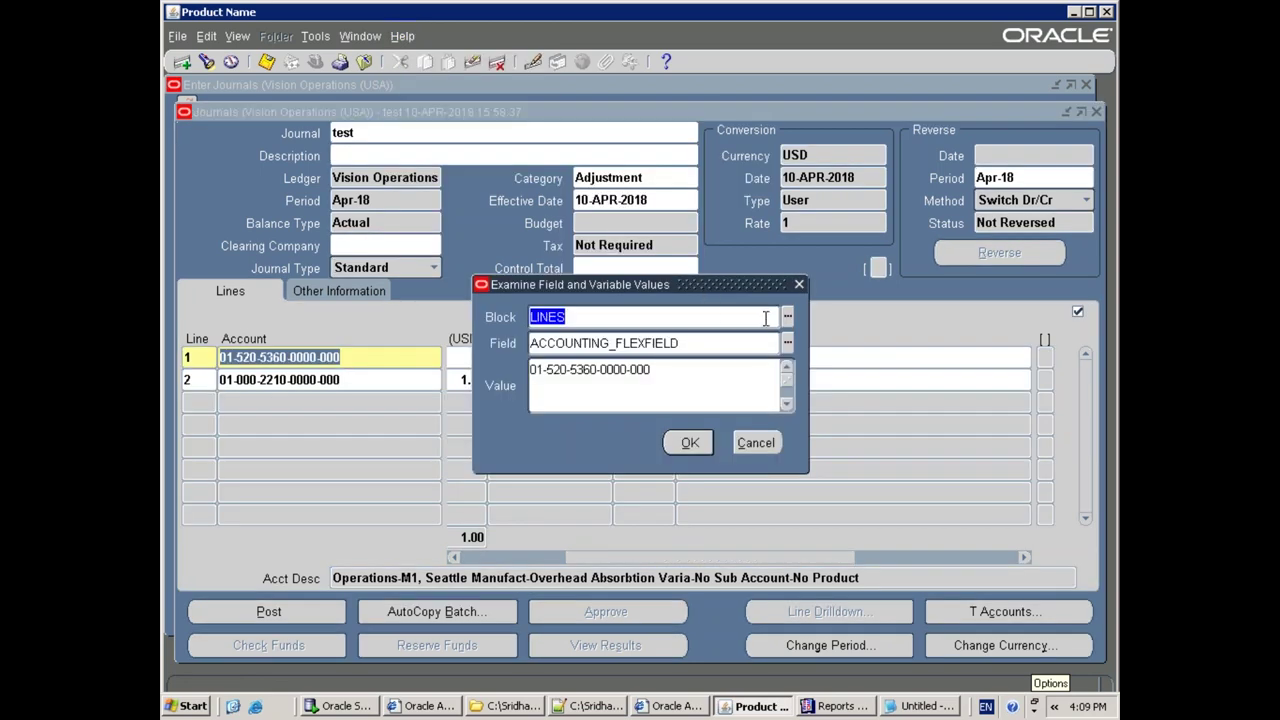
click(787, 342)
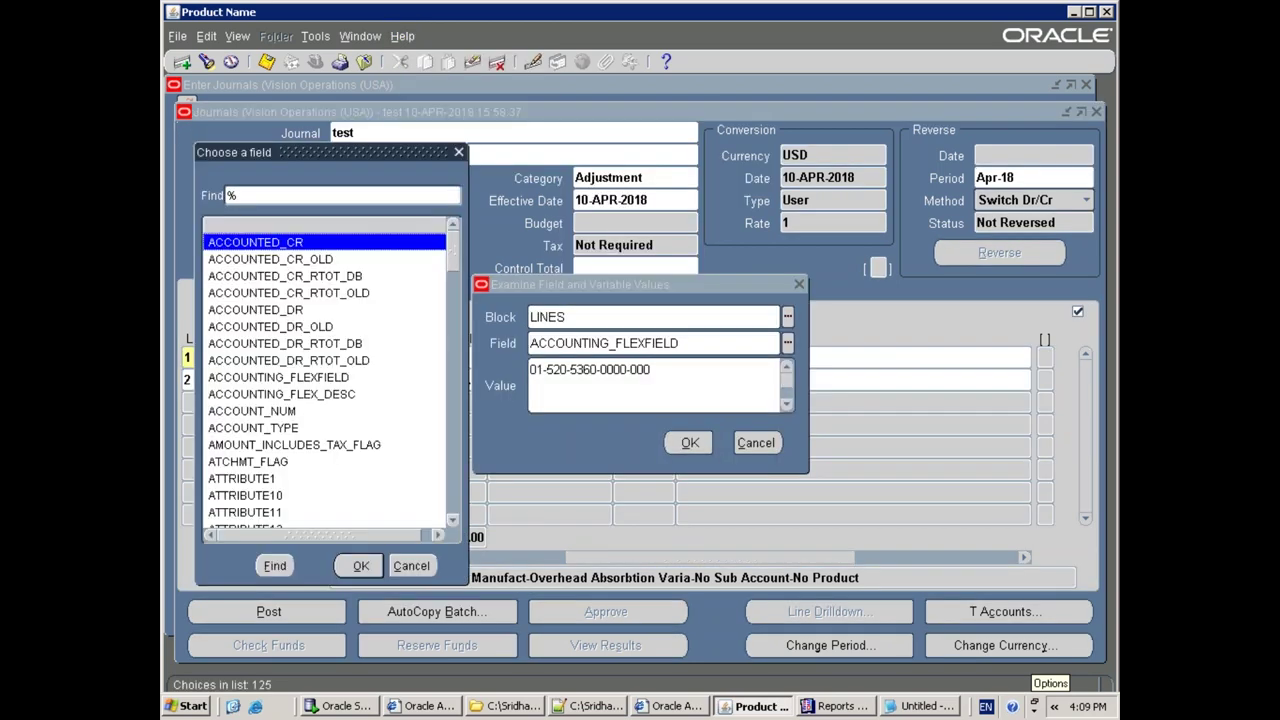
text(je_)
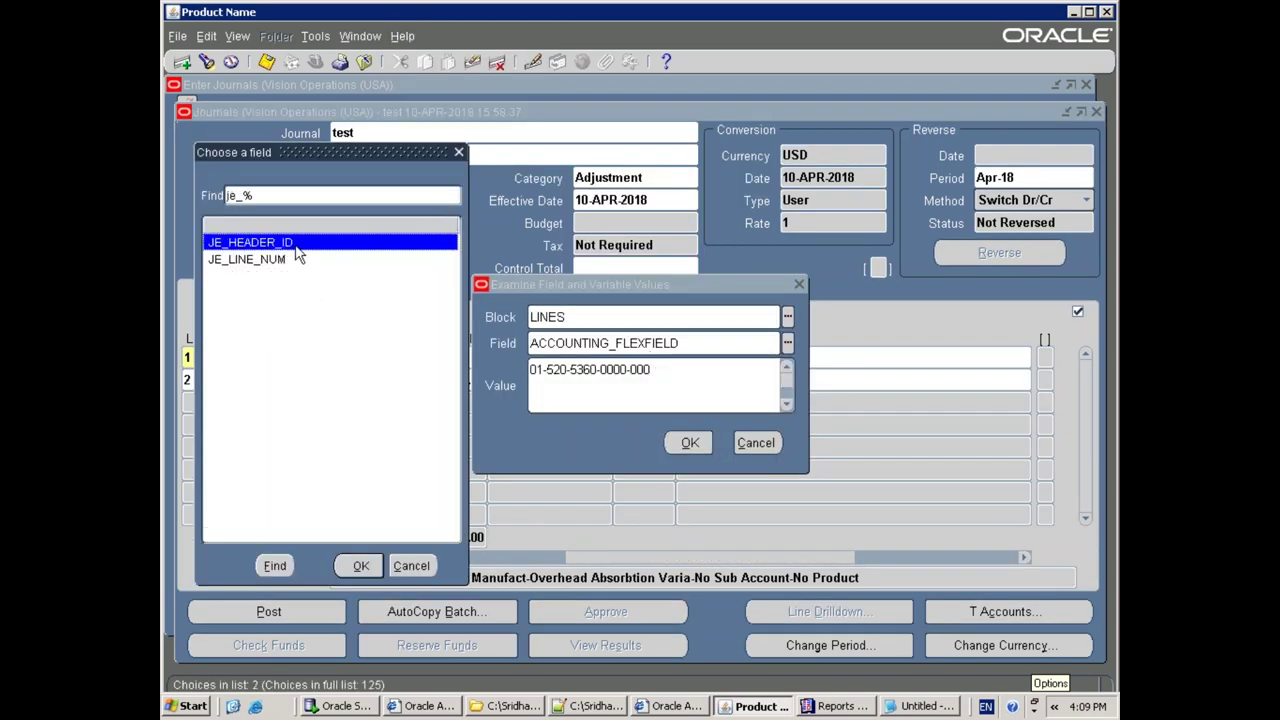
double_click(295, 244)
double_click(598, 388)
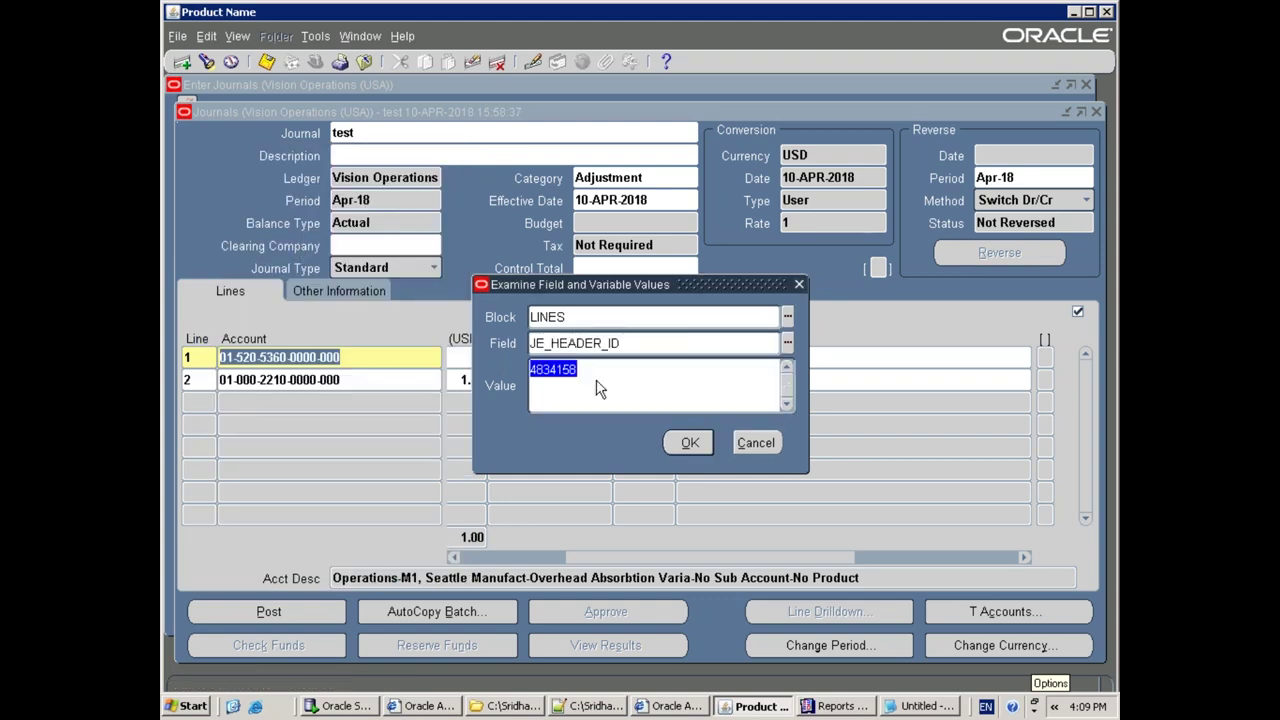
Step: In SQL Developer, run select * from gl_je_lines where je_header_id = 4834158
click(370, 706)
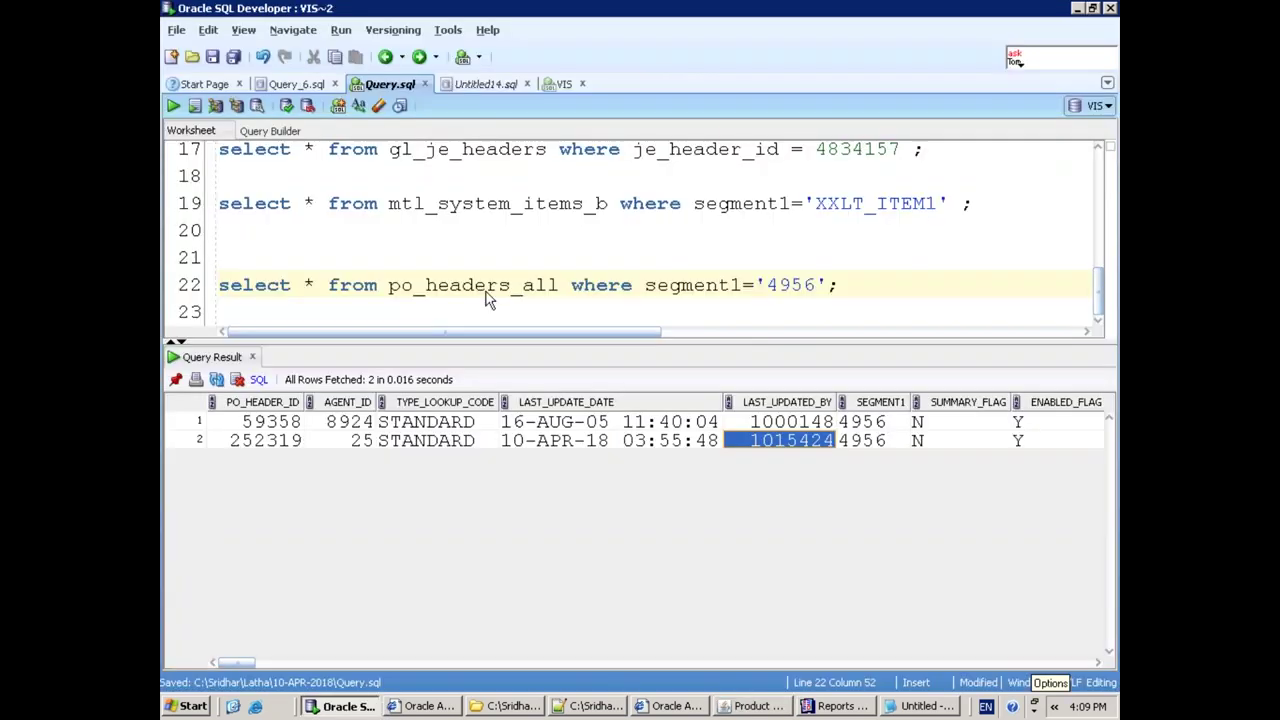
click(558, 257)
key(Down)
key(Down)
key(Return)
key(Return)
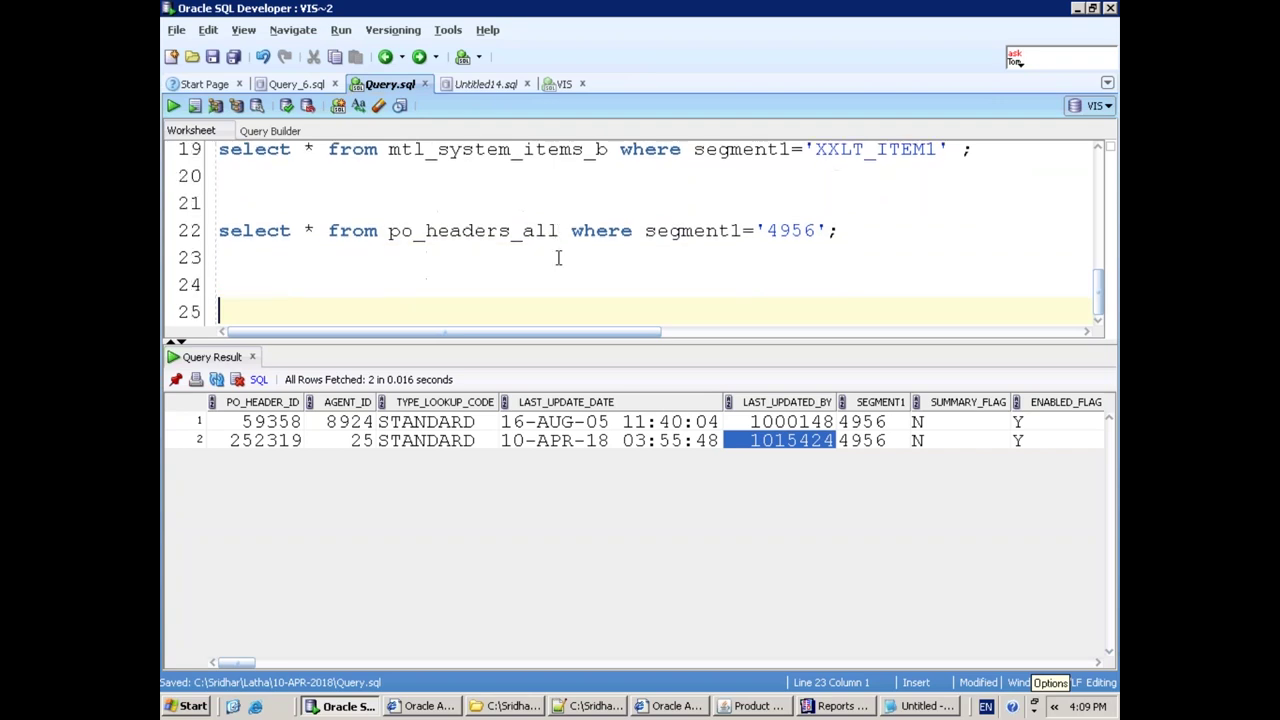
key(Return)
text(select * from gl_je)
key(BackSpace)
text(je_lines where je_header_id = )
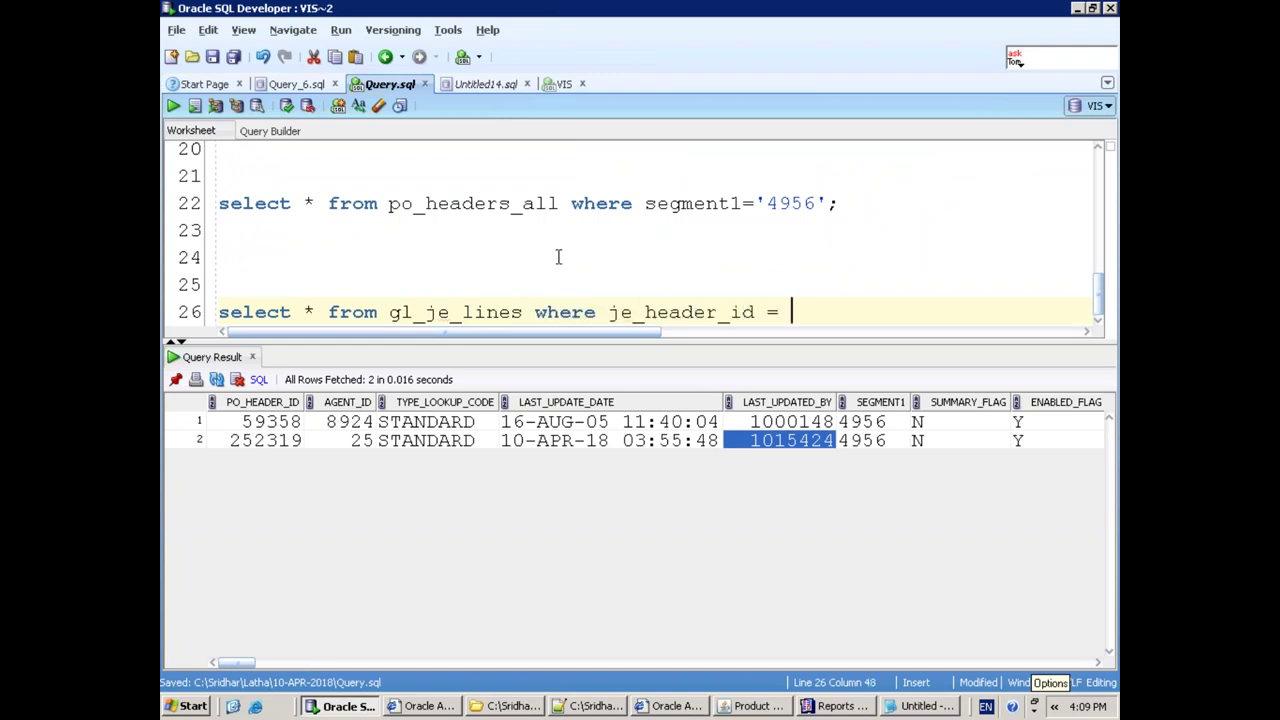
text(4834158)
key(ctrl+Return)
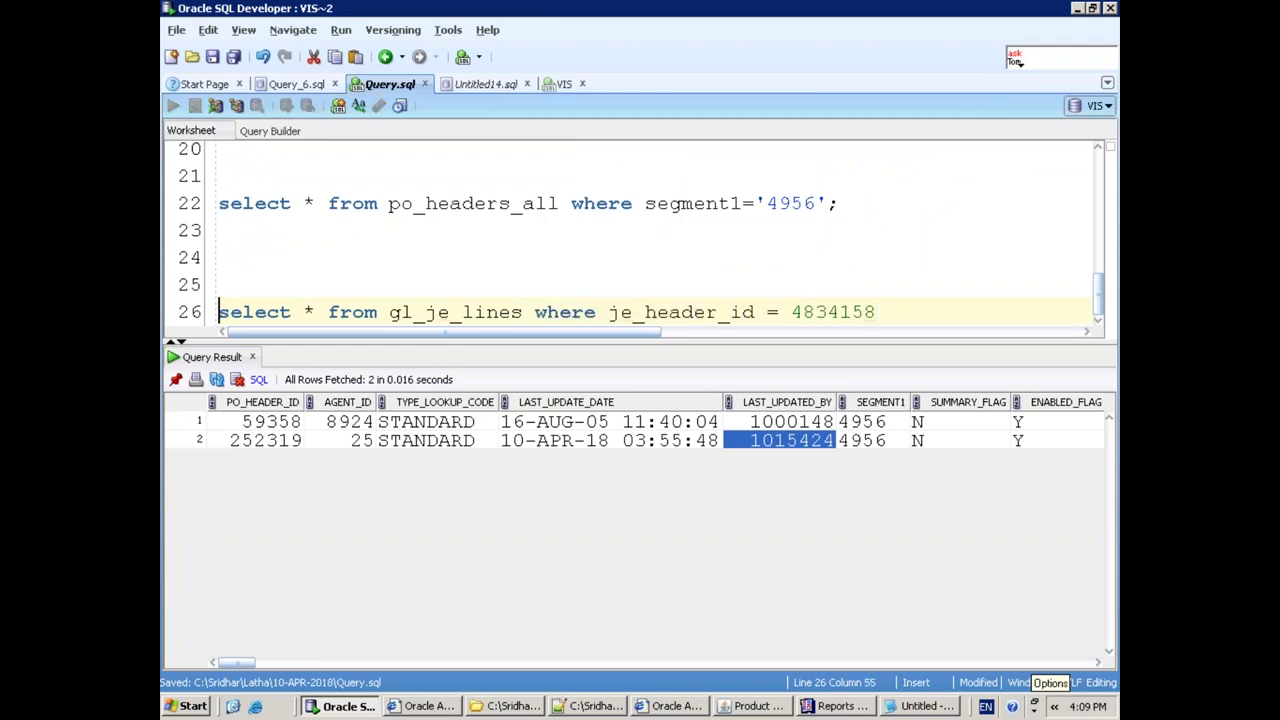
Step: Back in E-Business Suite, cancel the Examine dialog so journal 'test' shows
key(alt+Tab)
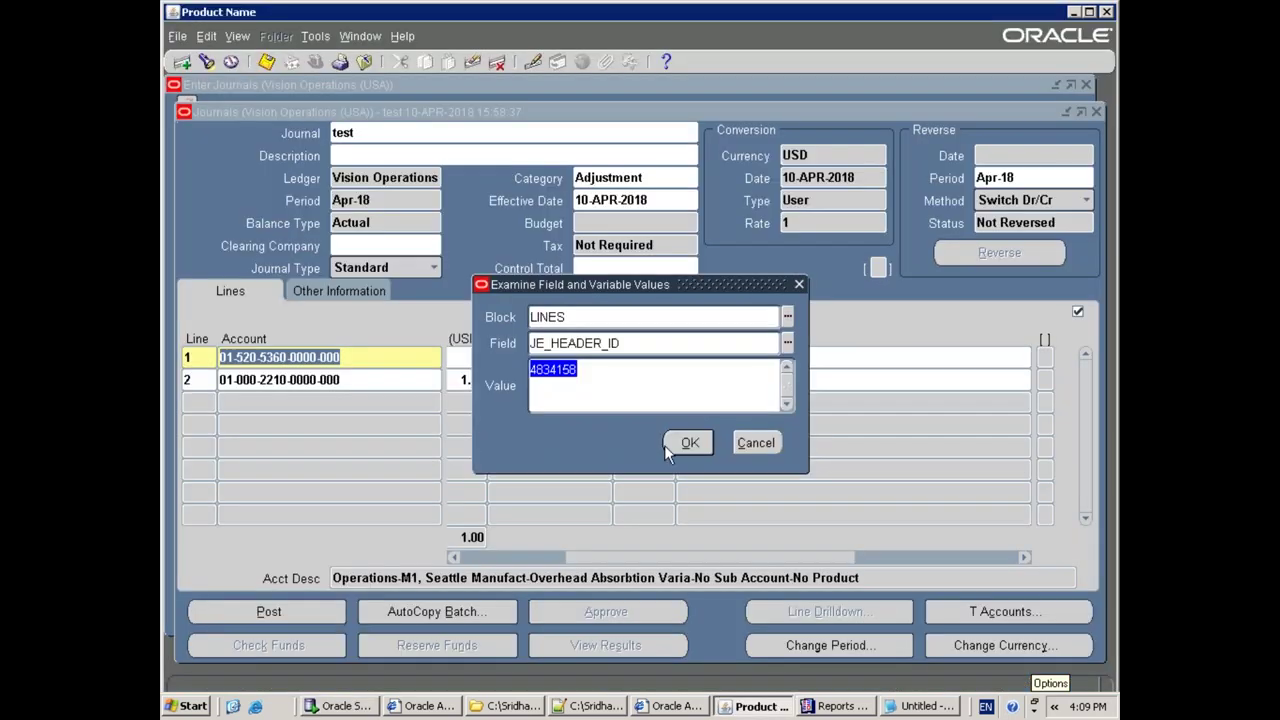
click(756, 443)
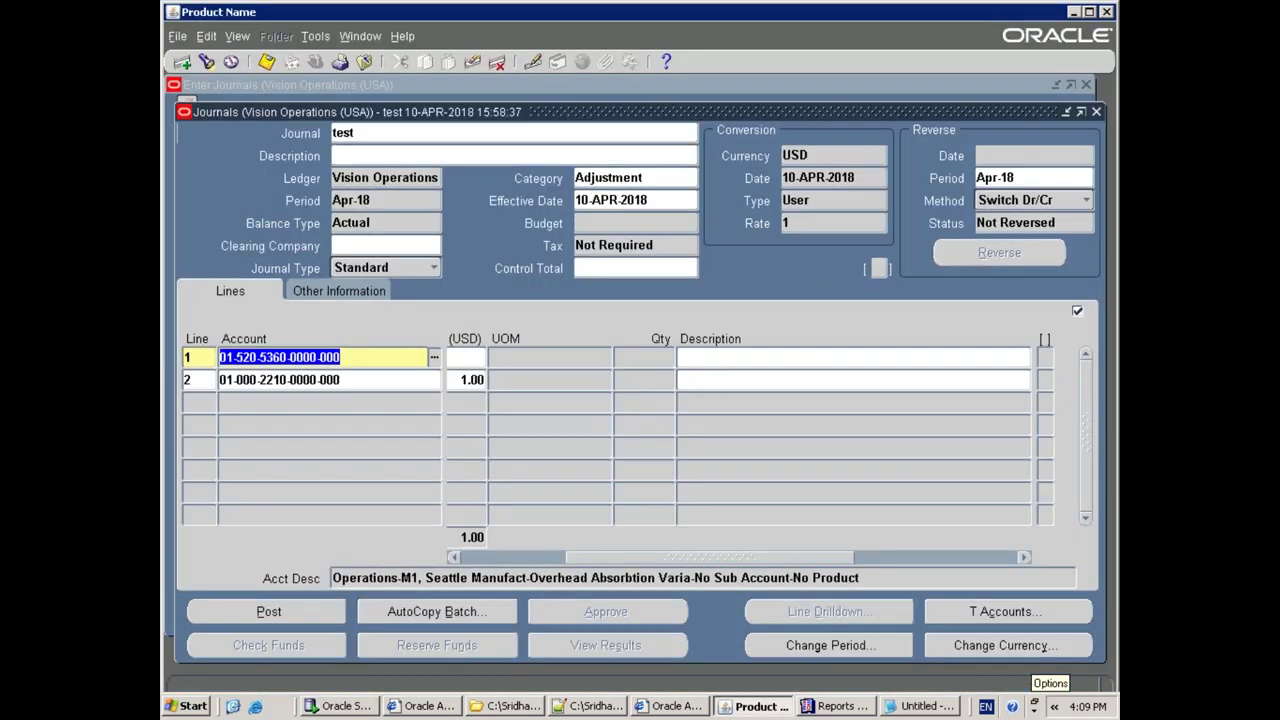
click(505, 557)
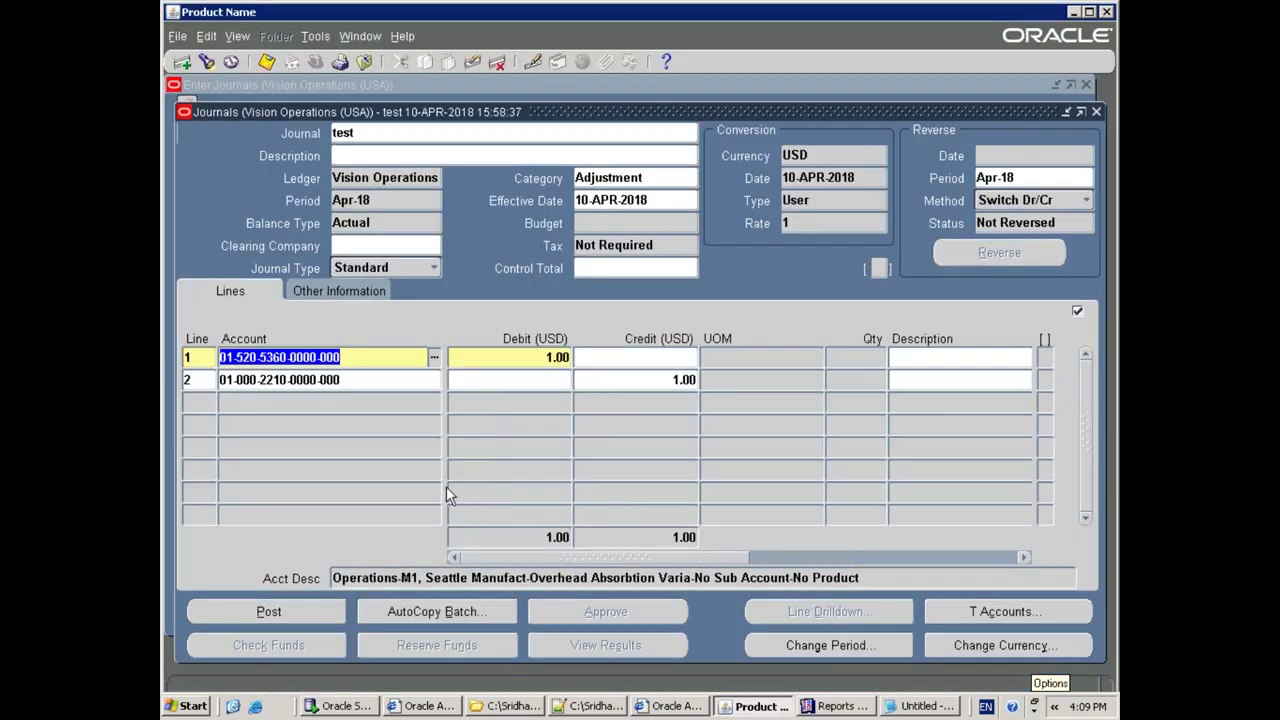
Step: Select both CODE_COMBINATION_ID values, 15344 and 12854, in the gl_je_lines results
click(367, 380)
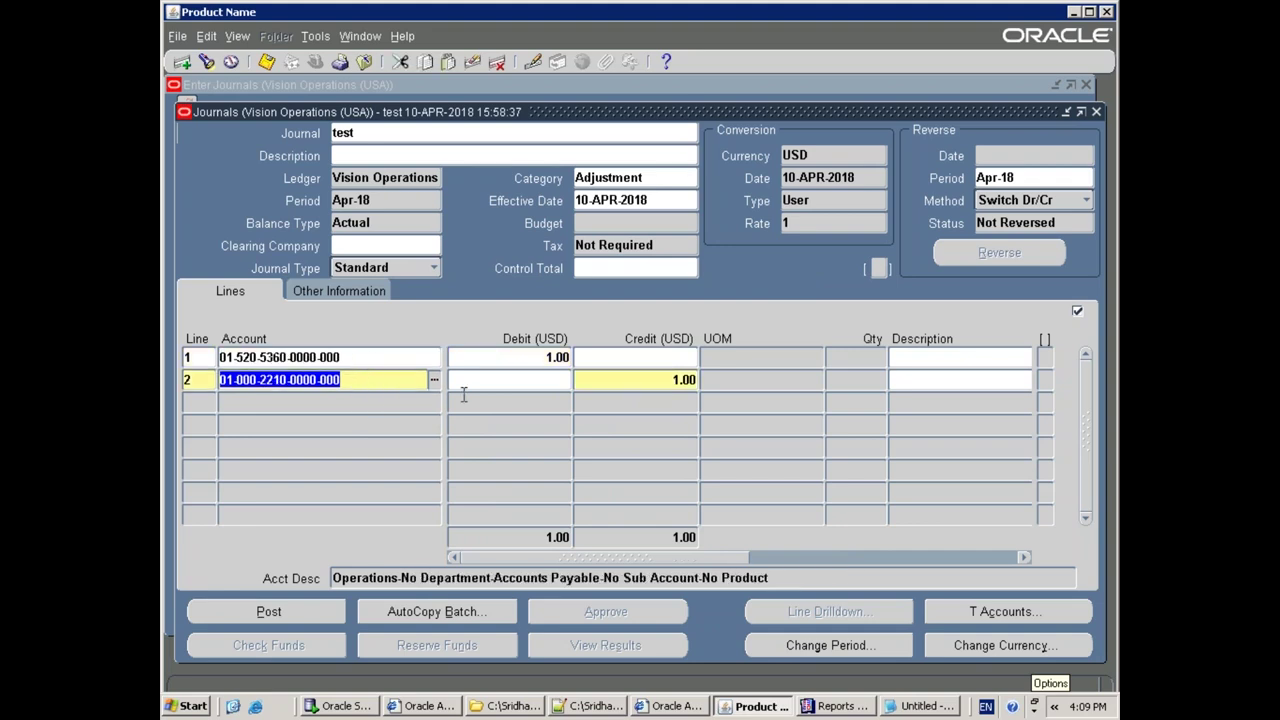
key(alt+Tab)
click(797, 441)
key(Right)
key(Right)
key(Up)
key(Left)
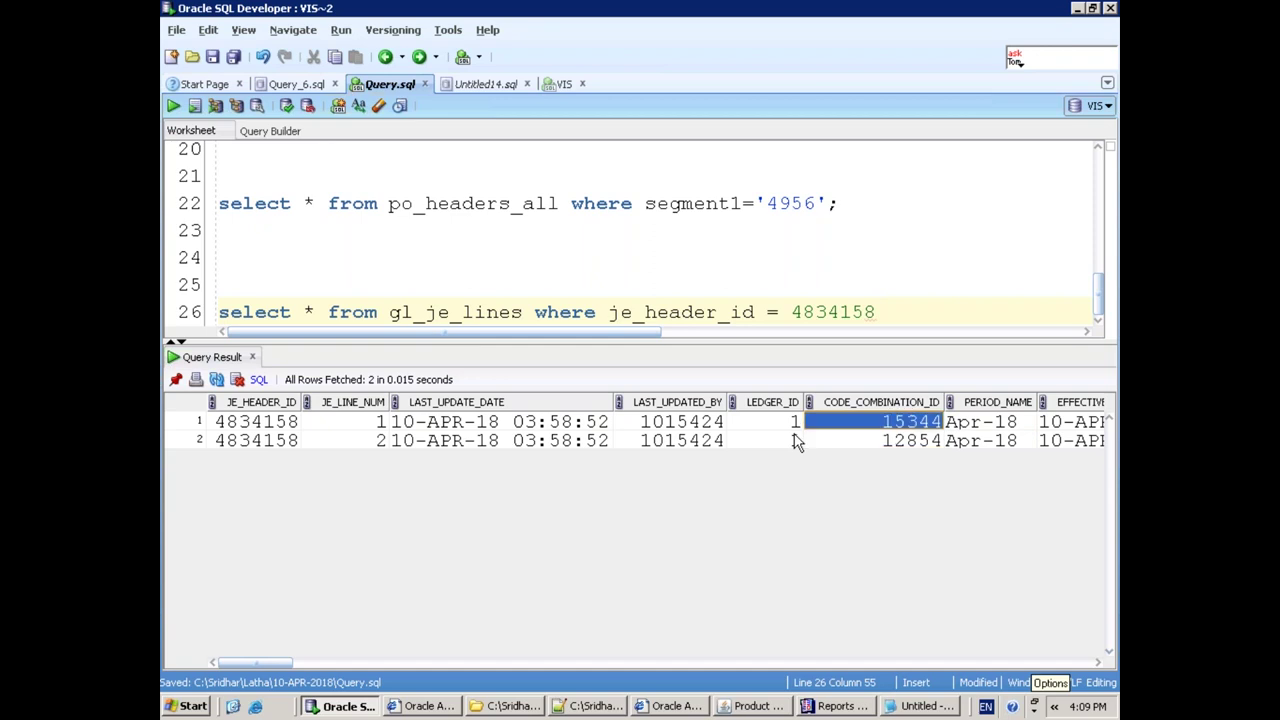
key(Down)
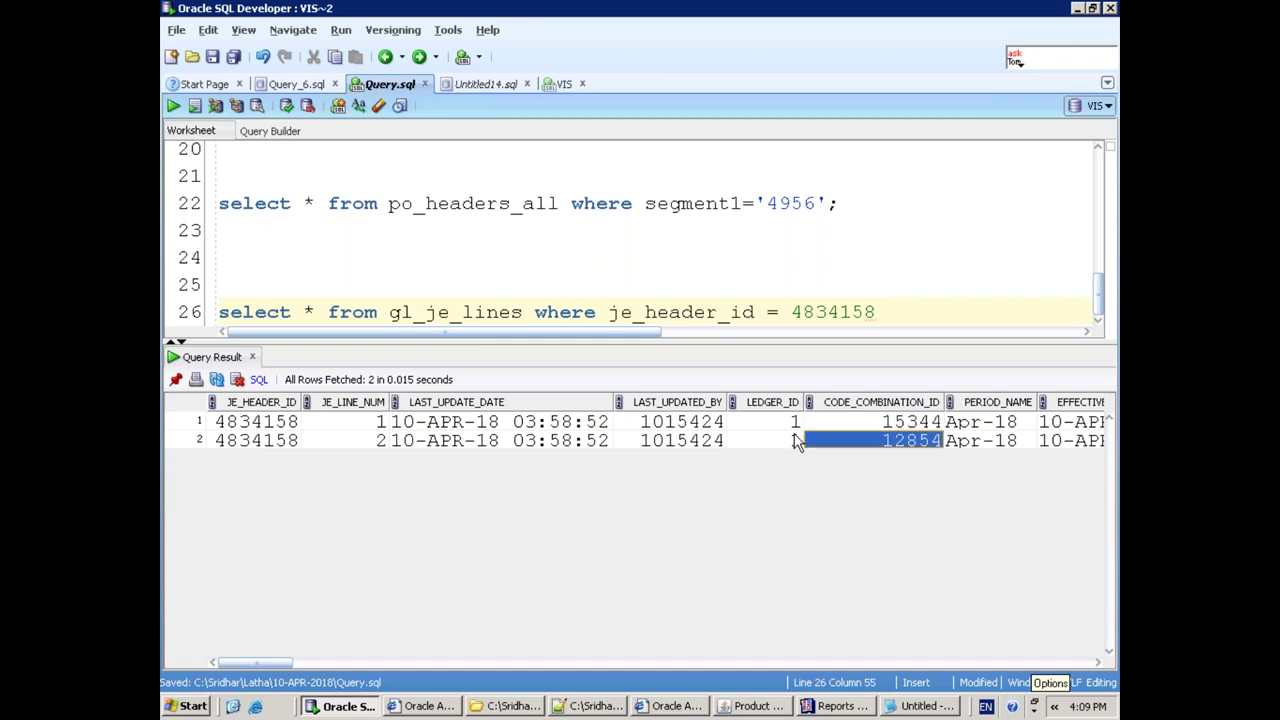
key(shift+Up)
key(ctrl+c)
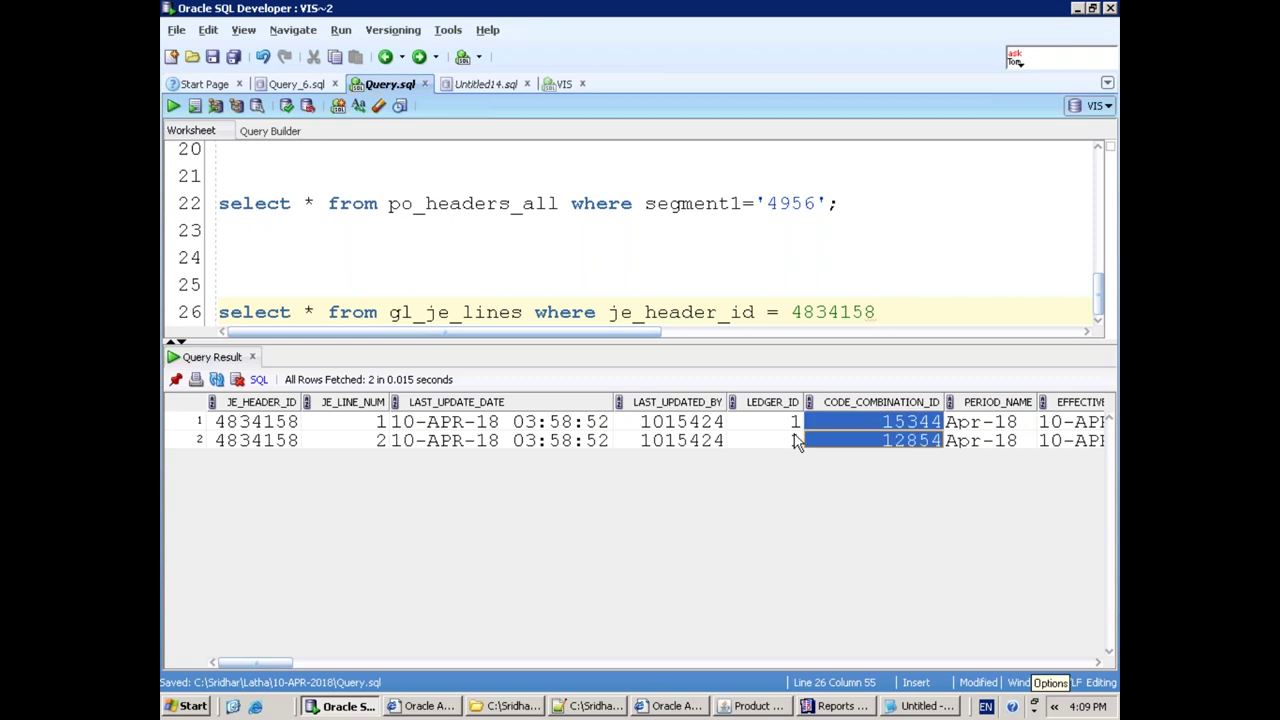
Step: Draft select * from gl_code_combinations_kfv where code_combination_id in (15344, 12854)
click(906, 316)
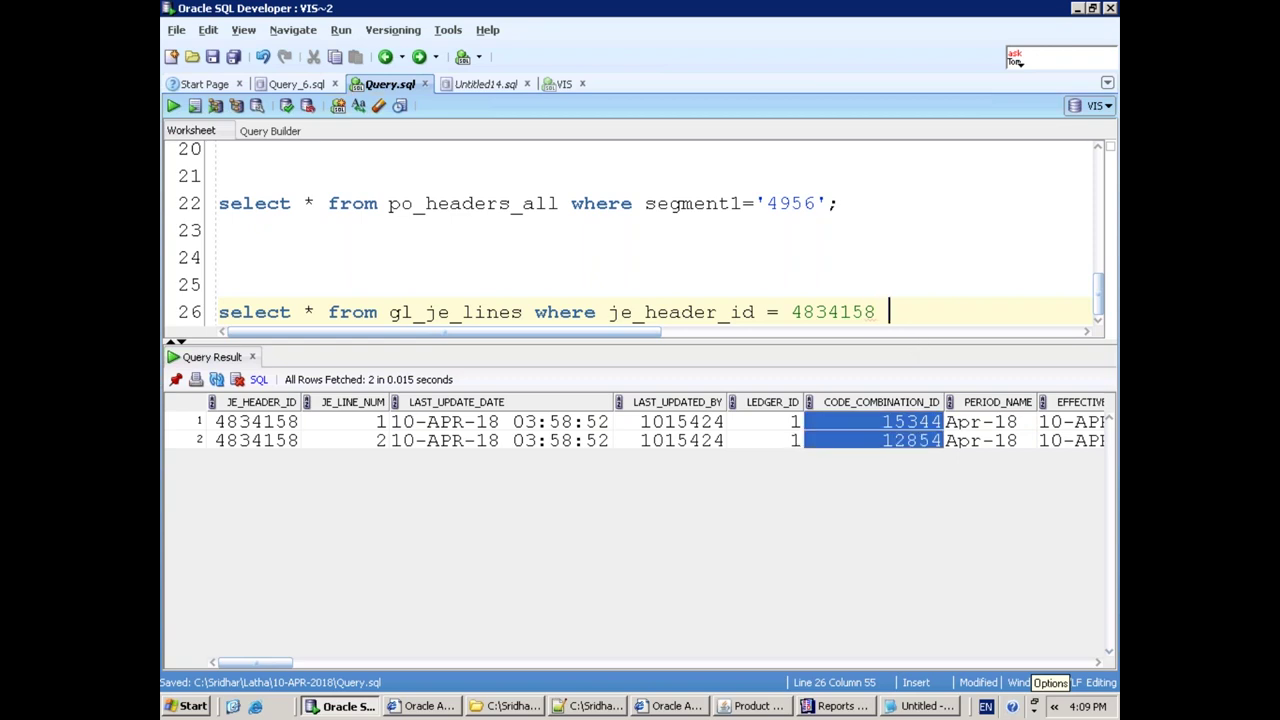
text(;)
key(Return)
key(Return)
text(select * from gl_code_combinations_kfv)
key(Return)
text(where code_combination_id in ()
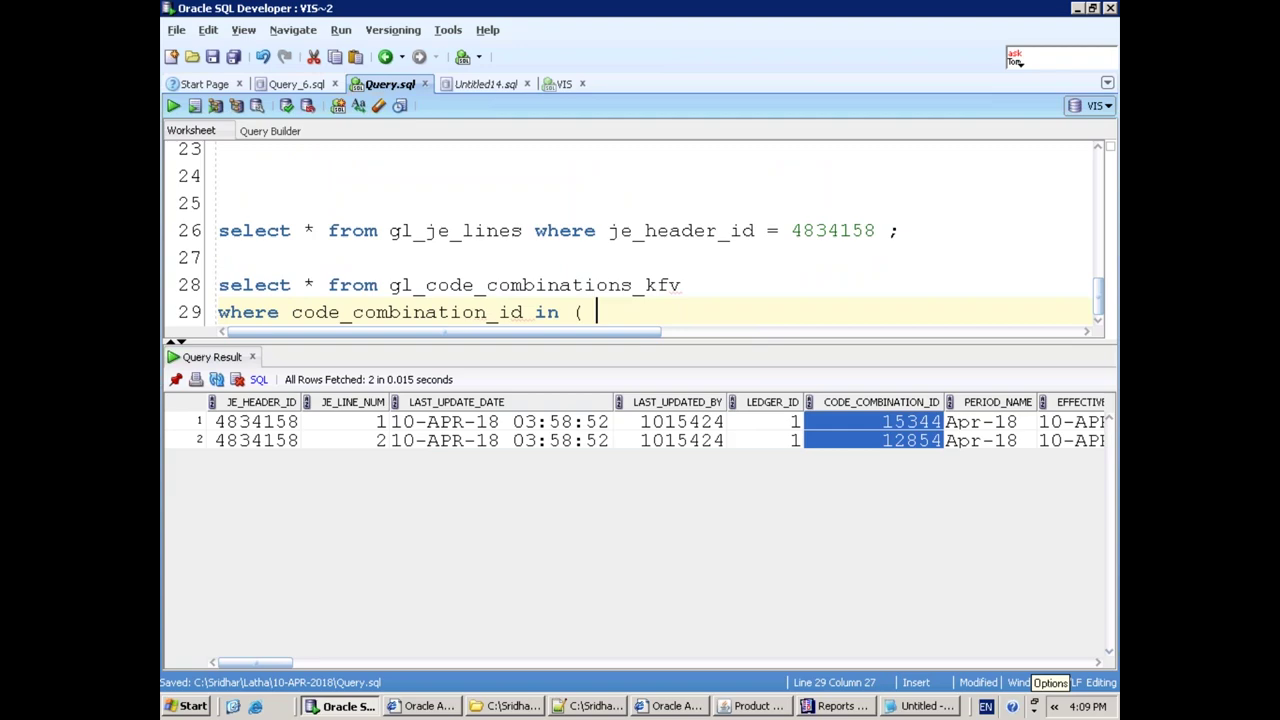
key(ctrl+v)
text())
key(Up)
key(End)
text(,)
key(alt+Tab)
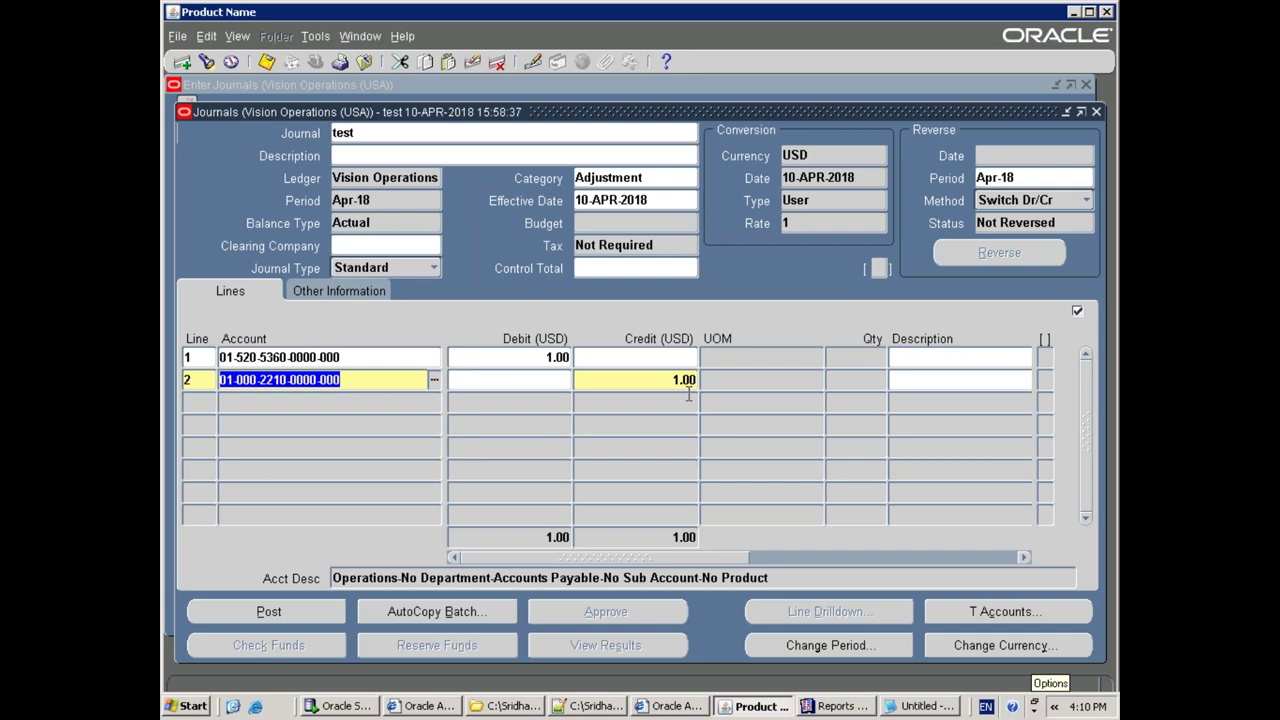
Step: Check journal 'test' line 2 account and header, balanced at 1.00 debit and 1.00 credit
click(343, 379)
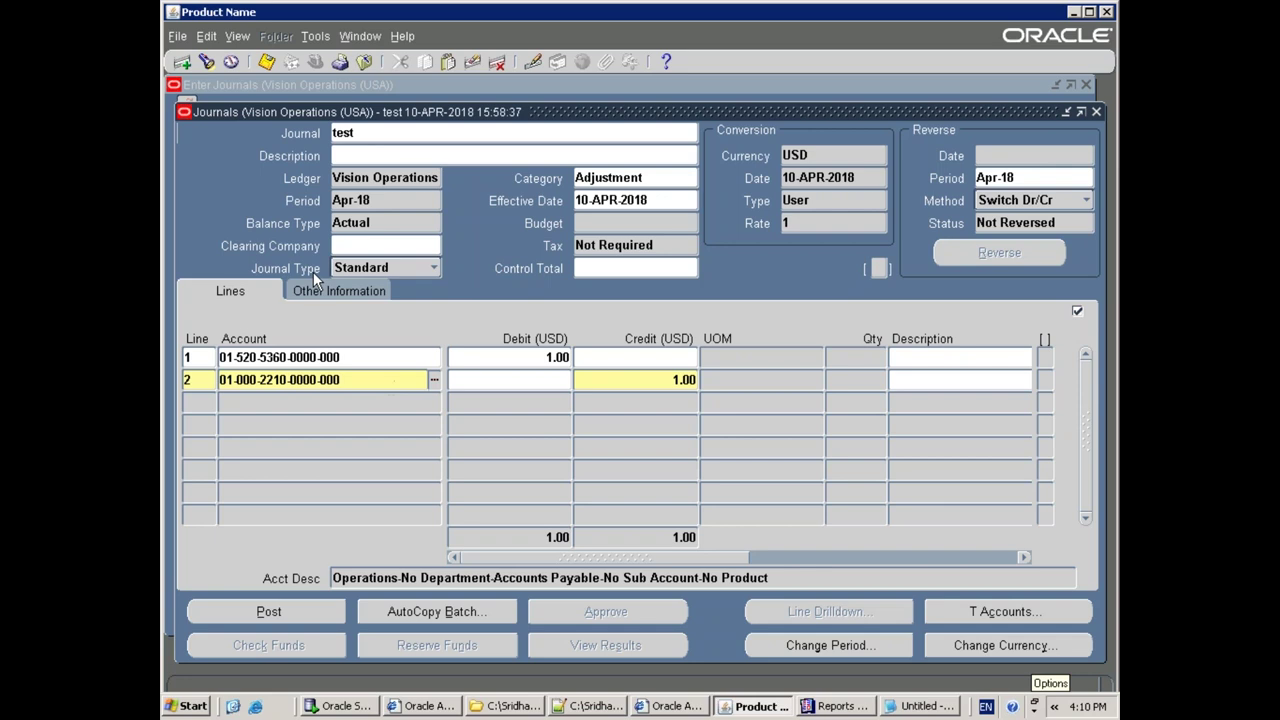
click(386, 178)
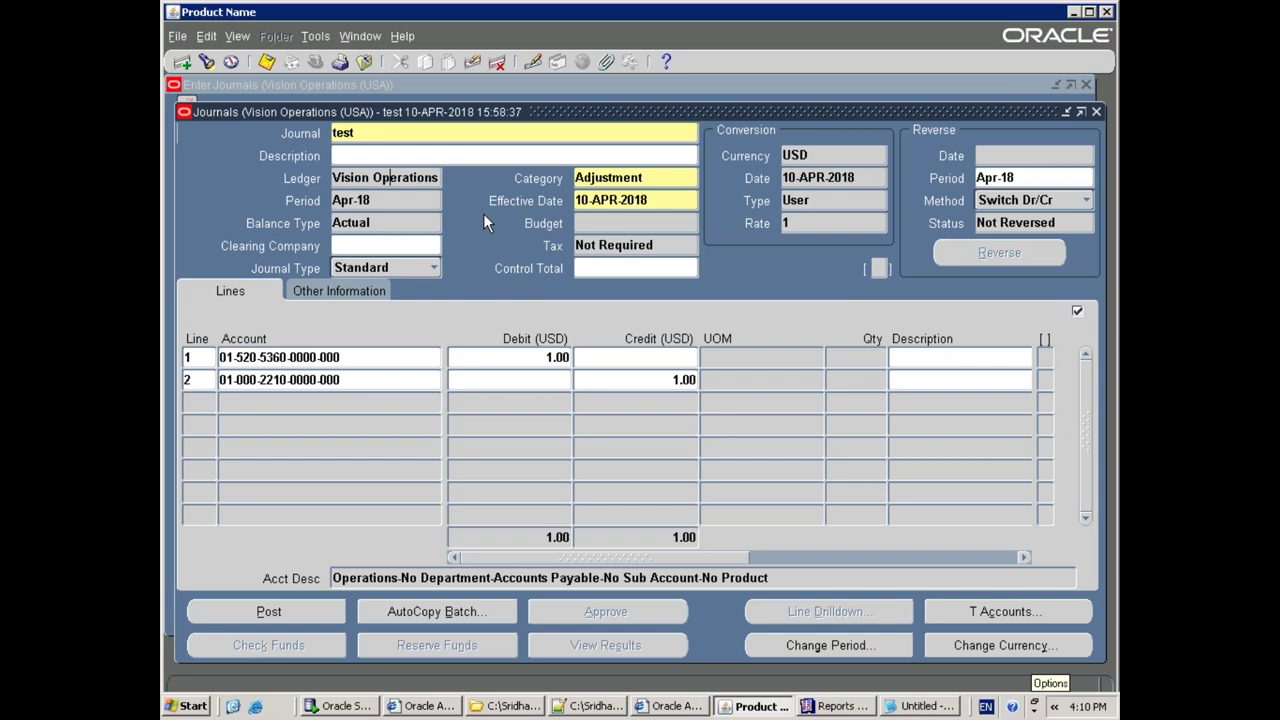
key(alt+Tab)
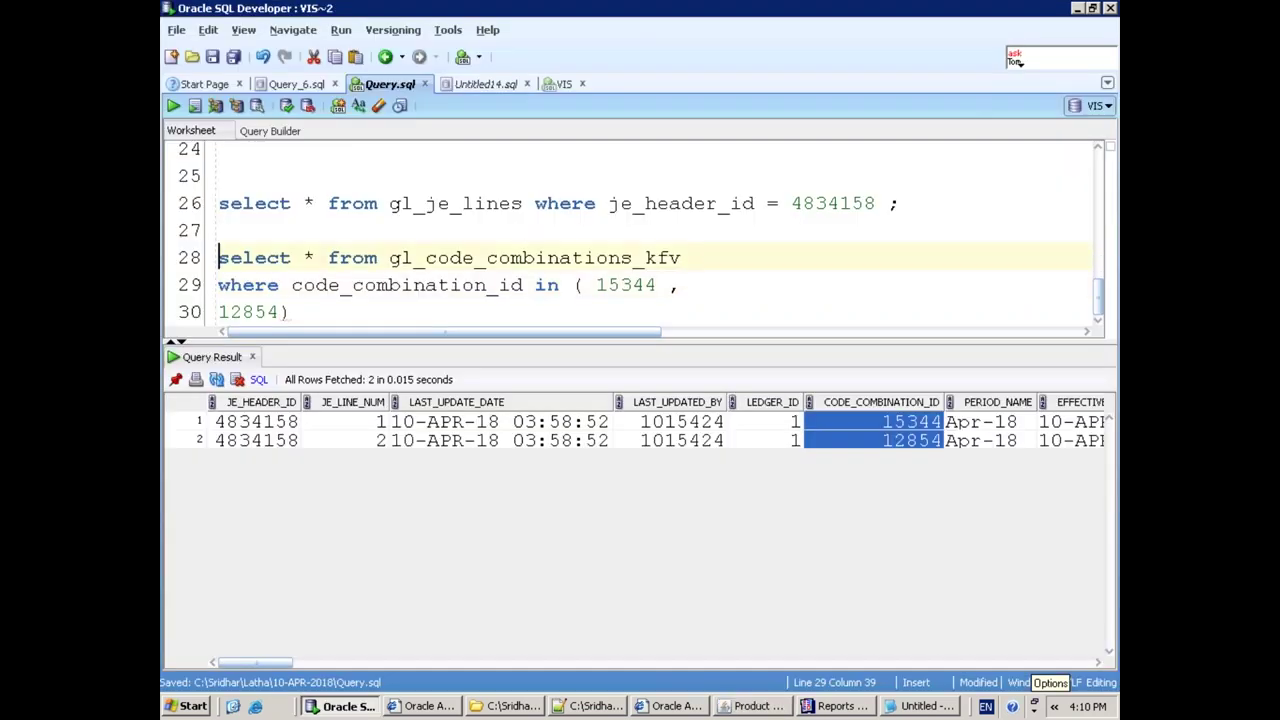
click(720, 292)
key(ctrl+Return)
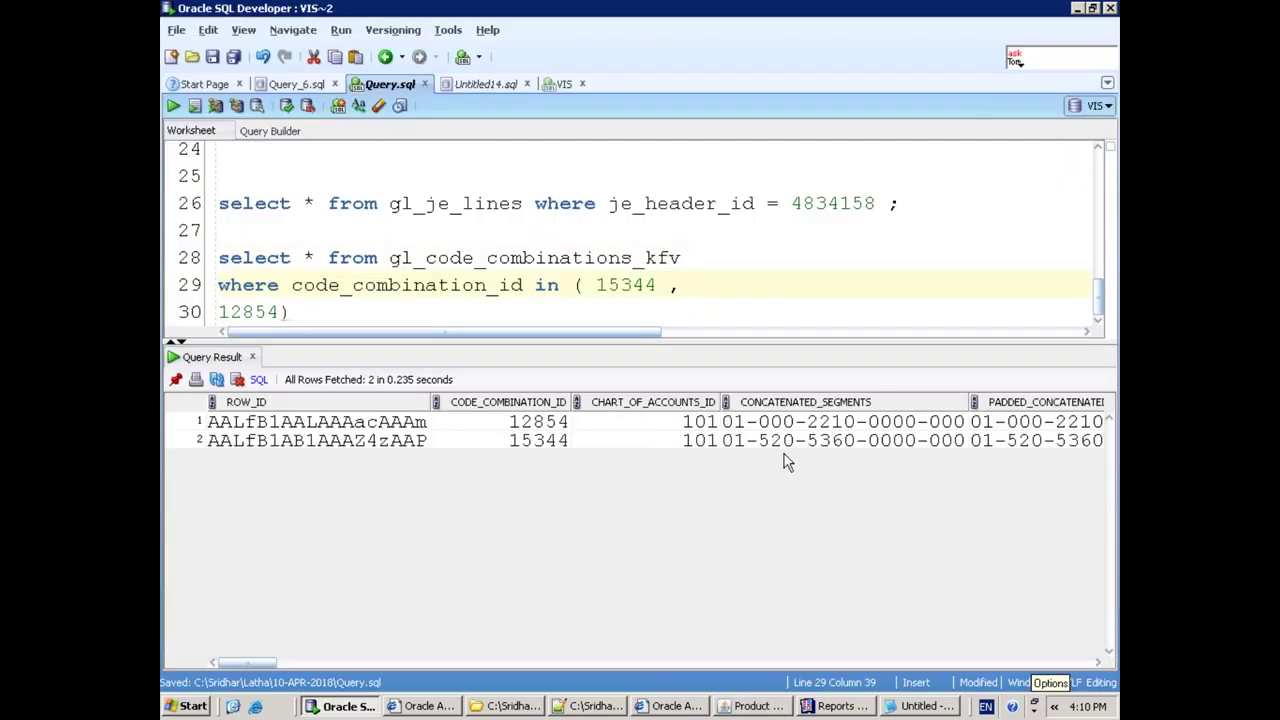
click(800, 445)
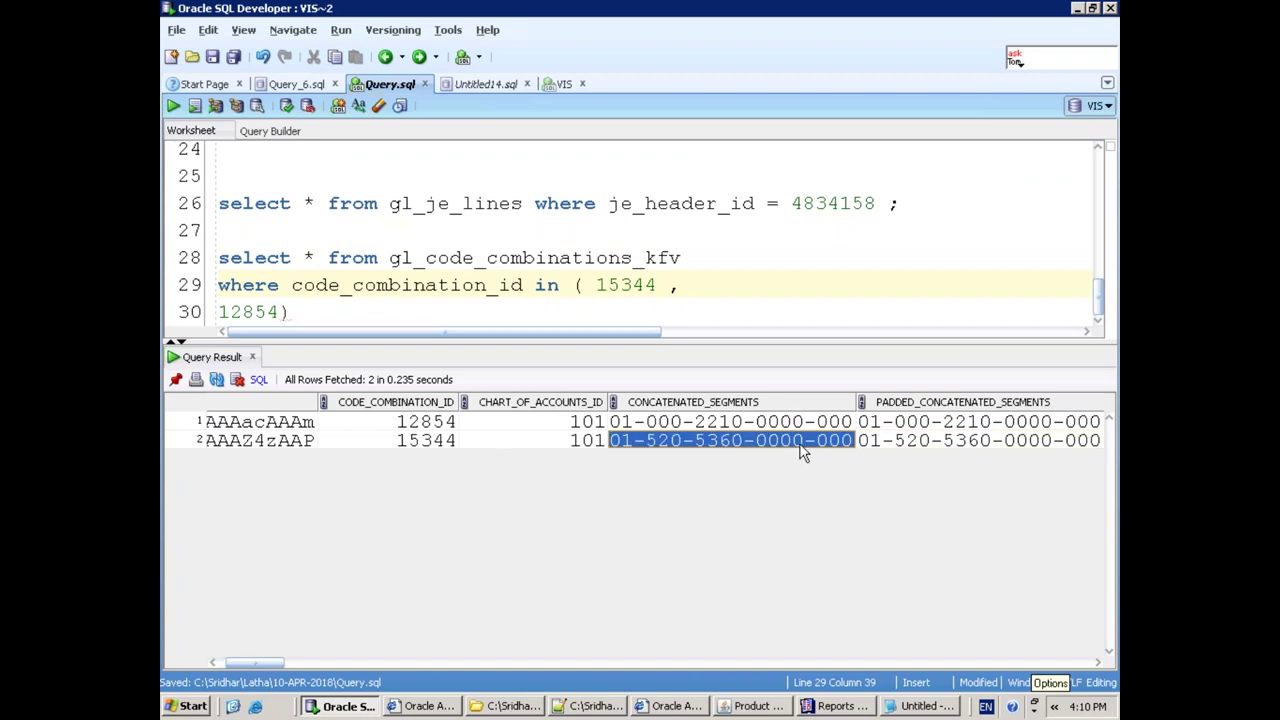
key(shift+Up)
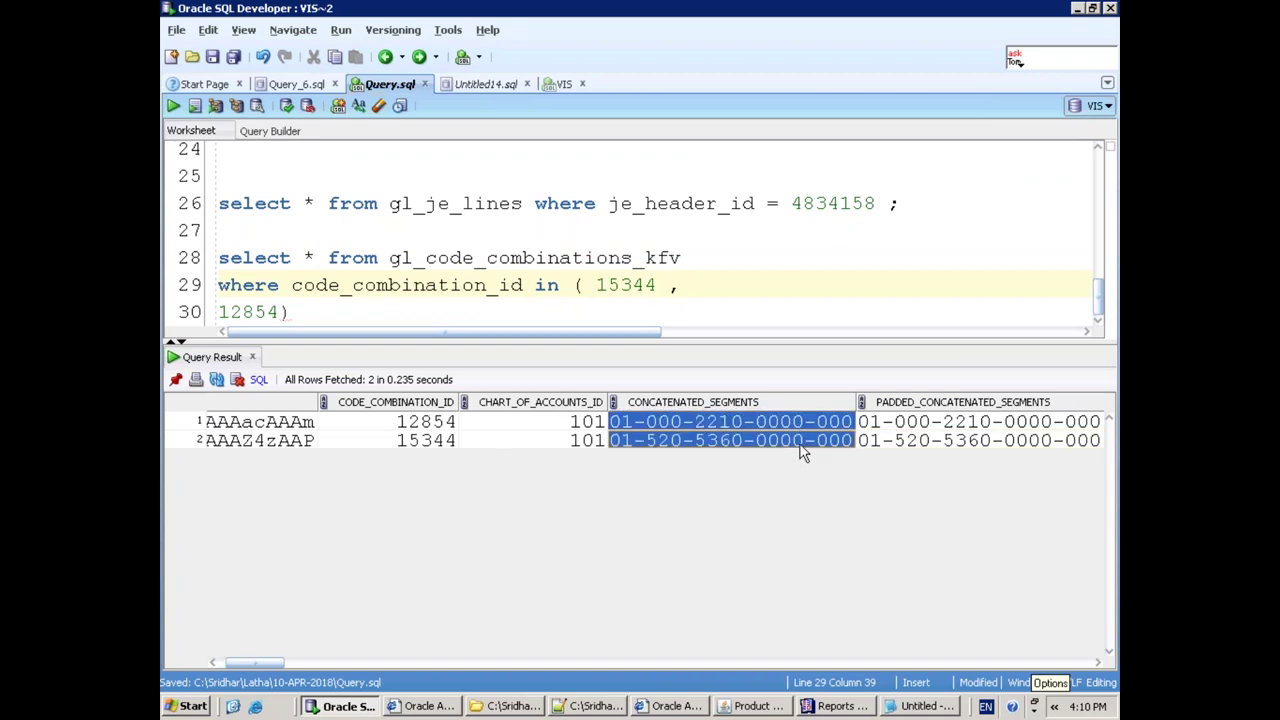
Step: Step through both rows' SEGMENT columns, SEGMENT1 through SEGMENT8
key(Right)
key(Right)
key(Right)
key(Right)
key(Right)
key(Right)
key(Right)
key(Right)
key(Right)
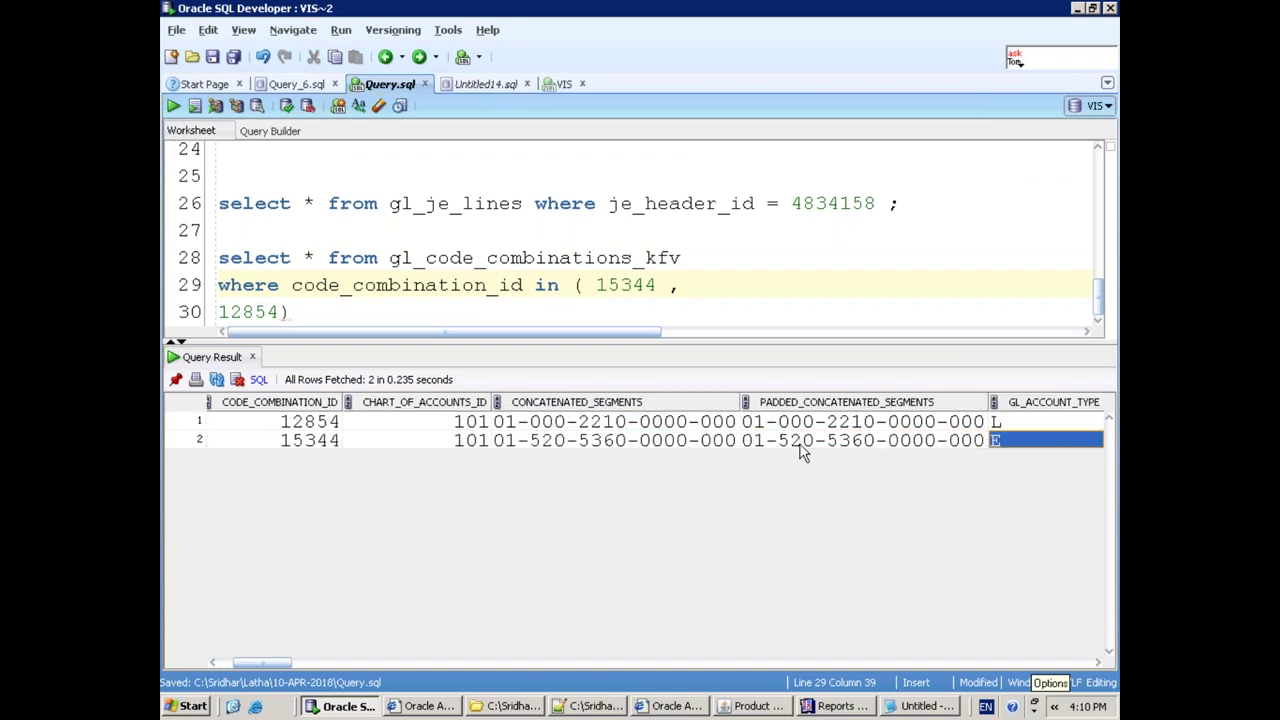
key(Right)
key(Right)
key(Right)
key(Right)
key(Right)
key(Right)
key(Right)
key(Right)
key(Right)
key(Right)
key(Right)
key(Right)
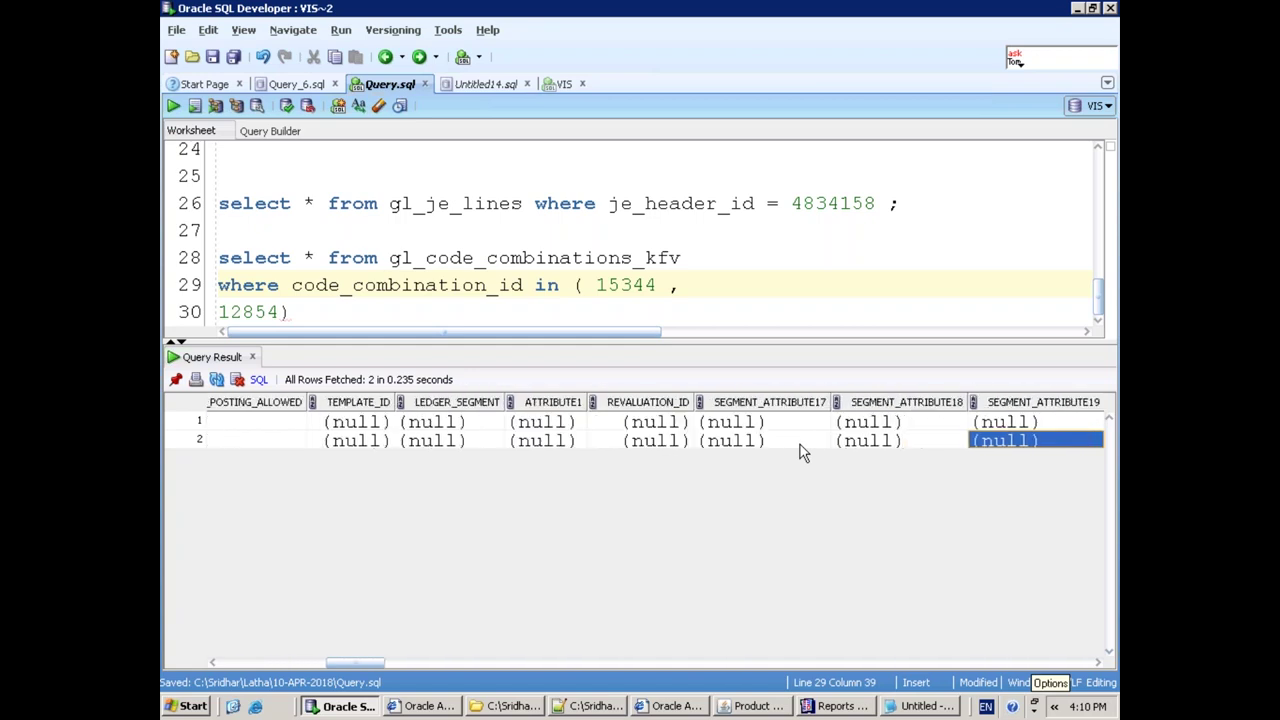
key(Right)
key(Right)
key(Right)
key(Right)
key(Right)
key(Right)
key(Right)
key(Right)
key(Right)
key(Right)
key(Right)
key(Right)
key(Right)
key(Right)
key(Right)
key(Right)
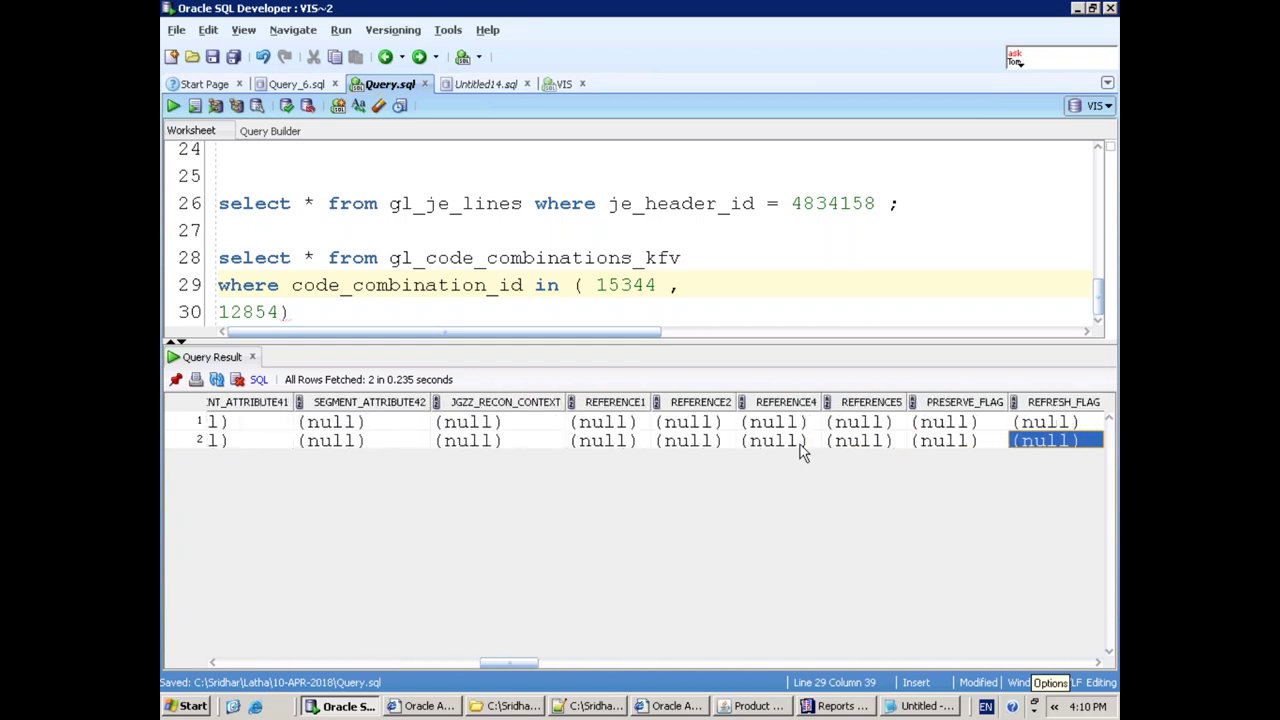
key(Right)
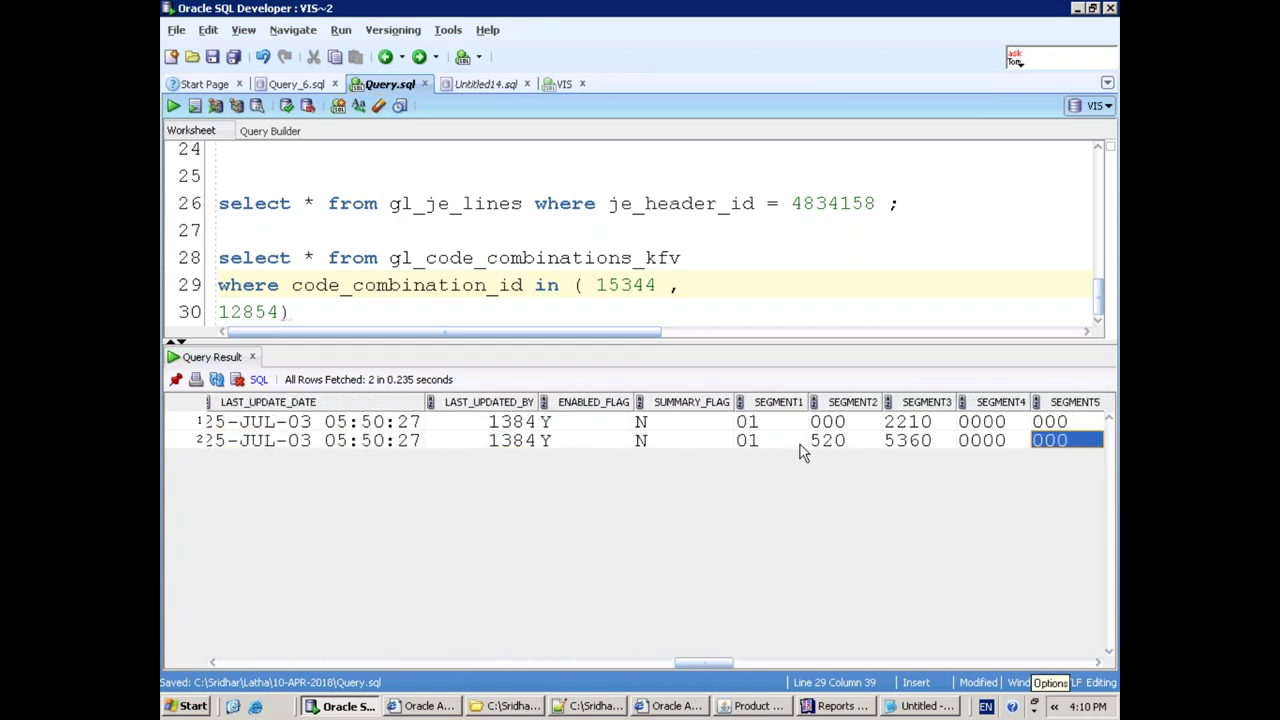
key(Left)
key(Left)
key(Left)
key(Left)
key(Up)
key(Right)
key(Right)
key(Right)
key(Right)
key(Right)
key(Right)
key(Right)
key(Left)
key(Left)
key(Left)
key(Left)
key(Left)
key(Left)
key(Left)
key(Left)
key(Right)
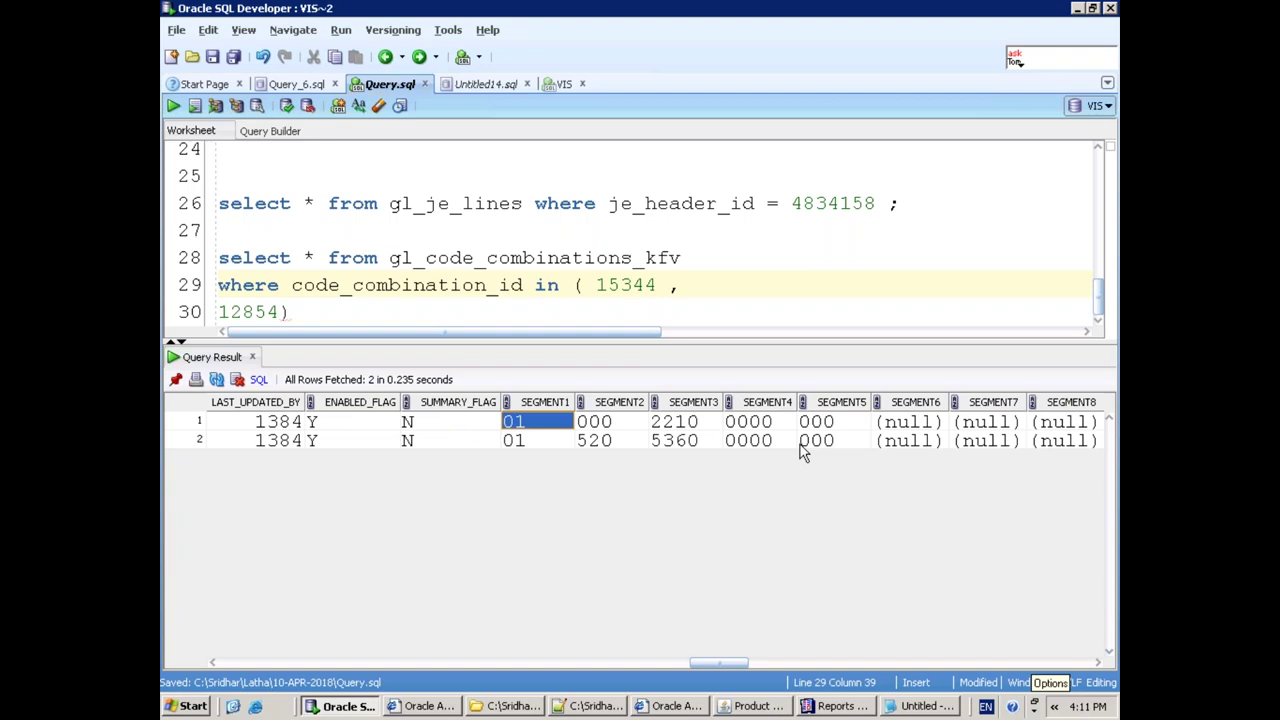
Step: Close Journals and switch to Application Developer, navigating to Flexfield > Key > Register
click(760, 705)
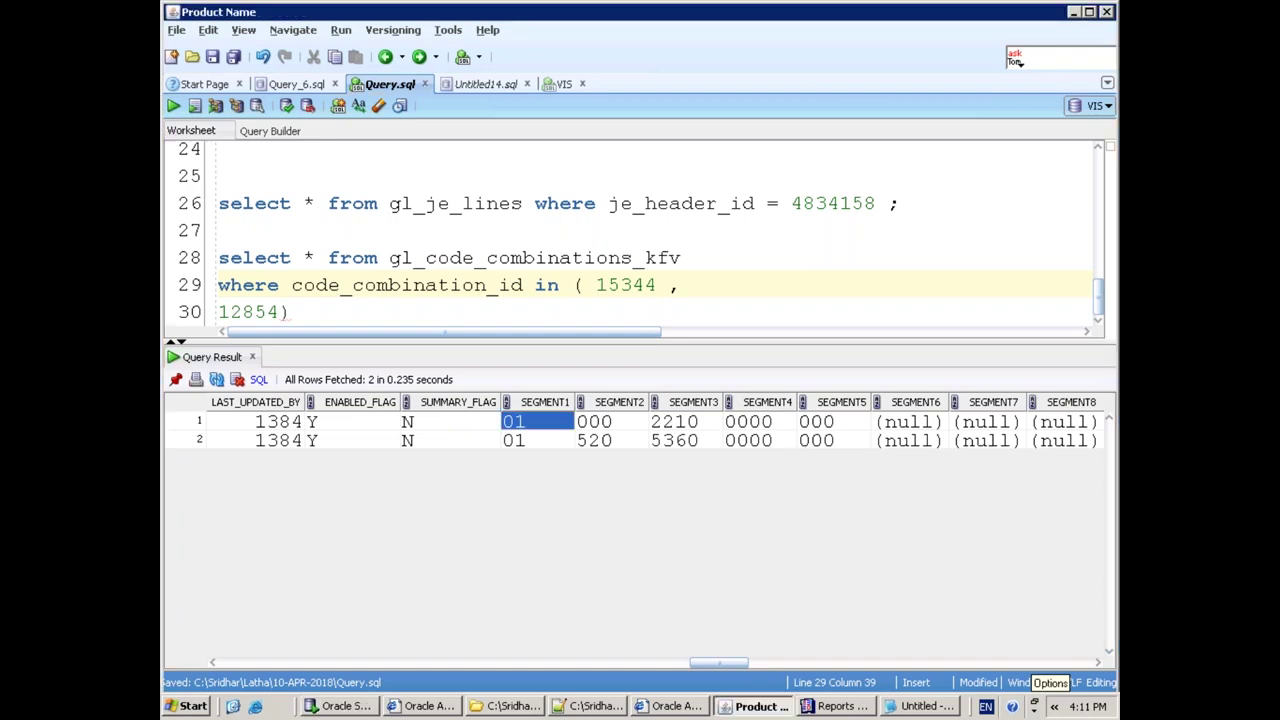
key(F4)
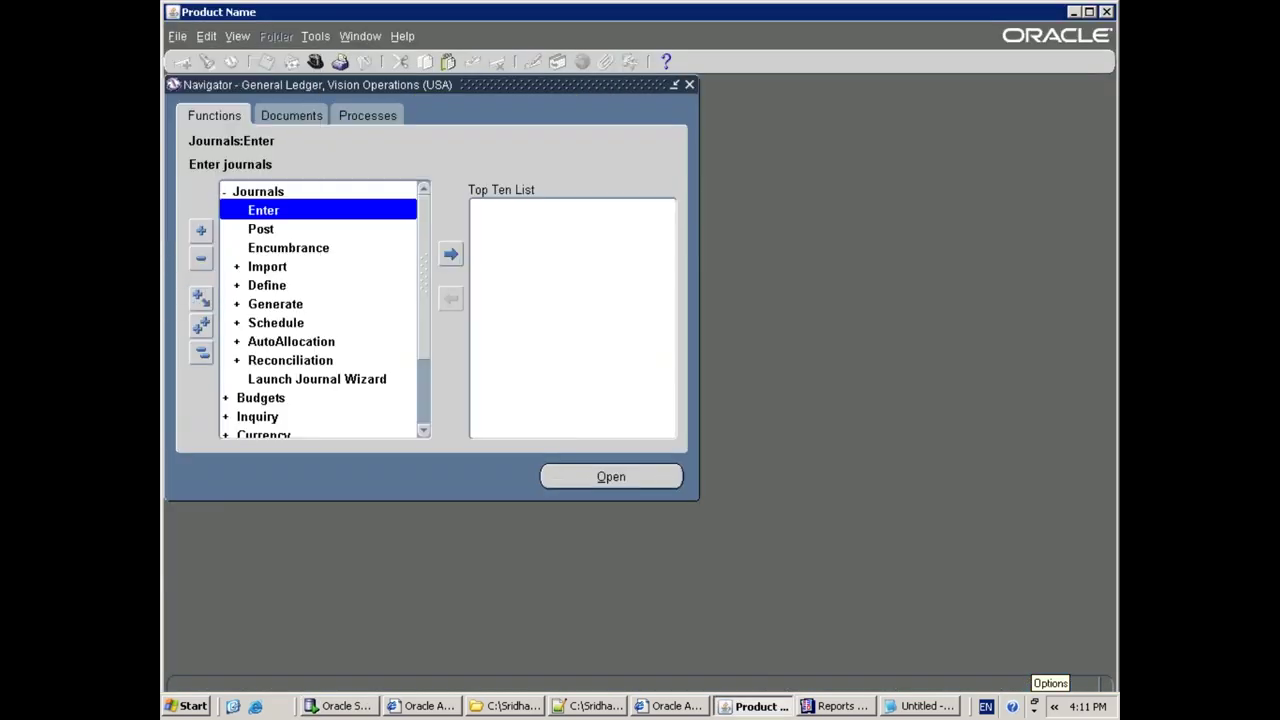
key(alt+f)
text(happlication d)
key(Return)
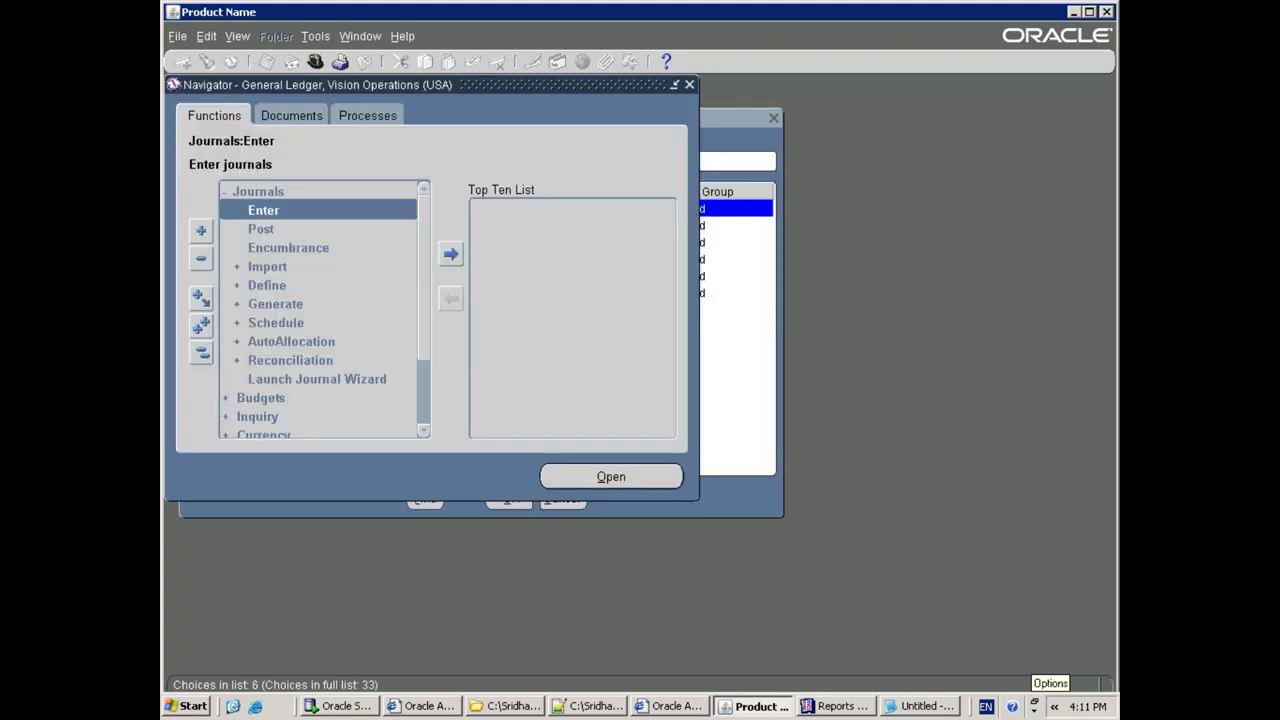
key(Return)
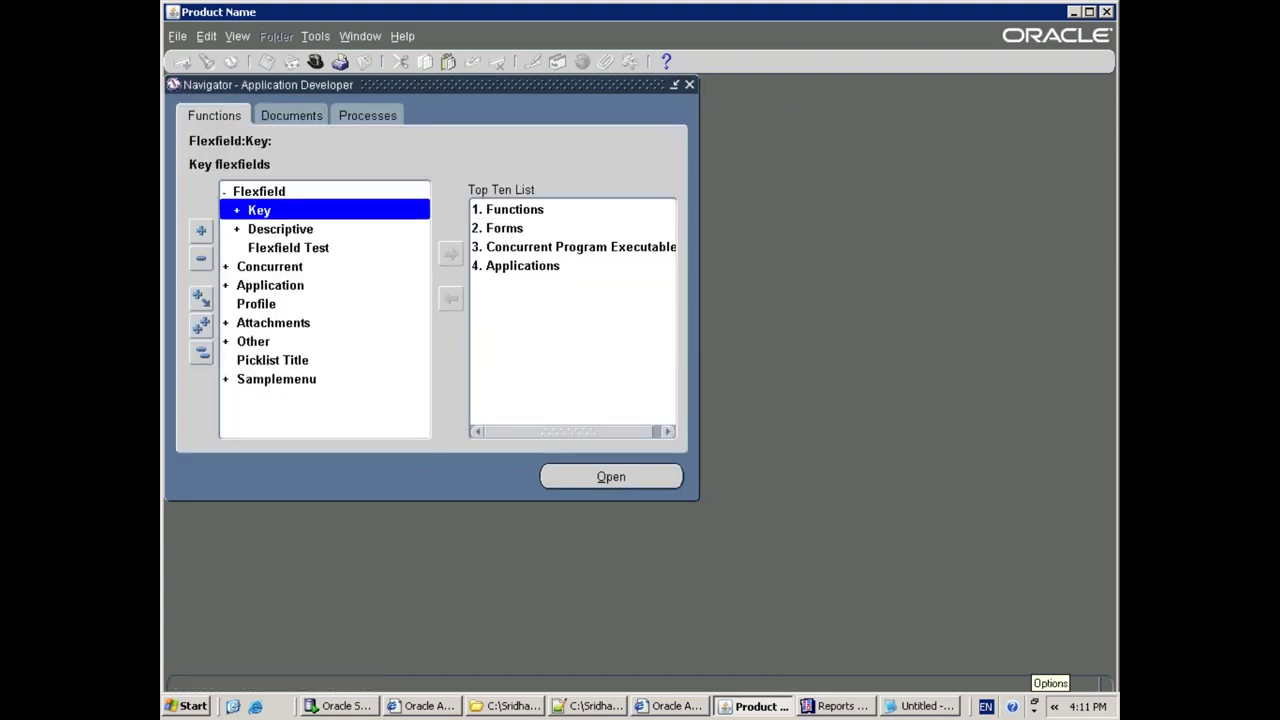
key(Return)
key(Return)
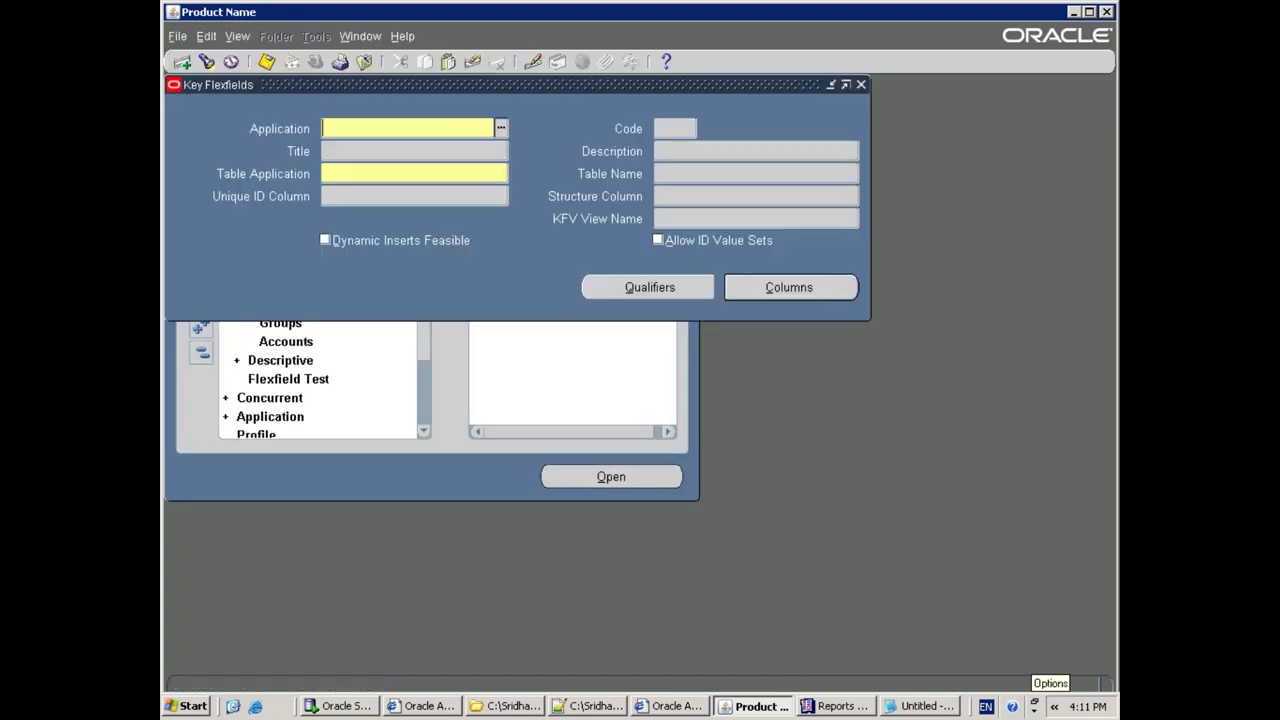
Step: Query General Ledger's GL# flexfield, showing table GL_CODE_COMBINATIONS and view GL_CODE_COMBINATIONS_KFV
key(F11)
text(General Ledger)
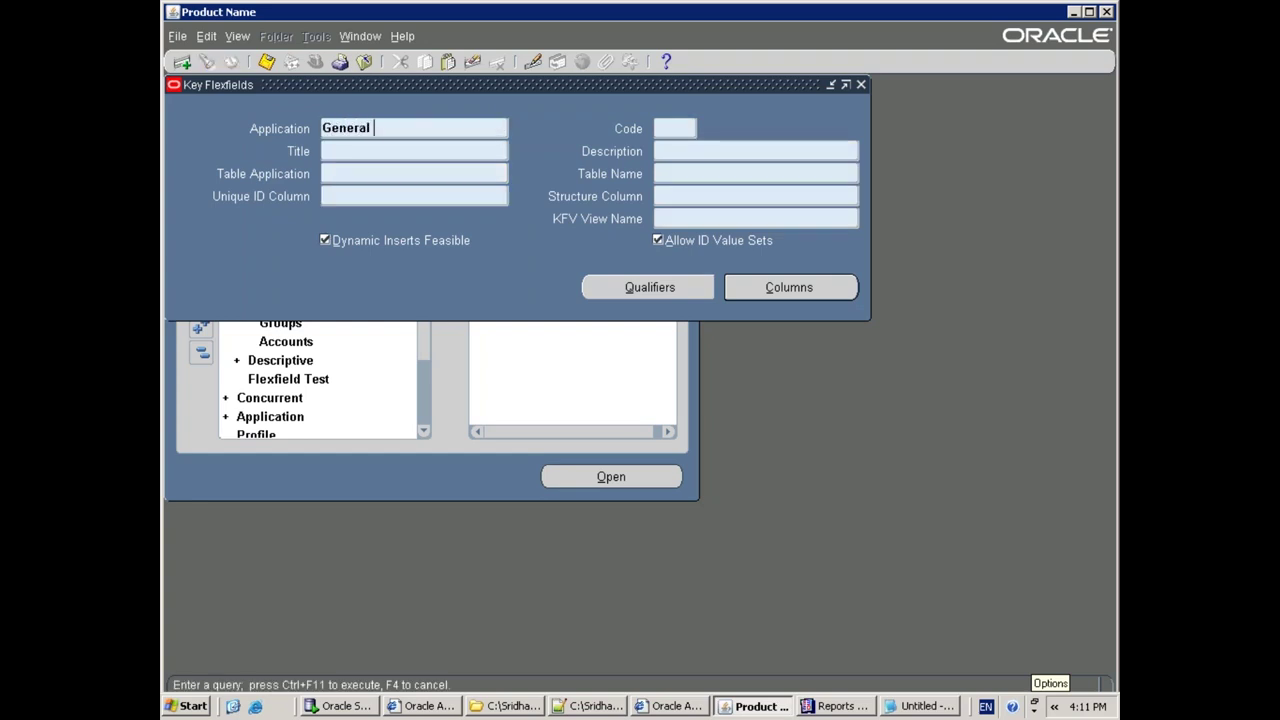
click(664, 128)
text(GL#)
key(ctrl+F11)
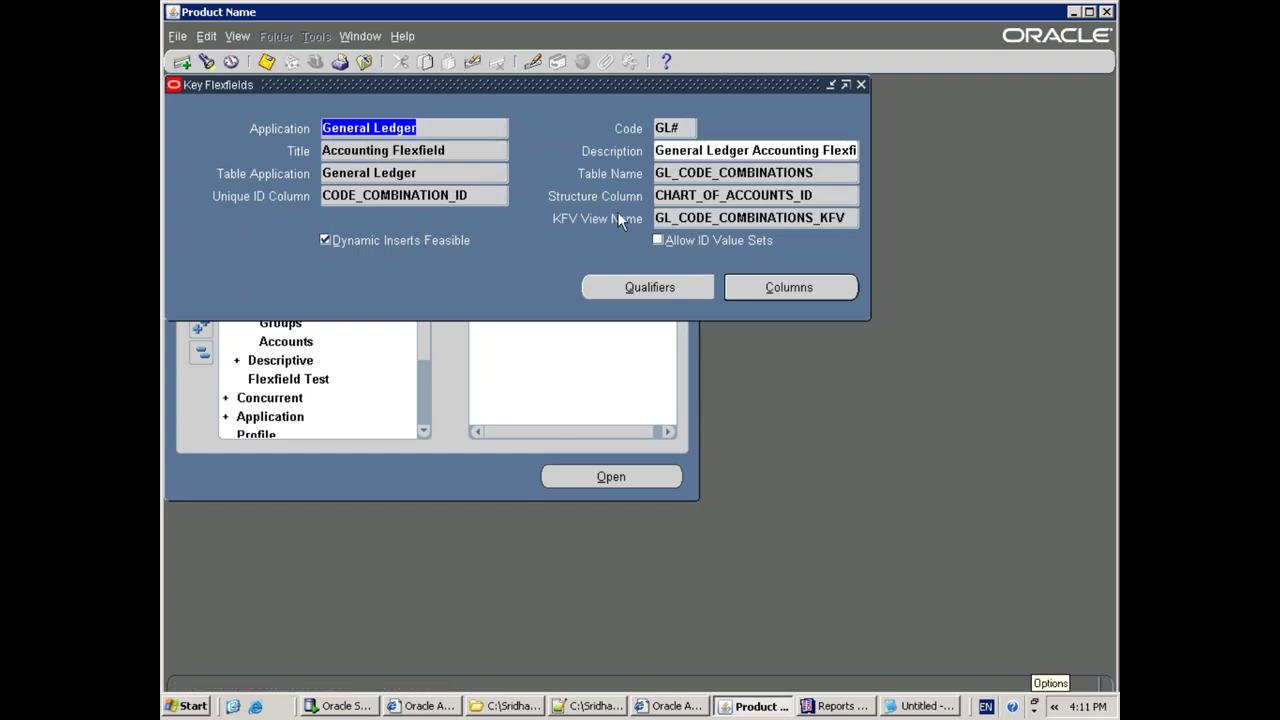
click(722, 173)
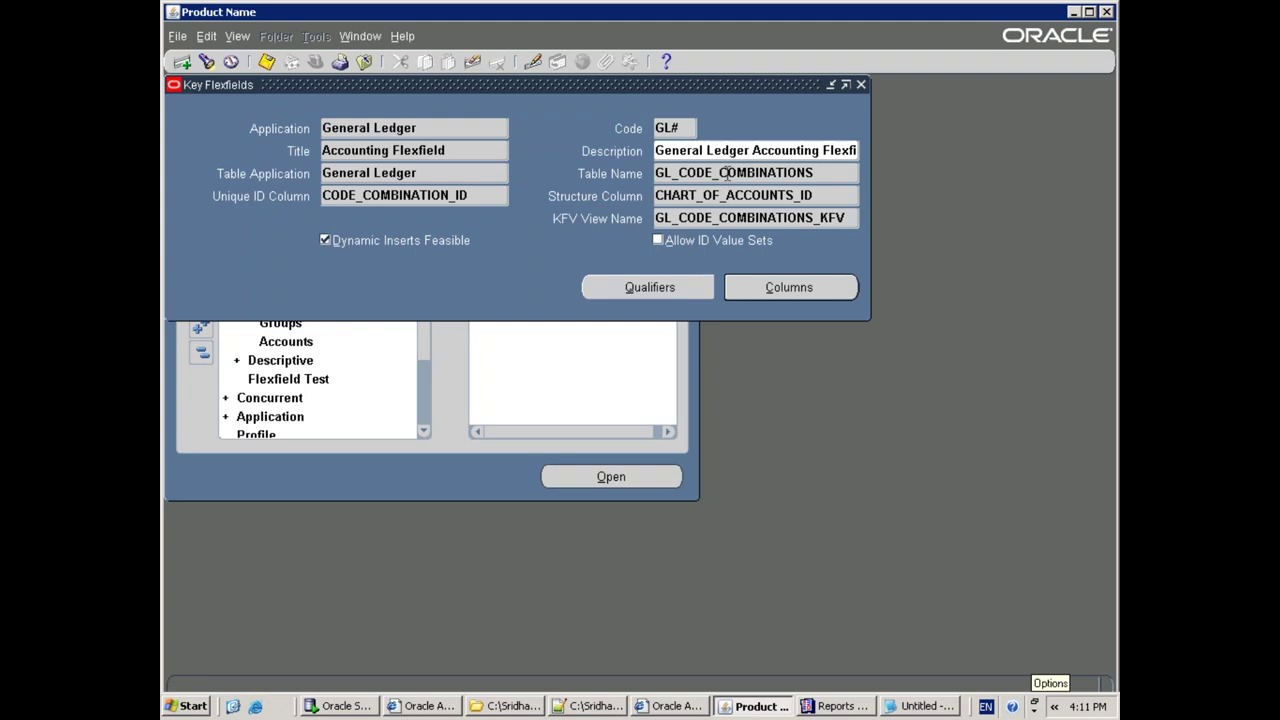
drag(826, 170, 654, 172)
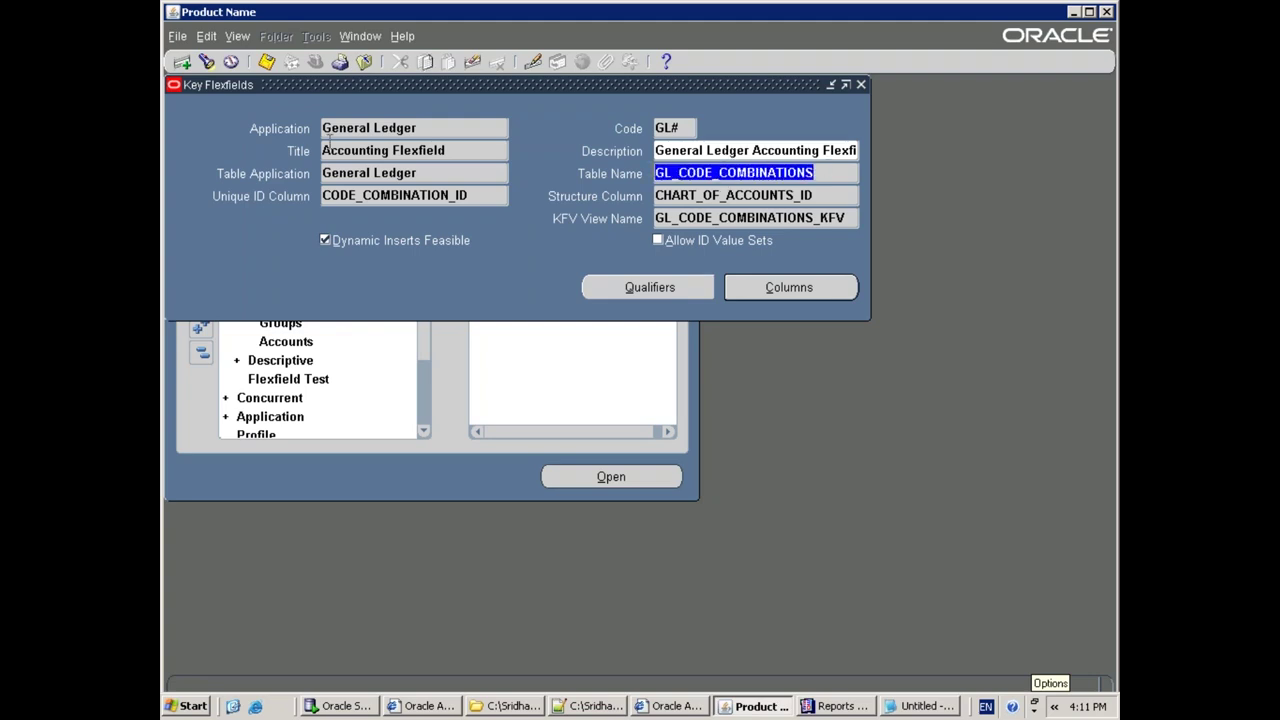
triple_click(377, 150)
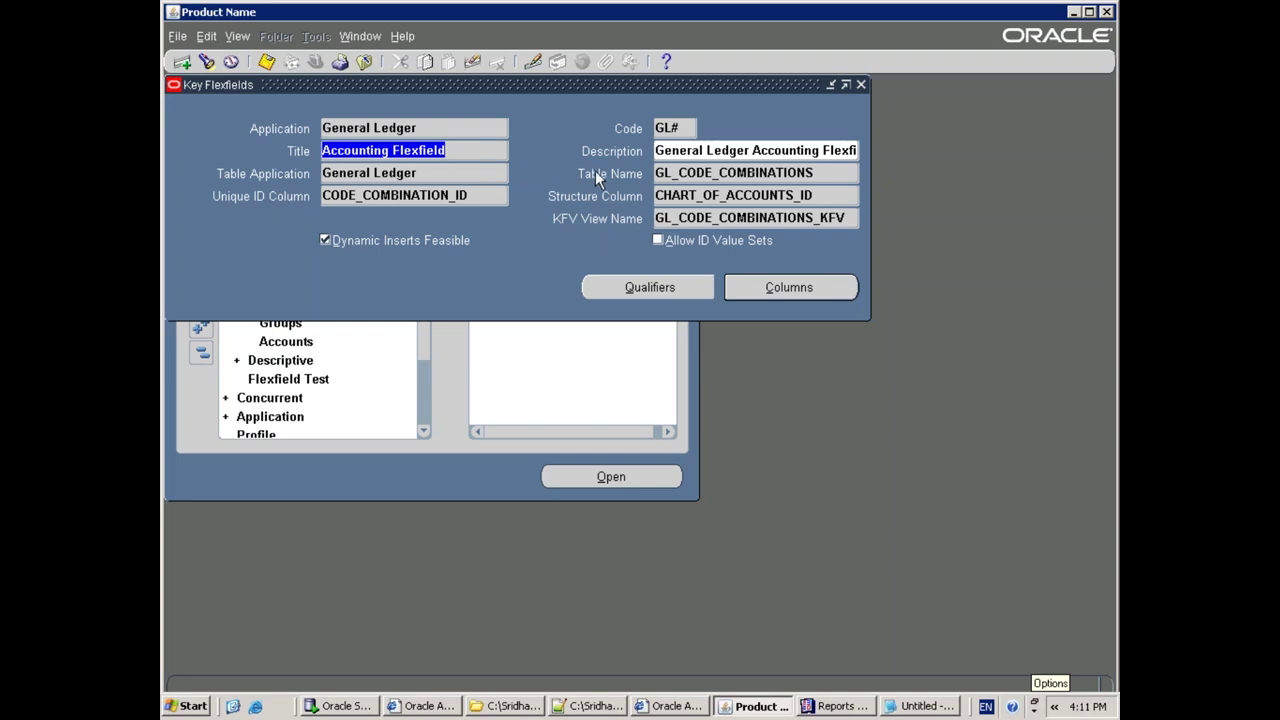
drag(558, 86, 664, 111)
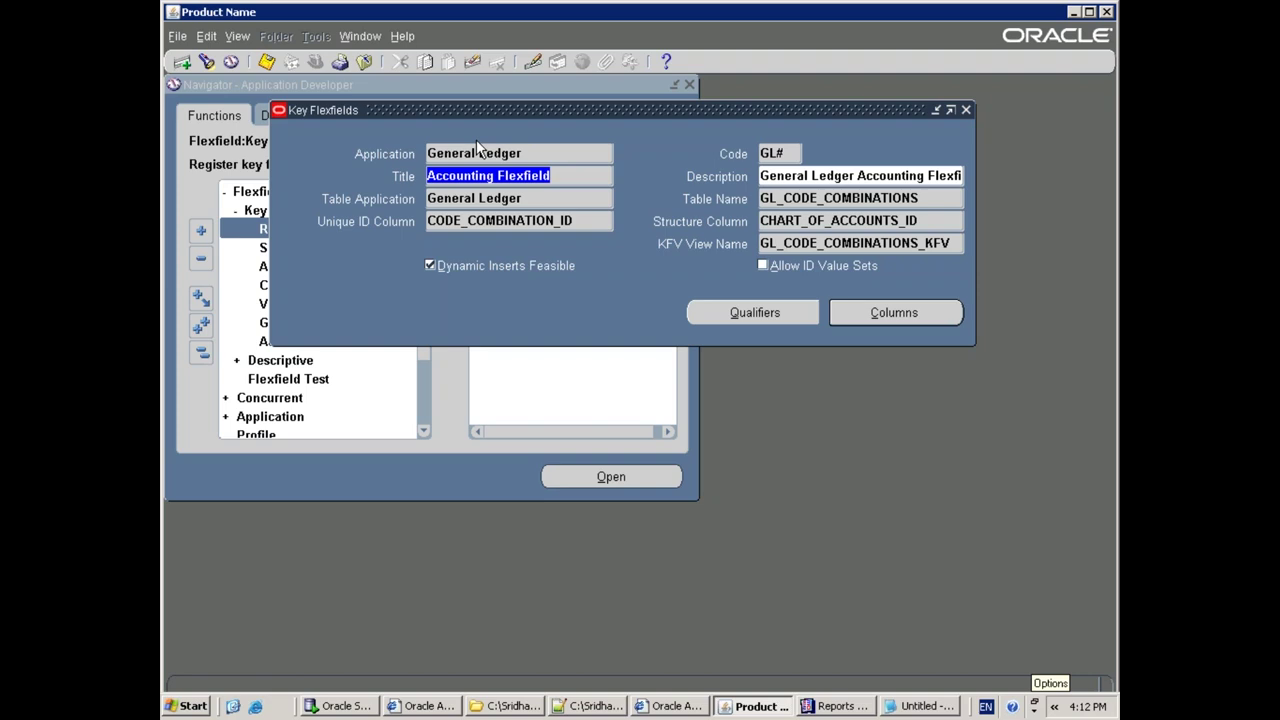
Step: Review the GL# registration fields, checking row 1's SEGMENT5 in SQL Developer in between
click(564, 156)
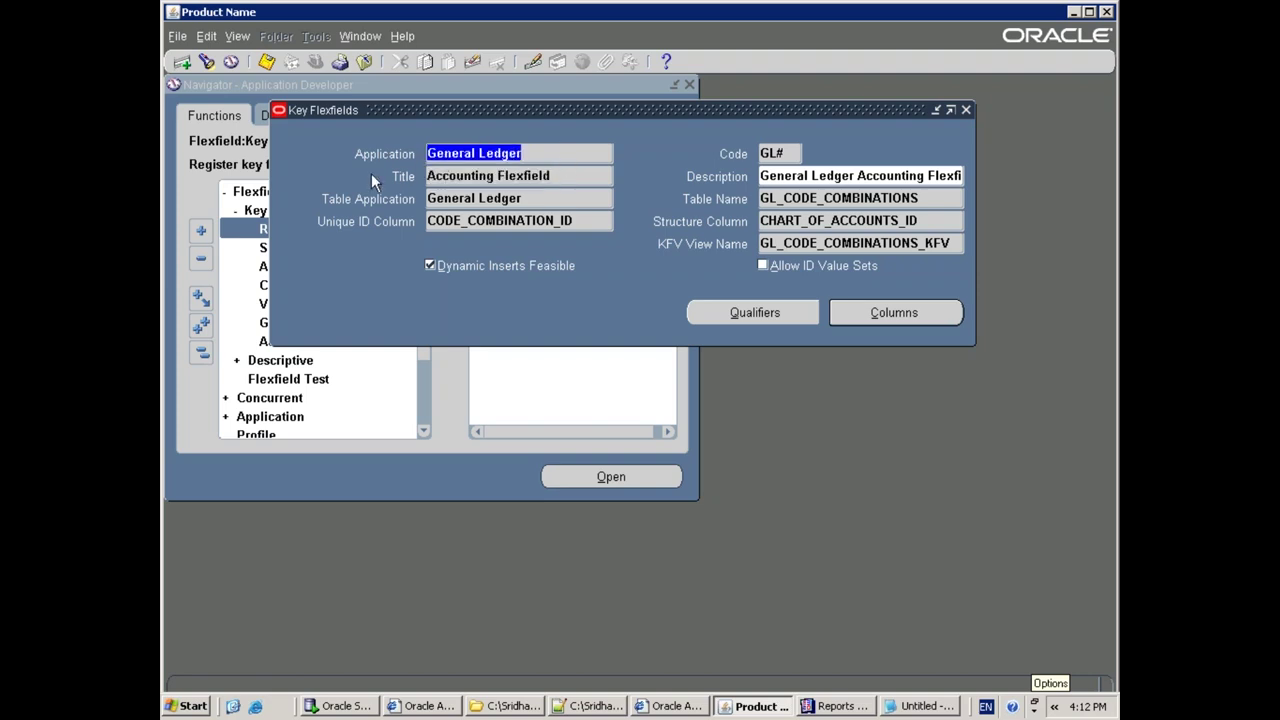
drag(376, 107, 554, 151)
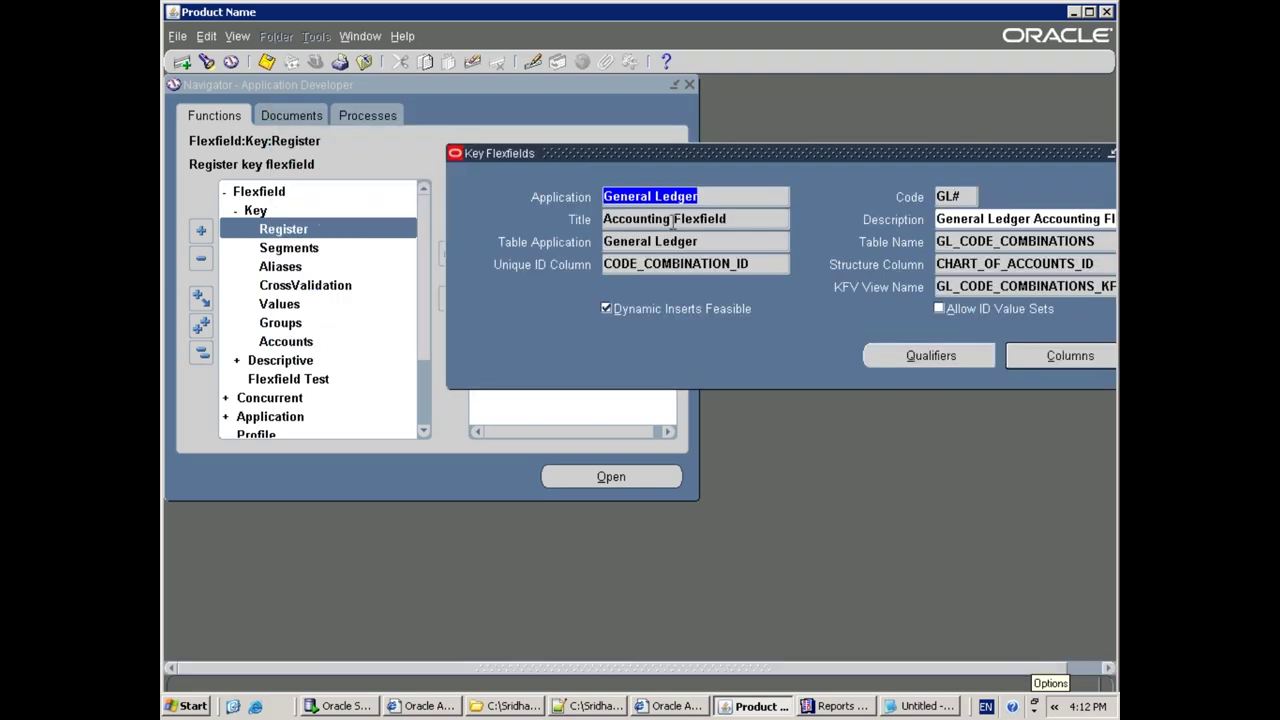
click(673, 221)
click(352, 707)
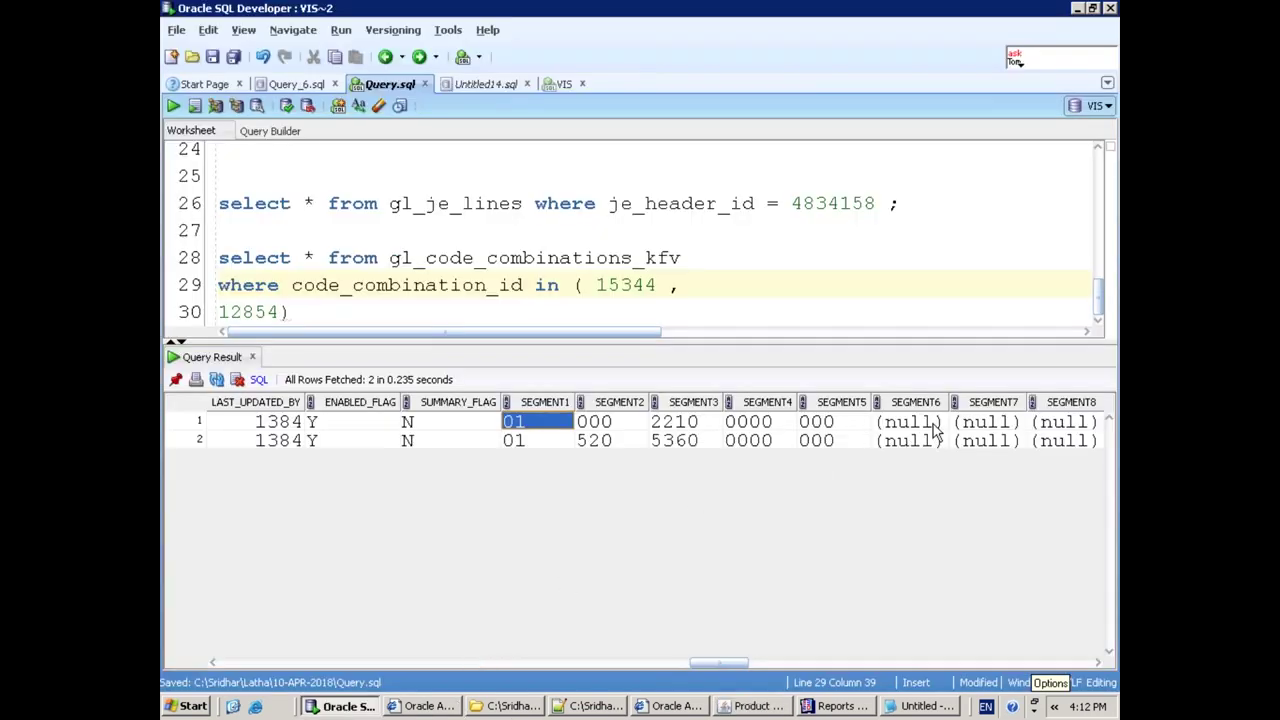
click(834, 427)
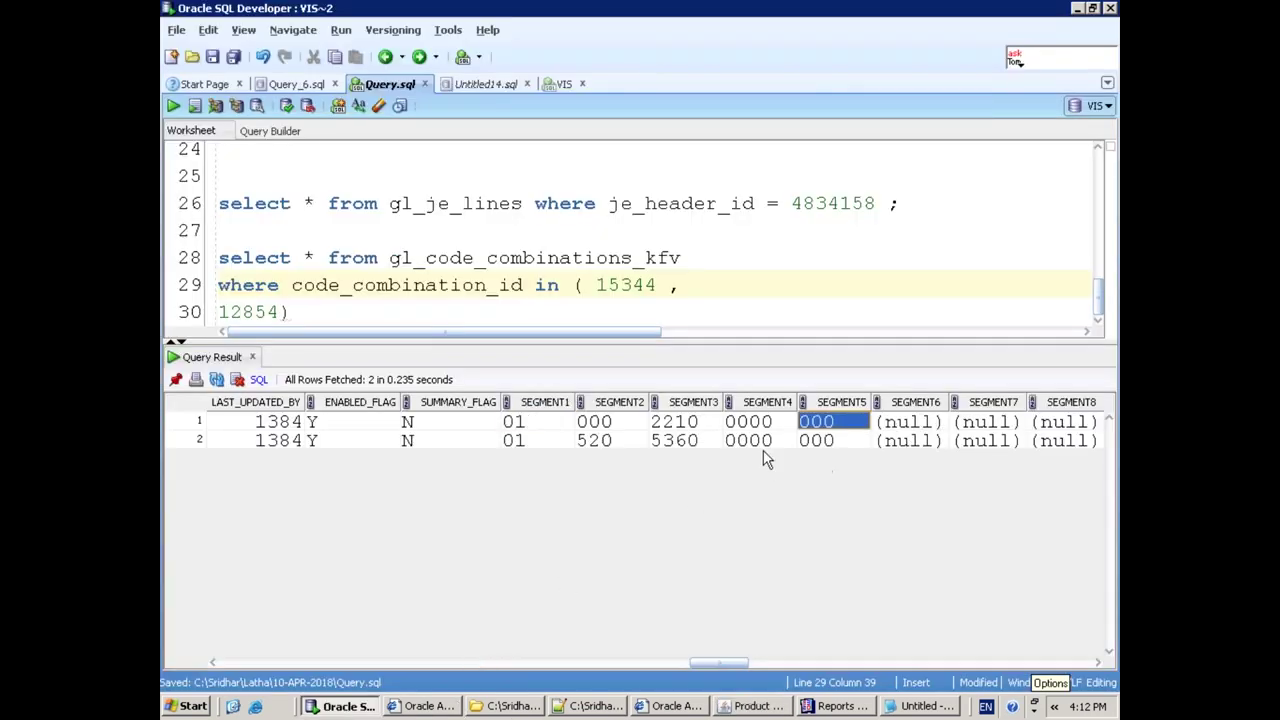
key(alt+Tab)
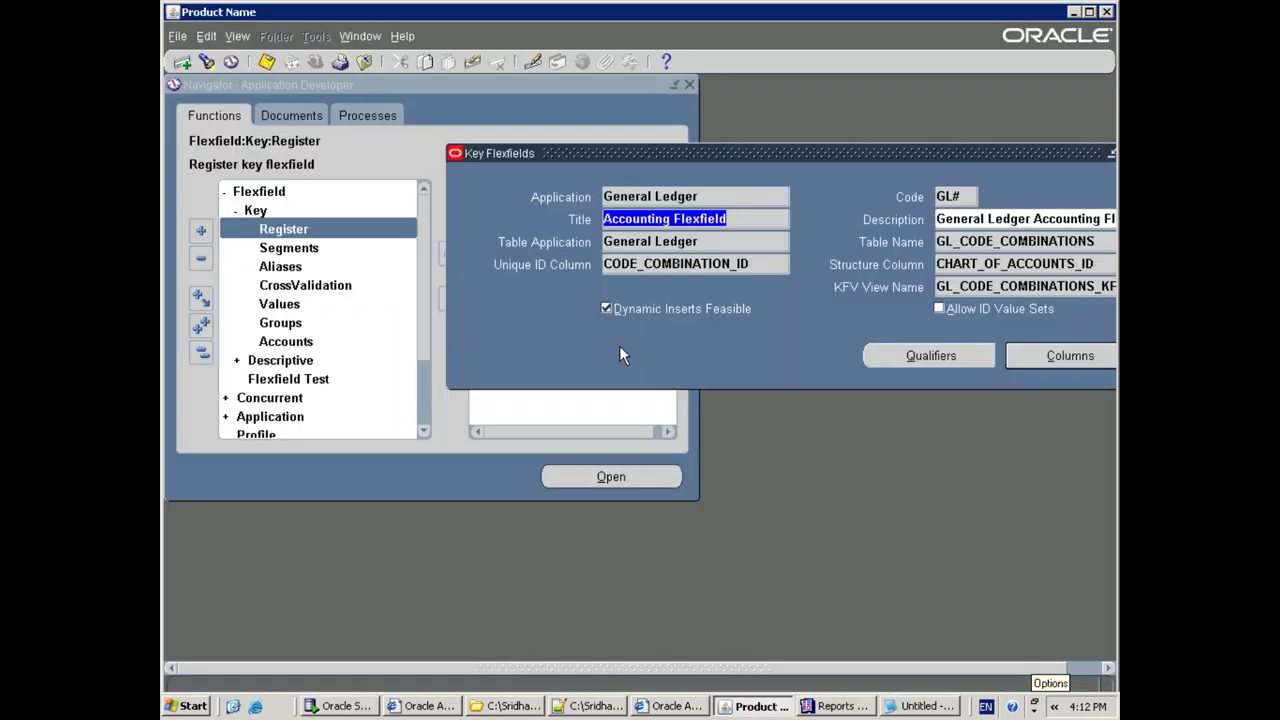
Step: Open Key Flexfield Segments and list all Accounting Flexfield structures, starting at A&F_Company
double_click(289, 249)
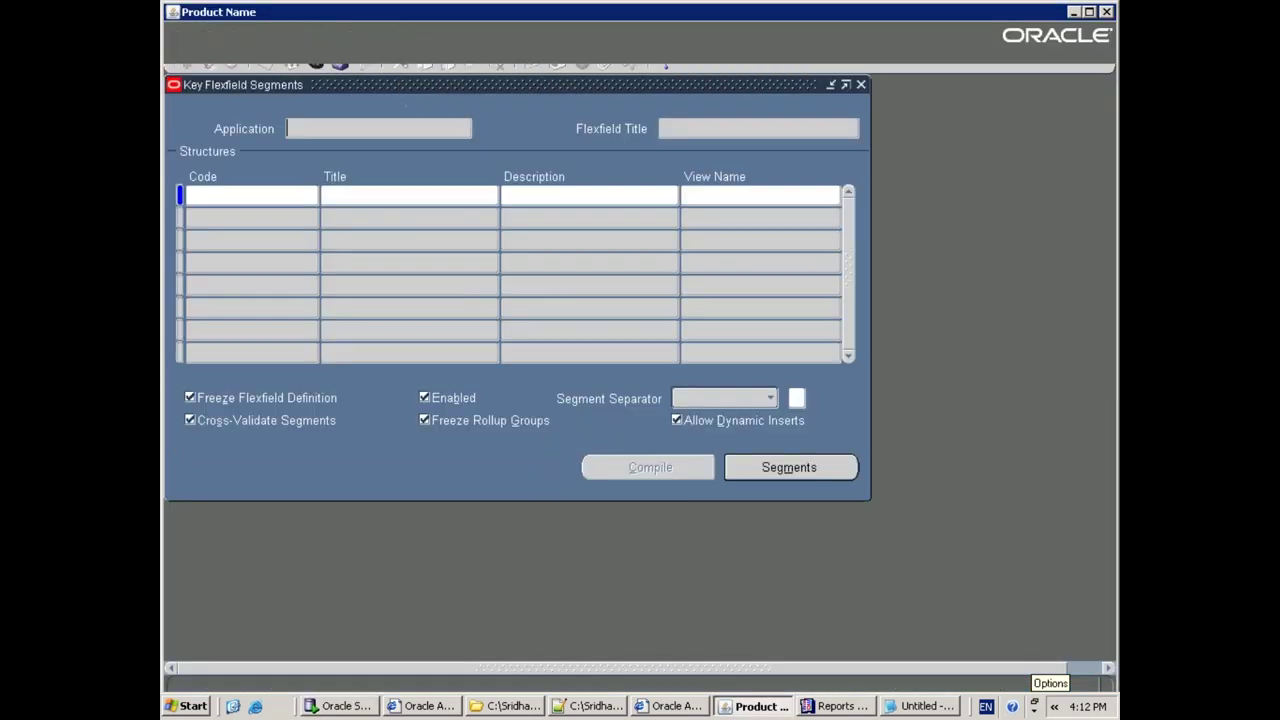
key(F11)
key(ctrl+F11)
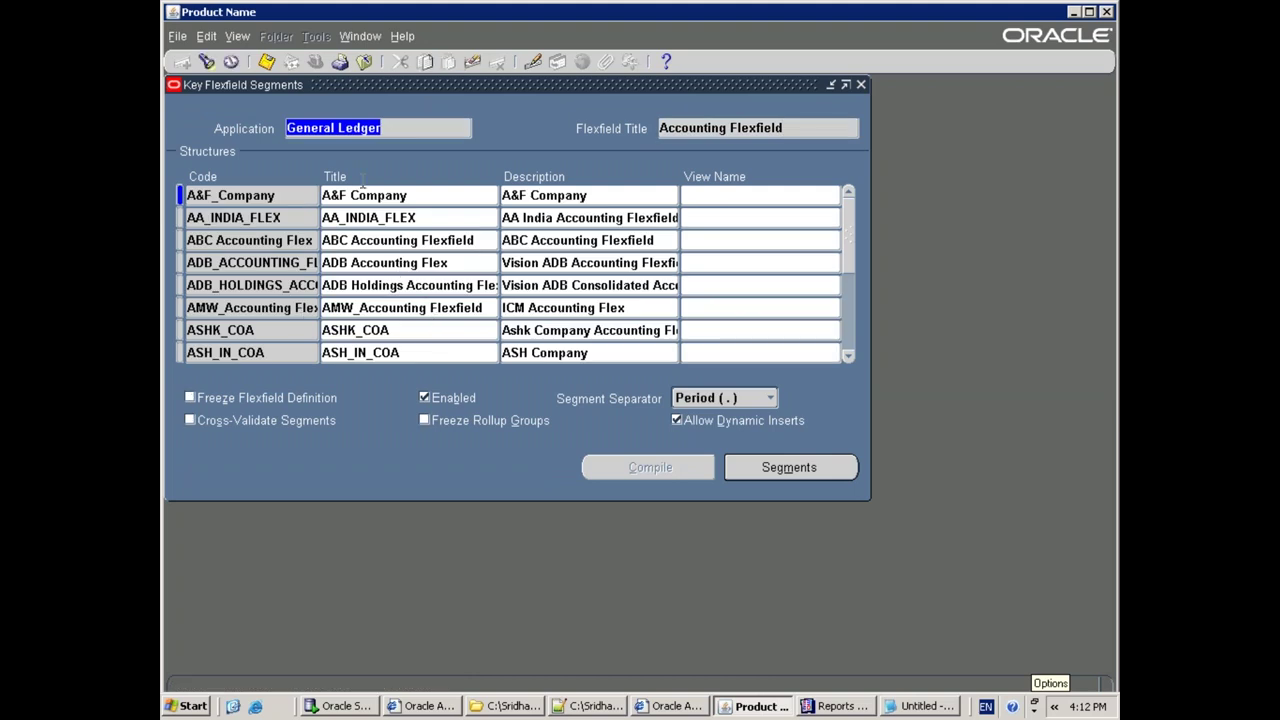
click(283, 193)
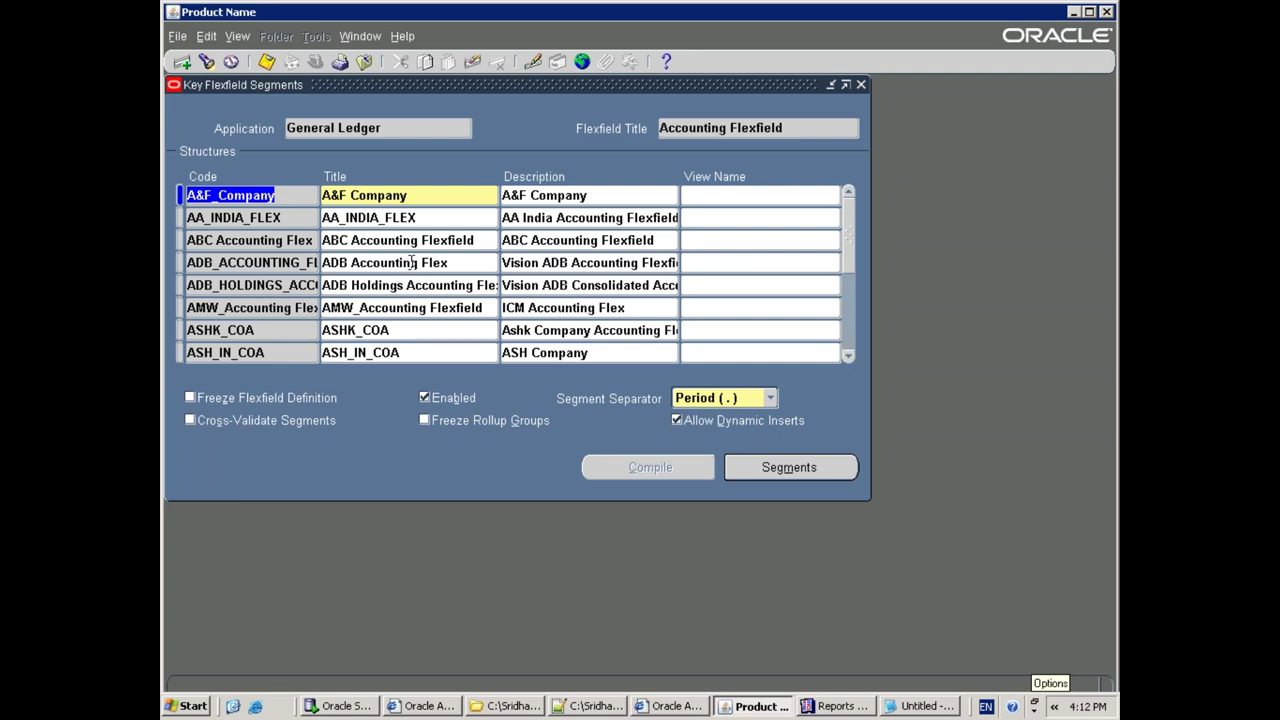
Step: Search structure titles with Oper% to find Operations Accounting Flex and open its segments
key(F11)
text(Ope%)
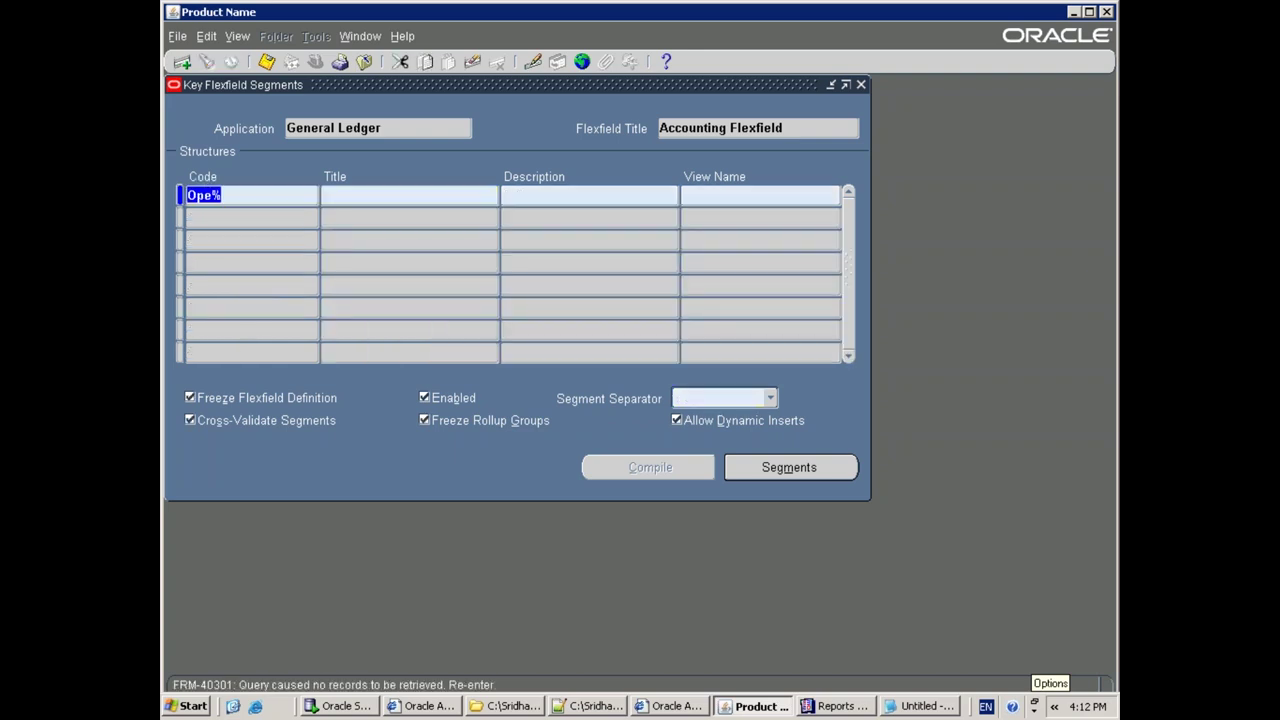
key(F11)
key(Tab)
text(OP%)
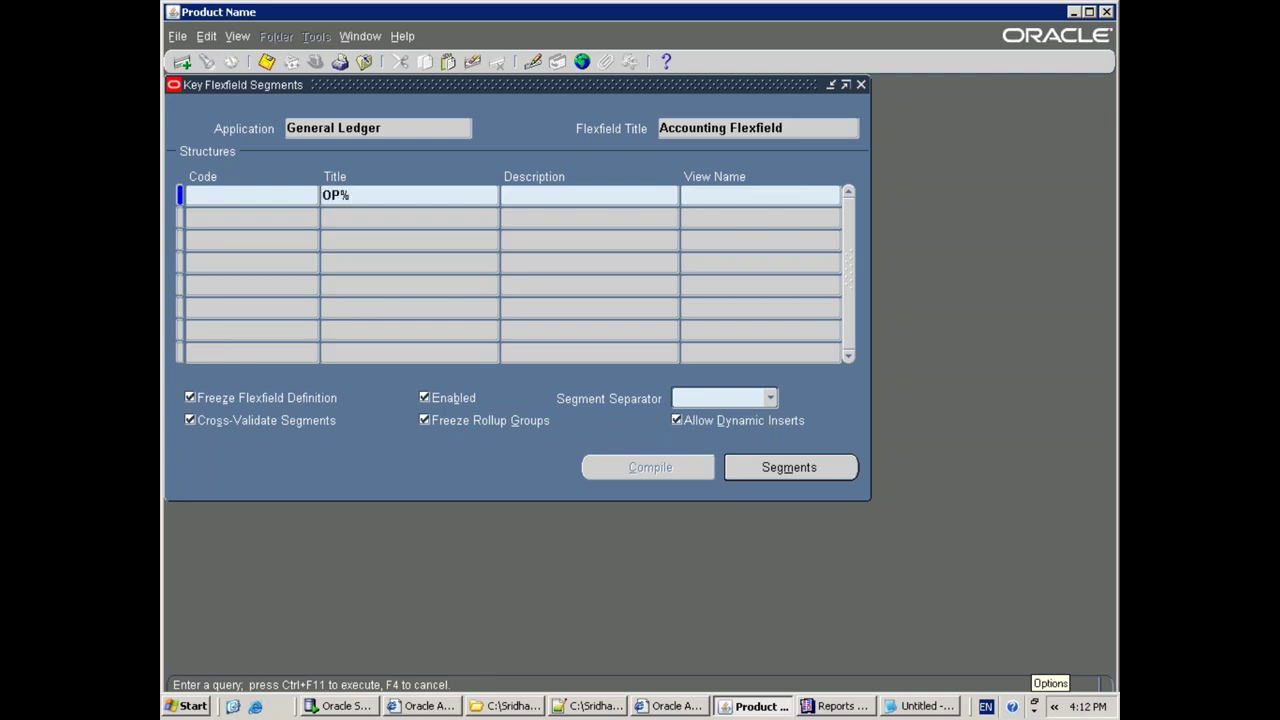
key(ctrl+F11)
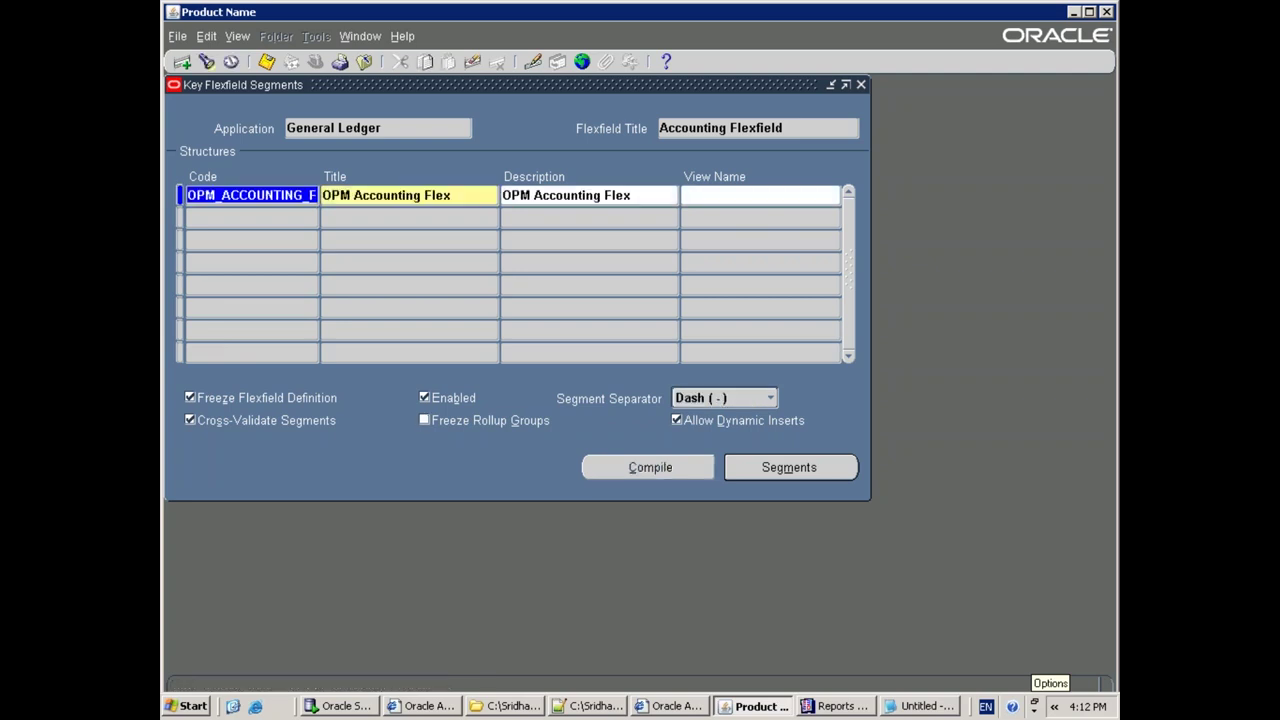
key(F11)
key(Tab)
text(Oper^)
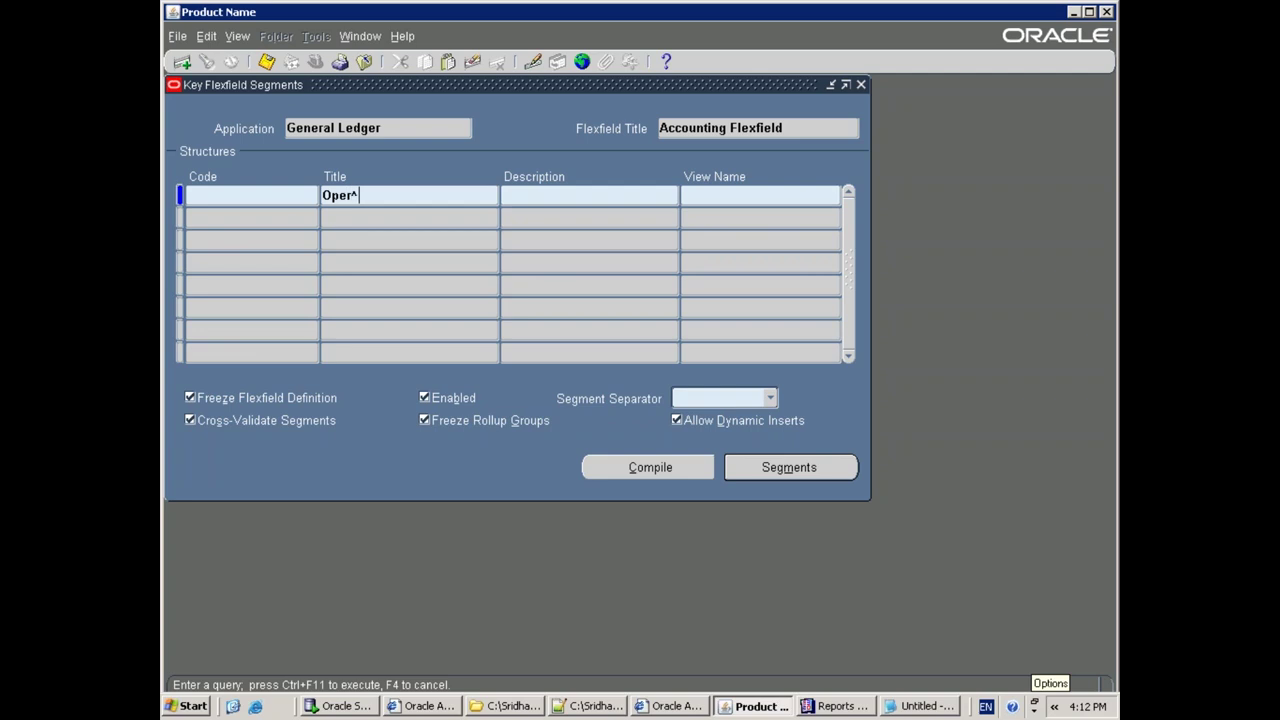
key(ctrl+F11)
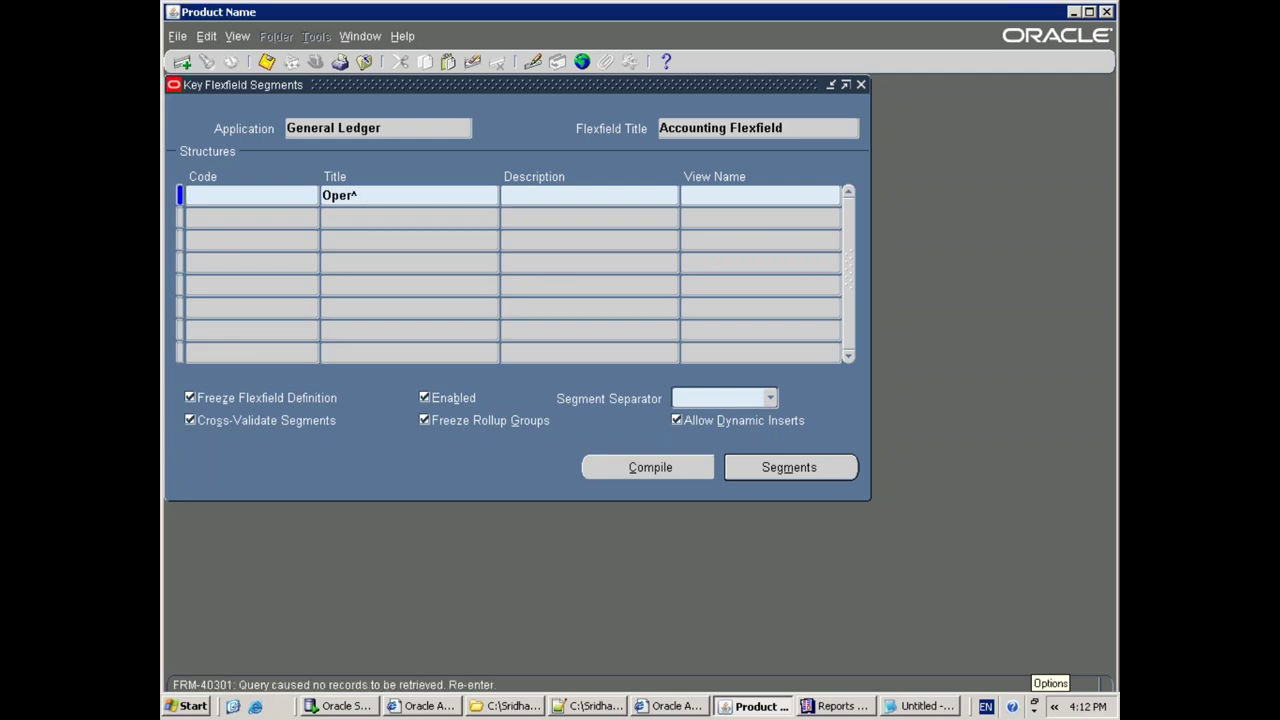
key(End)
key(BackSpace)
text(%)
key(ctrl+F11)
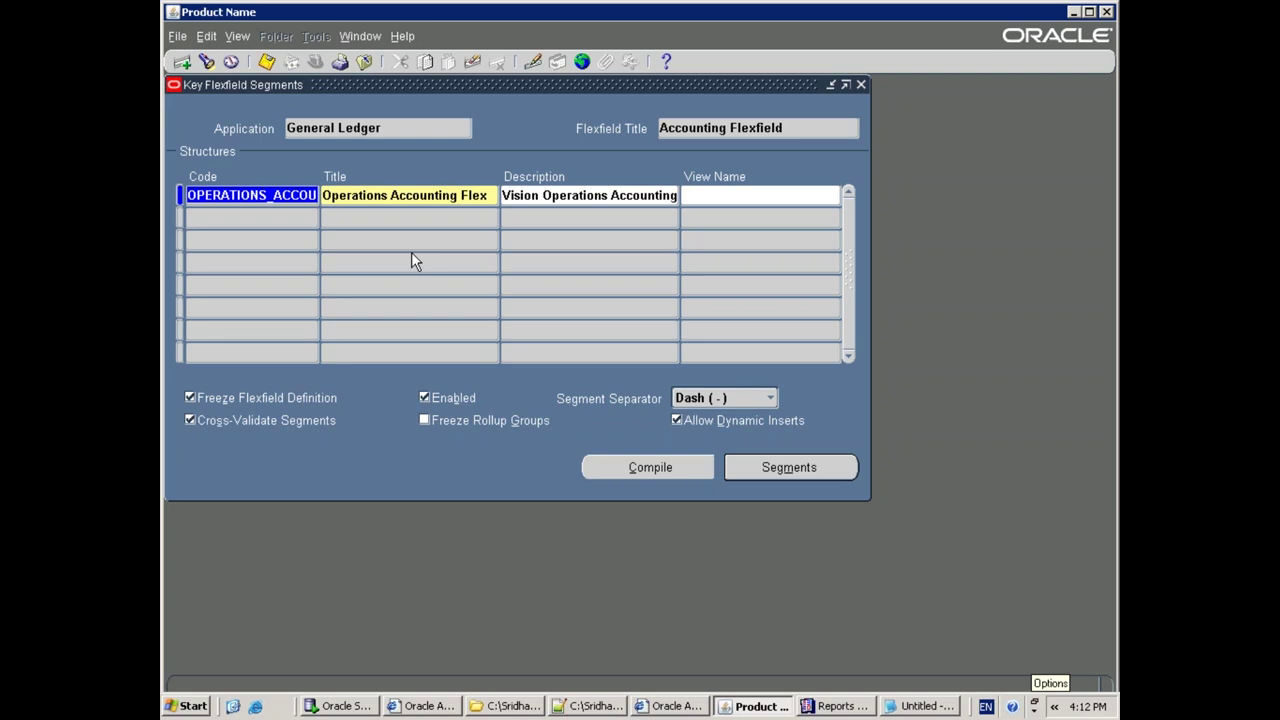
click(778, 466)
Step: Move the Operations Accounting Flex Segments Summary aside and bring SQL Developer's results forward
drag(426, 106, 614, 196)
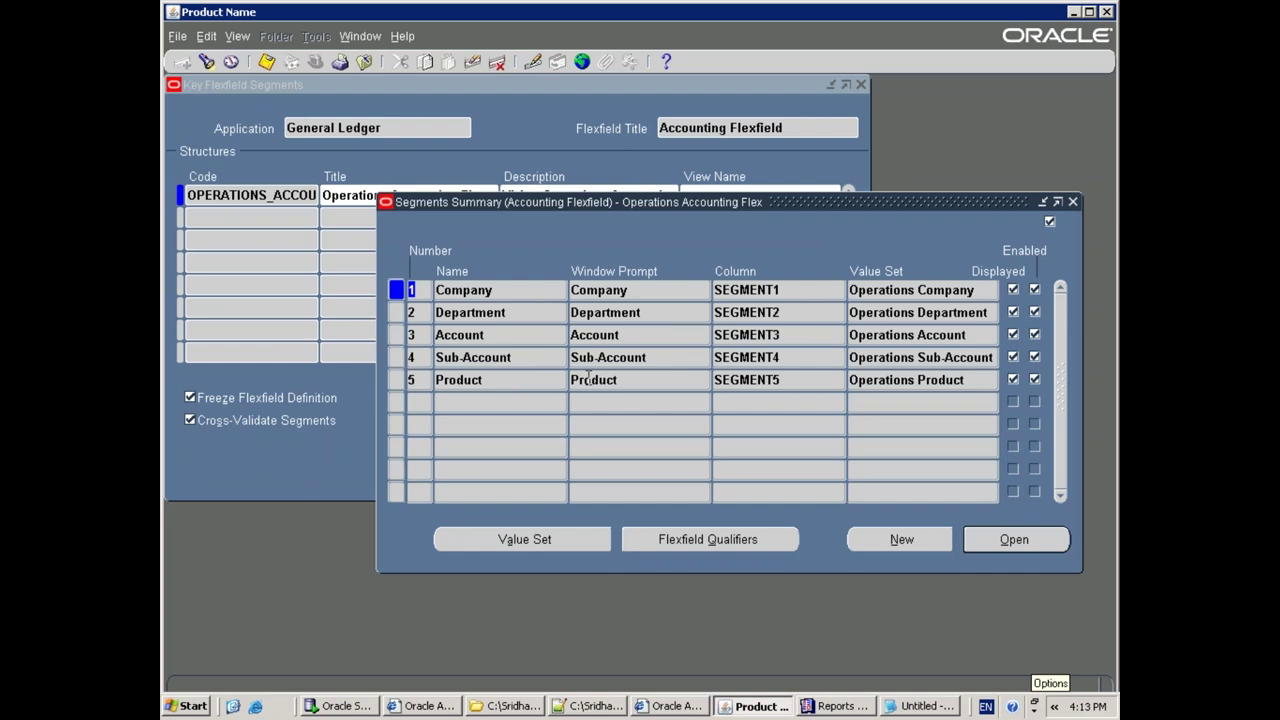
key(alt+Tab)
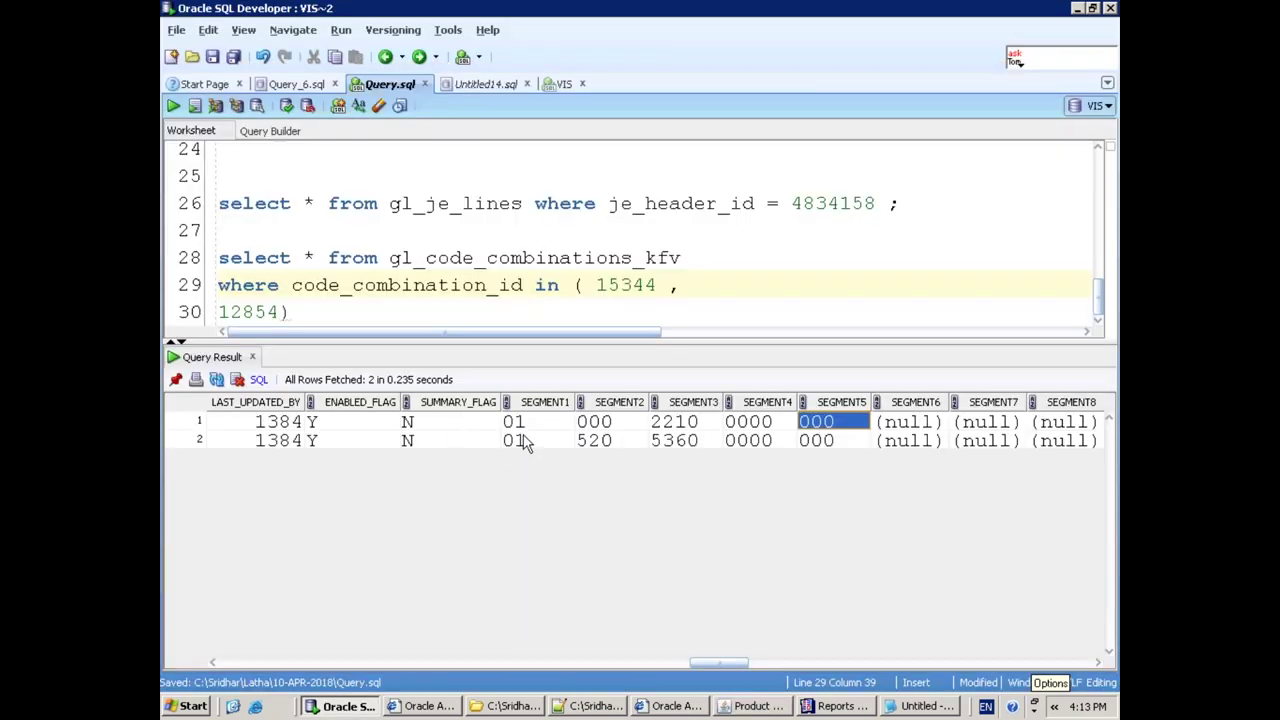
Step: Scan the code combination columns to ENABLED_FLAG, then return to the Segments Summary
key(Left)
key(Left)
key(Left)
key(Left)
key(Left)
key(Left)
key(Left)
key(Left)
key(Left)
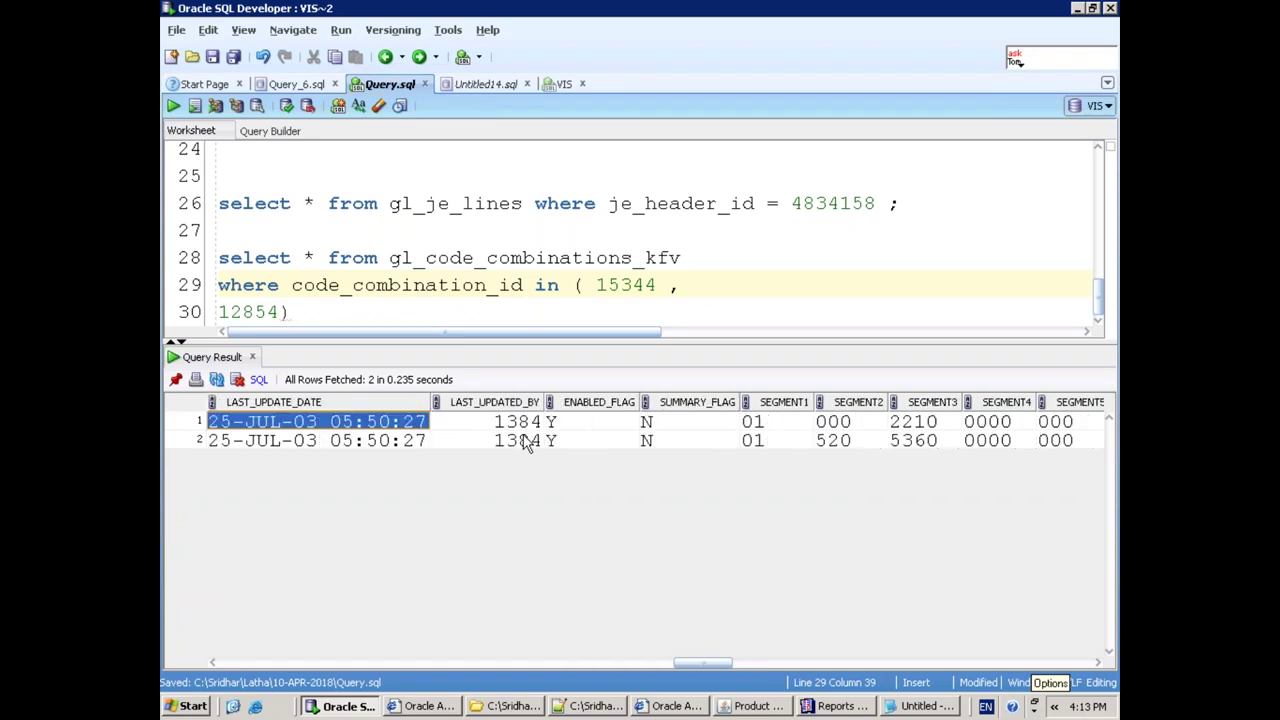
key(Right)
key(Right)
key(Right)
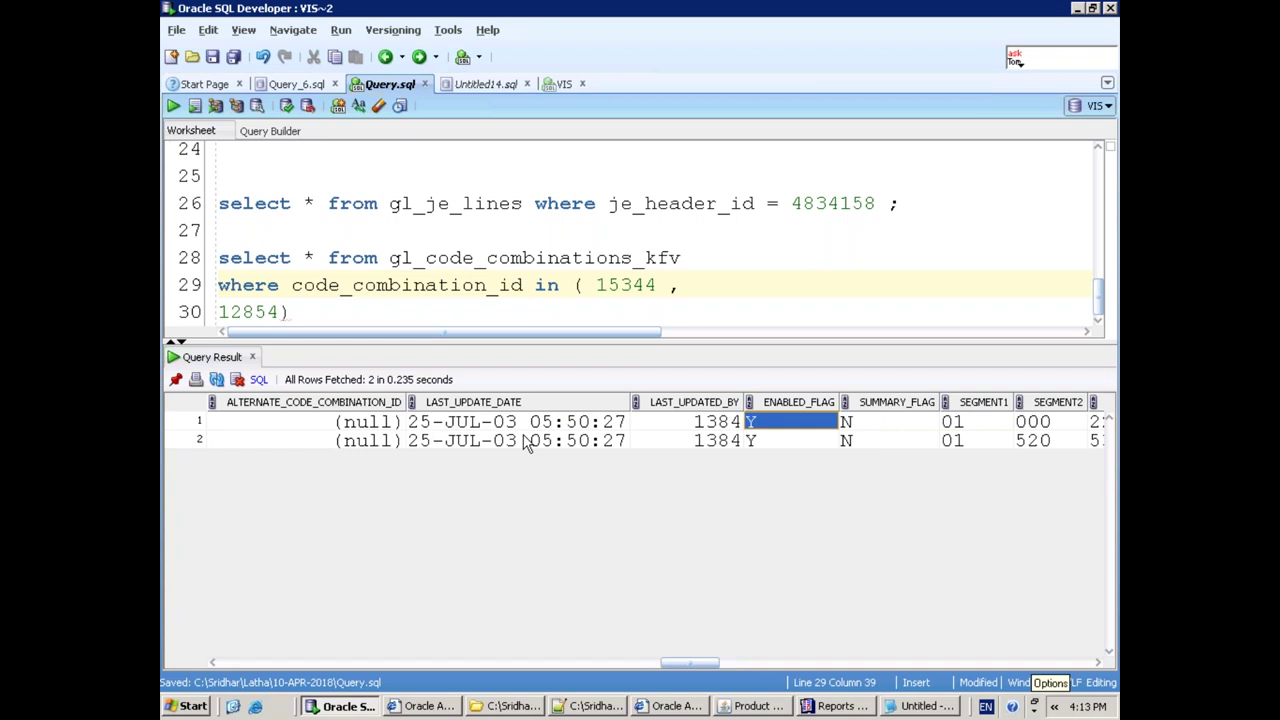
key(alt+Tab)
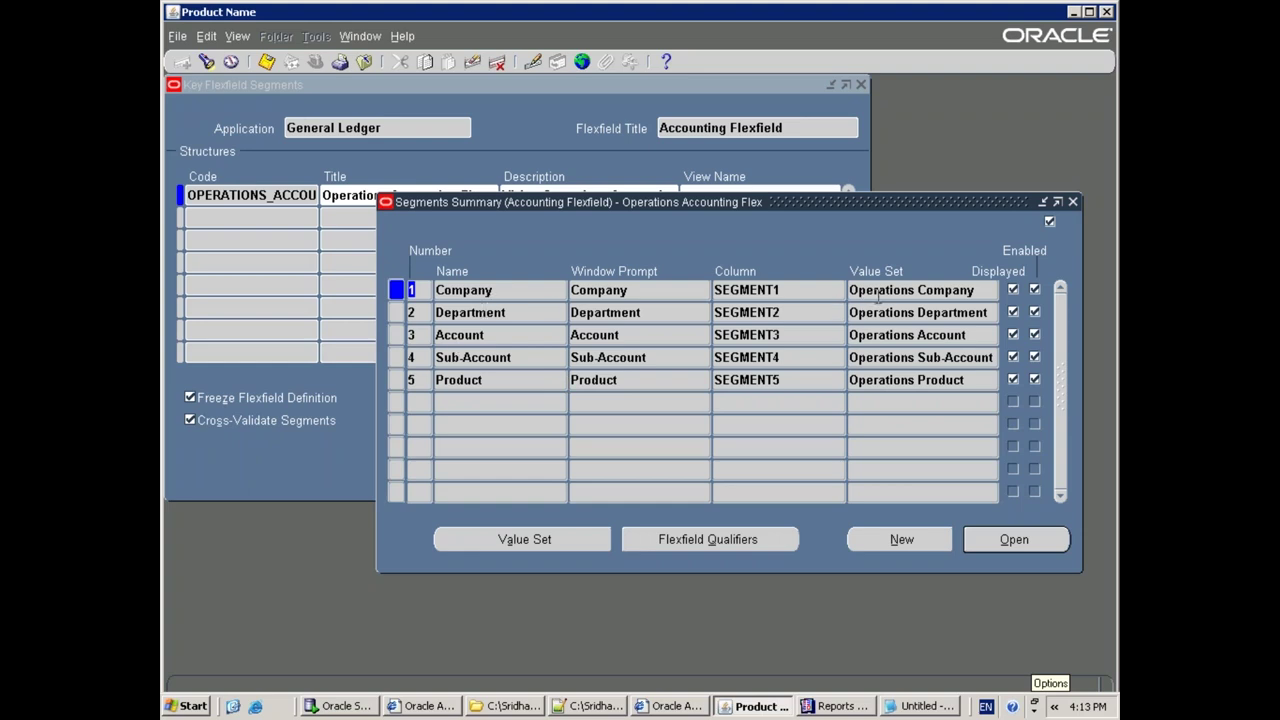
Step: Check the Operations Company value set, then close the segment windows to the Navigator
click(883, 296)
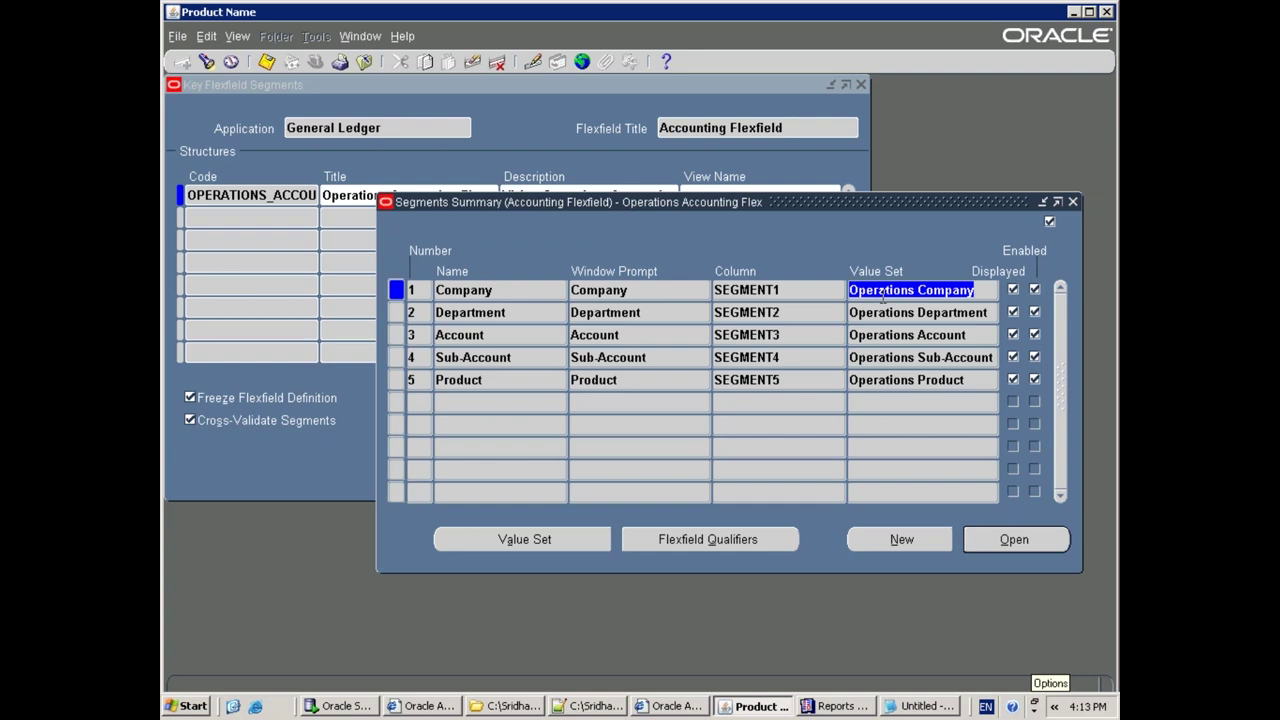
click(861, 84)
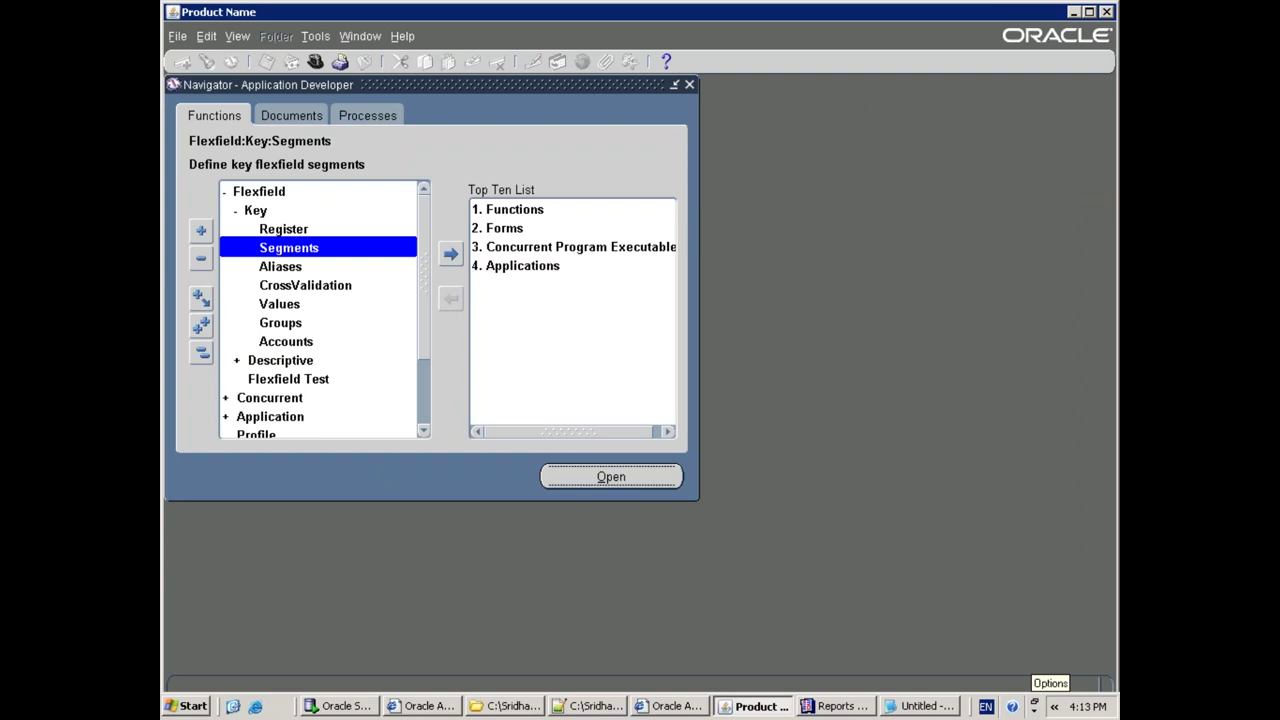
key(Return)
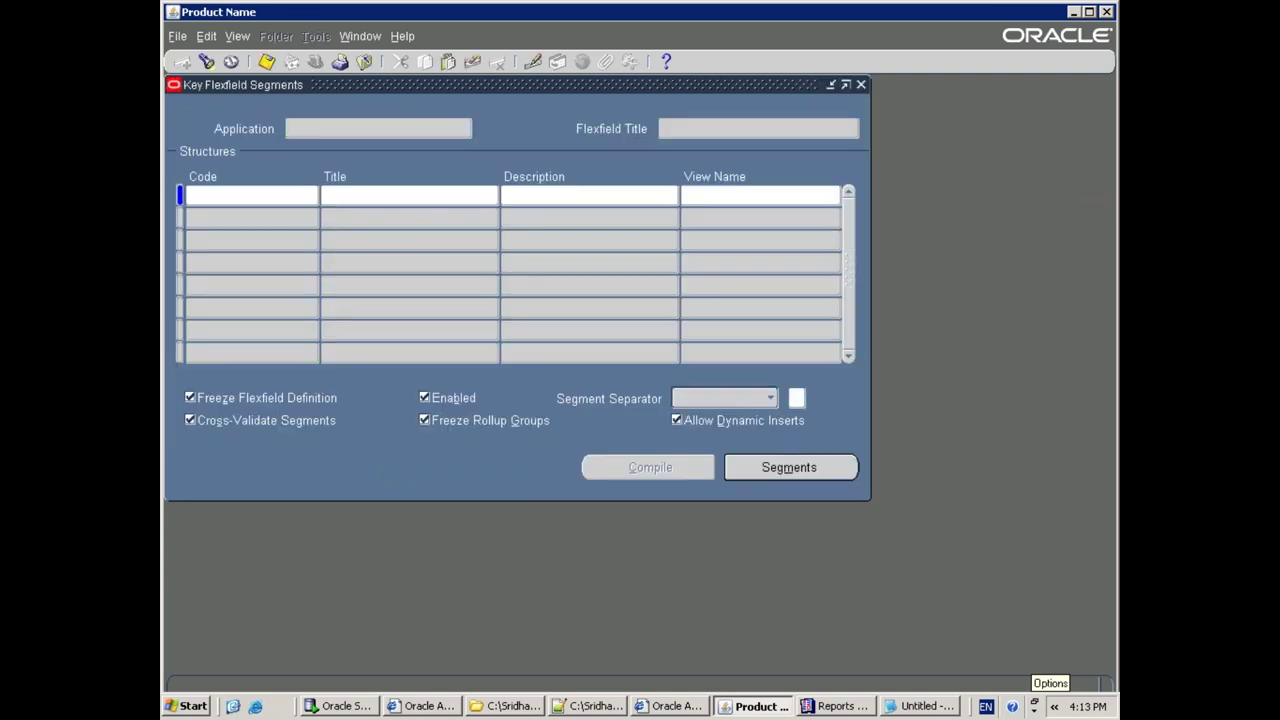
key(F11)
text(P)
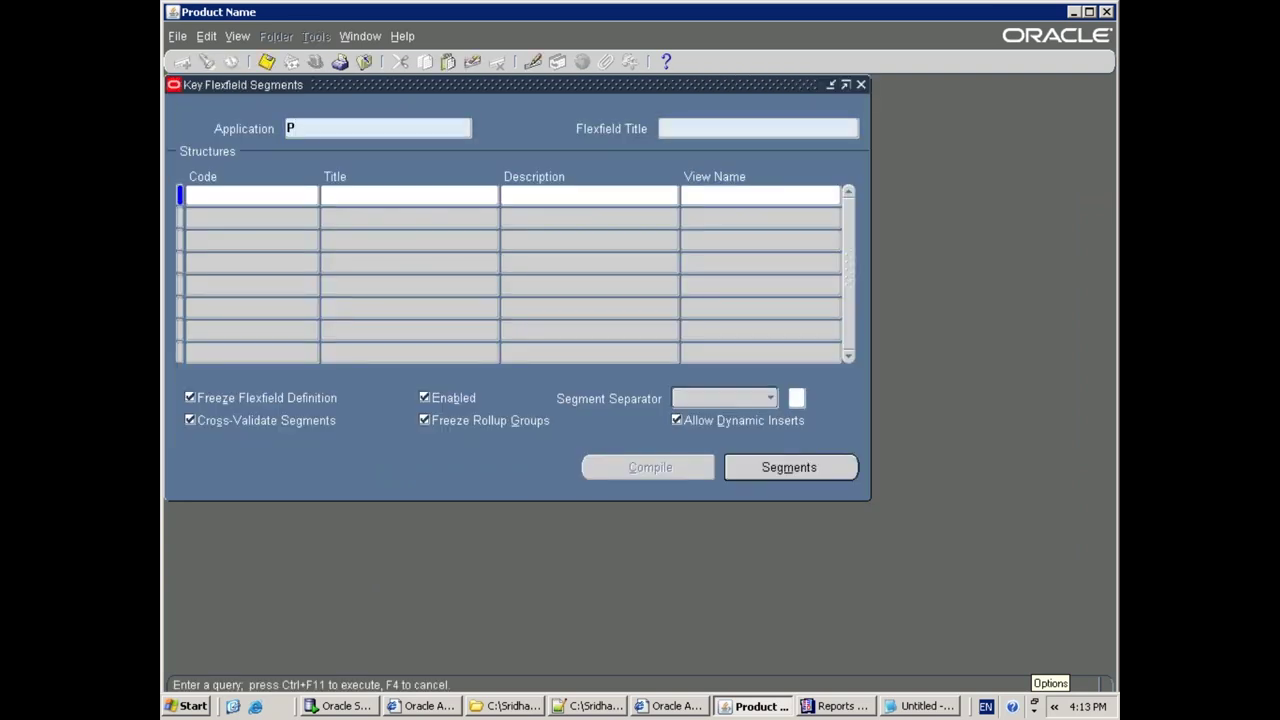
text(urchasing)
key(ctrl+F11)
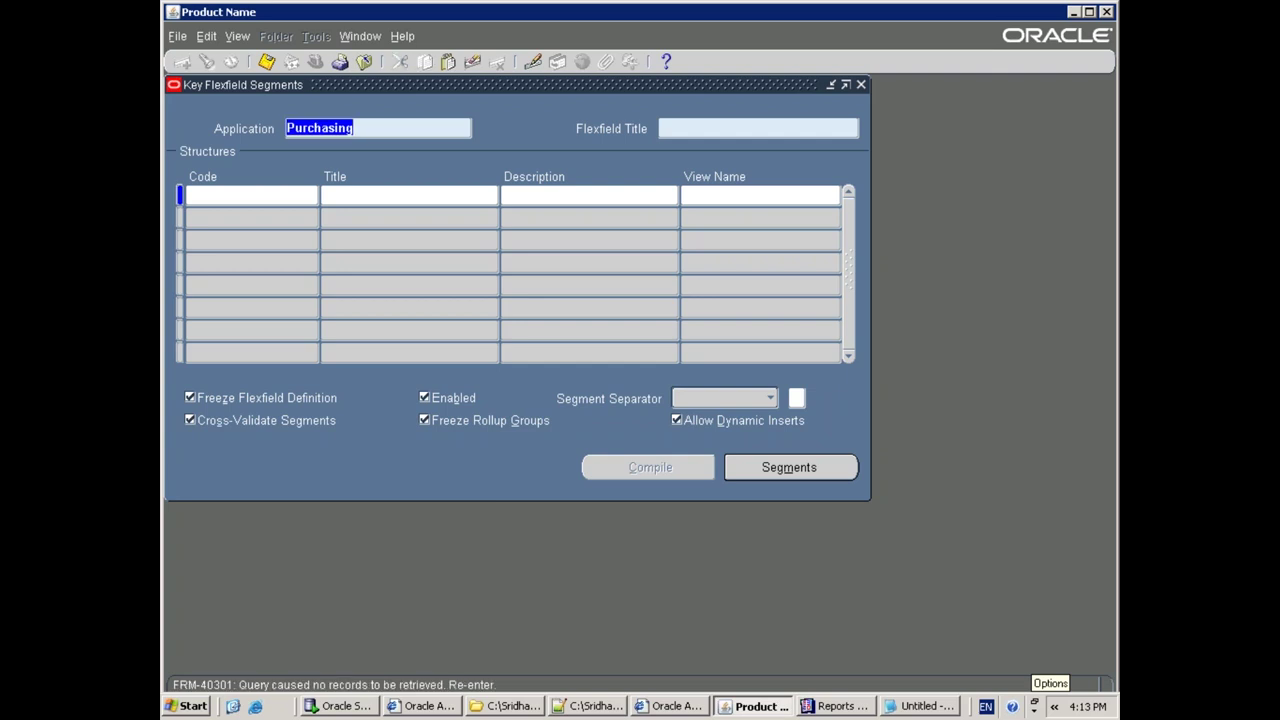
key(BackSpace)
text(Purch%)
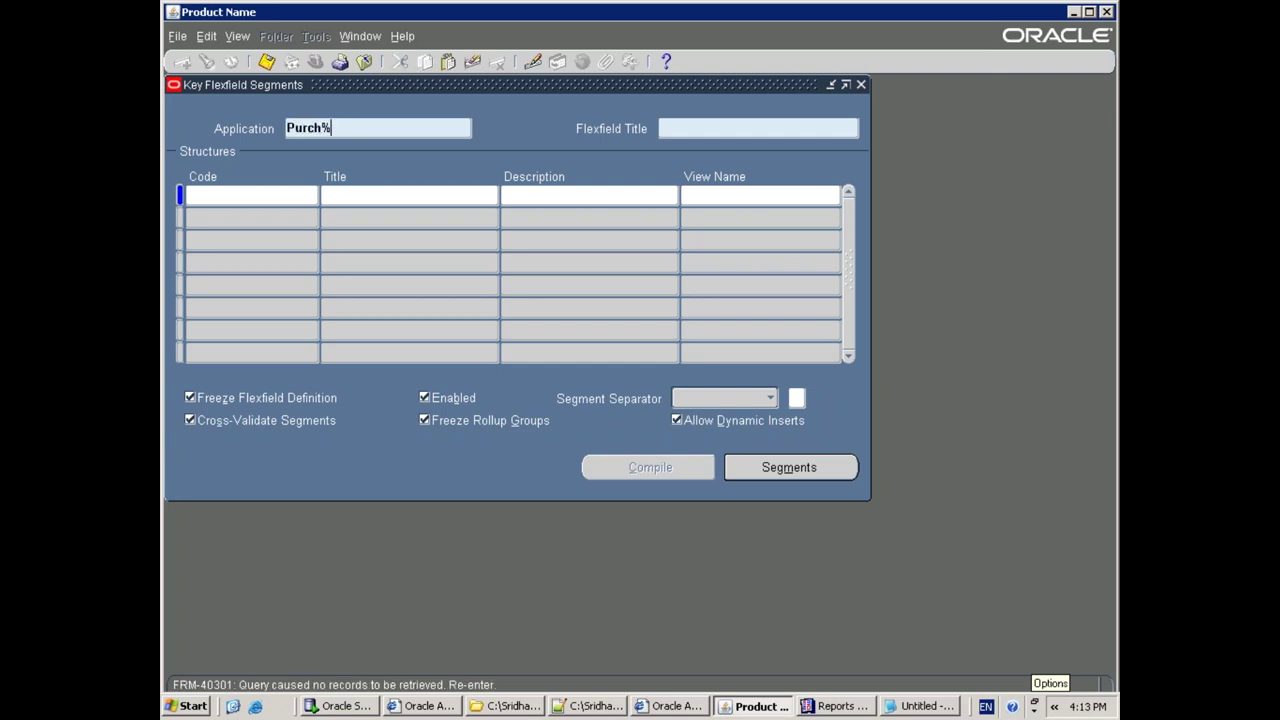
key(ctrl+F11)
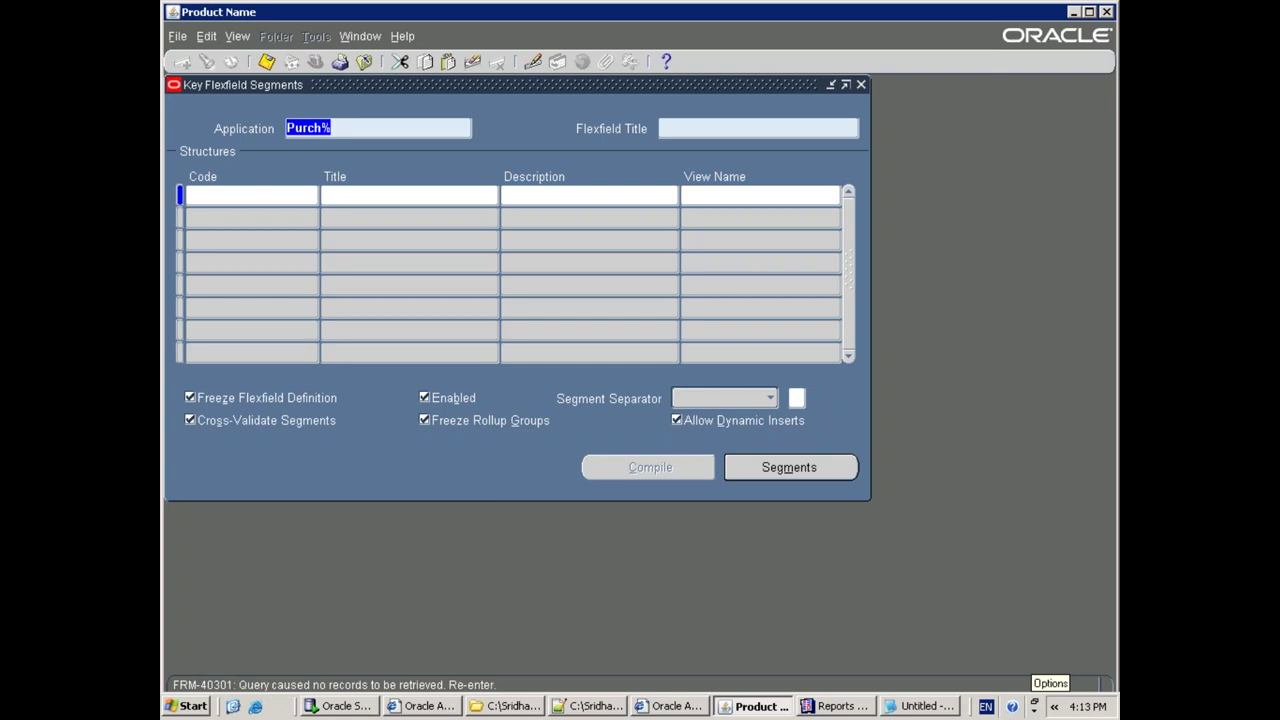
key(BackSpace)
text(Inventory)
key(ctrl+F11)
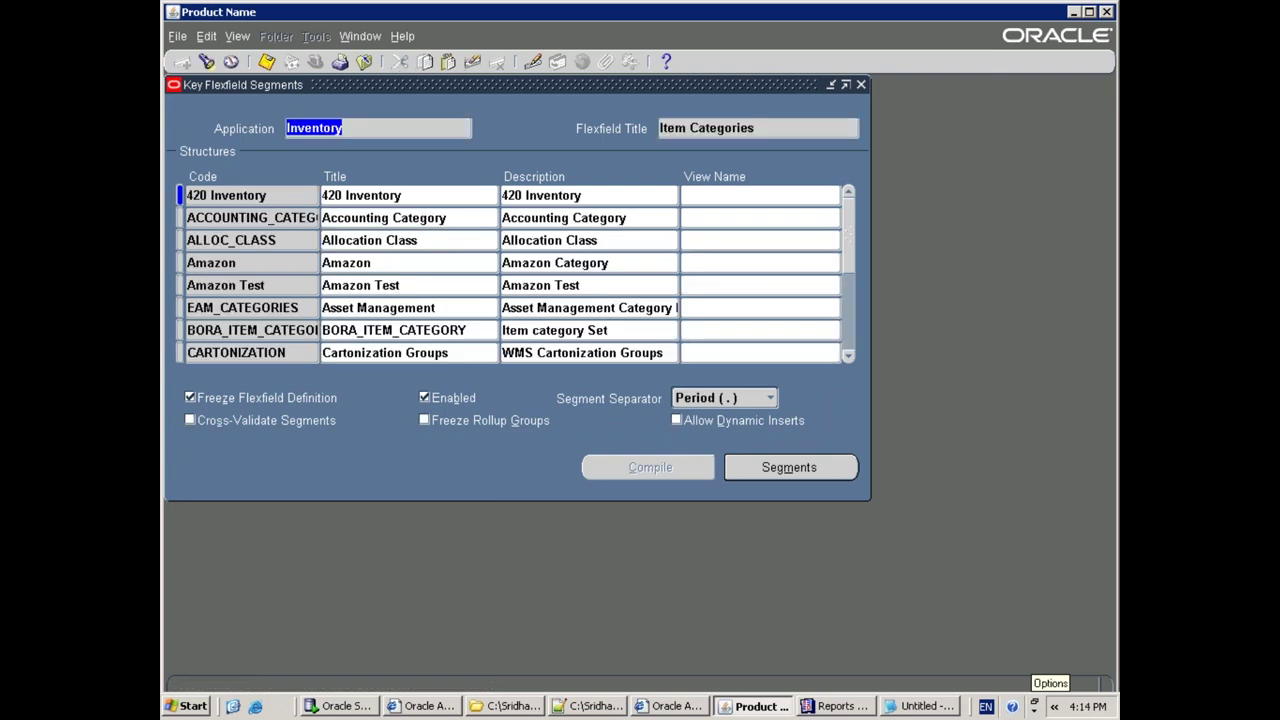
key(Down)
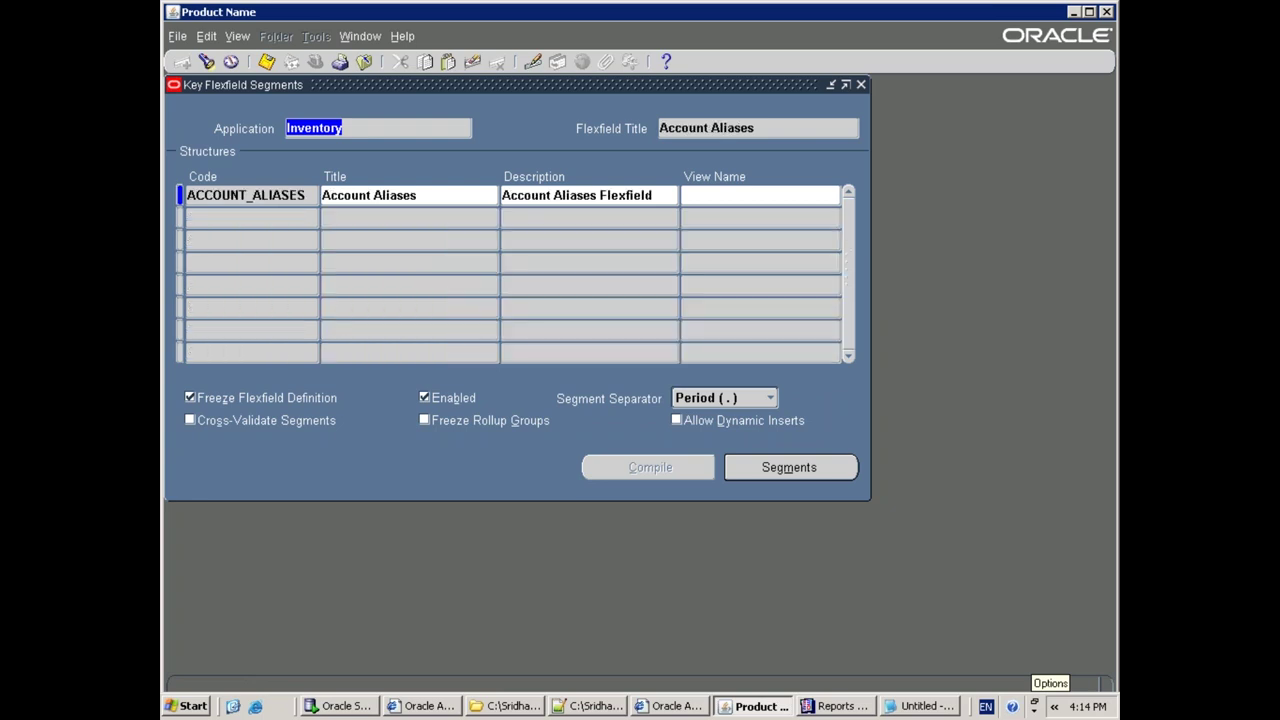
key(Down)
key(Down)
key(Down)
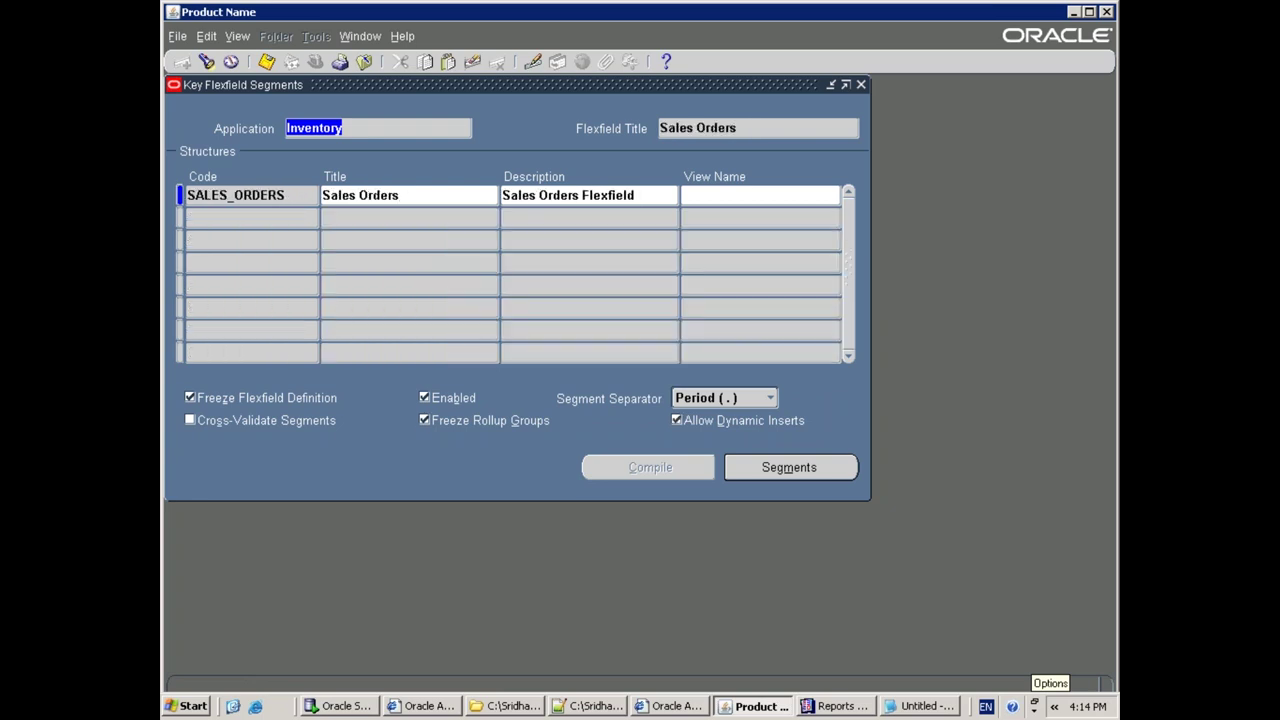
key(Down)
key(Down)
key(Down)
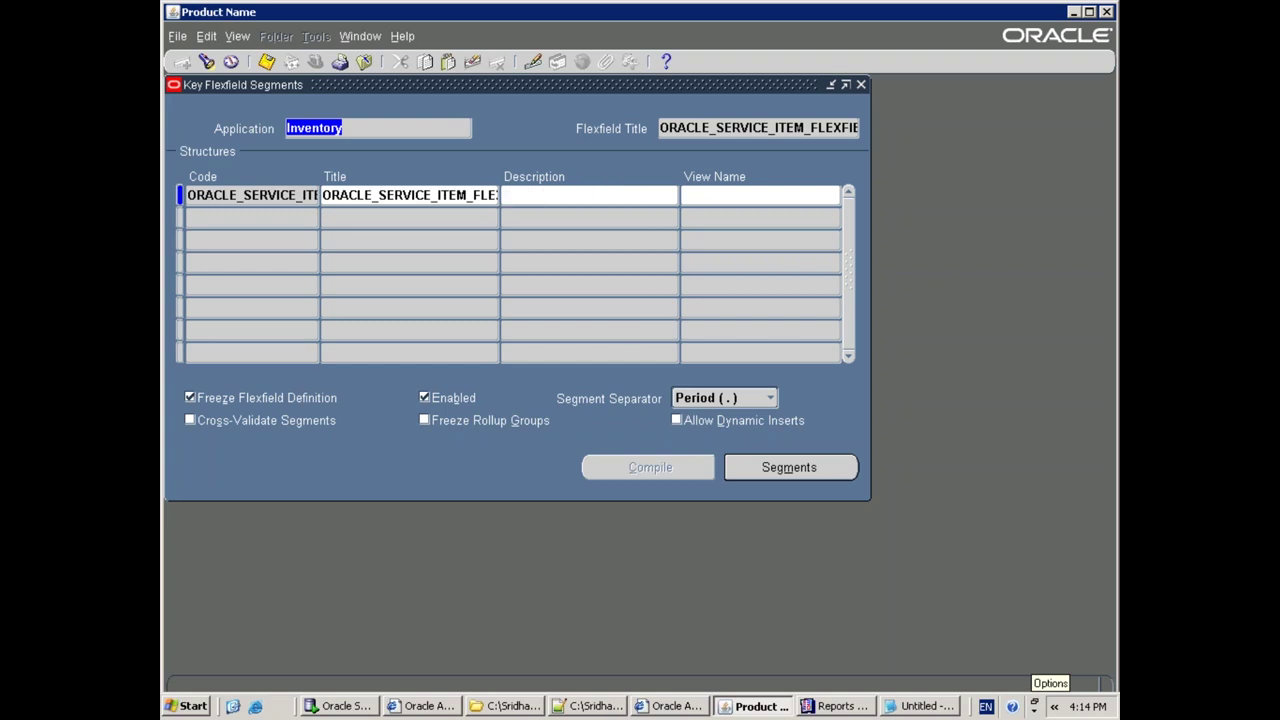
key(Return)
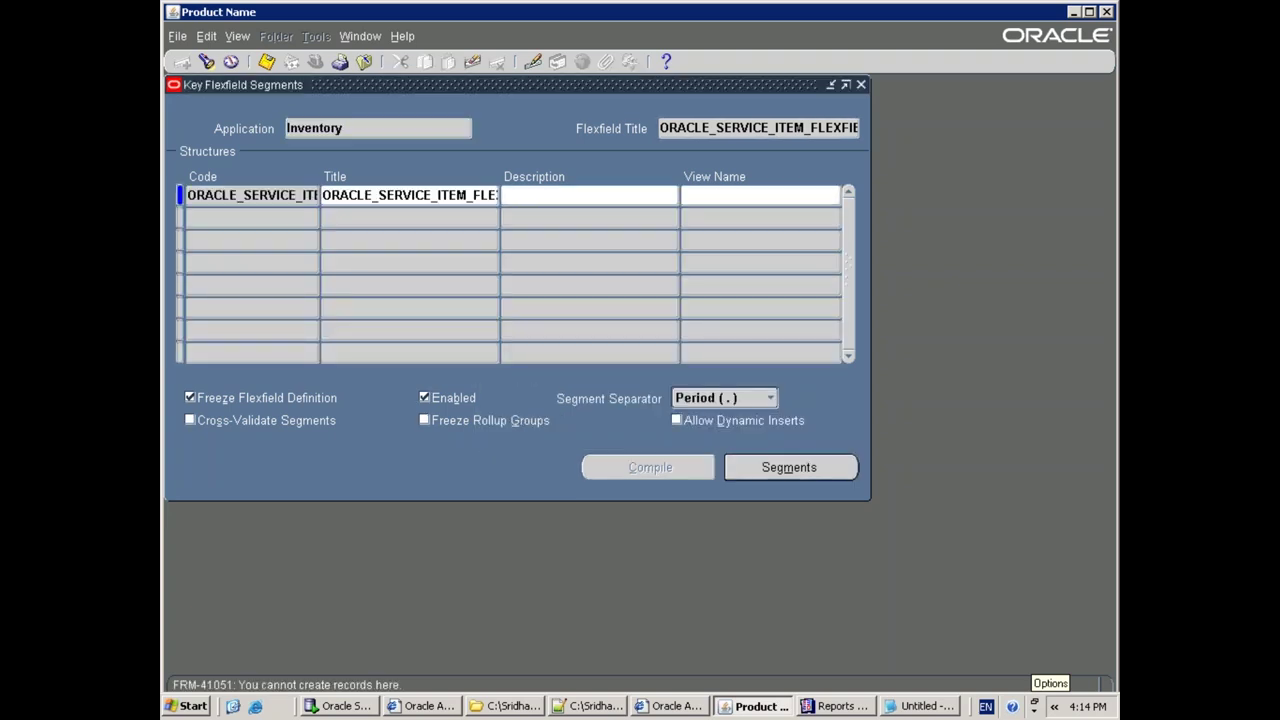
Step: Open the key flexfield registration form and query tables matching MTL_SYSTEM_ITEMS%
click(860, 85)
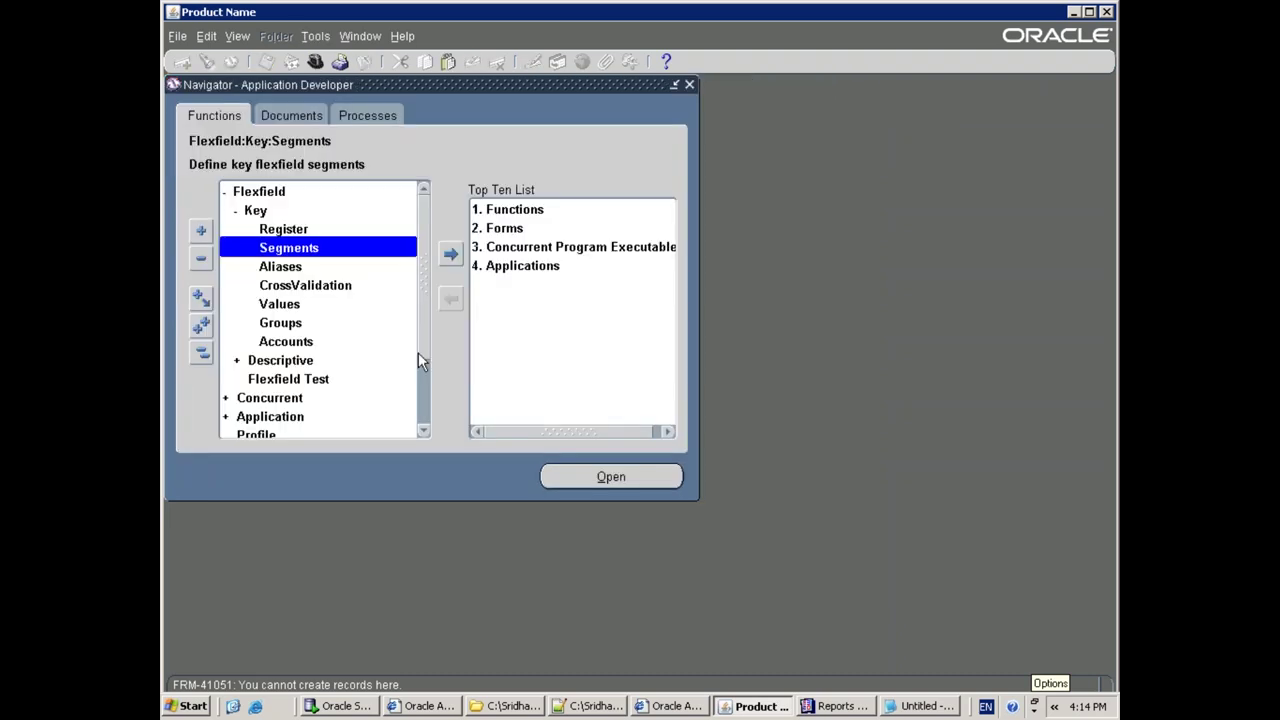
double_click(283, 229)
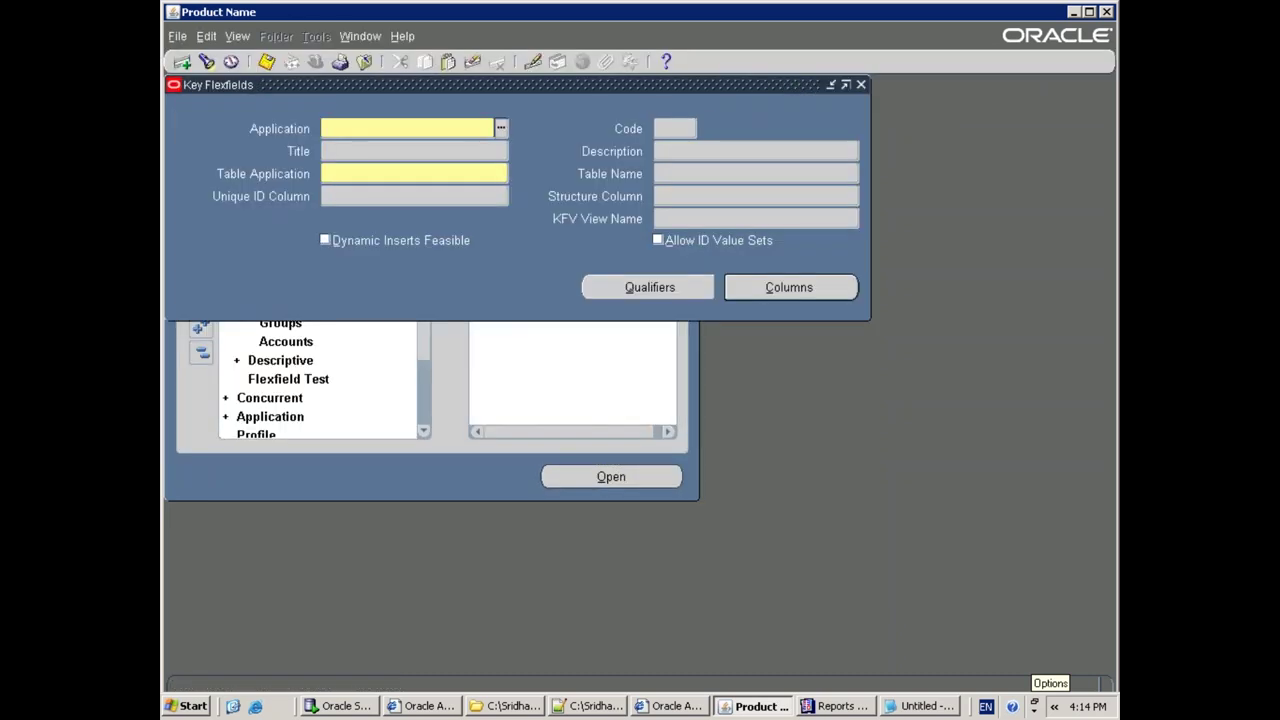
key(Tab)
key(Tab)
text(MTL_SYSTEM_ITEMS%)
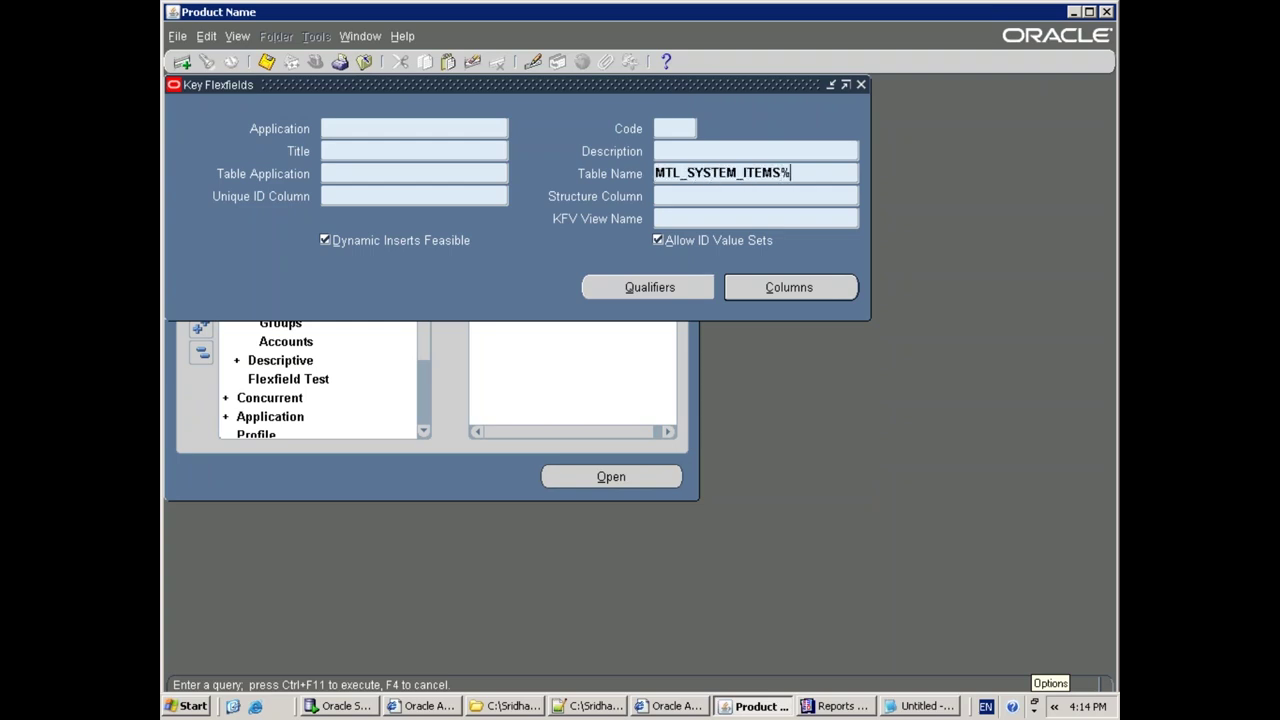
key(ctrl+F11)
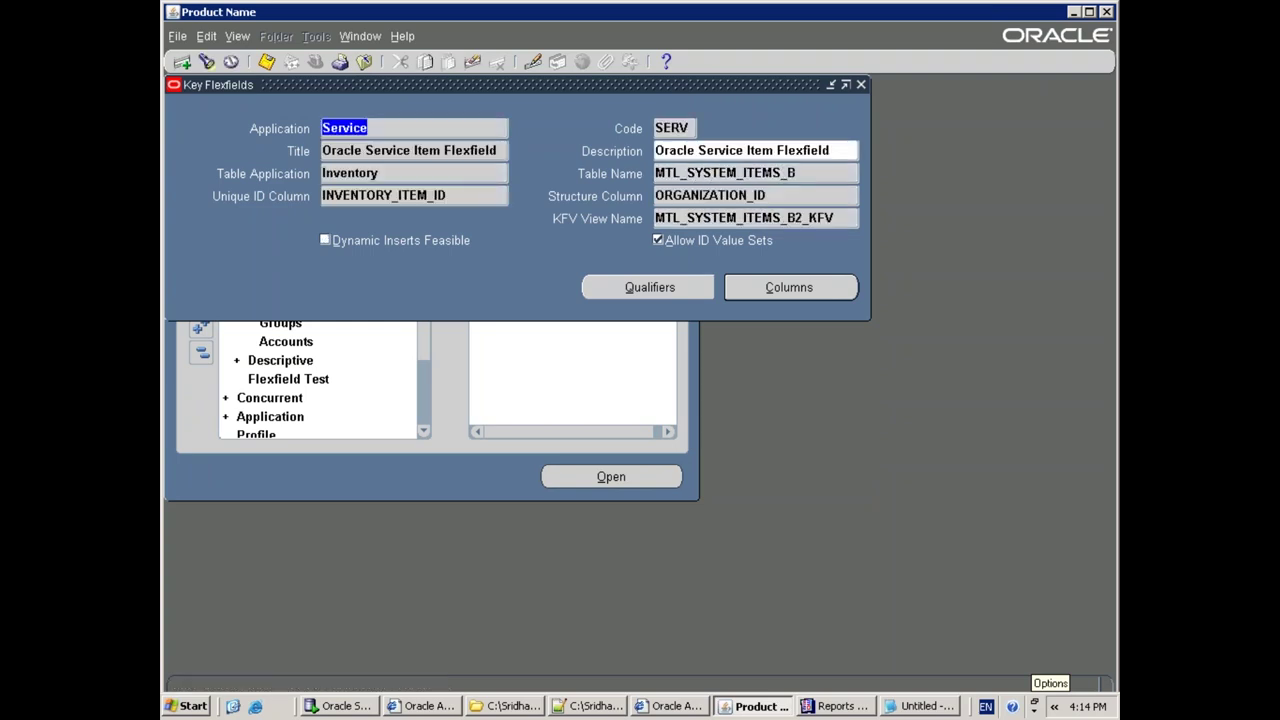
Step: Browse the results to Inventory's System Items (MSTK) flexfield on MTL_SYSTEM_ITEMS_B
key(Down)
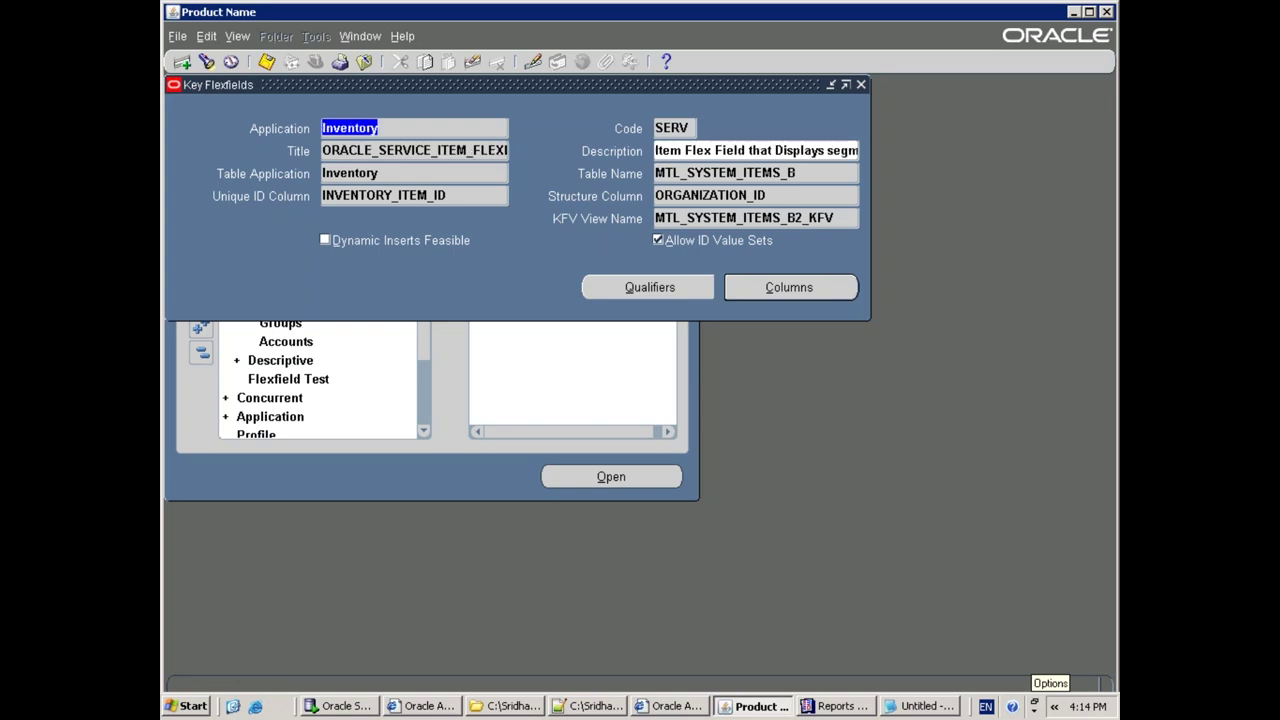
key(Down)
key(Up)
key(Tab)
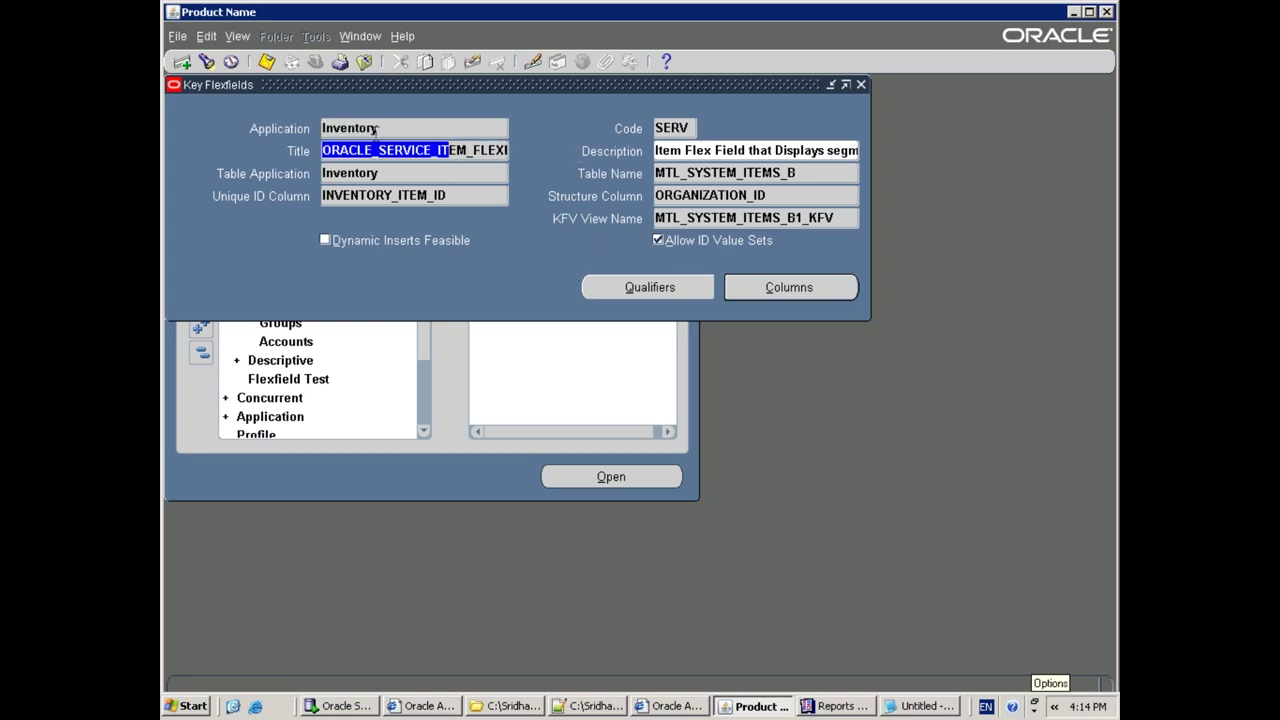
double_click(376, 133)
key(Down)
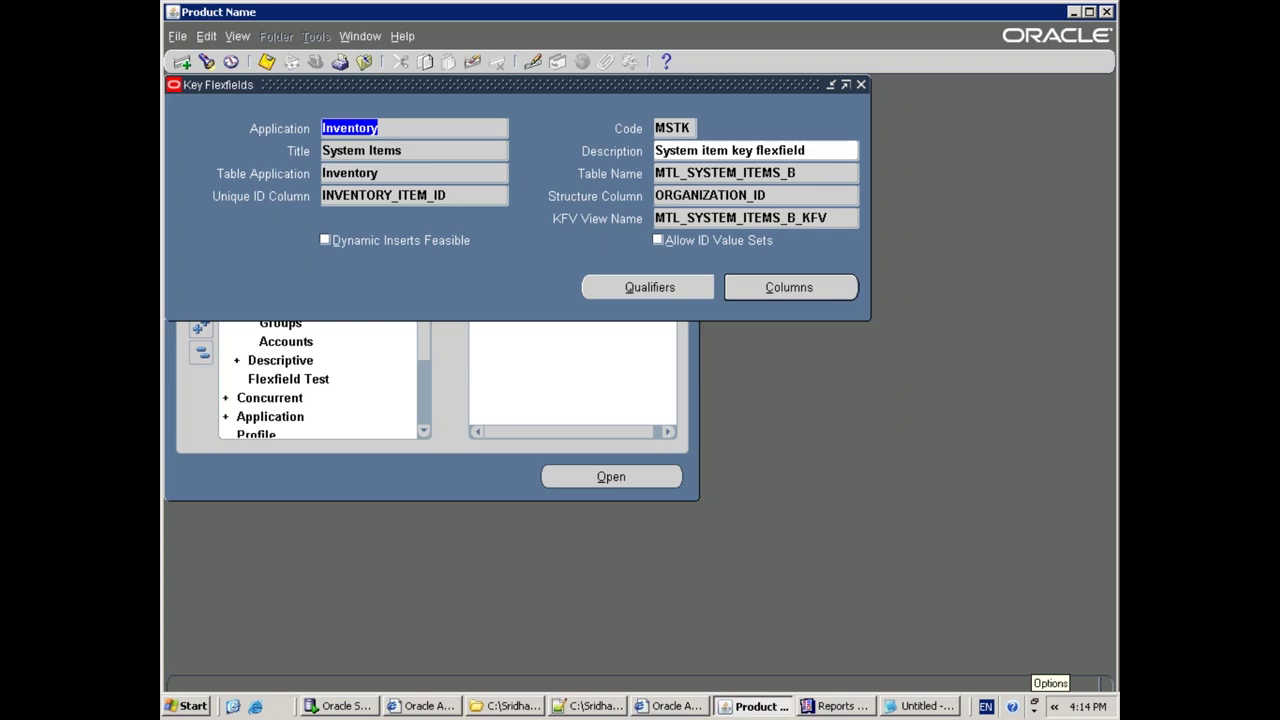
drag(421, 89, 723, 213)
Step: Query 'System Items' in the Segments form and view its SEGMENT1 summary using the Item Master value set
click(709, 298)
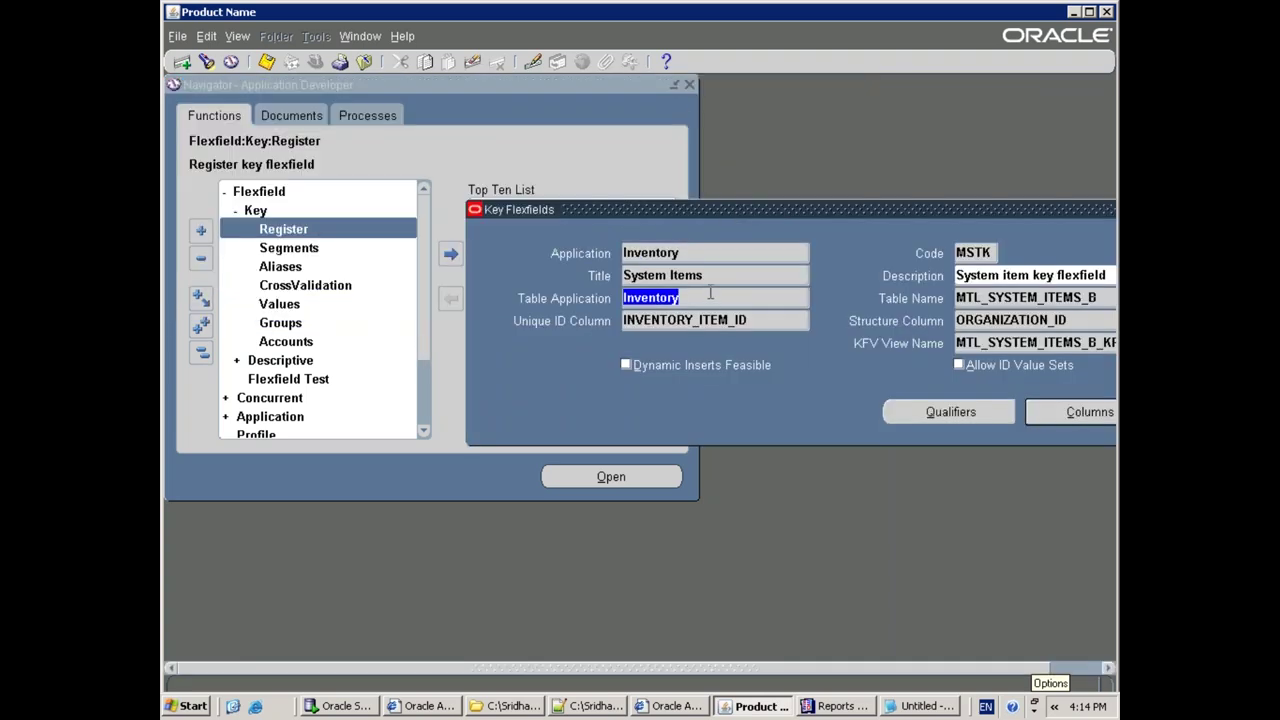
click(716, 276)
click(316, 248)
double_click(316, 248)
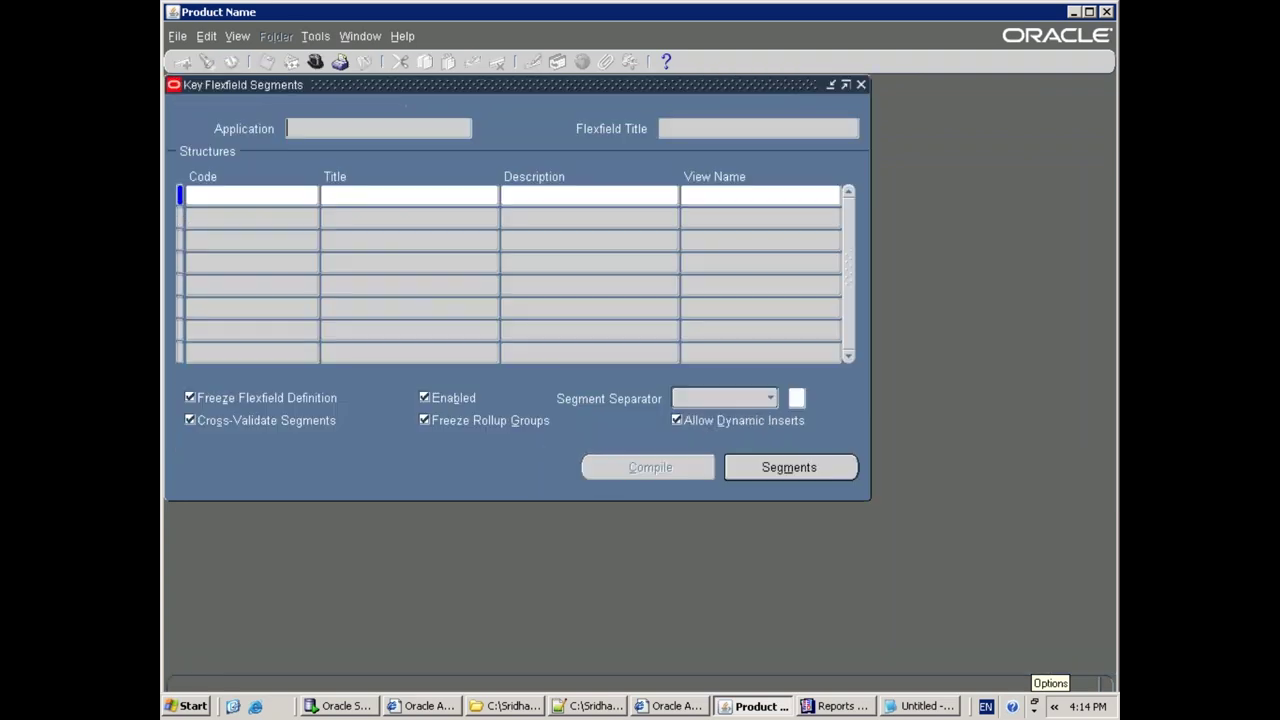
click(700, 128)
text(System Items)
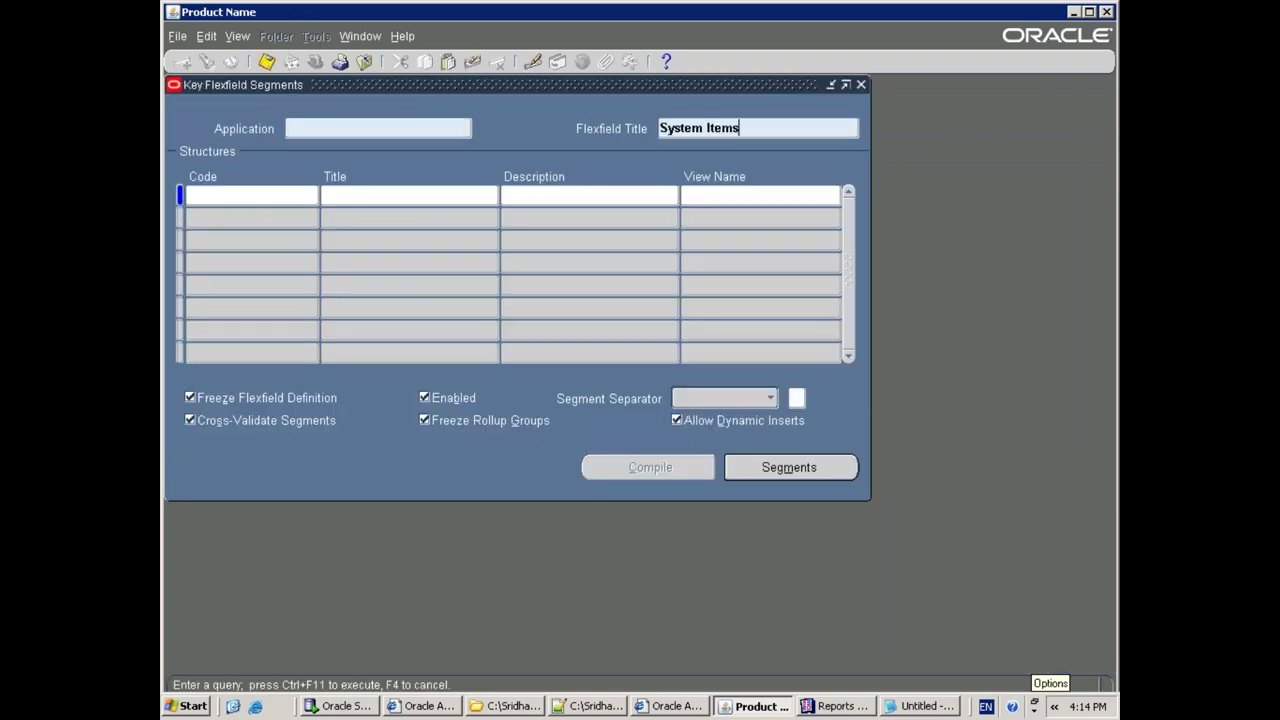
text(Inventory)
key(ctrl+F11)
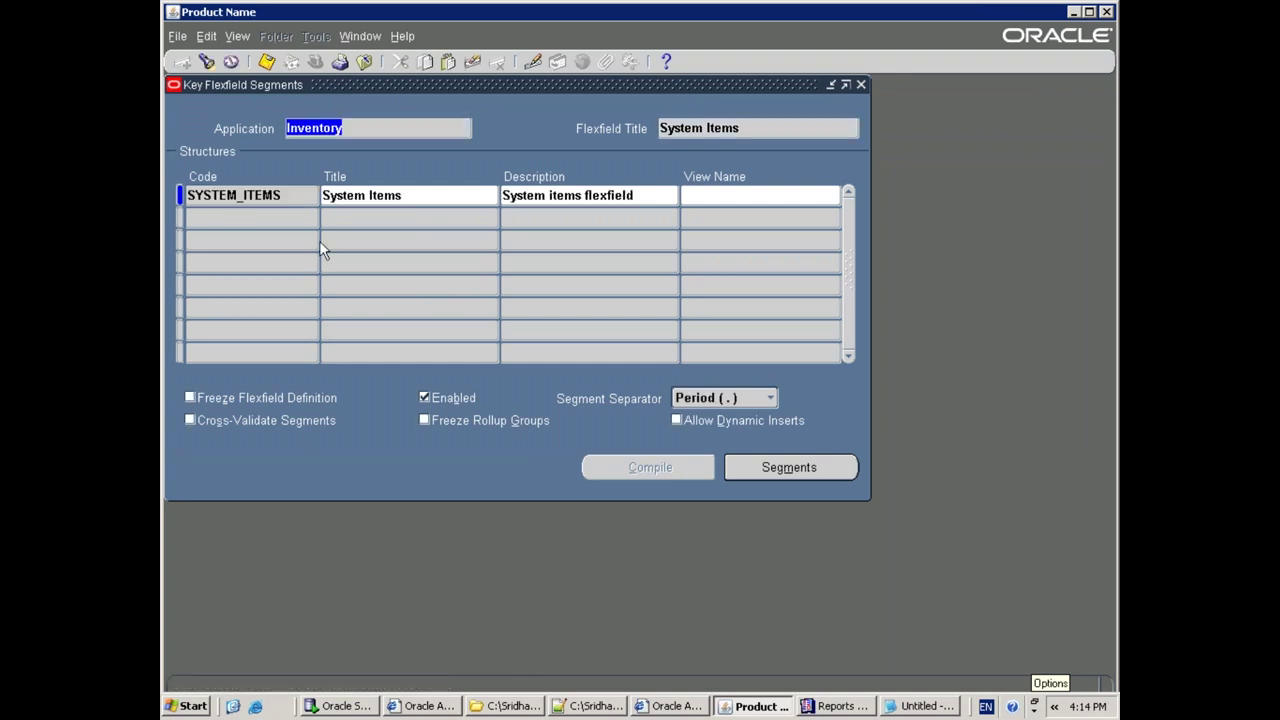
click(789, 467)
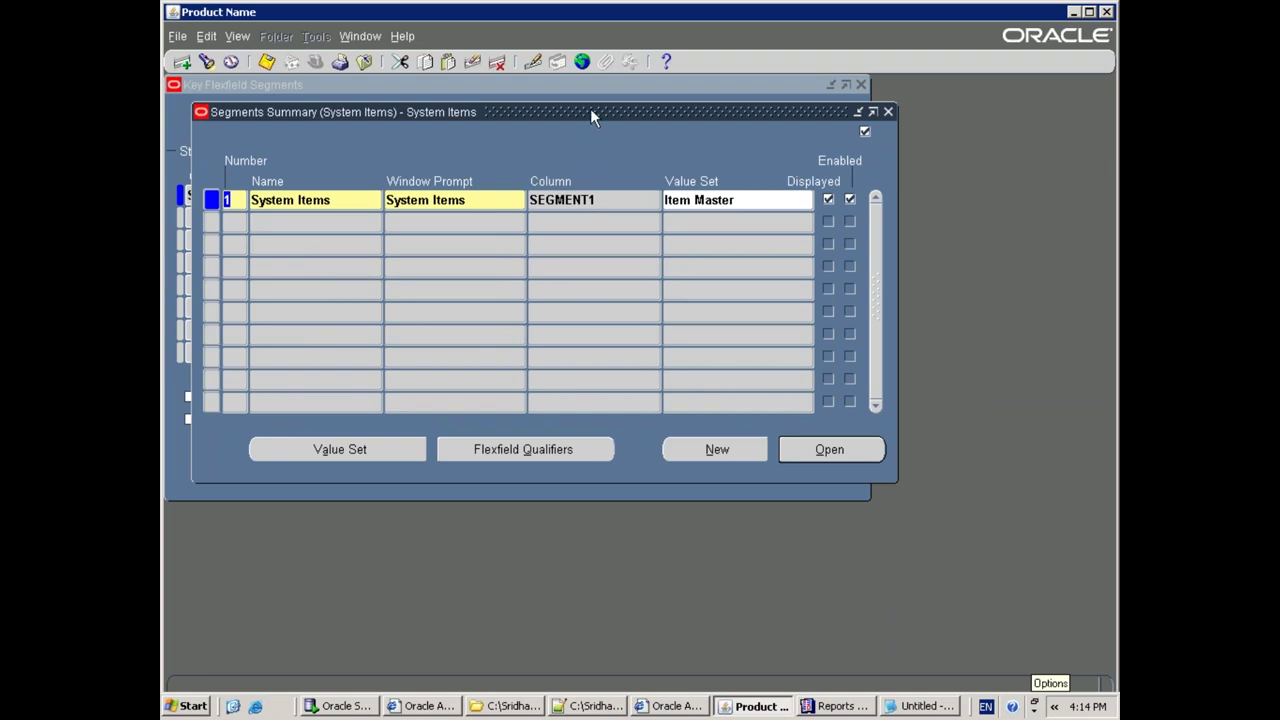
drag(590, 116, 609, 231)
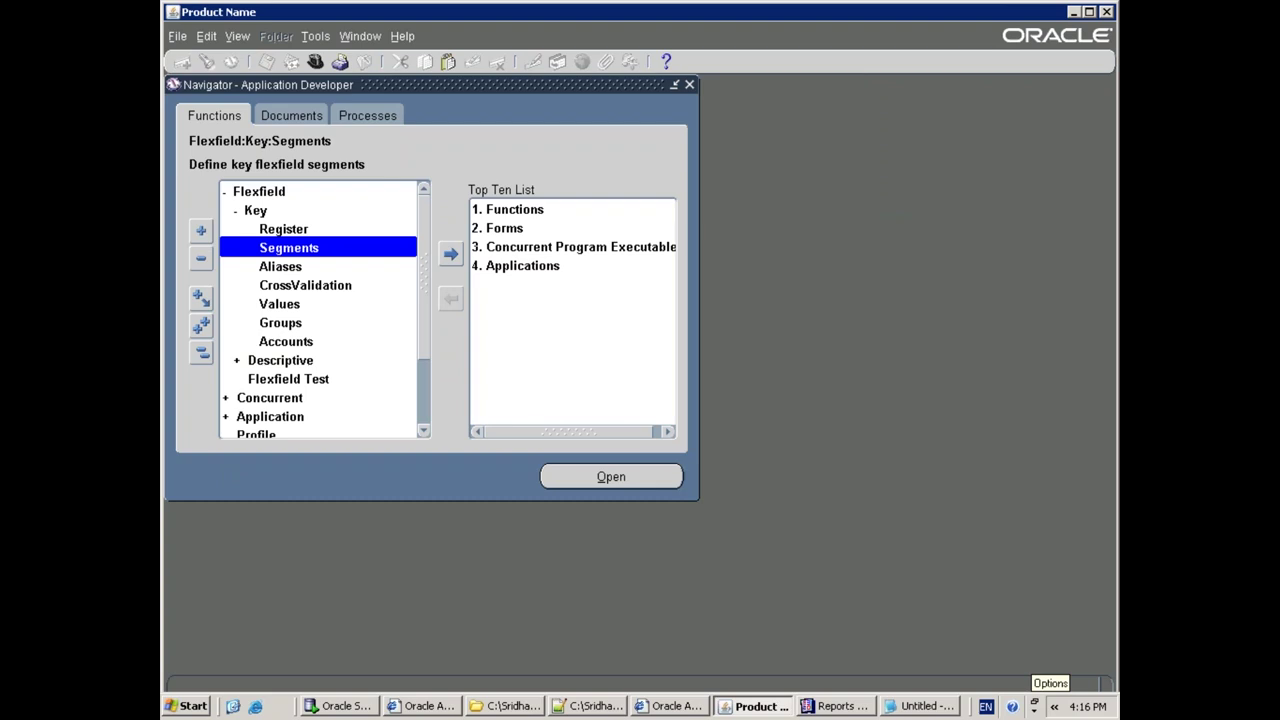
Step: In Notes.txt, delete stray characters on the blank line above the BNO entry and save
click(595, 706)
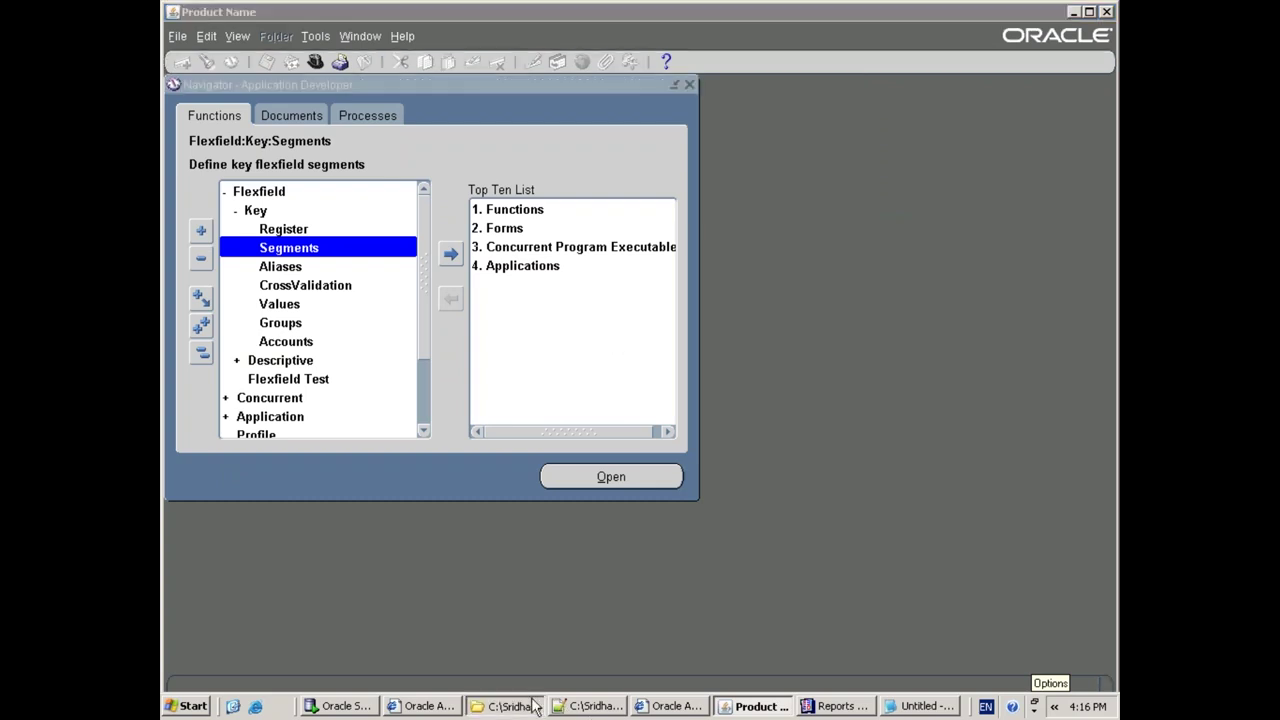
scroll(501, 390, up, 10)
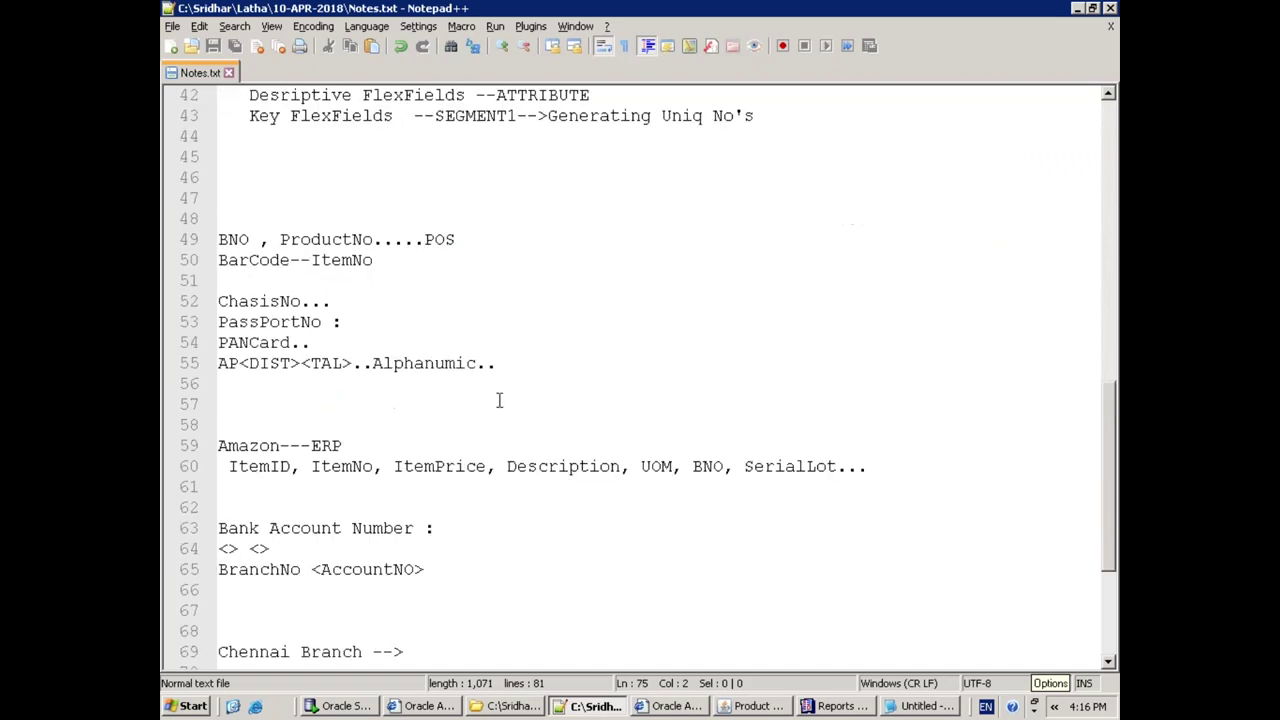
scroll(501, 380, up, 8)
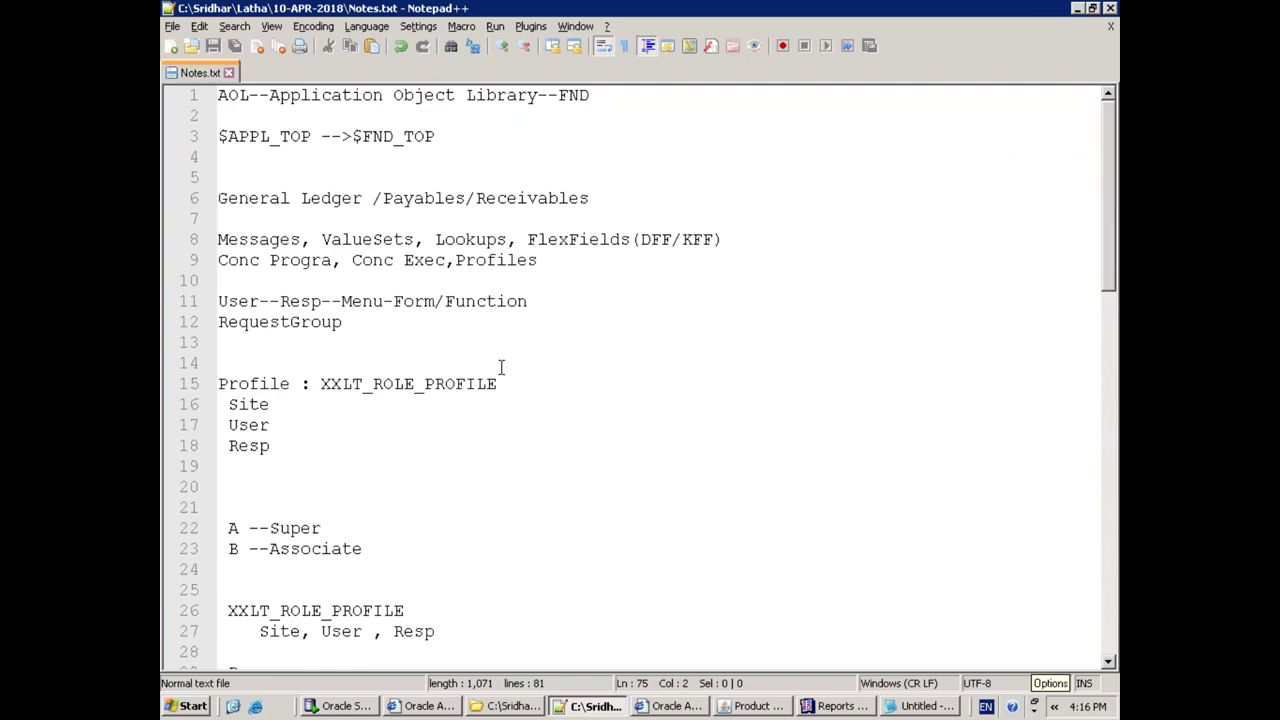
scroll(501, 367, down, 17)
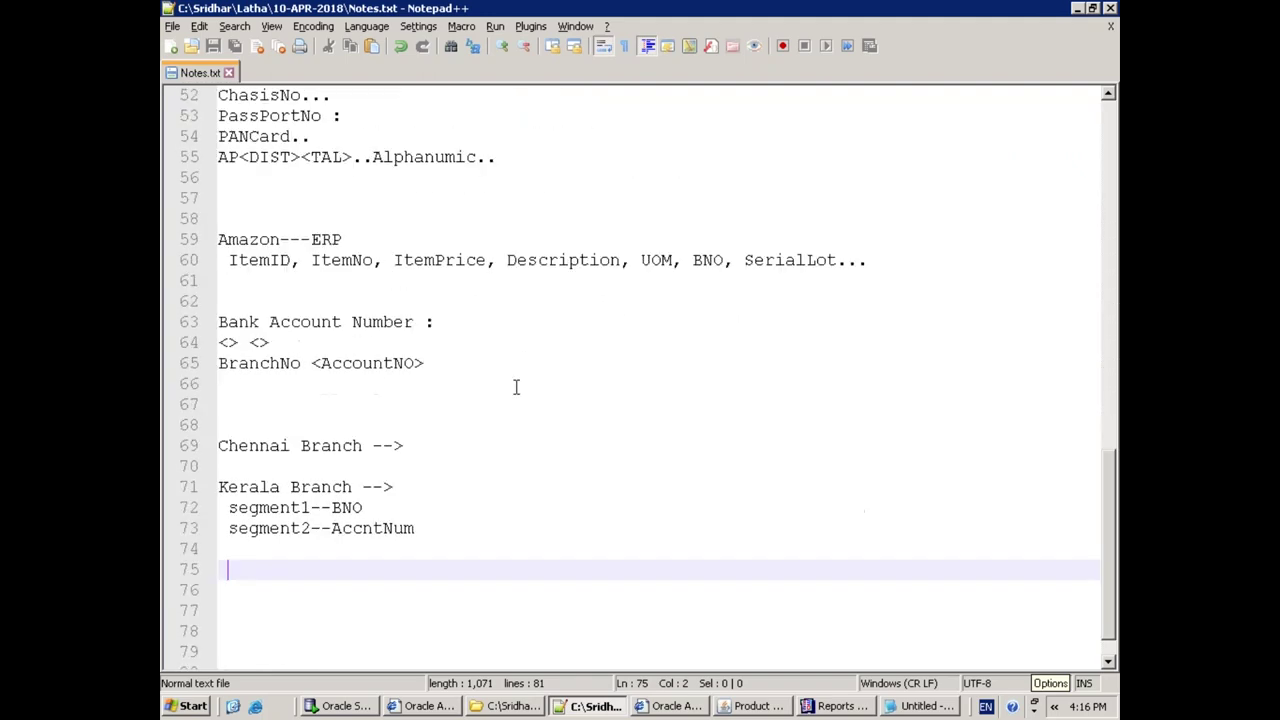
scroll(516, 387, down, 1)
click(251, 505)
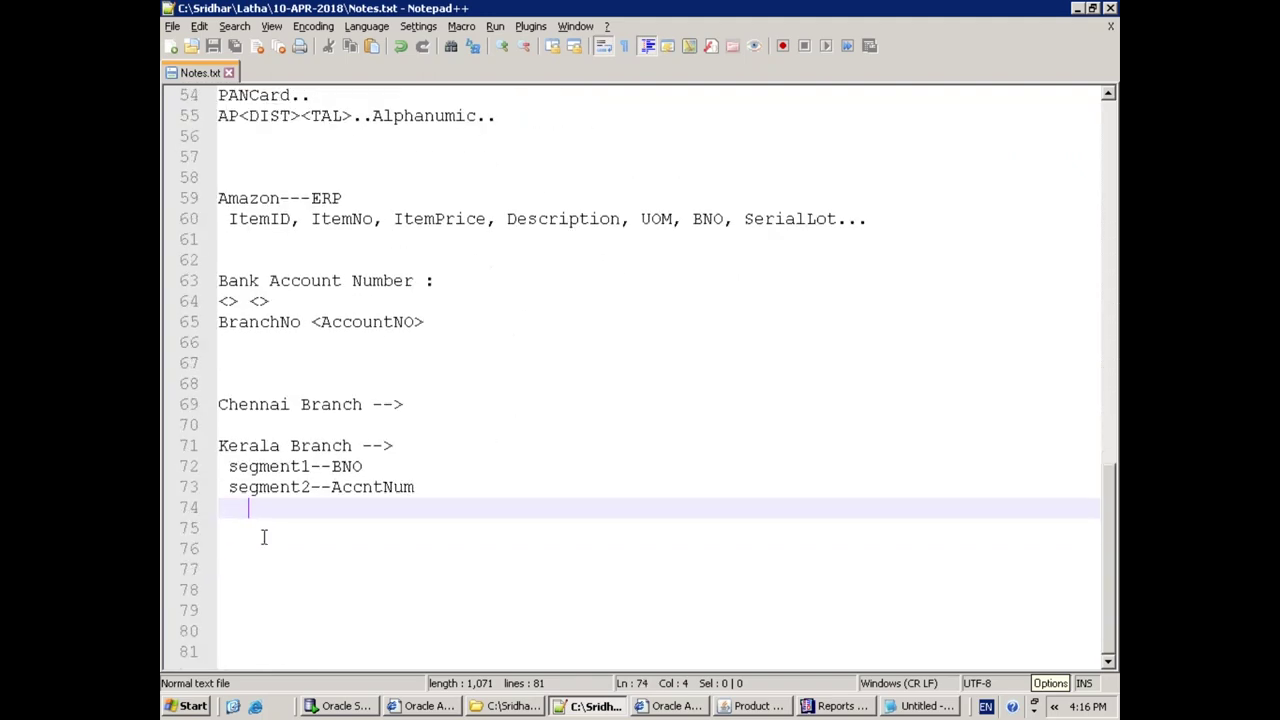
click(237, 554)
scroll(244, 554, down, 1)
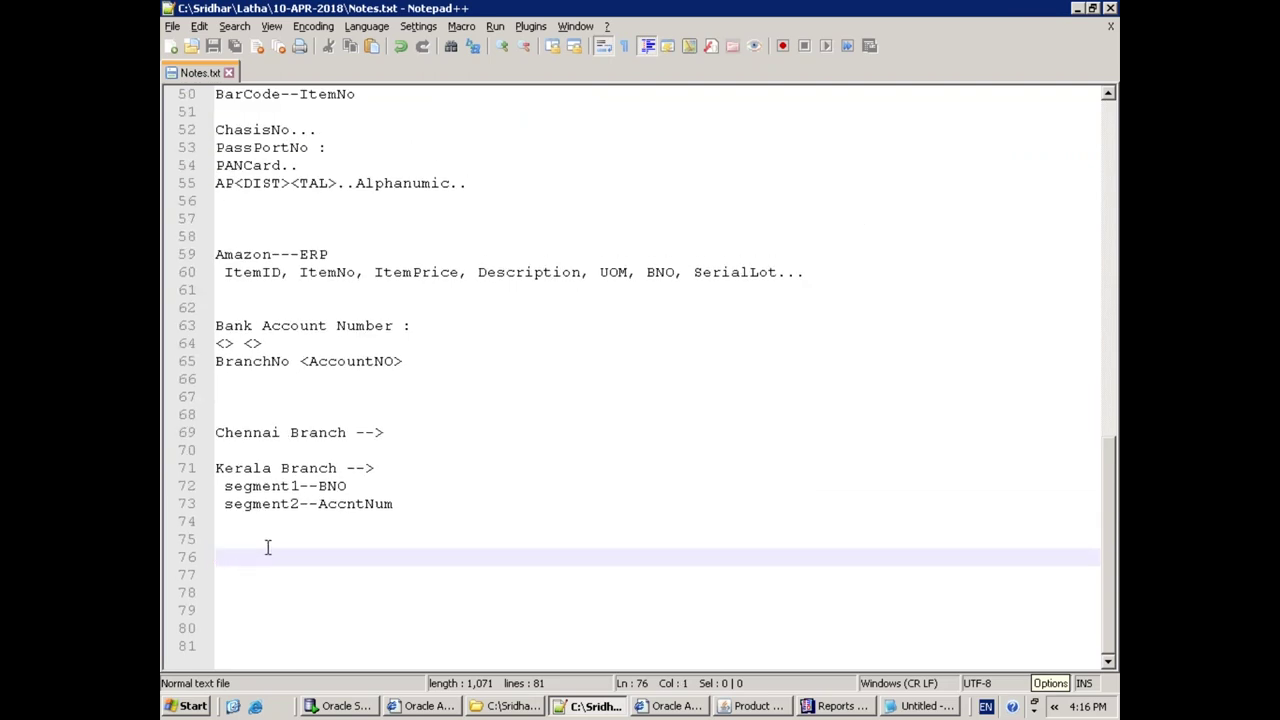
scroll(349, 531, up, 2)
scroll(349, 531, up, 4)
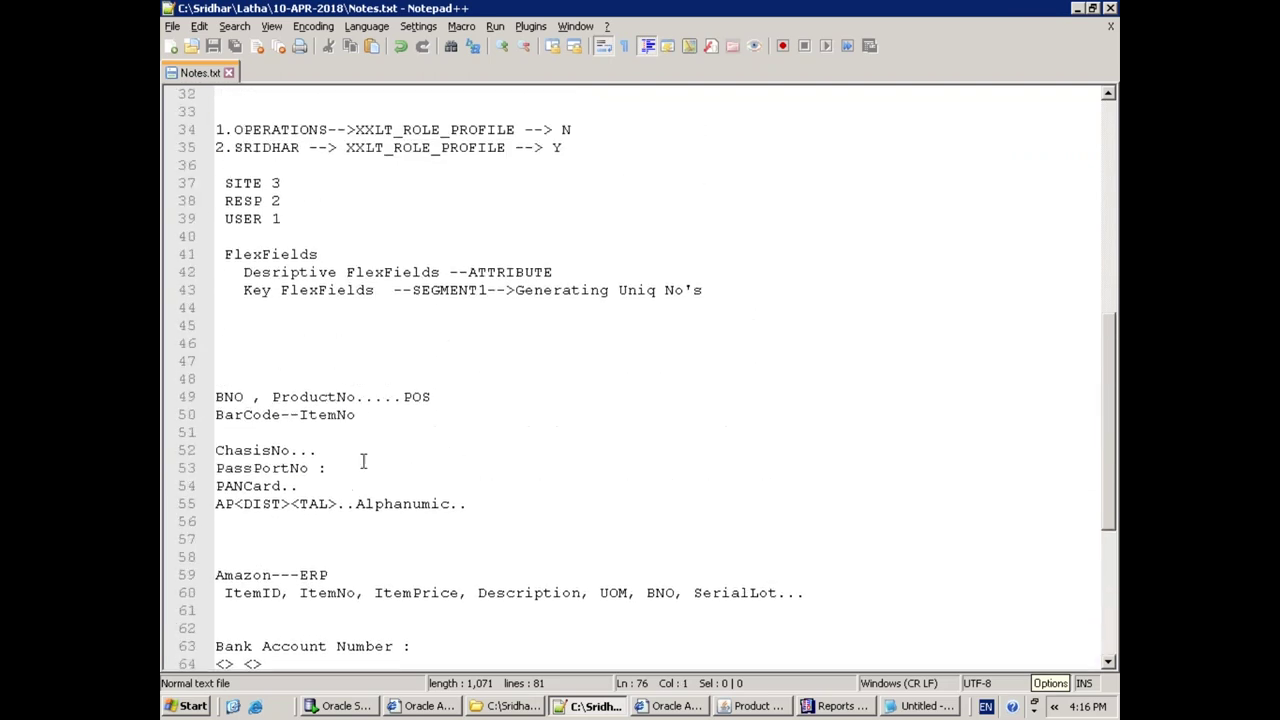
click(310, 361)
key(Delete)
key(Delete)
key(Right)
key(Delete)
key(ctrl+s)
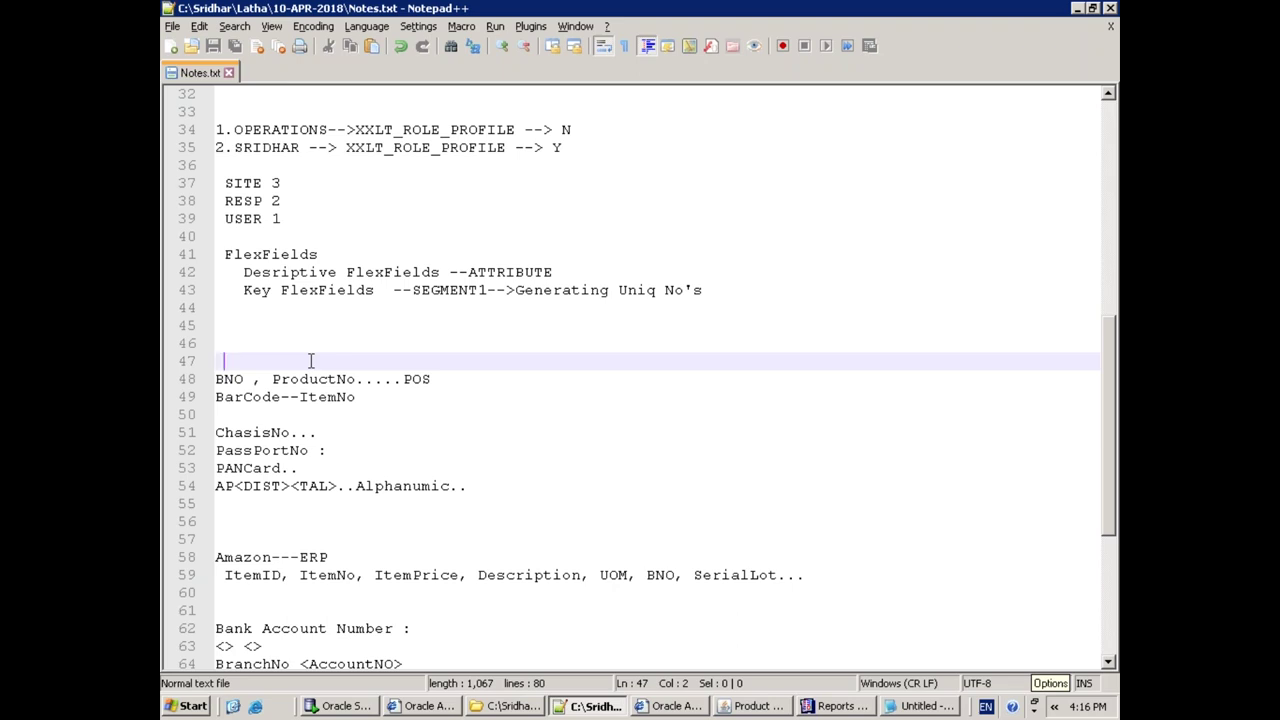
Step: Remove two more empty lines above BNO, ProductNo and save Notes.txt again
key(Up)
key(Delete)
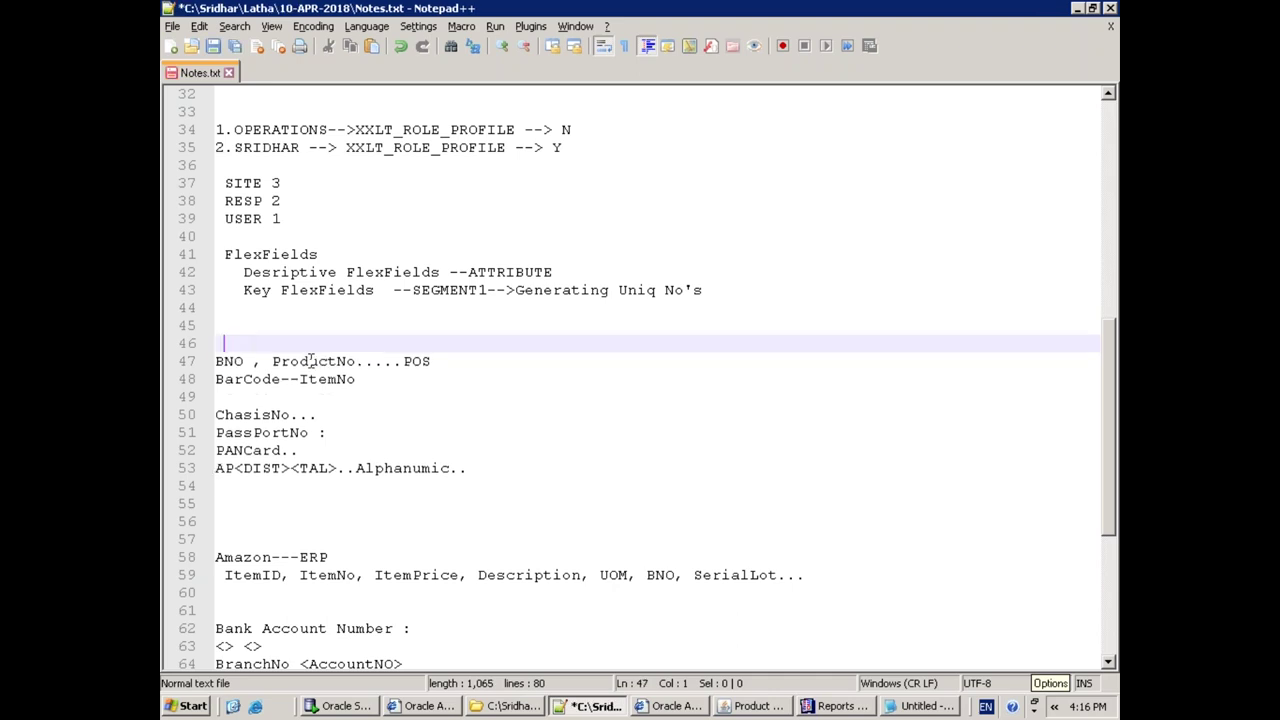
key(BackSpace)
key(ctrl+s)
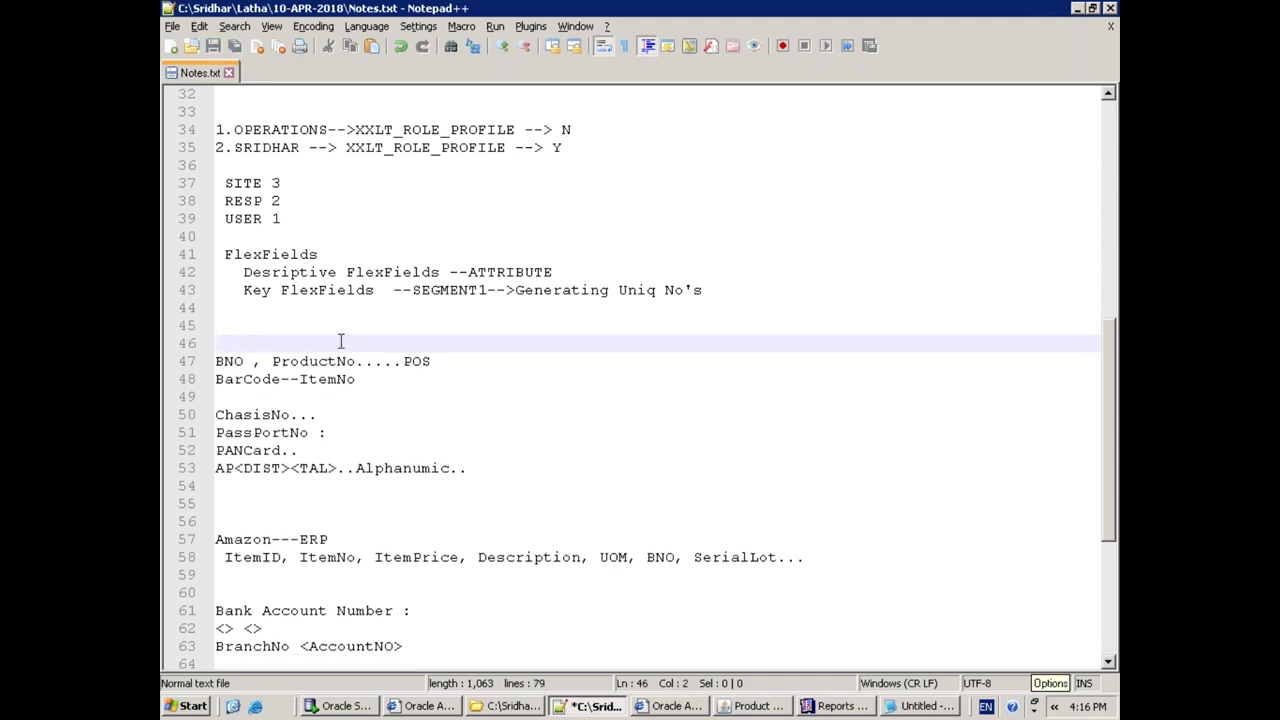
scroll(340, 341, up, 7)
scroll(341, 341, up, 4)
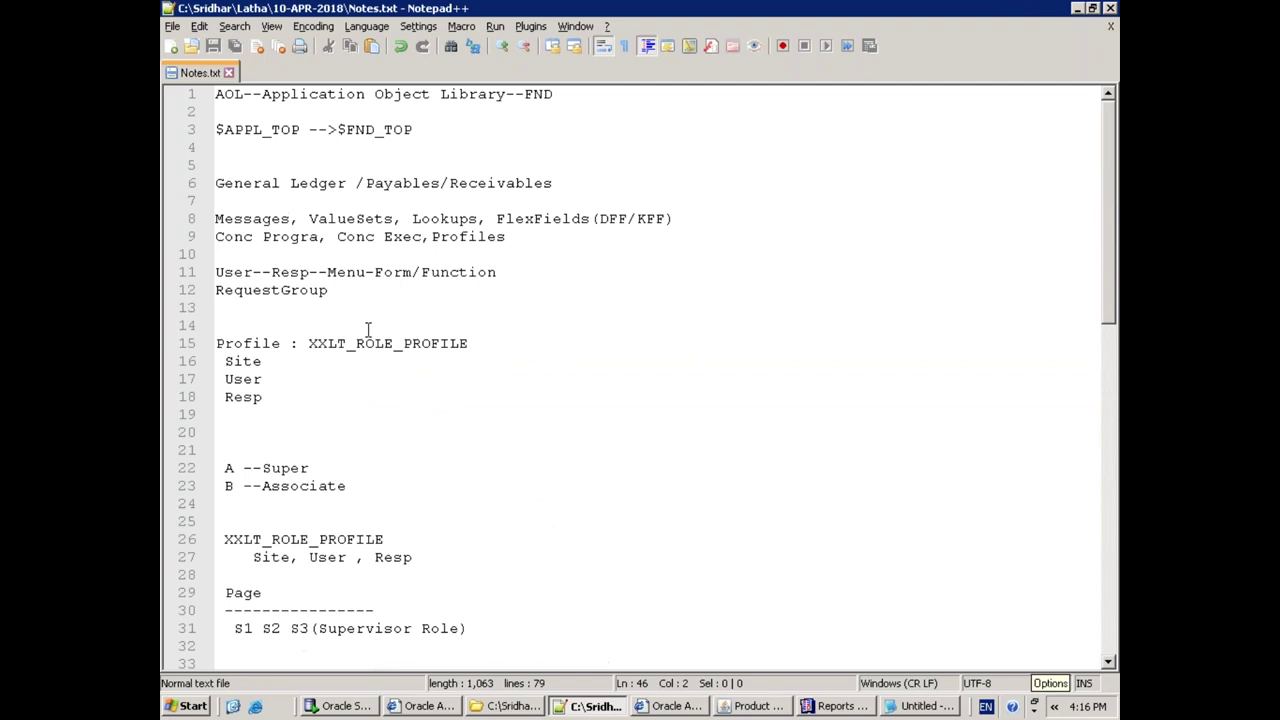
ctrl+scroll(410, 320, up, 2)
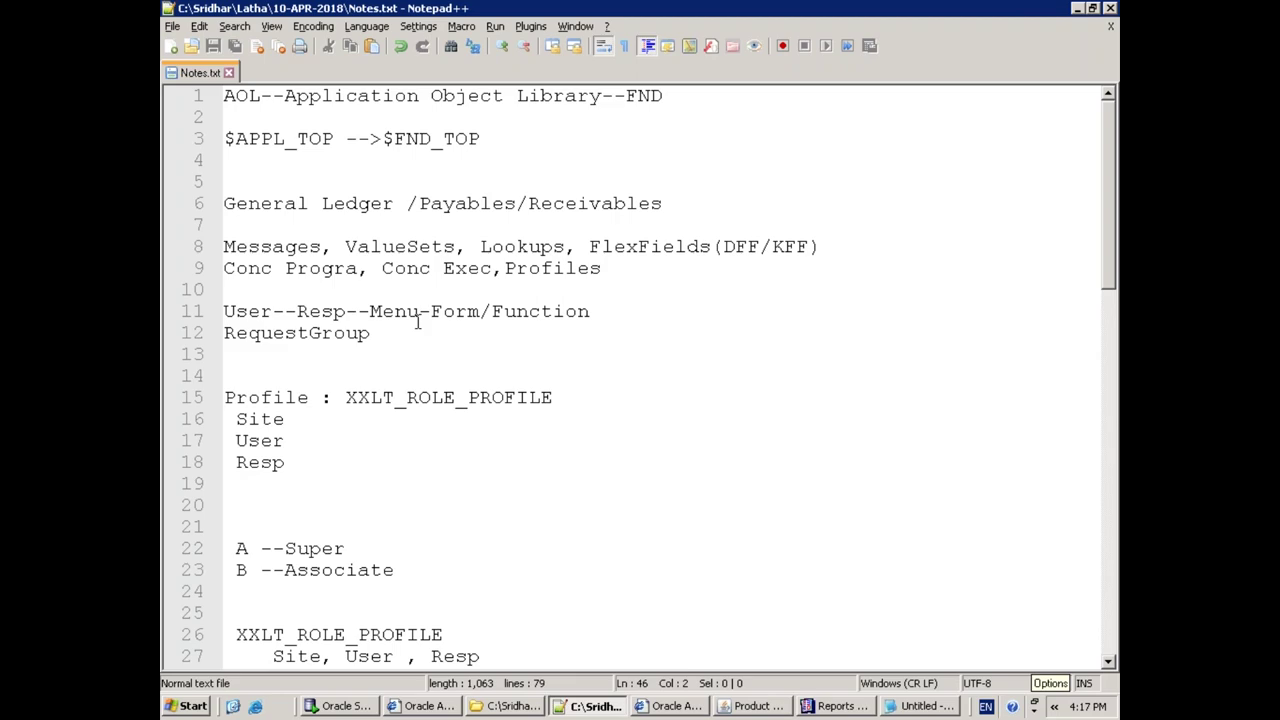
scroll(420, 360, down, 17)
Step: Add two BG lines below the Kerala Branch segment notes and save
click(299, 528)
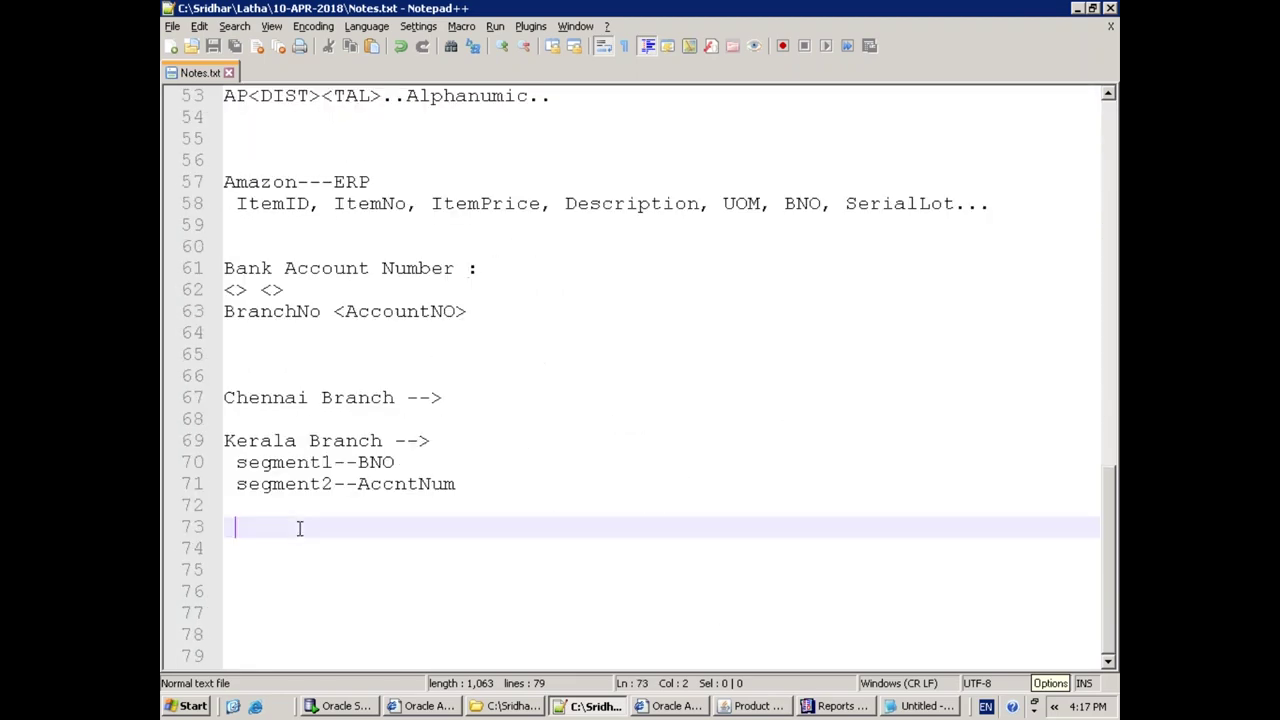
key(Return)
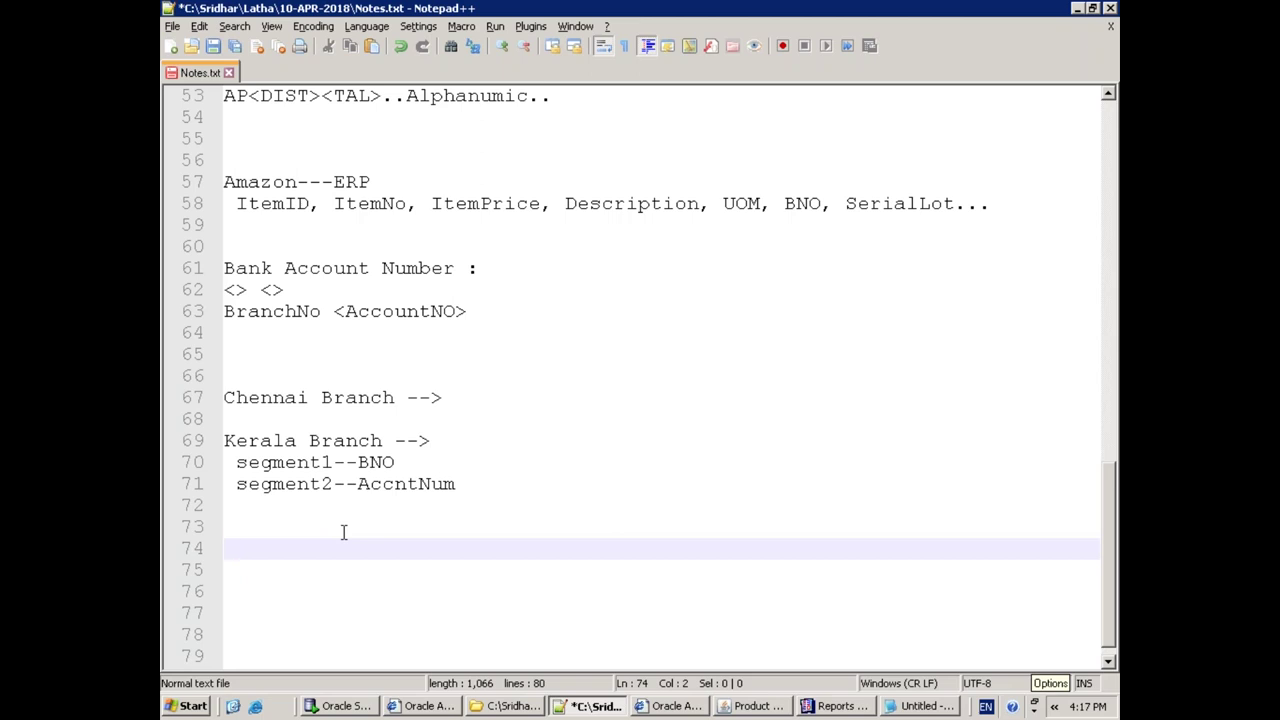
text(BG)
key(Return)
key(Return)
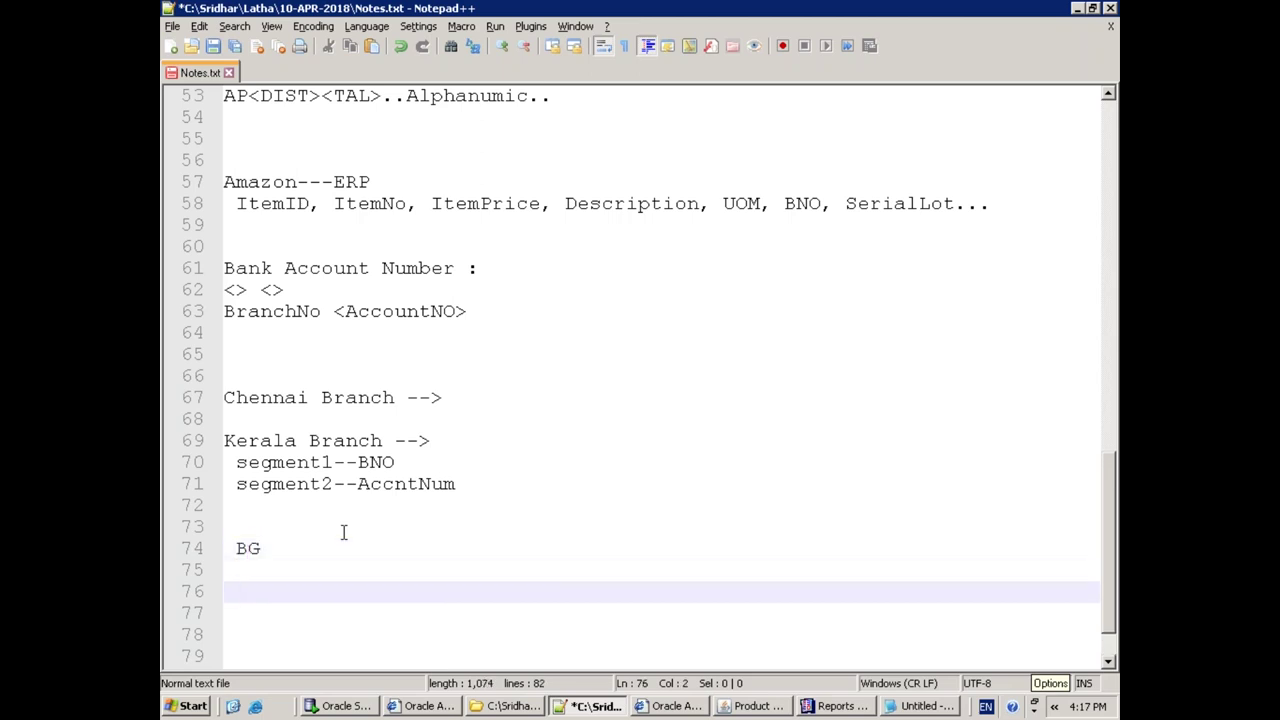
text(BG)
key(ctrl+s)
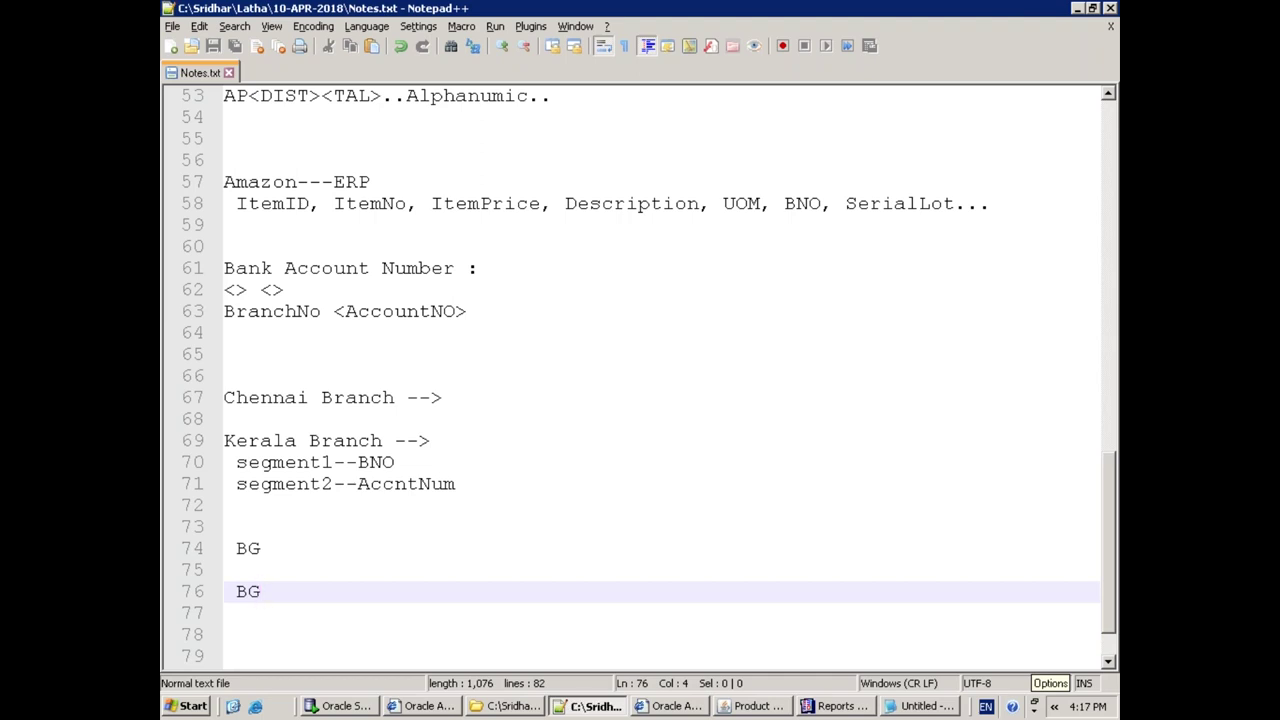
Step: Move between the two BG lines and undo the last edit
click(236, 569)
key(Up)
key(Down)
key(Down)
key(ctrl+z)
key(ctrl+z)
key(ctrl+z)
key(ctrl+z)
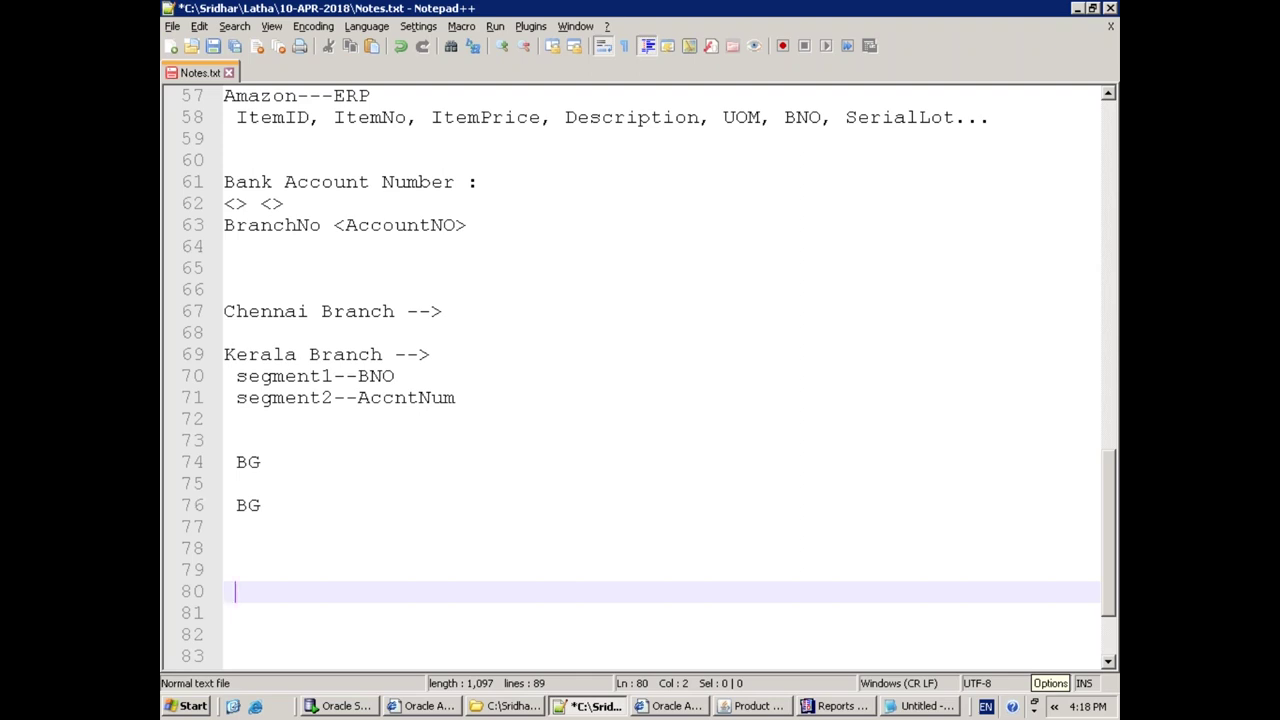
Step: Switch to the notes folder and back, review Notes.txt, and save it
key(alt+Tab)
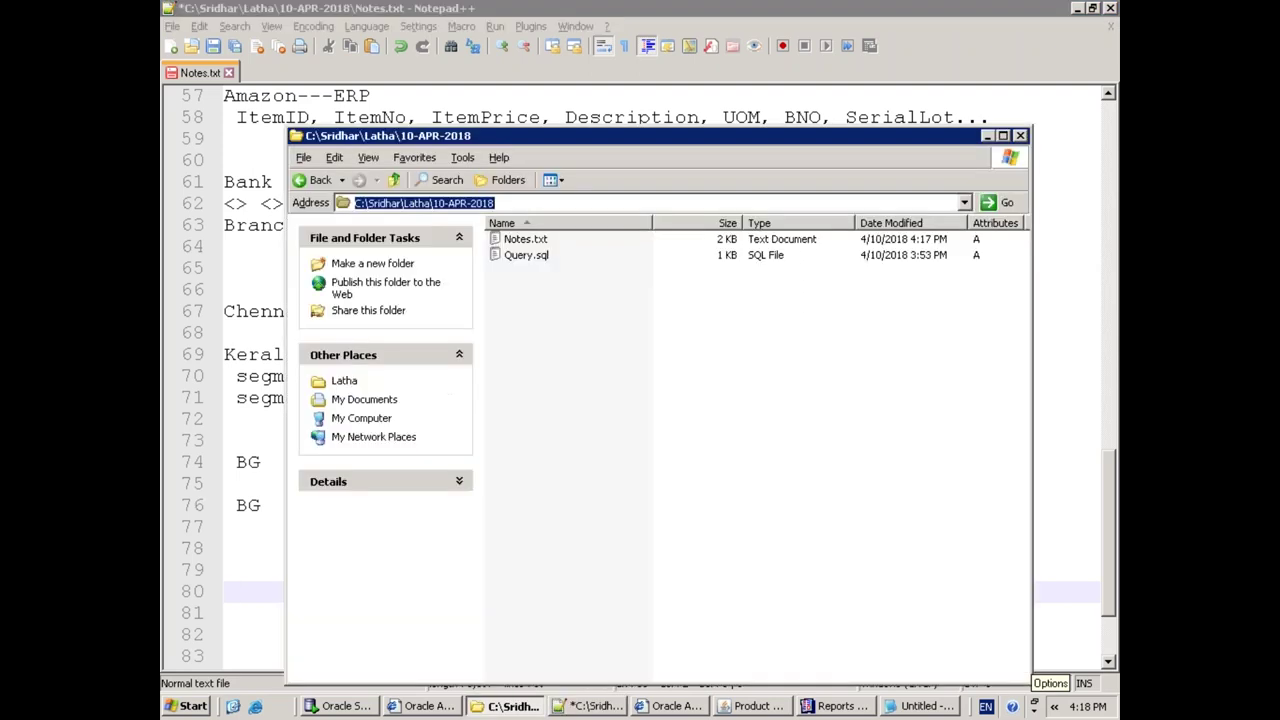
key(alt+Tab)
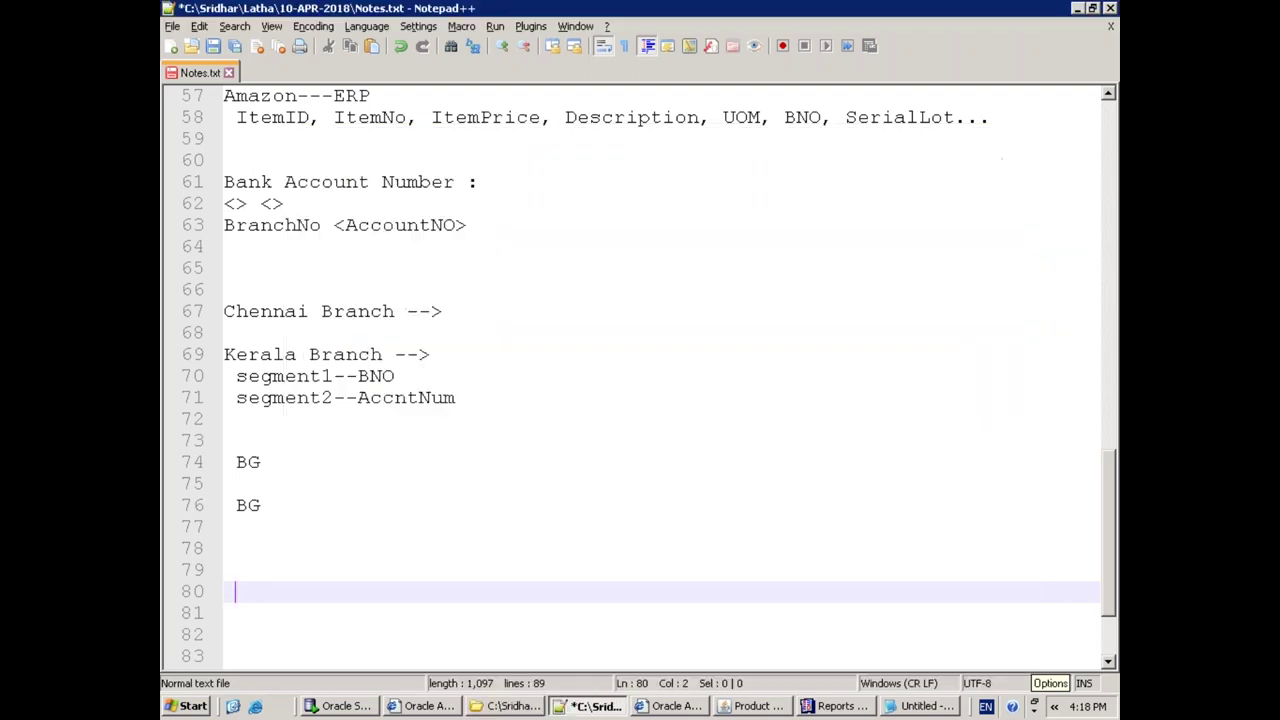
scroll(571, 408, up, 3)
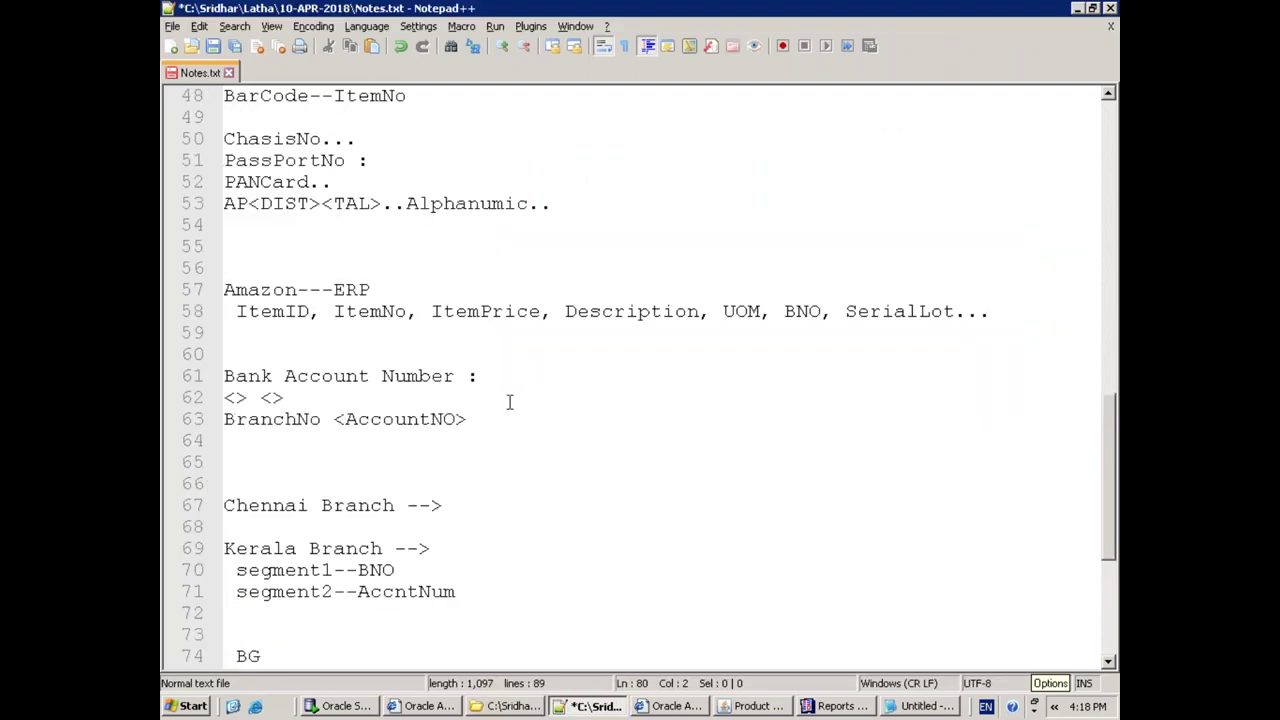
ctrl+scroll(448, 403, down, 1)
scroll(448, 403, down, 4)
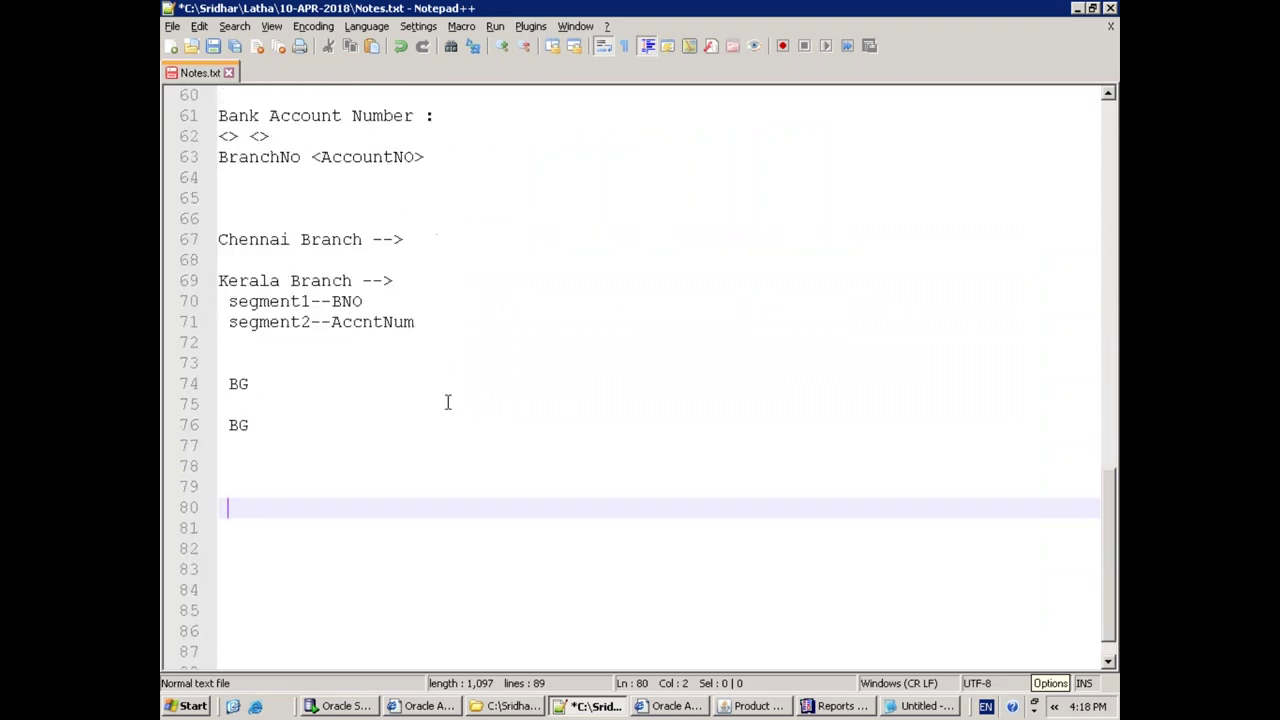
scroll(448, 400, up, 6)
scroll(448, 394, up, 9)
ctrl+scroll(450, 380, up, 1)
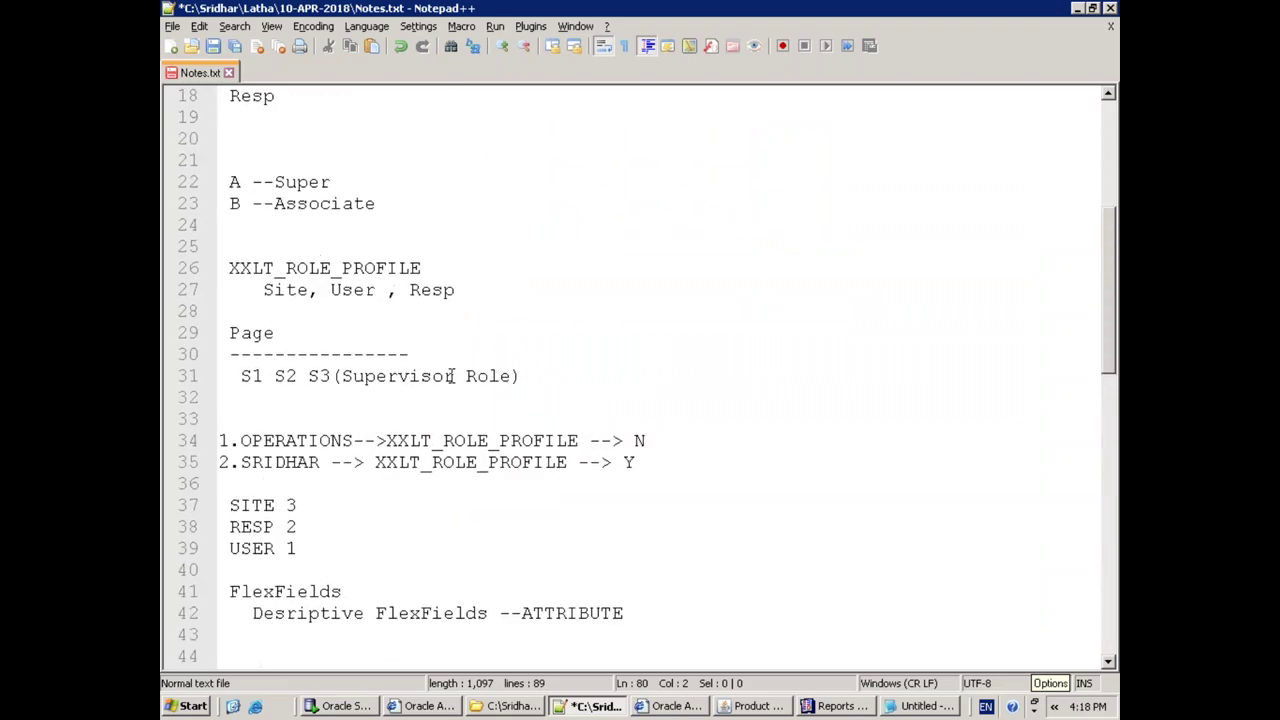
scroll(451, 376, up, 5)
key(ctrl+s)
Step: Put the caret on blank line 13 after RequestGroup and scroll through the notes
click(401, 336)
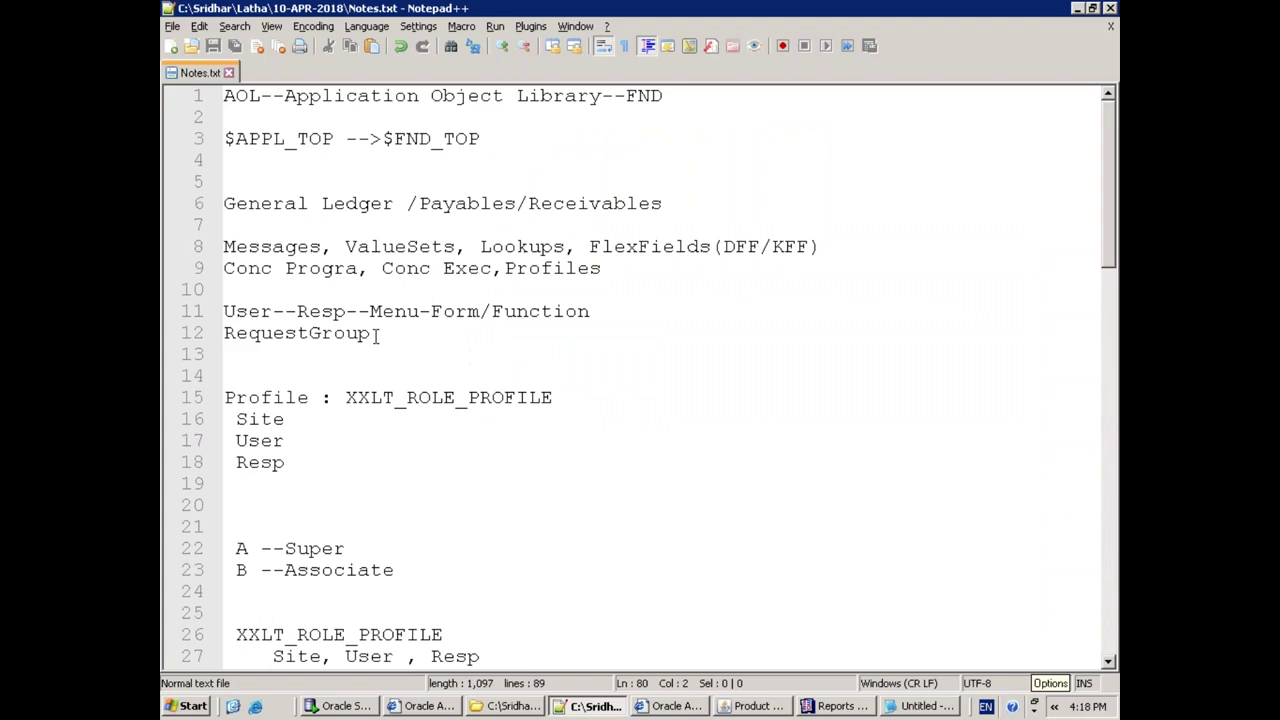
click(401, 352)
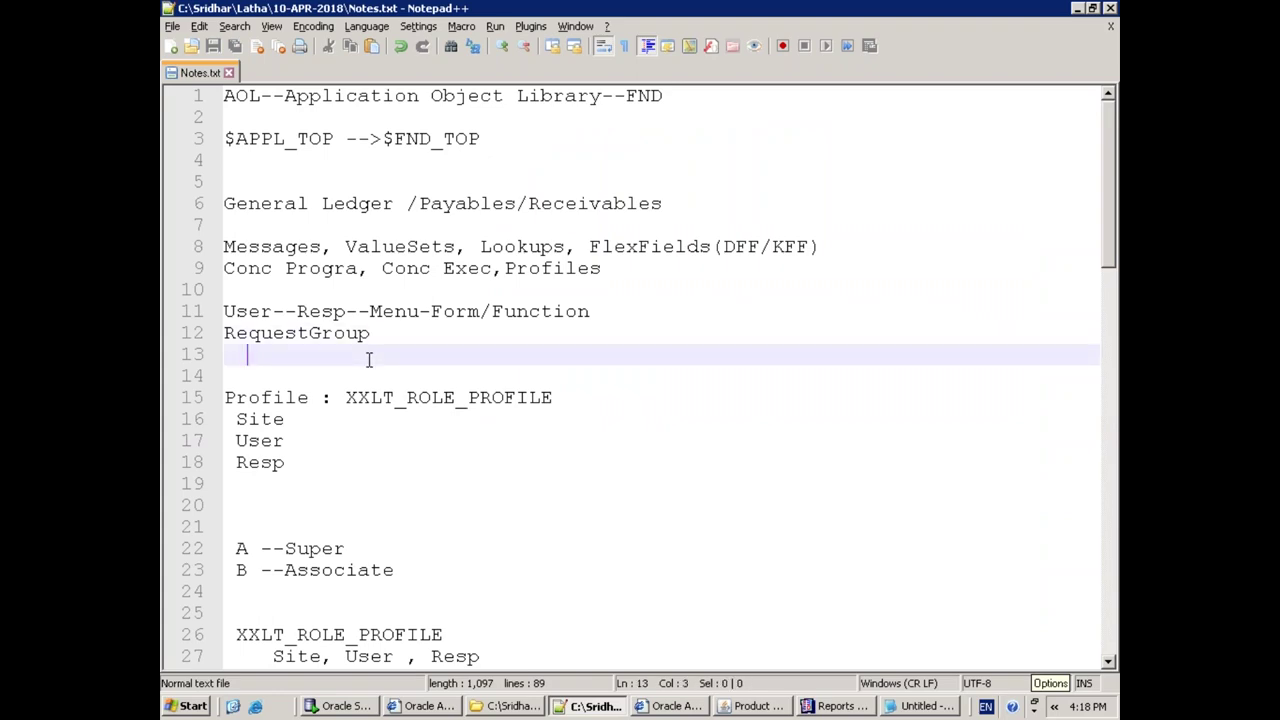
scroll(368, 360, down, 1)
scroll(368, 360, down, 4)
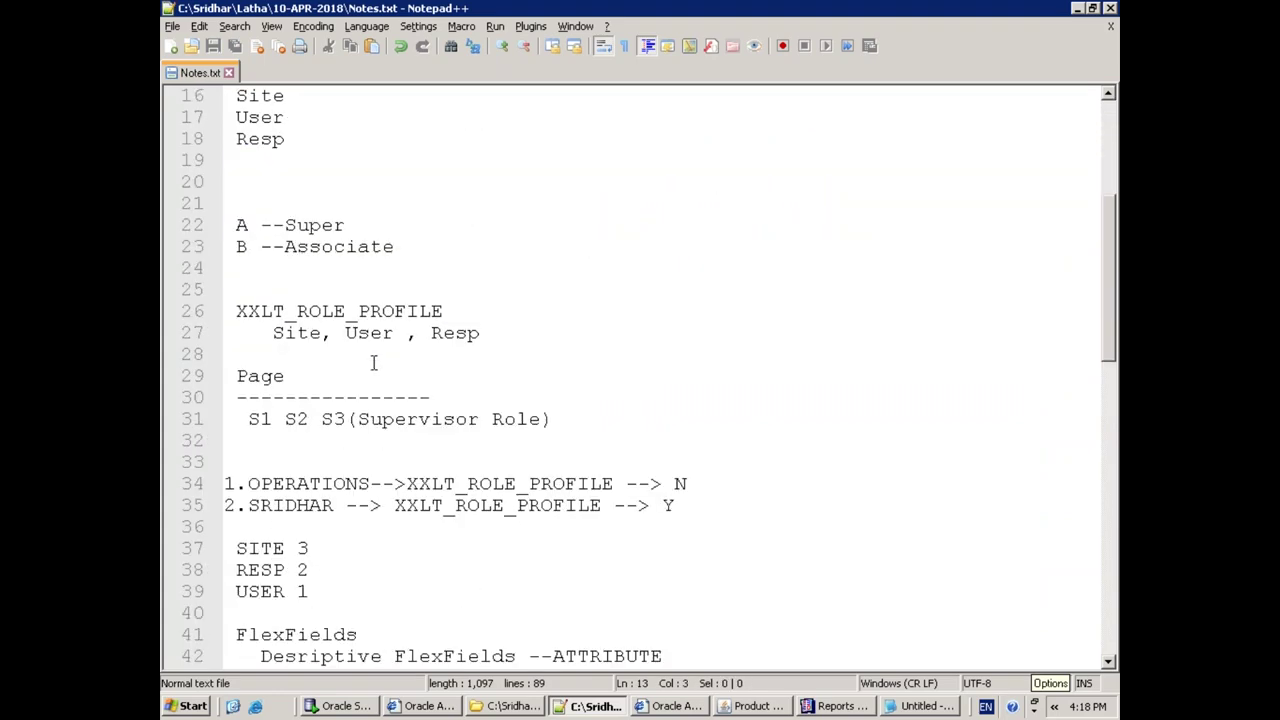
scroll(273, 483, down, 4)
scroll(756, 615, down, 2)
scroll(670, 577, down, 2)
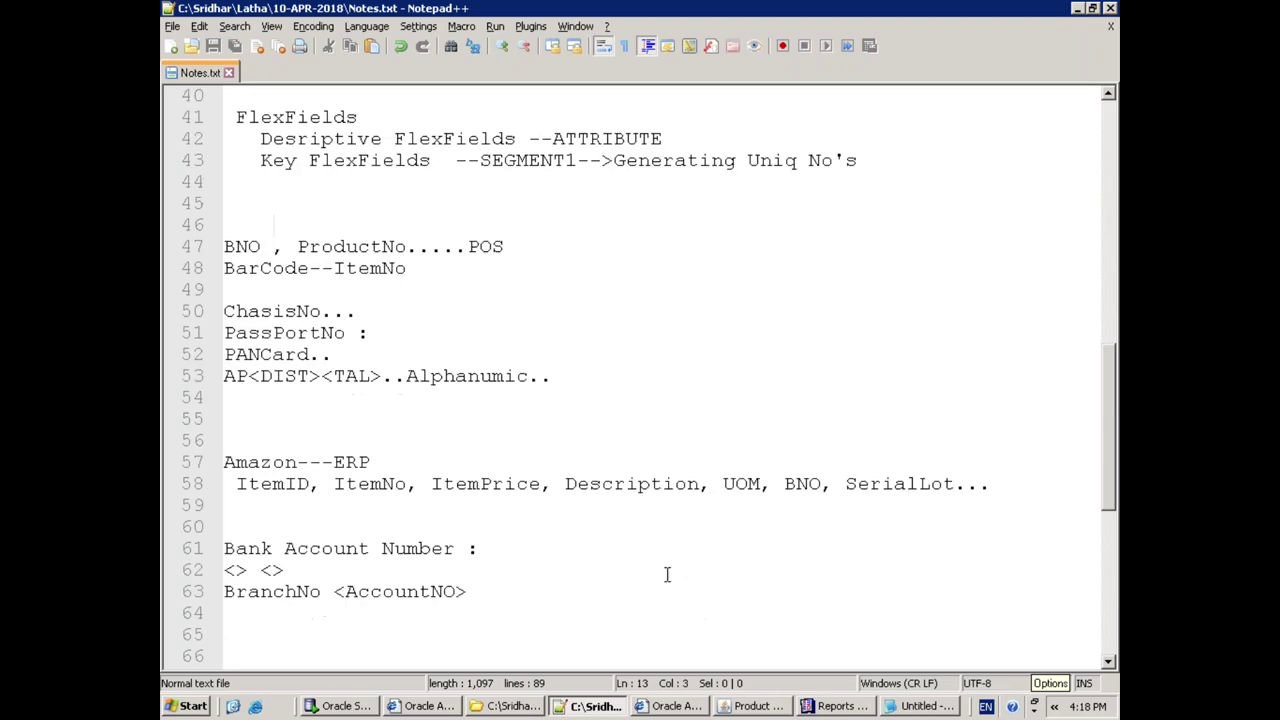
scroll(510, 480, up, 5)
scroll(437, 357, up, 7)
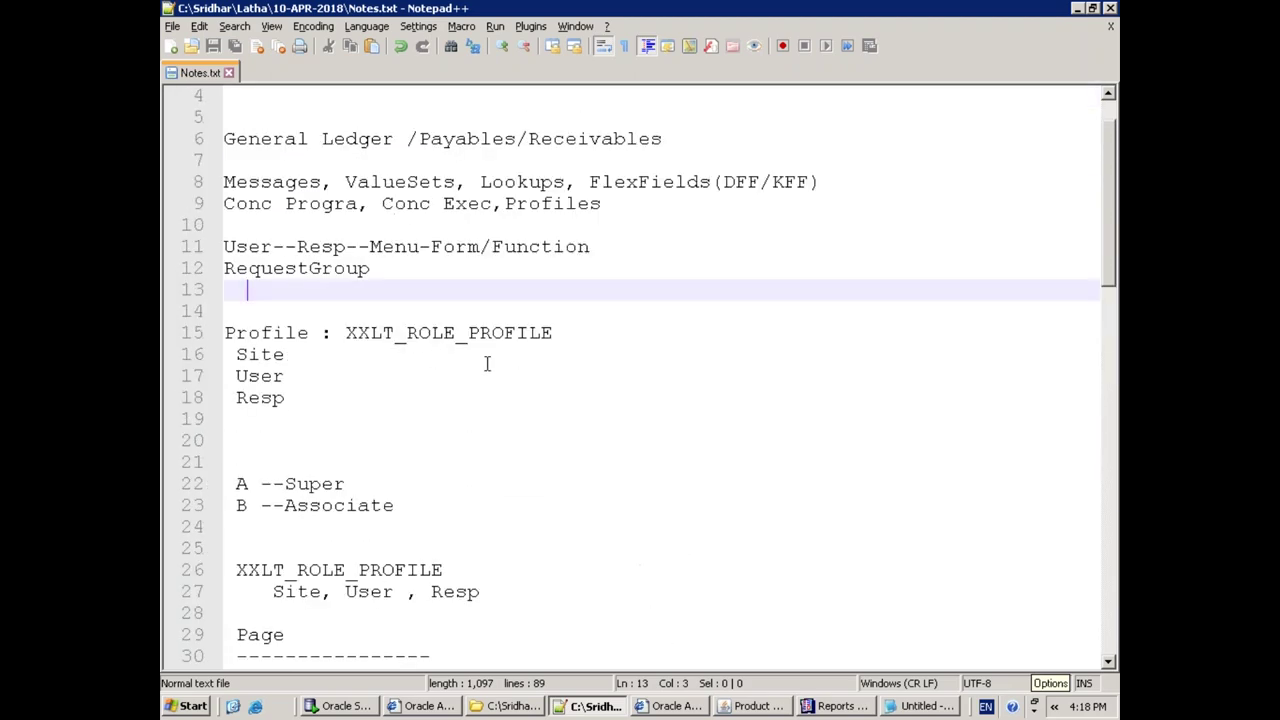
double_click(286, 188)
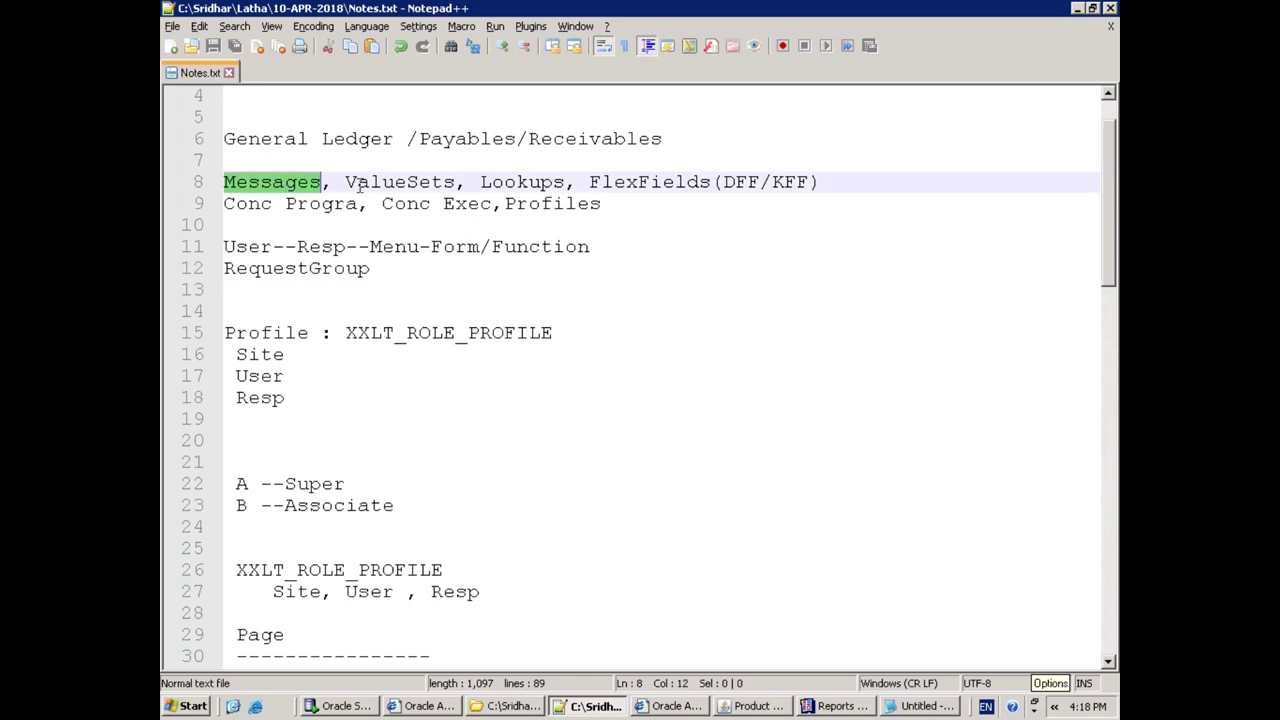
double_click(496, 188)
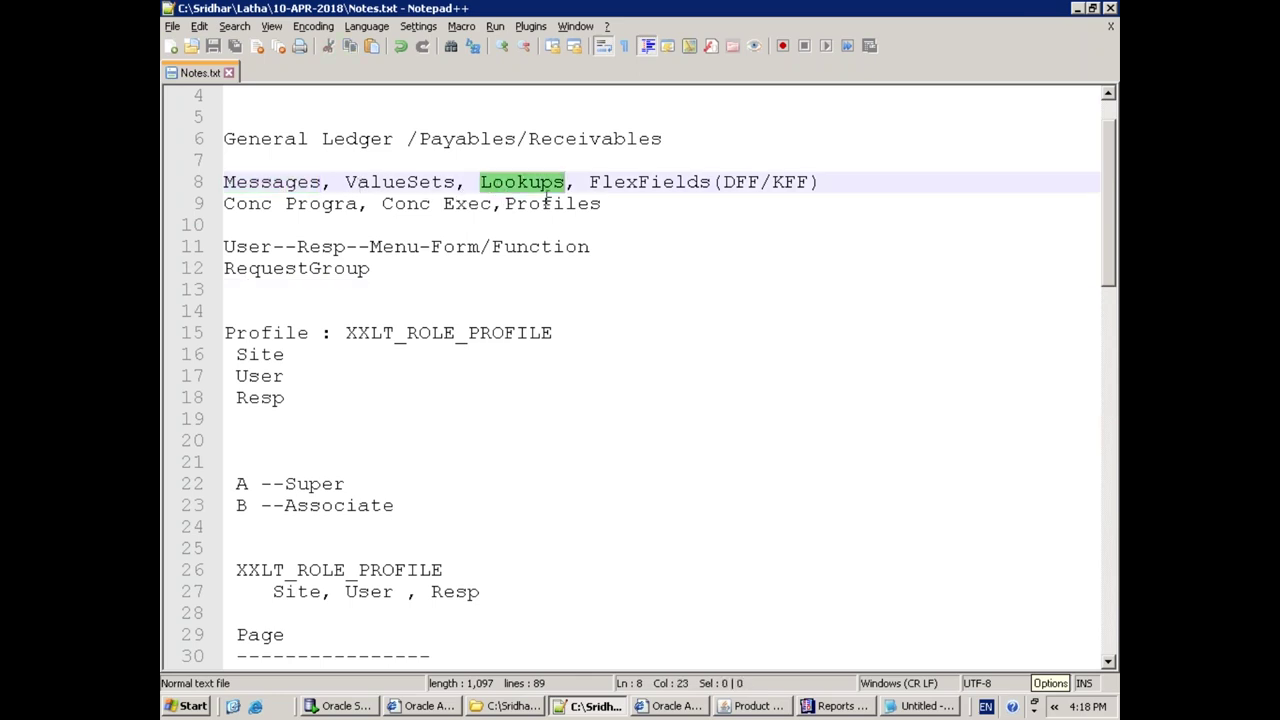
key(Left)
key(Left)
key(Left)
key(Left)
key(Left)
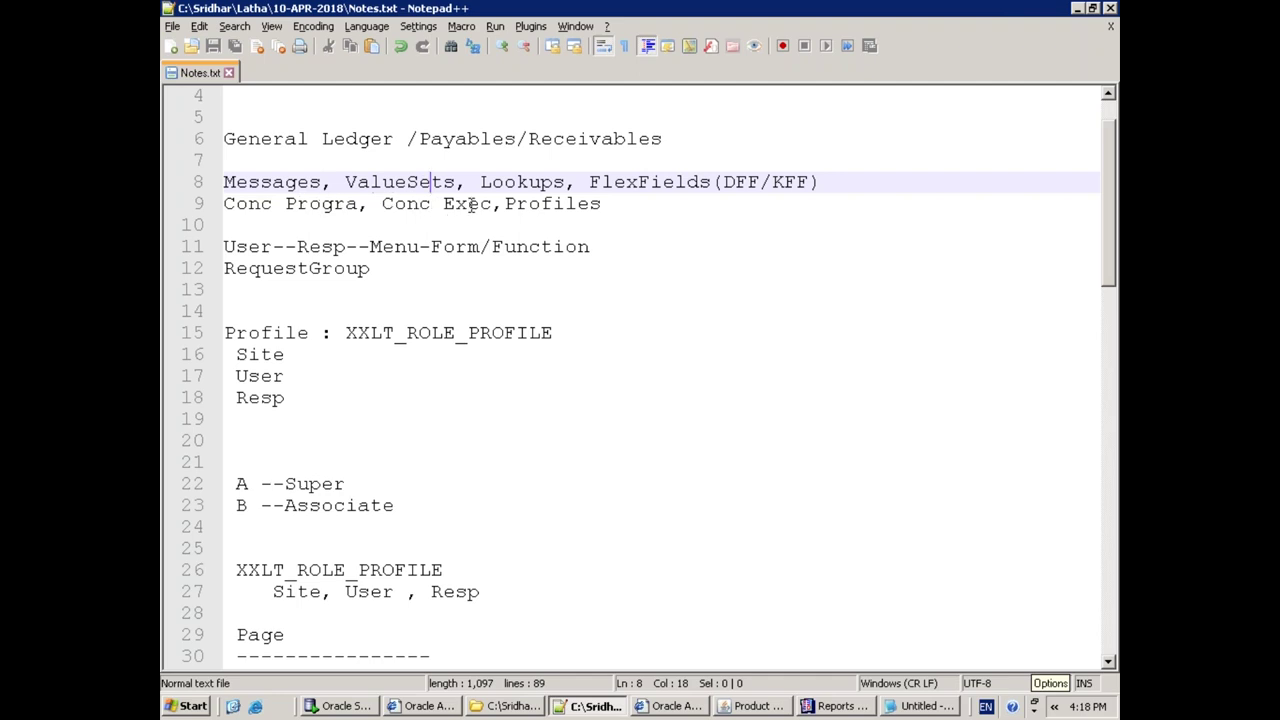
double_click(532, 204)
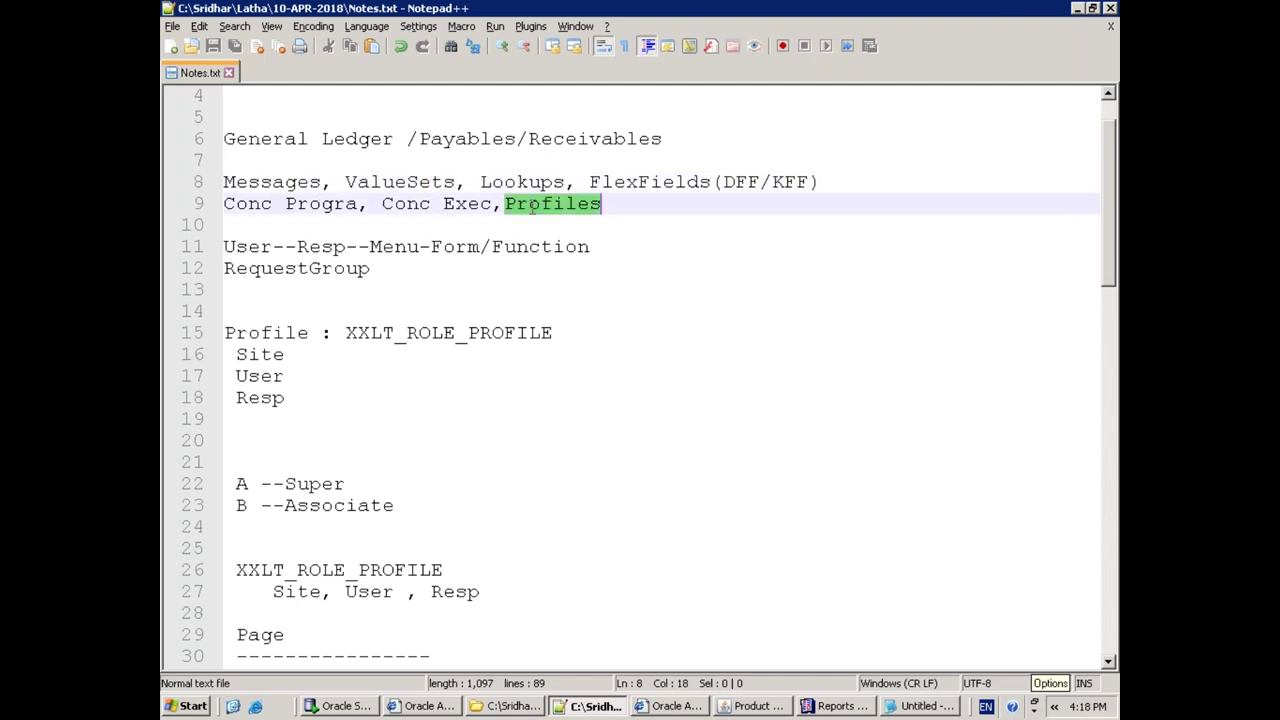
double_click(248, 246)
double_click(320, 246)
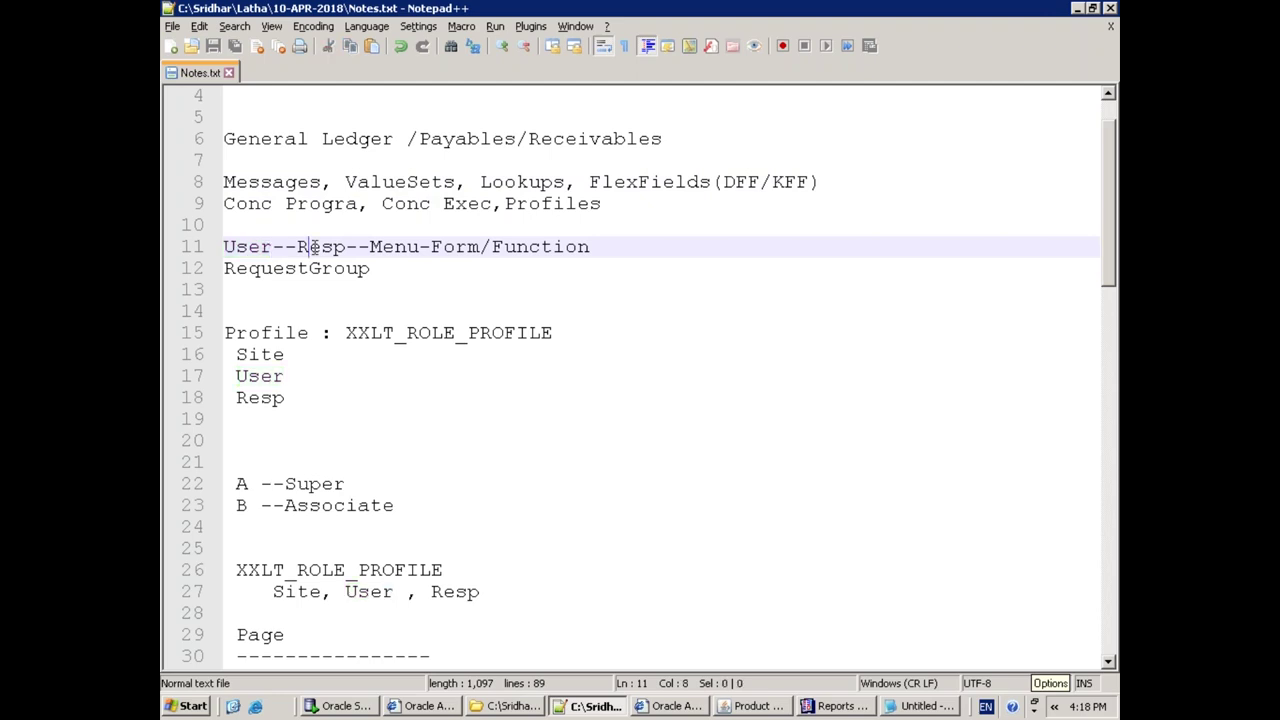
double_click(424, 246)
double_click(540, 246)
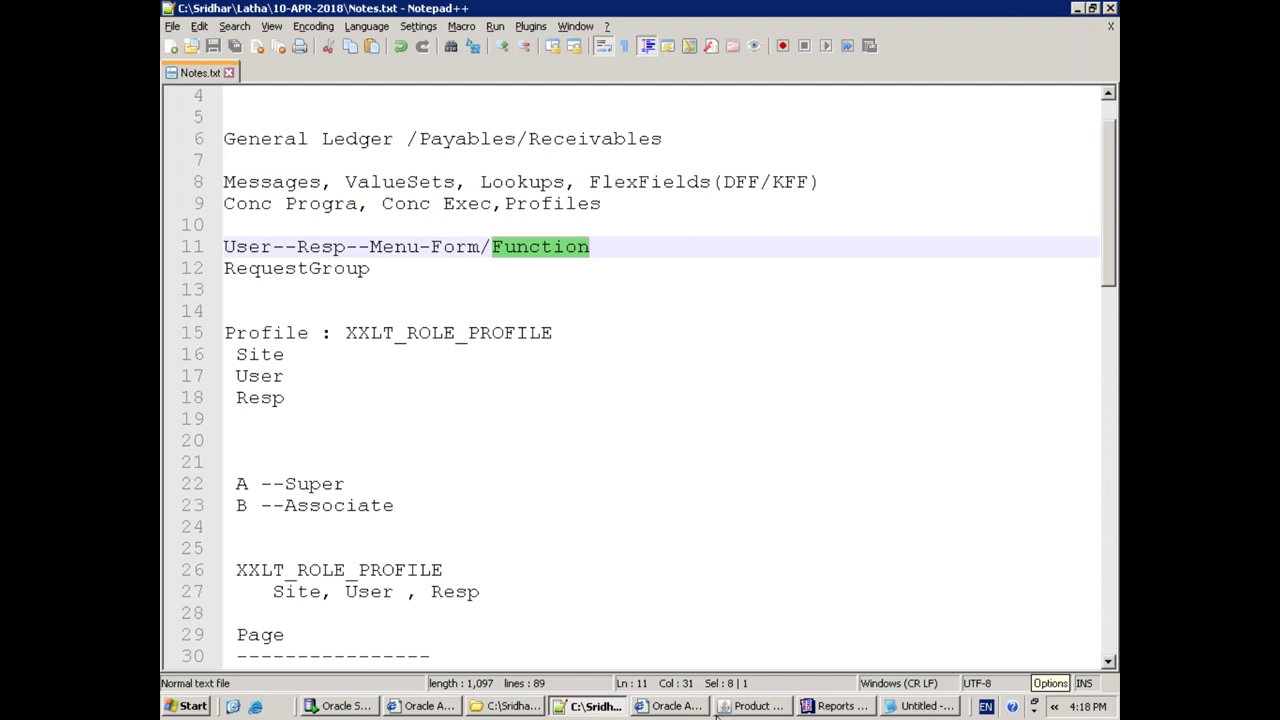
key(alt+Tab)
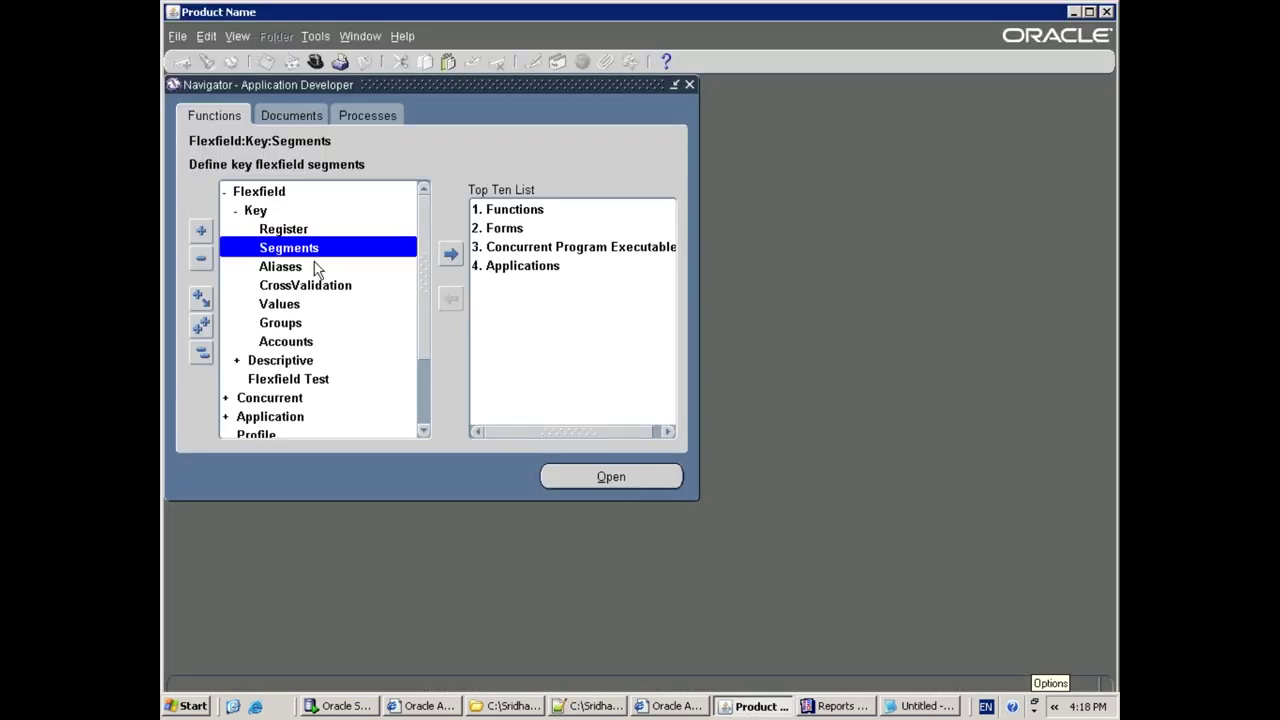
key(alt+Tab)
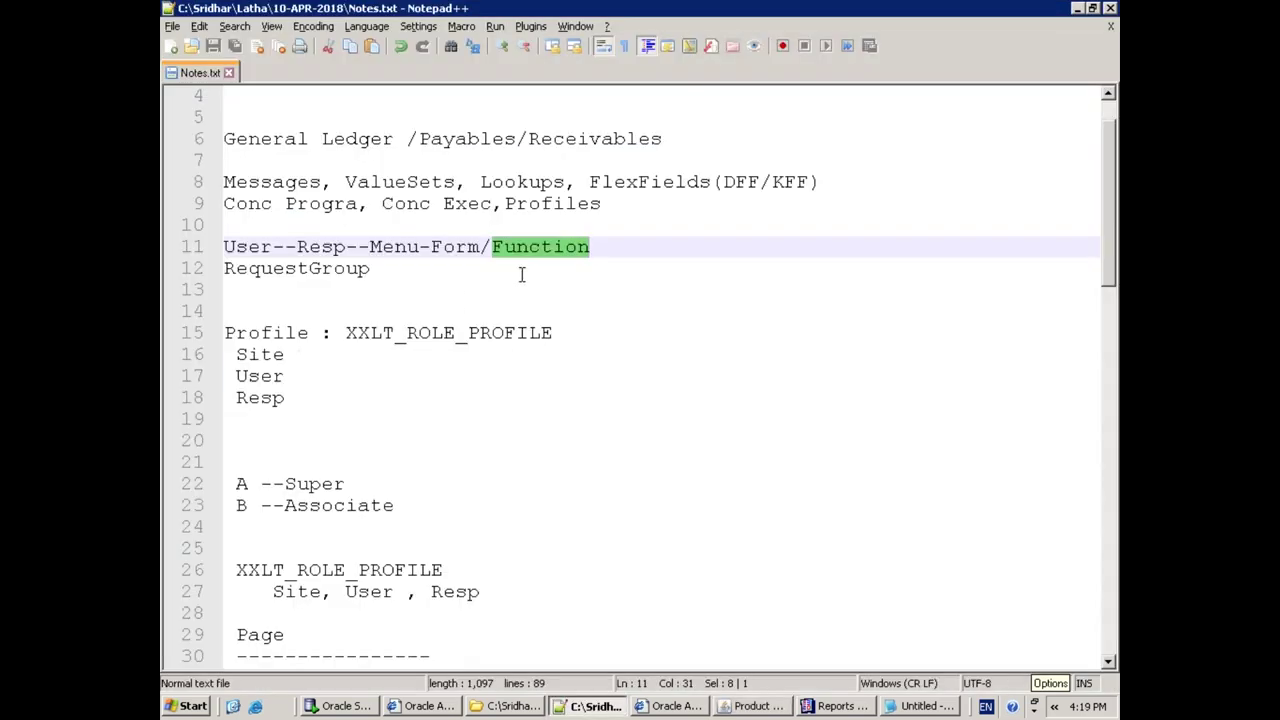
click(520, 269)
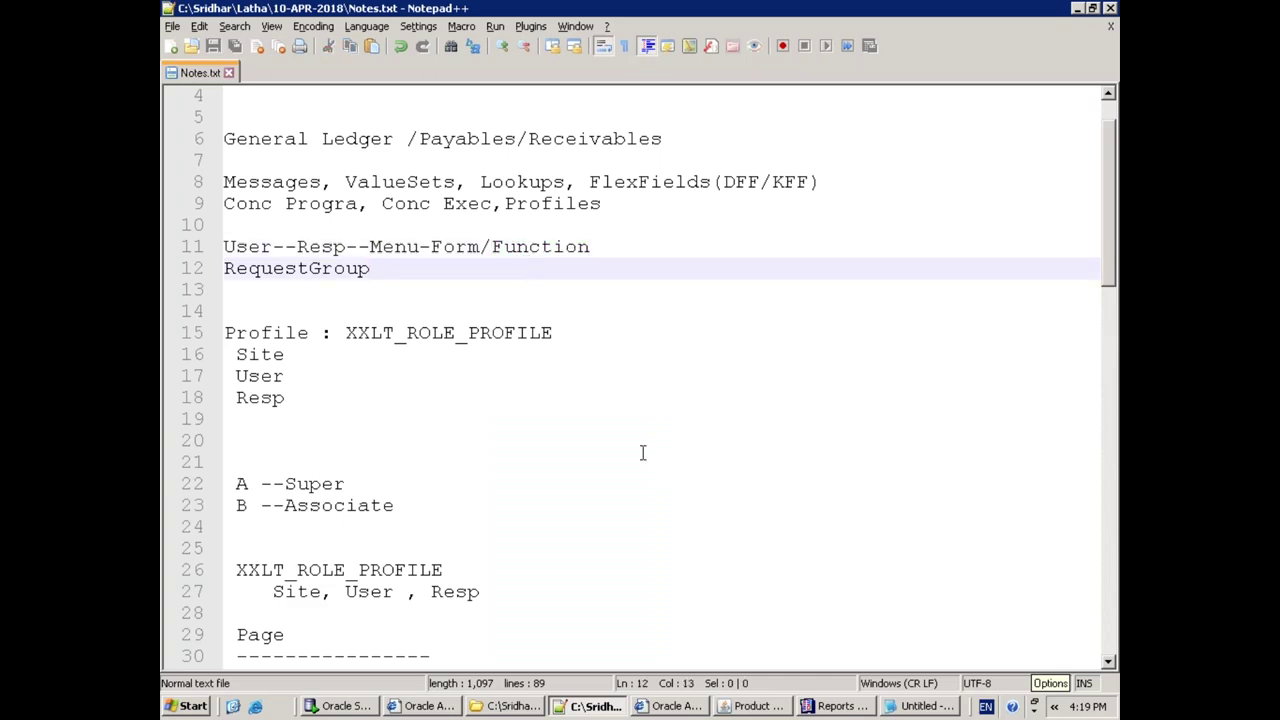
click(428, 706)
scroll(420, 420, up, 10)
scroll(460, 395, up, 2)
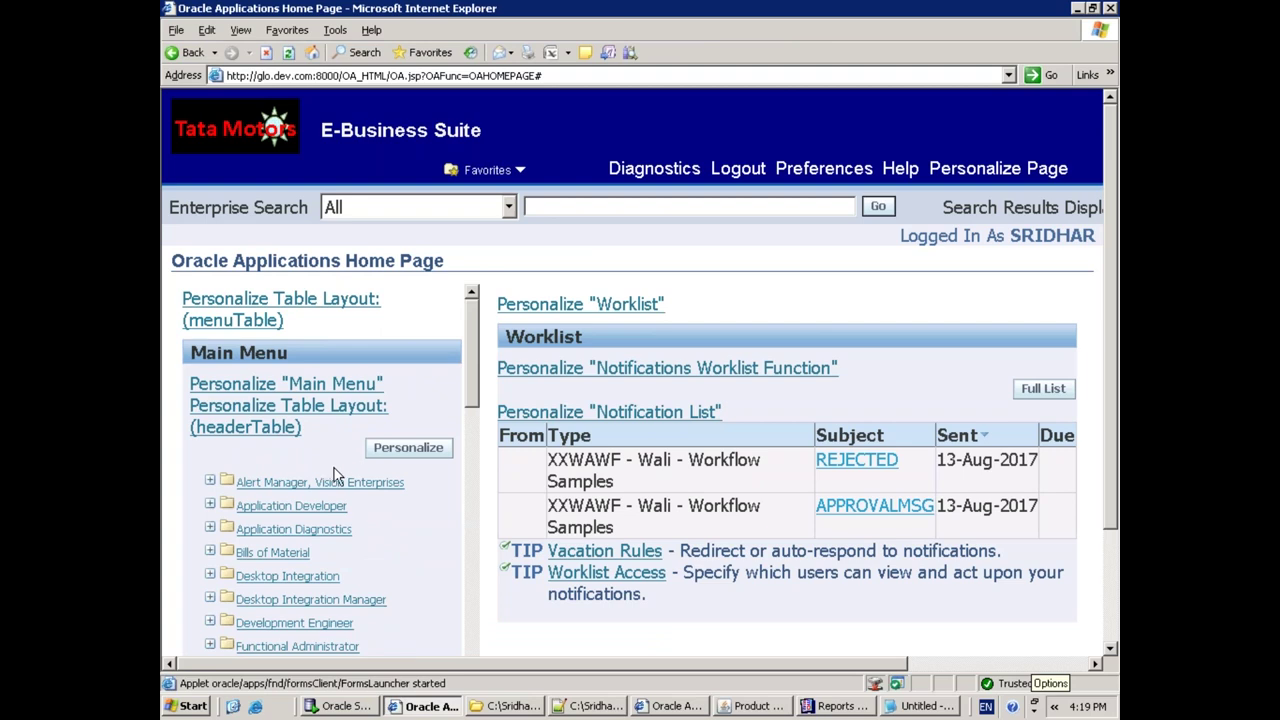
click(294, 507)
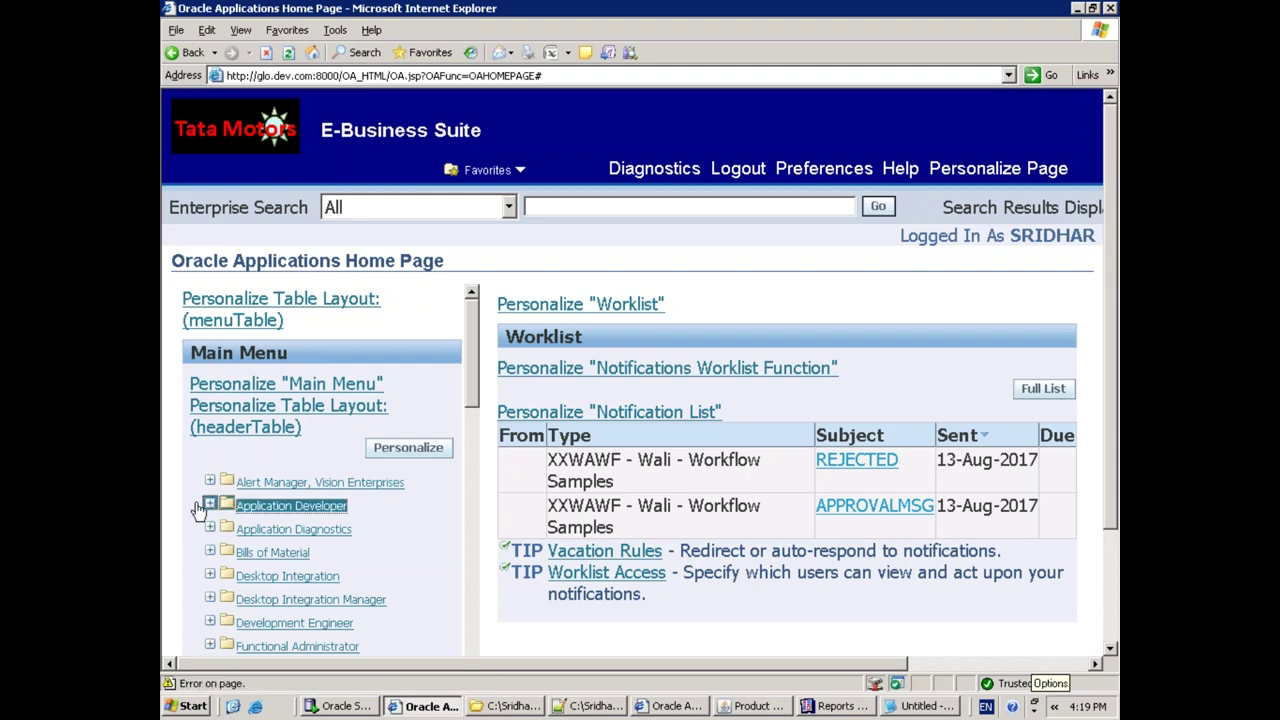
scroll(175, 515, down, 3)
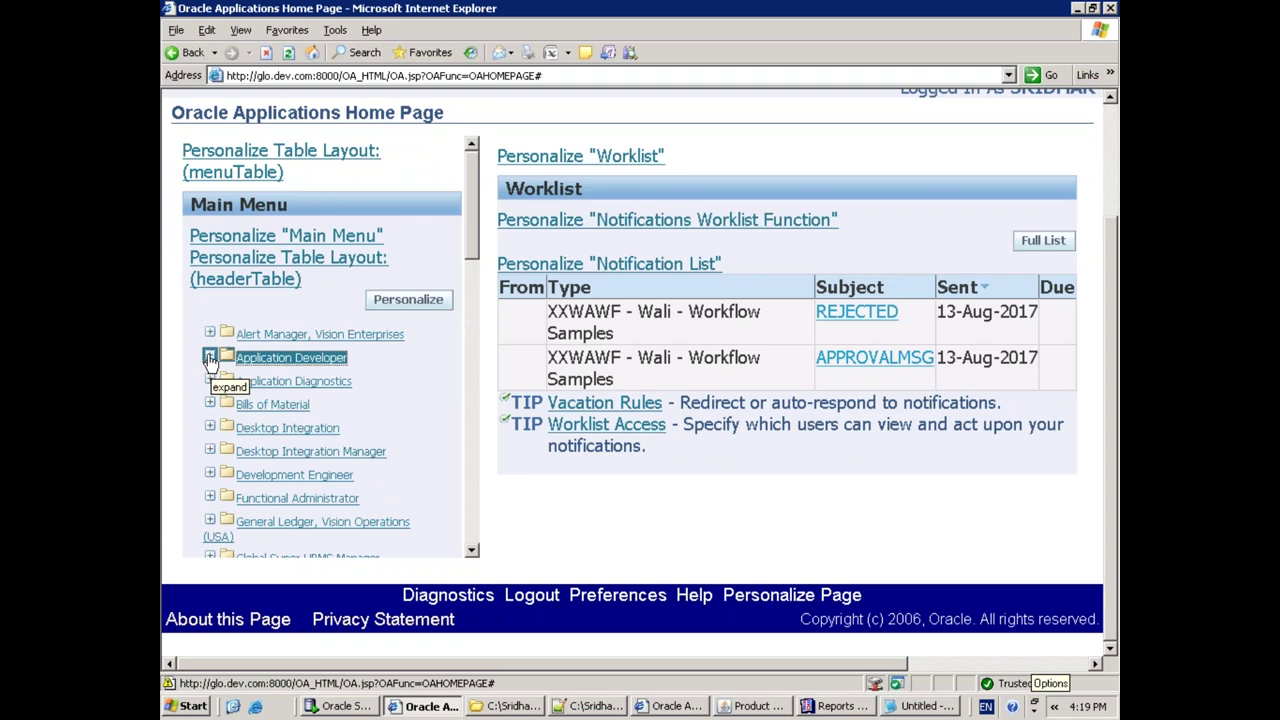
click(210, 357)
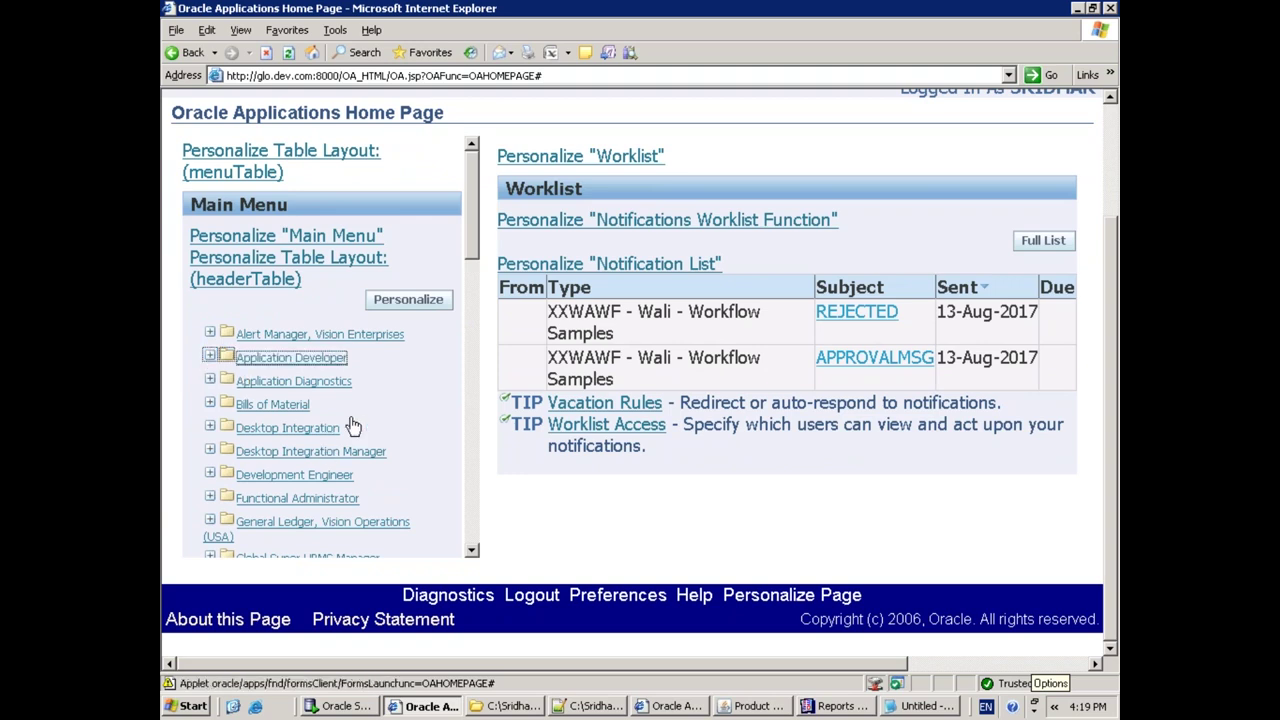
key(alt+Tab)
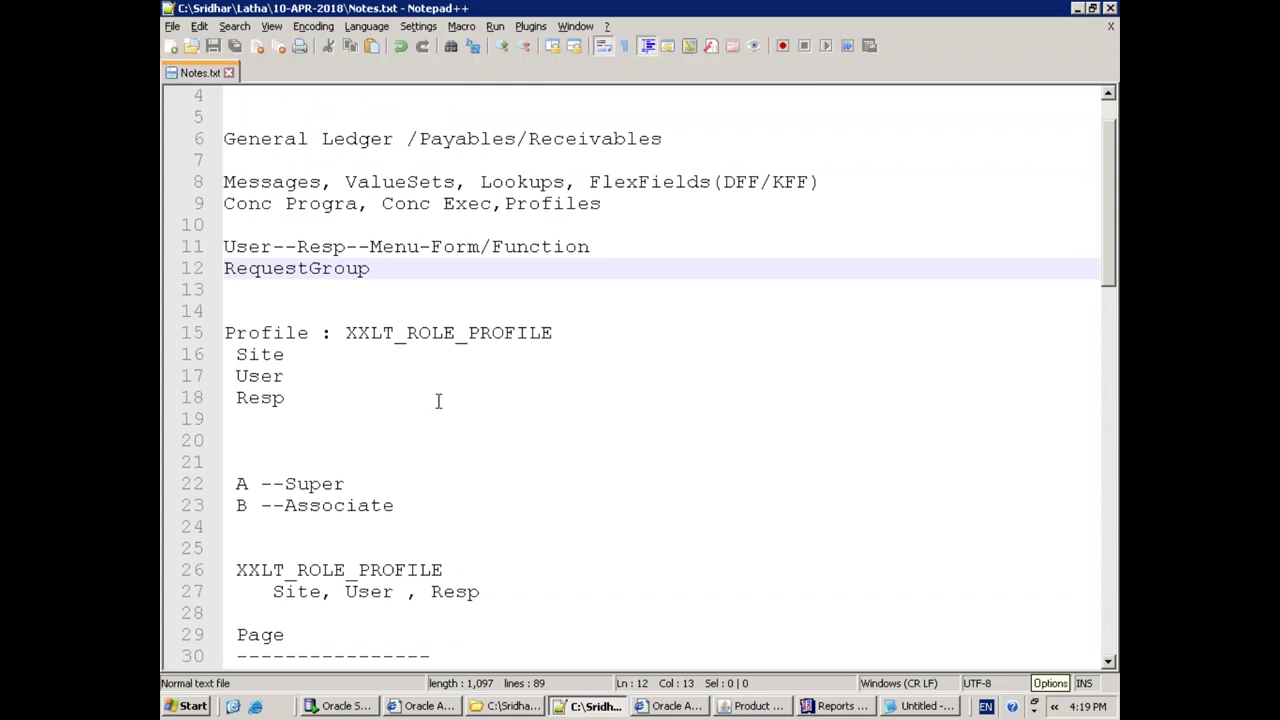
scroll(438, 401, up, 1)
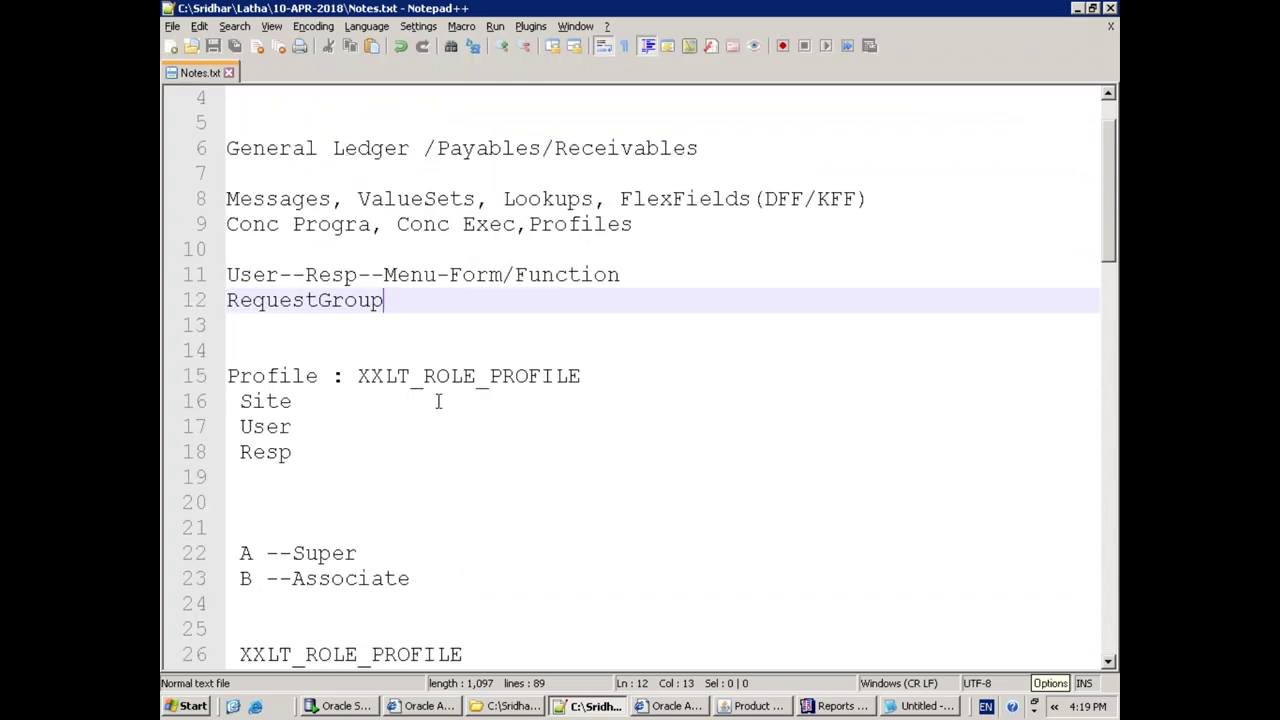
scroll(462, 376, up, 1)
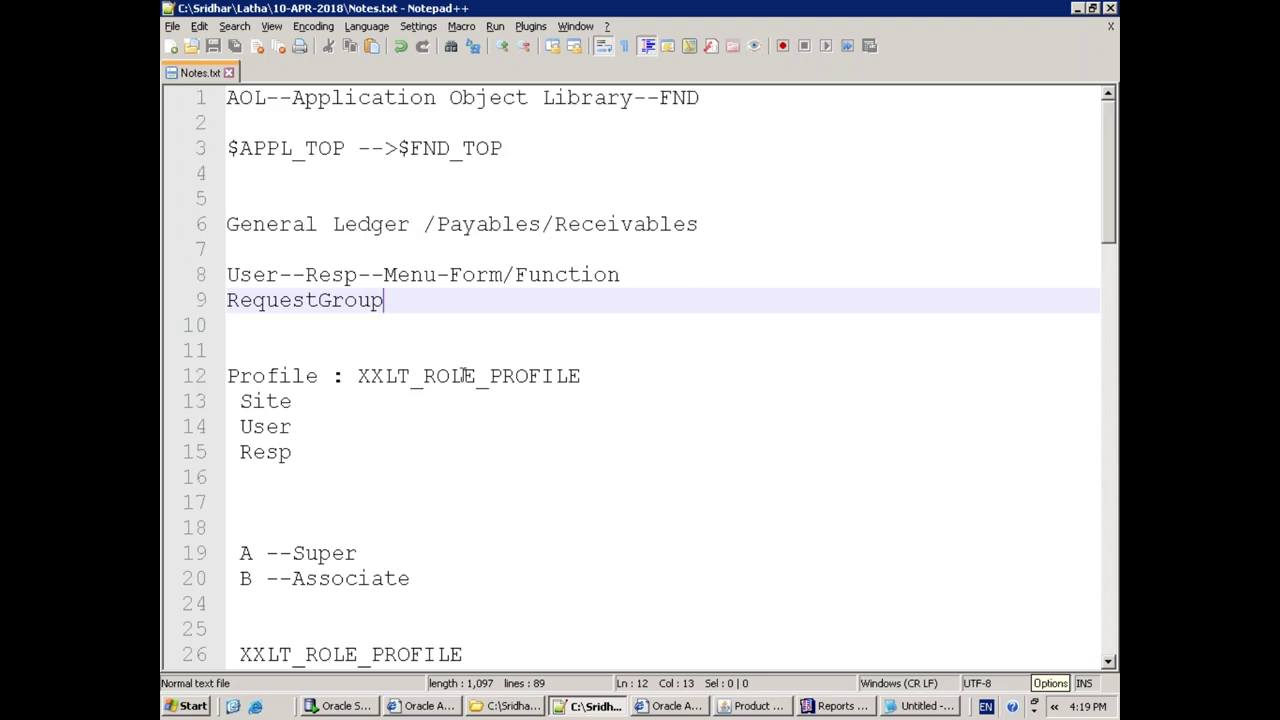